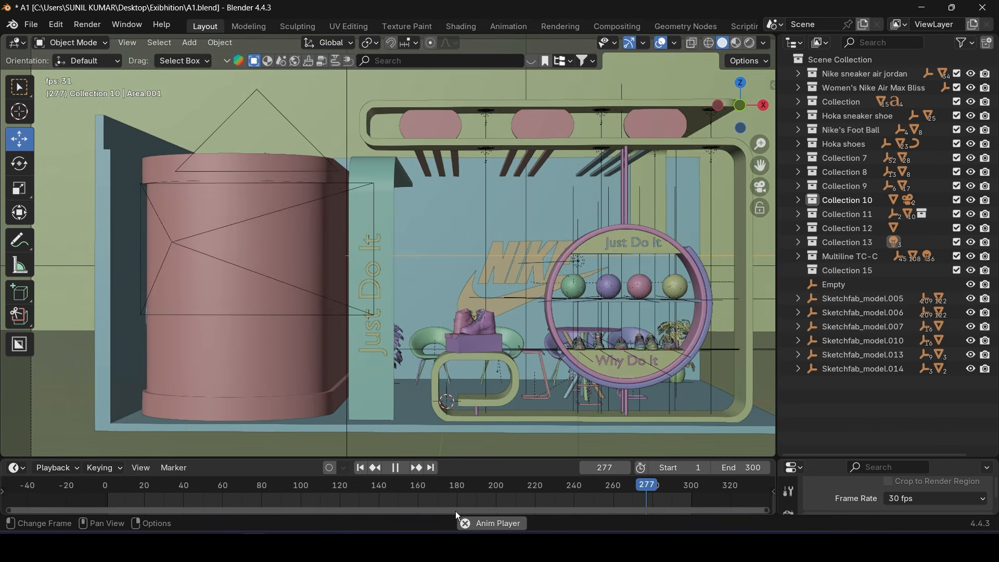
Stop the booth animation at frame 159 and render that frame as a still image to view it
drag(438, 482, 418, 499)
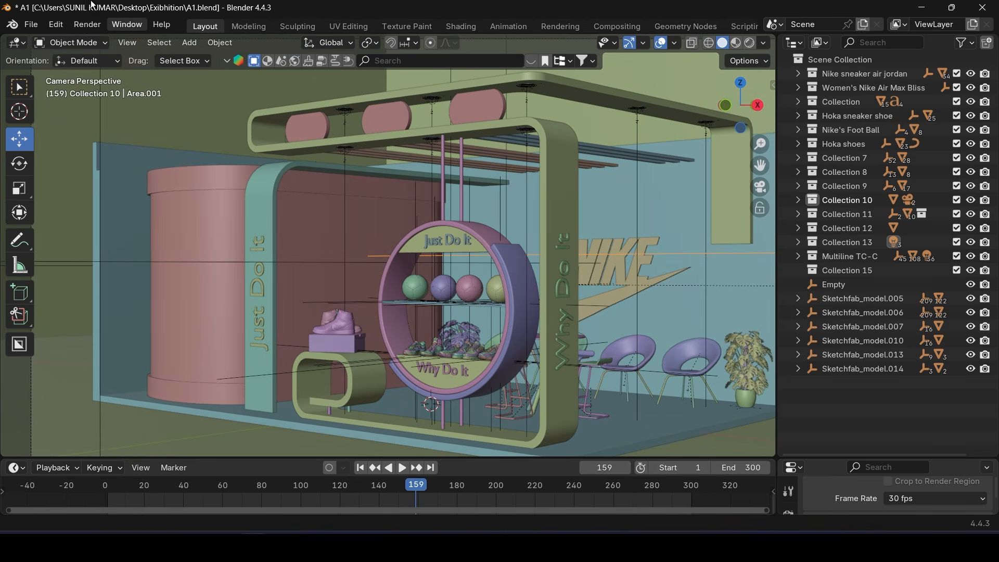
click(88, 24)
click(112, 38)
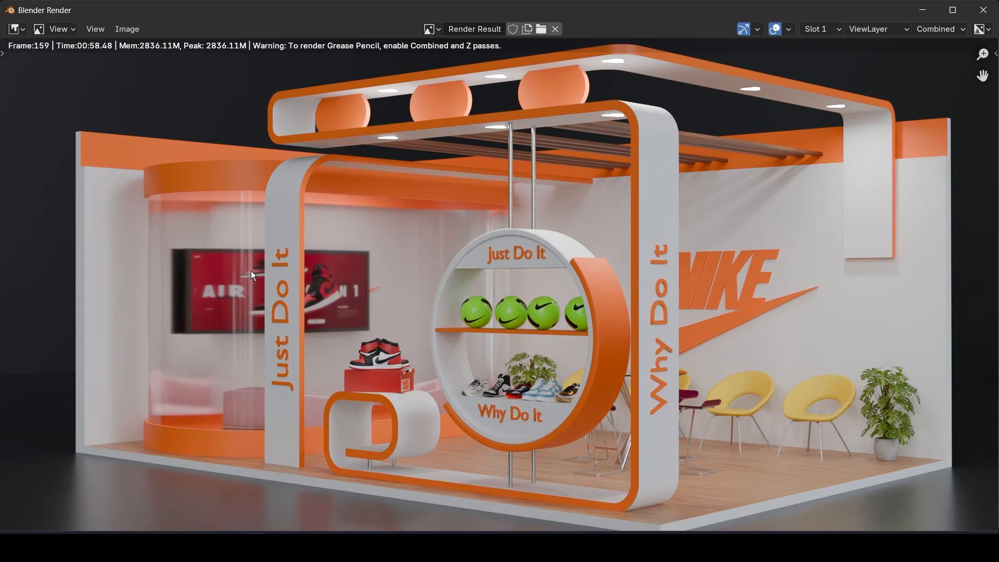
key(Escape)
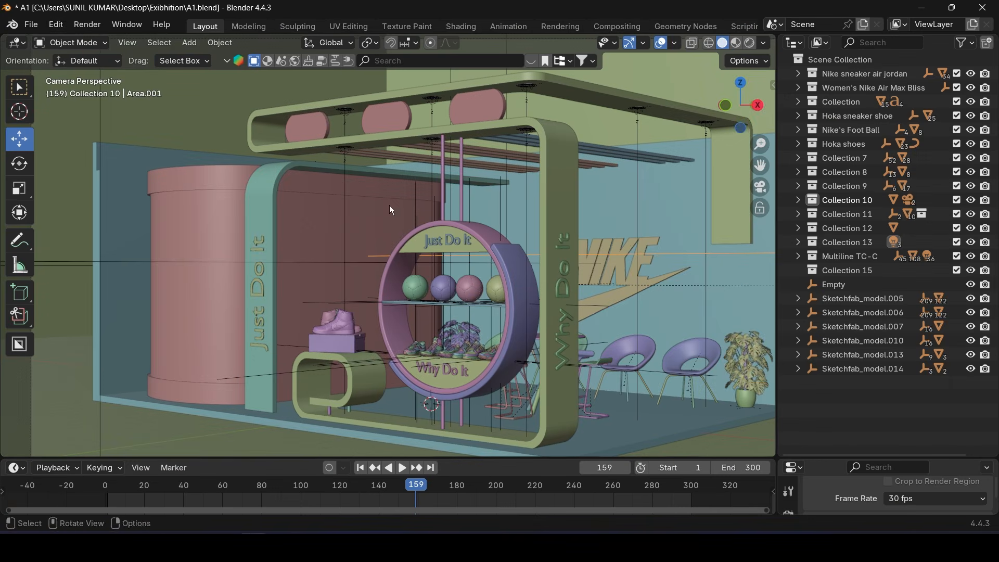
Start a new file from the General template
click(32, 24)
mouse_move(78, 41)
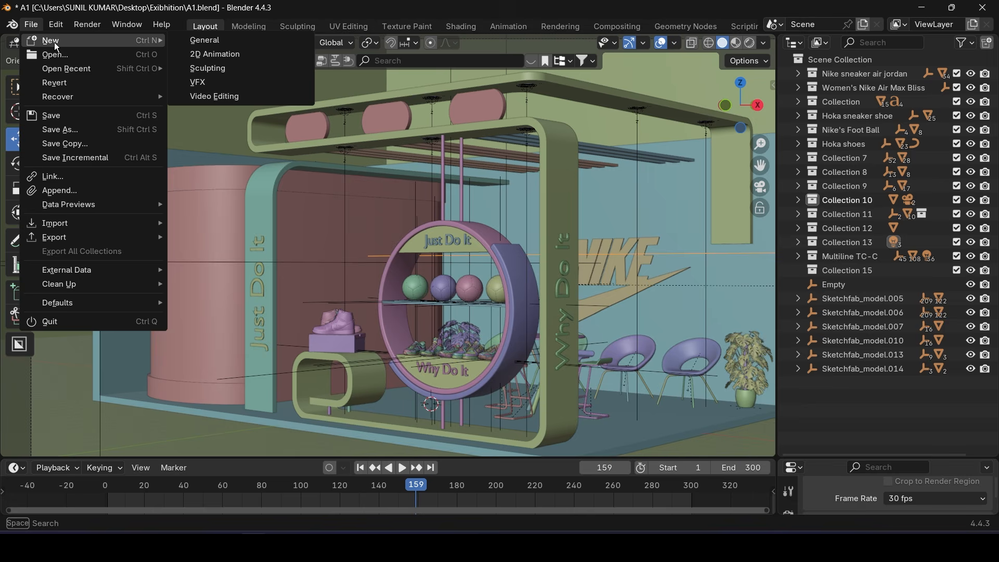
click(214, 42)
click(523, 295)
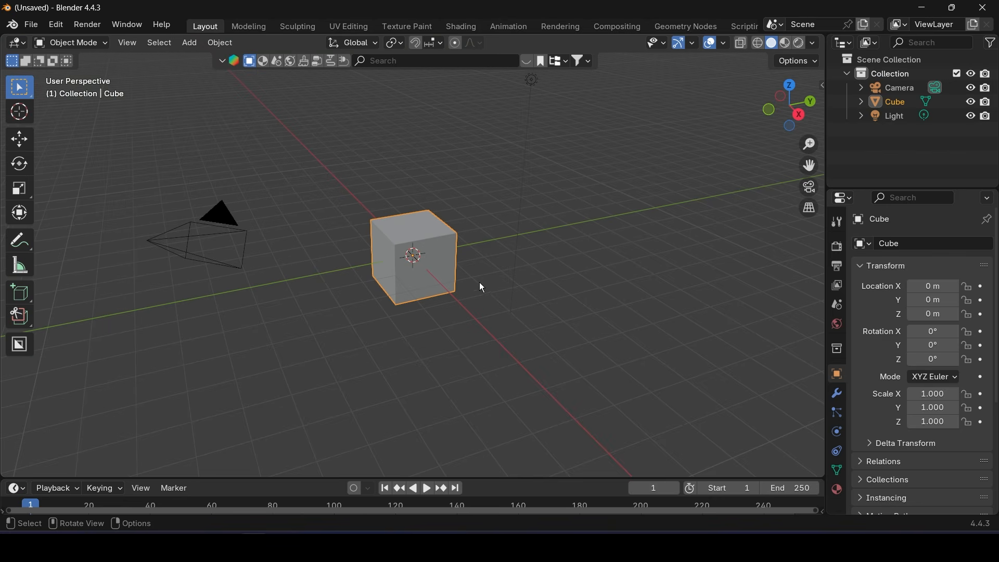
Delete the default light and camera from the scene, keeping only the cube
drag(480, 166, 599, 213)
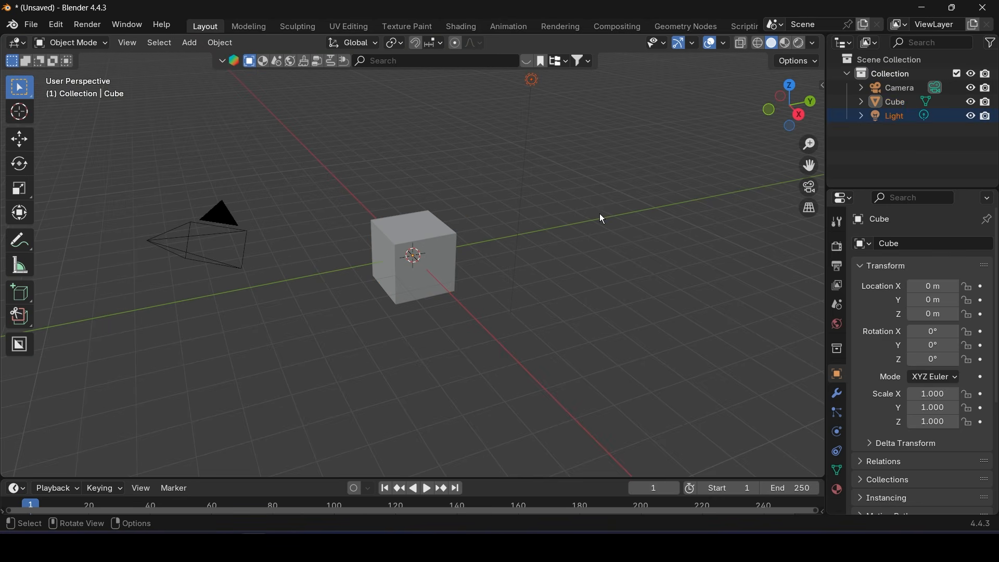
key(Delete)
drag(120, 173, 288, 344)
key(Delete)
Scale the cube into a flat floor slab with X 15, Y 10 and Z 0.2
click(387, 226)
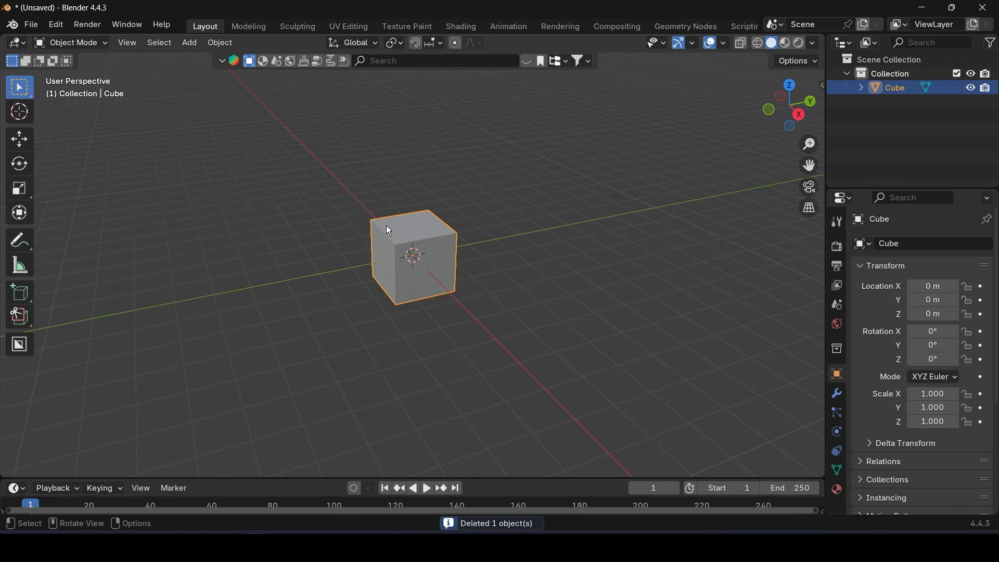
drag(934, 394, 994, 394)
click(944, 399)
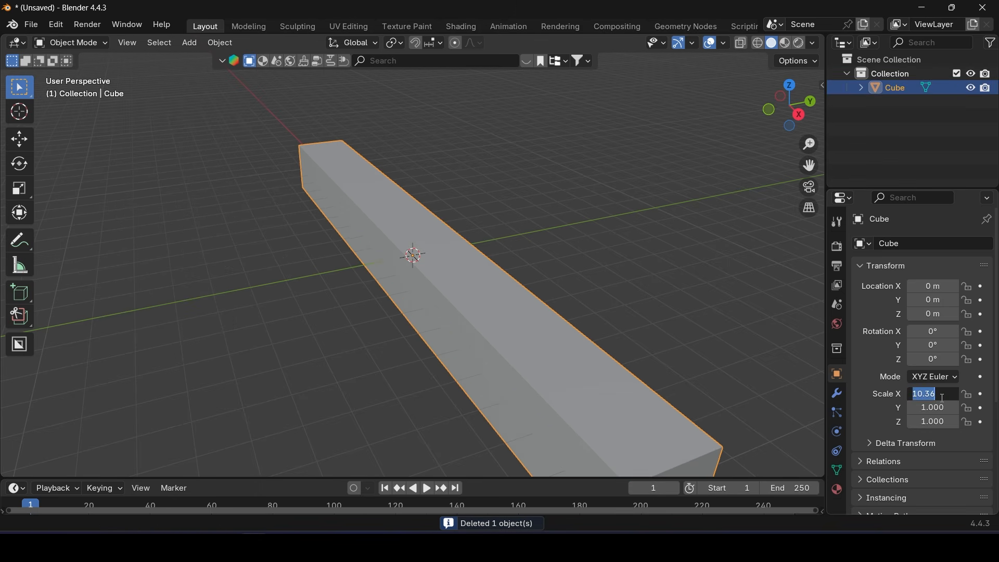
text(15)
key(Tab)
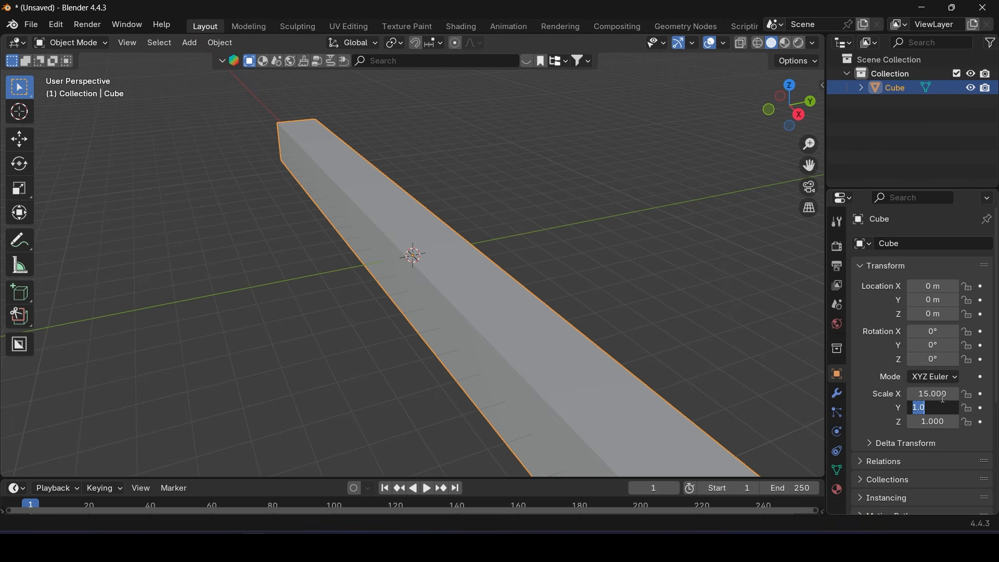
key(Return)
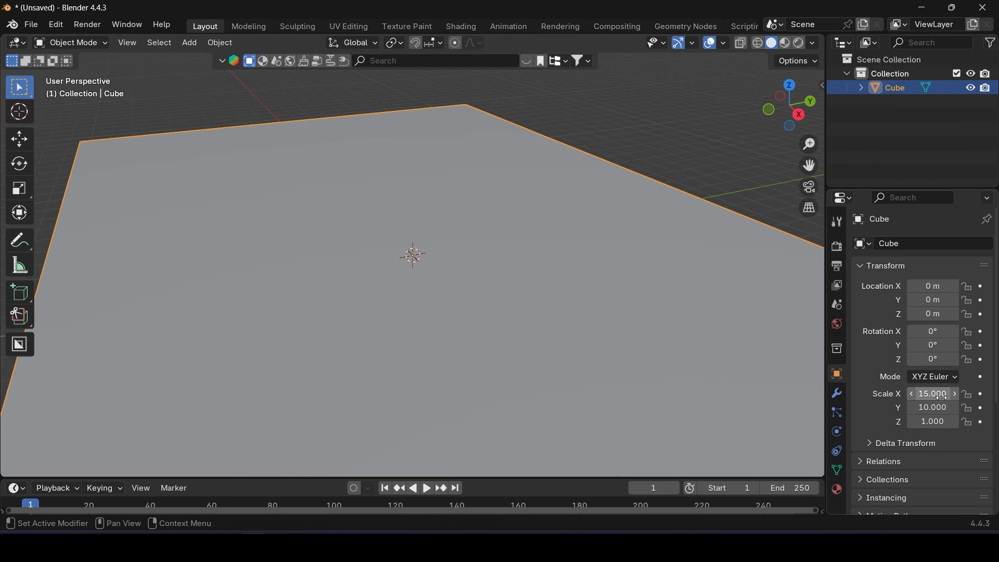
scroll(696, 370, down, 3)
middle_drag(696, 371, 706, 321)
shift+middle_drag(673, 391, 709, 295)
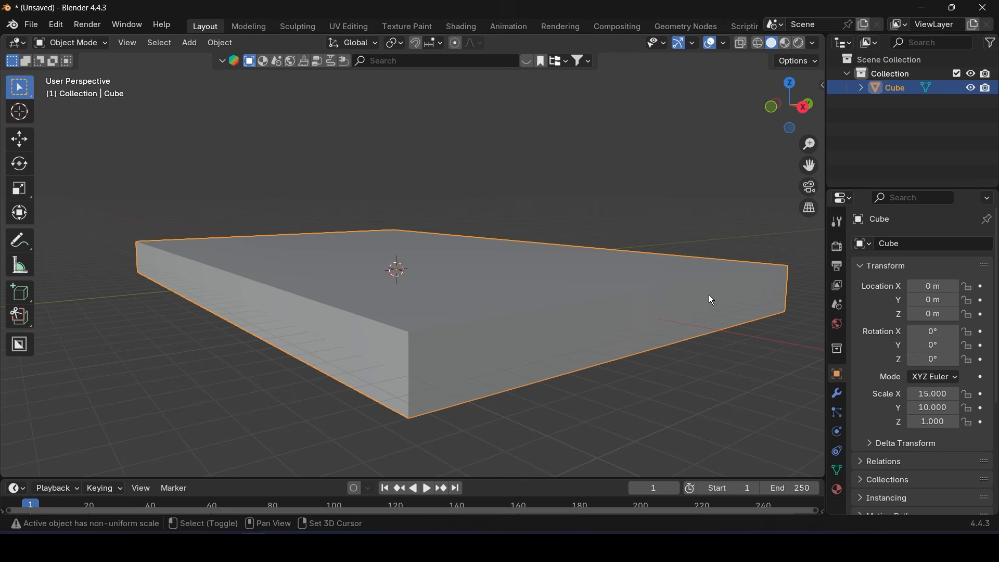
drag(935, 423, 898, 423)
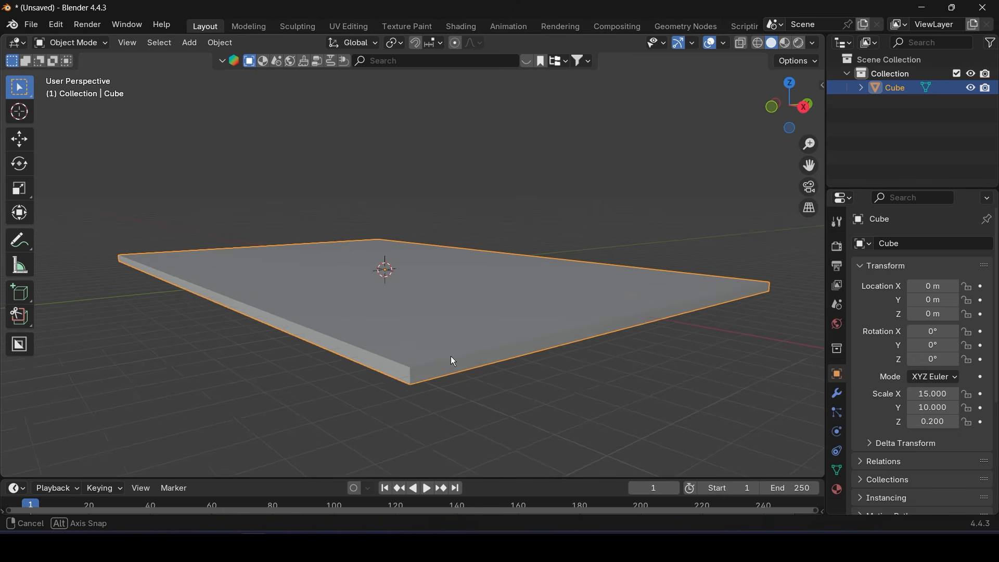
Turn on the wireframe geometry overlay in the viewport and deselect the slab
middle_drag(451, 356, 663, 180)
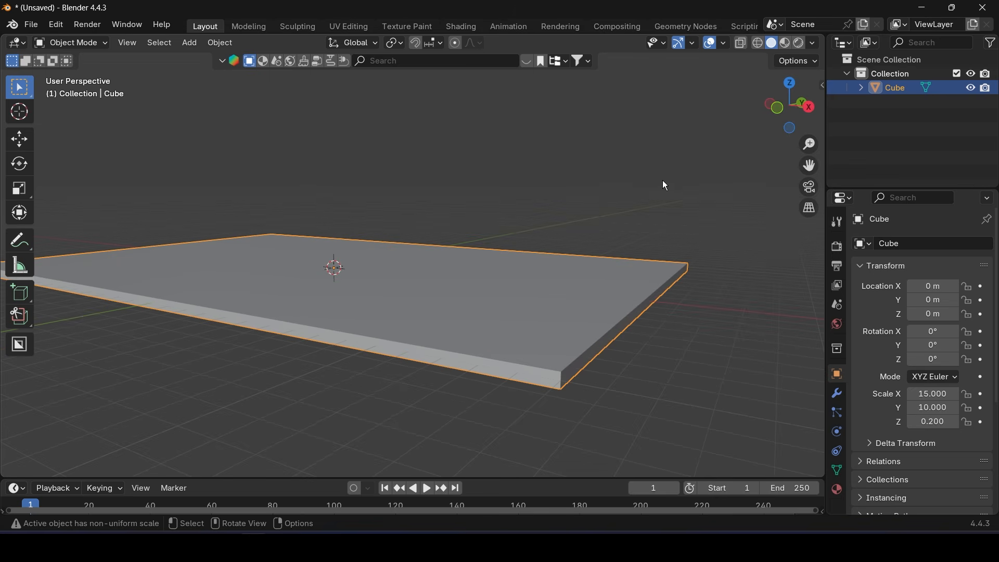
click(725, 44)
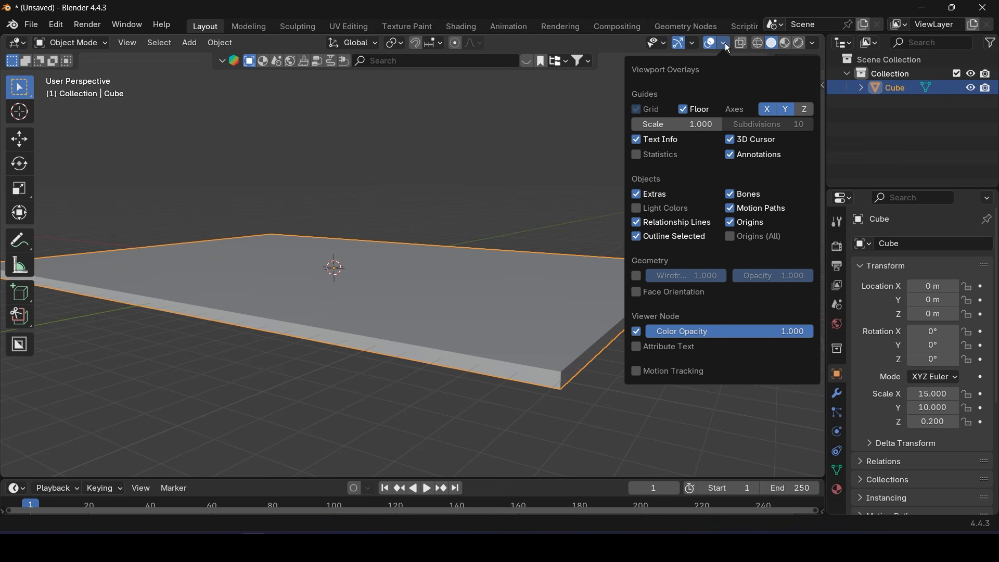
click(637, 277)
click(469, 213)
Add a plane at the origin and scale it to about 67.6 as a large ground surface around the slab
middle_drag(428, 269, 502, 304)
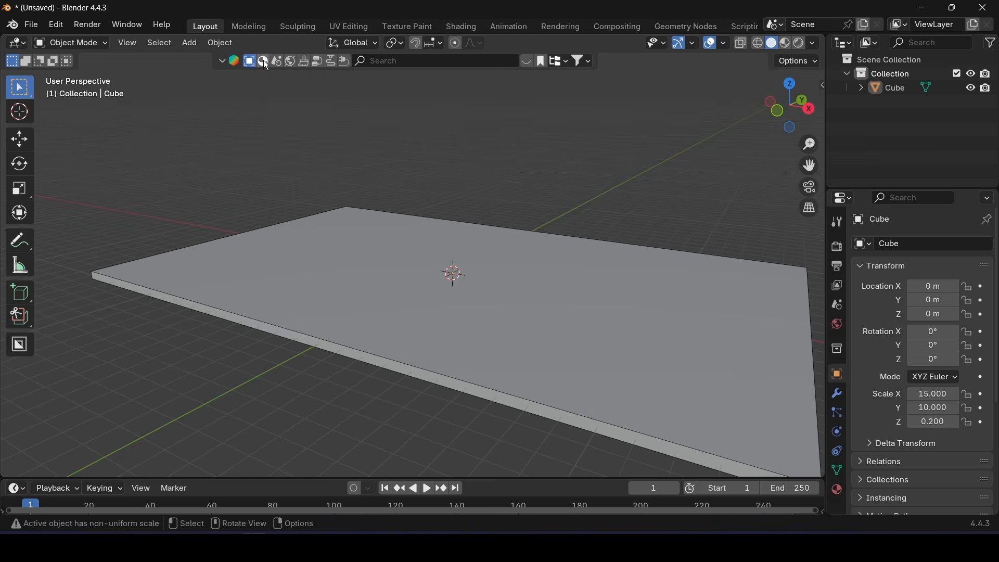
click(189, 43)
mouse_move(208, 59)
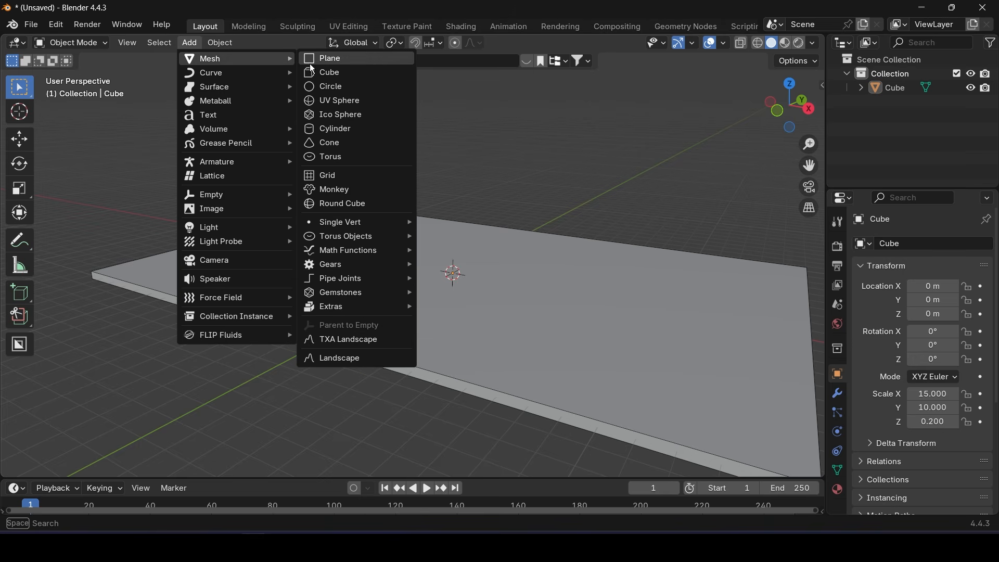
click(342, 63)
key(s)
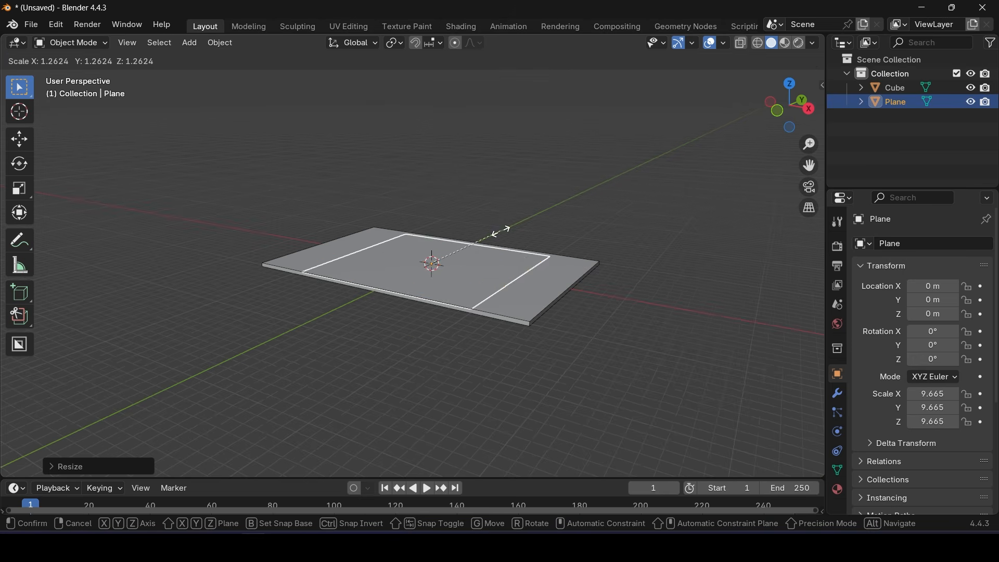
click(571, 194)
key(s)
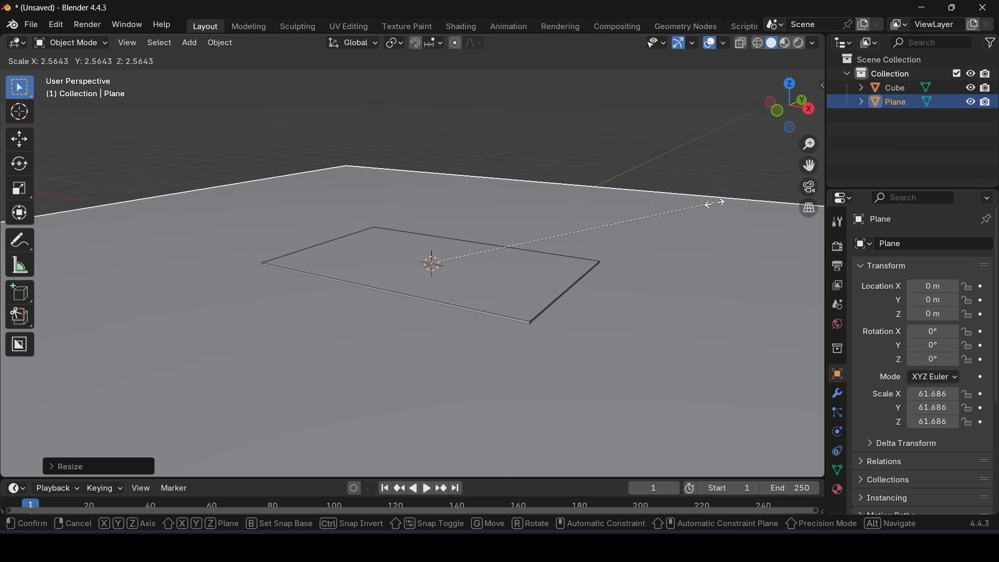
click(744, 199)
scroll(470, 307, up, 3)
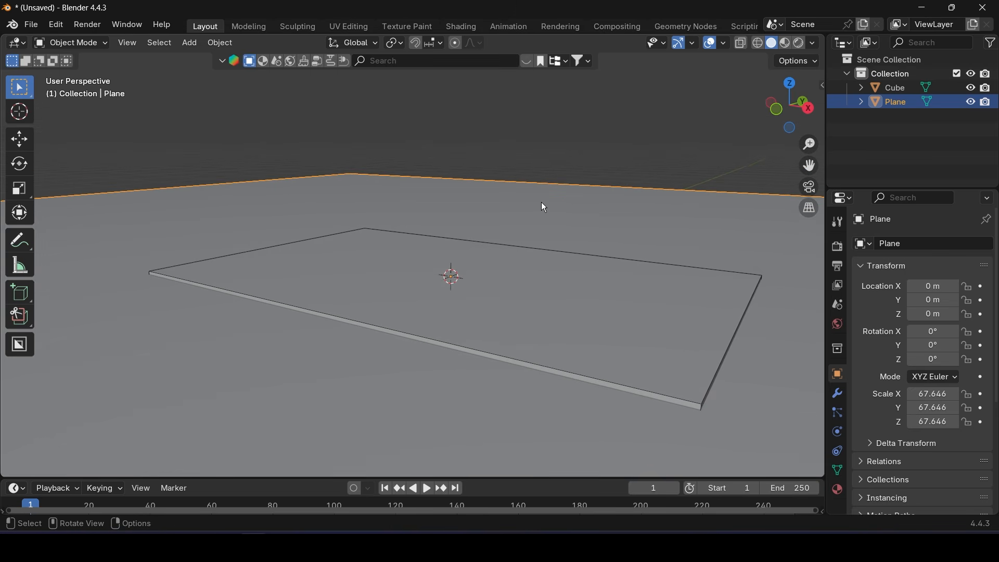
Lower the ground plane along Z to about -0.14 m, using the front view
key(KP_1)
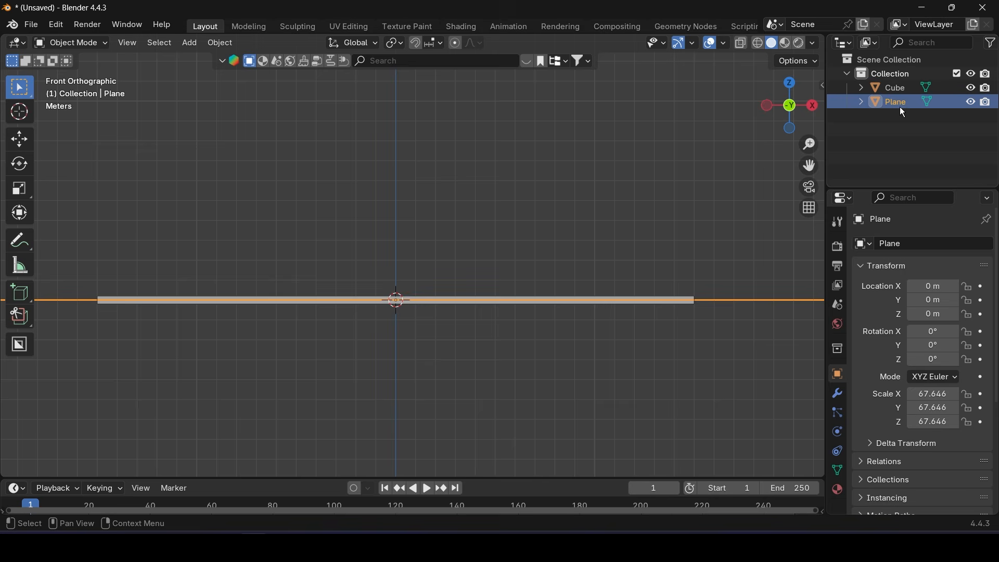
click(19, 139)
scroll(416, 266, up, 5)
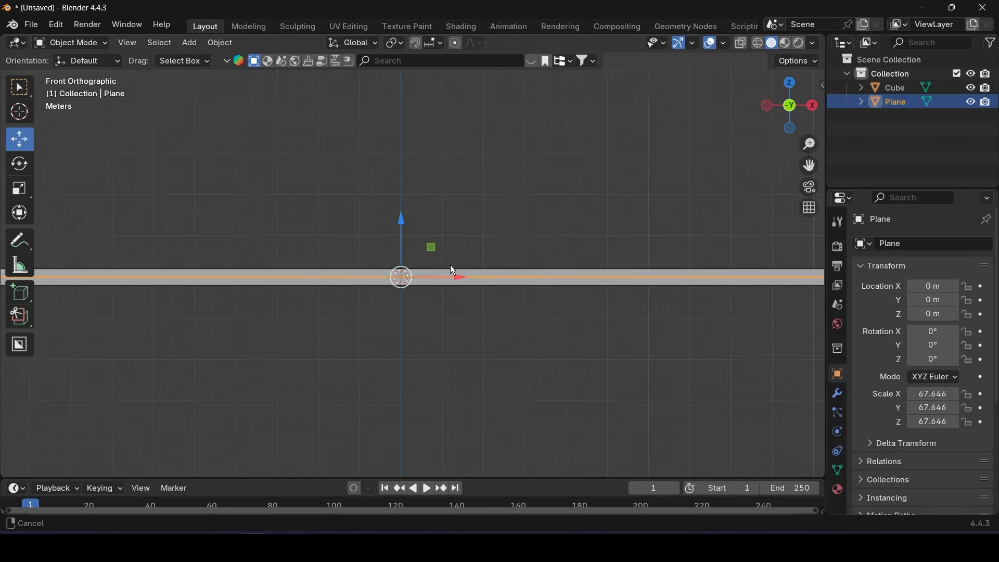
drag(426, 230, 424, 257)
scroll(425, 257, down, 3)
middle_drag(424, 257, 371, 326)
scroll(372, 322, down, 8)
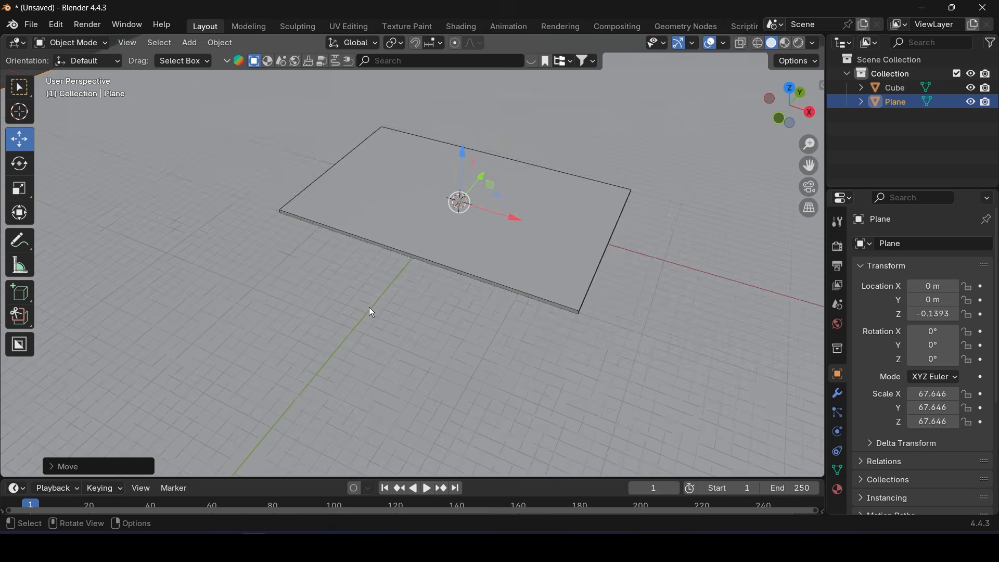
Select the floor slab and switch it to Edit Mode
scroll(405, 289, up, 4)
shift+middle_drag(467, 236, 403, 302)
middle_drag(443, 349, 418, 313)
middle_drag(287, 333, 339, 332)
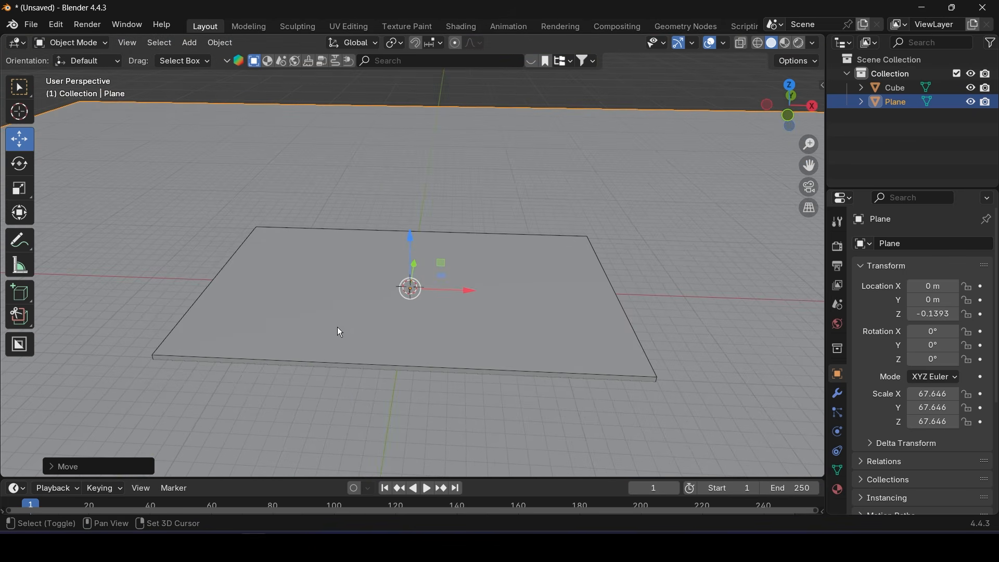
click(299, 278)
click(88, 42)
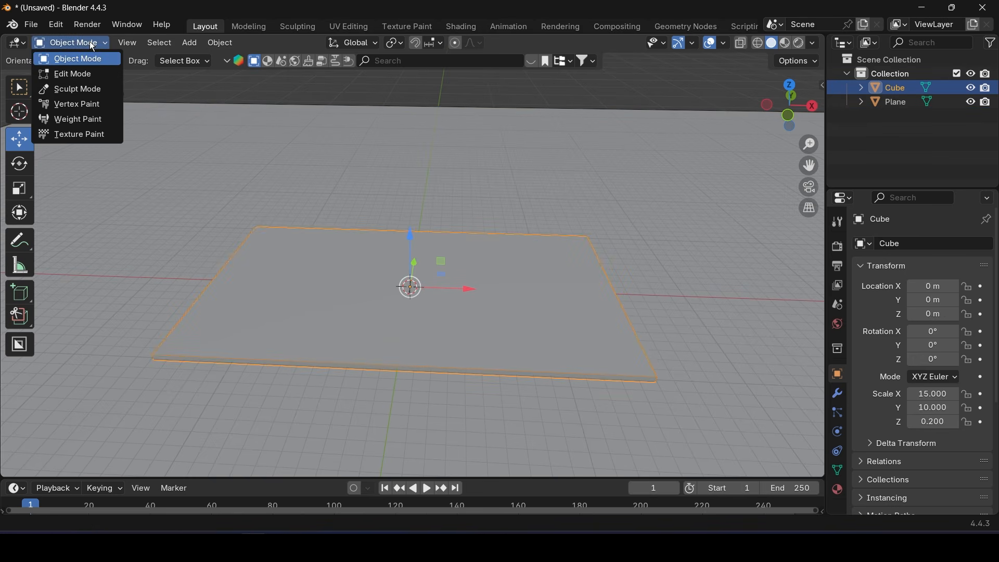
click(67, 79)
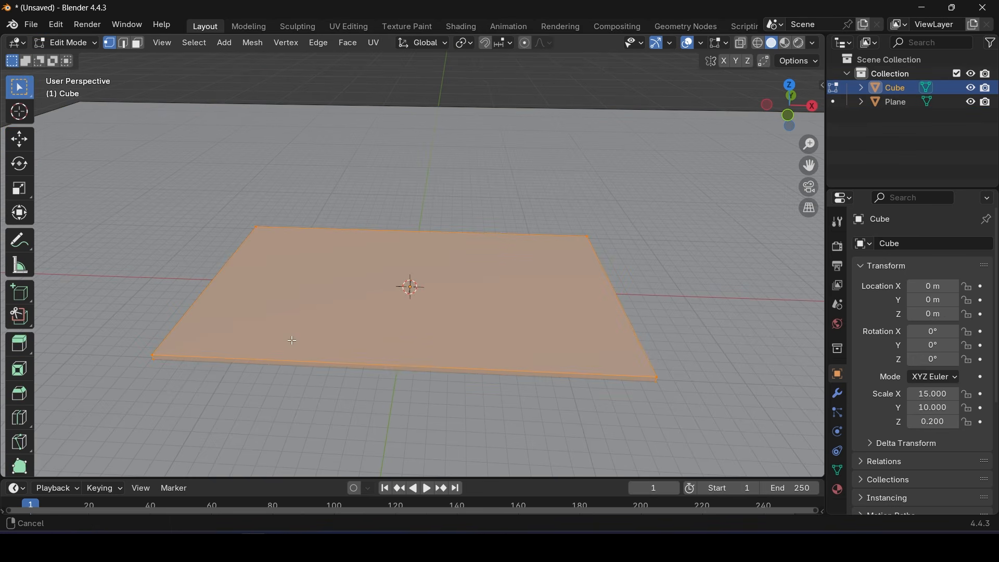
In edge selection mode, add a loop cut across the slab and slide it close to the left short edge
shift+middle_drag(209, 363, 352, 328)
scroll(343, 335, up, 3)
click(275, 373)
shift+middle_drag(574, 327, 495, 326)
click(123, 41)
click(177, 377)
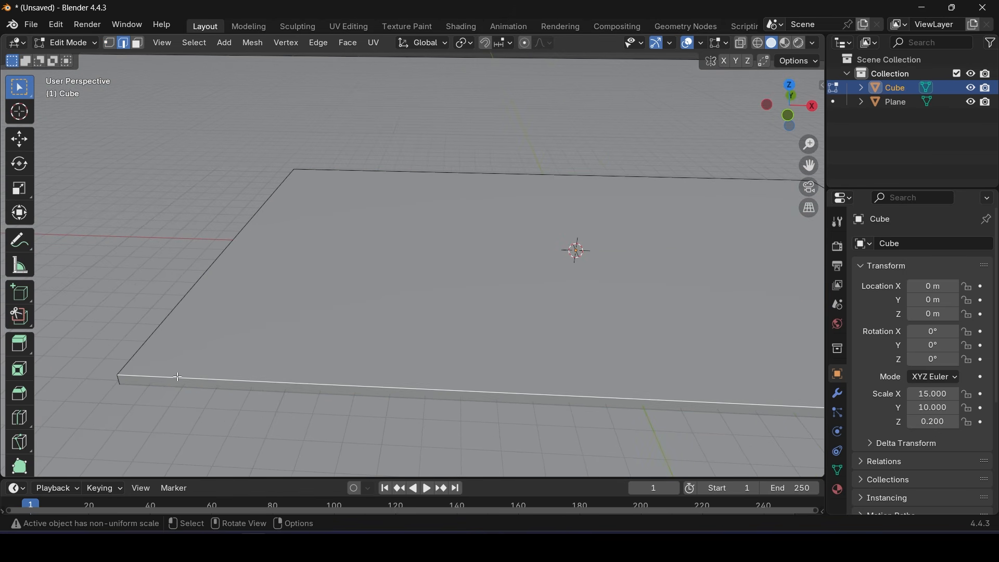
key(ctrl+r)
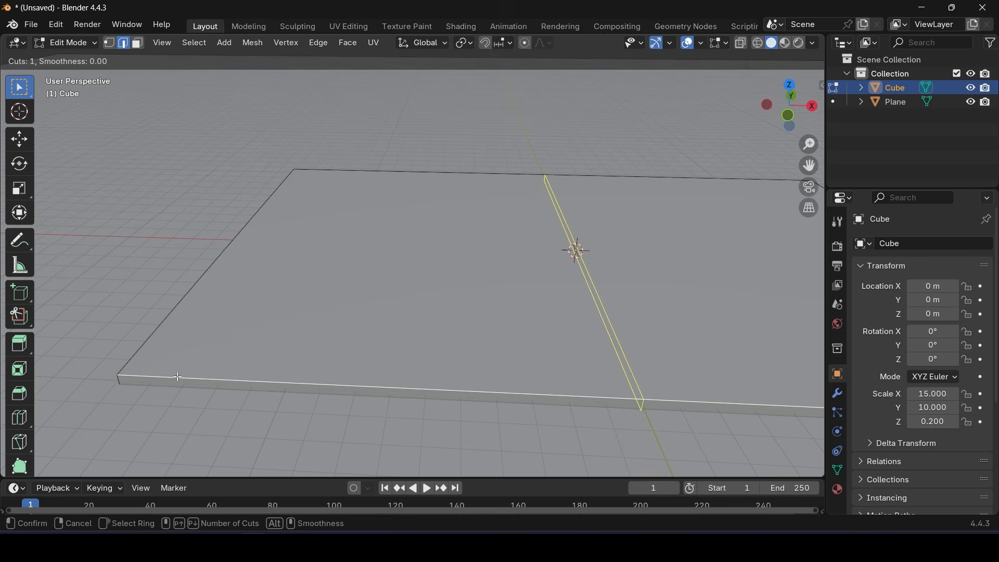
click(177, 377)
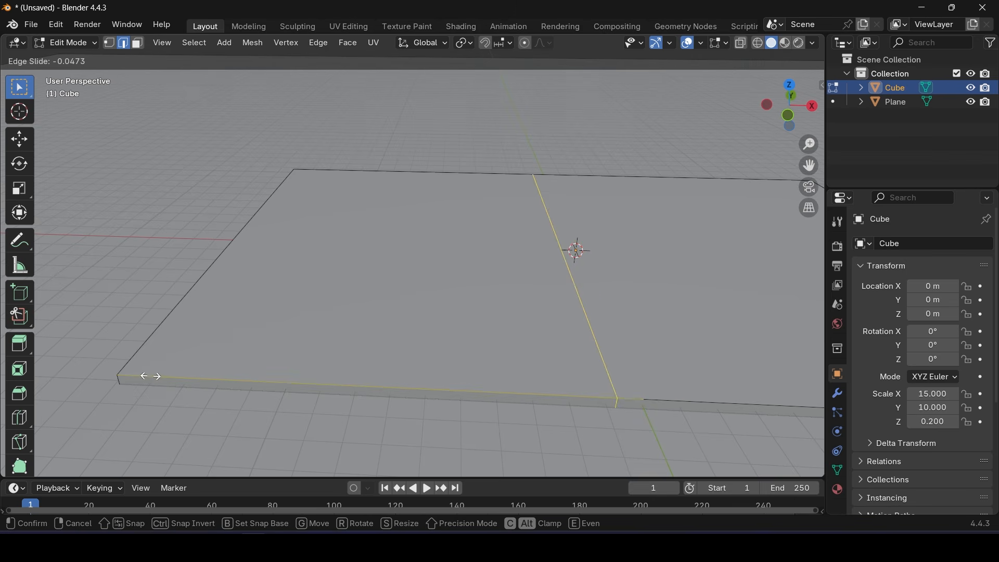
click(457, 363)
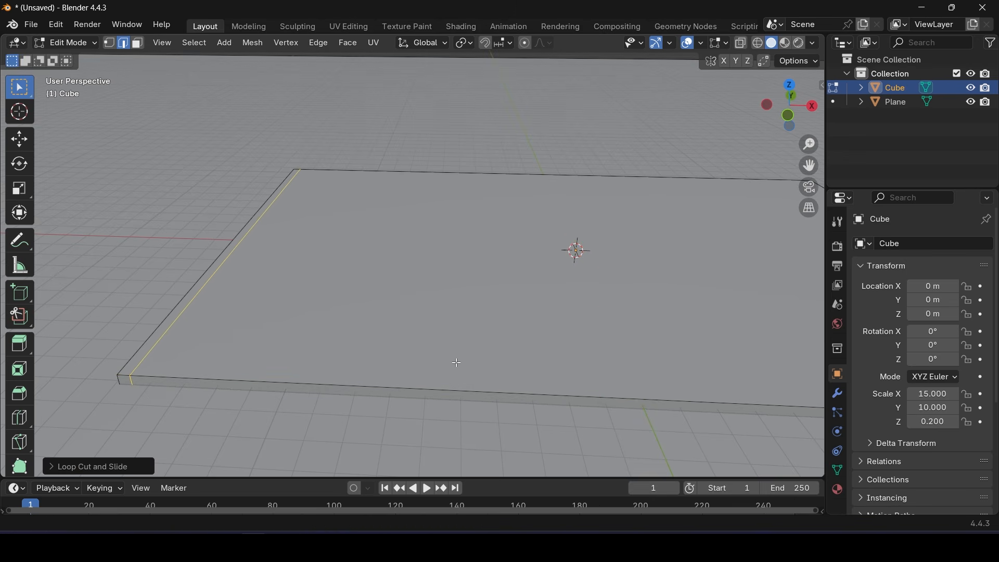
Set the slide factor of the new loop cut to -0.97
click(99, 466)
click(180, 388)
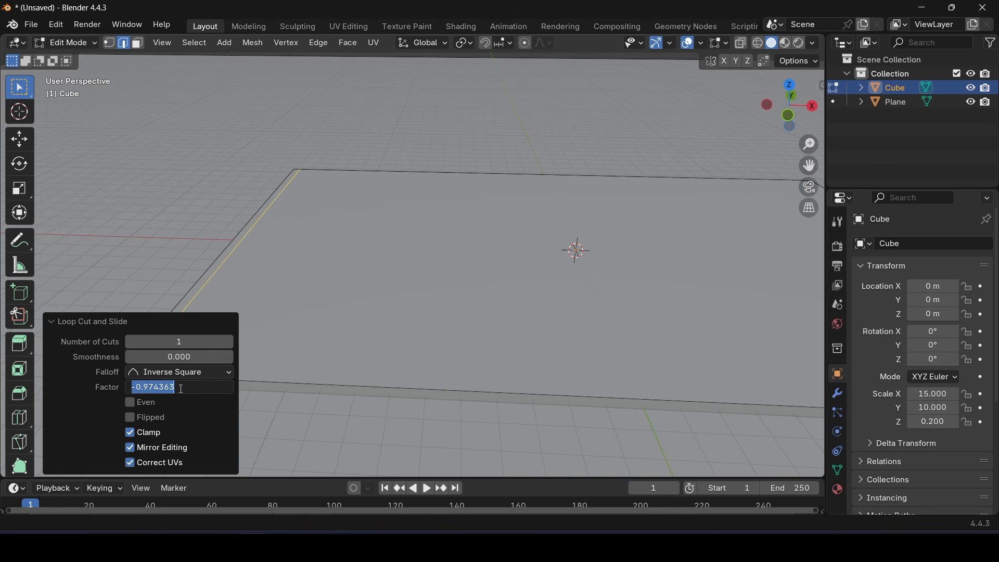
text(-)
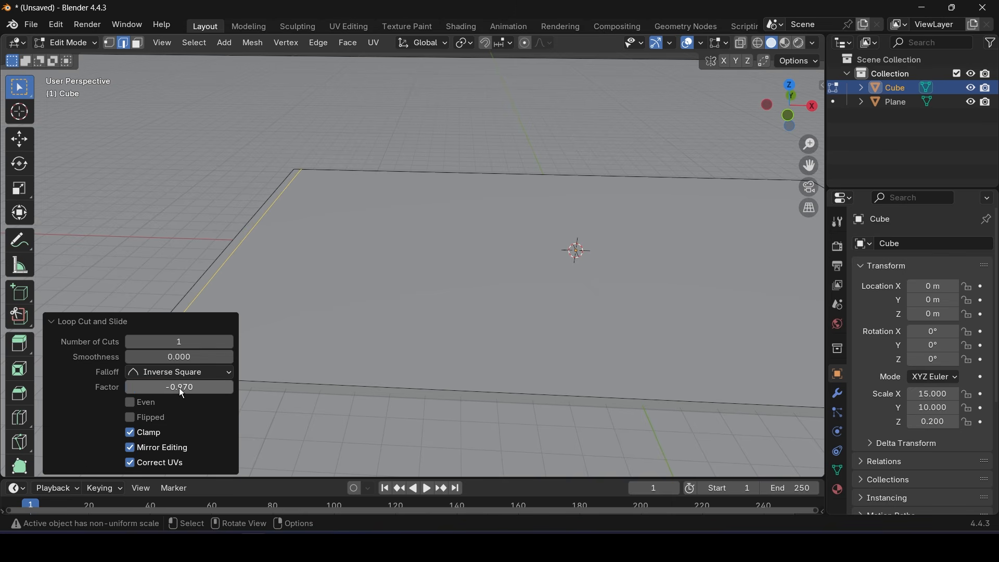
key(ctrl+a)
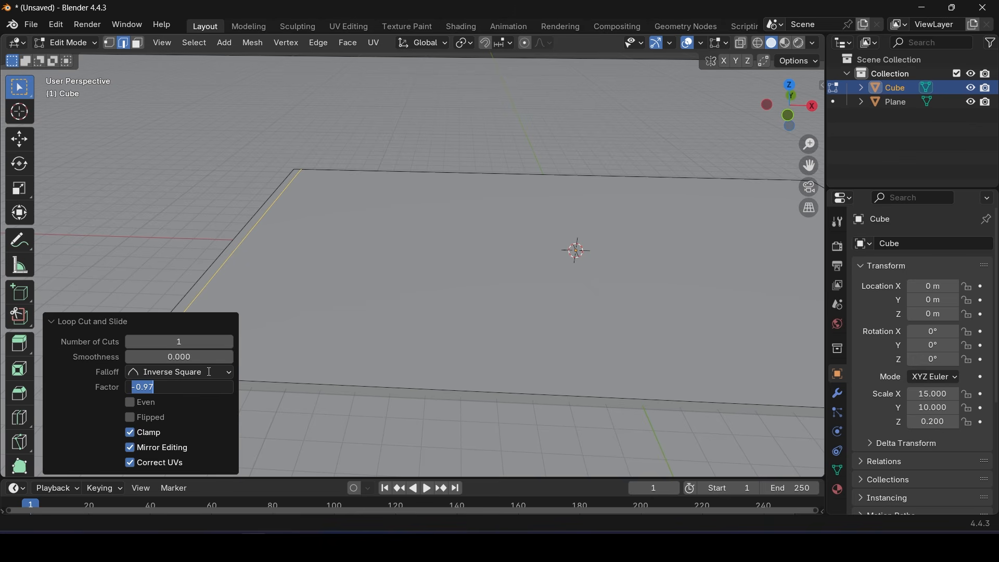
key(Return)
Add a lengthwise loop cut to the slab near its back long edge with a slide factor of 0.97
middle_drag(386, 226, 476, 255)
click(419, 323)
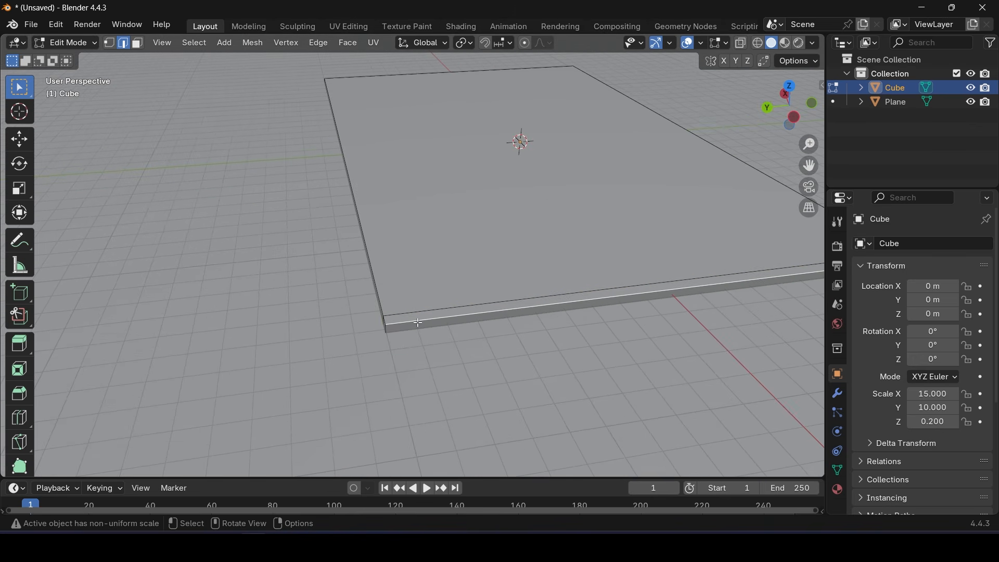
key(ctrl+r)
click(419, 323)
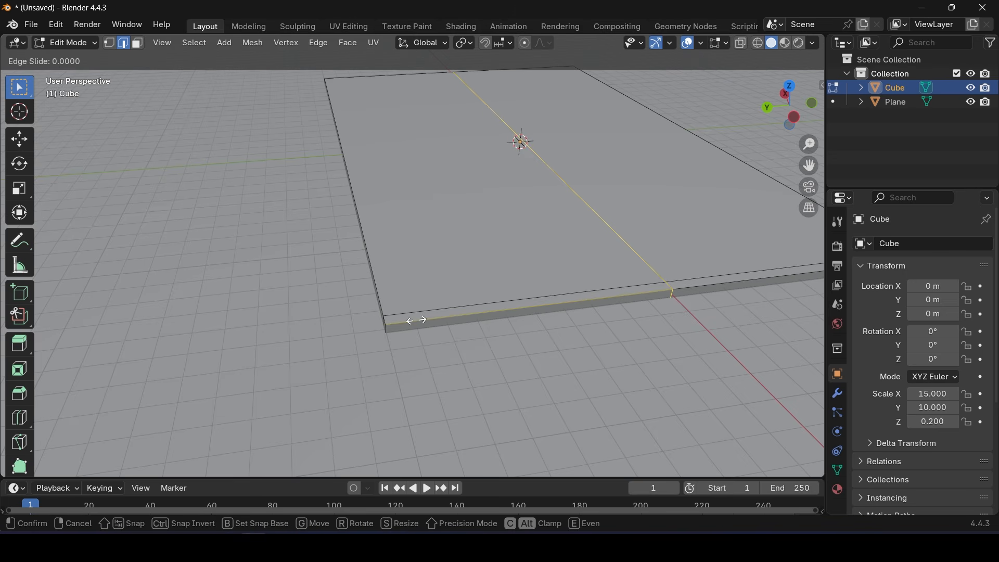
click(167, 354)
click(137, 388)
text(0.97)
key(Return)
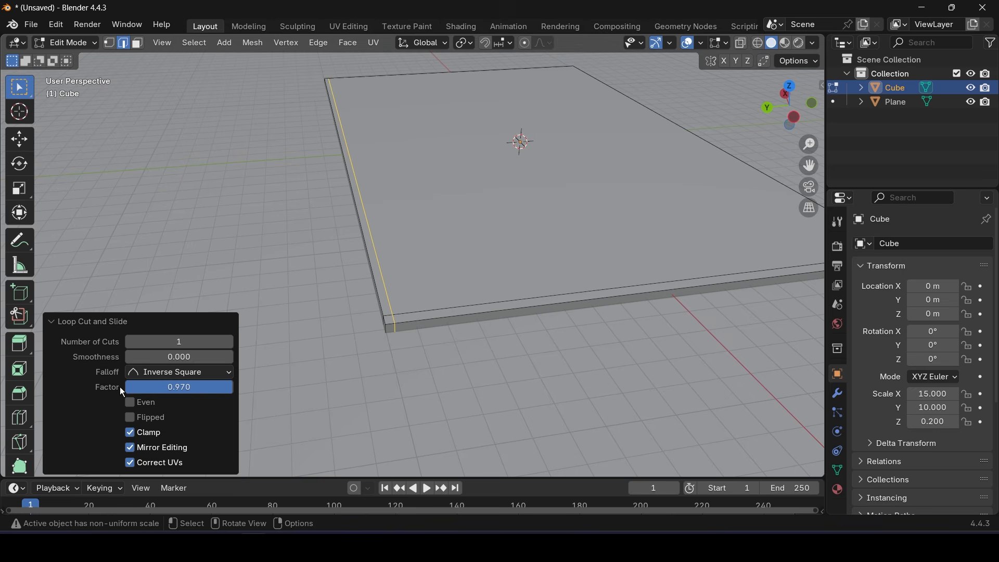
Move the selected lengthwise edge loop about 0.156 m inward from the slab's back edge along Y
middle_drag(473, 326, 422, 333)
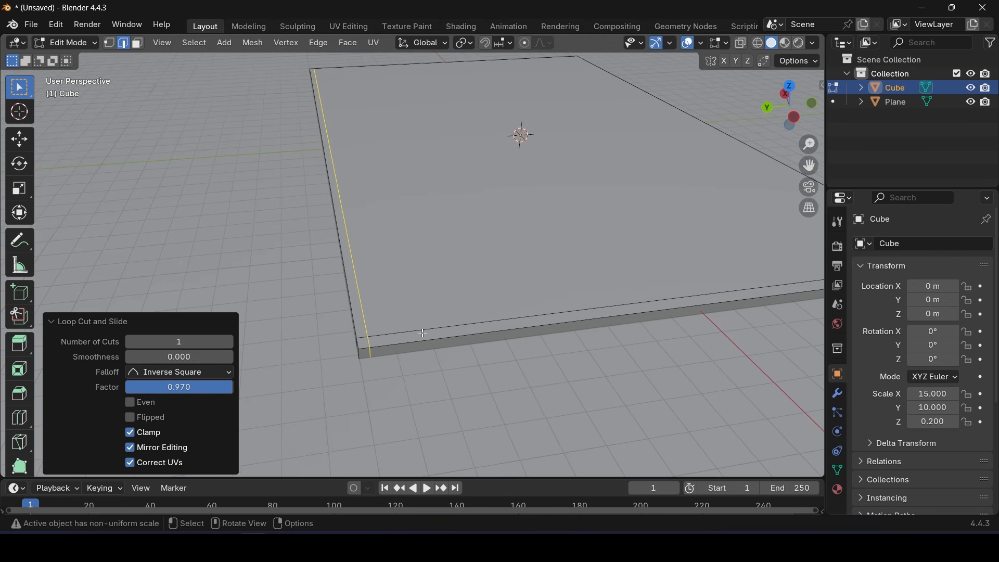
click(19, 140)
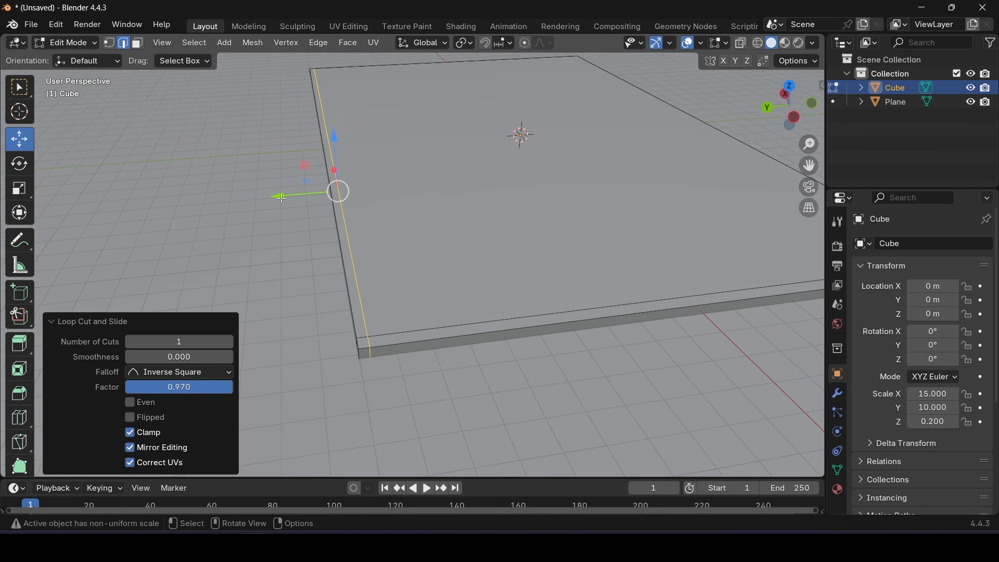
drag(282, 199, 288, 204)
In top view, compare the two border strips and move the lengthwise loop about 0.082 m back toward the slab's outer edge
middle_drag(350, 273, 367, 330)
key(KP_7)
scroll(366, 328, up, 5)
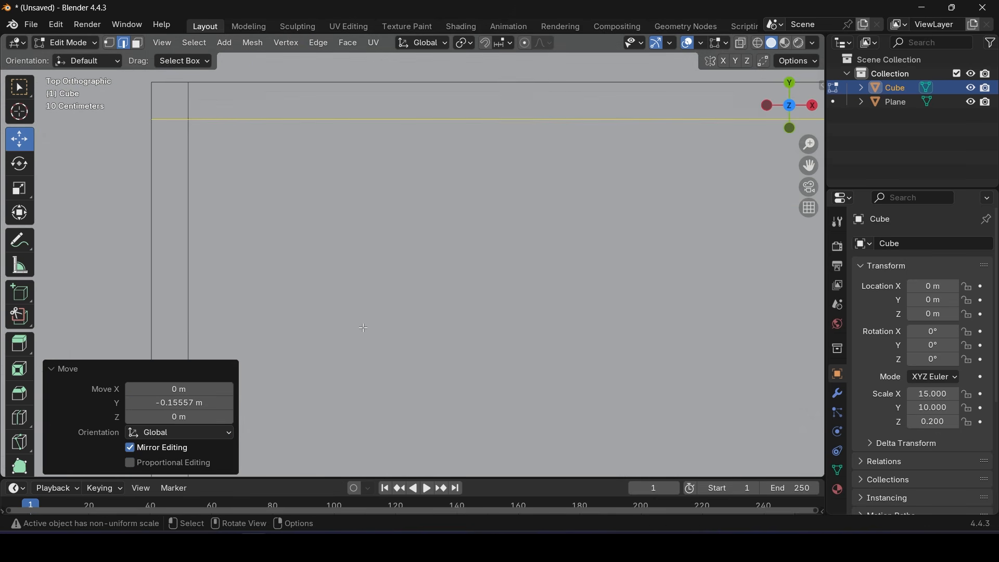
shift+middle_drag(365, 273, 424, 389)
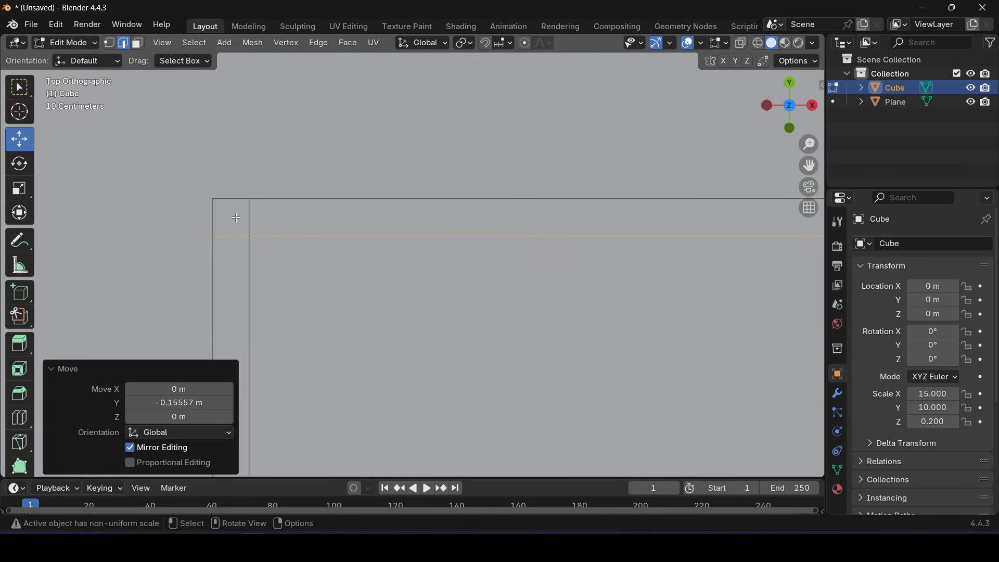
scroll(237, 218, down, 8)
shift+middle_drag(548, 232, 638, 245)
scroll(415, 248, up, 6)
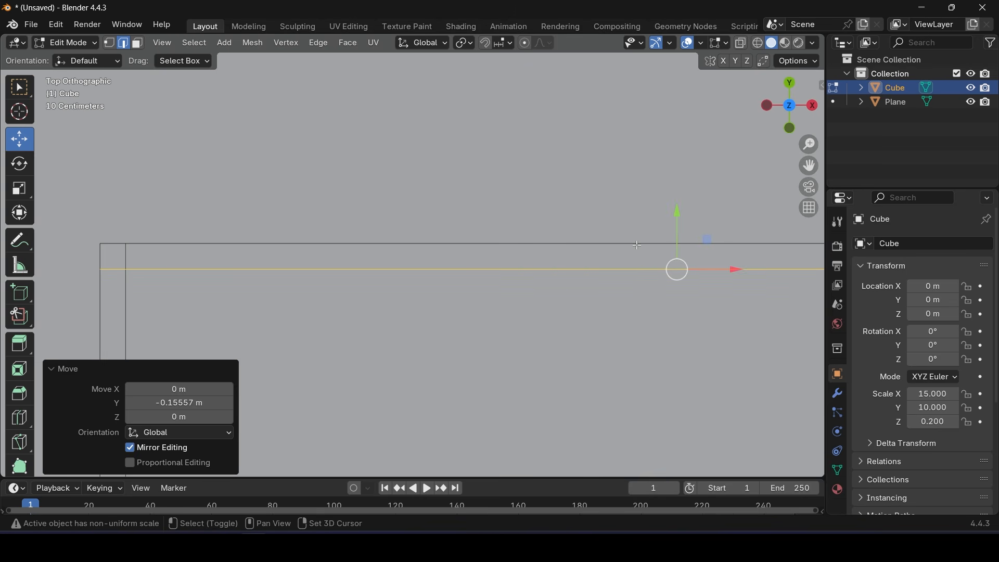
drag(677, 213, 679, 207)
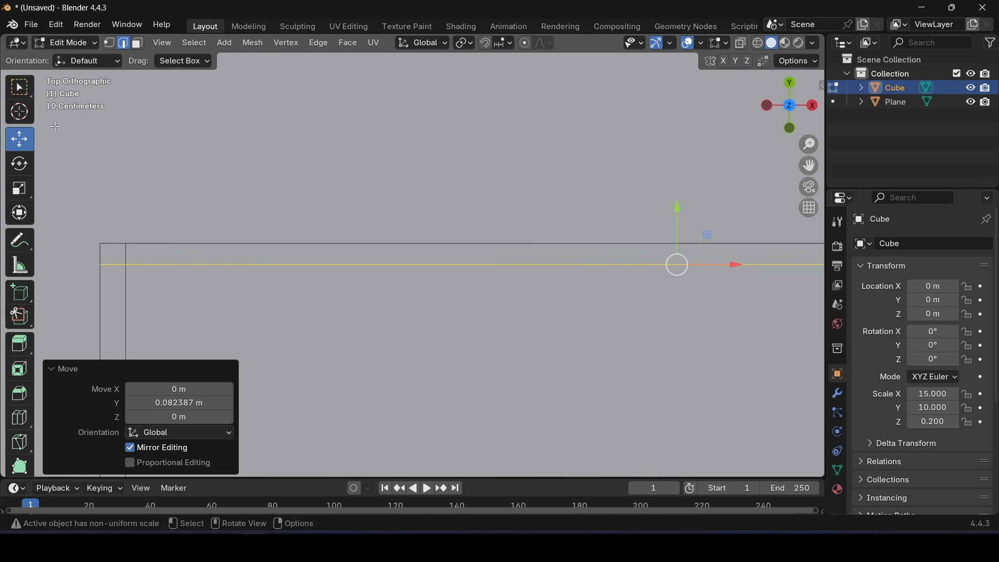
Select the narrow side strip, corner and back strip faces, and extrude them about 13.6 m upward in Z as the two walls
click(137, 46)
click(111, 294)
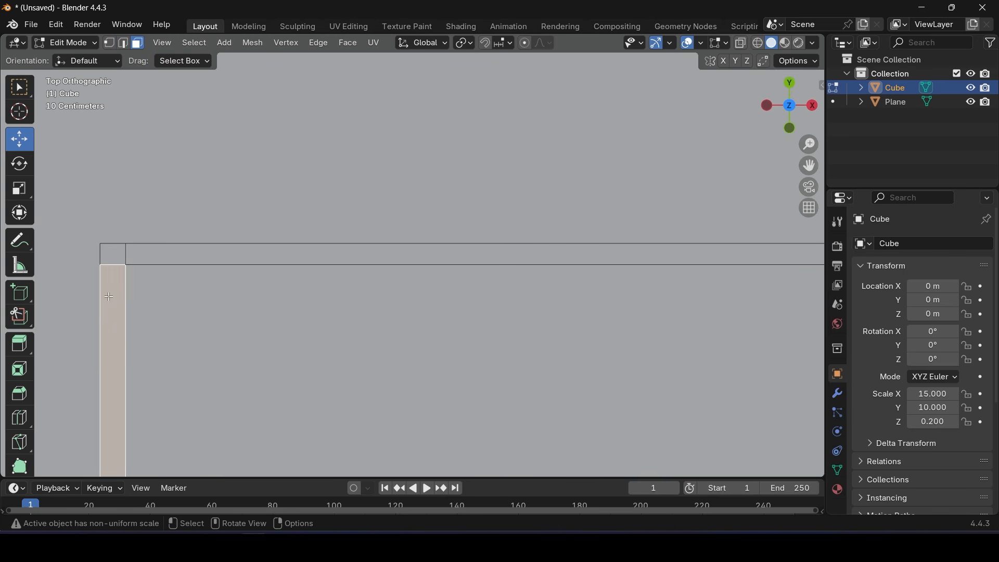
shift+click(111, 255)
shift+click(171, 253)
middle_drag(171, 253, 320, 340)
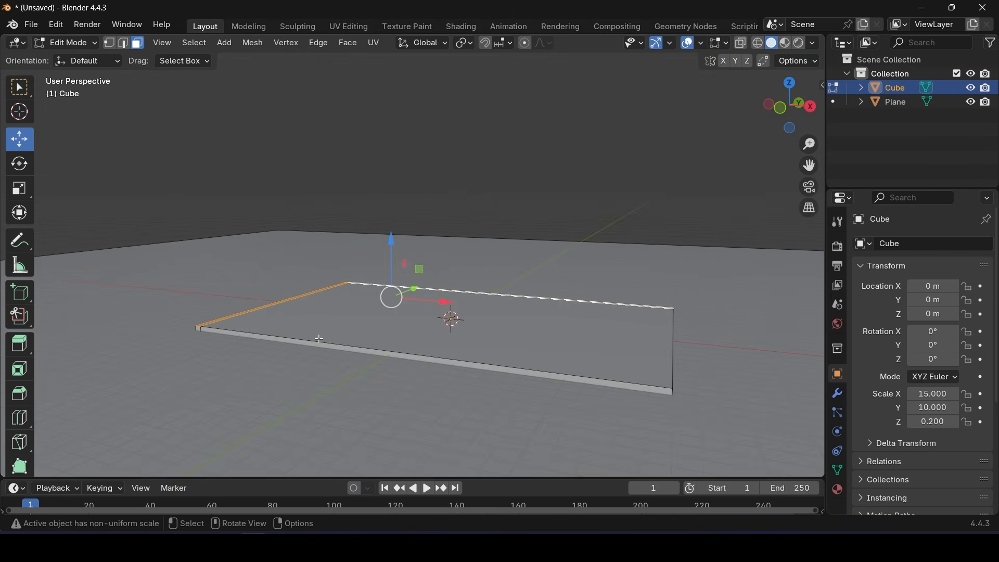
key(e)
click(319, 338)
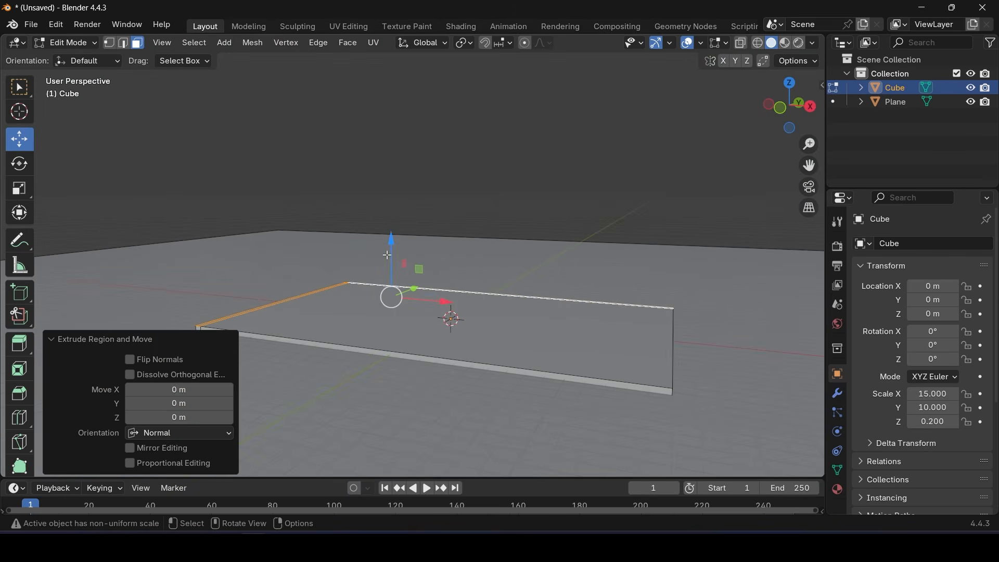
drag(396, 238, 399, 83)
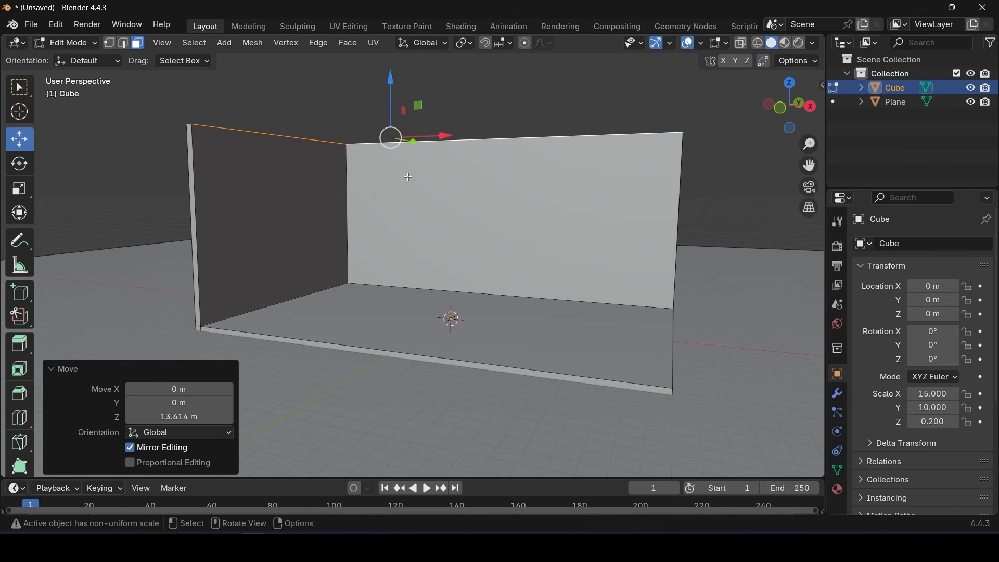
Add a centred loop cut through the thickness of the long back wall, with a slide factor of 0
middle_drag(399, 84, 431, 239)
click(123, 43)
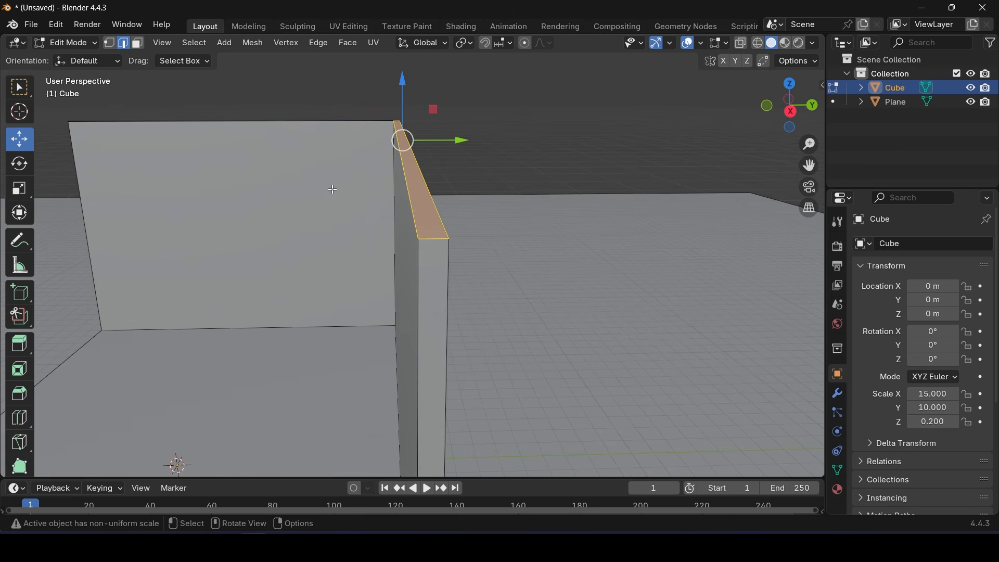
click(430, 238)
key(ctrl+r)
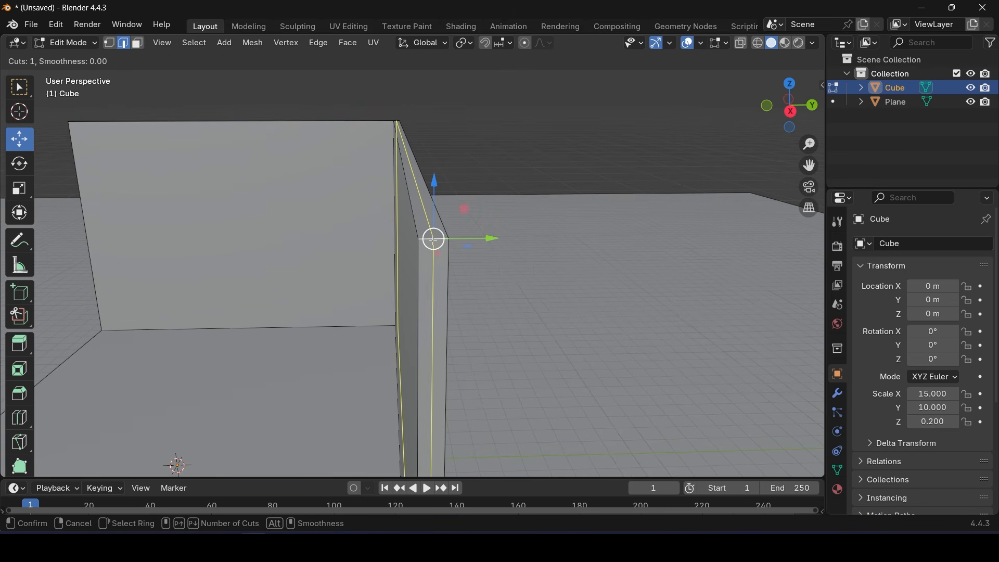
click(434, 240)
click(433, 240)
Add a centred loop cut through the thickness of the short side wall, with a slide factor of 0
scroll(433, 240, down, 5)
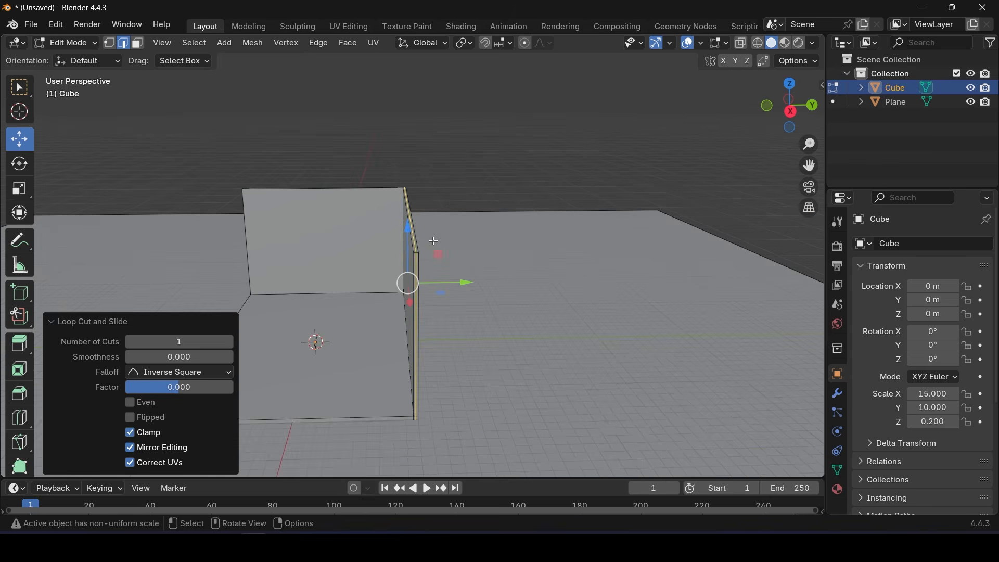
middle_drag(364, 231, 420, 327)
scroll(468, 245, up, 6)
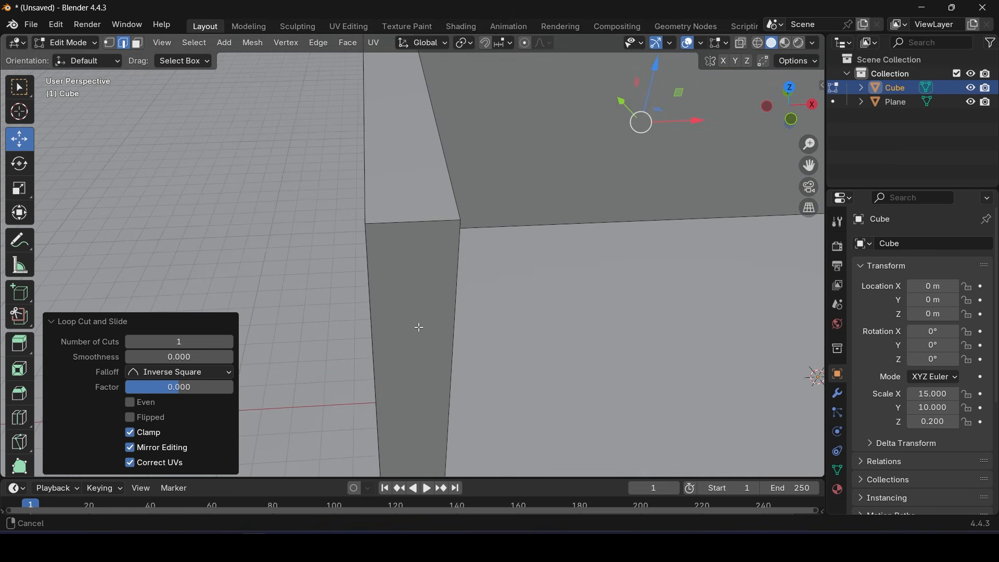
click(412, 223)
key(ctrl+r)
click(412, 223)
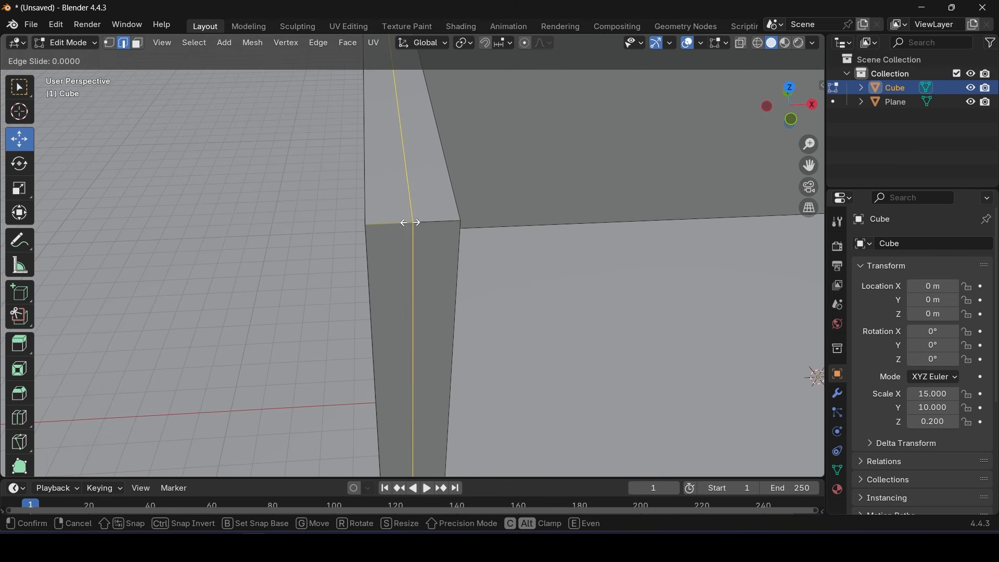
click(409, 223)
Select the outer half of both walls' top faces including the corner, and extrude it about 2.61 m upward in Z
scroll(410, 242, down, 8)
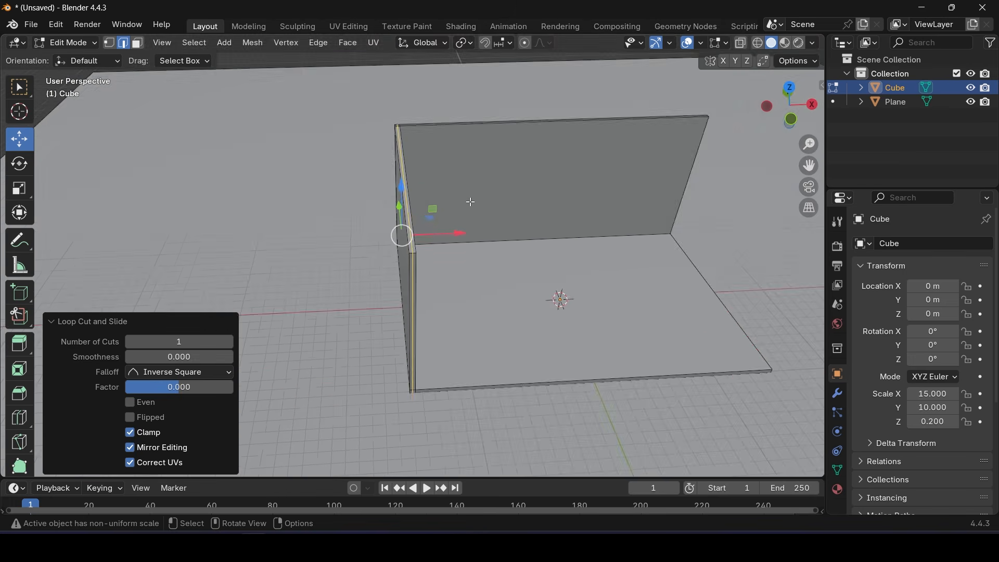
middle_drag(458, 200, 400, 219)
scroll(401, 219, up, 5)
shift+middle_drag(442, 187, 441, 420)
scroll(425, 323, up, 2)
scroll(425, 324, down, 1)
shift+middle_drag(425, 323, 407, 301)
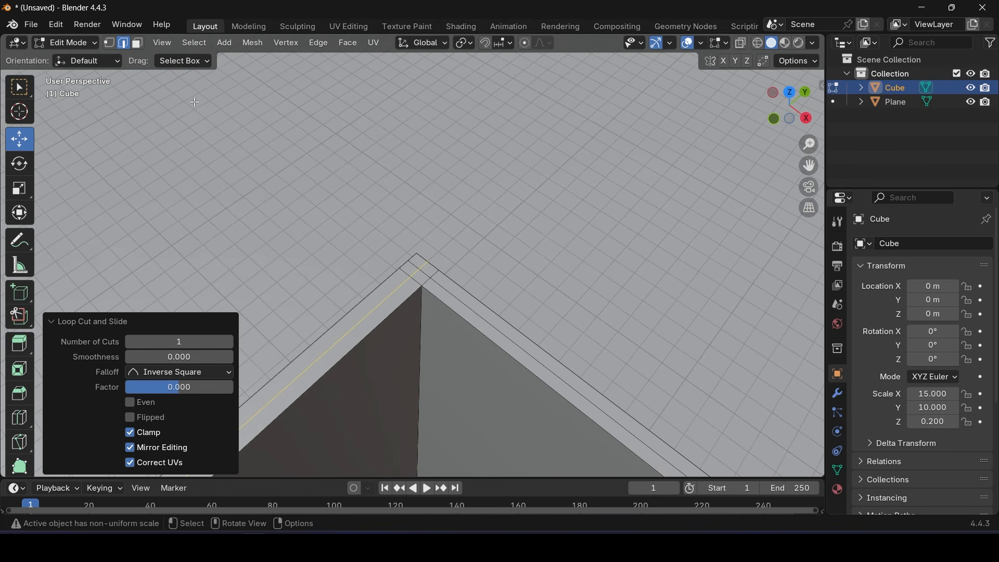
click(137, 44)
click(386, 288)
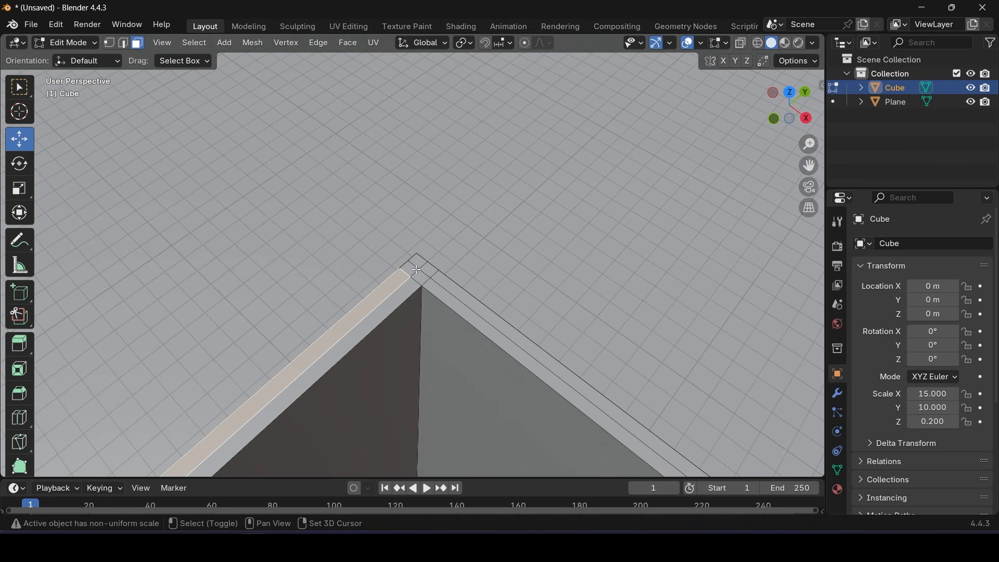
shift+click(420, 267)
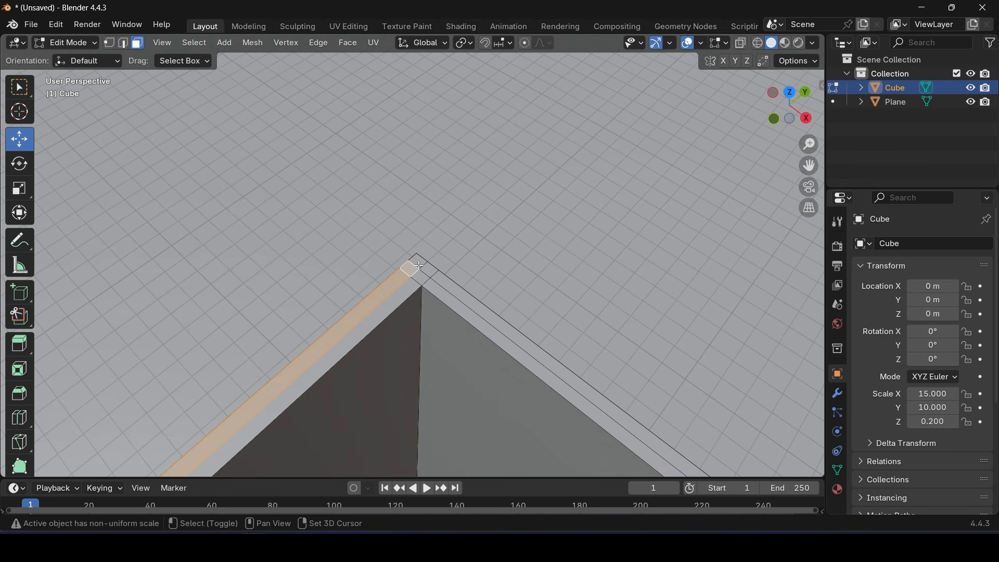
shift+click(443, 285)
middle_drag(444, 285, 408, 264)
scroll(435, 252, up, 3)
key(g)
key(z)
click(426, 293)
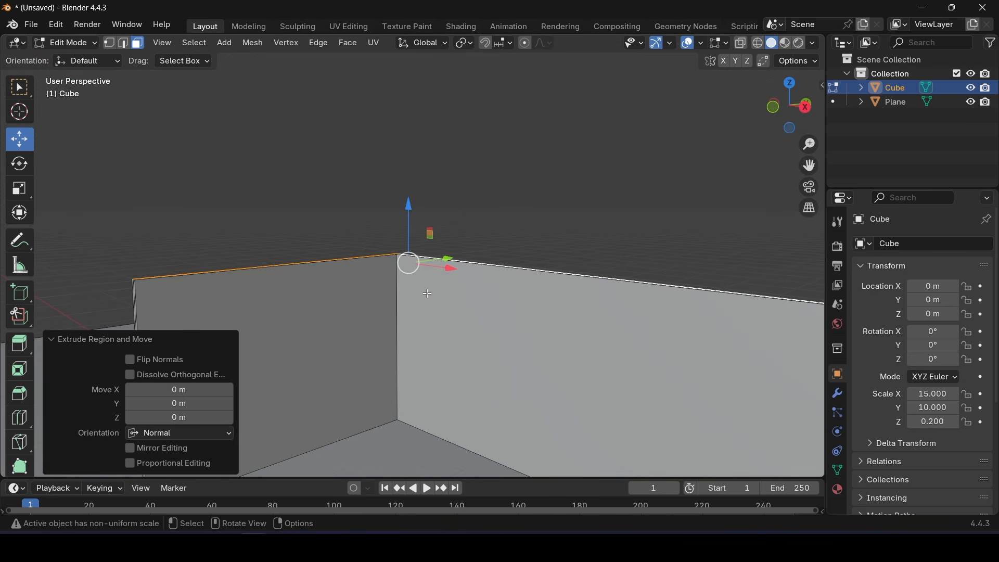
drag(415, 216, 409, 165)
Return to Object Mode and deselect the booth mesh
middle_drag(459, 317, 457, 281)
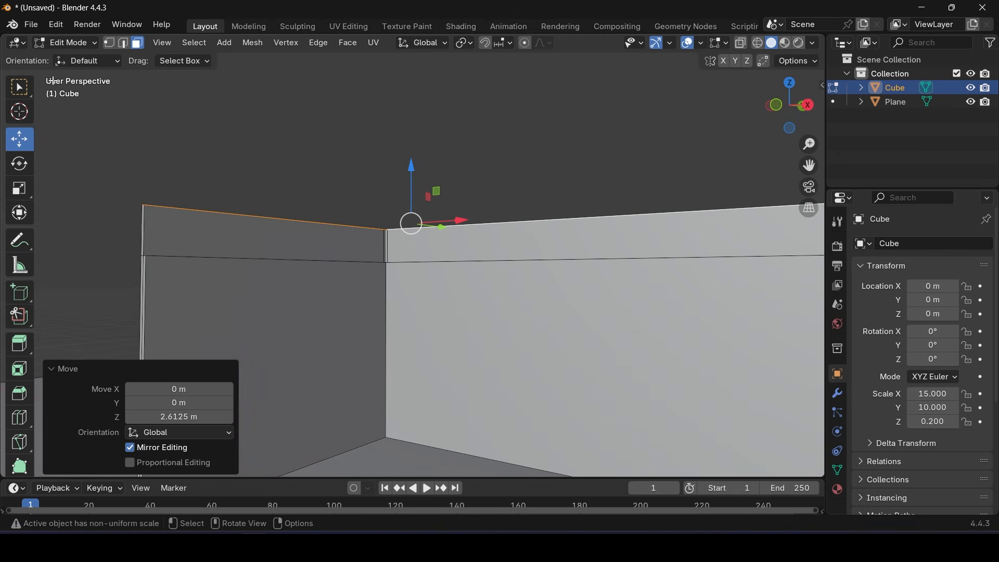
click(70, 44)
click(74, 55)
click(302, 151)
scroll(348, 279, down, 3)
middle_drag(348, 279, 332, 301)
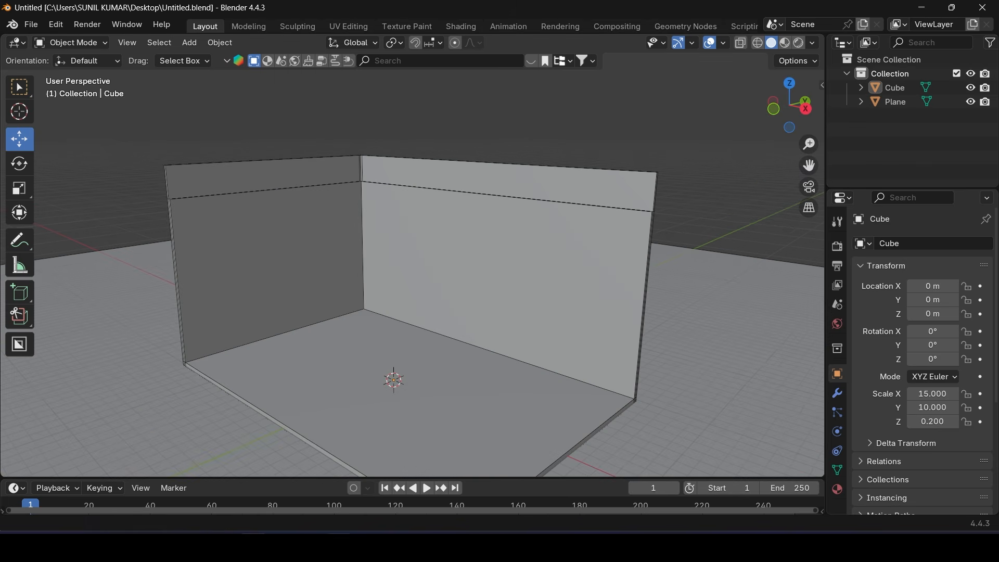
Switch to the Icon.jpg reference image, examine the booth's front frame at maximized size, and return to Blender
click(338, 545)
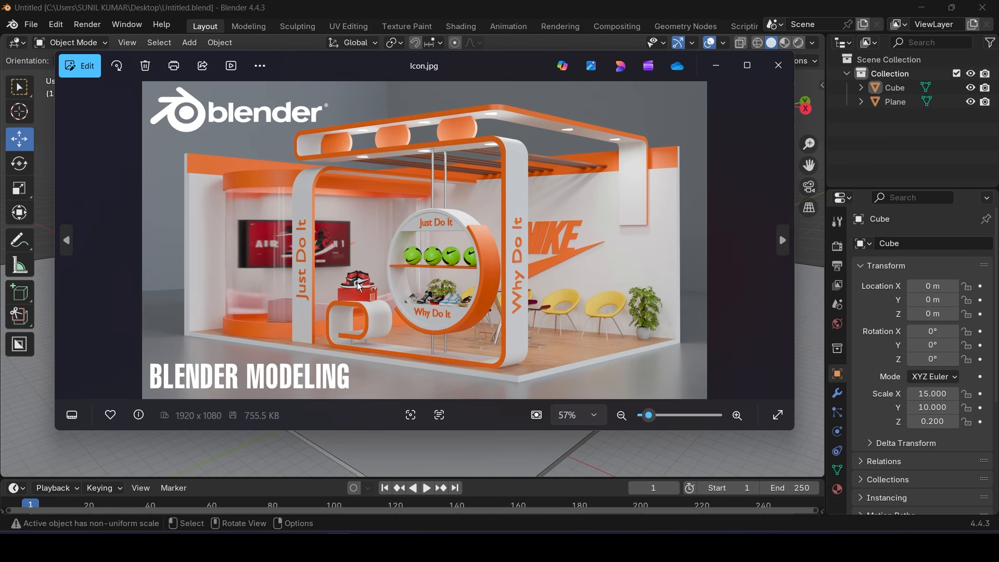
click(750, 66)
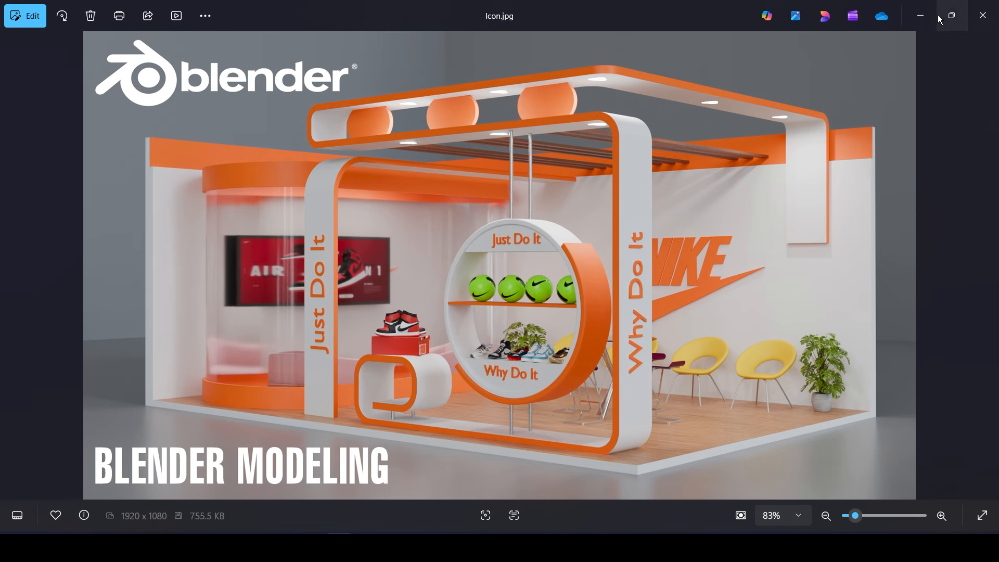
click(920, 15)
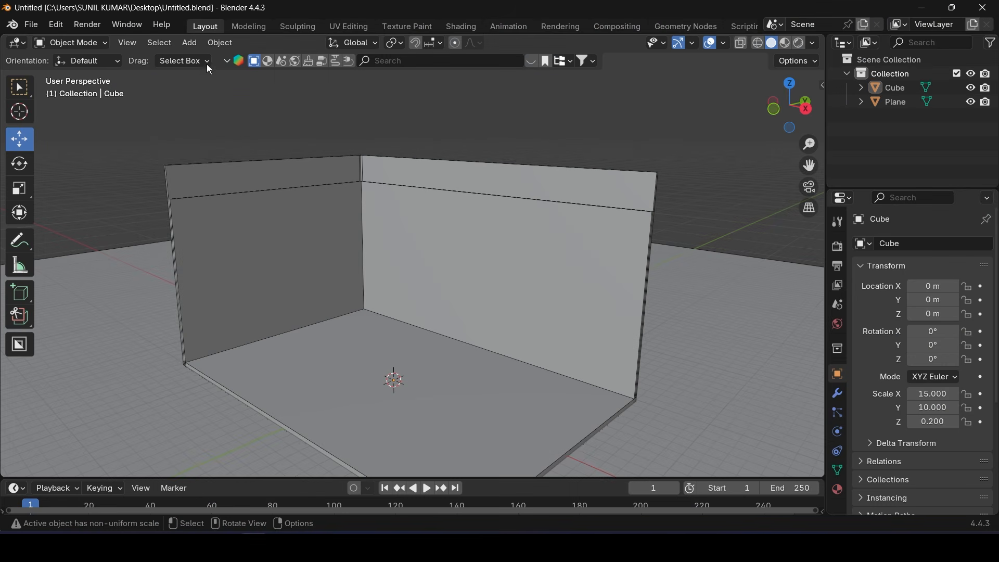
Add a plane mesh and move it about 8.85 m along negative Y, close to the slab's front edge
click(190, 43)
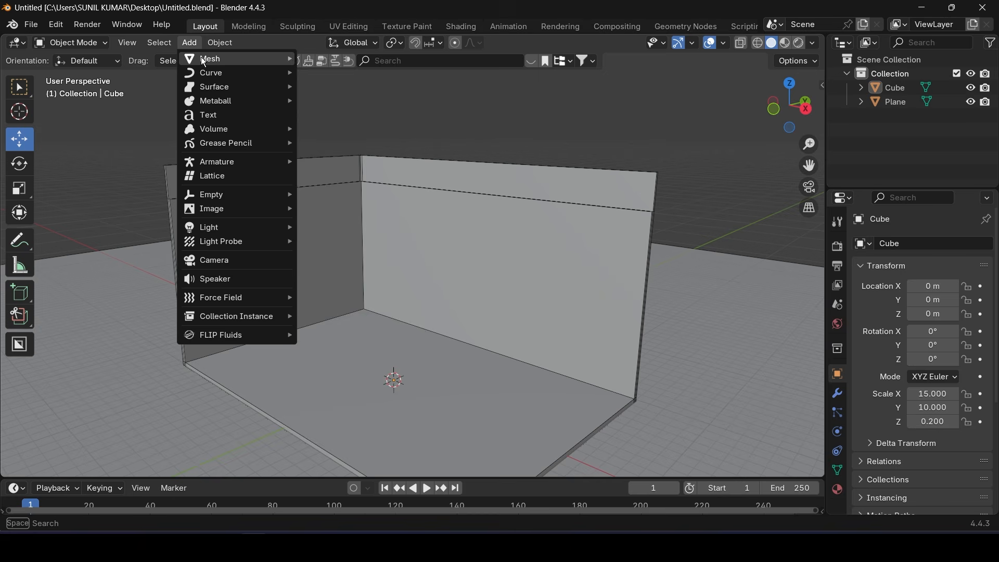
mouse_move(203, 58)
click(377, 58)
middle_drag(398, 292, 408, 292)
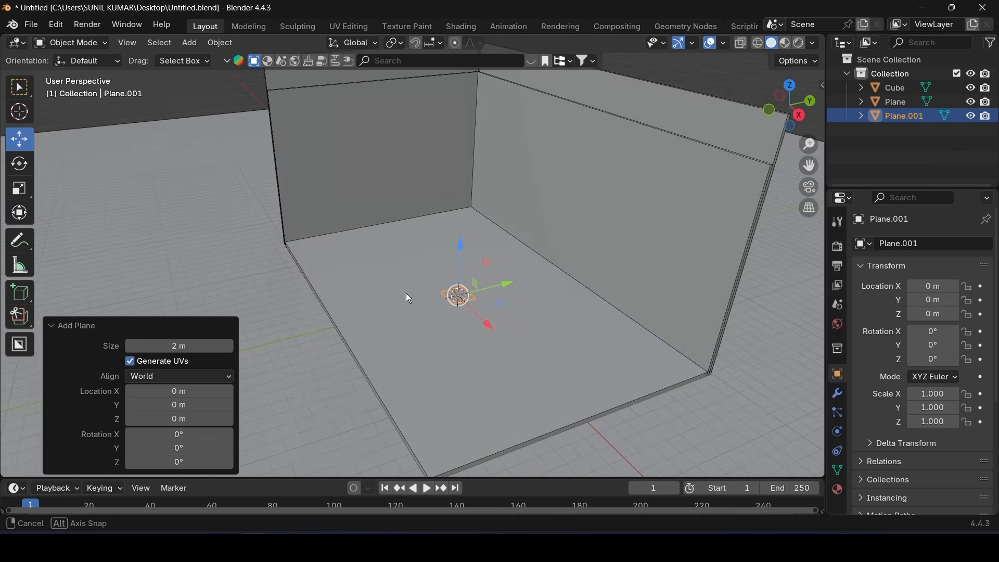
key(g)
key(y)
drag(407, 309, 394, 313)
Set the new plane's X rotation to 90° so it stands upright
drag(932, 332, 957, 332)
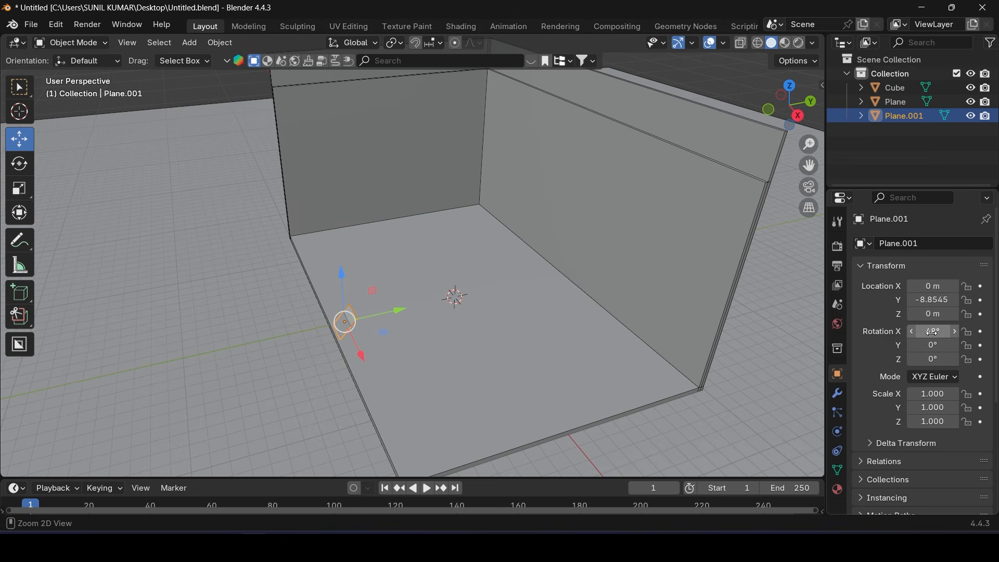
click(933, 333)
key(Return)
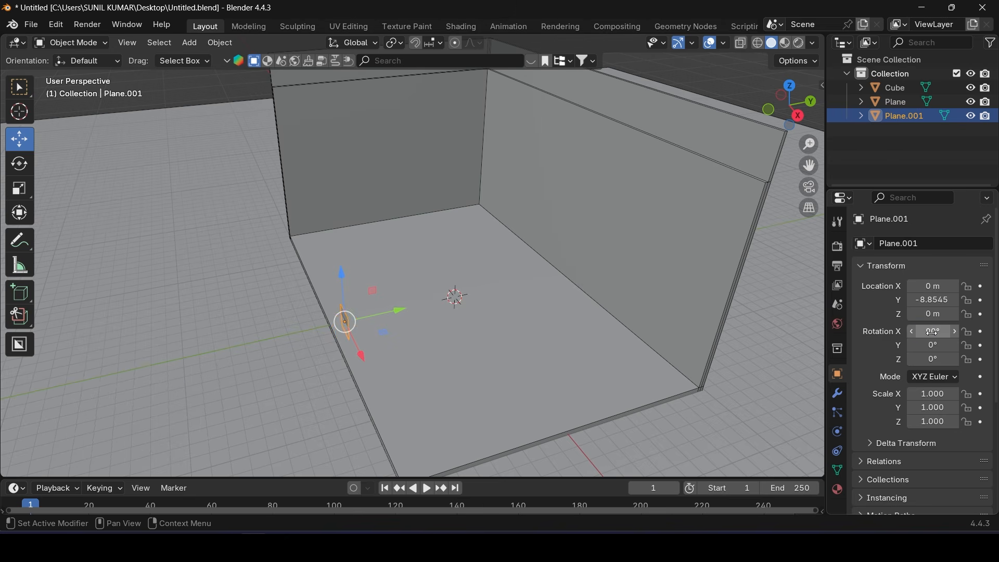
Raise the upright plane about 0.855 m onto the slab and shift it about 2.67 m along negative X
middle_drag(614, 364, 415, 361)
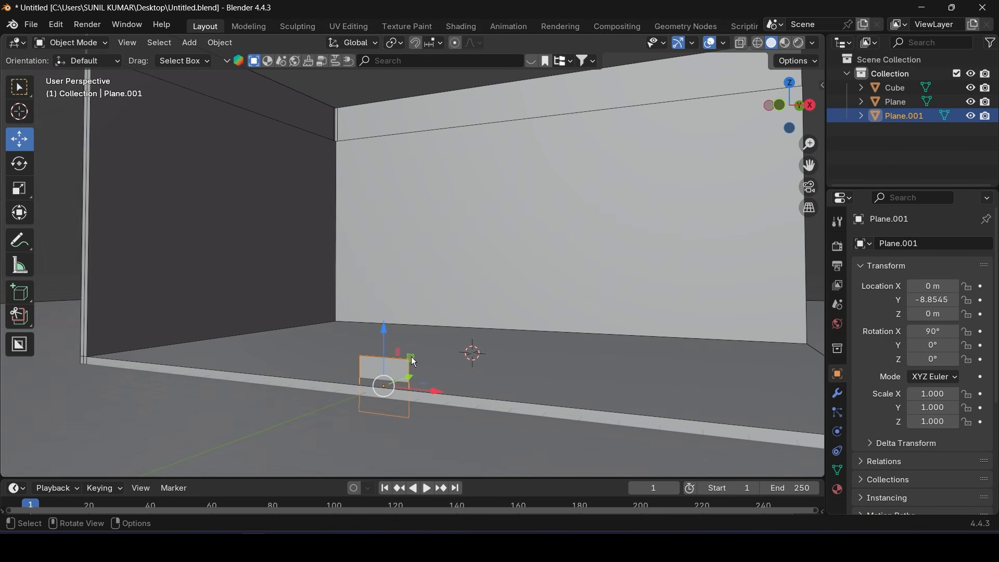
drag(385, 327, 386, 297)
middle_drag(385, 298, 420, 323)
key(KP_1)
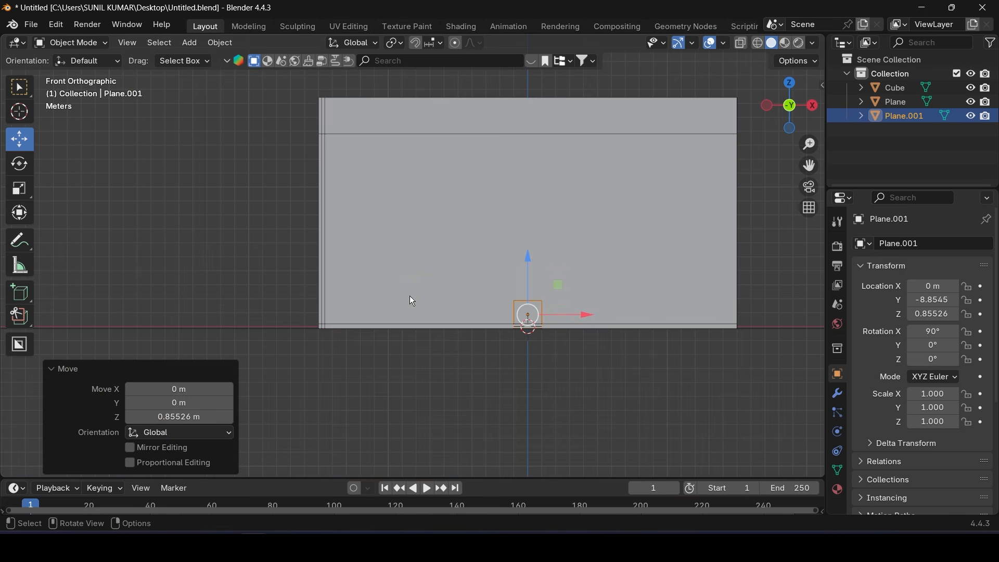
scroll(410, 296, up, 2)
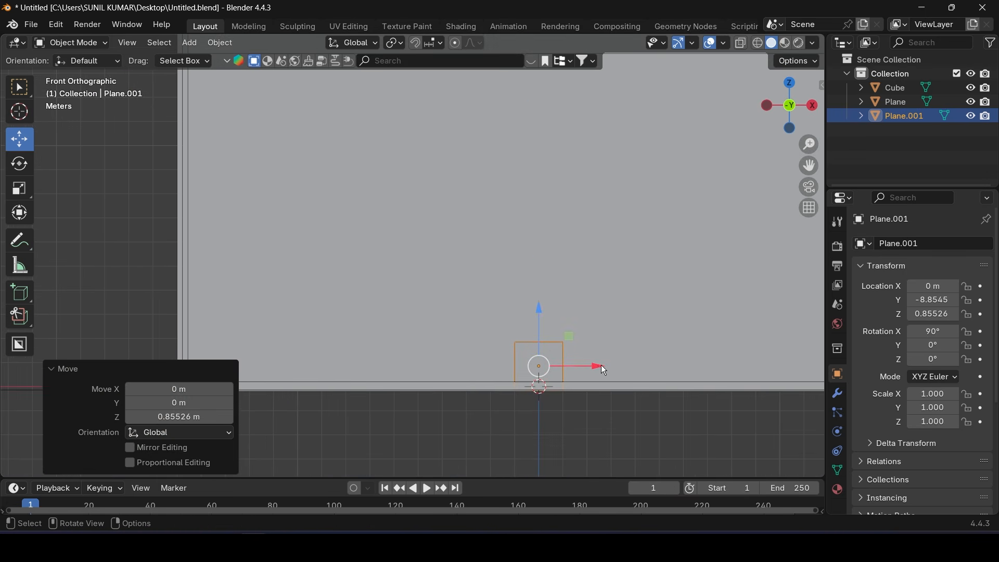
scroll(600, 367, down, 3)
drag(575, 360, 528, 363)
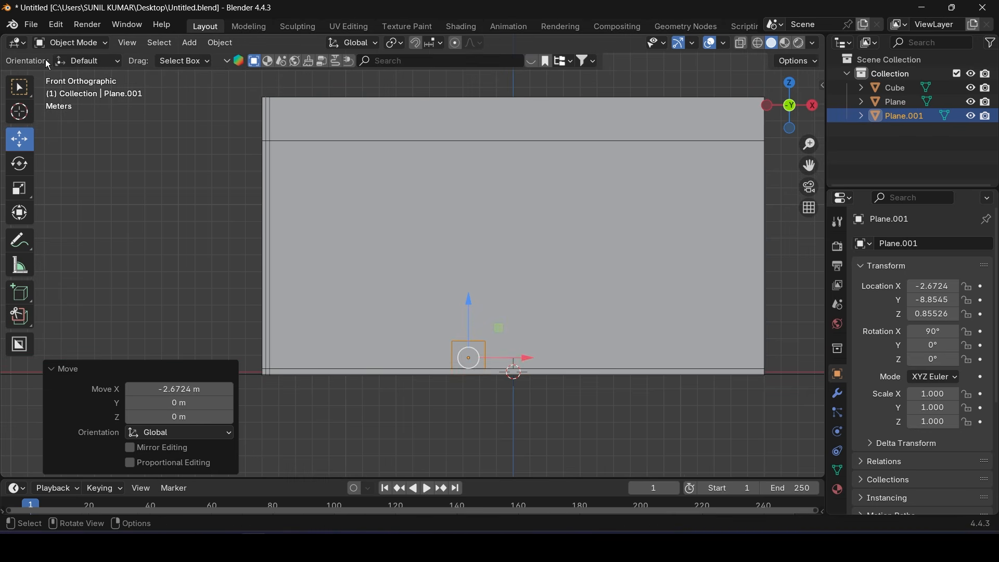
In Edit Mode, move the upright plane's top edge about 12.71 m up in Z to form a tall pillar
click(73, 44)
click(73, 69)
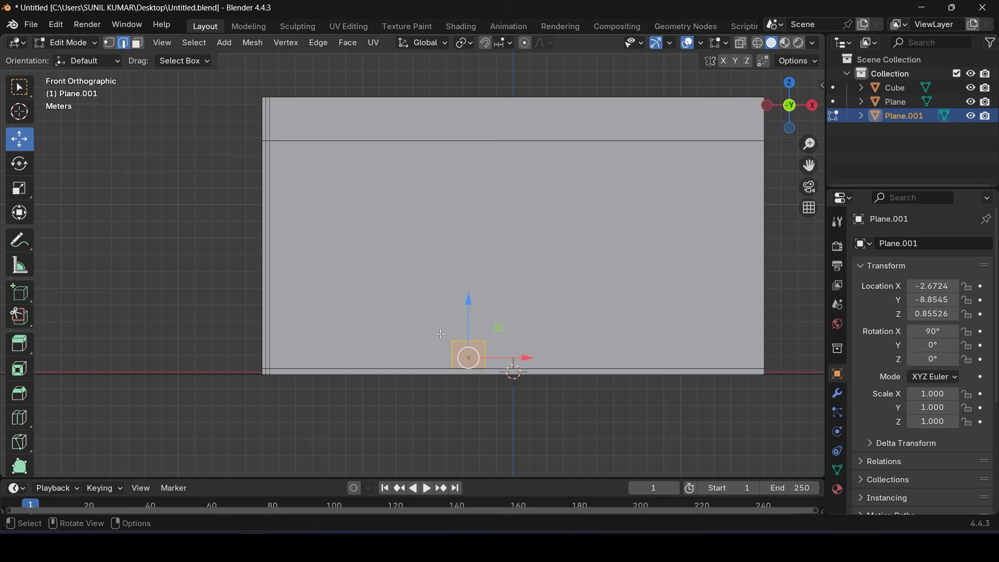
click(461, 344)
drag(471, 285, 475, 71)
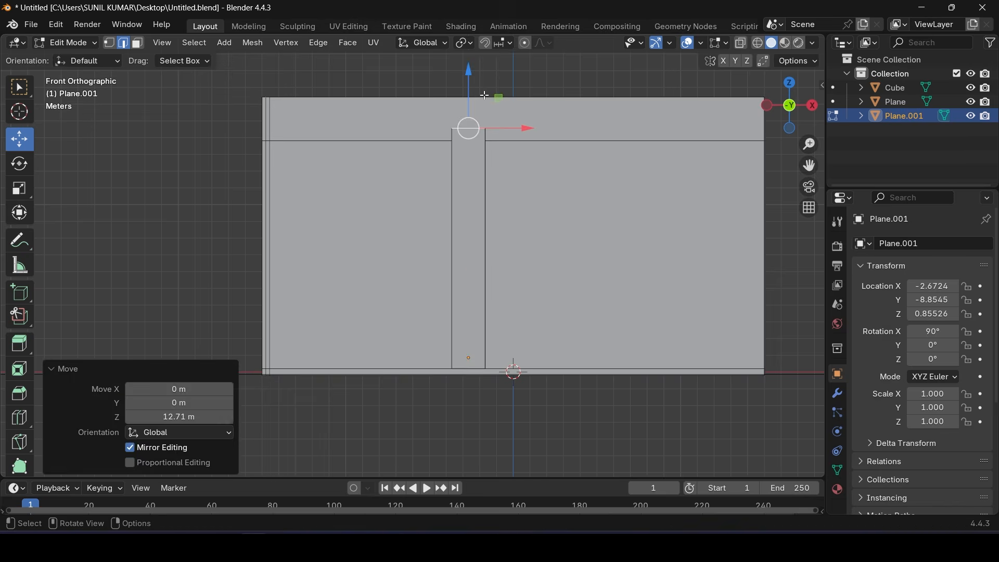
Extrude the pillar's top edge about 18.8 m along positive Y to form an overhead beam toward the back wall
middle_drag(474, 70, 509, 281)
key(e)
key(Escape)
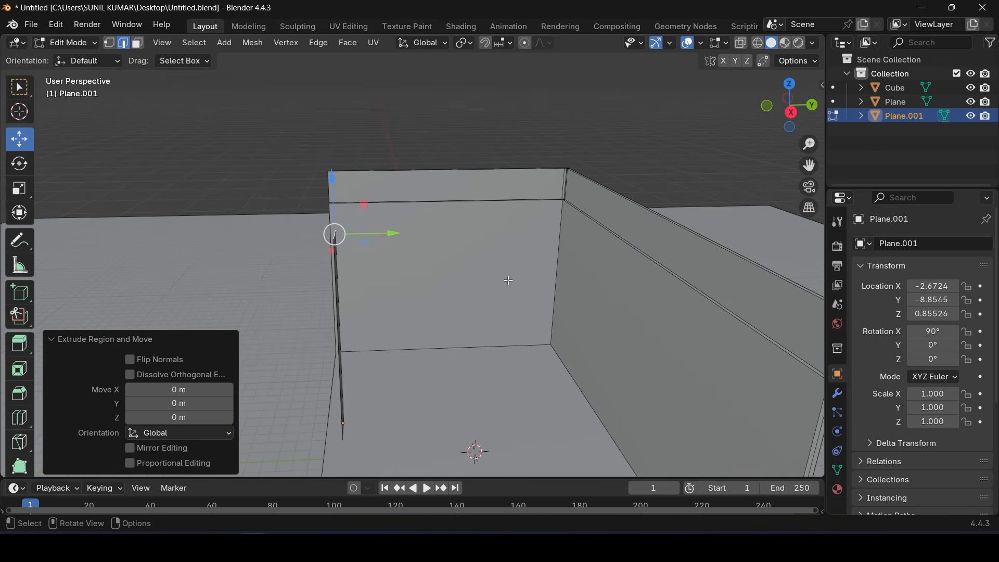
drag(397, 245, 663, 217)
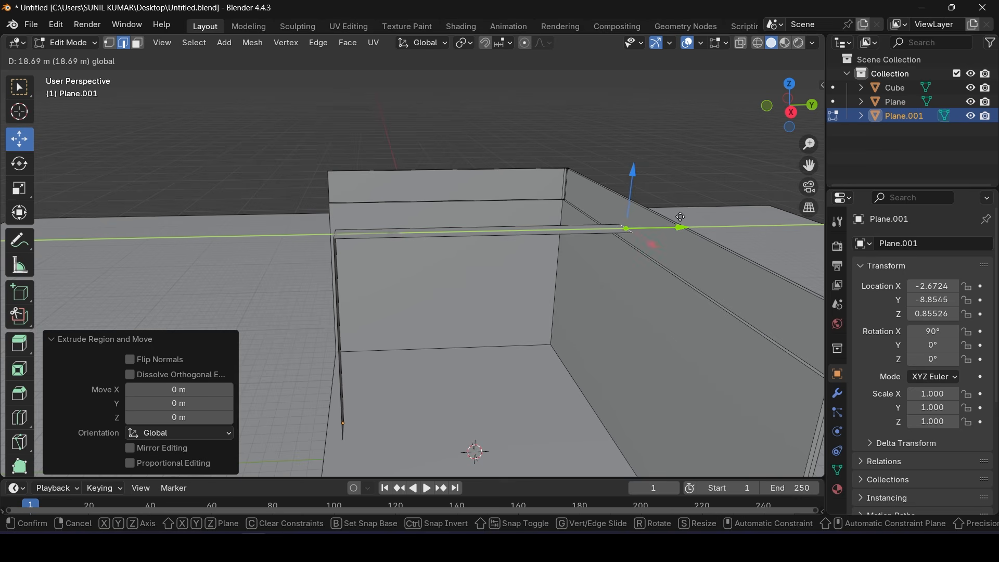
drag(681, 220, 681, 220)
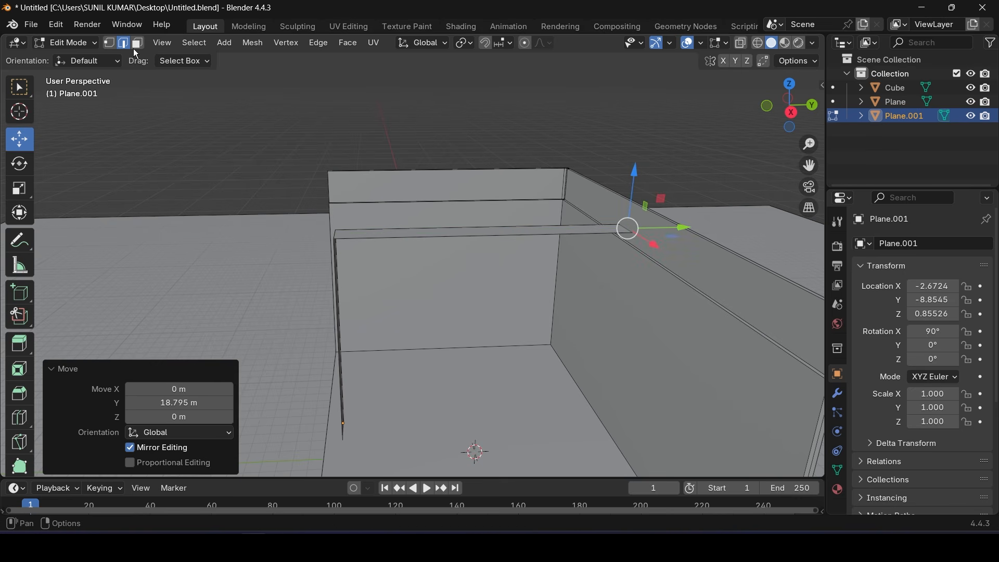
Select the overhead beam's face and raise it about 0.975 m in Z
key(3)
middle_drag(681, 220, 396, 273)
click(396, 273)
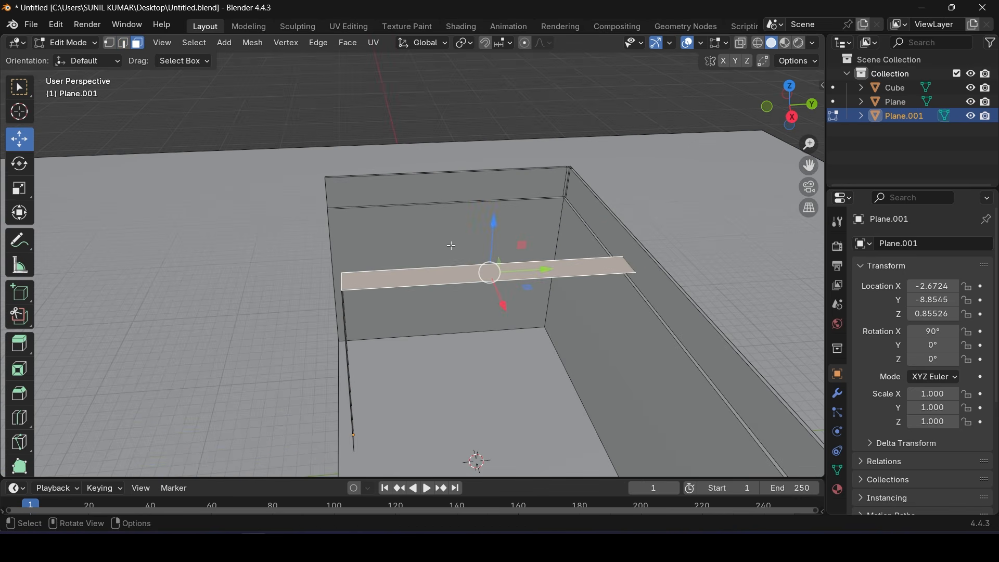
drag(494, 225, 495, 210)
middle_drag(513, 268, 388, 309)
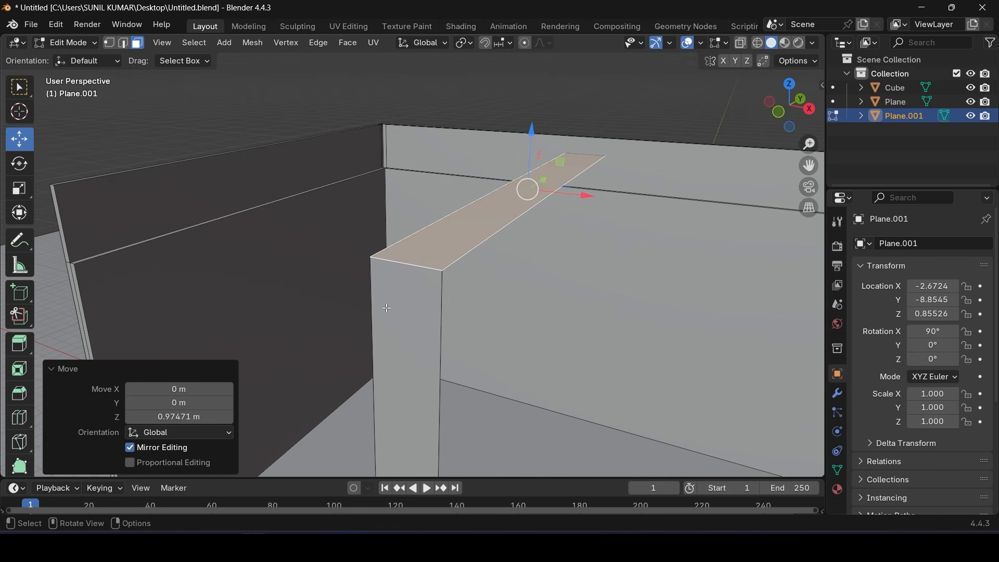
Apply the frame object's scale in Object Mode, then reselect the edge between pillar and beam in Edit Mode
key(2)
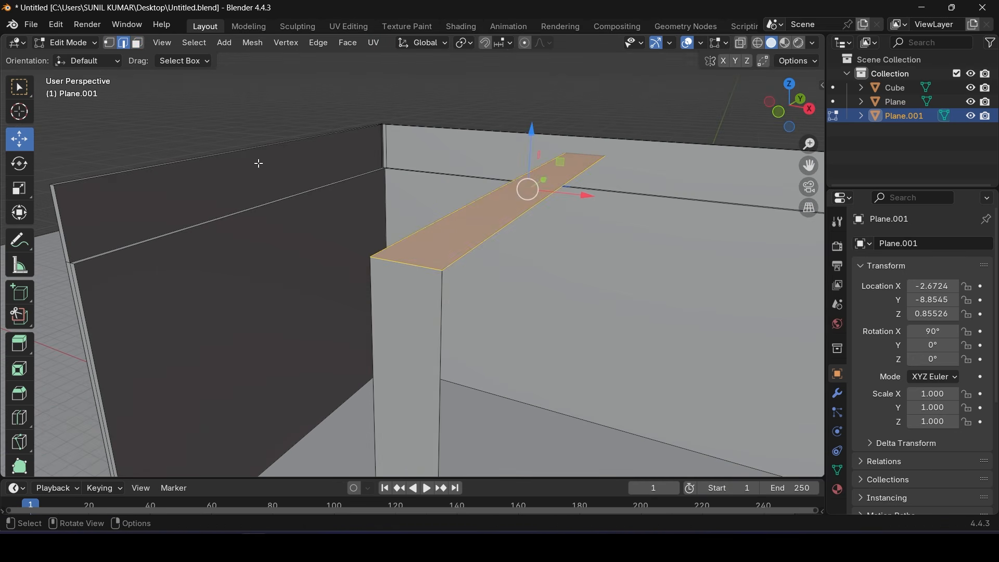
click(65, 43)
click(81, 58)
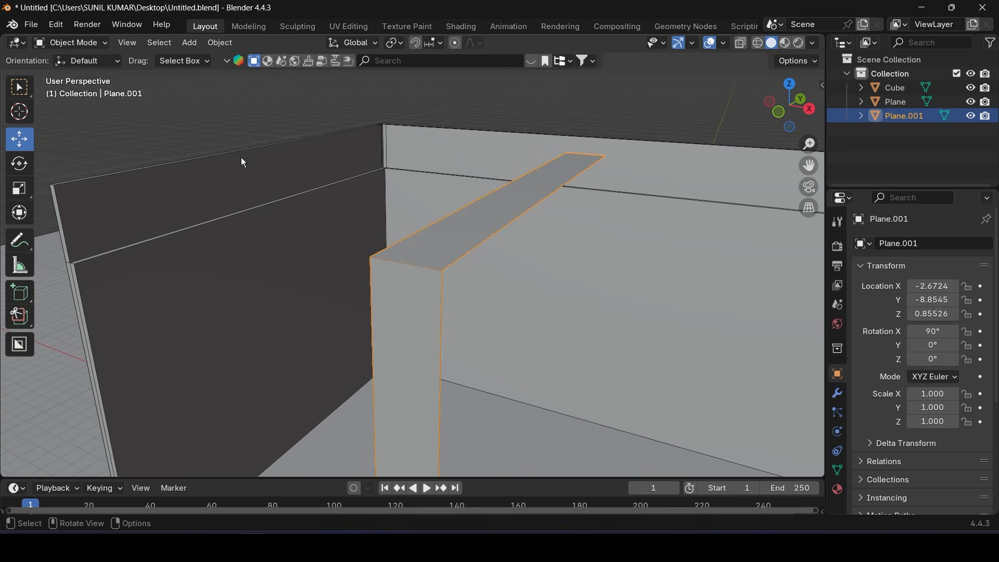
click(220, 42)
mouse_move(237, 117)
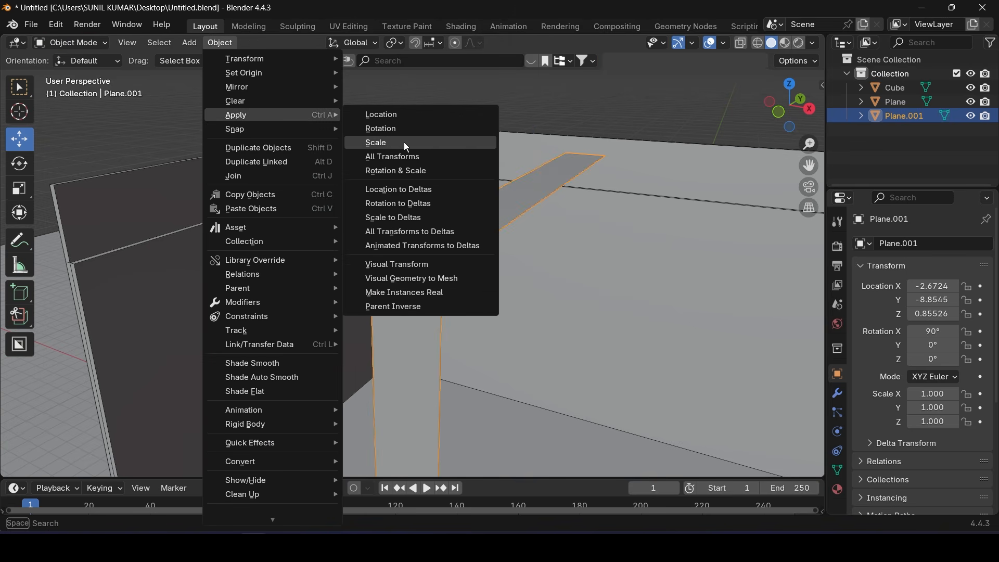
click(378, 145)
click(78, 44)
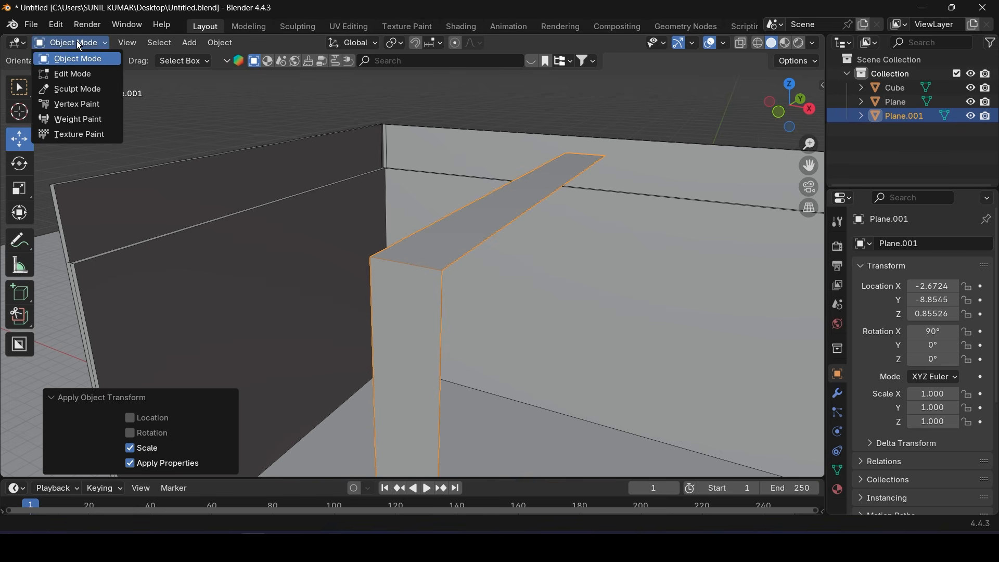
click(84, 77)
click(123, 43)
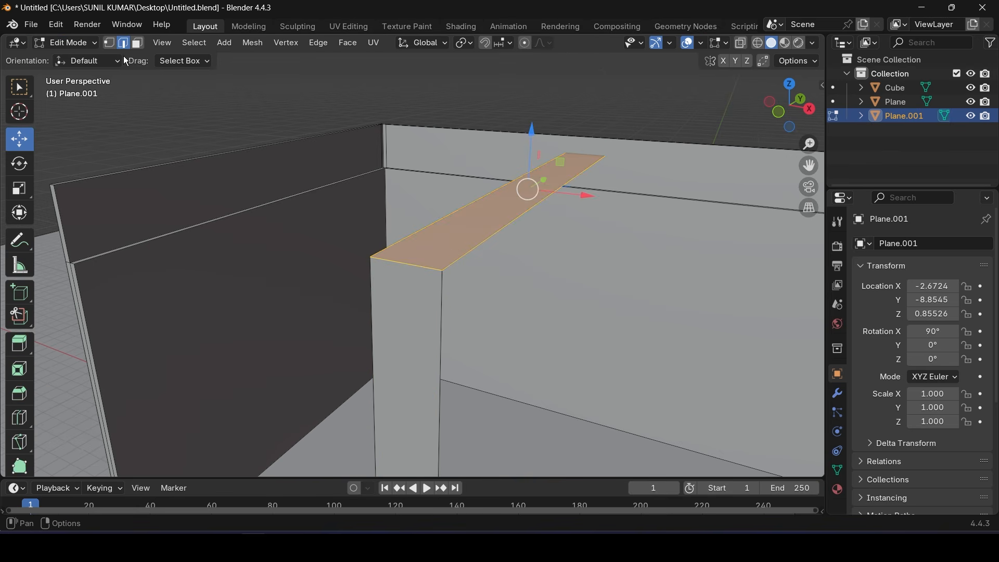
click(420, 265)
Bevel the corner edge between pillar and beam with a width of 1 m and 30 segments, then return to Object Mode
key(ctrl+b)
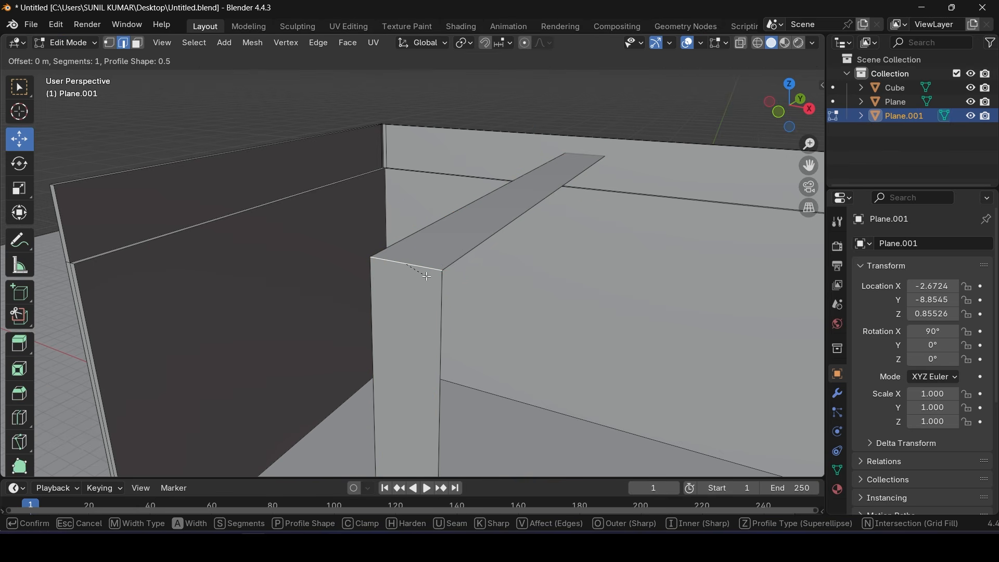
click(428, 278)
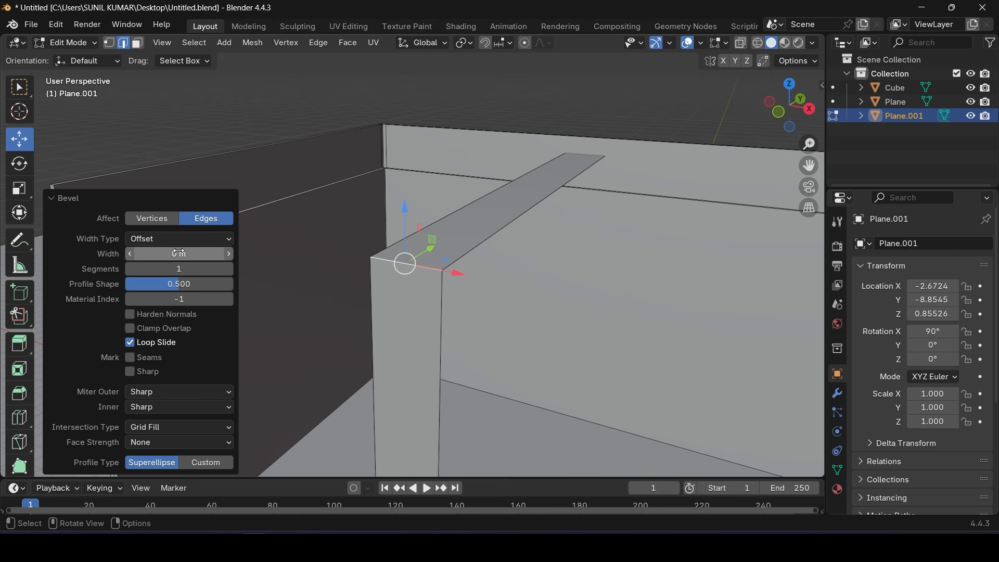
drag(179, 253, 237, 253)
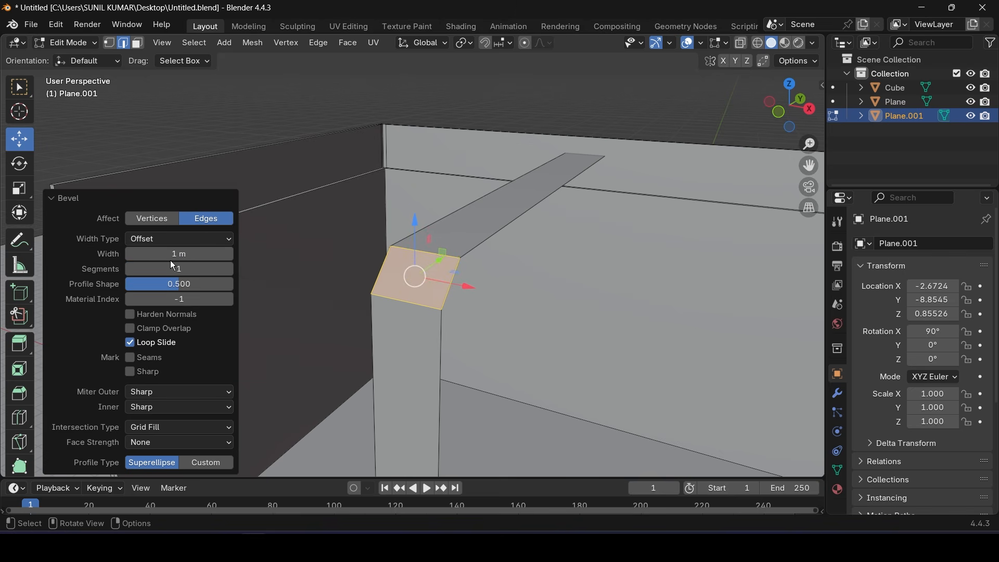
drag(182, 270, 223, 269)
click(229, 270)
click(229, 269)
click(230, 269)
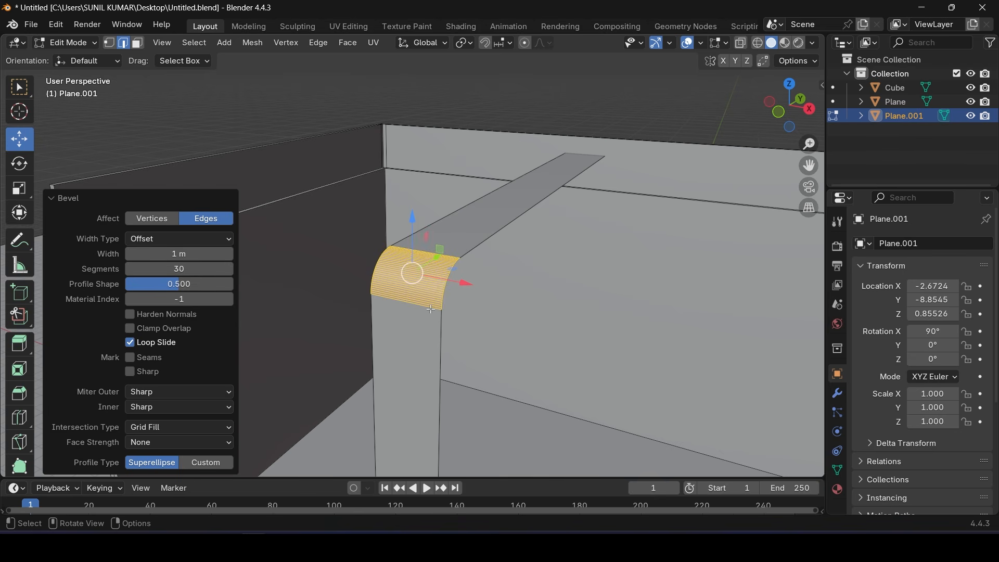
middle_drag(374, 271, 328, 254)
click(77, 42)
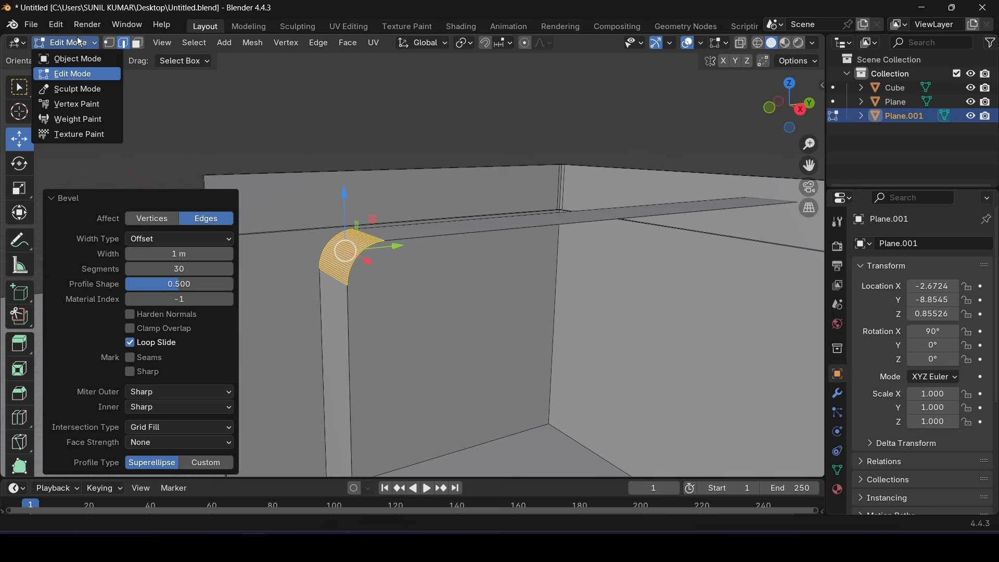
click(84, 60)
Add a Solidify modifier to the frame and set its thickness to 0.4 m
middle_drag(408, 323, 467, 312)
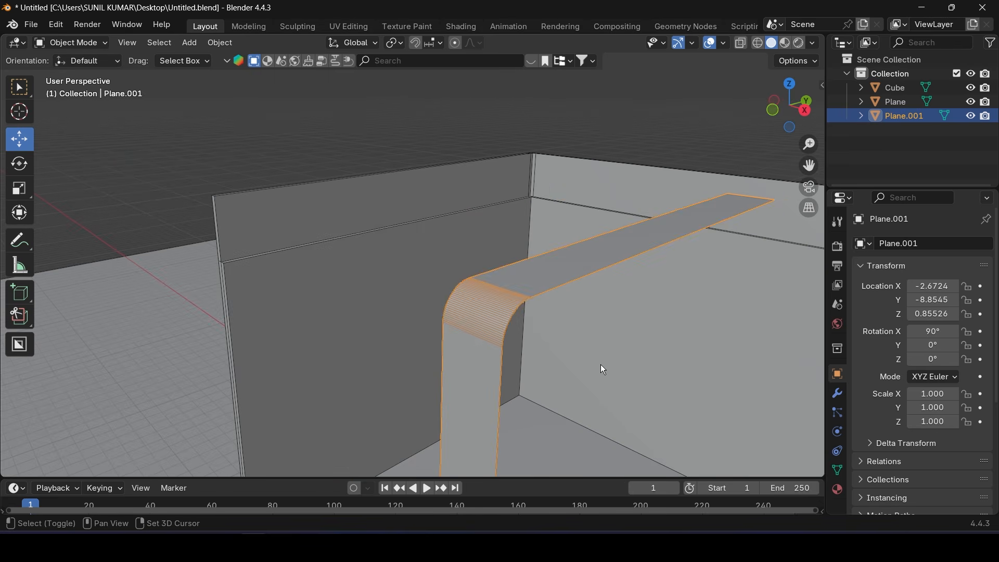
middle_drag(600, 366, 604, 345)
click(838, 394)
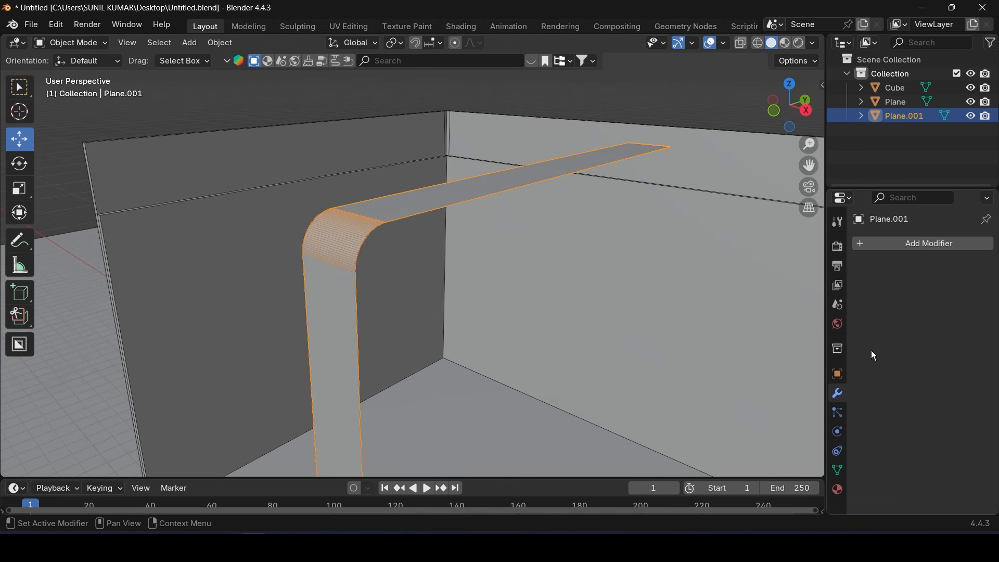
click(898, 245)
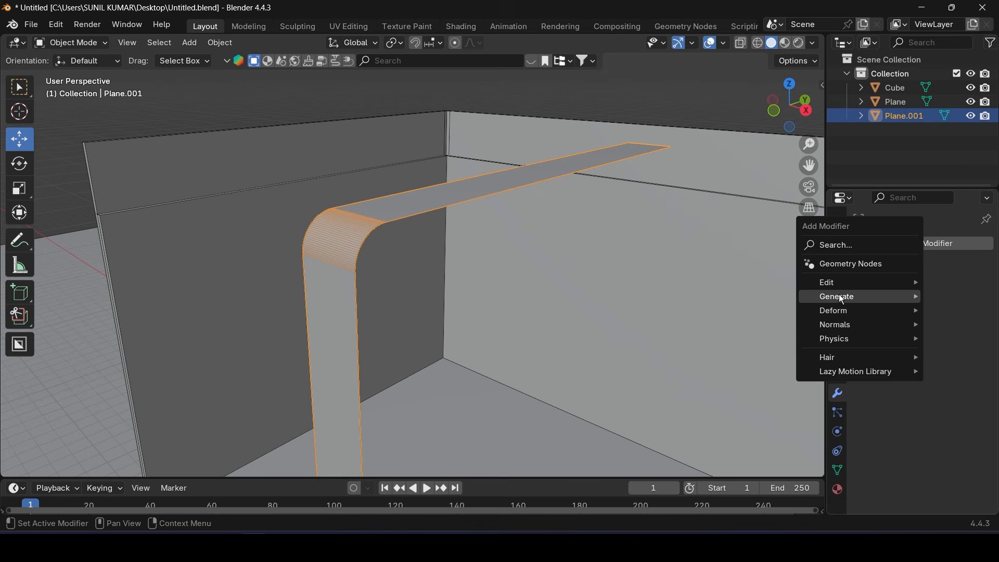
mouse_move(843, 297)
click(722, 227)
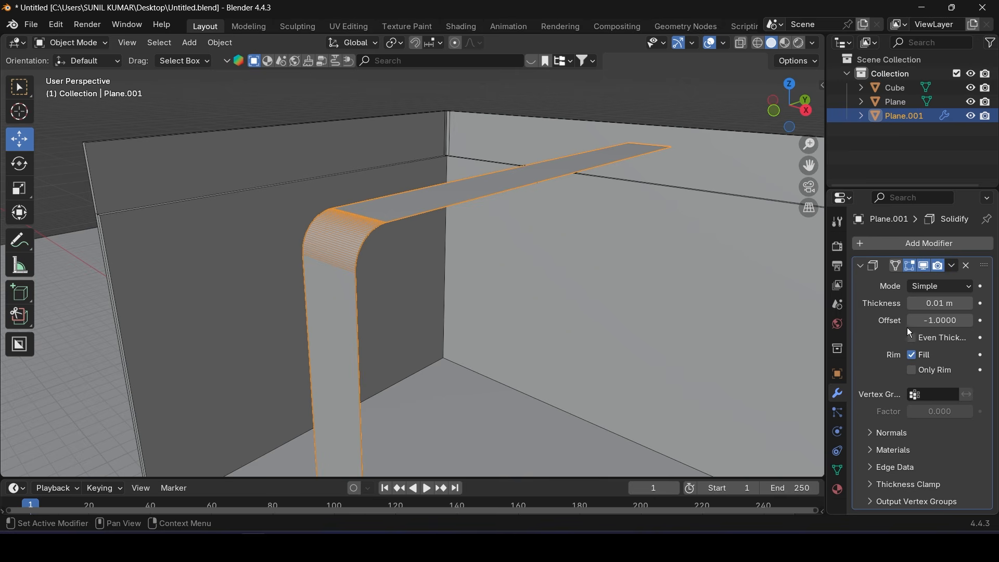
drag(939, 308, 965, 308)
middle_drag(802, 310, 516, 337)
click(935, 301)
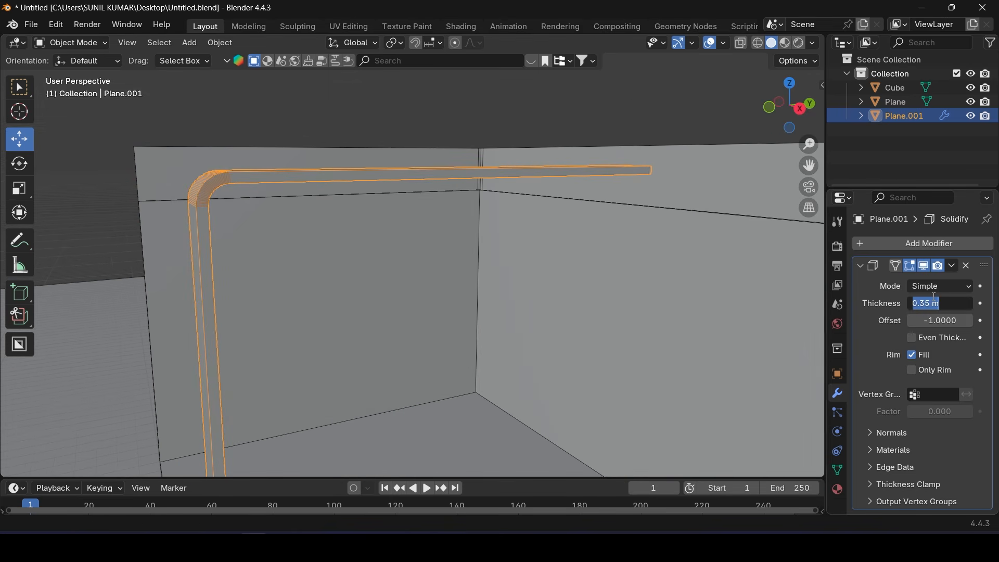
key(Return)
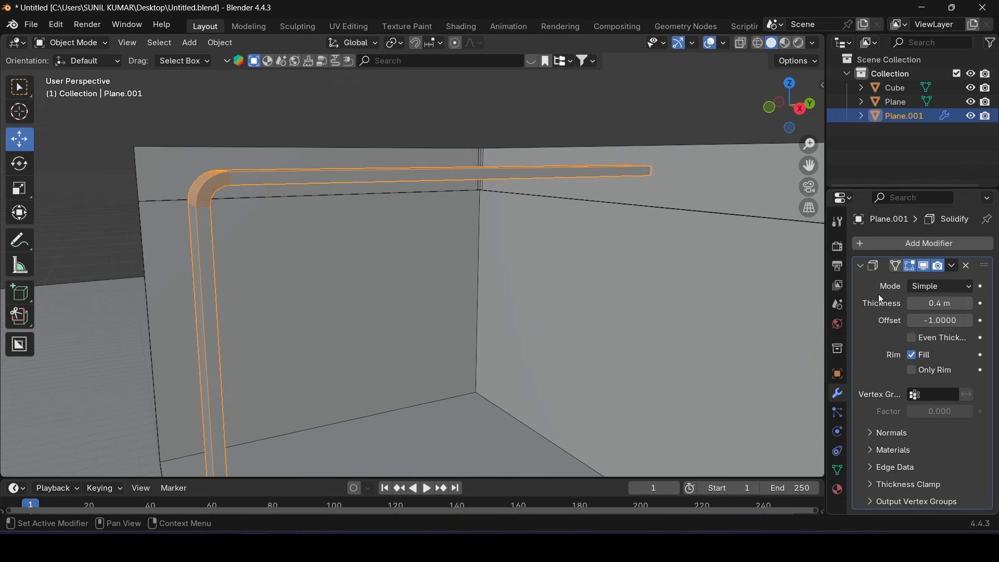
Apply the Solidify modifier on the frame
scroll(340, 310, down, 5)
middle_drag(442, 319, 536, 312)
scroll(435, 264, up, 3)
click(960, 268)
click(887, 285)
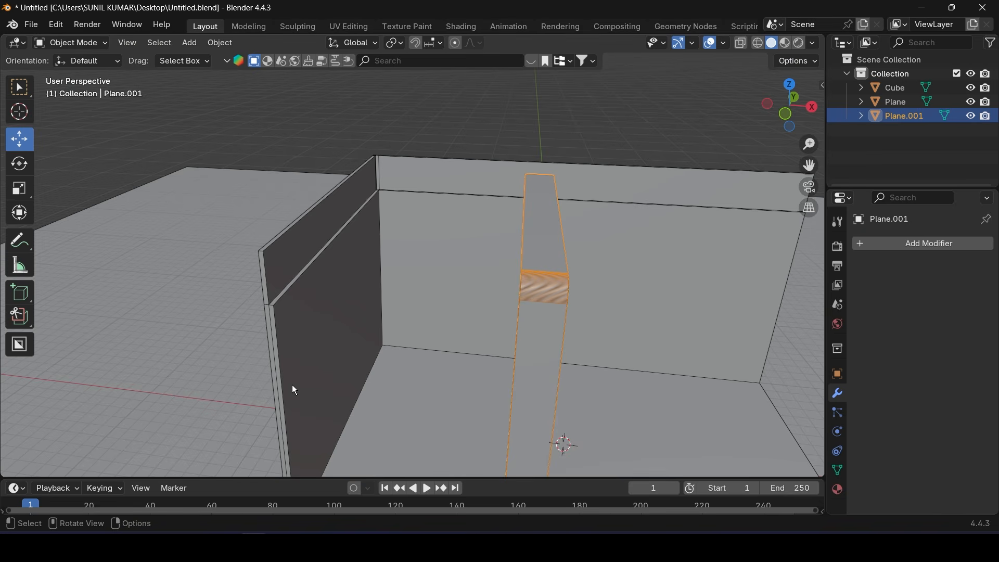
Inspect the frame's rounded corner and undo the Solidify modifier and the bevel, back to the sharp corner edge
middle_drag(291, 390, 336, 228)
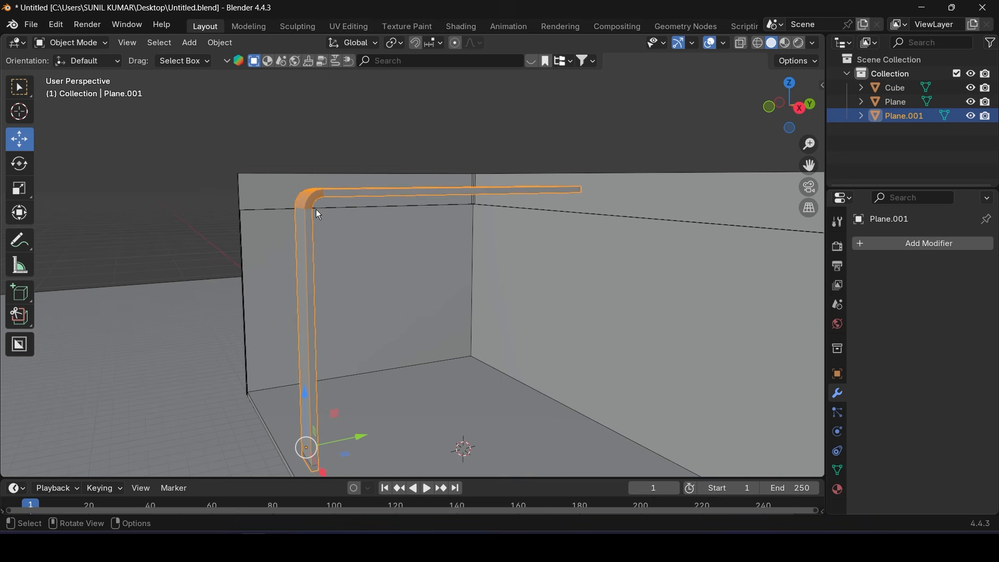
middle_drag(316, 209, 385, 262)
scroll(355, 246, up, 5)
middle_drag(385, 261, 390, 263)
key(ctrl+z)
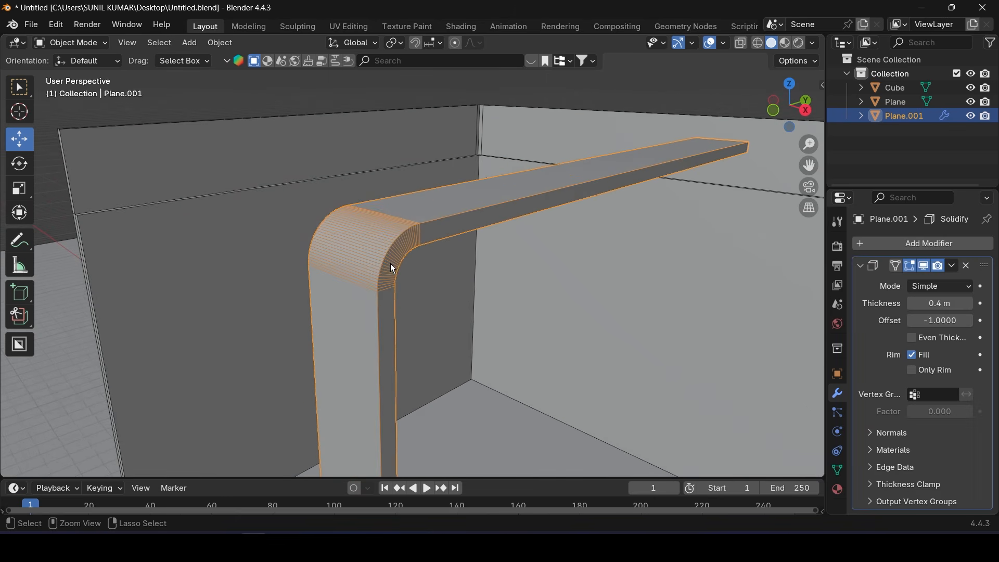
key(ctrl+z)
key(ctrl+z)
key(ctrl+z)
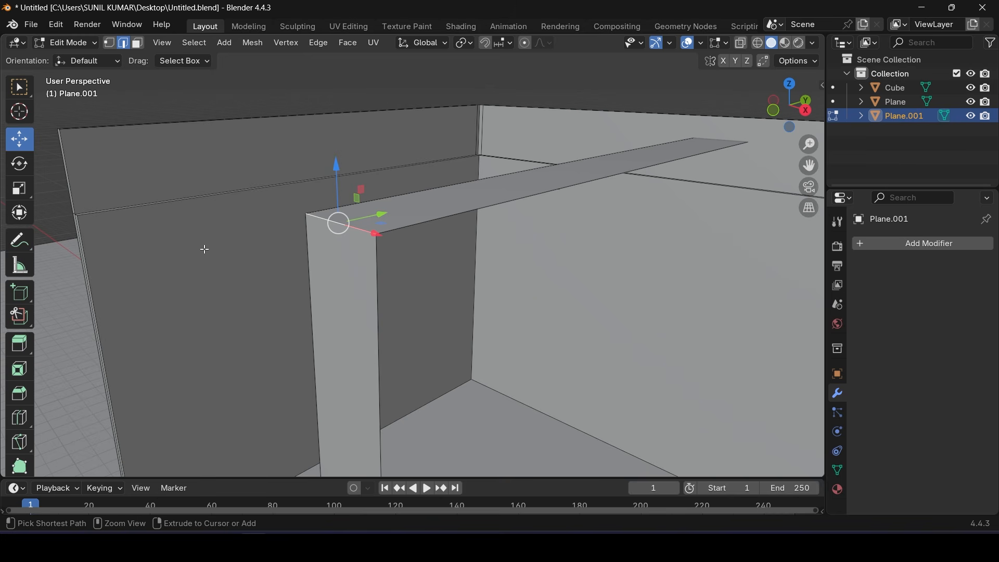
Bevel the corner edge between pillar and beam with a width of 2 m and 30 segments, and return to Object Mode
key(ctrl+b)
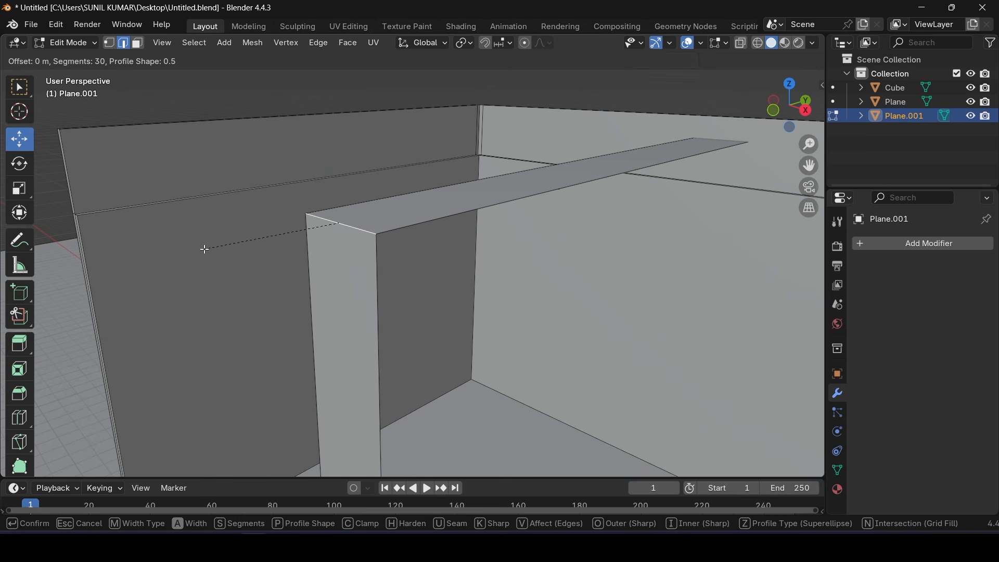
click(205, 249)
click(206, 254)
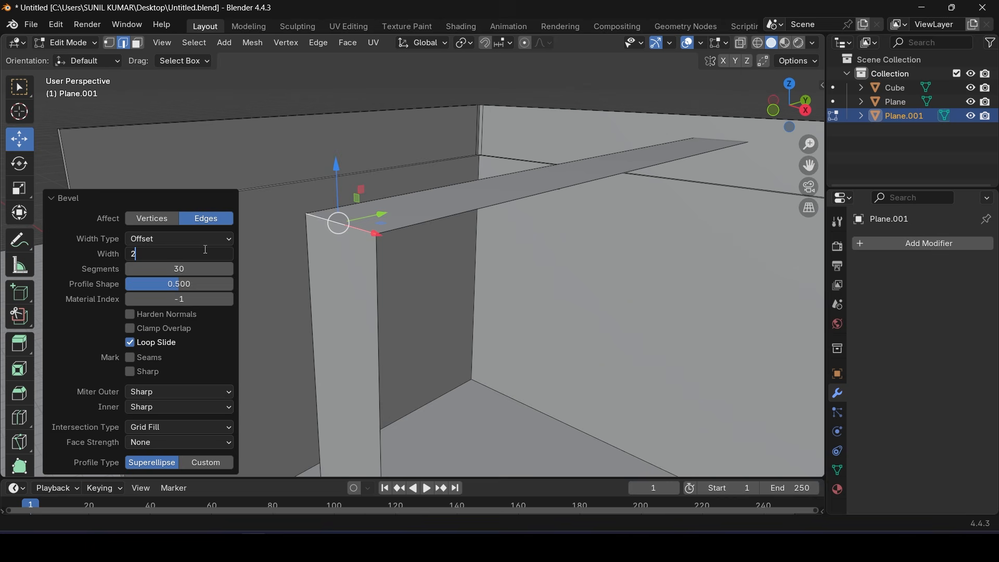
key(Return)
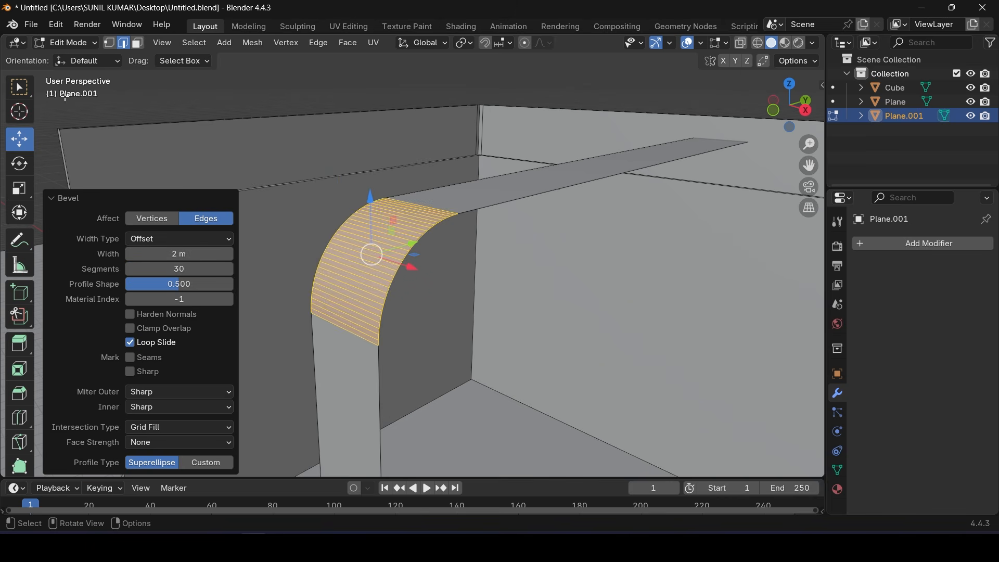
click(72, 42)
click(72, 57)
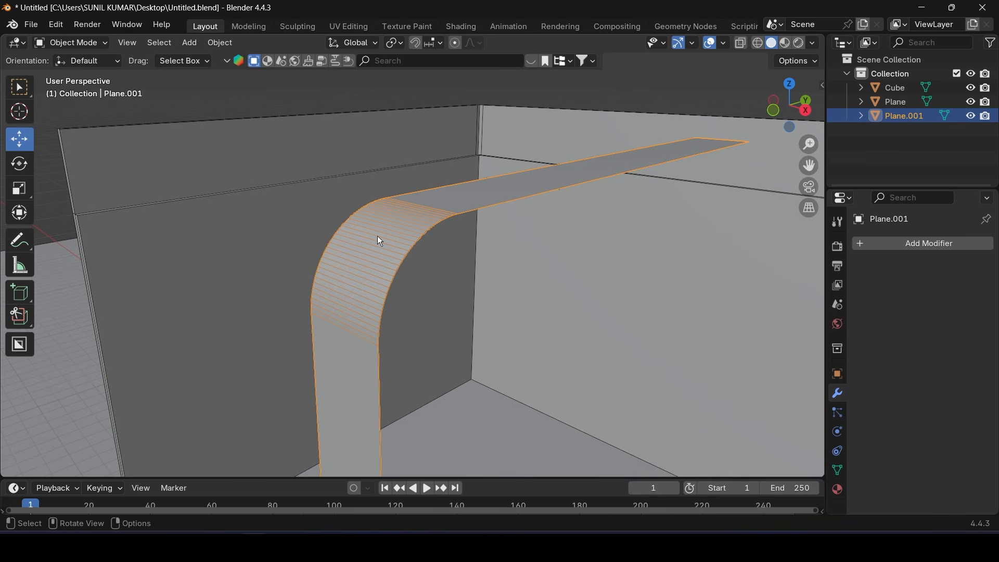
Give the curved frame a 0.4 m thickness with a Solidify modifier and apply the modifier
click(909, 247)
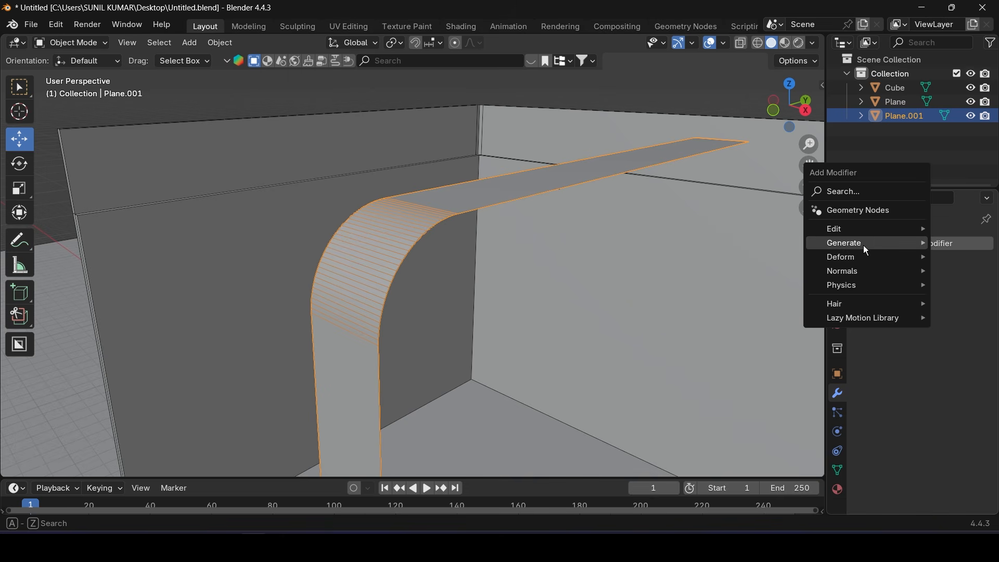
mouse_move(860, 243)
click(726, 412)
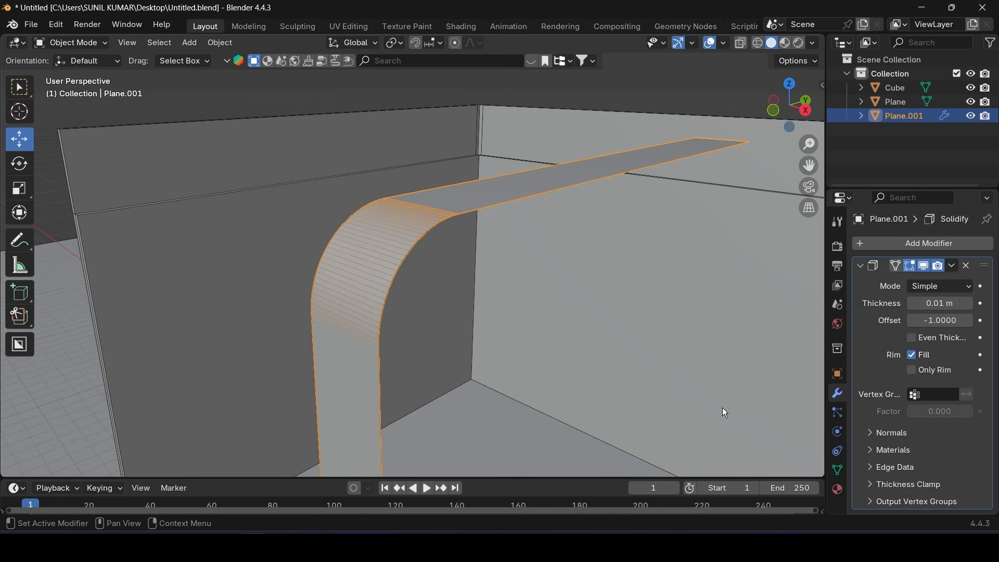
double_click(946, 305)
key(Return)
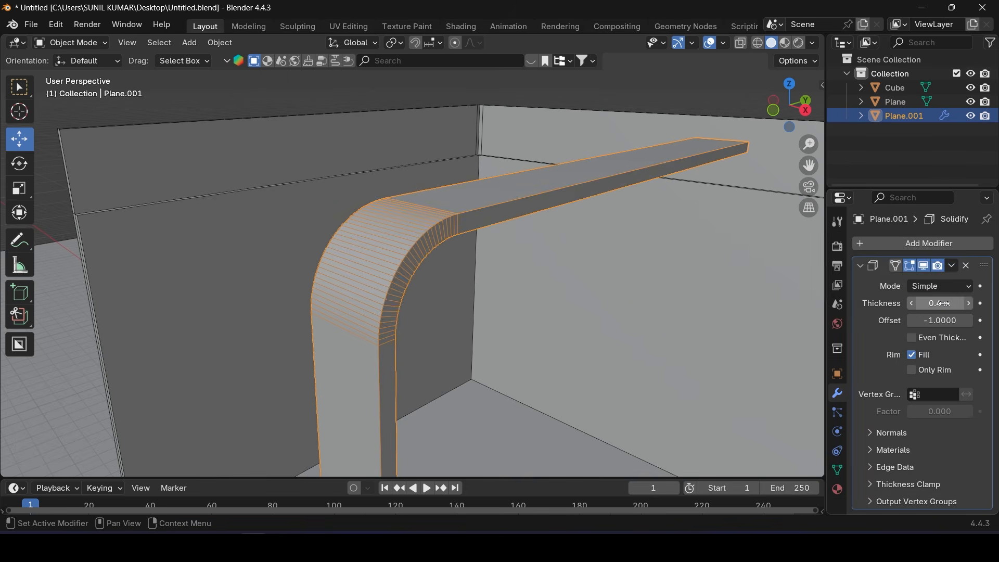
click(956, 266)
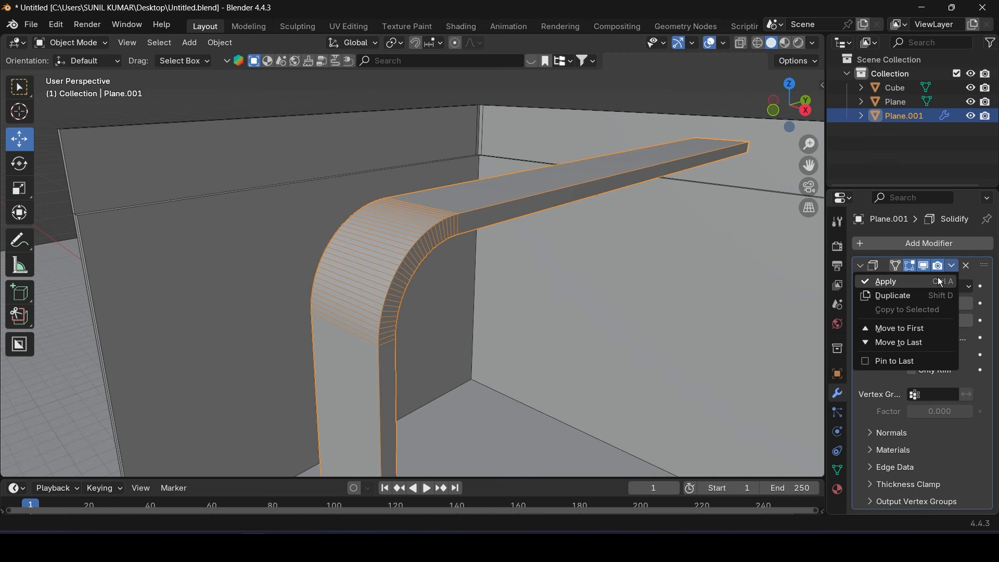
click(906, 285)
scroll(585, 309, down, 5)
middle_drag(584, 309, 605, 311)
Switch to the reference image Icon.jpg, then to the browser page showing the booth tutorial, to examine the design
click(340, 547)
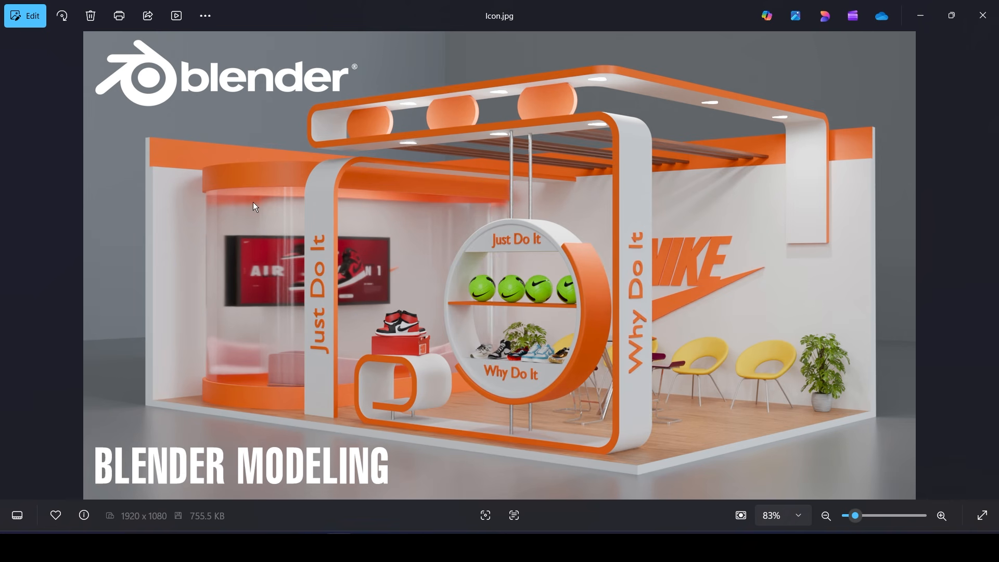
click(310, 546)
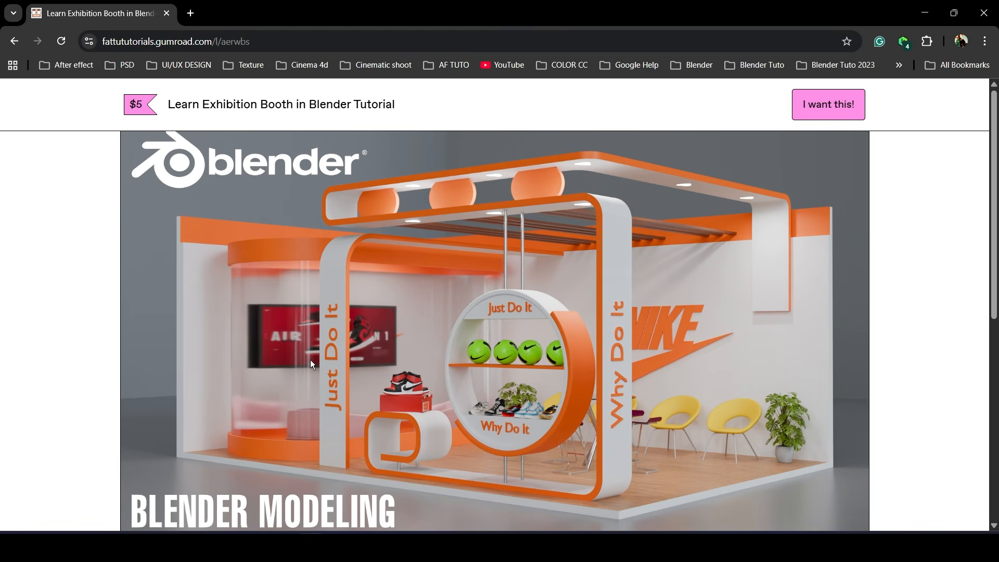
Switch back to Blender and add a mesh cylinder with 64 vertices
click(253, 546)
middle_drag(383, 329, 385, 360)
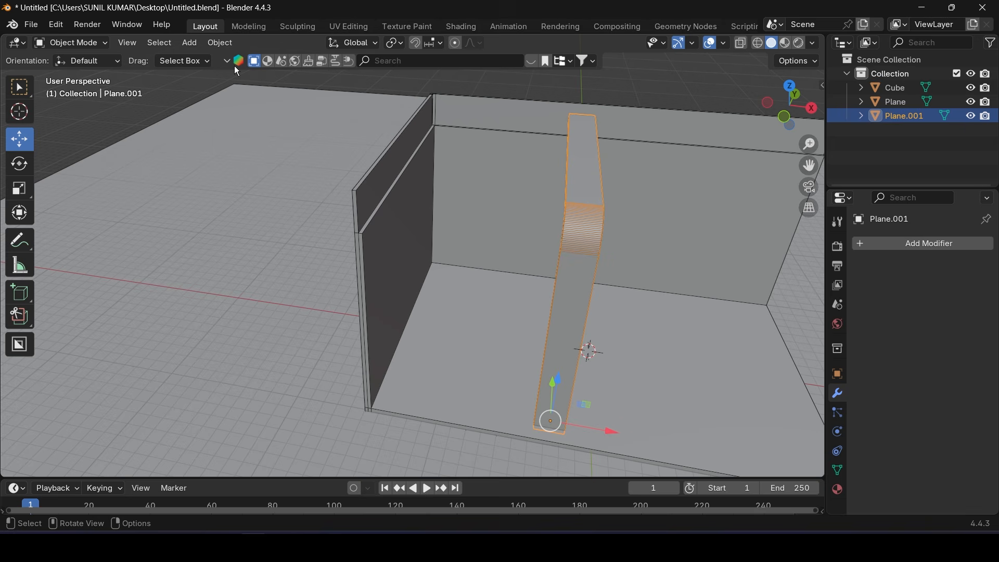
click(189, 44)
mouse_move(250, 58)
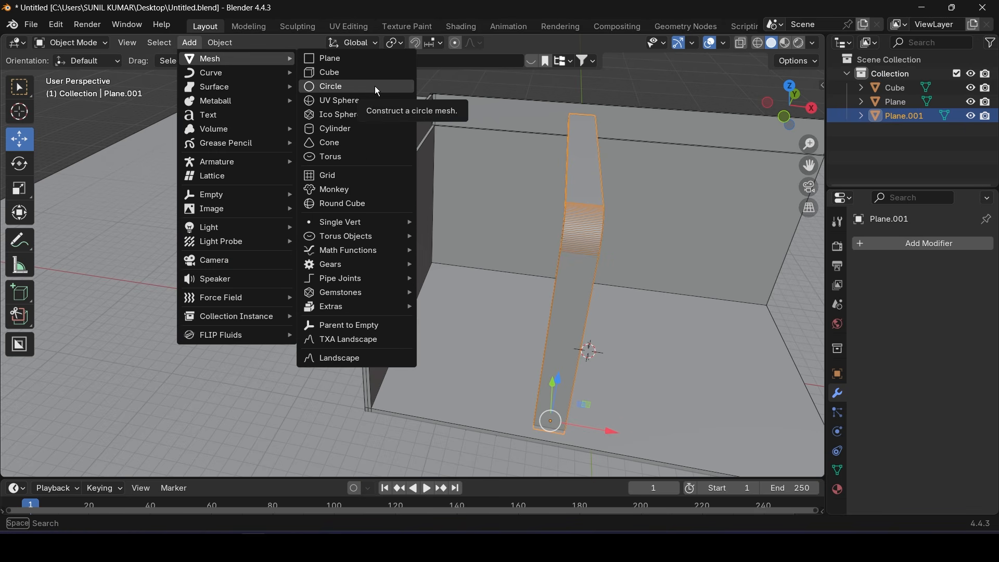
click(344, 129)
middle_drag(515, 291, 151, 267)
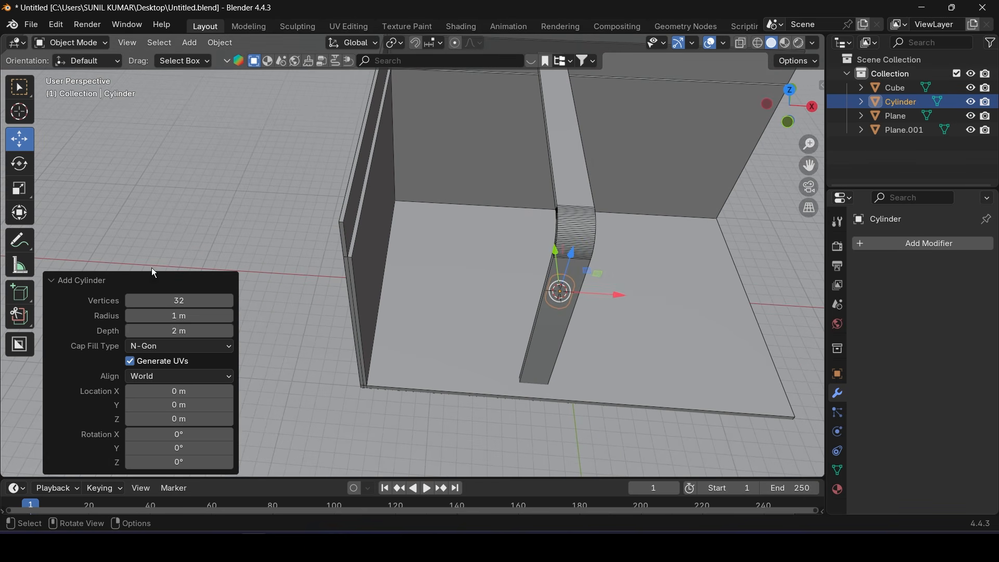
click(191, 304)
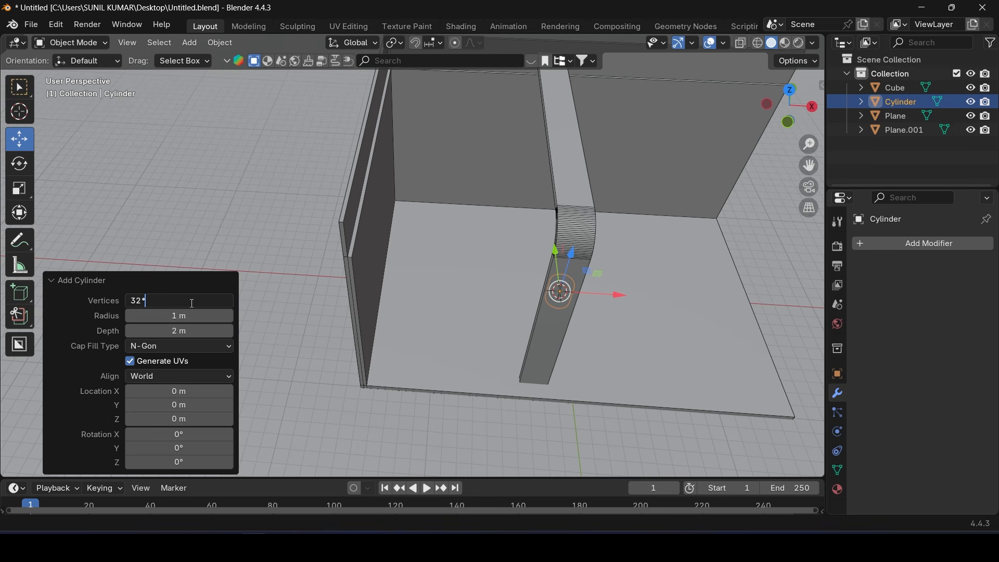
key(Return)
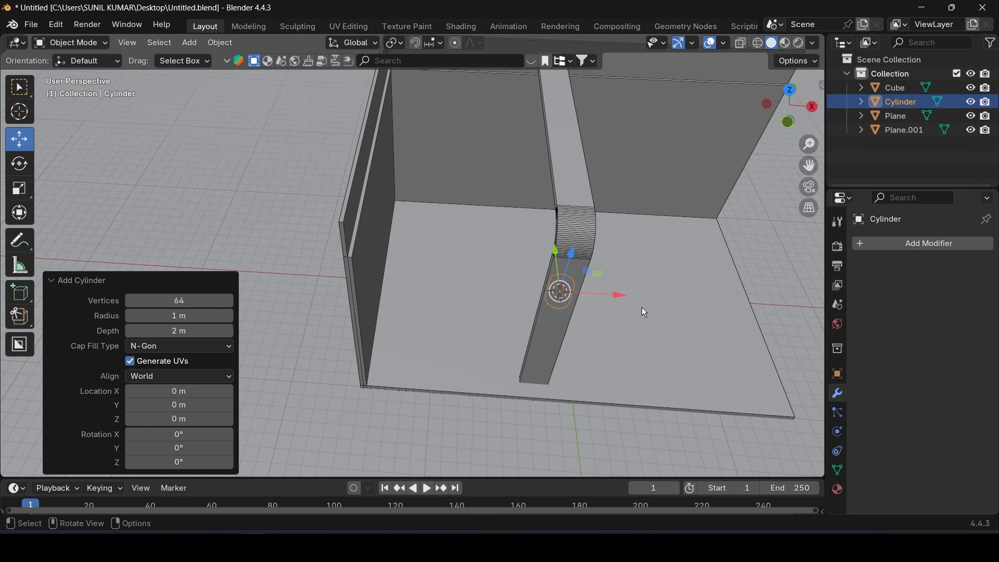
Move the cylinder about -11 m along X, scale it up to nearly fill the side-wall bay, and shift it back about 2.65 m
key(g)
key(x)
click(459, 290)
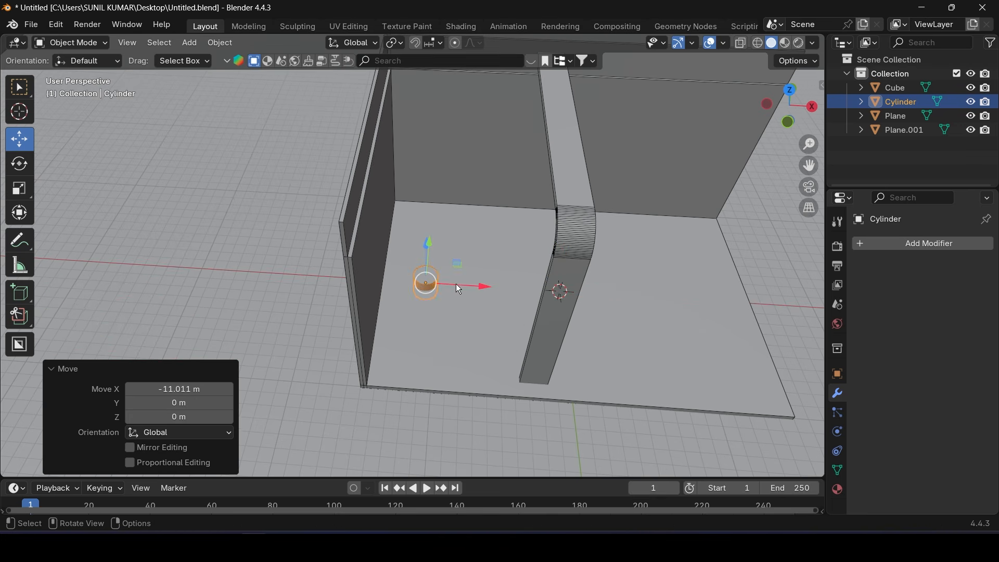
key(s)
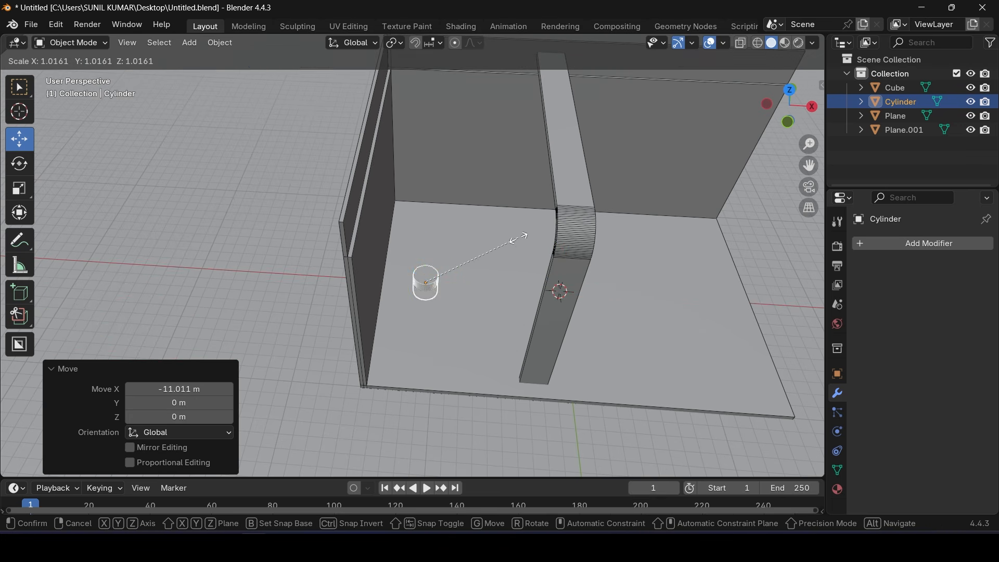
click(568, 255)
key(s)
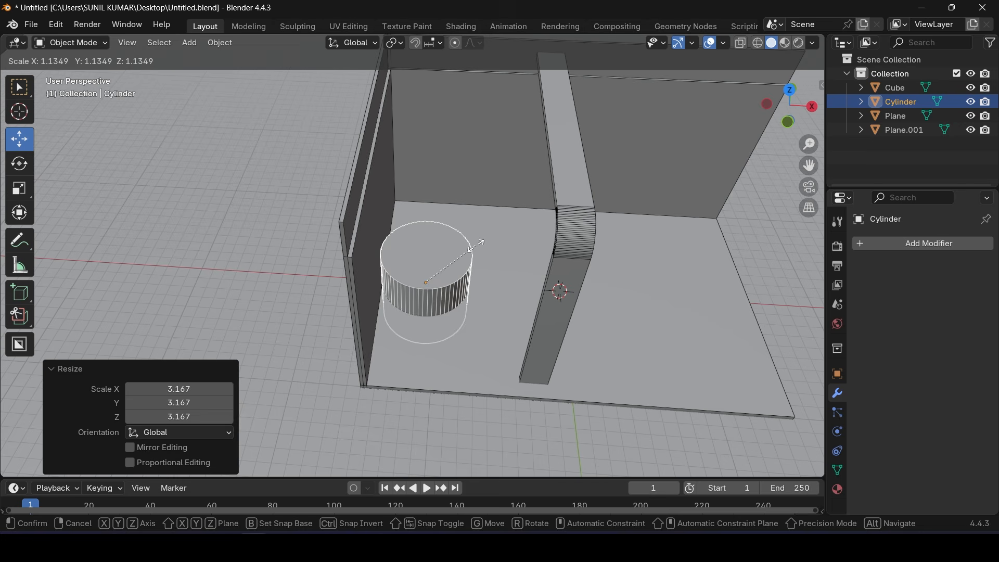
click(513, 242)
drag(484, 292, 511, 296)
From the top view, scale the cylinder to about 0.9 and move it about -0.8 m along X to fit between side wall and frame
key(KP_7)
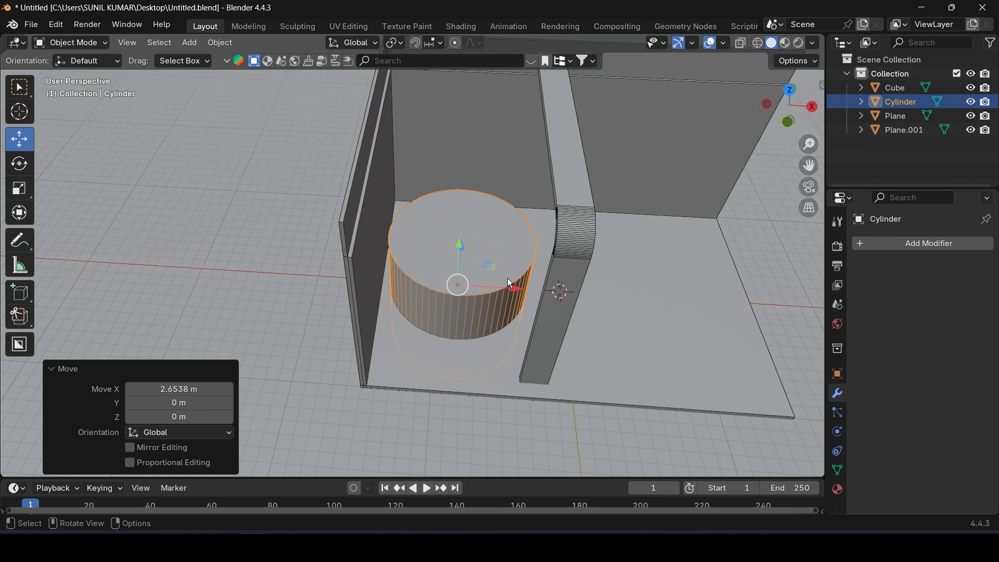
scroll(510, 314, up, 4)
shift+middle_drag(511, 315, 445, 264)
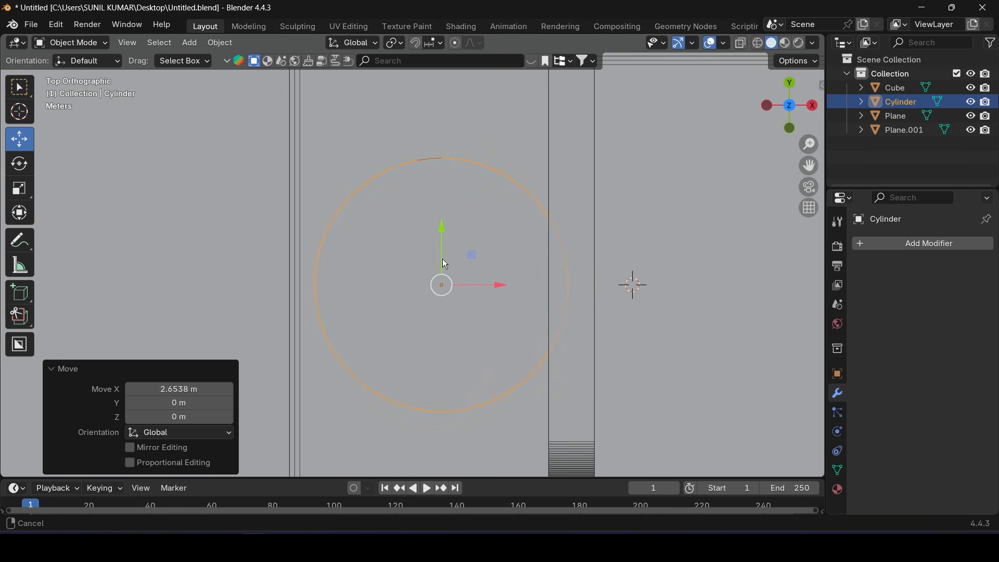
key(s)
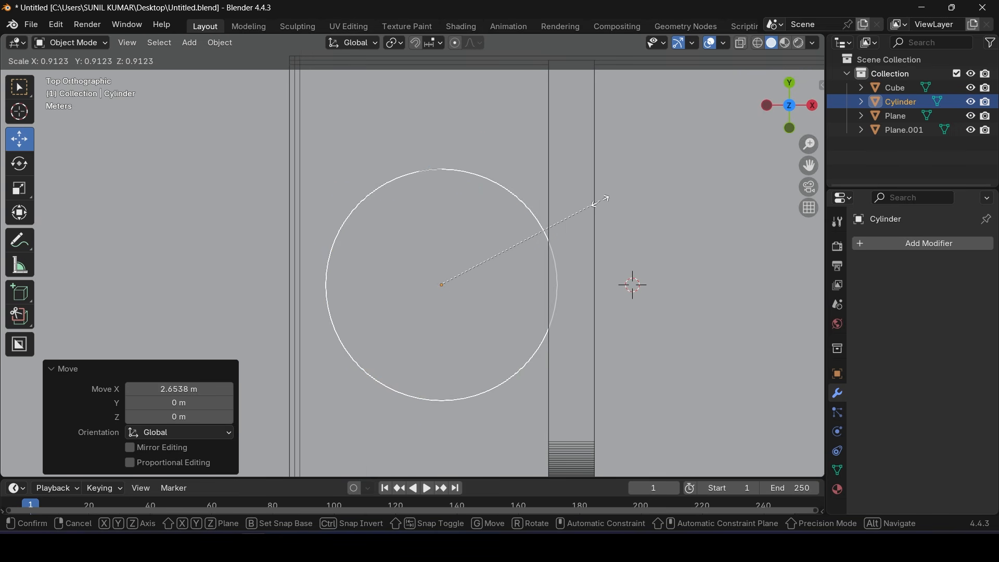
click(598, 205)
drag(506, 289, 480, 295)
Put the cylinder in Edit Mode with X-ray display and face selection
click(723, 44)
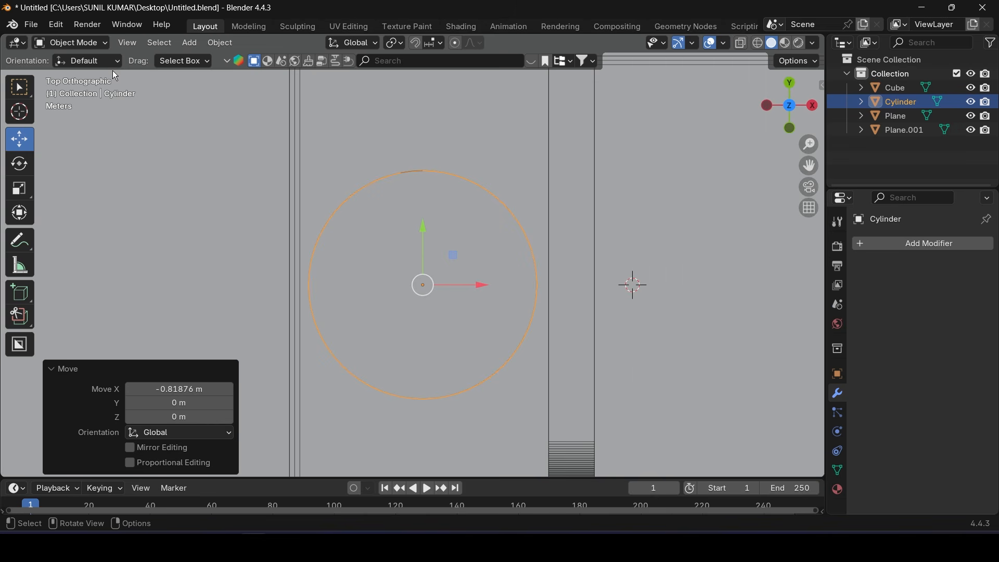
click(70, 42)
click(73, 71)
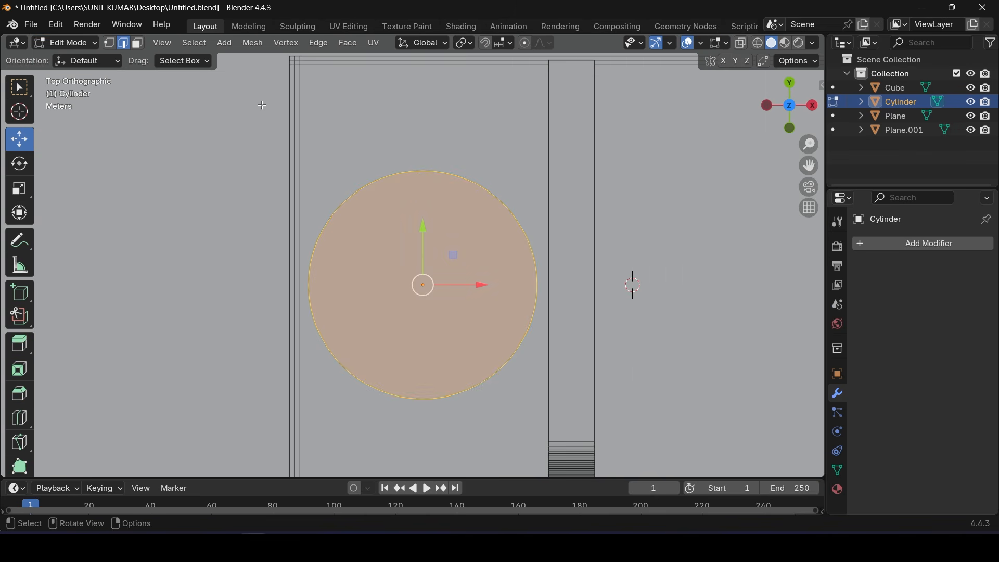
click(742, 43)
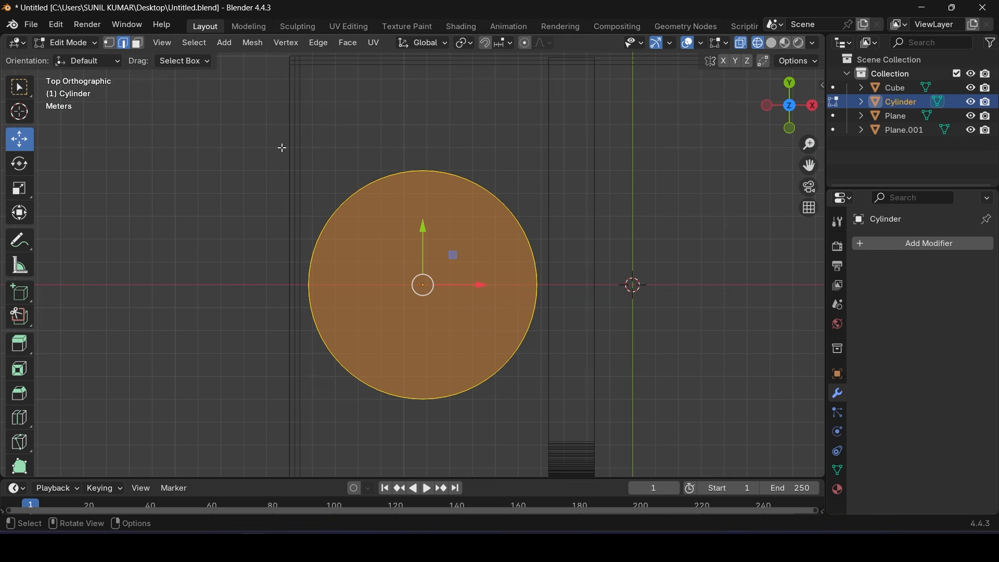
click(138, 42)
drag(190, 117, 616, 287)
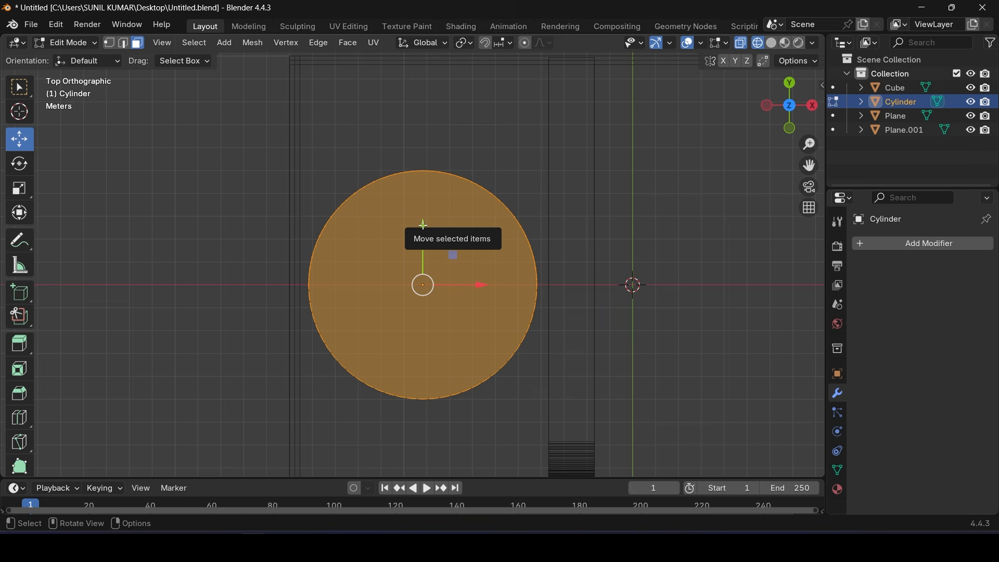
drag(431, 225, 432, 195)
key(ctrl+z)
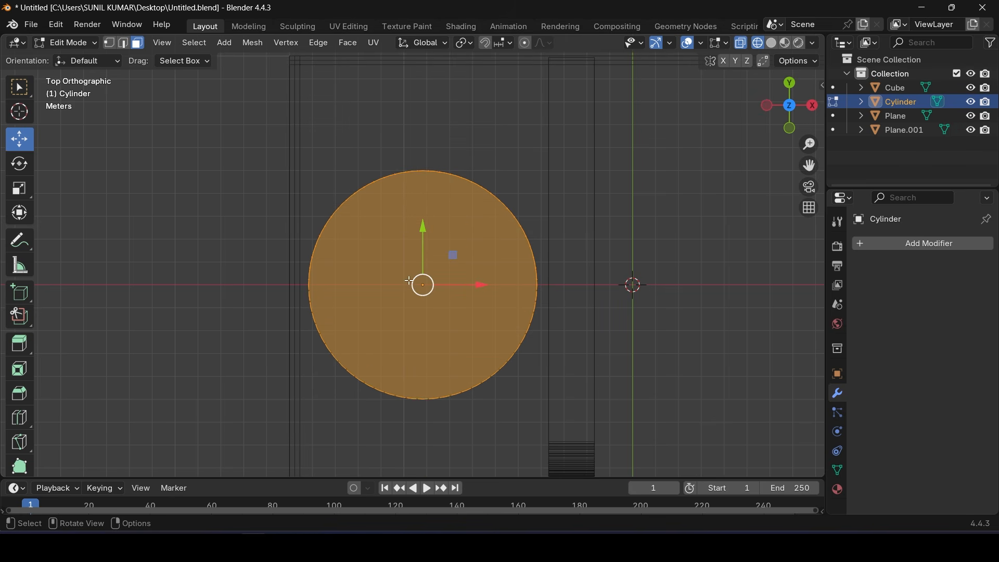
Delete the top and bottom cap faces of the cylinder to leave an open tube
middle_drag(418, 309, 413, 290)
scroll(450, 354, up, 4)
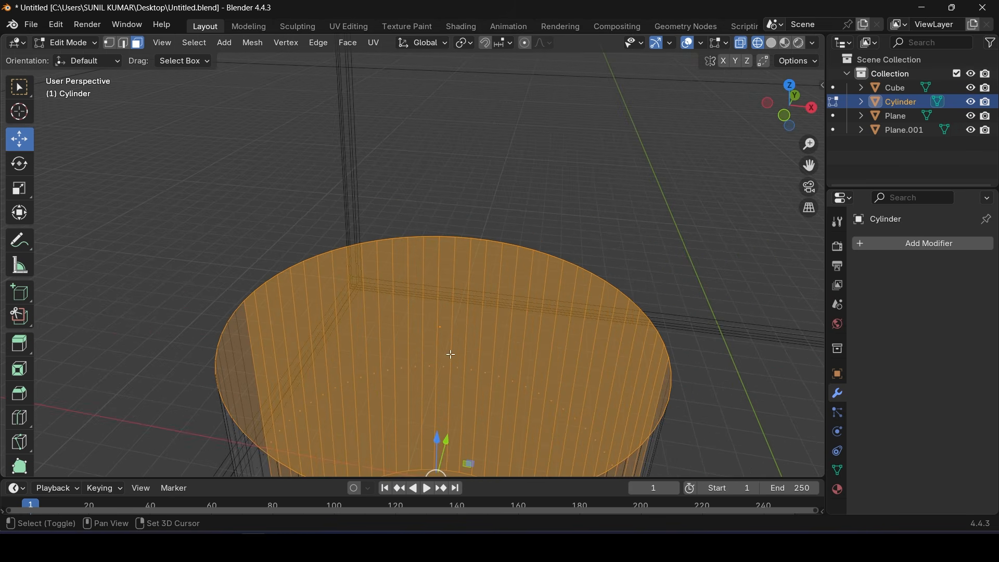
shift+middle_drag(450, 354, 419, 240)
click(415, 216)
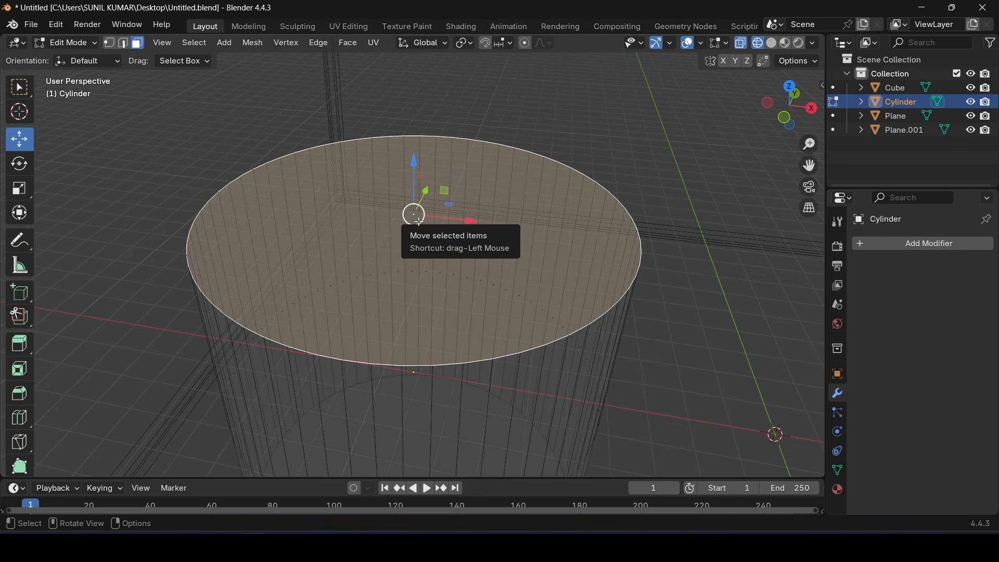
key(x)
click(404, 251)
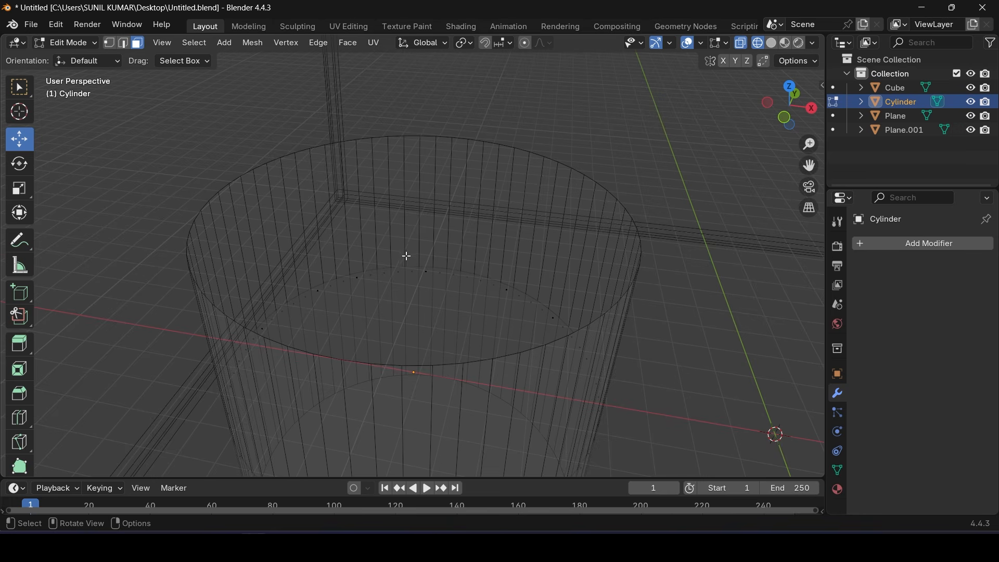
middle_drag(403, 257, 410, 344)
click(412, 343)
key(x)
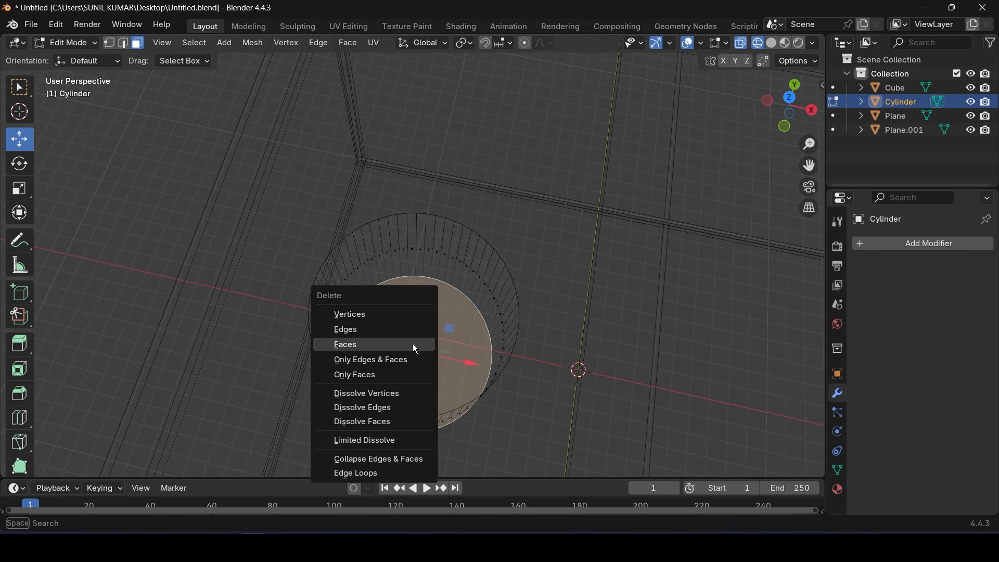
click(413, 343)
Select the rear half of the tube's faces in top view and move them about 4 m along Y toward the back wall
key(KP_7)
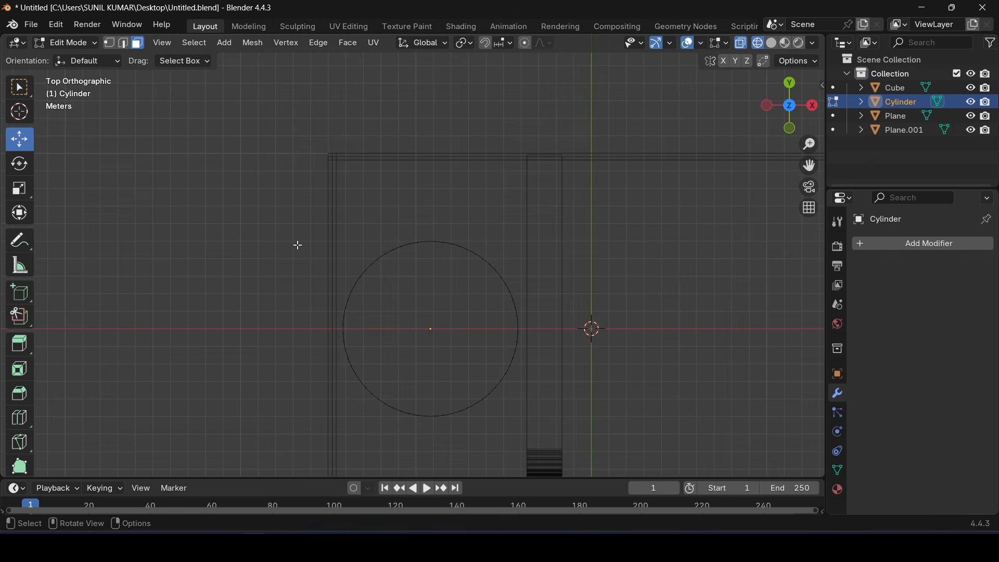
drag(239, 213, 598, 329)
scroll(503, 321, up, 1)
shift+middle_drag(489, 318, 466, 205)
shift+middle_drag(441, 174, 446, 285)
drag(419, 211, 416, 127)
Move only the rounded front faces, without the straight sides, about -6.1 m along Y, and pull them back inside the floor edge
shift+middle_drag(482, 416, 482, 303)
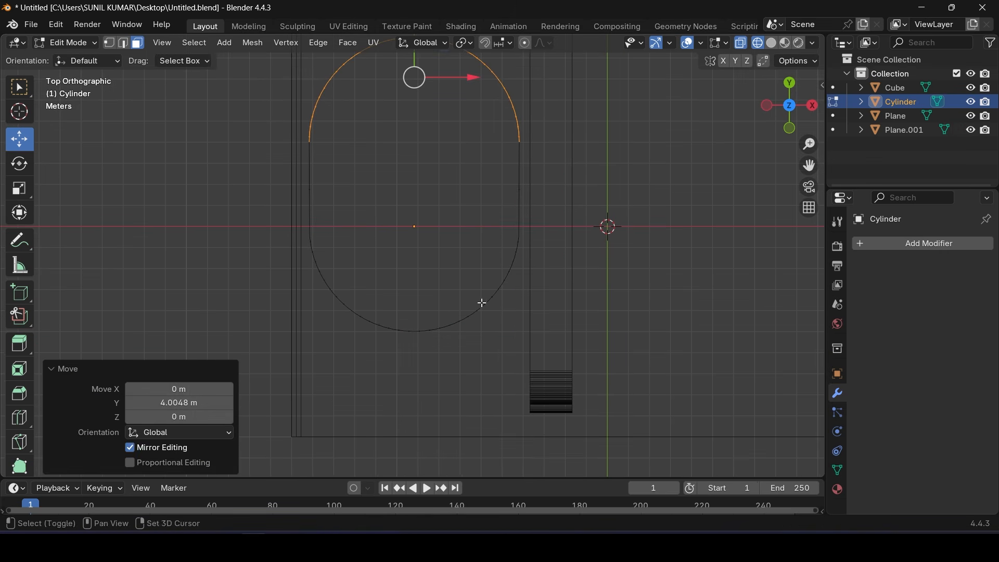
drag(663, 417, 249, 181)
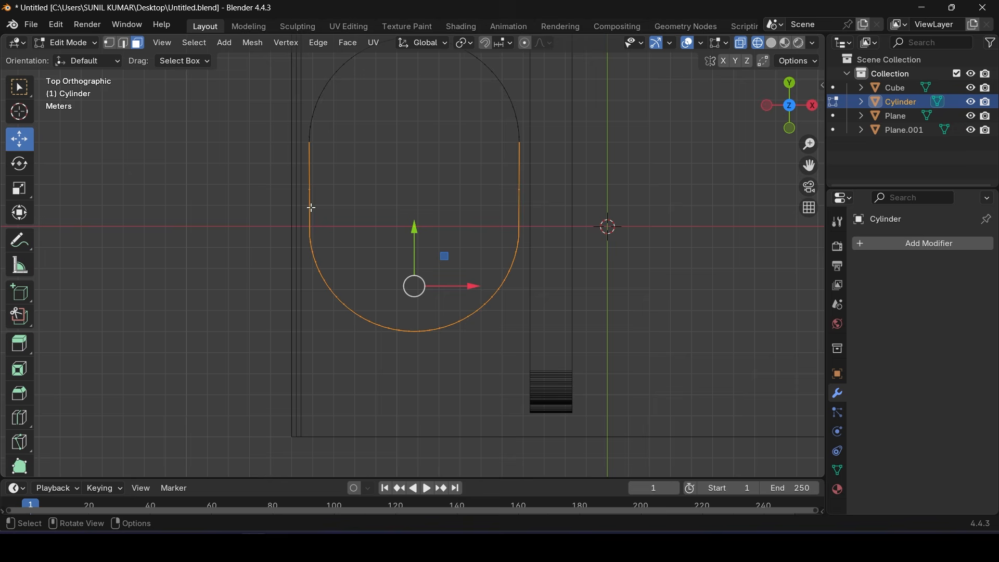
middle_drag(315, 243, 260, 302)
ctrl+drag(205, 252, 258, 330)
ctrl+drag(230, 173, 417, 235)
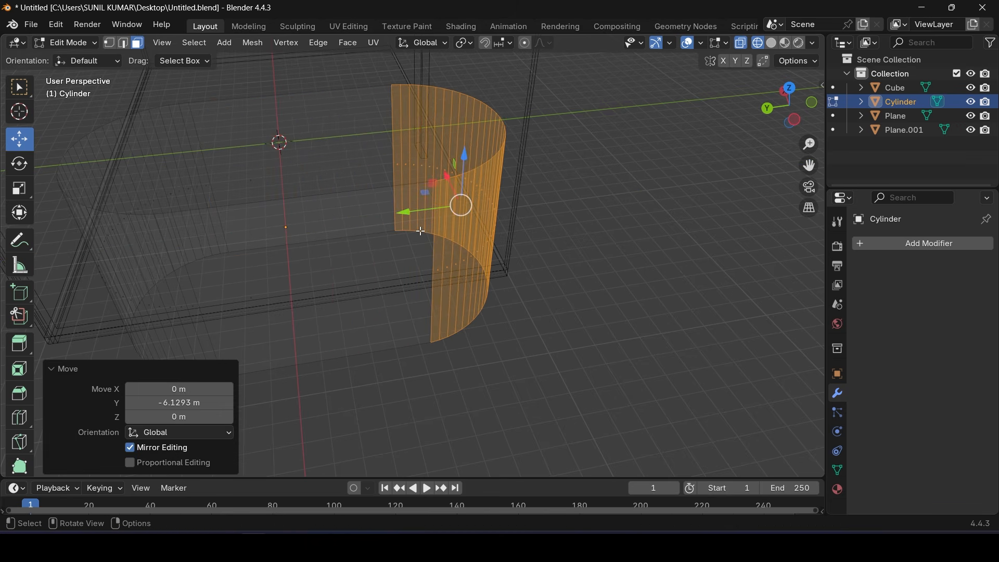
key(KP_7)
scroll(419, 297, down, 2)
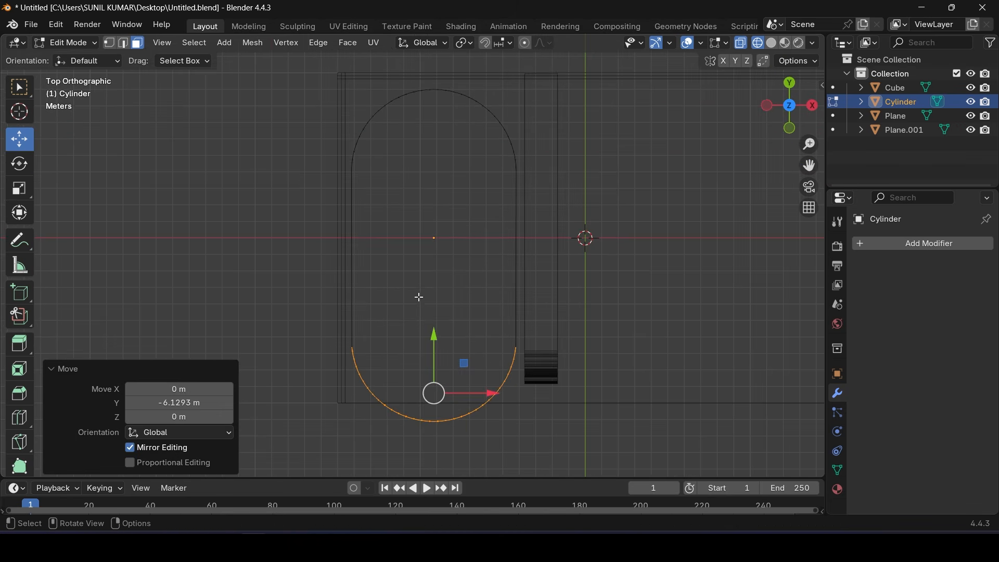
drag(437, 343, 437, 296)
Select the tube's upper vertices in front view and raise them about 10.5 m to just below the wall top
middle_drag(429, 327, 448, 337)
key(KP_1)
drag(178, 177, 666, 241)
shift+middle_drag(484, 246, 475, 314)
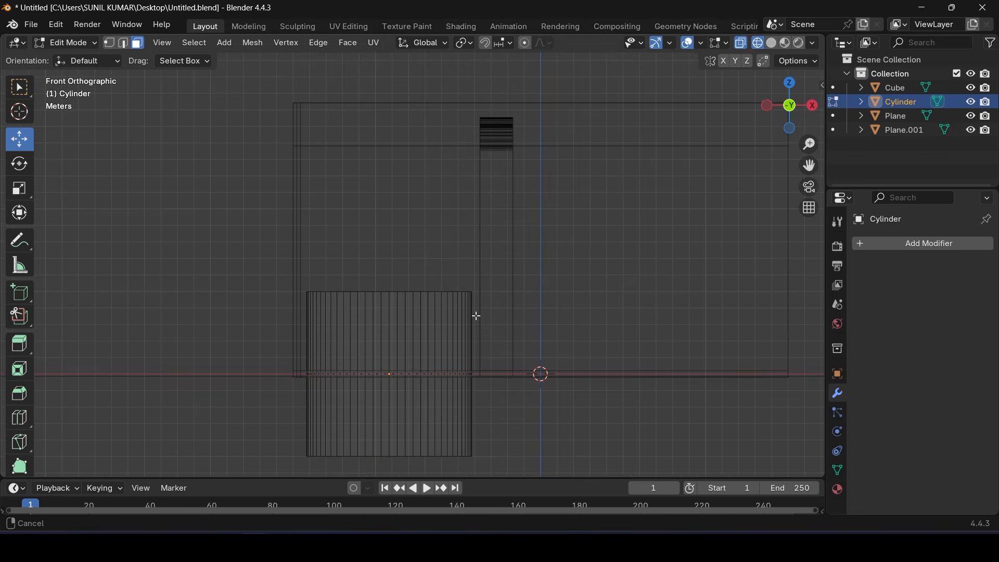
click(108, 43)
drag(178, 151, 611, 313)
drag(391, 235, 398, 55)
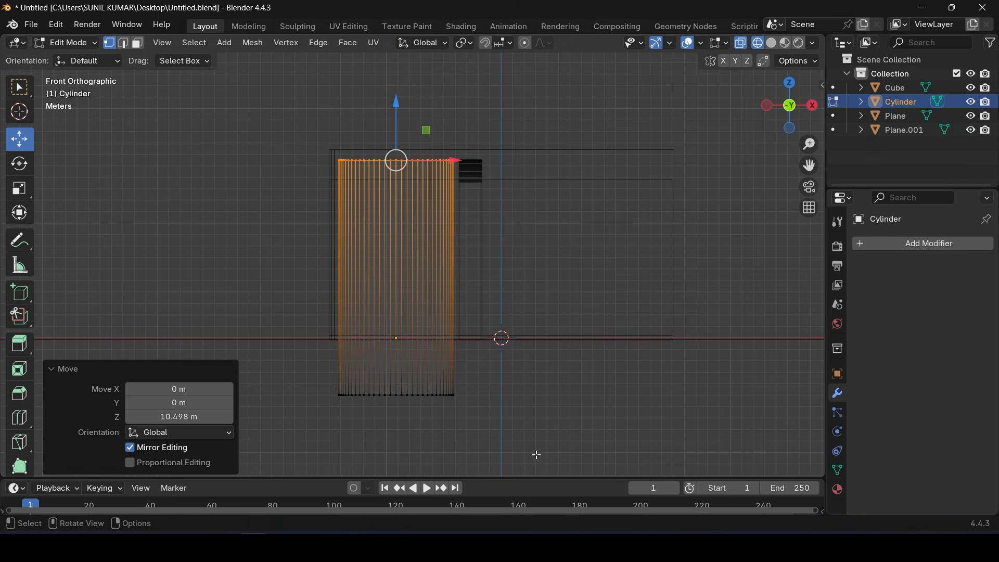
Select the tube's bottom vertices and raise them about 5.1 m to the floor surface
drag(536, 455, 289, 356)
scroll(363, 360, up, 1)
shift+middle_drag(447, 419, 458, 352)
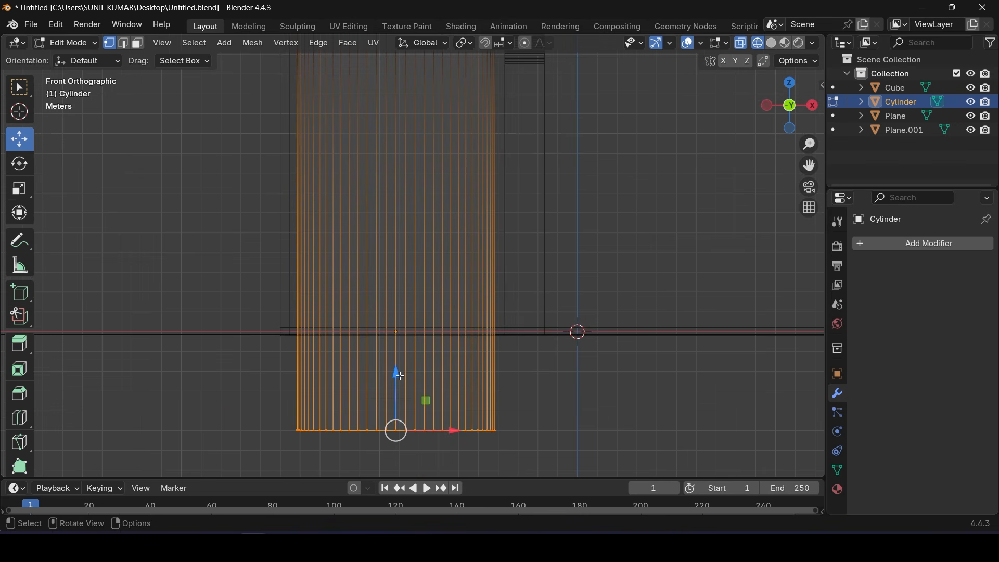
drag(397, 372, 398, 275)
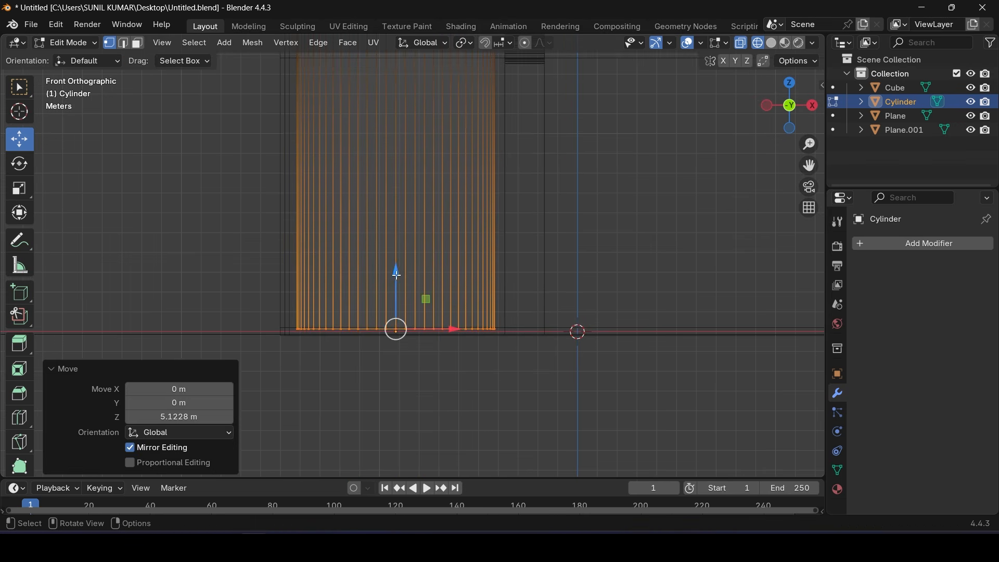
Switch to edge selection and add one horizontal loop cut around the tube, slid up near its upper rim
scroll(398, 281, down, 2)
middle_drag(397, 281, 422, 231)
scroll(474, 283, up, 3)
click(122, 43)
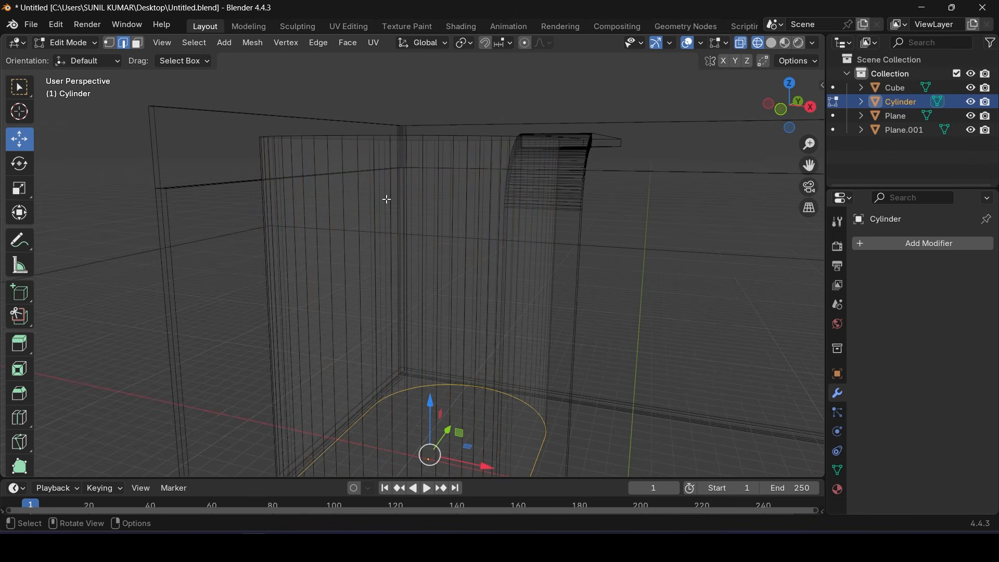
click(382, 183)
scroll(382, 183, down, 3)
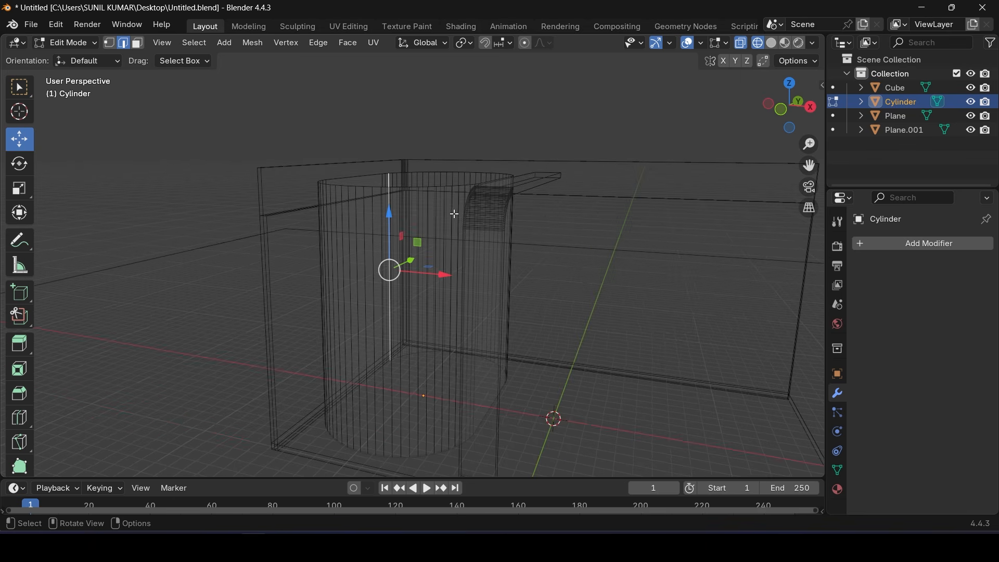
middle_drag(382, 183, 405, 312)
click(386, 284)
key(ctrl+r)
click(403, 313)
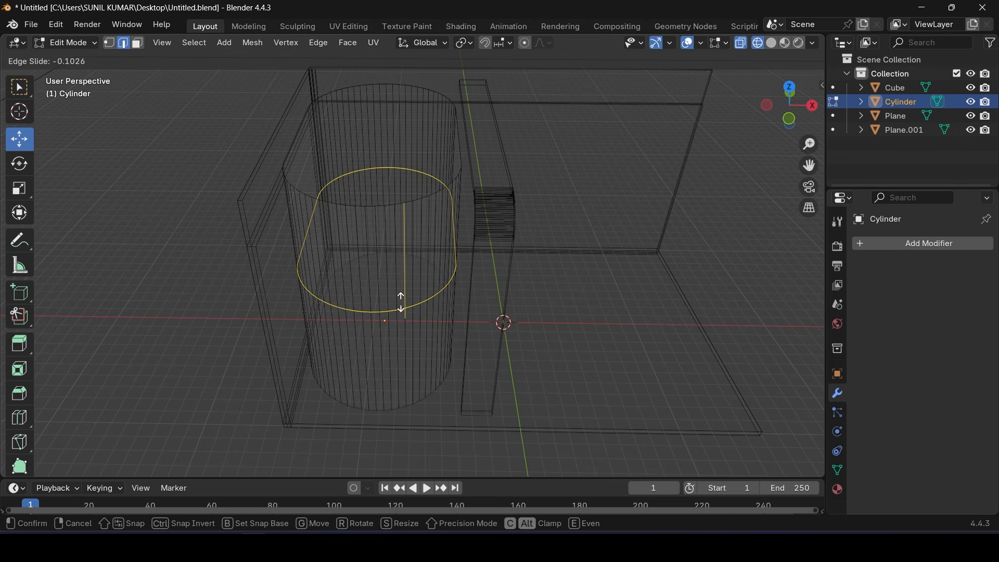
click(395, 231)
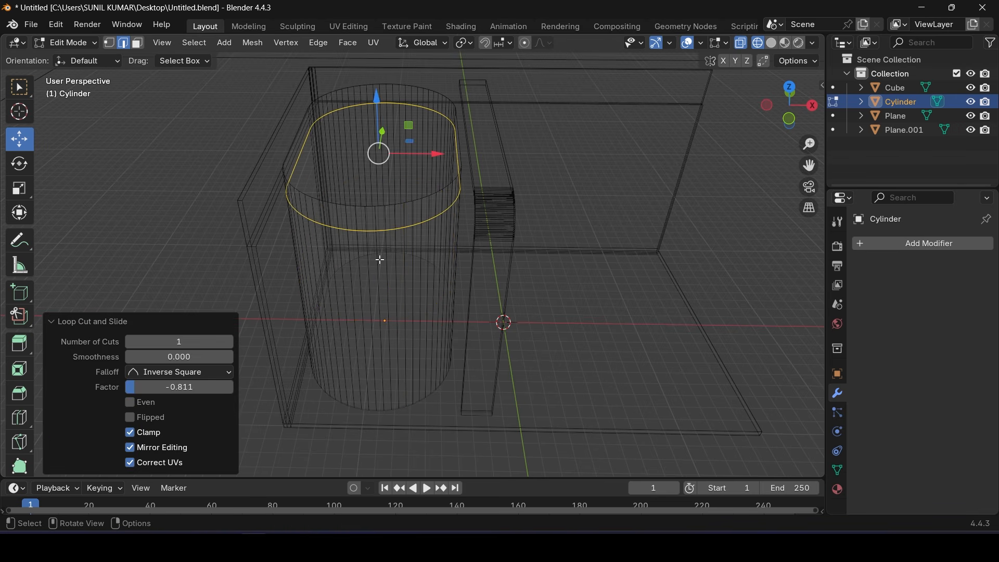
Set the loop cut's slide factor to -0.8 and check its position on the tube
click(184, 389)
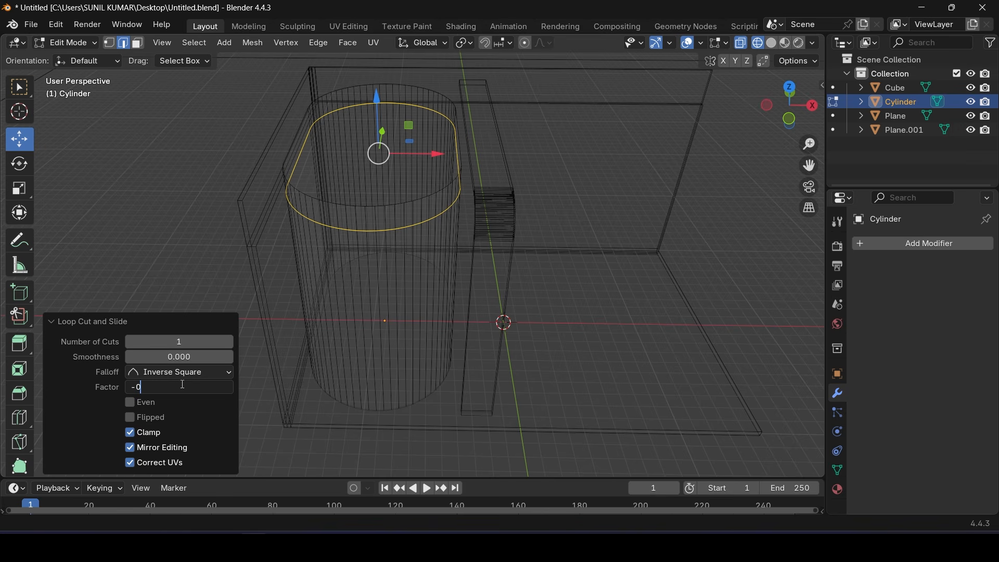
text(-0.8)
key(Return)
middle_drag(576, 401, 472, 334)
middle_drag(404, 332, 406, 350)
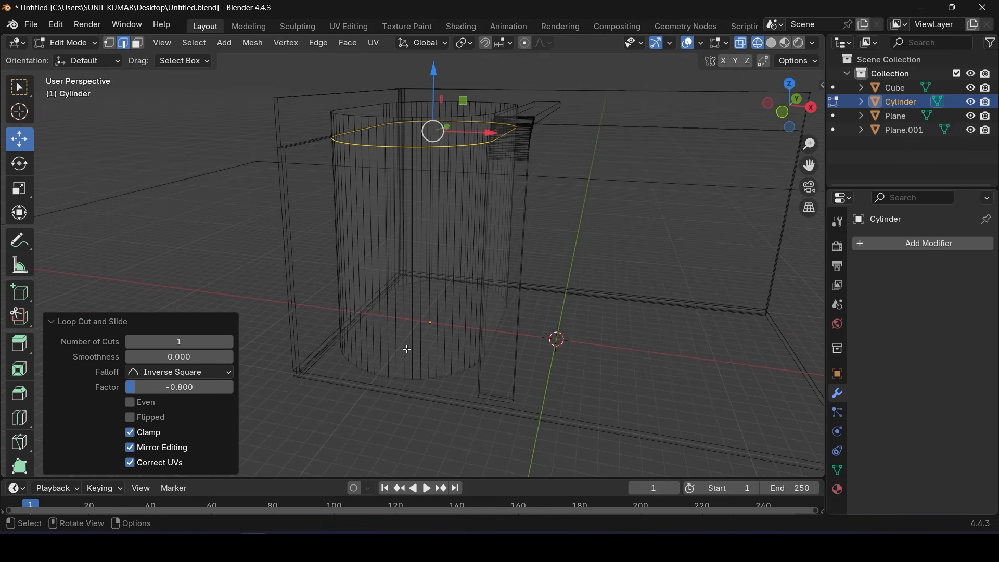
Add a single horizontal loop cut near the tube's lower rim with a slide factor of 0.8
click(401, 350)
key(ctrl+r)
click(401, 348)
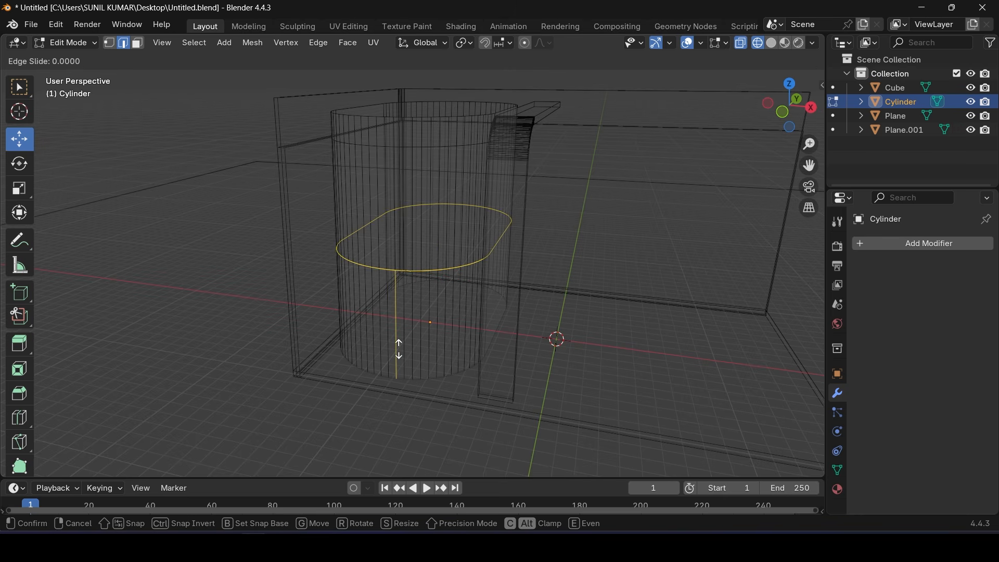
click(406, 436)
click(209, 390)
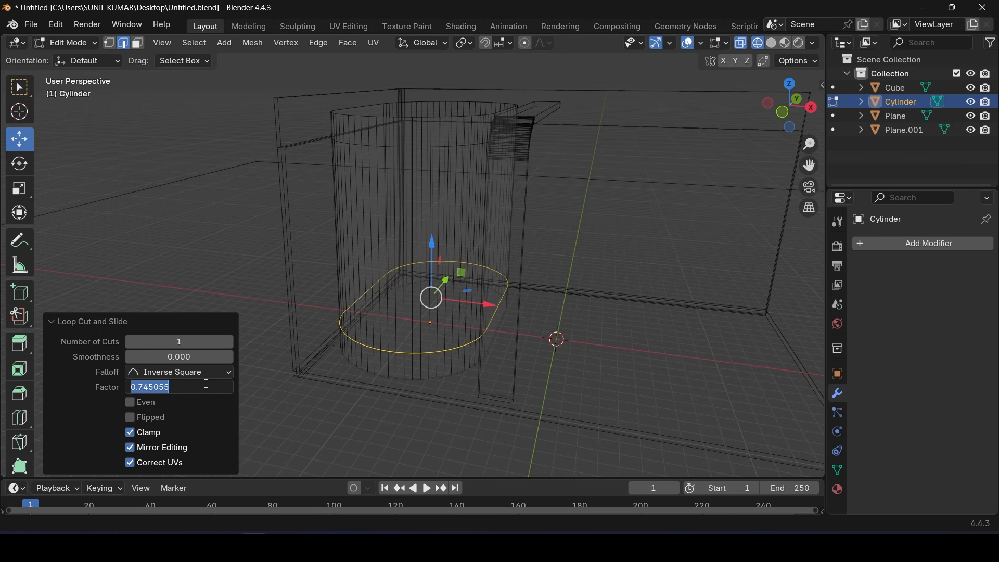
key(Return)
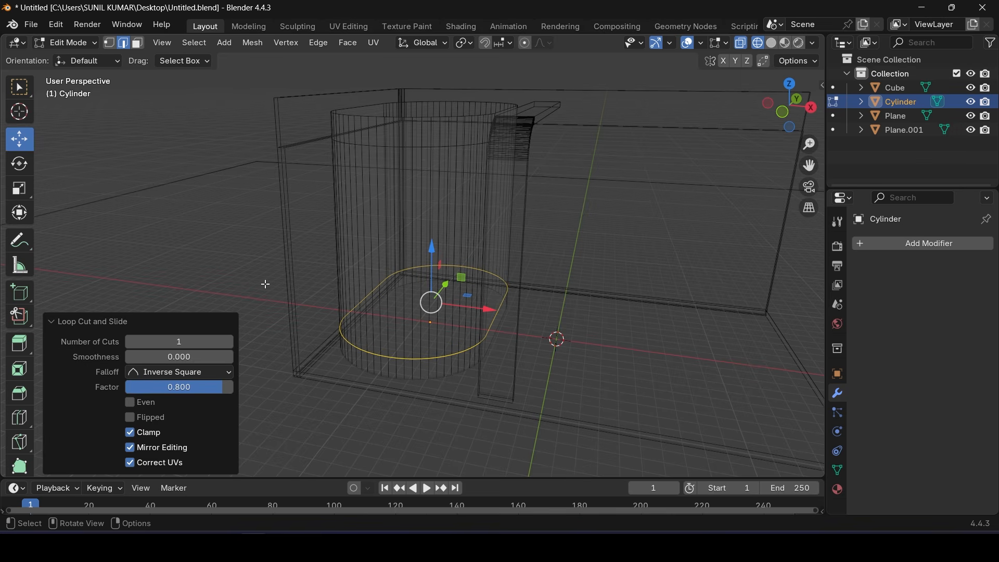
Switch to face selection and solid shading, and clear the face selection on the tube
scroll(483, 154, up, 2)
shift+middle_drag(435, 162, 429, 256)
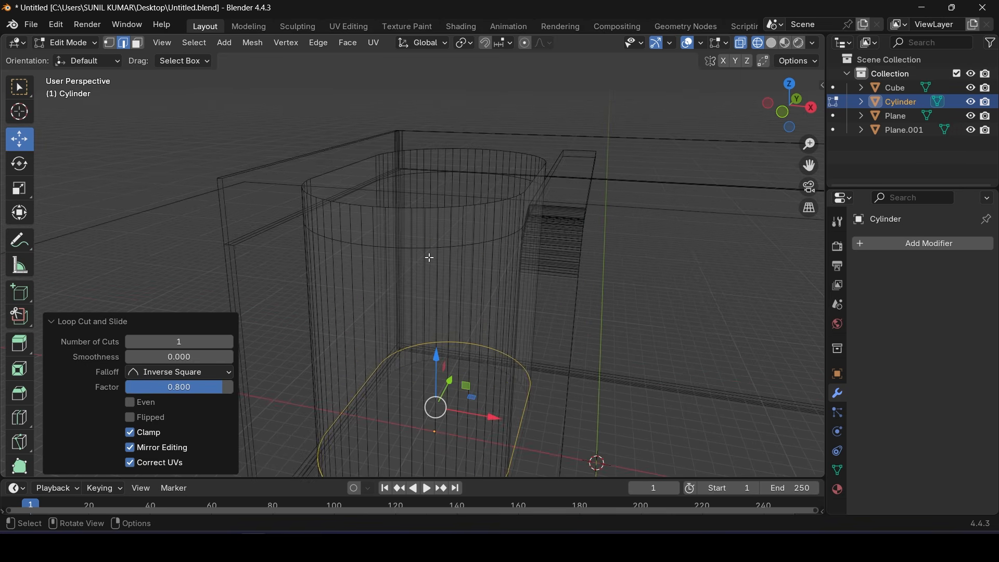
scroll(429, 256, up, 2)
click(138, 43)
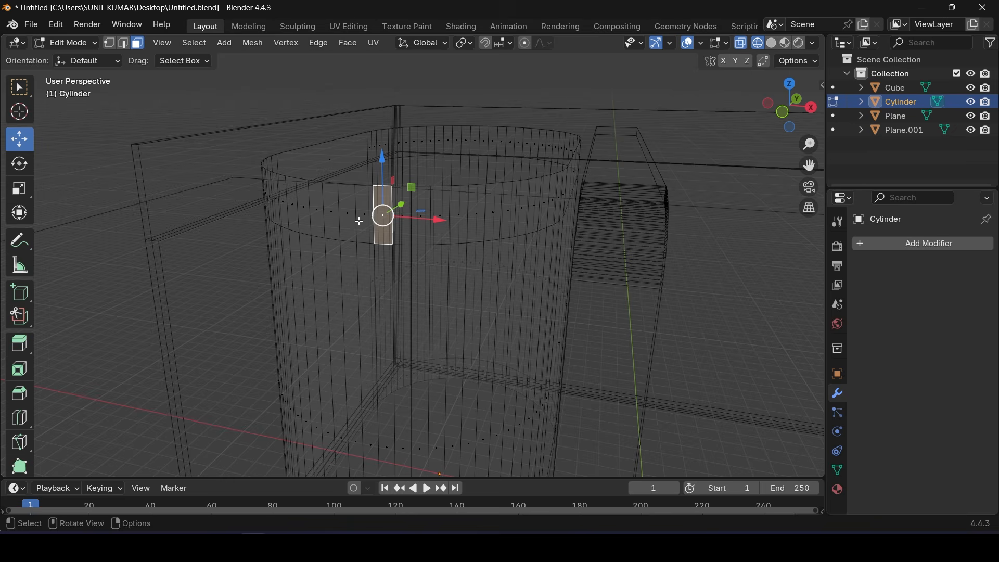
alt+click(366, 229)
click(378, 213)
mouse_move(378, 213)
middle_down()
mouse_move(370, 250)
mouse_move(364, 214)
middle_up()
key(shift+z)
key(alt+a)
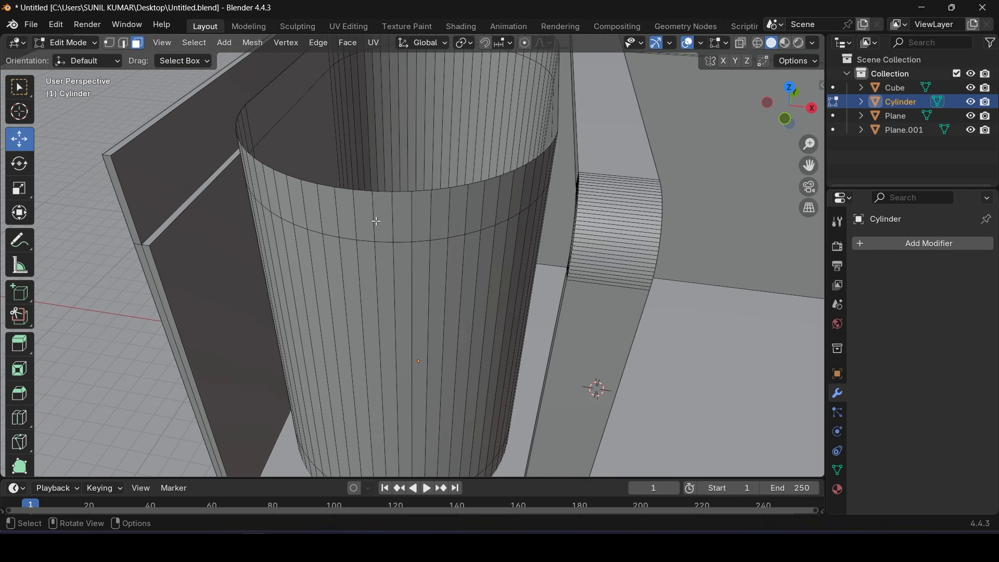
Select the full face loops forming the bands at the tube's upper and lower rims
click(376, 222)
shift+click(367, 223)
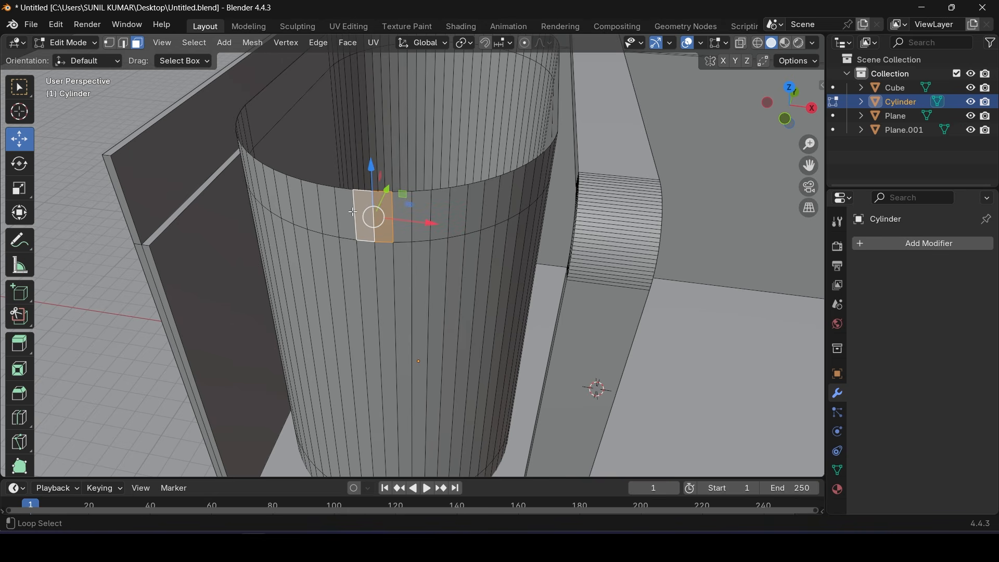
key(alt+a)
click(347, 213)
key(alt+a)
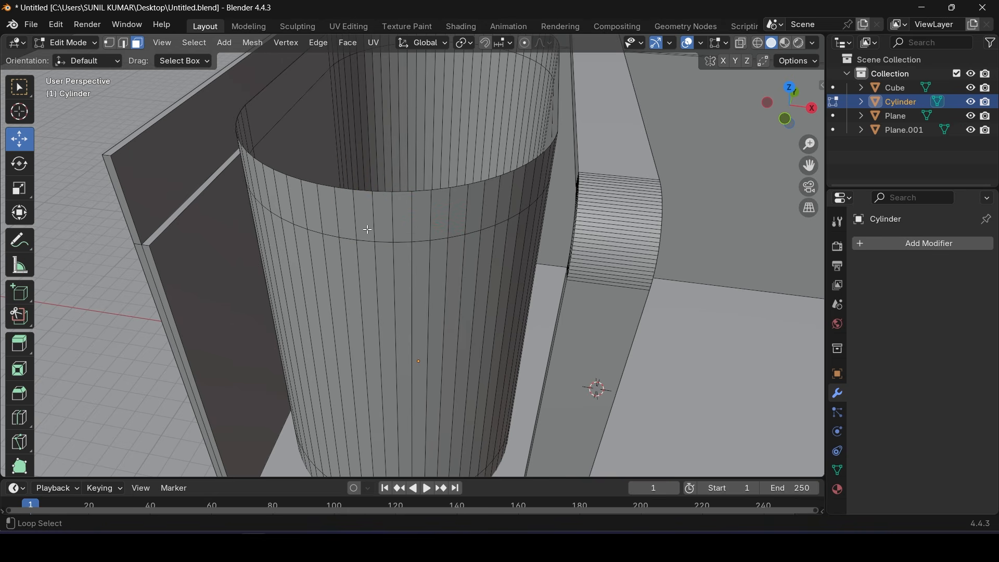
alt+click(370, 225)
middle_drag(369, 224, 555, 315)
scroll(412, 358, up, 2)
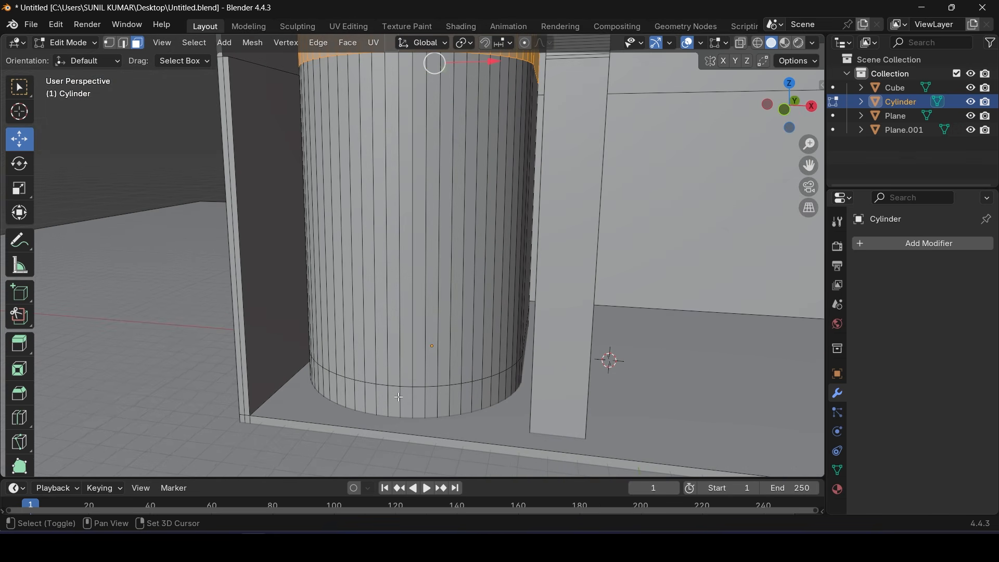
alt+click(394, 401)
middle_drag(434, 359, 446, 300)
Extrude the two rim bands outward along their normals with an offset of 0.05 m
right_click(446, 301)
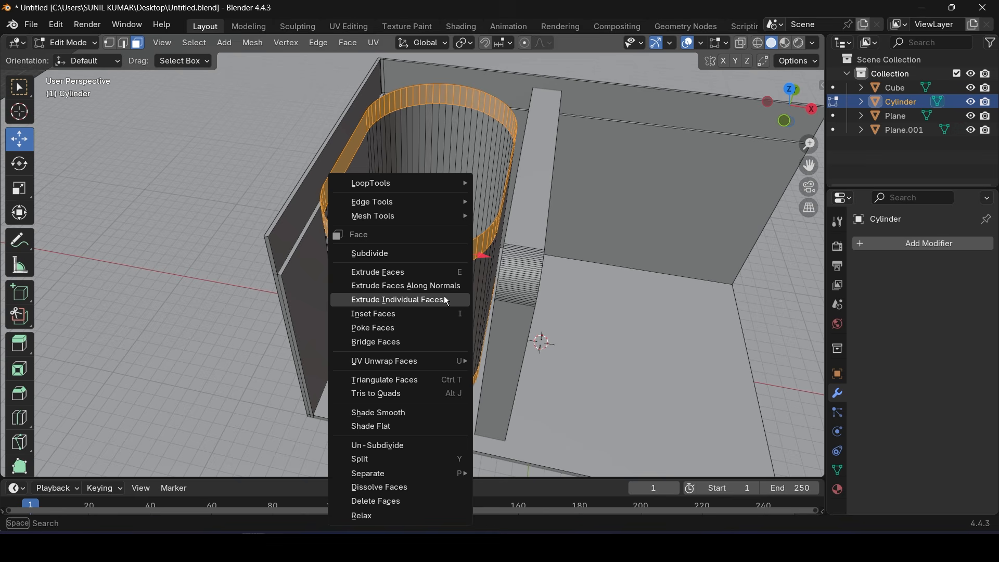
click(411, 286)
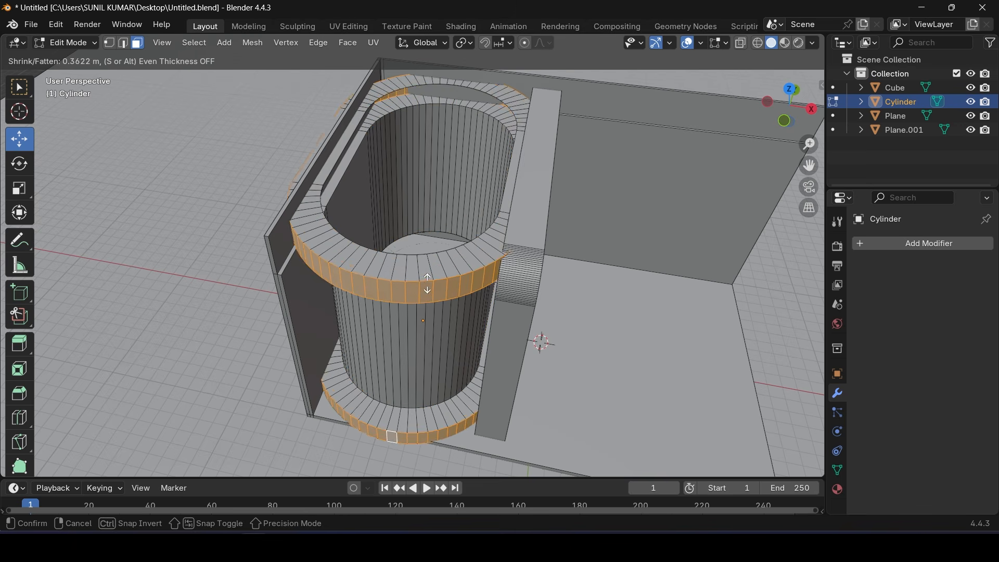
click(430, 285)
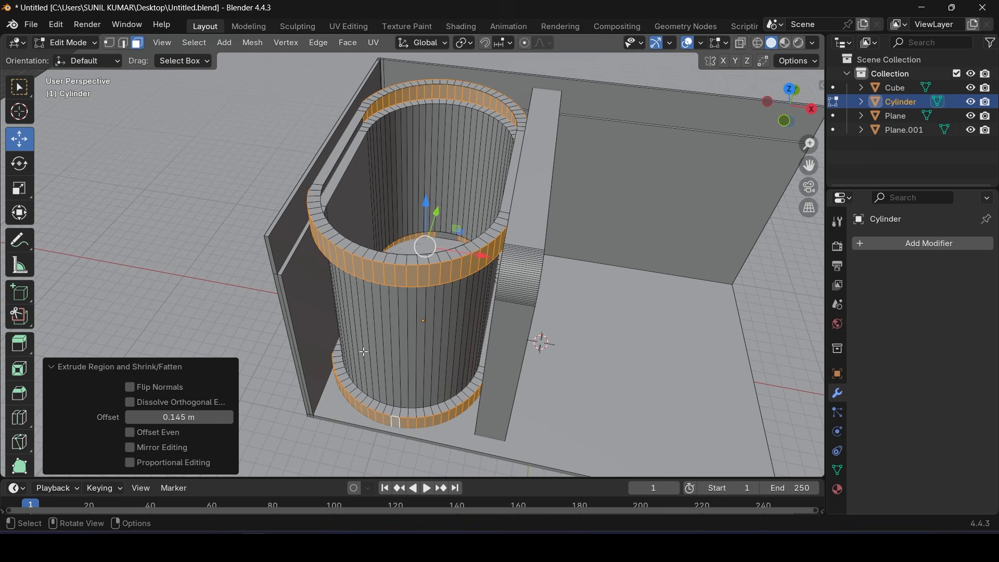
click(211, 416)
text(0.)
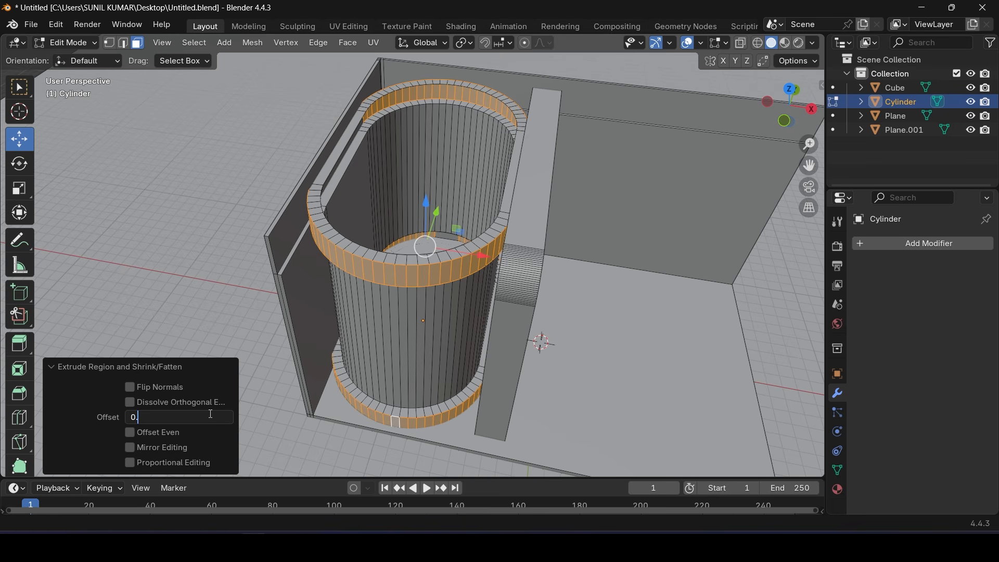
text(1)
key(Return)
scroll(453, 292, up, 4)
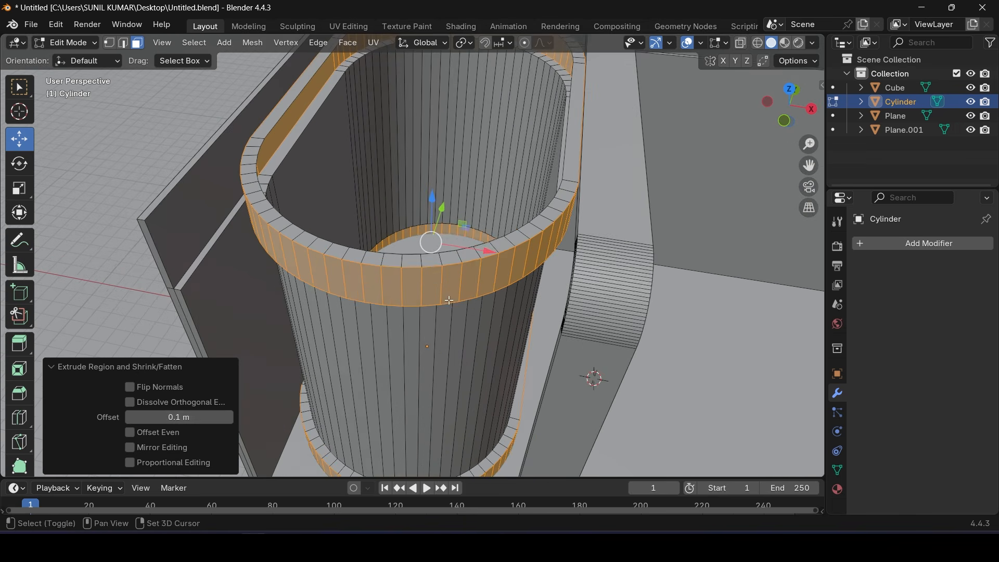
click(199, 412)
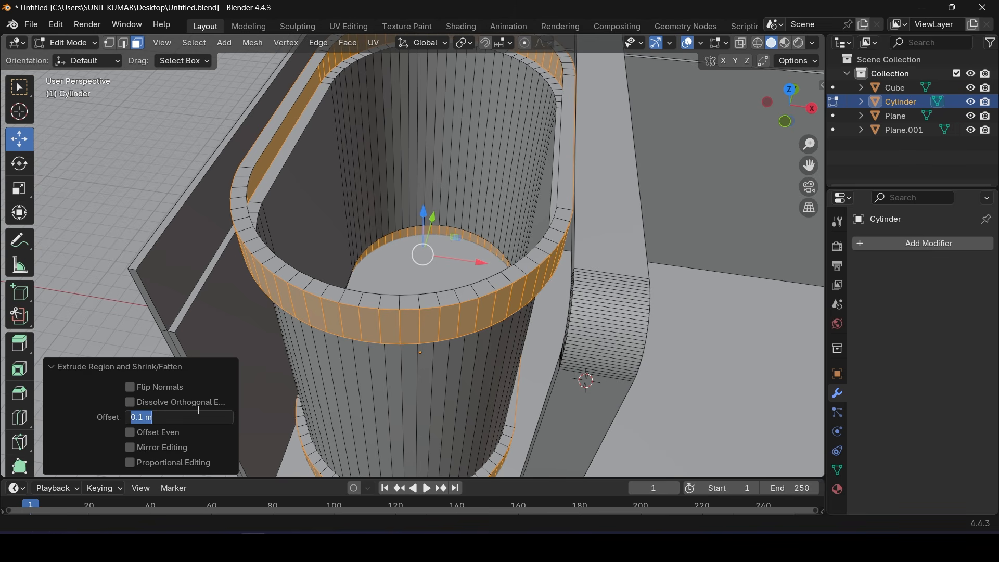
text(0.05)
key(Return)
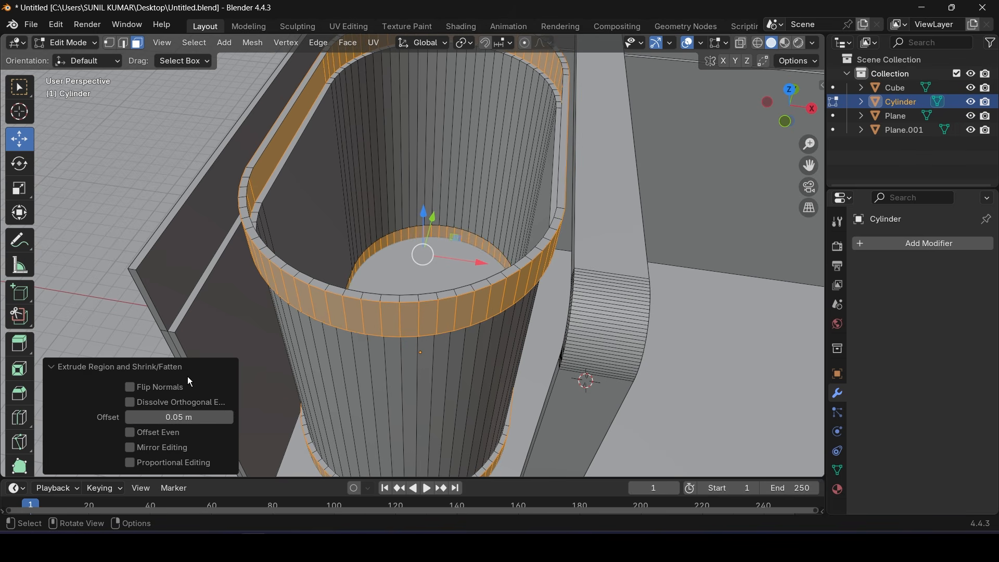
Switch to edge selection, select the tube's inner top edge loop and fill the top opening with a face
middle_drag(339, 285, 336, 180)
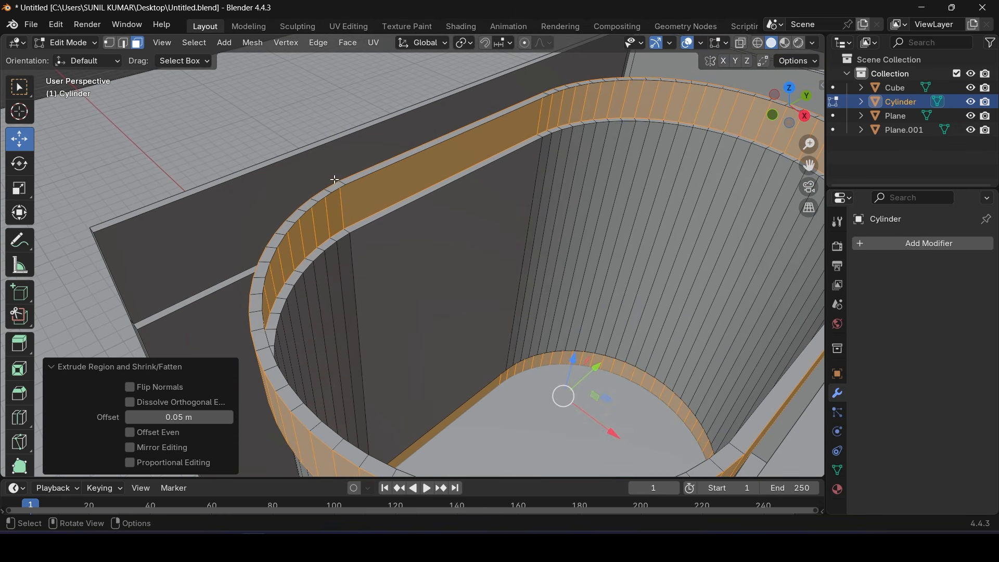
click(124, 43)
click(362, 182)
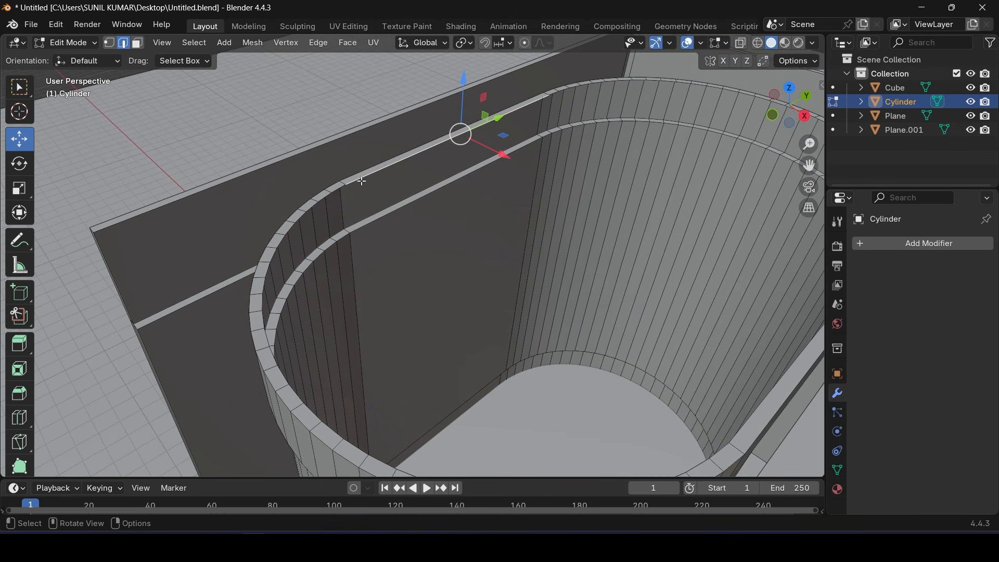
alt+click(323, 200)
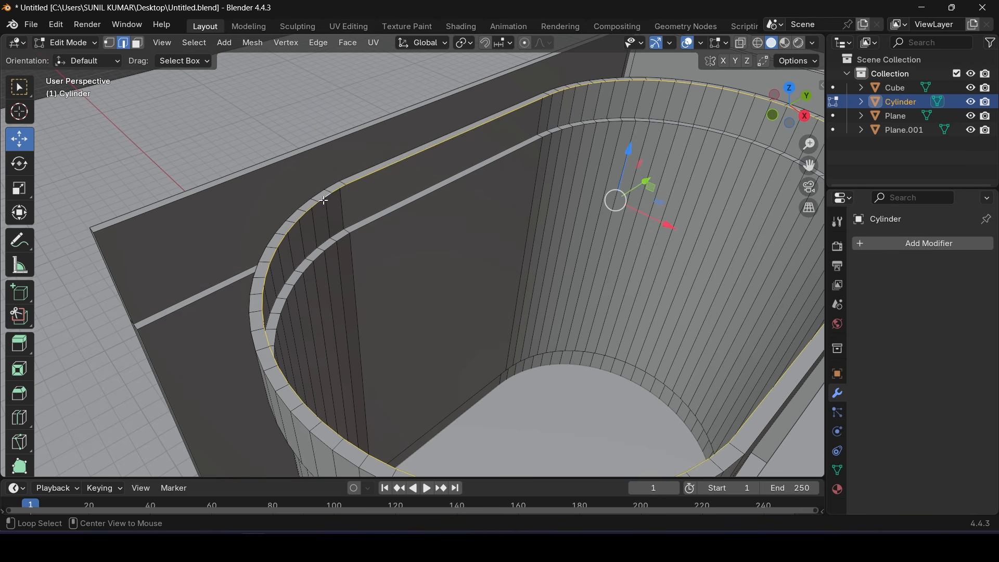
middle_drag(504, 247, 527, 268)
shift+middle_drag(619, 291, 517, 246)
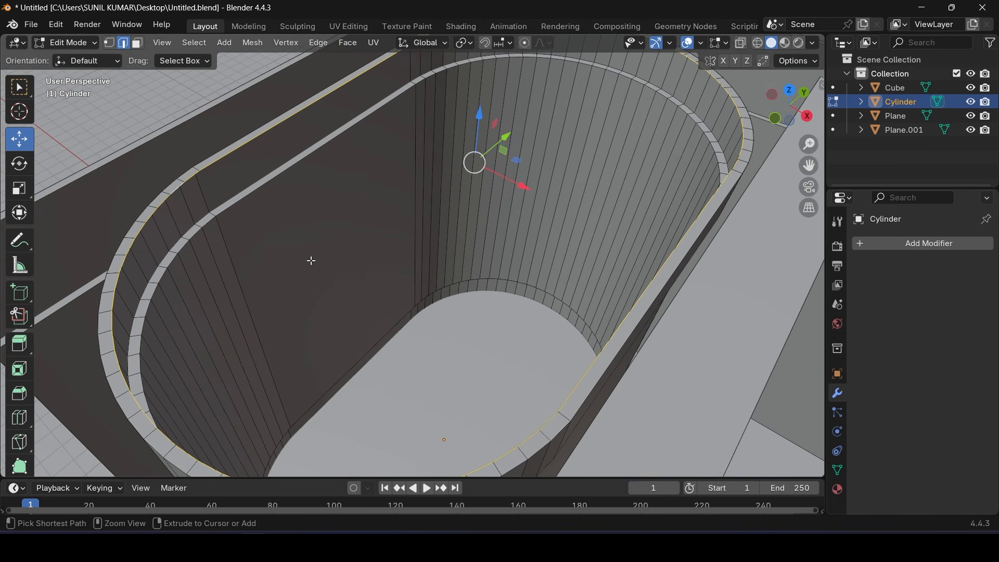
scroll(311, 260, down, 5)
Isolate the tube in local view, select its inner bottom edge loop and fill the bottom opening with a face
middle_drag(311, 260, 423, 286)
key(KP_Divide)
click(423, 412)
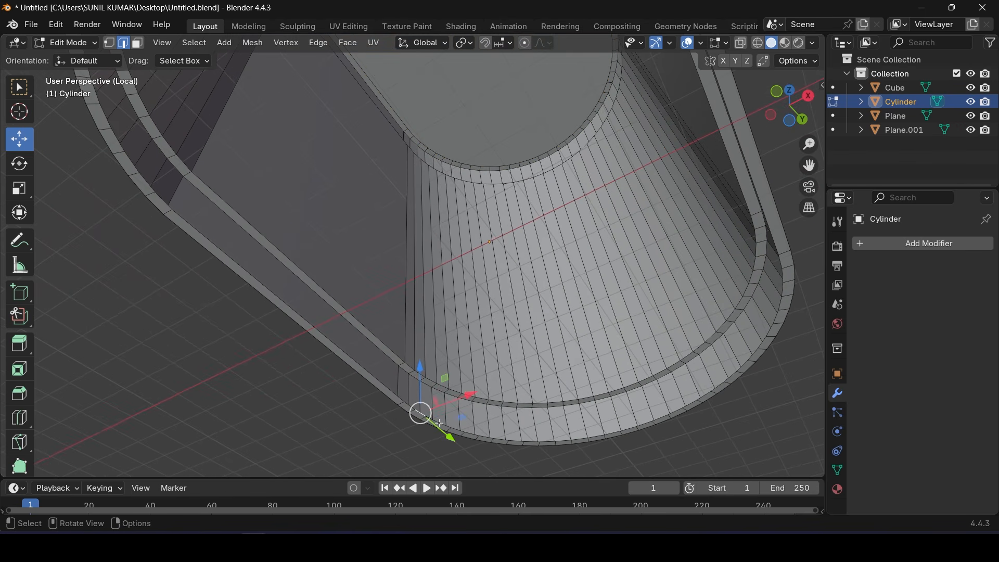
alt+click(411, 406)
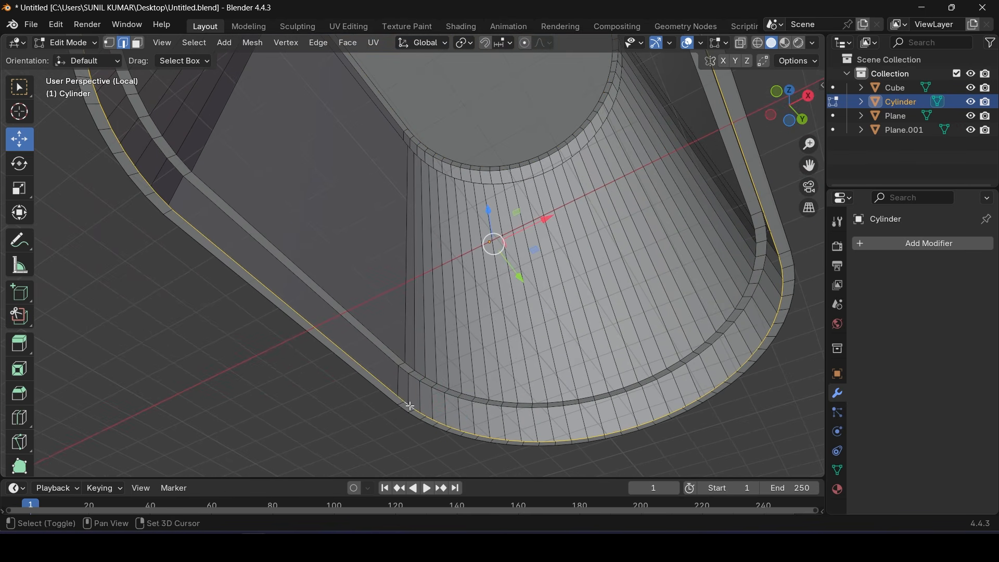
key(f)
scroll(431, 373, down, 5)
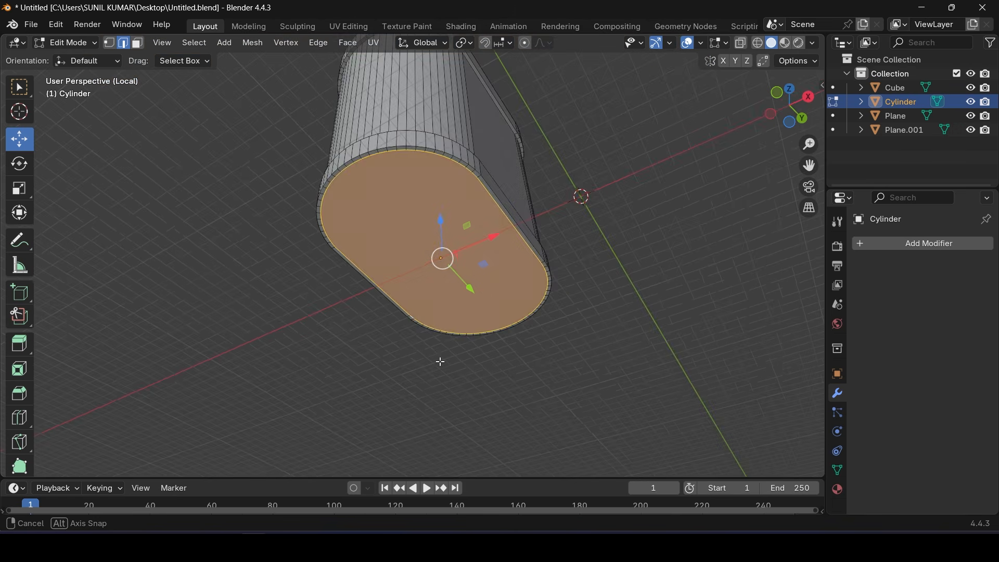
middle_drag(439, 361, 422, 412)
Return to Object Mode and leave local view to show the whole booth
click(70, 43)
click(78, 58)
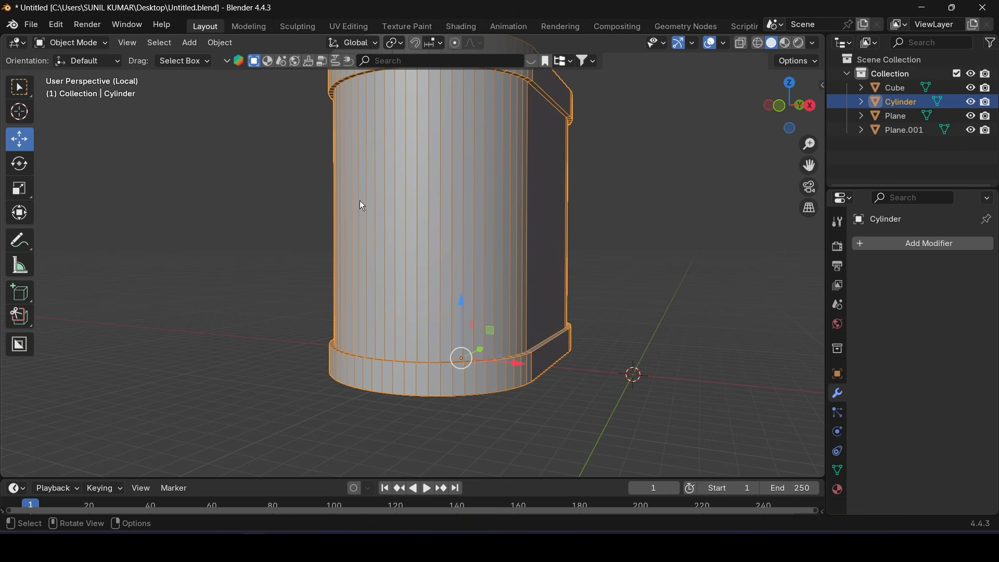
key(KP_Divide)
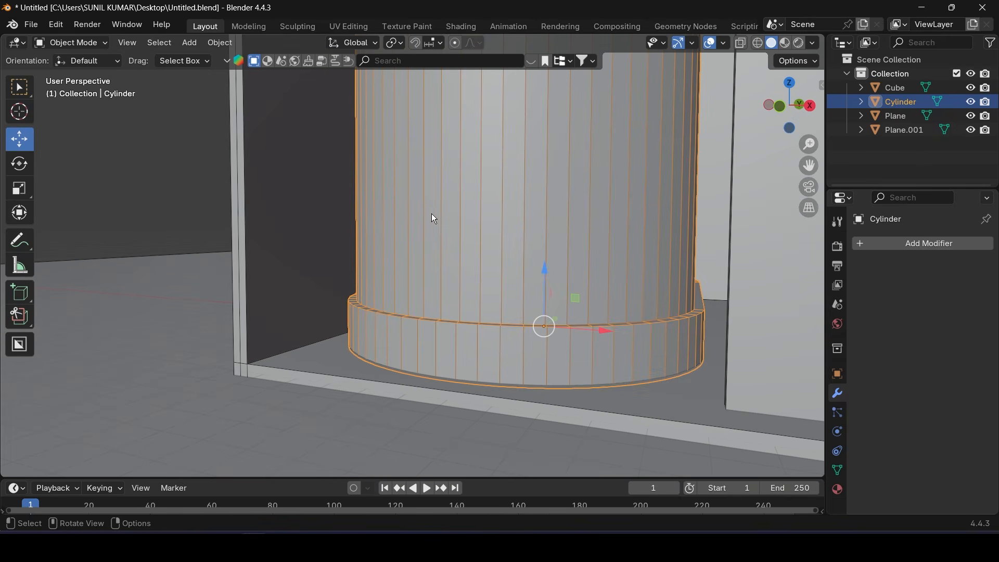
scroll(485, 205, down, 4)
middle_drag(484, 205, 494, 330)
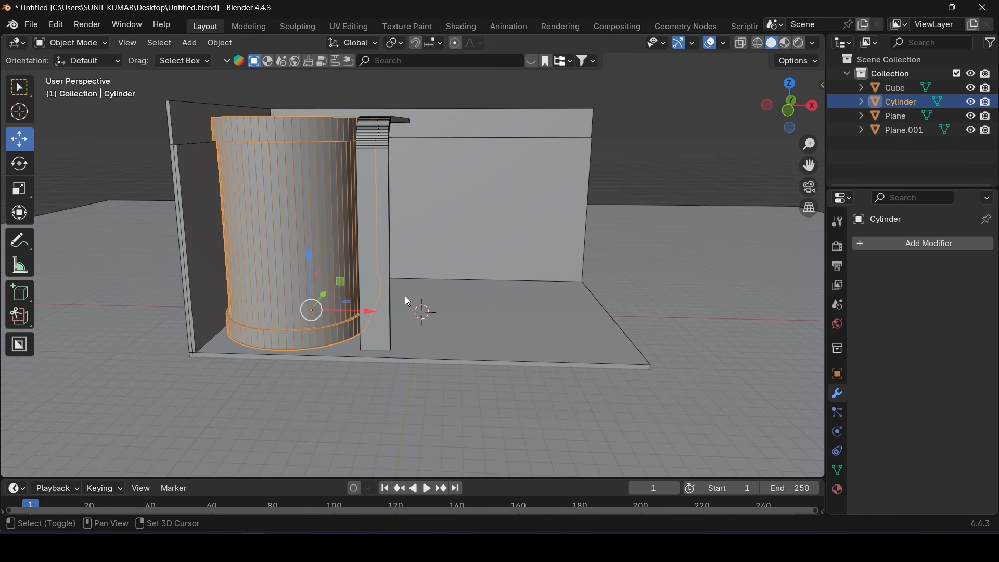
Move the curved front frame slightly along the X axis, away from the tube
middle_drag(408, 306, 493, 297)
click(494, 298)
middle_drag(573, 306, 395, 278)
click(343, 252)
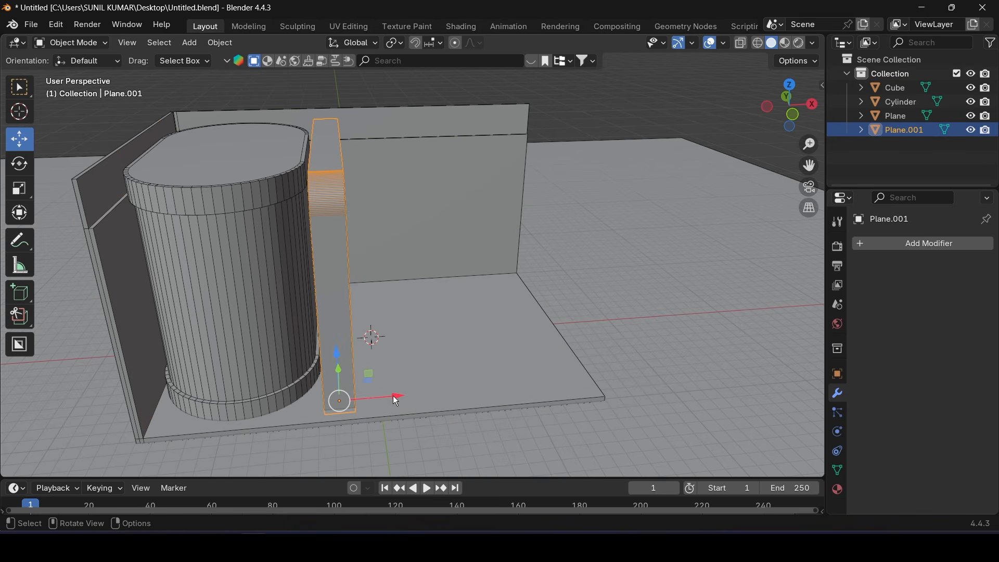
drag(393, 397, 405, 395)
middle_drag(389, 370, 375, 365)
Open the booth's floor-and-wall object in Edit Mode with face selection
click(489, 359)
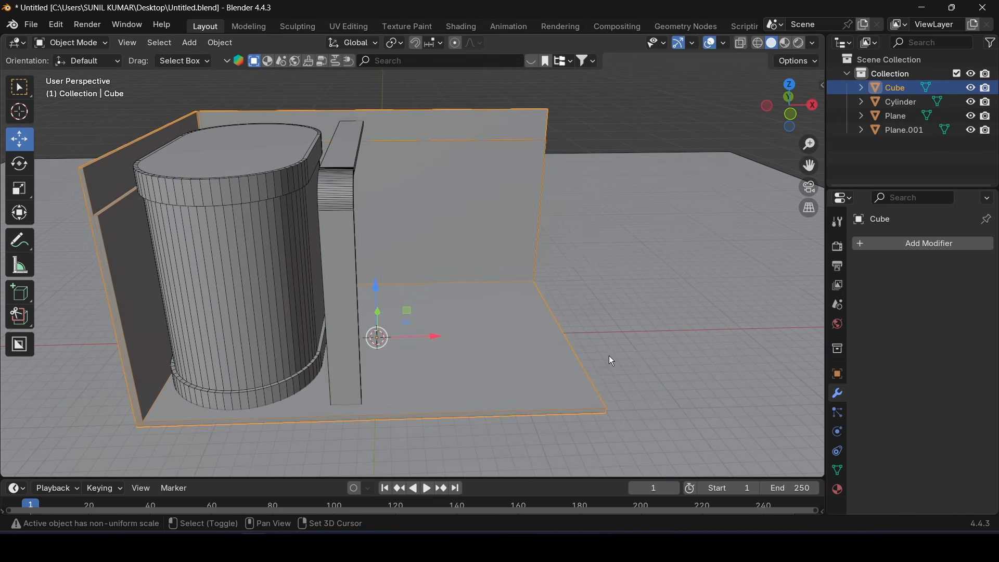
middle_drag(612, 360, 427, 291)
click(71, 43)
click(73, 74)
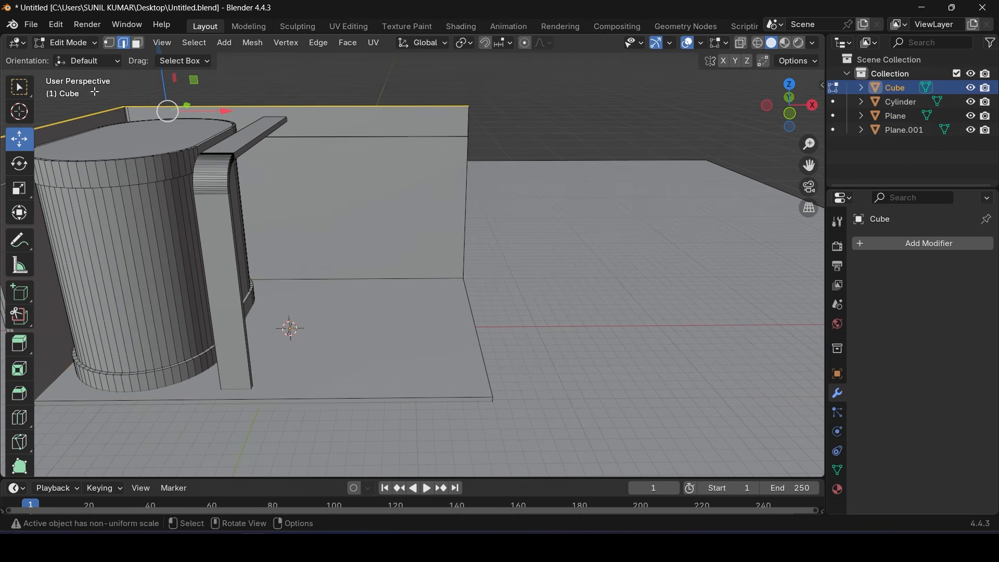
middle_drag(497, 263, 475, 261)
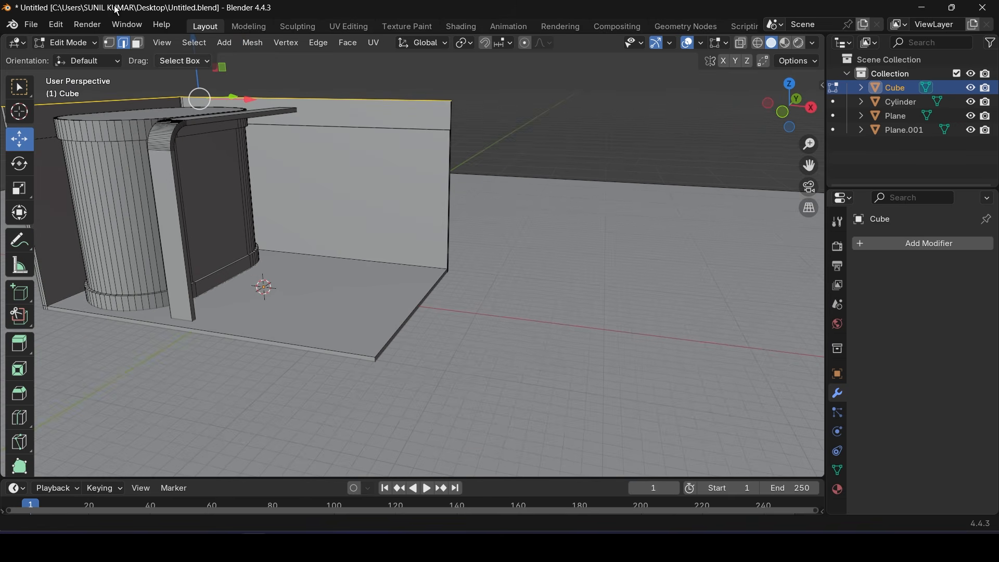
click(137, 44)
Select the open-end faces of the back wall and floor, move them slightly outward along X, and return to Object Mode
scroll(364, 156, down, 4)
middle_drag(370, 156, 391, 159)
drag(376, 131, 424, 286)
scroll(442, 268, up, 2)
middle_drag(442, 268, 279, 289)
drag(324, 106, 350, 291)
drag(376, 366, 377, 366)
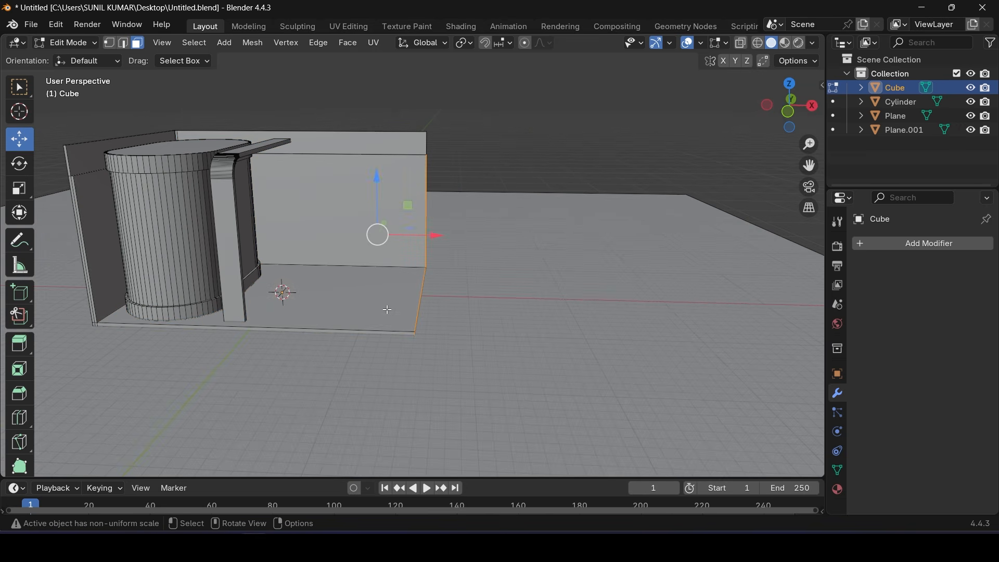
drag(443, 219, 478, 228)
shift+middle_drag(383, 260, 442, 262)
scroll(441, 262, up, 1)
key(Tab)
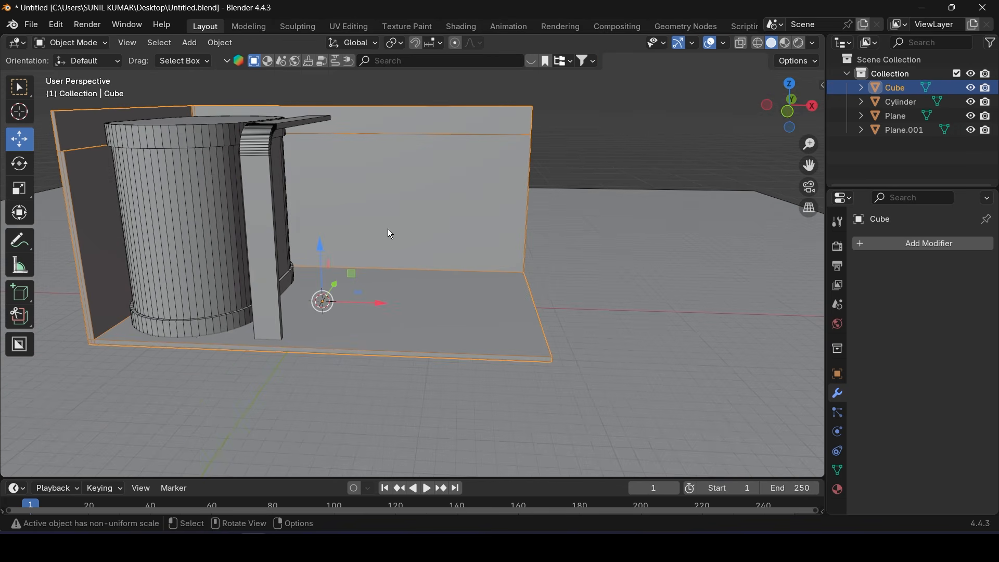
Check the reference image, add a plane, and move it about 7.88 m to the booth's front edge along Y and outward along X
click(338, 548)
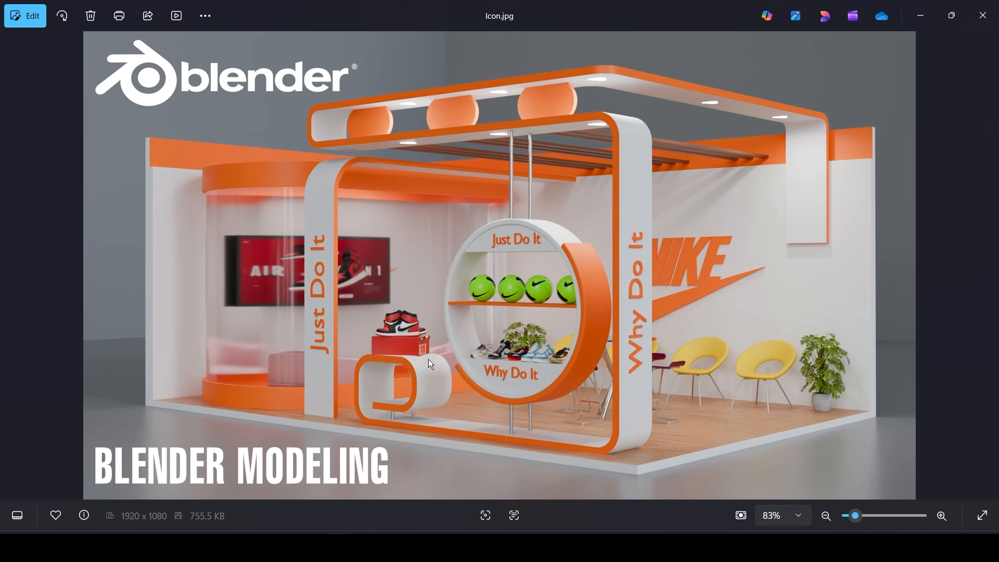
click(340, 547)
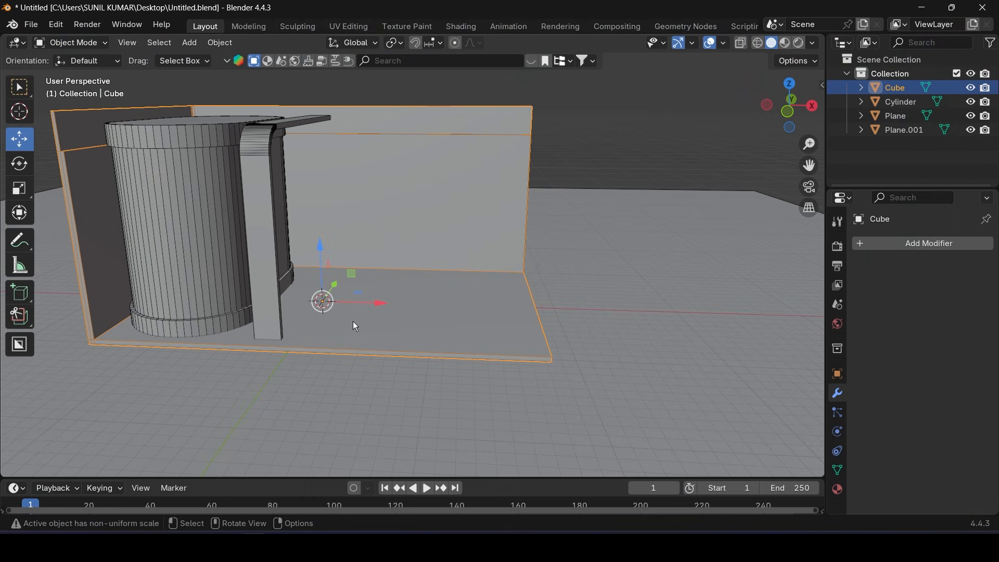
click(190, 43)
mouse_move(232, 57)
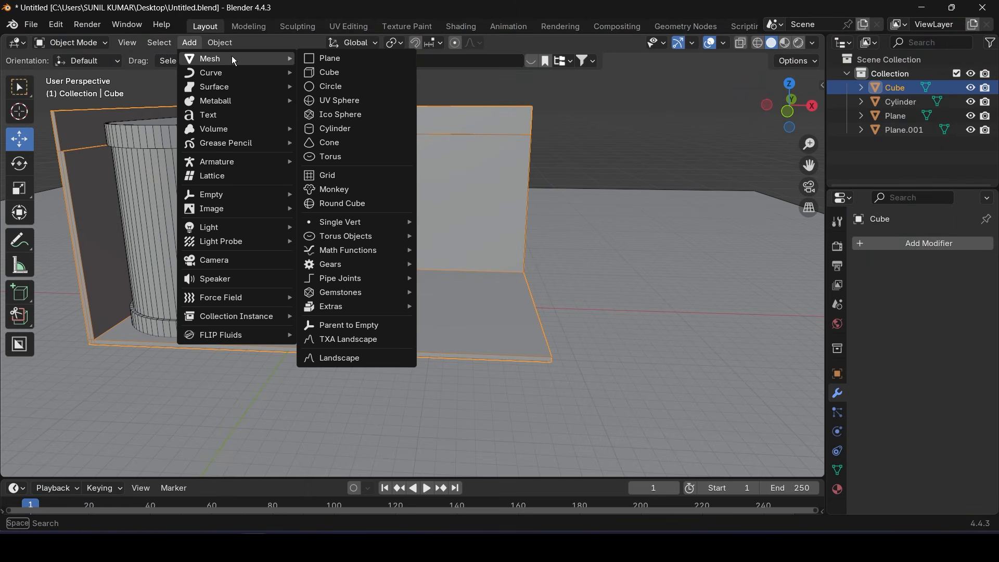
click(338, 63)
middle_drag(359, 285, 451, 240)
drag(453, 240, 369, 294)
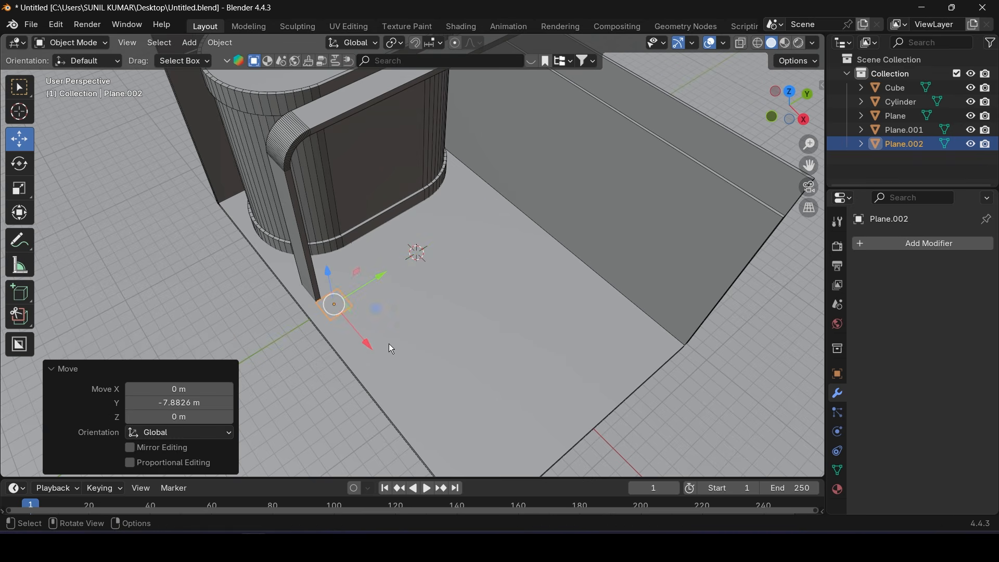
drag(367, 339, 437, 306)
Raise the new plane about 1.18 m above the floor, stretch it along X, and lift it about 0.14 m more
key(KP_1)
scroll(399, 365, up, 5)
click(12, 197)
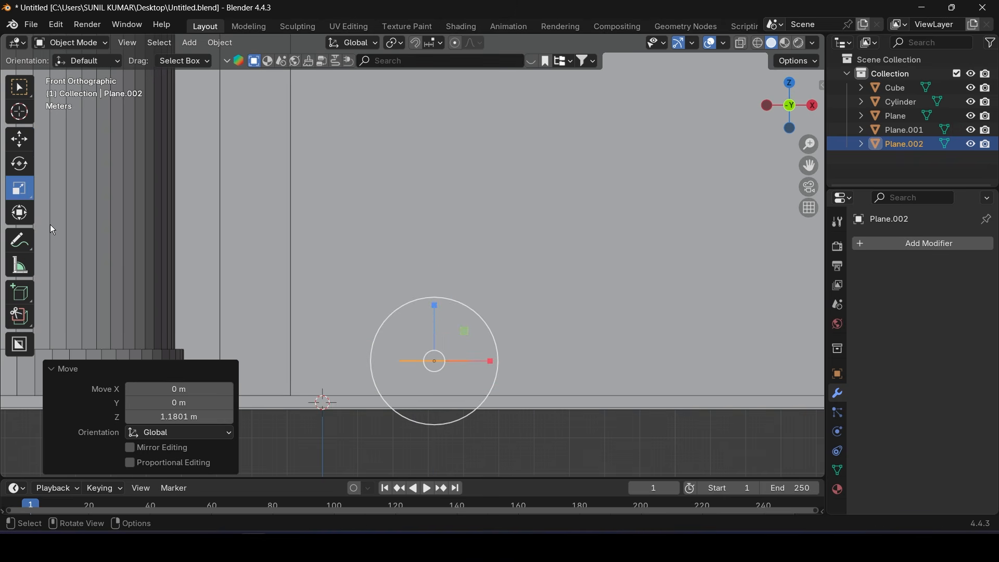
drag(488, 361, 536, 362)
click(20, 139)
middle_drag(536, 362, 480, 313)
mouse_move(465, 284)
mouse_down()
mouse_move(466, 276)
mouse_move(466, 292)
mouse_up()
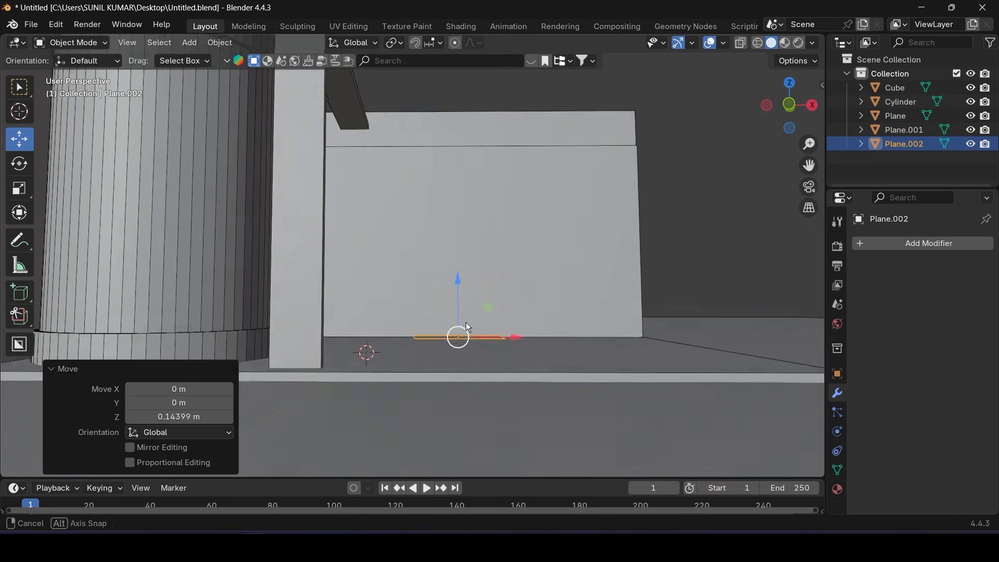
middle_drag(466, 323, 451, 291)
Open the plane in Edit Mode with edge selection and extrude its positive-X end edge upward about 2.02 m
click(71, 43)
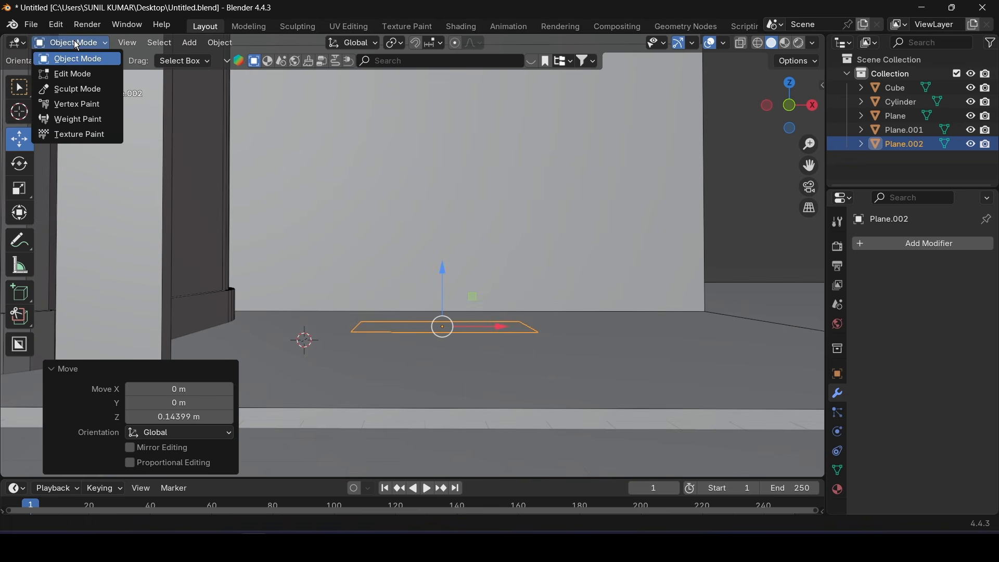
click(78, 73)
click(122, 45)
middle_drag(493, 323, 503, 344)
click(529, 321)
key(e)
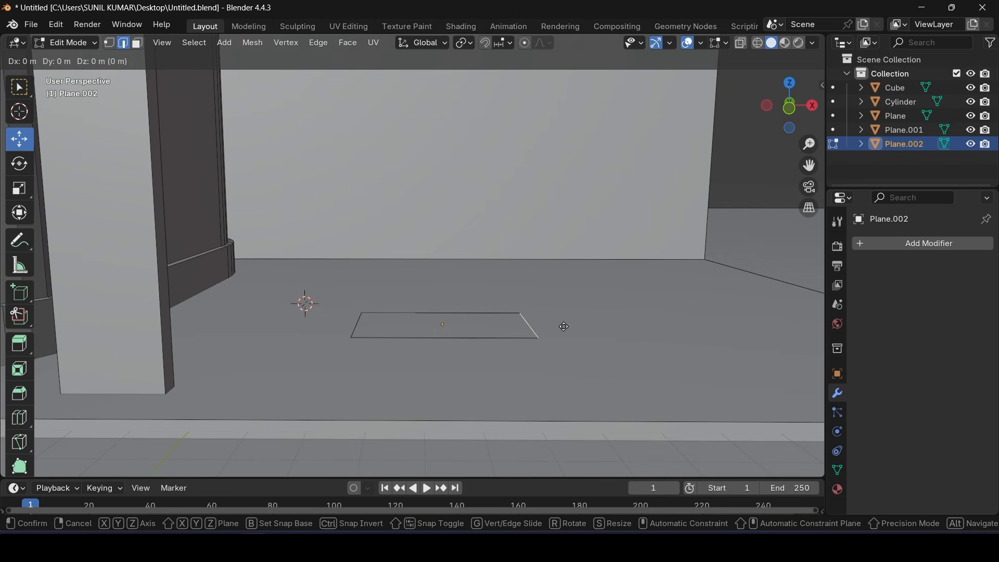
click(564, 326)
drag(532, 271, 539, 209)
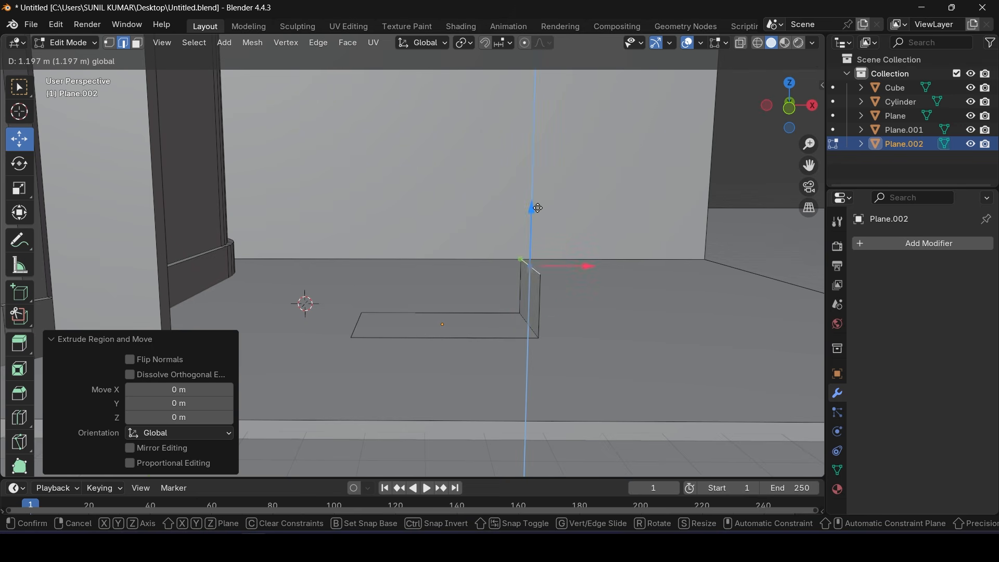
drag(538, 171, 539, 165)
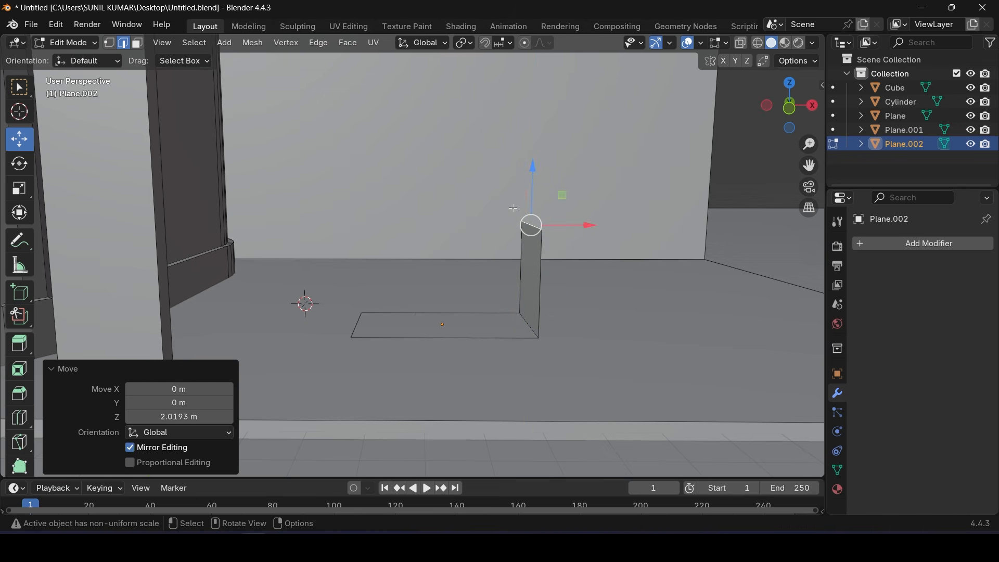
Extrude the upper edge about 4.65 m toward the curved frame along X, and extrude the resulting end edge down toward the floor
key(e)
click(508, 235)
drag(598, 224, 355, 243)
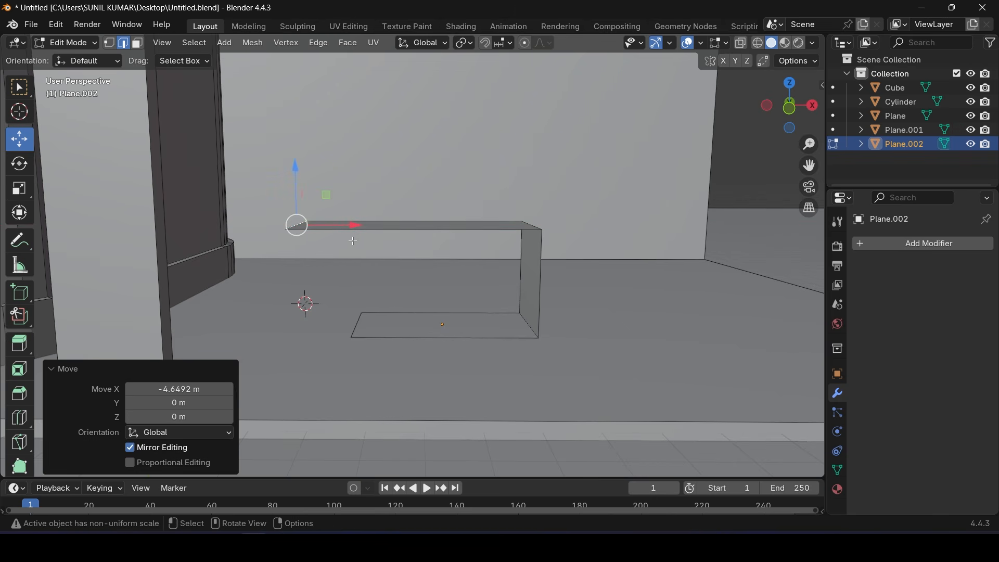
key(e)
click(353, 240)
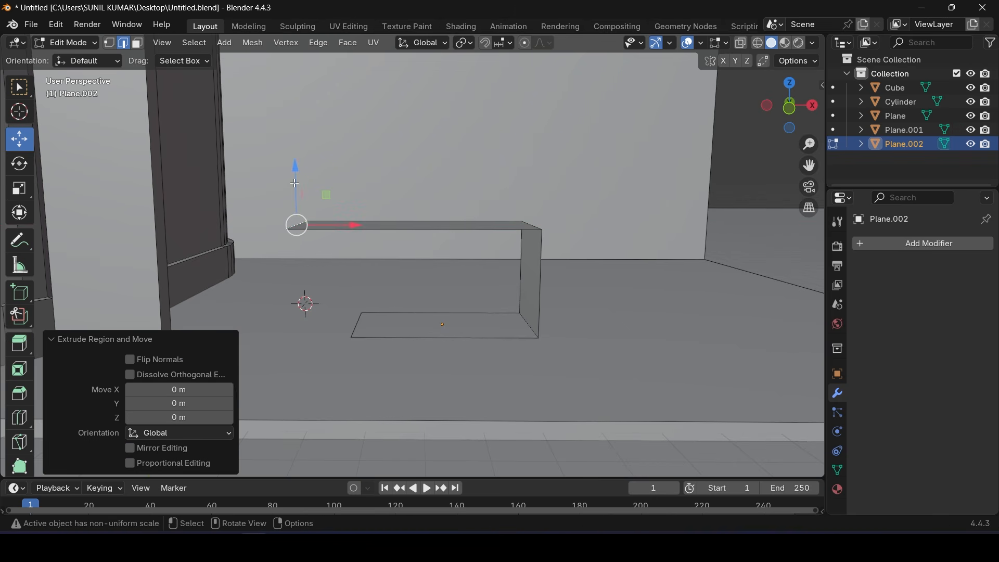
drag(295, 184, 283, 313)
middle_drag(376, 345, 308, 415)
Extrude the bottom edge about 14.56 m along X, just above the floor, toward the booth's open end
key(e)
click(378, 322)
scroll(394, 341, down, 3)
scroll(326, 390, down, 2)
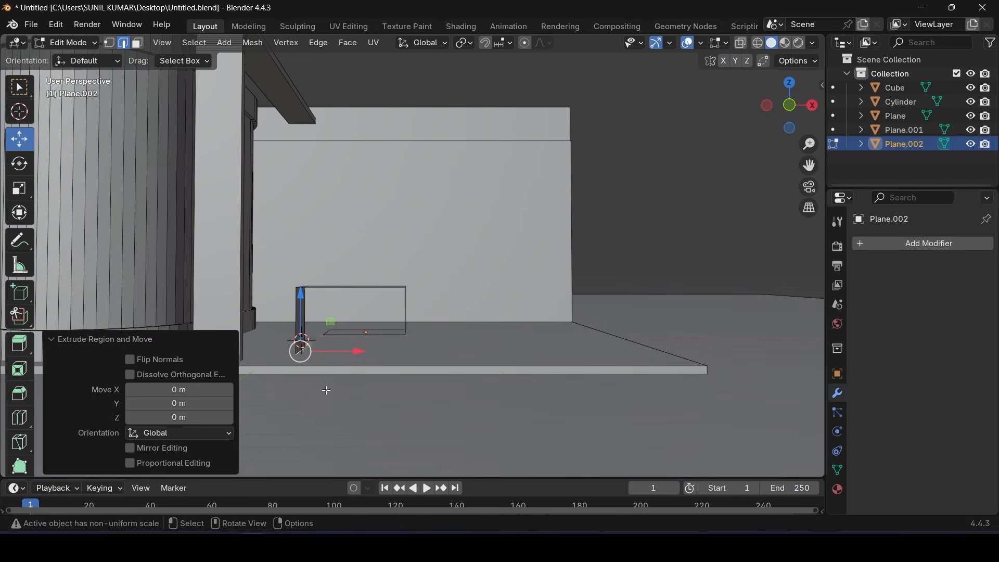
drag(358, 352, 676, 352)
click(692, 352)
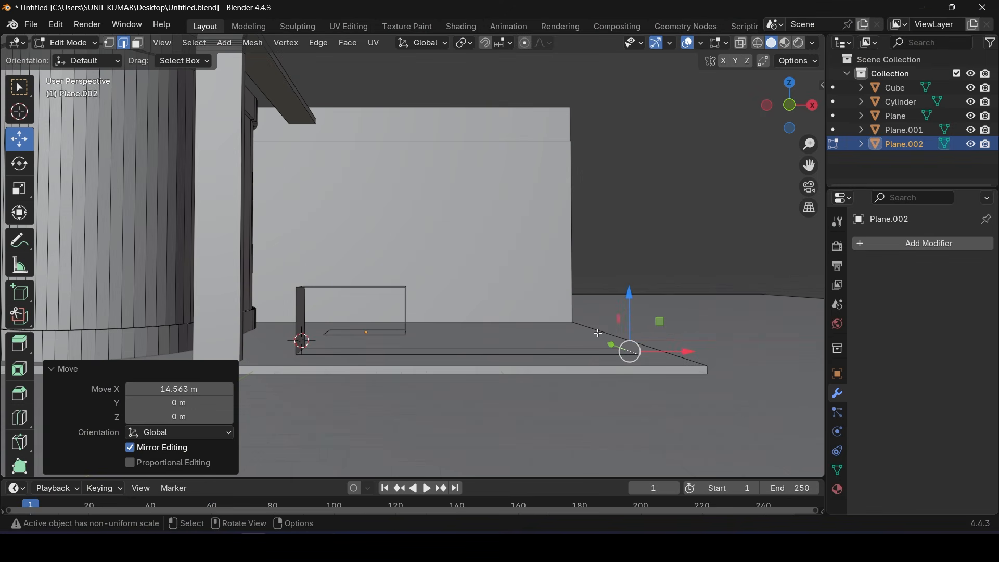
Extrude the end edge near the booth's open side upward about 12.96 m to form a tall post
key(KP_1)
shift+middle_drag(598, 333, 492, 374)
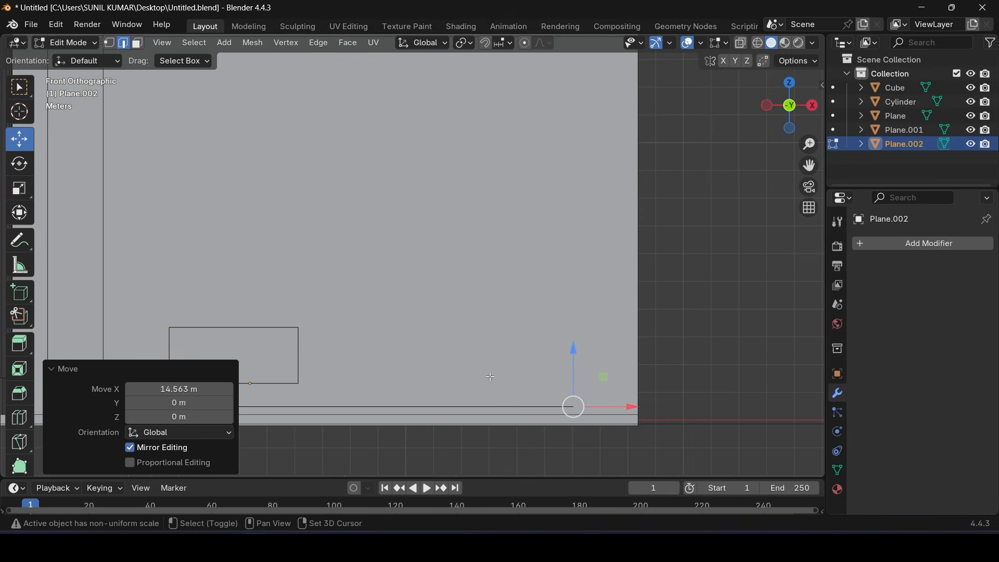
key(g)
key(Escape)
scroll(502, 366, down, 2)
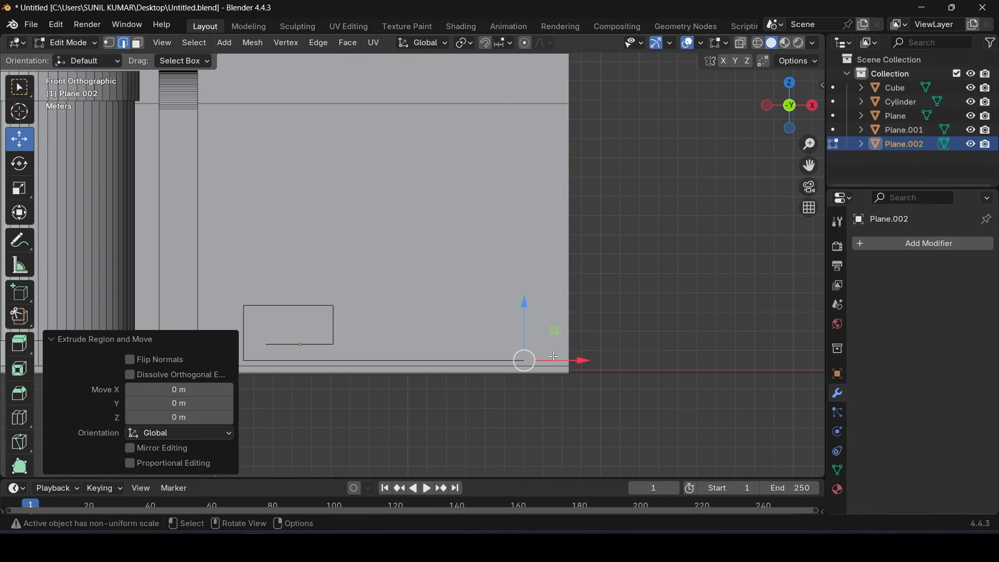
drag(525, 304, 525, 279)
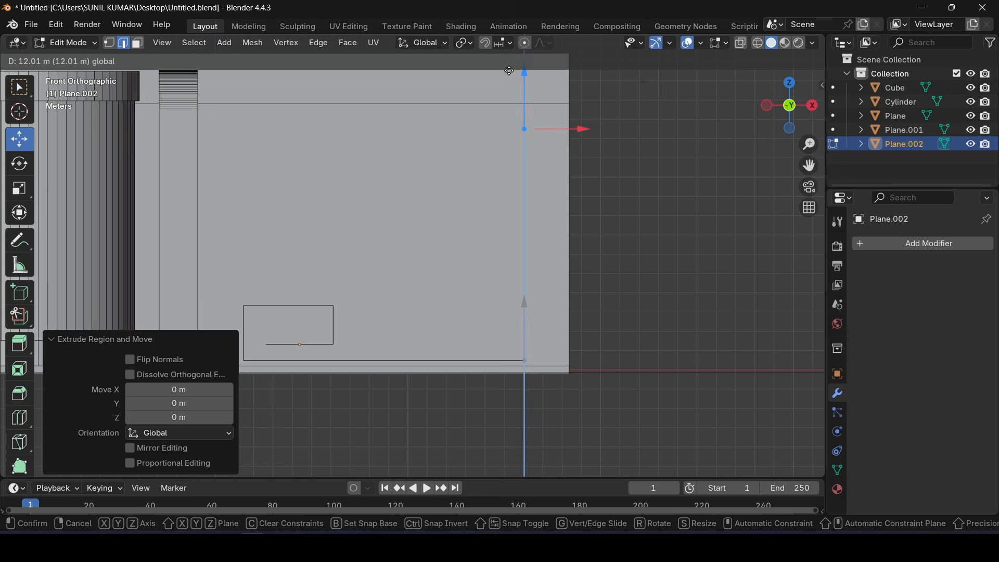
drag(506, 55, 507, 57)
Extrude the post's top edge about 15.95 m along negative X, back toward the curved frame
middle_drag(507, 57, 555, 185)
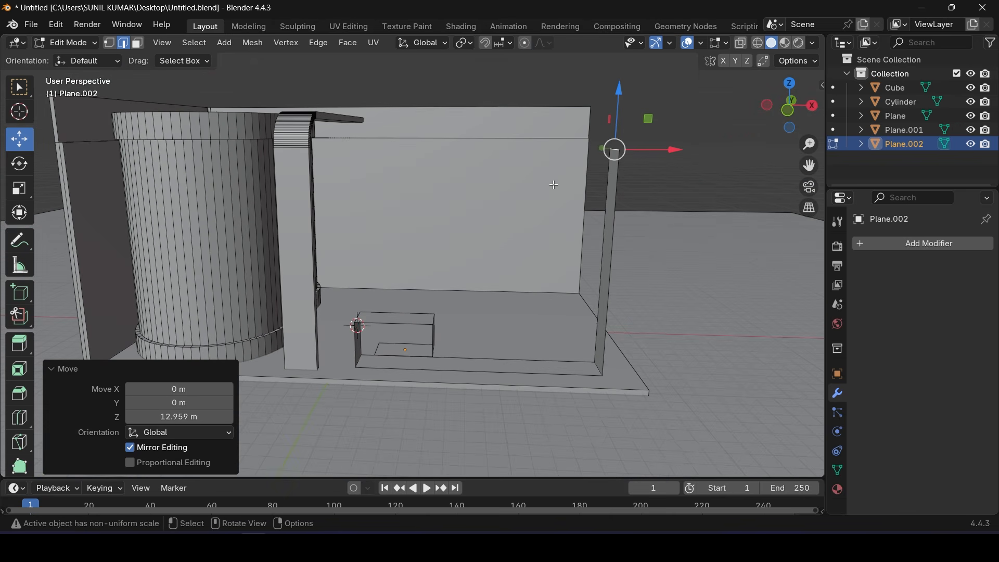
key(e)
key(Escape)
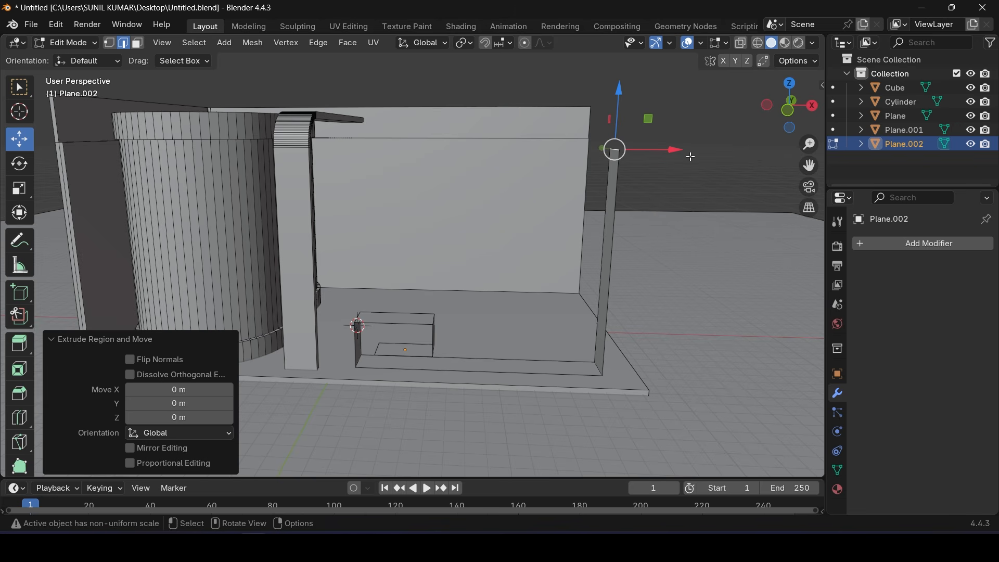
drag(691, 157, 404, 164)
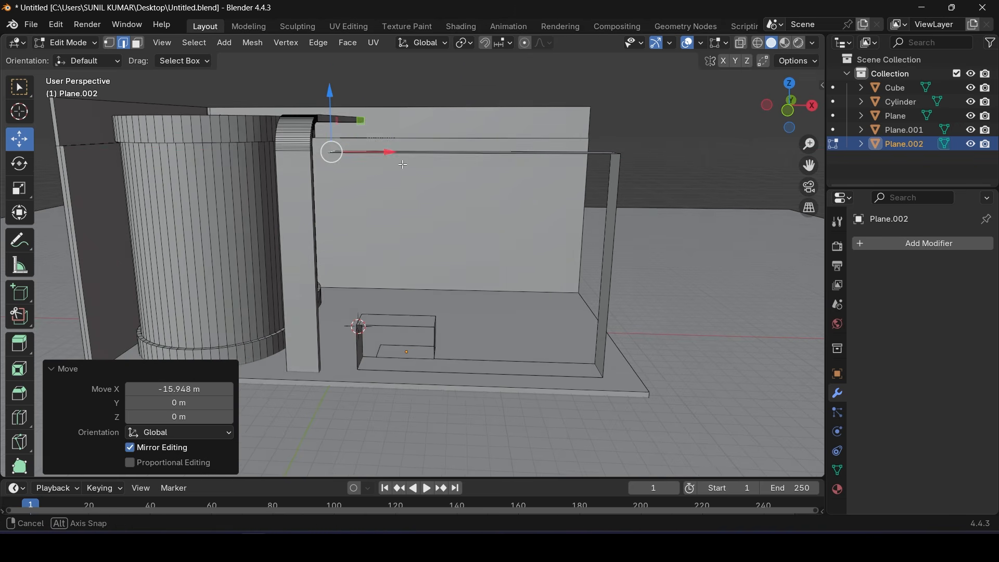
Extrude the overhead strip's end edge beside the curved frame upward about 2.14 m
middle_drag(403, 165, 406, 190)
key(e)
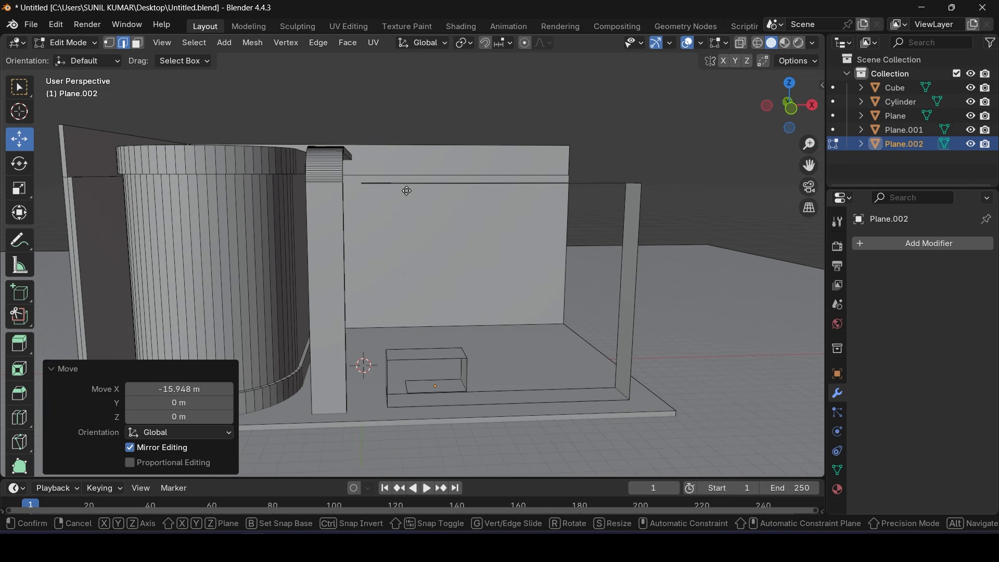
key(Escape)
drag(366, 126, 372, 111)
Extrude the raised edge about 16.13 m along positive X to form an upper strip above the display frame
key(KP_1)
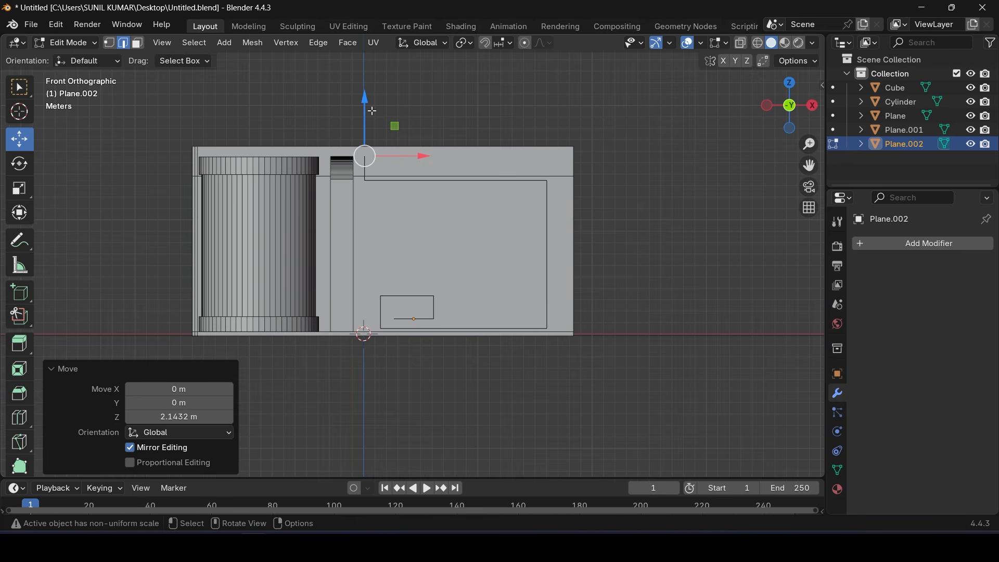
scroll(372, 110, up, 3)
shift+middle_drag(370, 110, 351, 216)
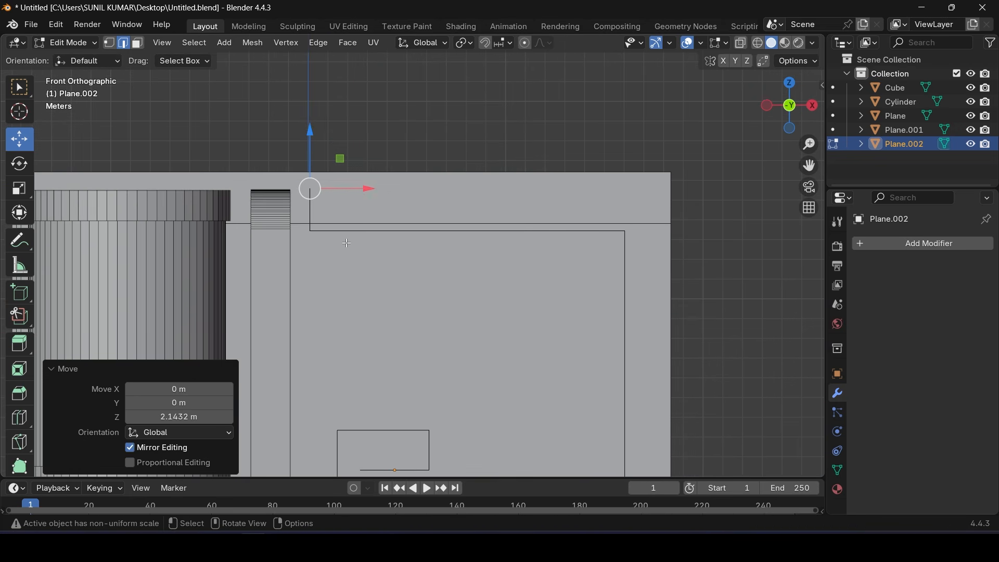
key(ctrl+z)
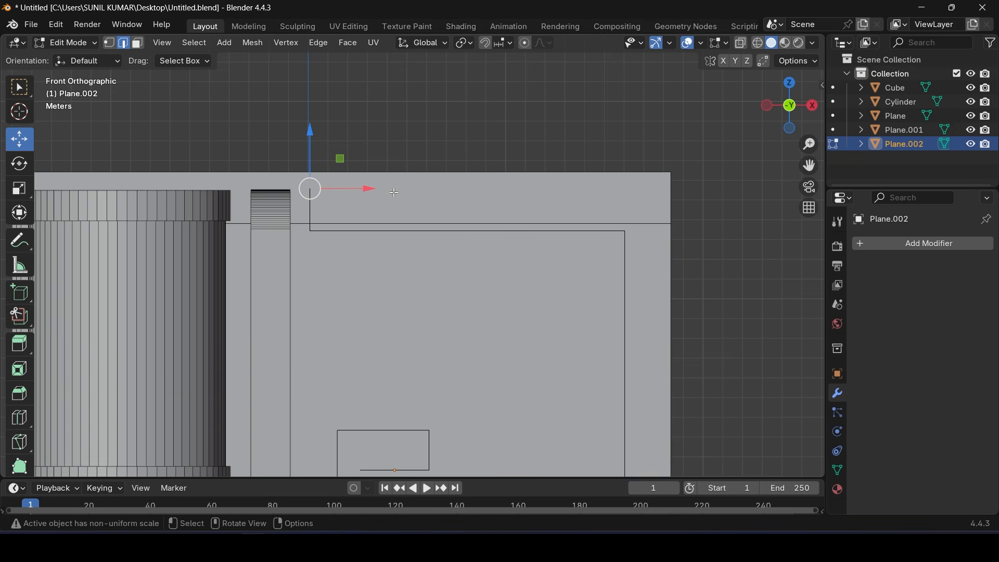
drag(369, 192, 688, 207)
middle_drag(688, 207, 540, 224)
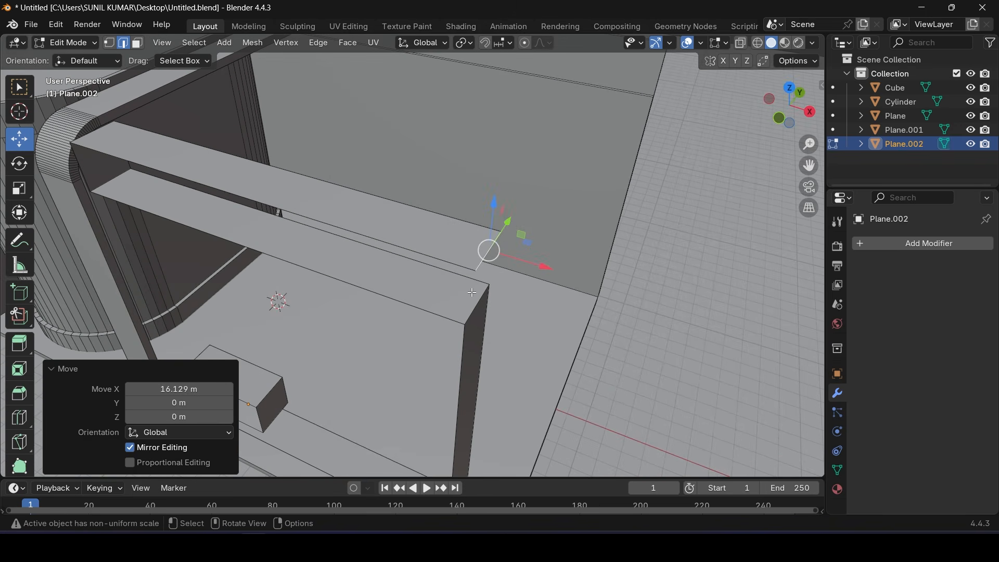
middle_drag(472, 293, 505, 338)
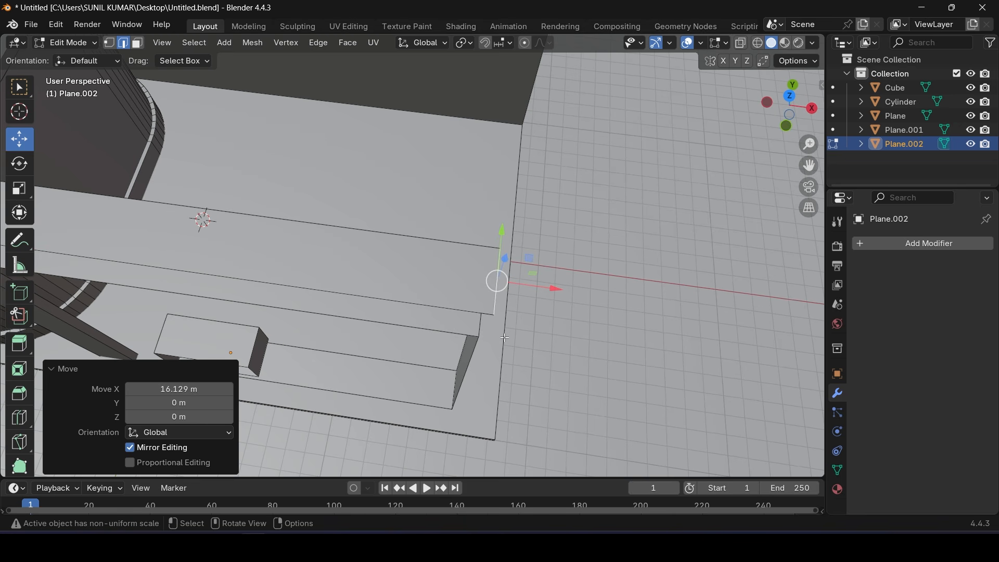
Add one loop cut across the upper strip and slide it toward the open end with a factor of -0.719
middle_drag(450, 255, 445, 274)
scroll(449, 273, up, 1)
key(KP_7)
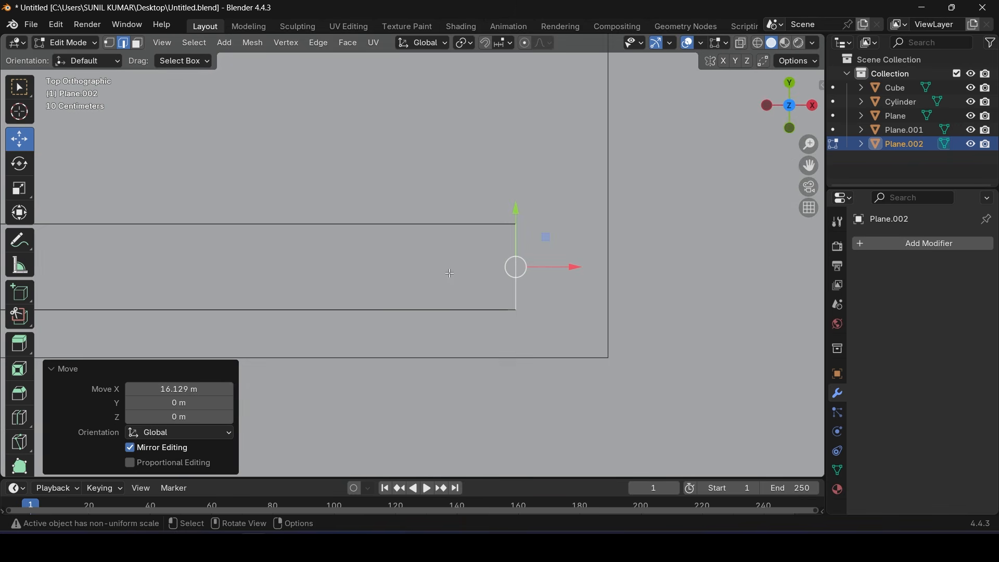
scroll(516, 283, down, 5)
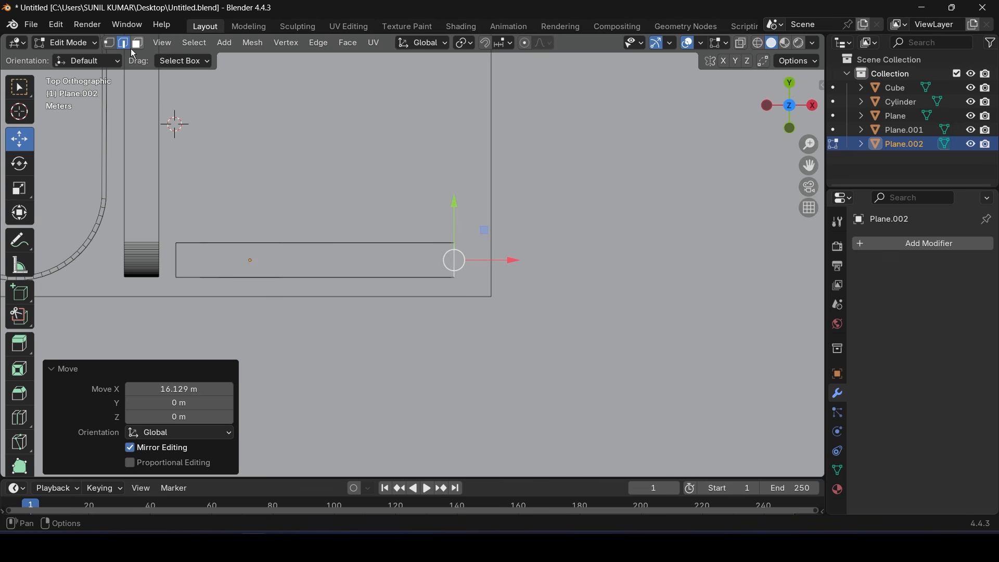
click(402, 242)
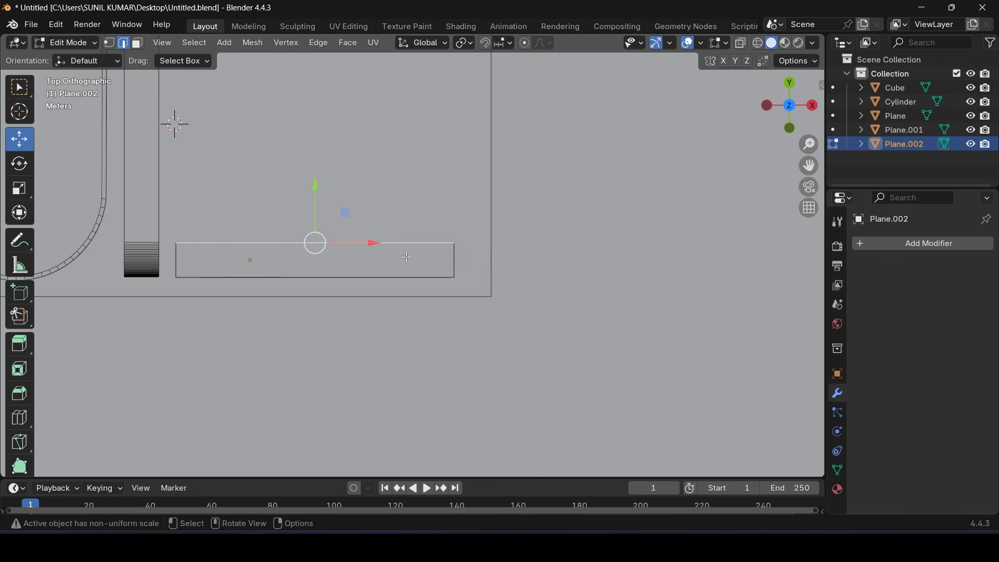
scroll(404, 249, up, 2)
key(ctrl+r)
click(405, 252)
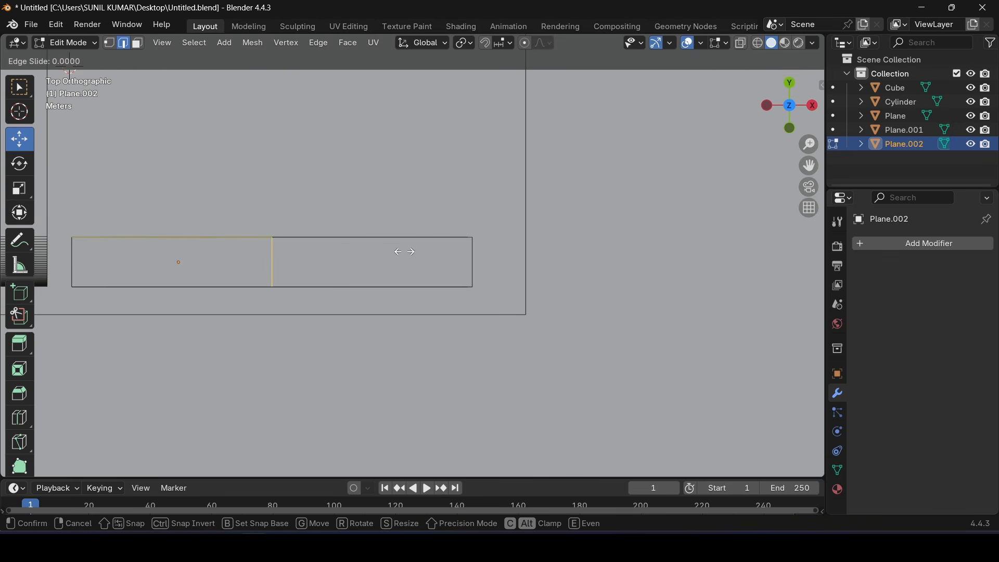
click(548, 266)
scroll(515, 245, up, 3)
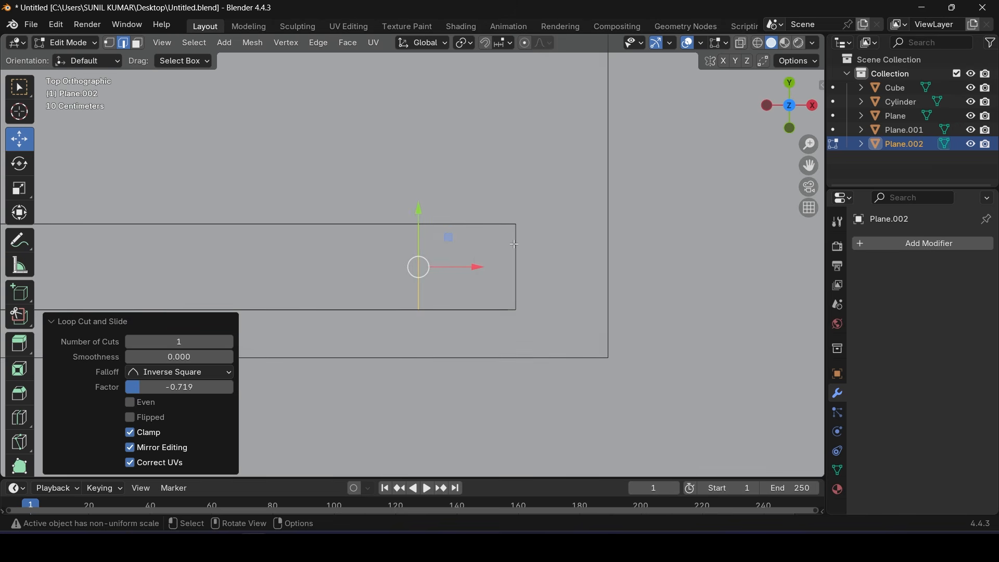
Extrude the inner long edge of the upper strip's short end segment about 16.3 m along Y toward the back wall
click(483, 223)
middle_drag(465, 237, 374, 192)
scroll(371, 198, down, 5)
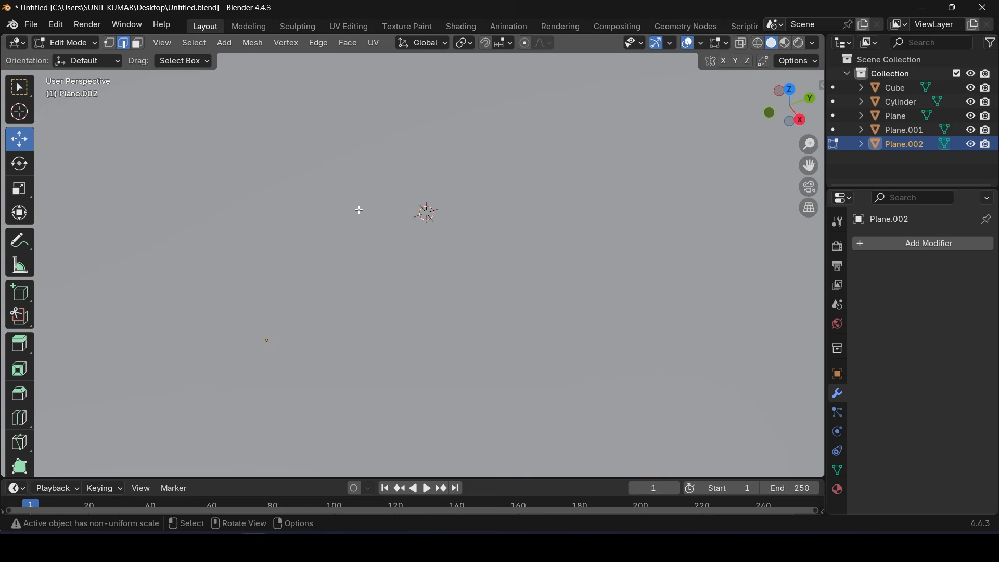
scroll(359, 210, up, 6)
middle_drag(499, 208, 469, 208)
scroll(442, 219, down, 4)
key(e)
click(423, 232)
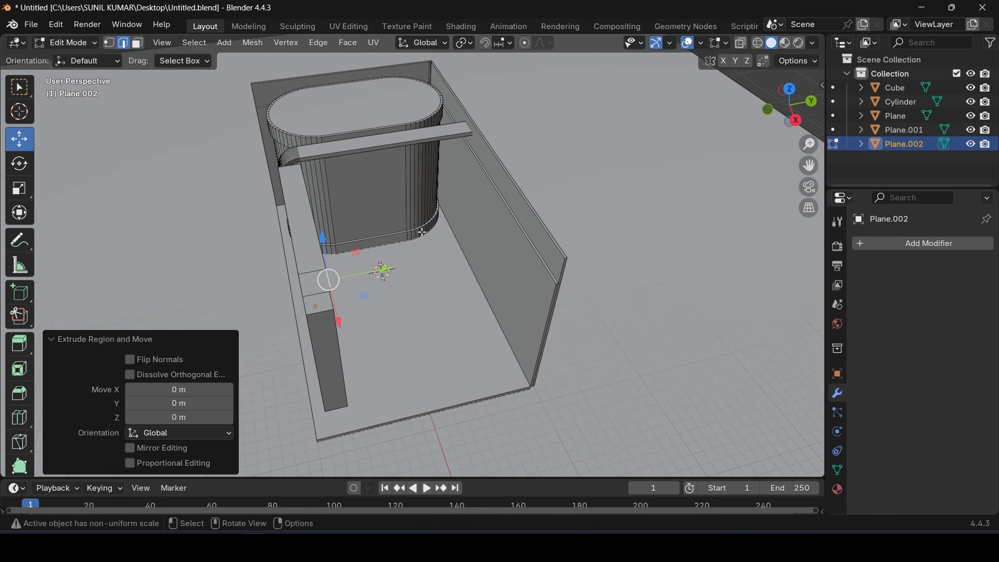
scroll(391, 274, up, 2)
drag(318, 290, 701, 255)
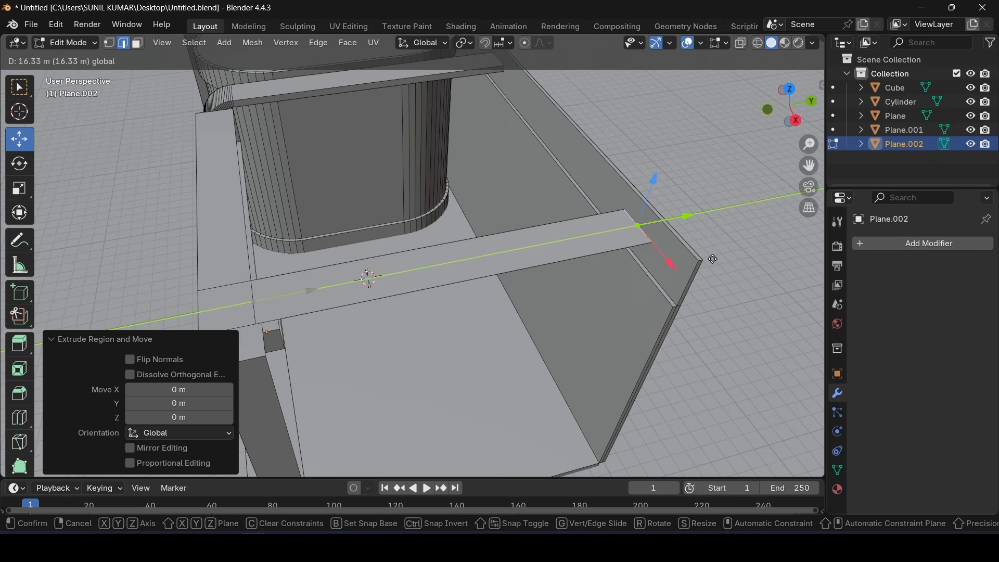
drag(714, 263, 715, 263)
Extrude the back-wall end edge of the overhead strip down about 7 m along Z and save the file
middle_drag(714, 263, 597, 267)
key(g)
right_click(598, 266)
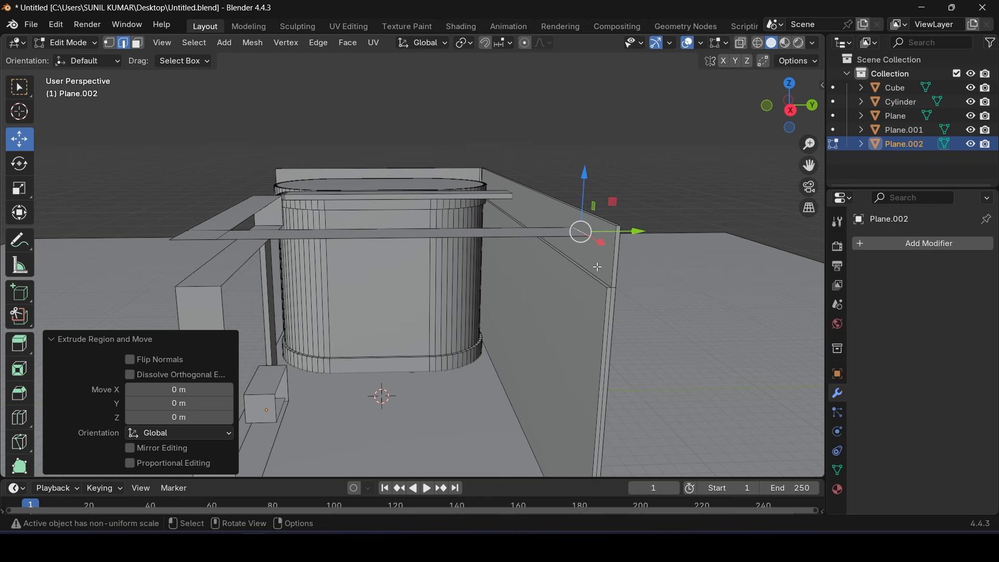
drag(591, 201, 580, 341)
middle_drag(453, 321, 465, 298)
key(ctrl+s)
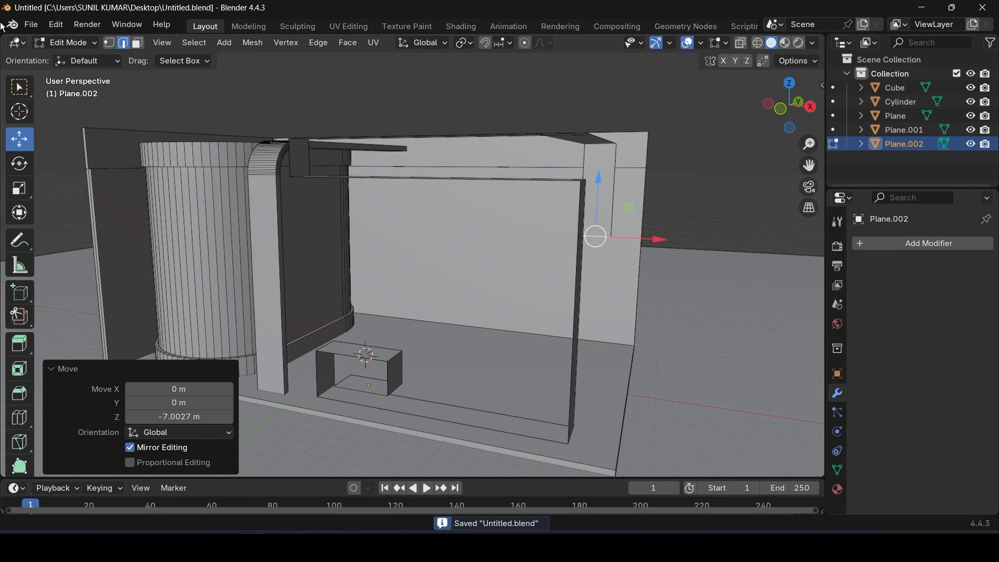
Switch the display frame to Object Mode and apply its scale
click(83, 43)
click(84, 58)
middle_drag(386, 130, 389, 183)
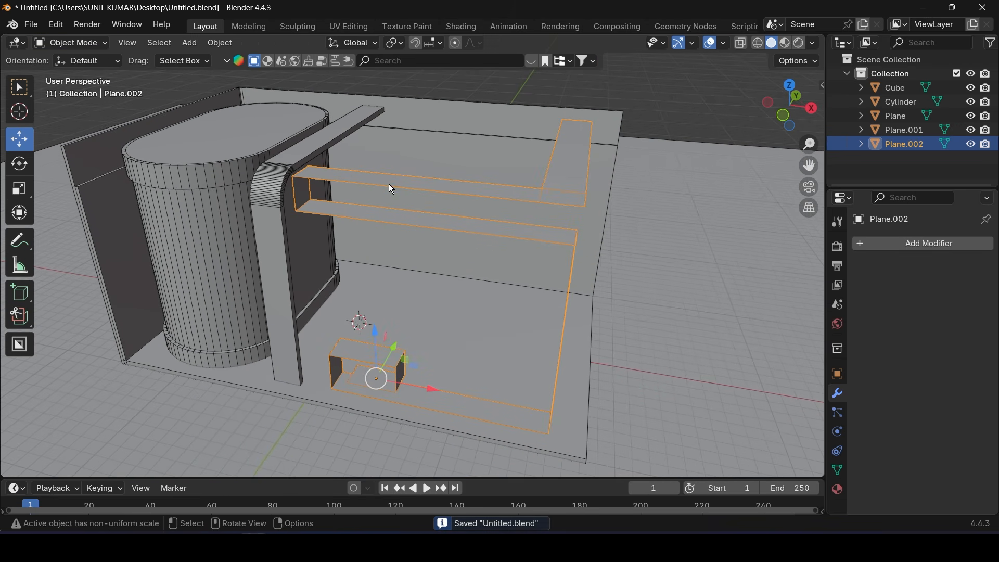
click(214, 45)
mouse_move(250, 115)
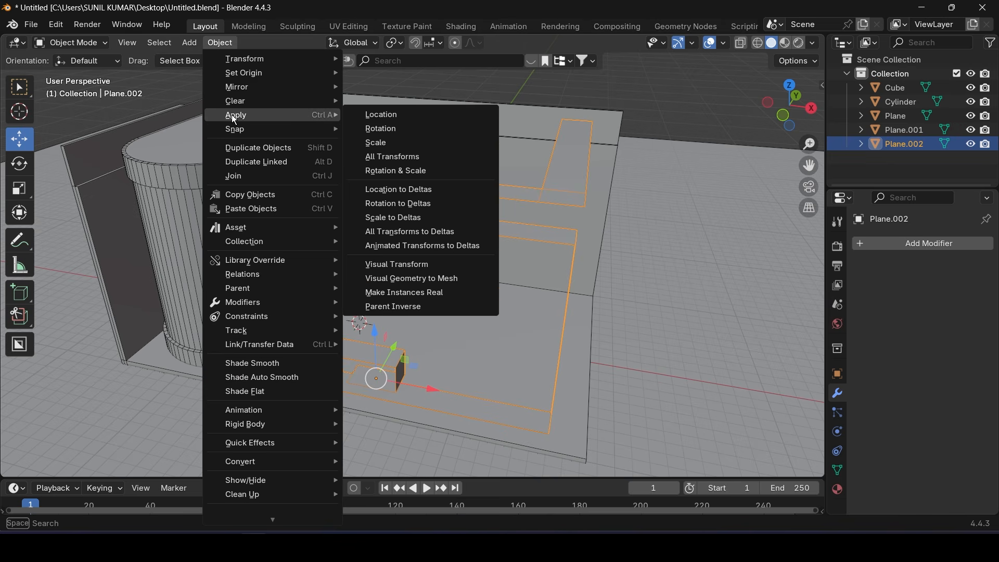
click(387, 143)
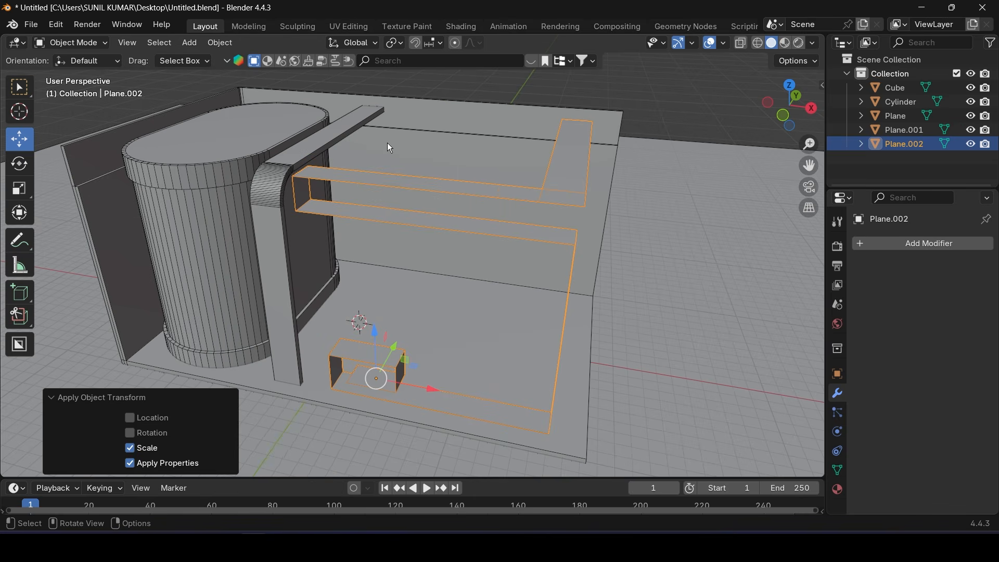
Select the crosswise corner edges of the display frame, including the small box loop and the back-wall end, and bevel them with 30 segments
scroll(406, 169, up, 1)
middle_drag(584, 182, 534, 186)
shift+middle_drag(534, 186, 405, 297)
scroll(481, 214, up, 4)
click(73, 43)
click(70, 74)
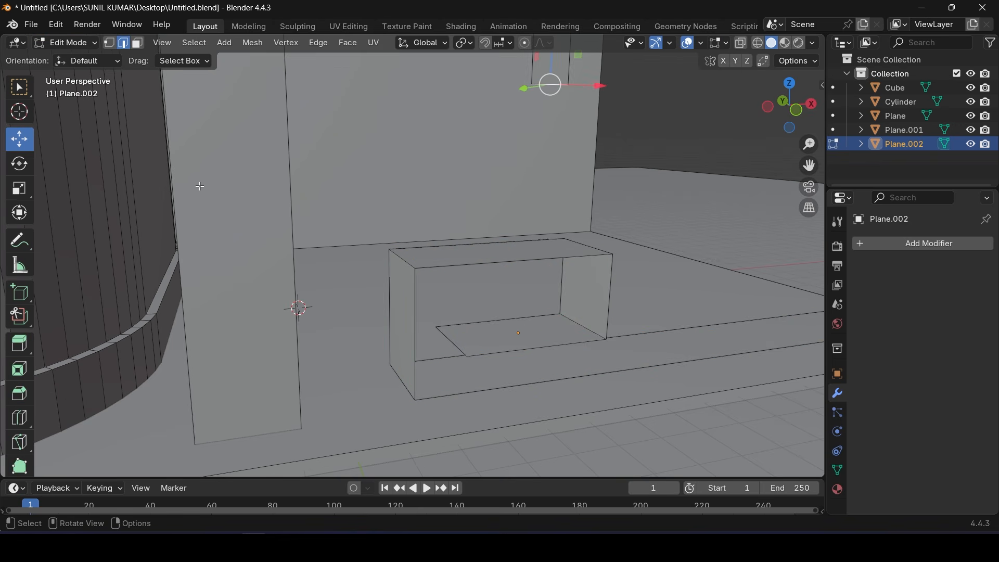
click(394, 253)
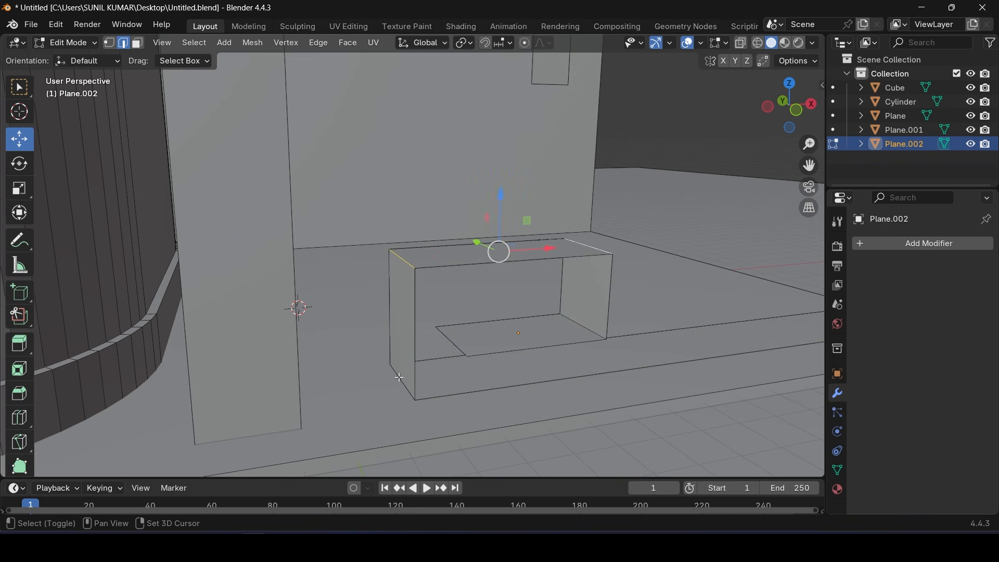
scroll(545, 354, down, 3)
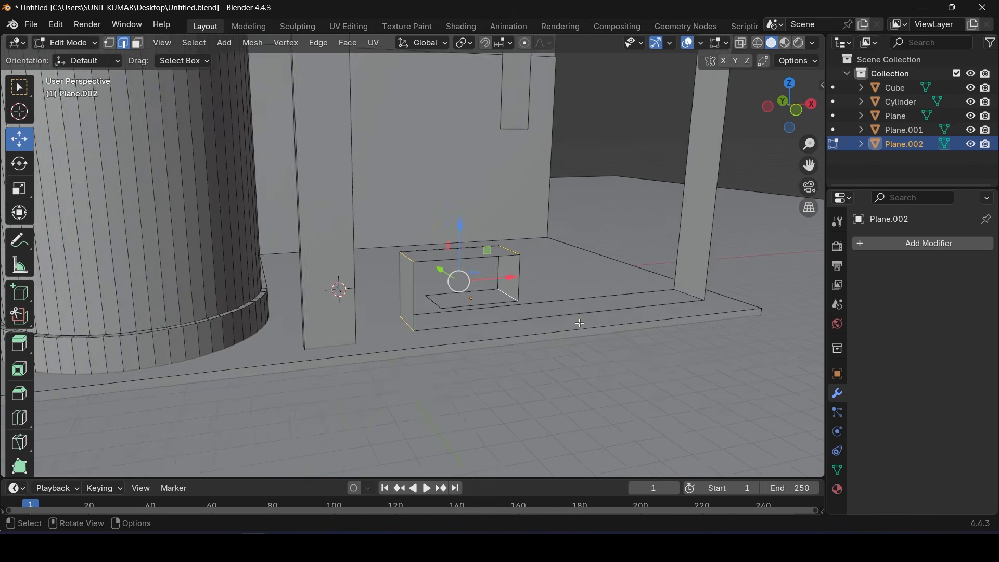
middle_drag(545, 354, 599, 329)
scroll(598, 187, up, 5)
middle_drag(598, 187, 581, 318)
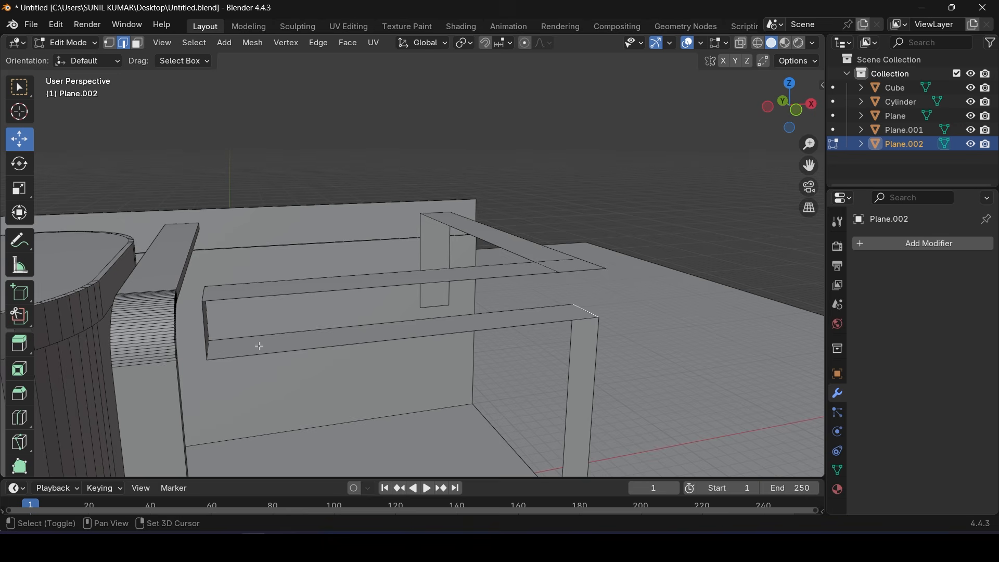
middle_drag(260, 347, 204, 355)
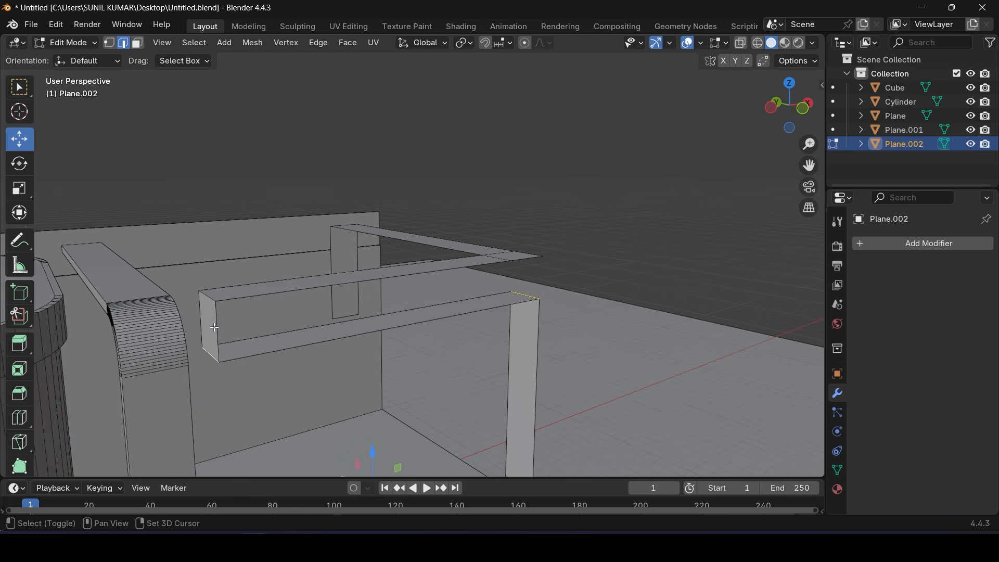
shift+click(210, 296)
scroll(523, 259, up, 2)
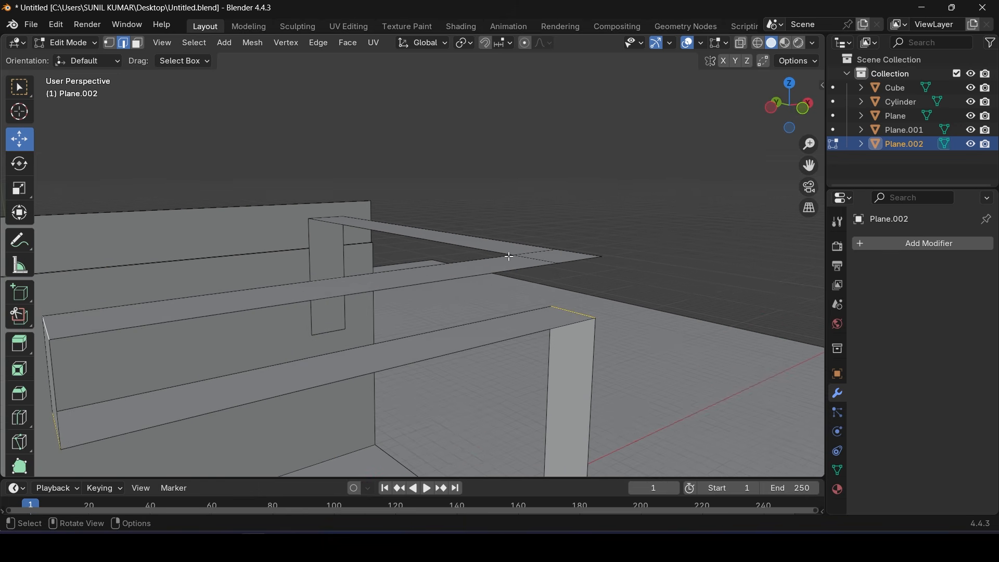
middle_drag(523, 259, 409, 201)
scroll(409, 223, up, 2)
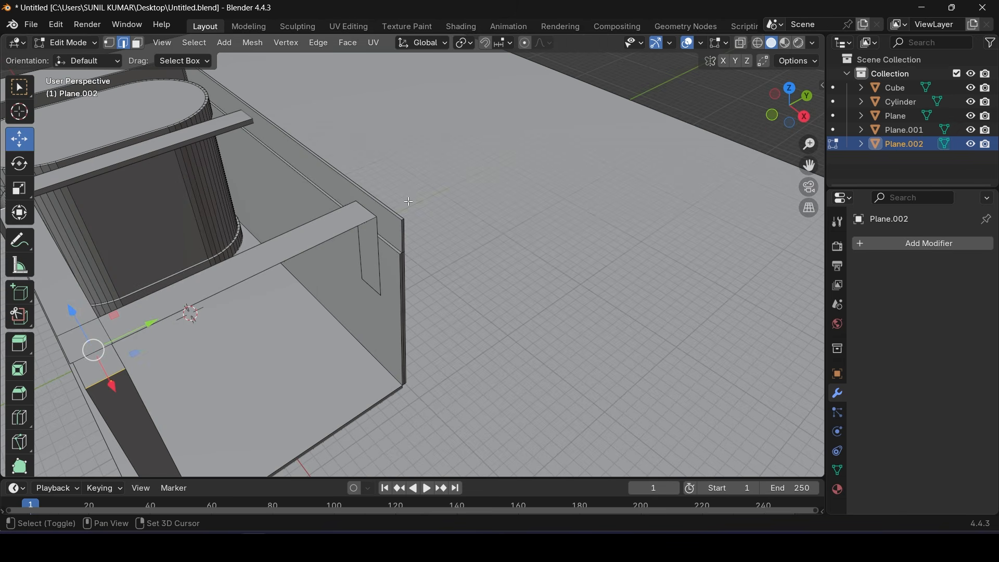
shift+click(366, 210)
shift+middle_drag(366, 229, 588, 229)
mouse_move(562, 291)
middle_down()
mouse_move(602, 272)
mouse_move(553, 283)
middle_up()
key(ctrl+b)
click(553, 284)
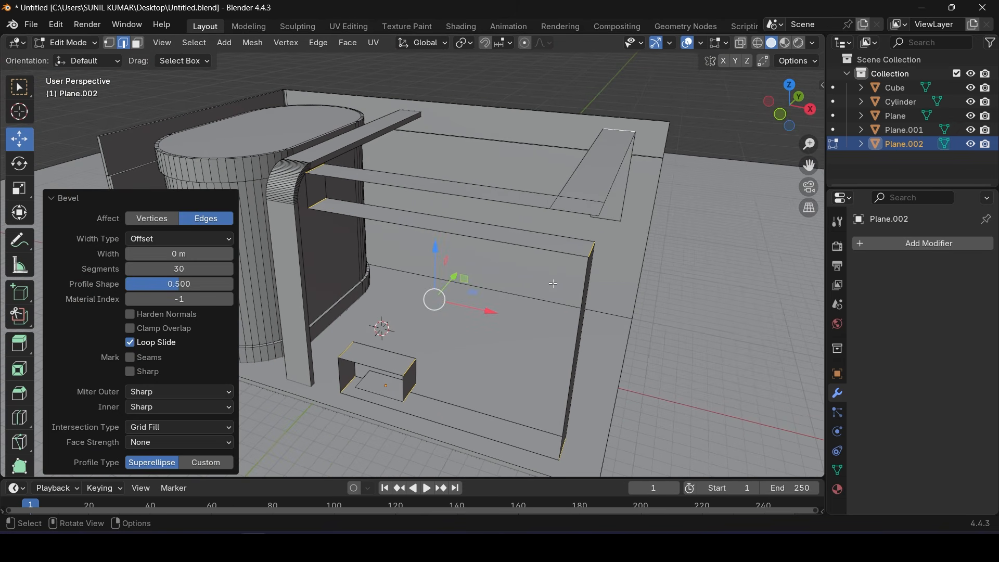
Set the width of the frame's corner edge bevel to 0.75 m
mouse_move(504, 254)
middle_down()
mouse_move(468, 247)
mouse_move(488, 254)
middle_up()
scroll(468, 247, up, 2)
drag(167, 254, 218, 253)
middle_drag(411, 344, 497, 295)
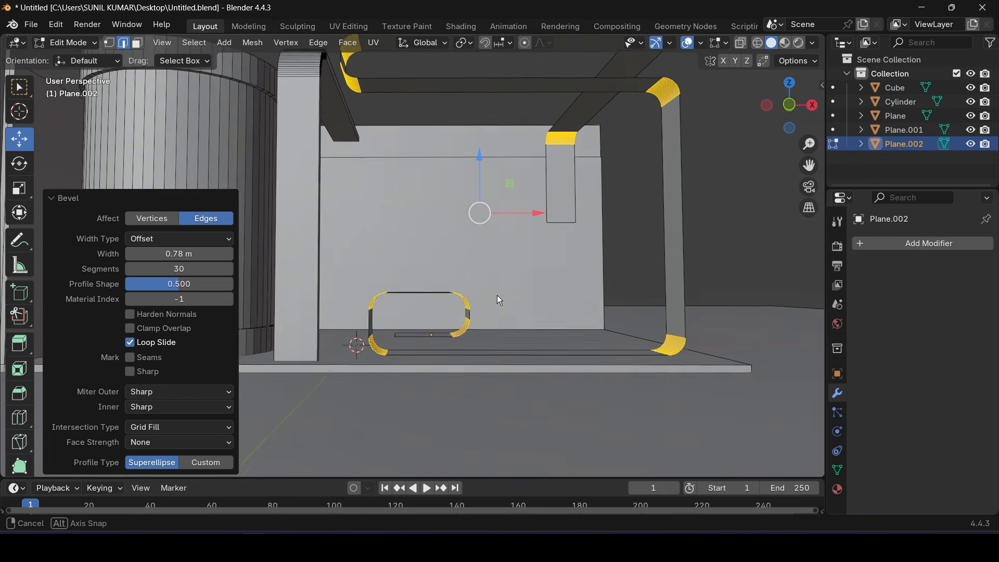
click(182, 254)
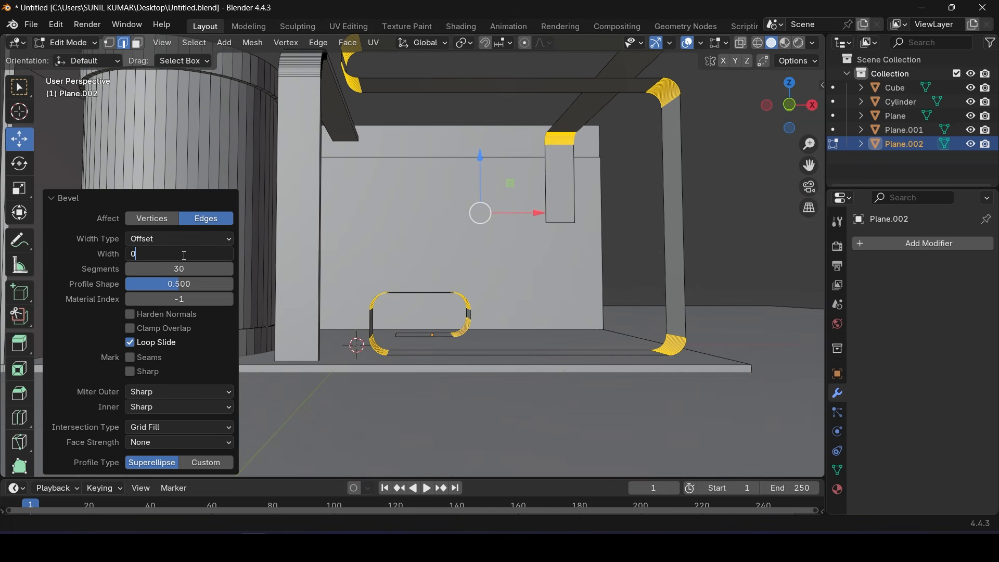
text(0.75)
key(Return)
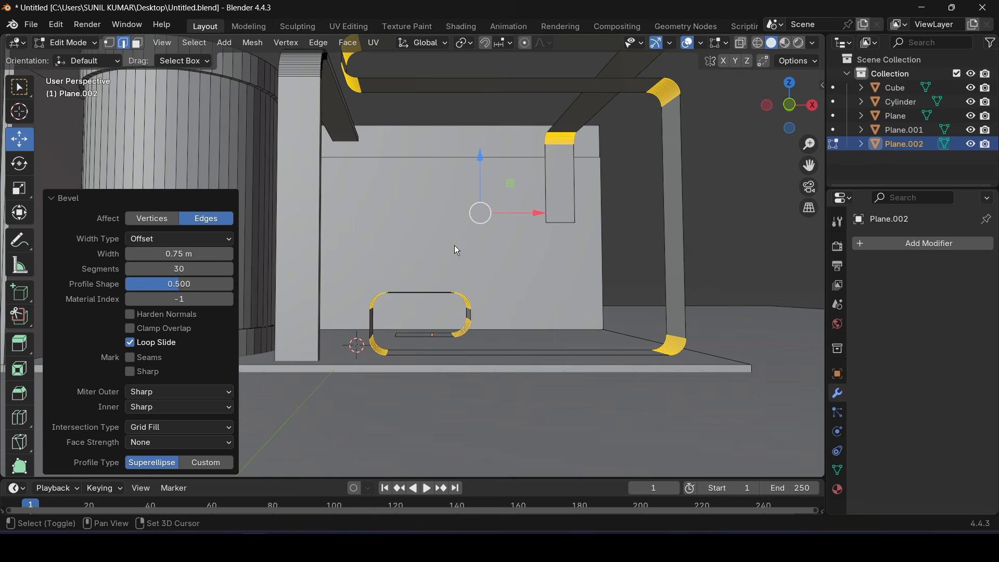
Add a Solidify modifier to the display frame in Object Mode and set its thickness to -0.3 m
middle_drag(455, 245, 515, 312)
scroll(521, 319, up, 3)
shift+middle_drag(579, 330, 528, 319)
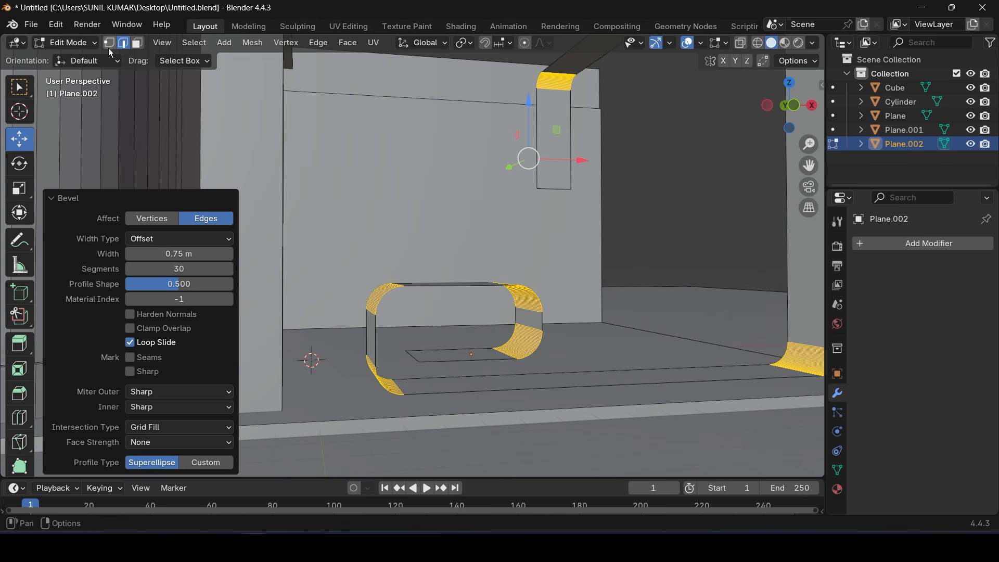
click(65, 43)
click(79, 58)
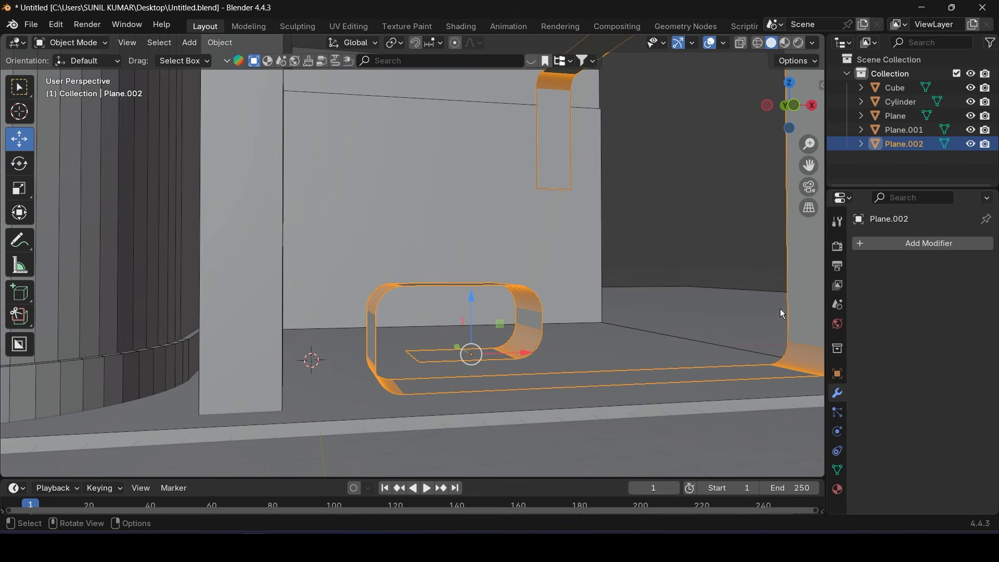
click(894, 240)
mouse_move(879, 239)
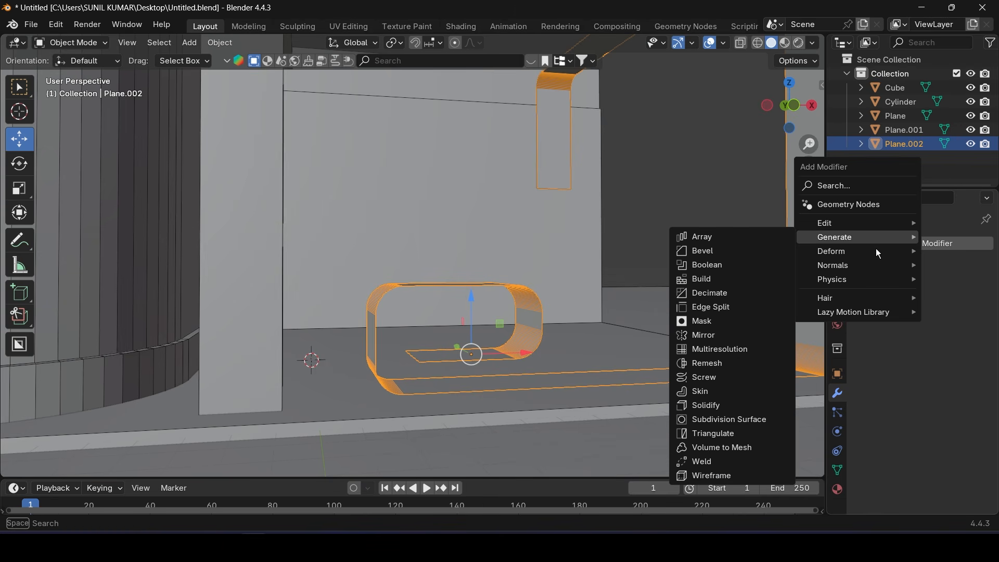
click(721, 405)
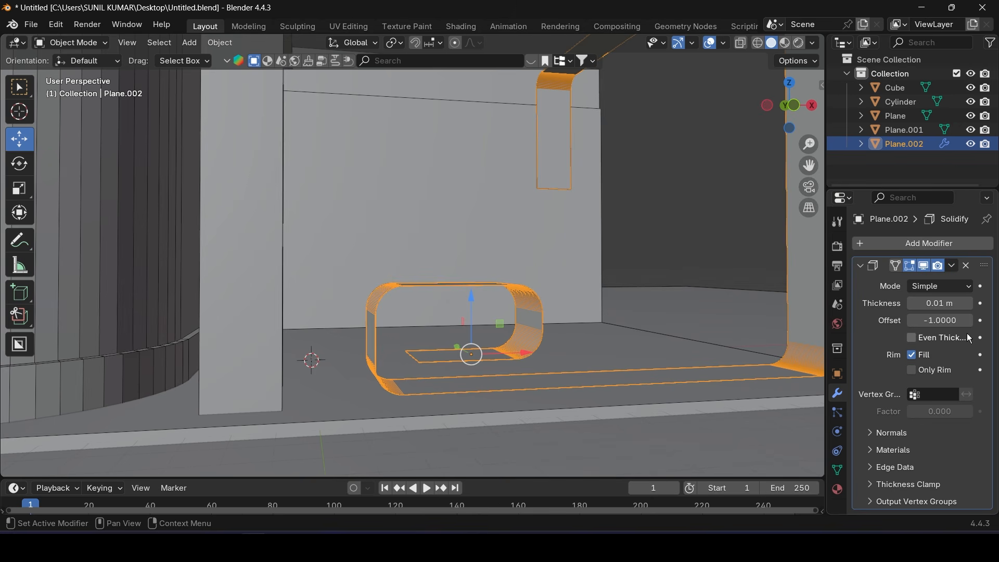
mouse_move(942, 306)
mouse_down()
mouse_move(952, 306)
mouse_move(913, 306)
mouse_move(942, 305)
mouse_up()
click(942, 306)
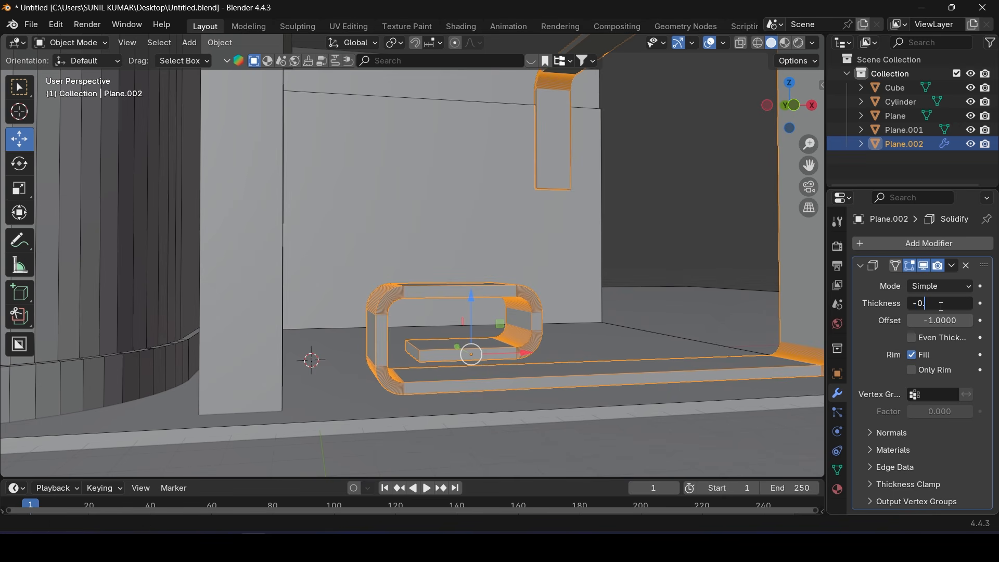
text(-0.3)
key(Return)
Inspect the square corner of the thickened upper strip and remove the Solidify modifier from the display frame
middle_drag(625, 343, 484, 315)
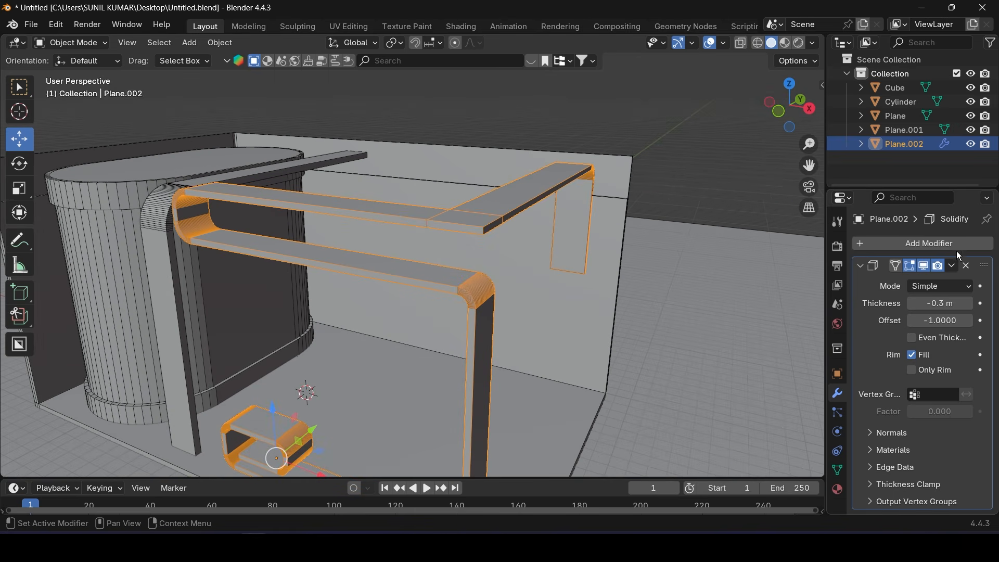
click(953, 265)
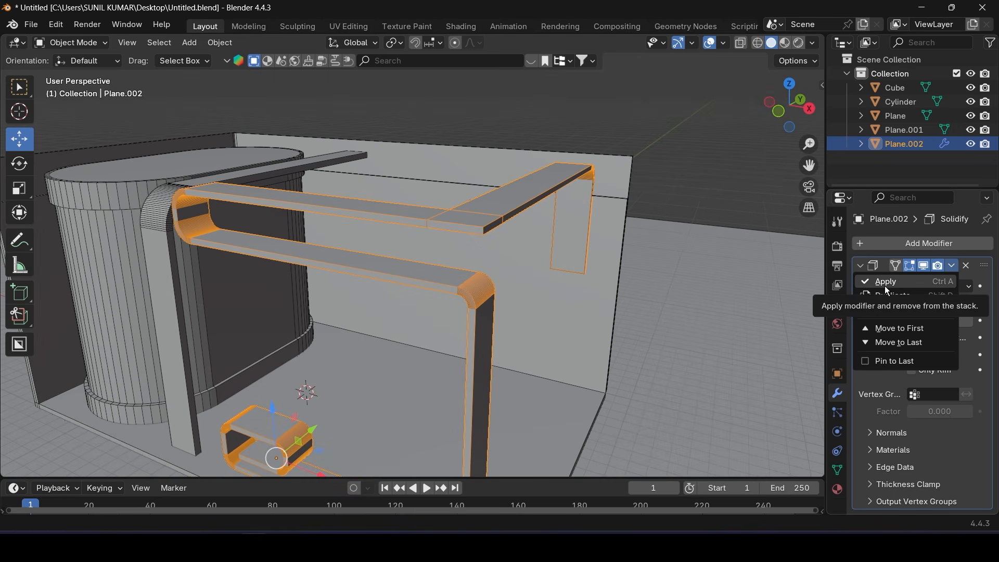
scroll(488, 253, up, 5)
middle_drag(544, 236, 516, 236)
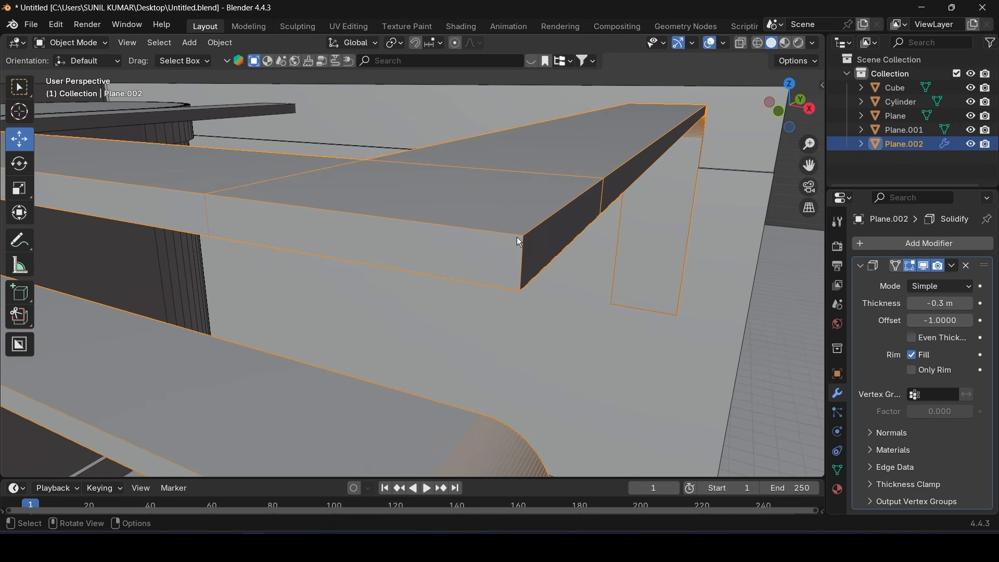
click(968, 265)
scroll(461, 273, down, 4)
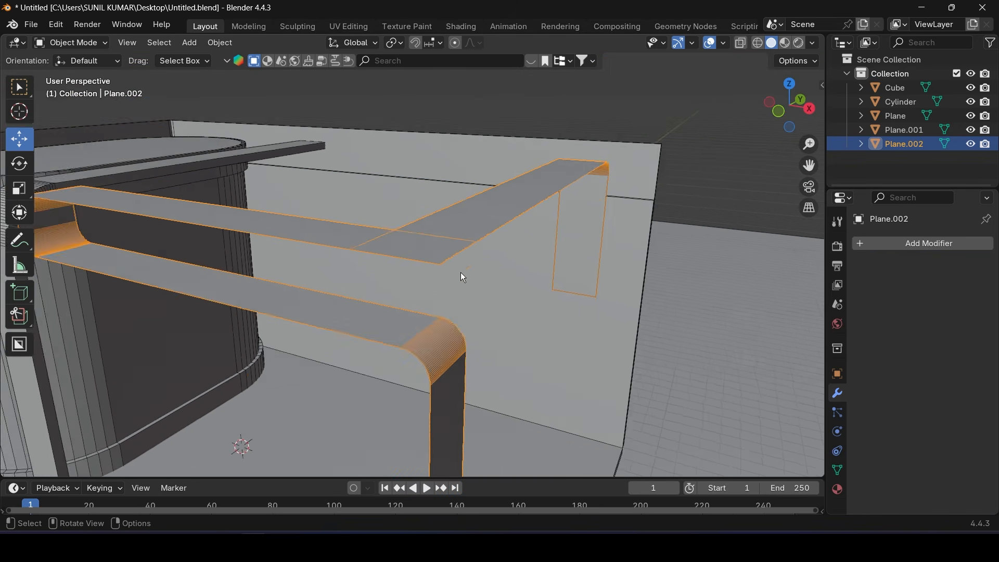
Select the inner and outer corner vertices where the upper strip turns toward the back wall and start a 30-segment bevel on them
middle_drag(462, 276, 462, 203)
click(73, 43)
click(81, 73)
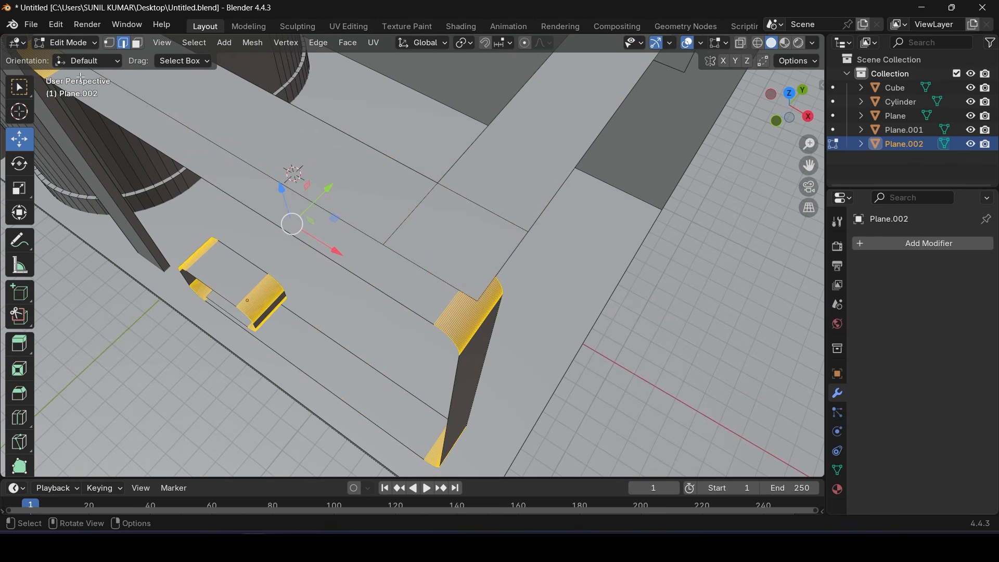
click(110, 42)
shift+middle_drag(416, 177, 401, 237)
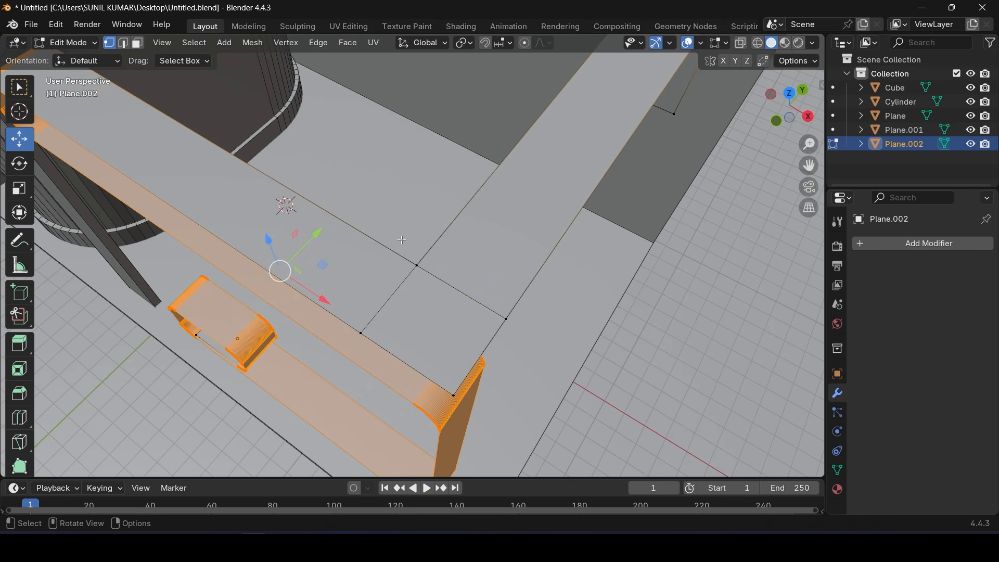
click(418, 266)
middle_drag(474, 391, 449, 353)
shift+click(457, 387)
scroll(448, 359, up, 2)
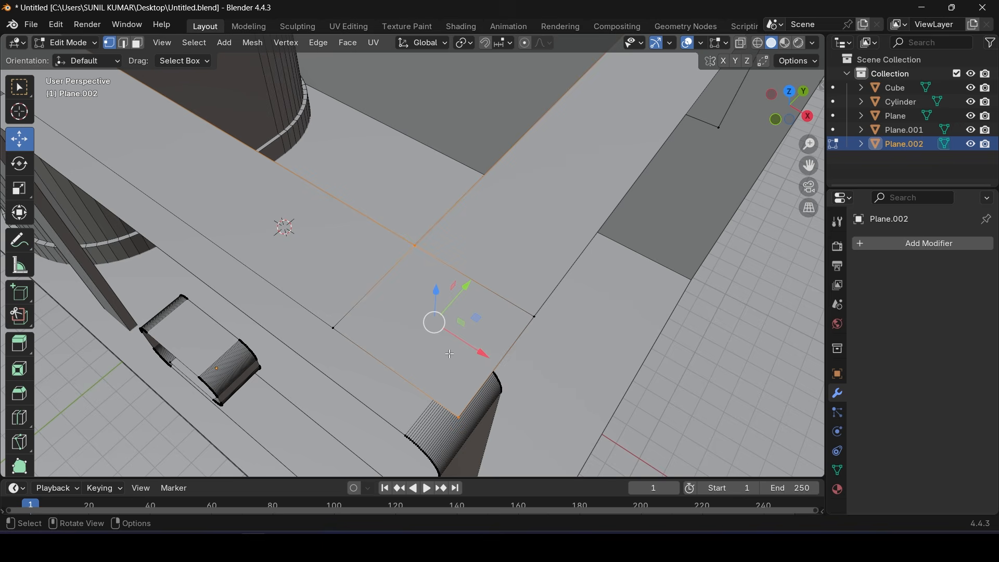
key(ctrl+b)
click(450, 354)
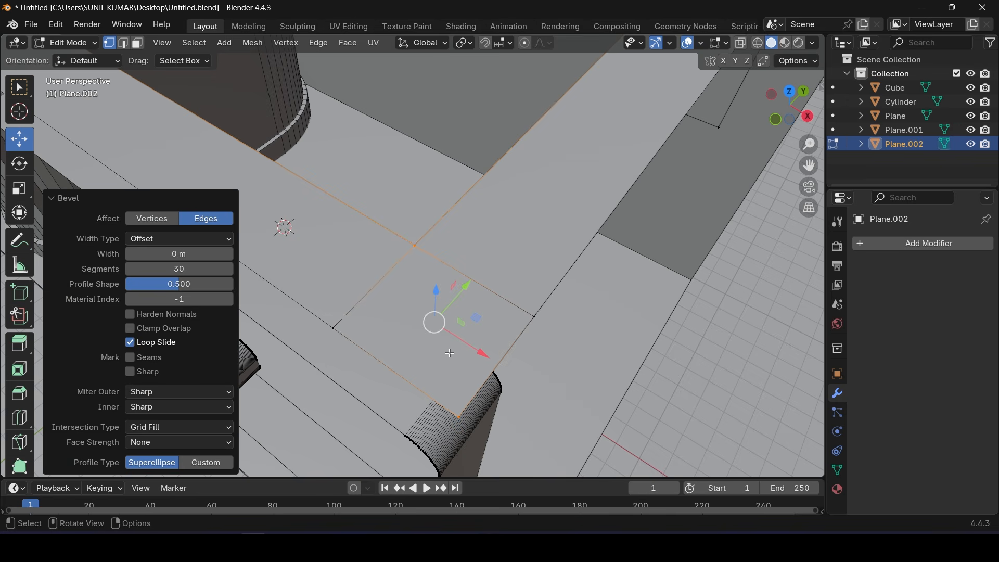
Make the upper strip's corner bevel affect vertices and set its width to 0.75 m
click(157, 219)
drag(179, 254, 199, 254)
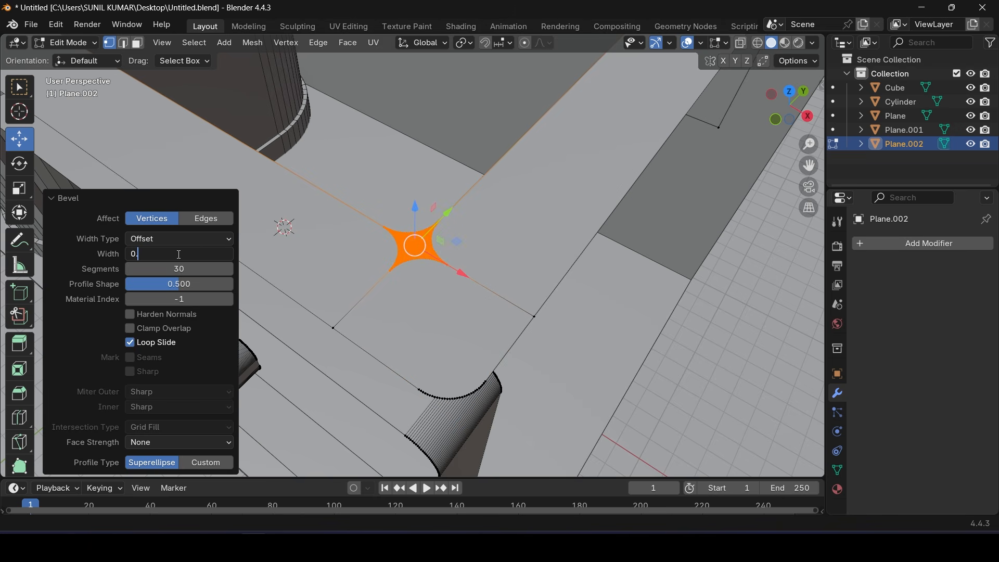
key(Return)
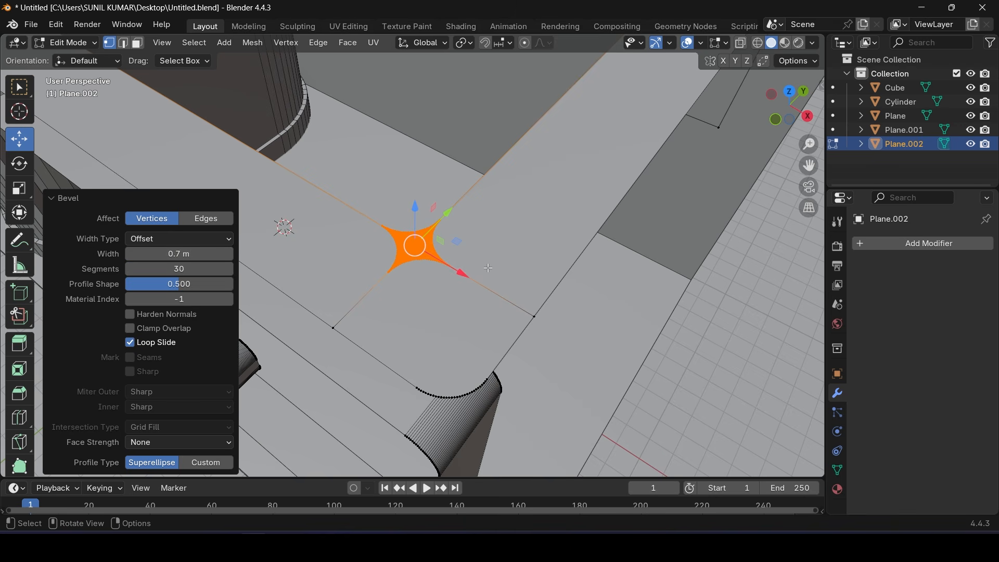
middle_drag(515, 245, 480, 308)
click(208, 255)
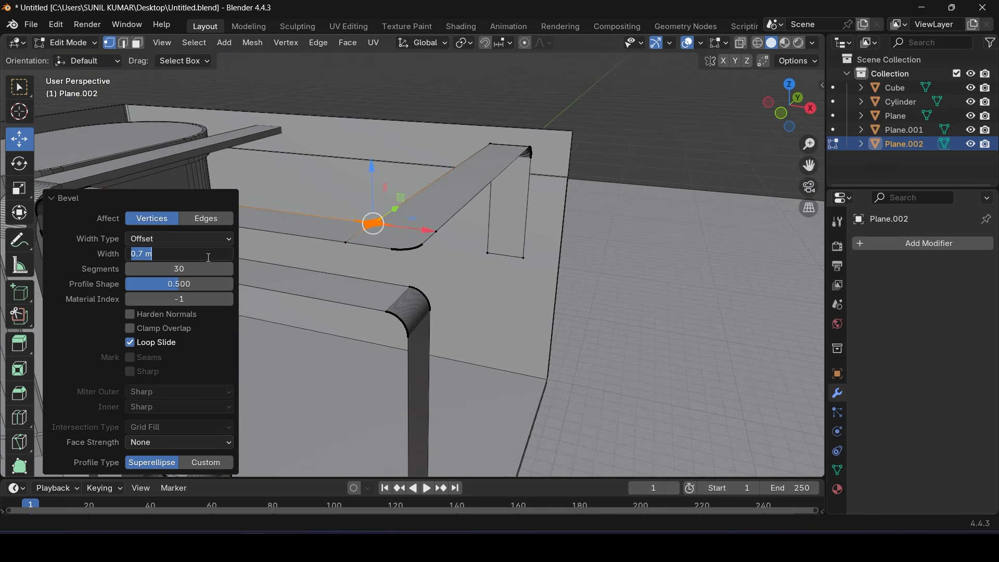
key(Return)
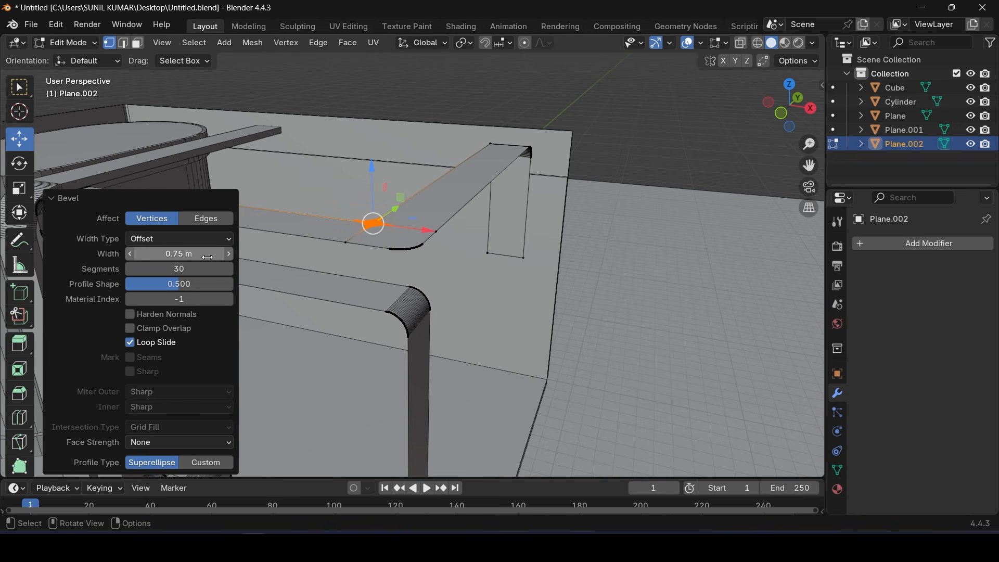
Return to Object Mode, add a Solidify modifier to the display frame and set its thickness to 0.35 m
click(68, 42)
click(80, 58)
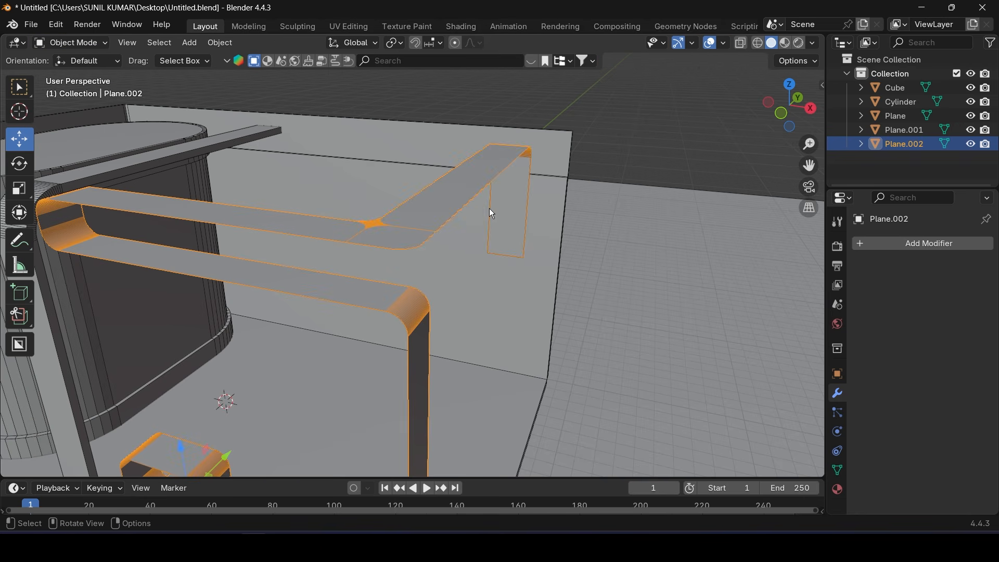
click(908, 243)
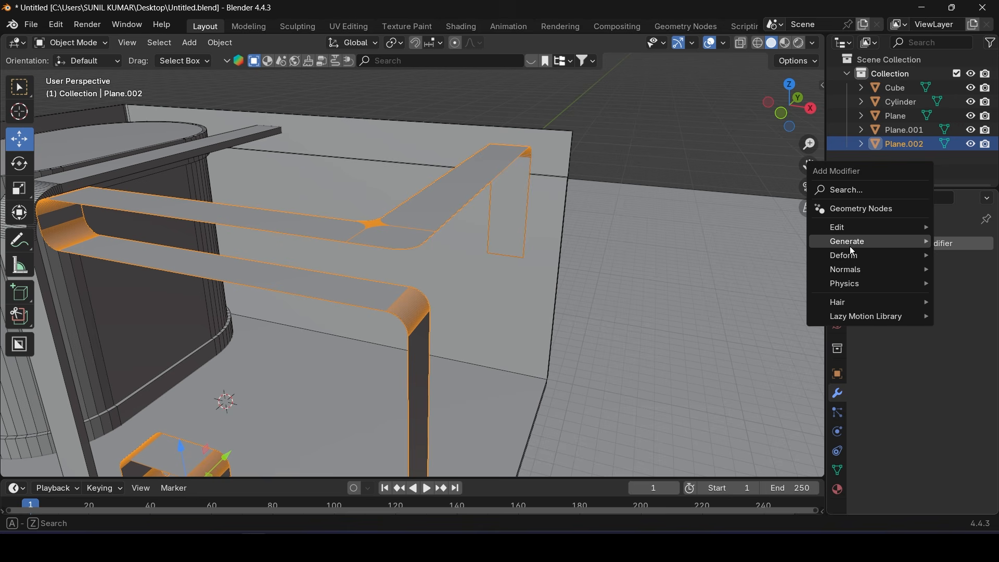
mouse_move(849, 243)
click(739, 410)
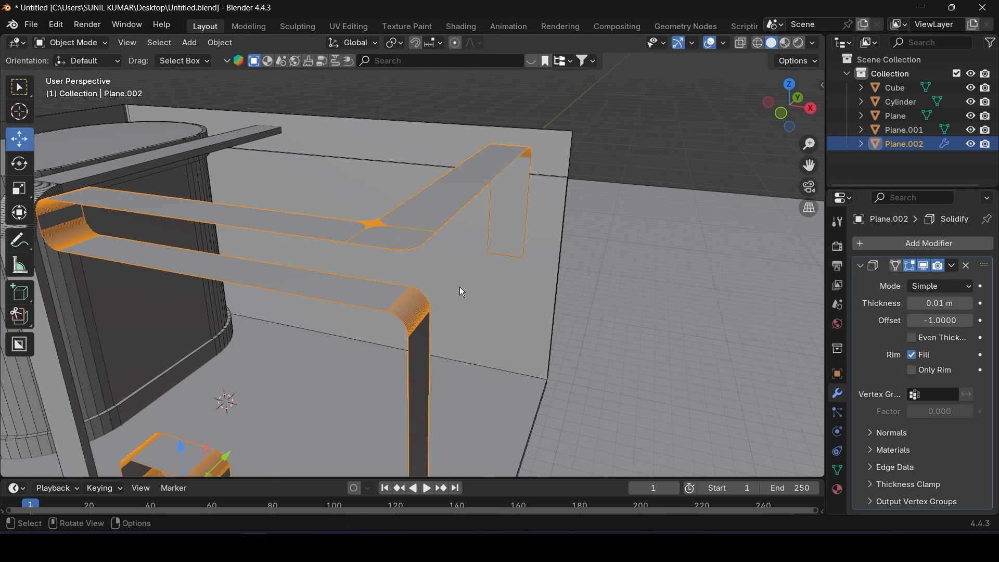
shift+middle_drag(460, 286, 571, 281)
drag(941, 303, 972, 303)
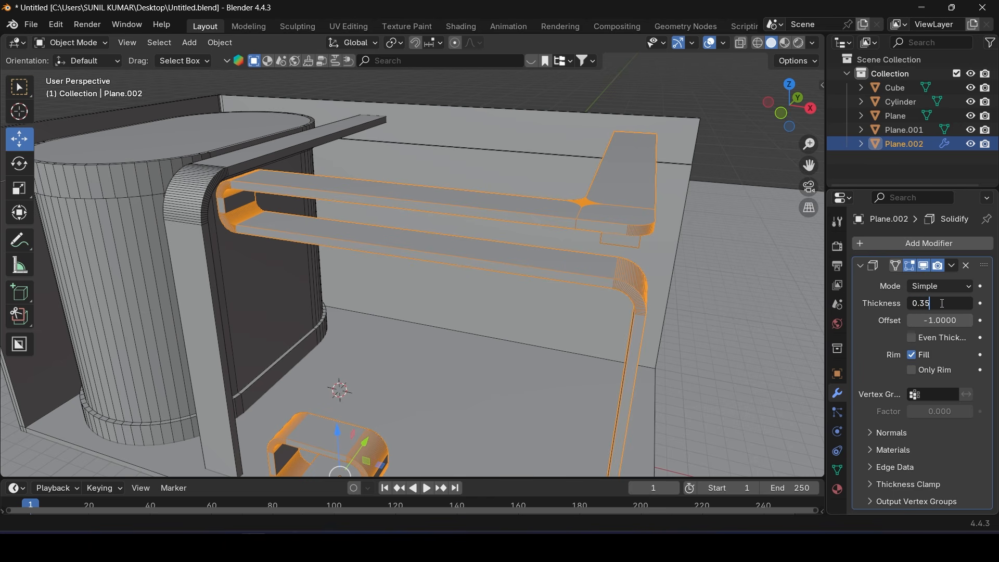
key(Return)
Try applying the Solidify modifier to the display frame, and undo it
middle_drag(657, 295, 562, 347)
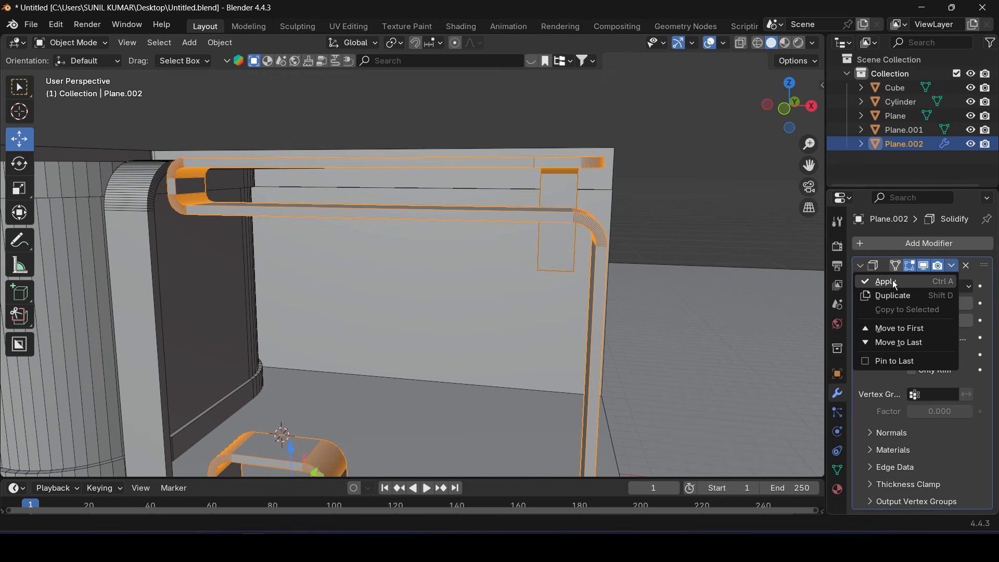
click(892, 281)
mouse_move(399, 200)
middle_down()
mouse_move(444, 197)
mouse_move(394, 207)
middle_up()
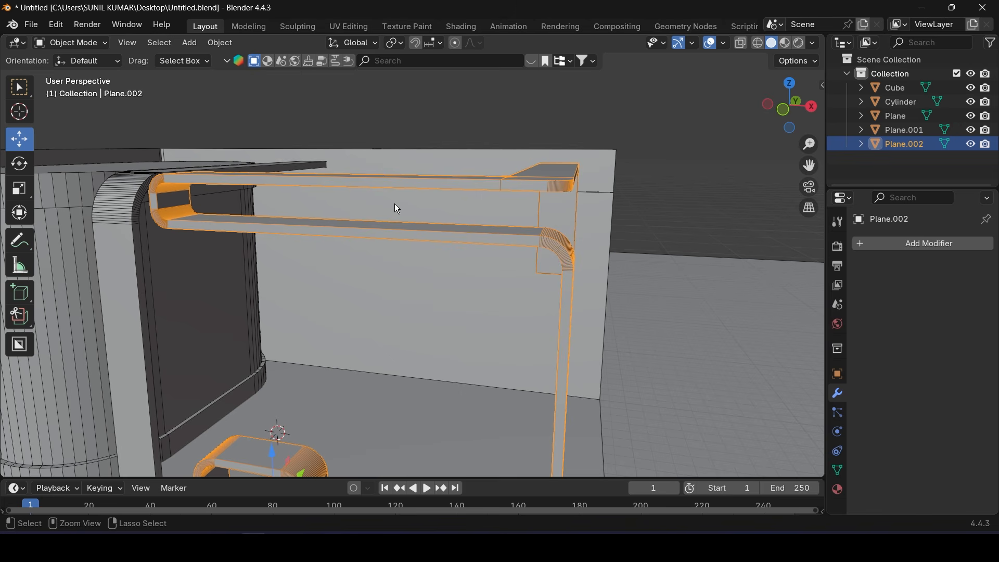
key(ctrl+z)
Apply the display frame's Solidify modifier with a thickness of 0.3 m and save the file
click(934, 304)
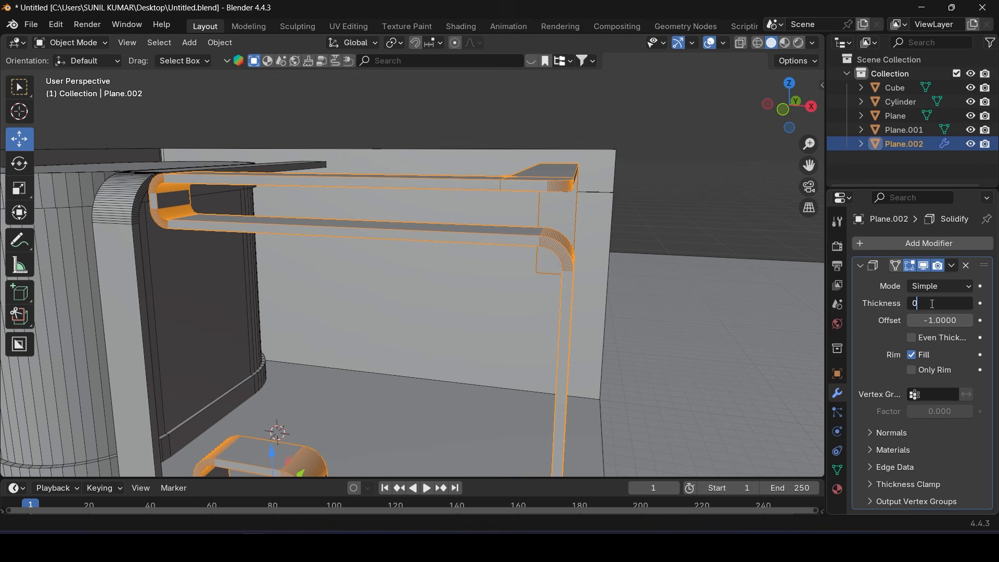
text(0.3)
key(Return)
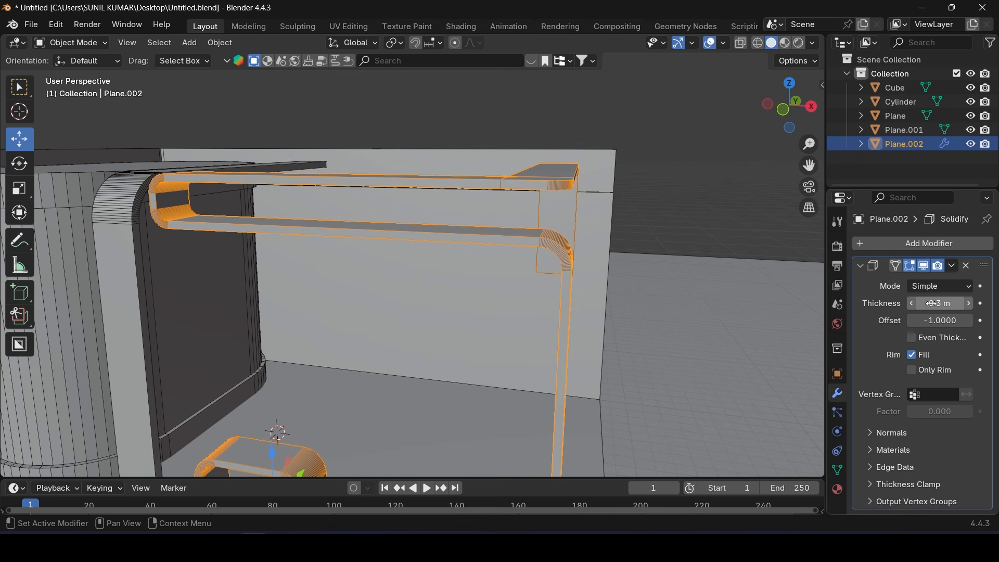
middle_drag(495, 305, 547, 276)
click(955, 267)
click(914, 281)
click(652, 183)
key(ctrl+s)
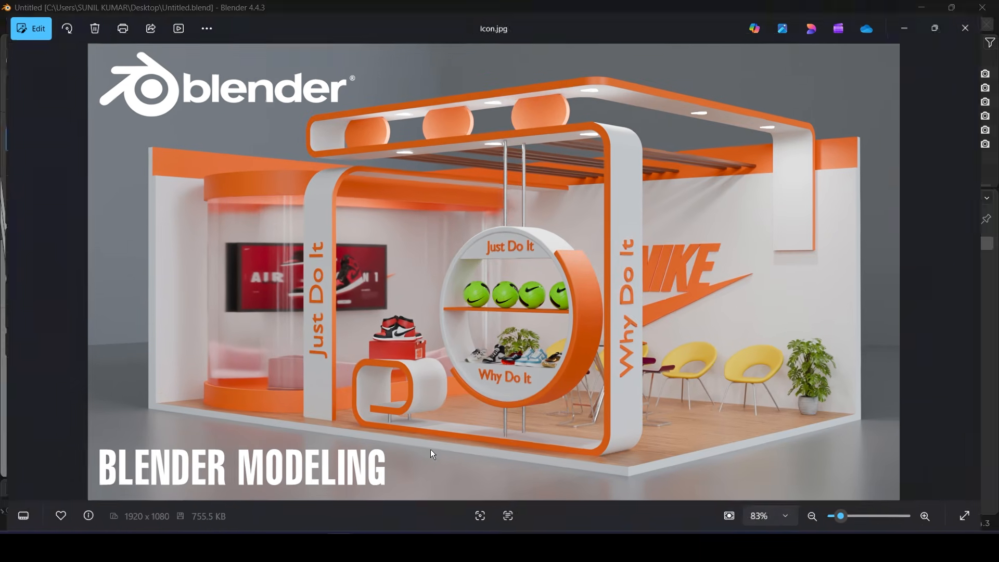
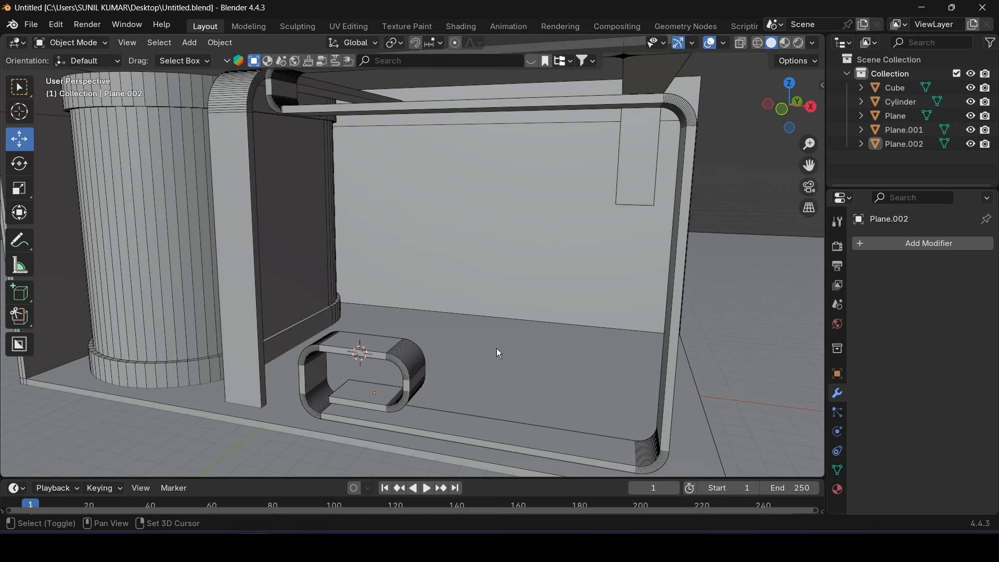
Add a mesh cylinder with 128 vertices for the round display shelf
middle_drag(499, 353, 445, 350)
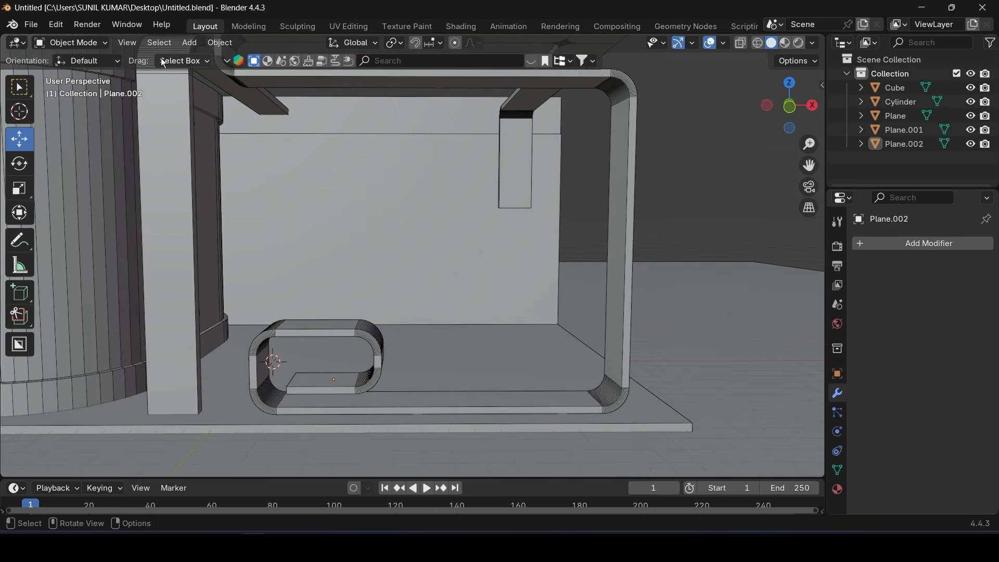
click(191, 45)
mouse_move(250, 59)
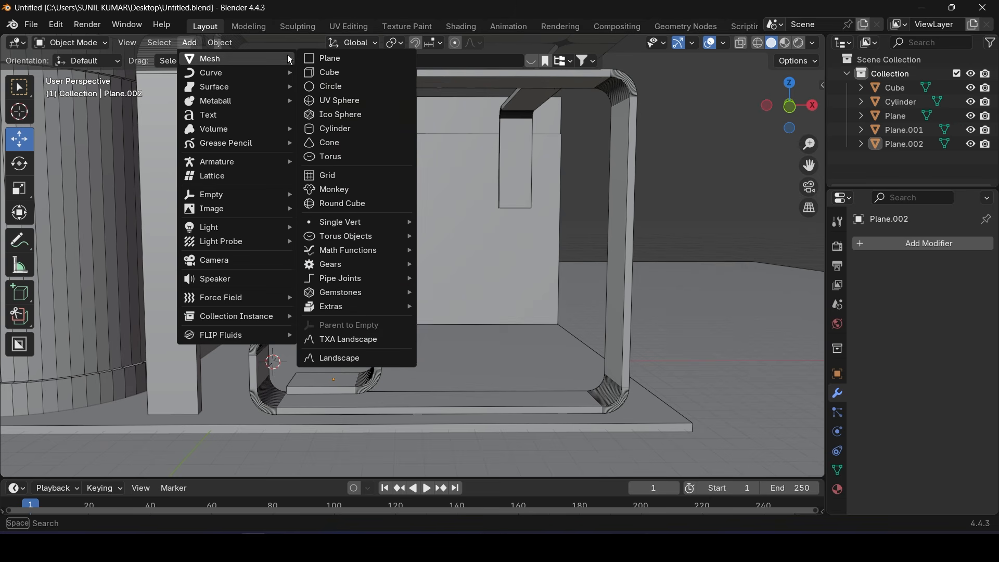
click(347, 134)
mouse_move(230, 271)
middle_down()
mouse_move(324, 258)
mouse_move(222, 290)
middle_up()
click(195, 305)
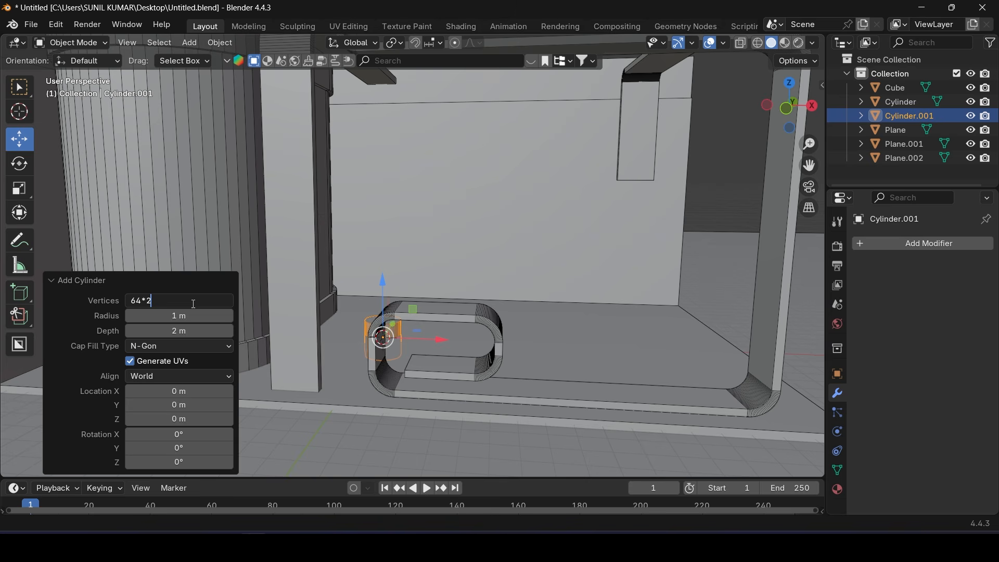
text(*2)
key(Return)
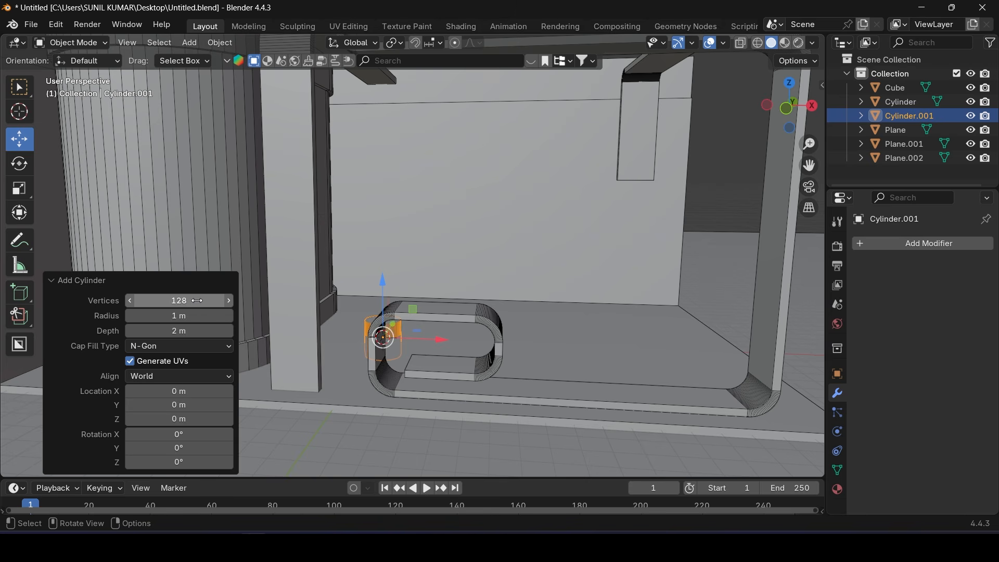
Set the new cylinder's radius to 4 m and its depth to 1 m
drag(198, 315, 323, 323)
click(176, 317)
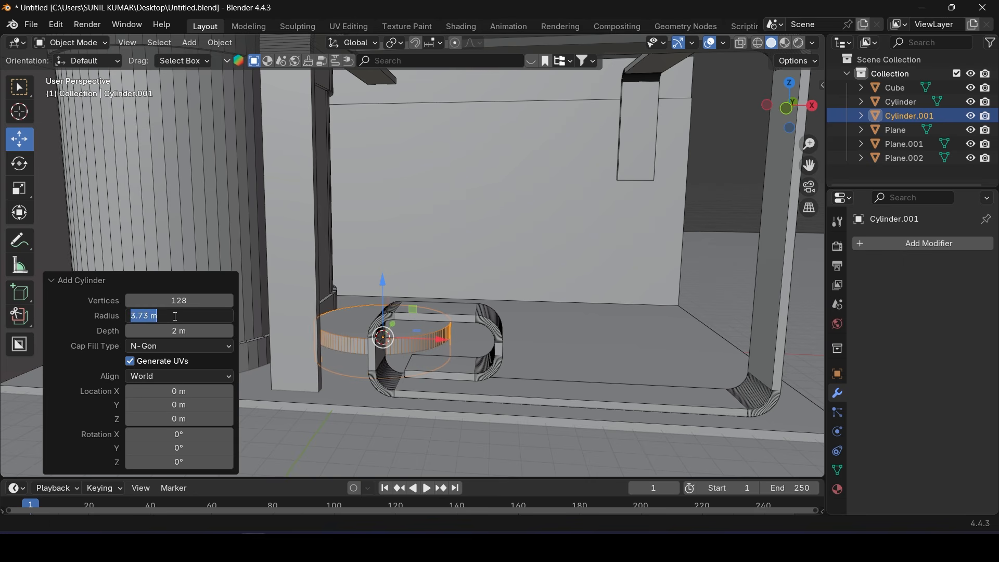
text(4)
key(Return)
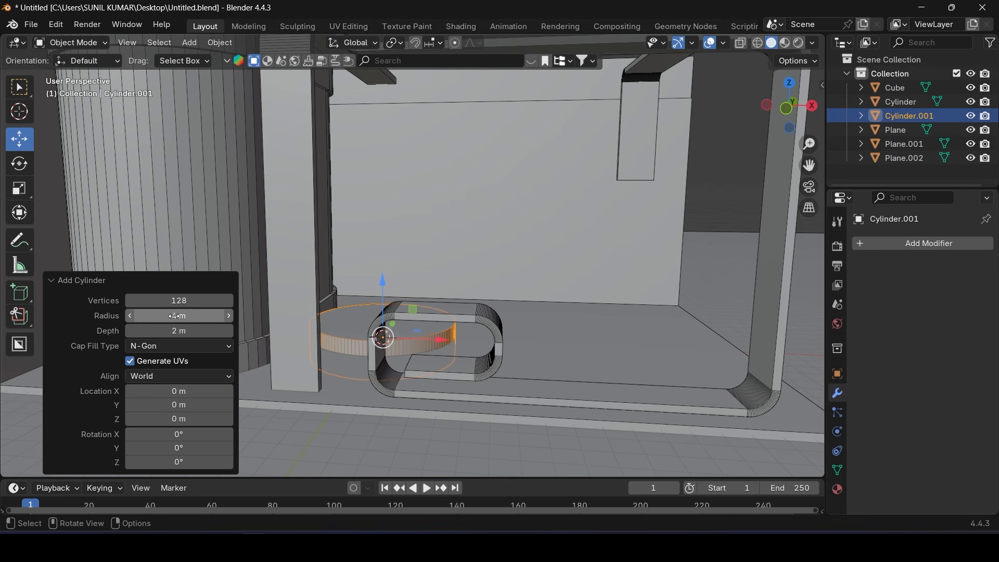
click(181, 333)
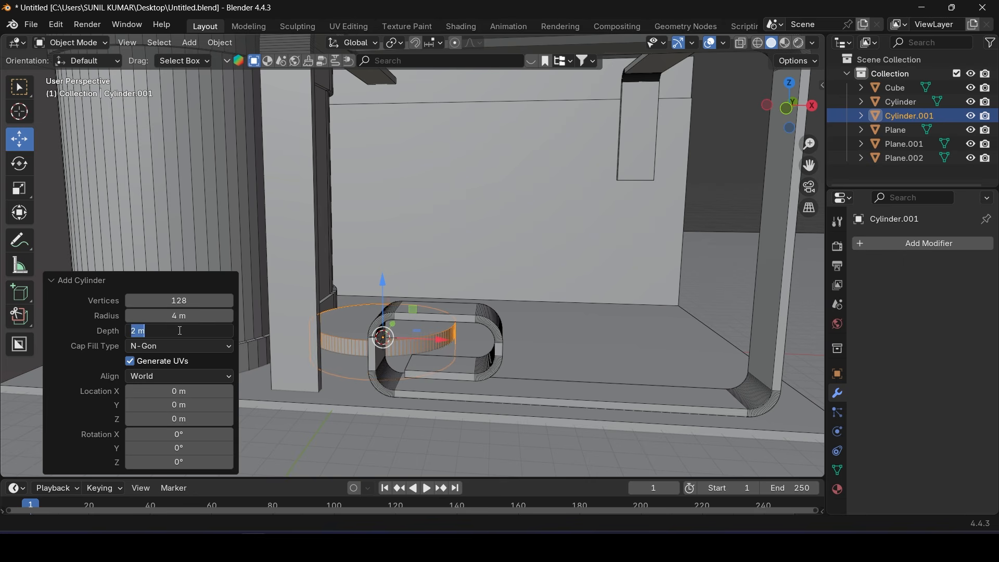
text(1)
key(Return)
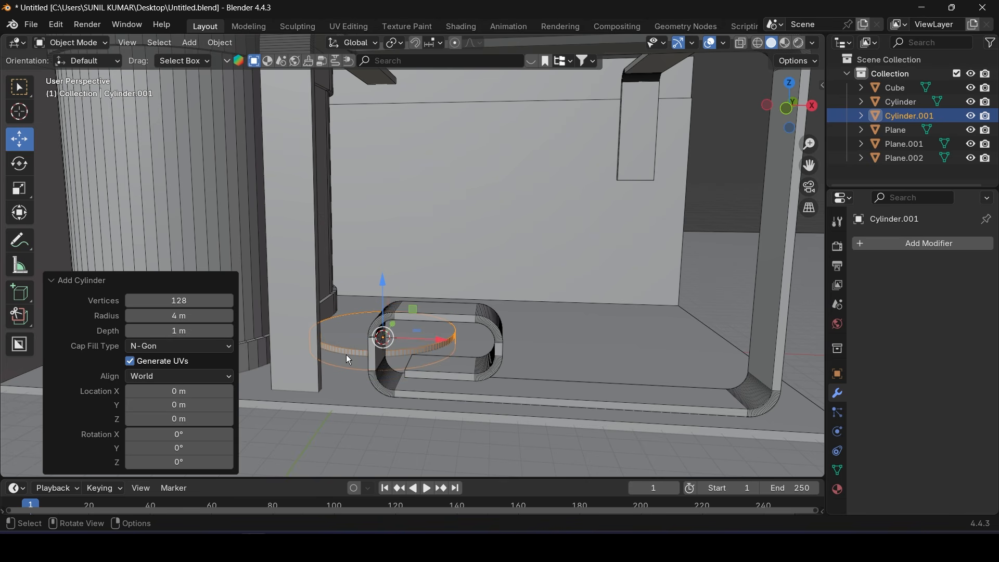
Rotate the cylinder 90° about X and move it about 10.91 m along X and 7.24 m along Z, into the display frame's opening
click(191, 435)
text(90)
key(Return)
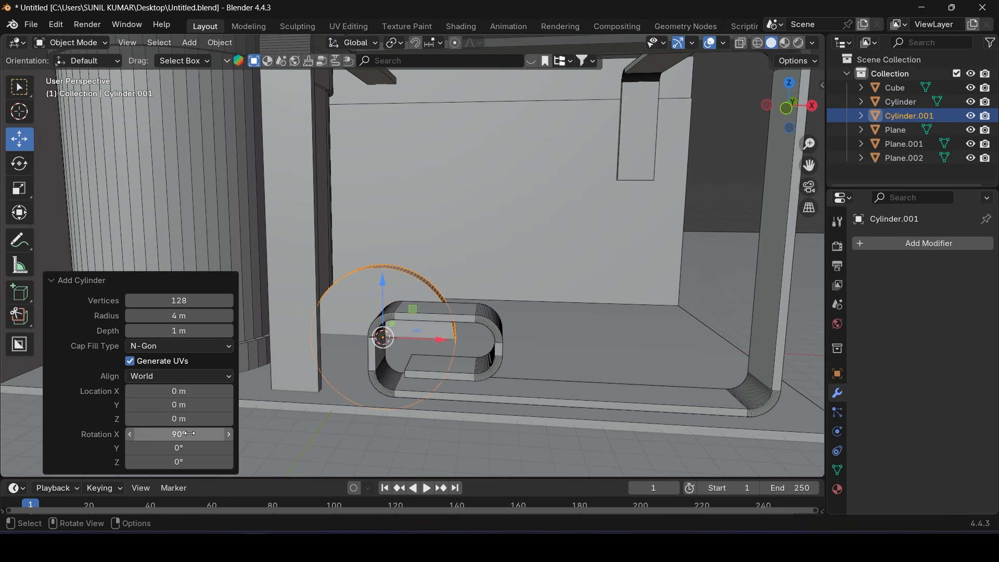
key(KP_1)
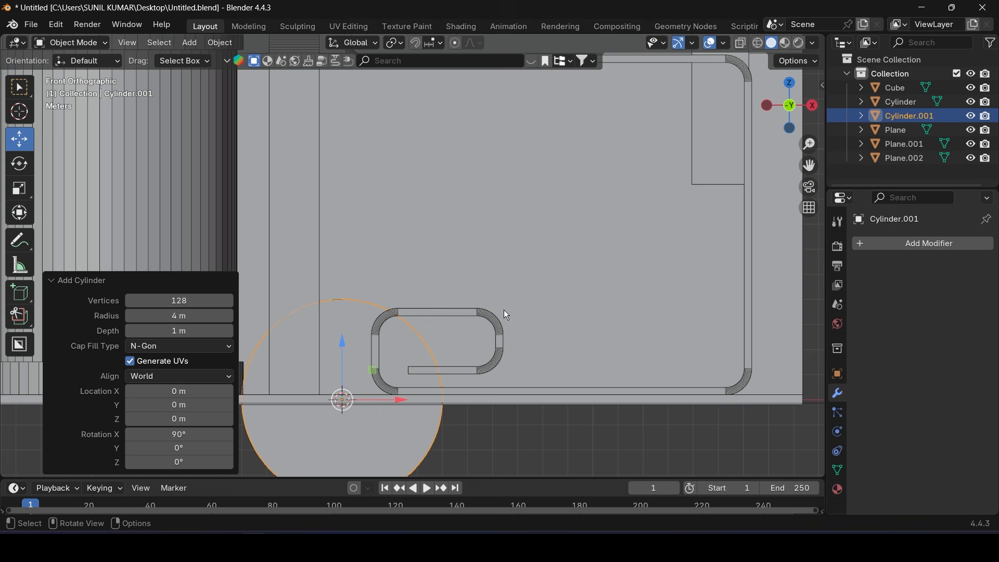
key(g)
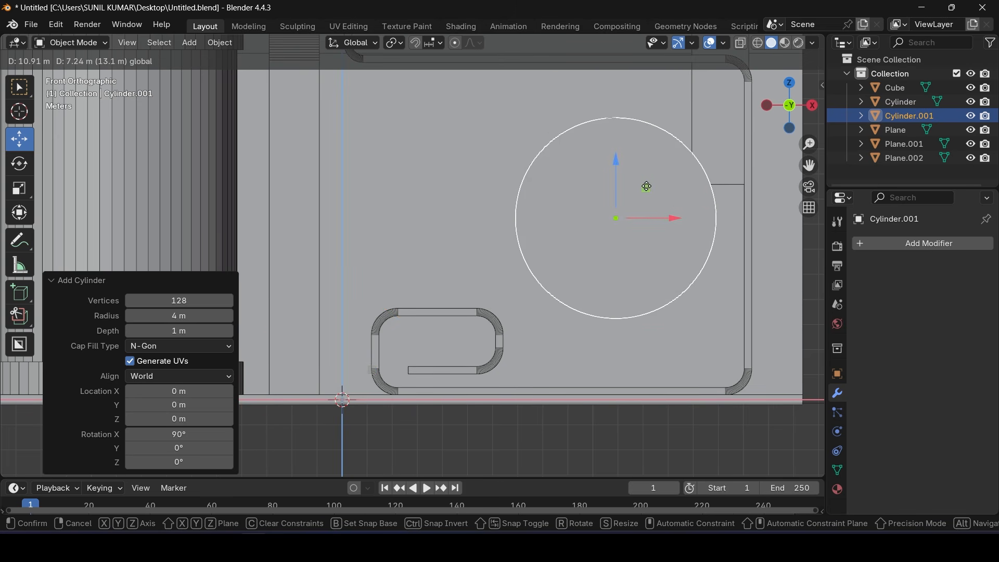
click(646, 186)
From the top view, move the cylinder about -7.84 m along Y so it sits within the display frame's front strip
key(KP_7)
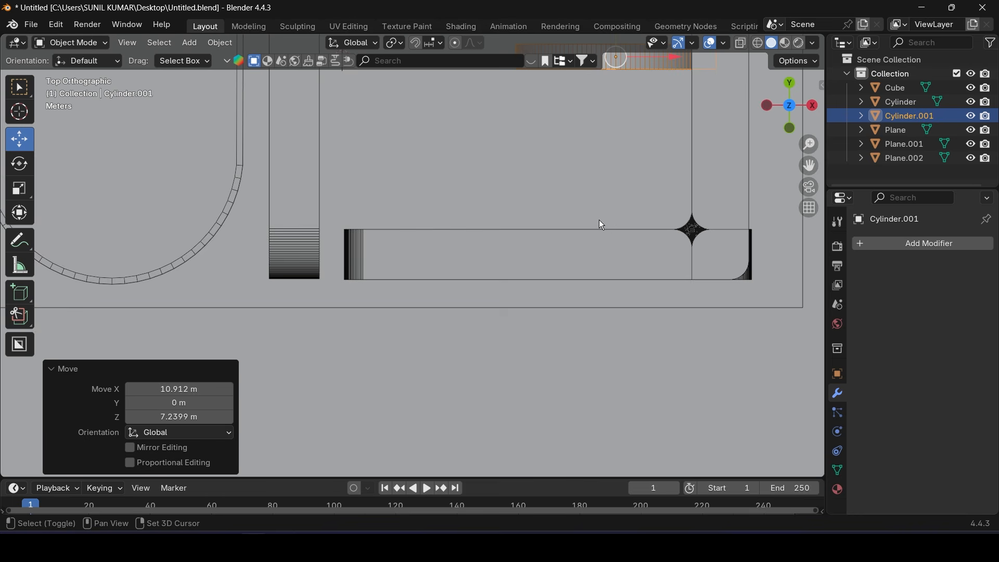
shift+middle_drag(598, 220, 495, 258)
drag(529, 121, 528, 318)
scroll(523, 354, up, 2)
shift+middle_drag(518, 365, 426, 216)
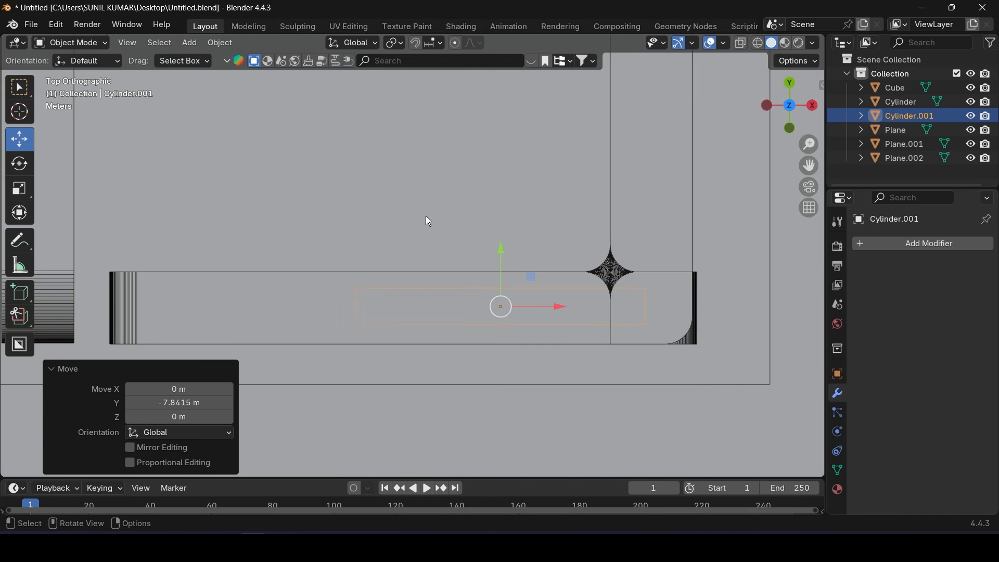
Scale the cylinder along Y by about 1.65 to deepen it within the display frame
click(16, 193)
drag(502, 256, 503, 215)
middle_drag(485, 239, 461, 257)
scroll(455, 301, up, 2)
click(20, 139)
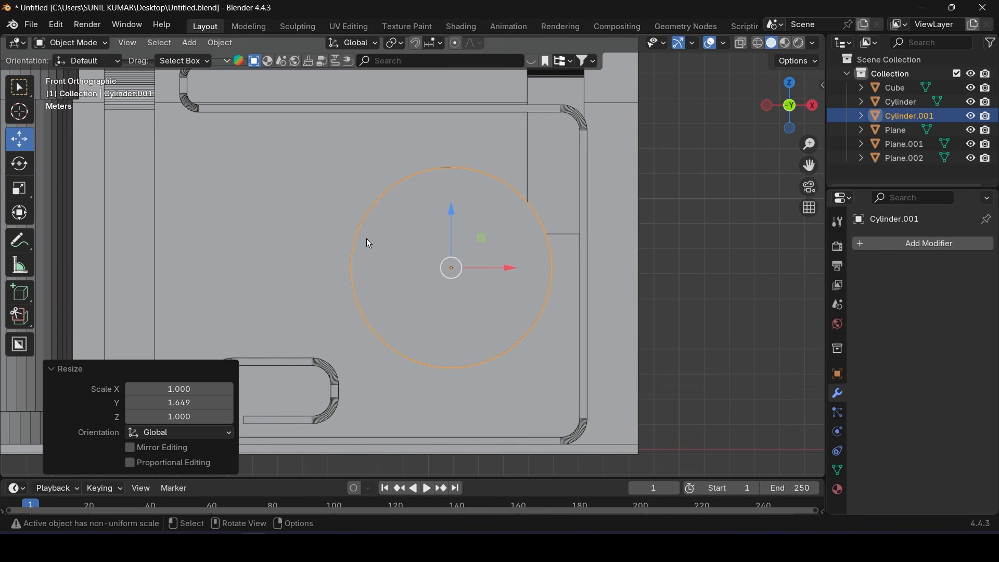
Delete the cylinder's front and back cap faces in Edit Mode, leaving an open ring
middle_drag(407, 239, 367, 258)
scroll(350, 268, up, 5)
click(83, 42)
click(104, 74)
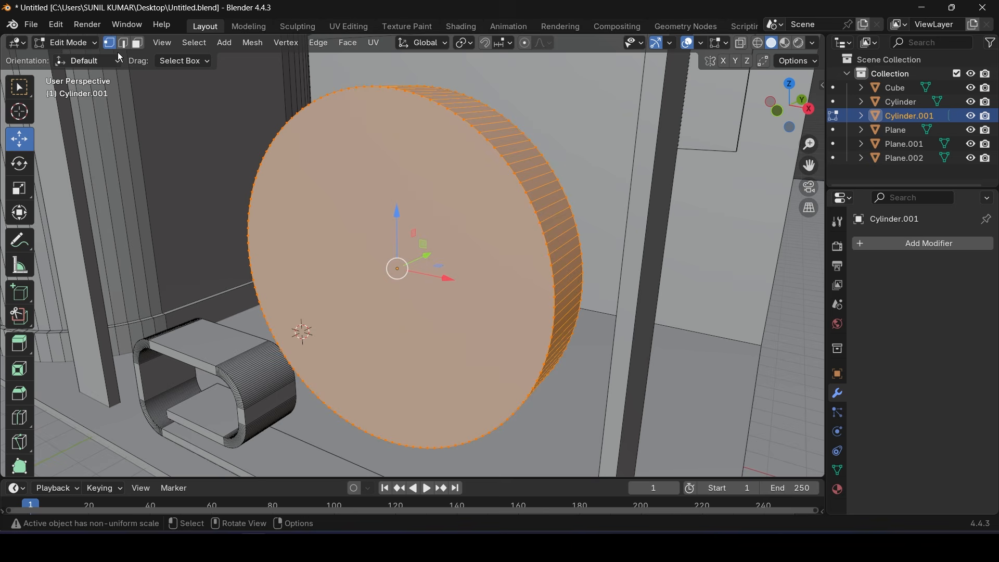
click(137, 43)
click(374, 208)
key(x)
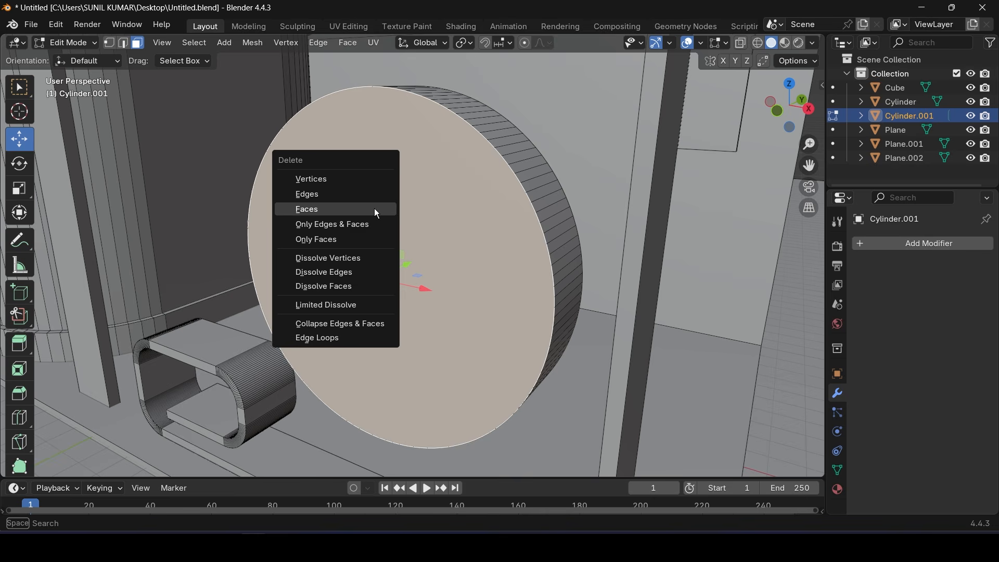
click(377, 210)
key(ctrl+z)
key(x)
click(418, 224)
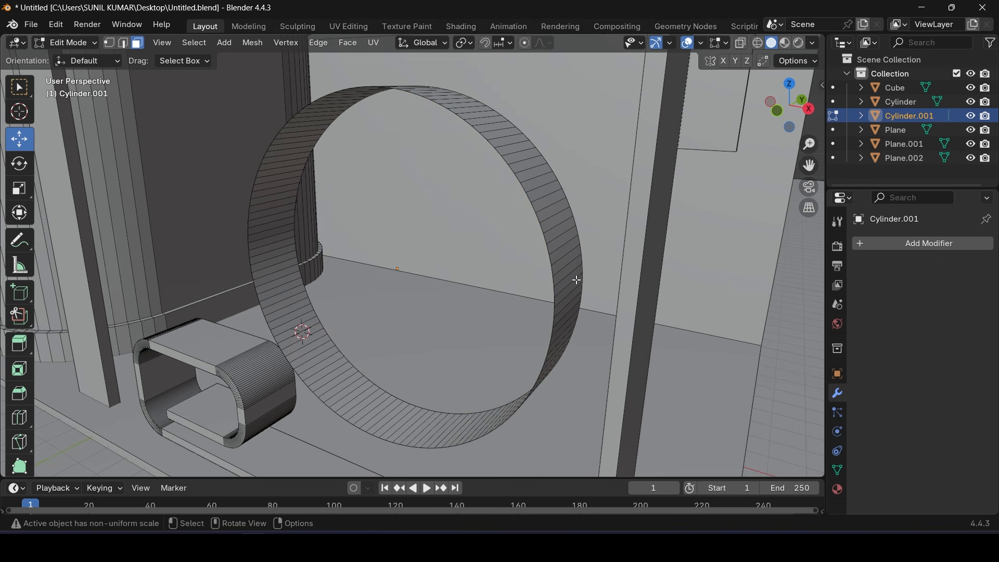
Return to Object Mode, add a Solidify modifier to the ring and set its thickness to 0.2 m
click(71, 43)
click(73, 52)
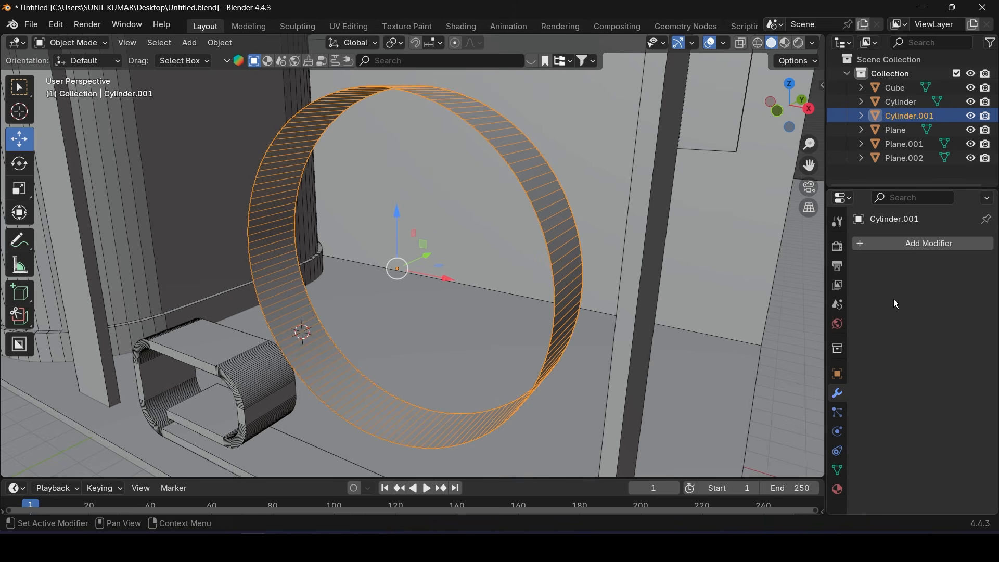
click(916, 243)
mouse_move(917, 243)
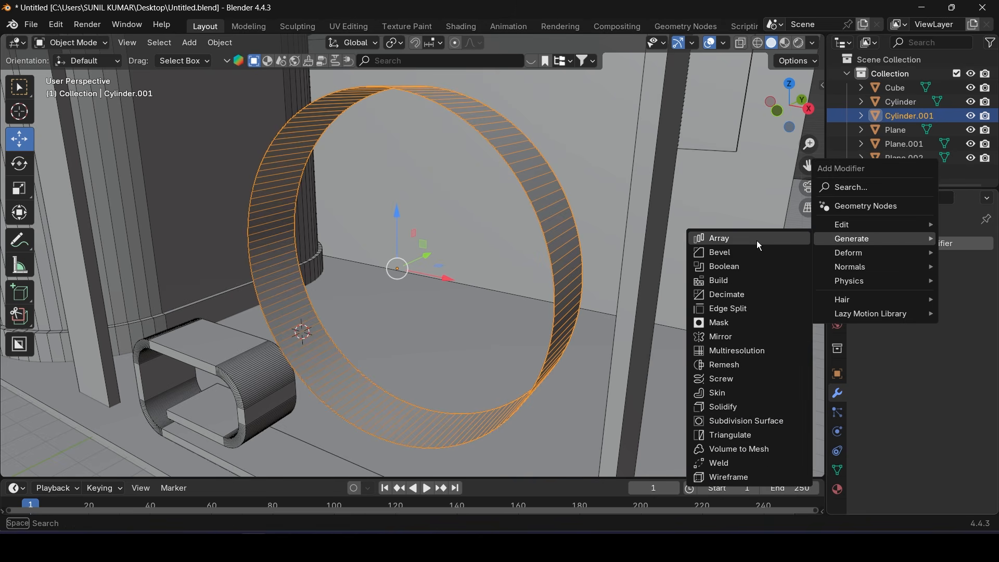
click(738, 405)
drag(946, 309, 947, 309)
click(945, 309)
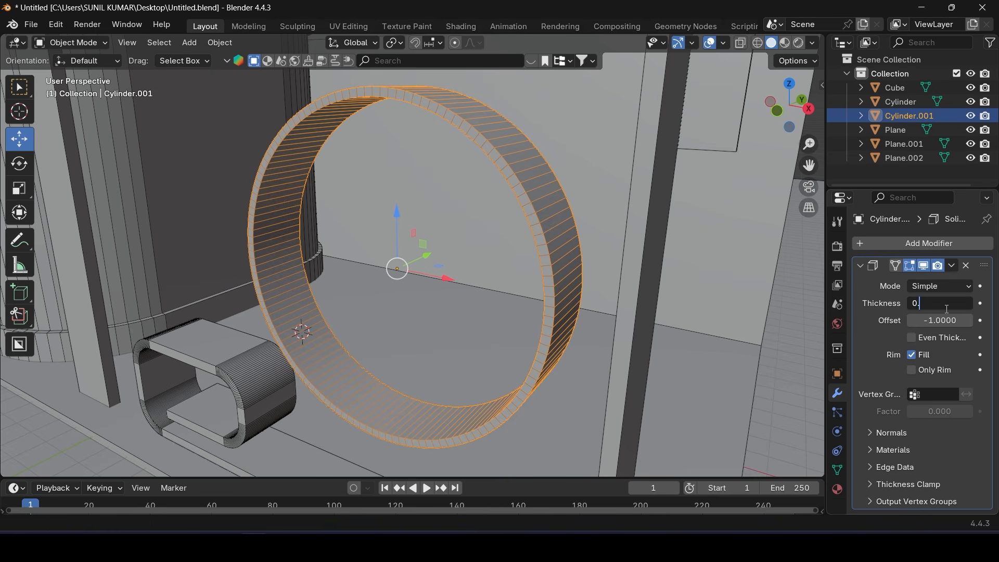
key(Return)
Check the thickened ring against the booth and apply its Solidify modifier
scroll(563, 248, down, 5)
middle_drag(549, 249, 567, 237)
scroll(567, 237, up, 2)
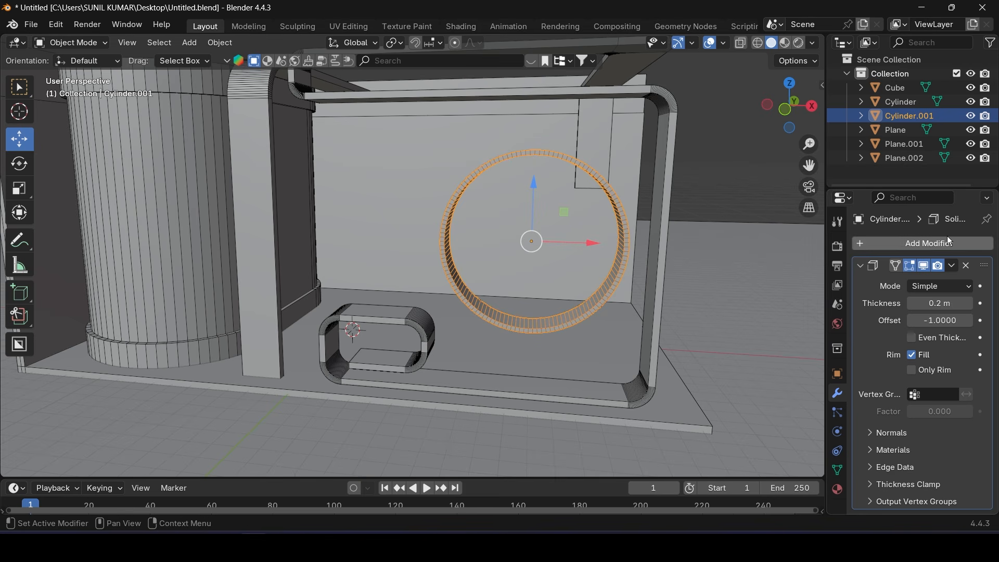
click(957, 267)
click(910, 282)
Duplicate the thickened ring in place and scale the copy uniformly by about 1.056 so it surrounds the original
middle_drag(580, 277, 543, 280)
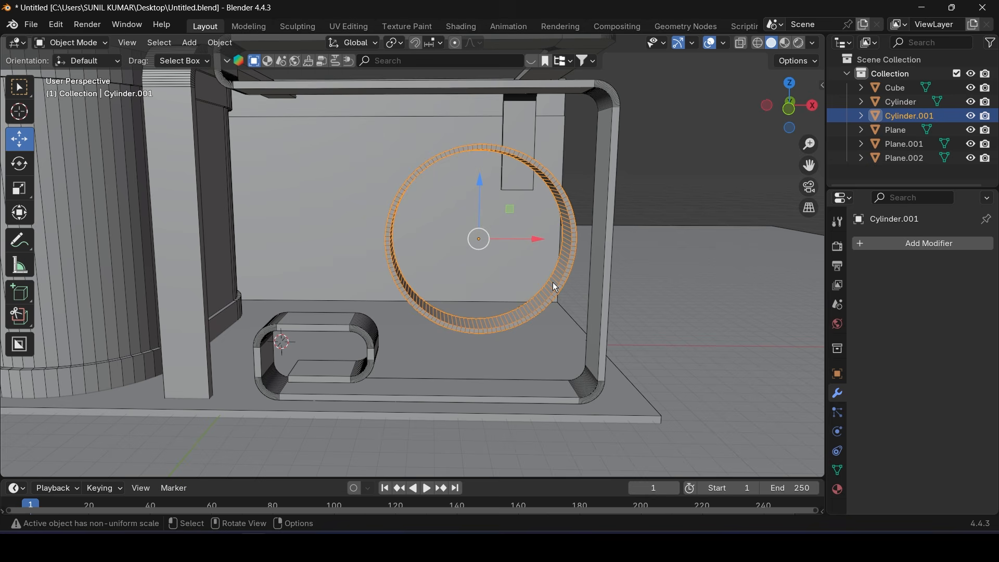
key(shift+d)
right_click(555, 286)
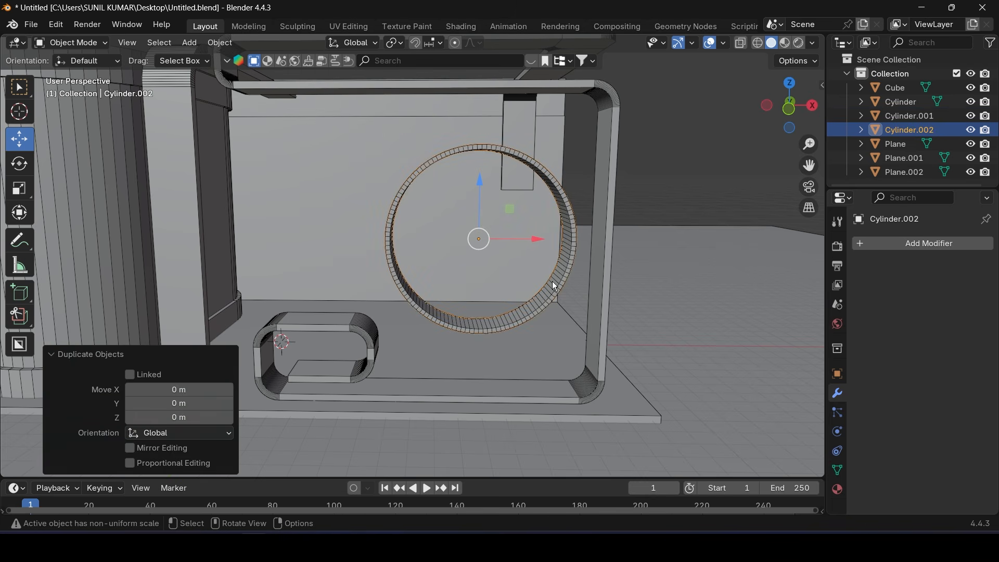
key(KP_1)
scroll(555, 270, up, 6)
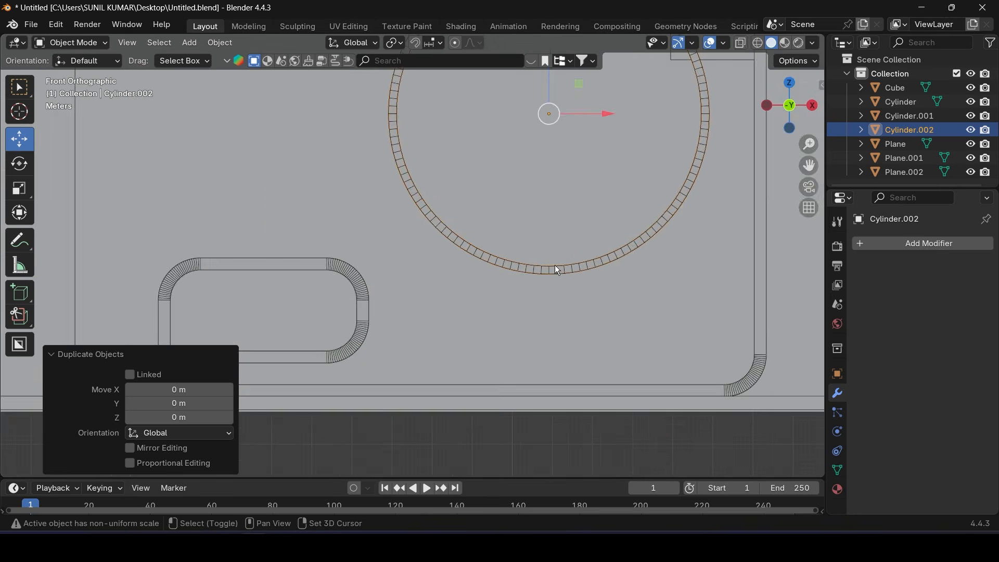
shift+middle_drag(554, 264, 497, 402)
key(s)
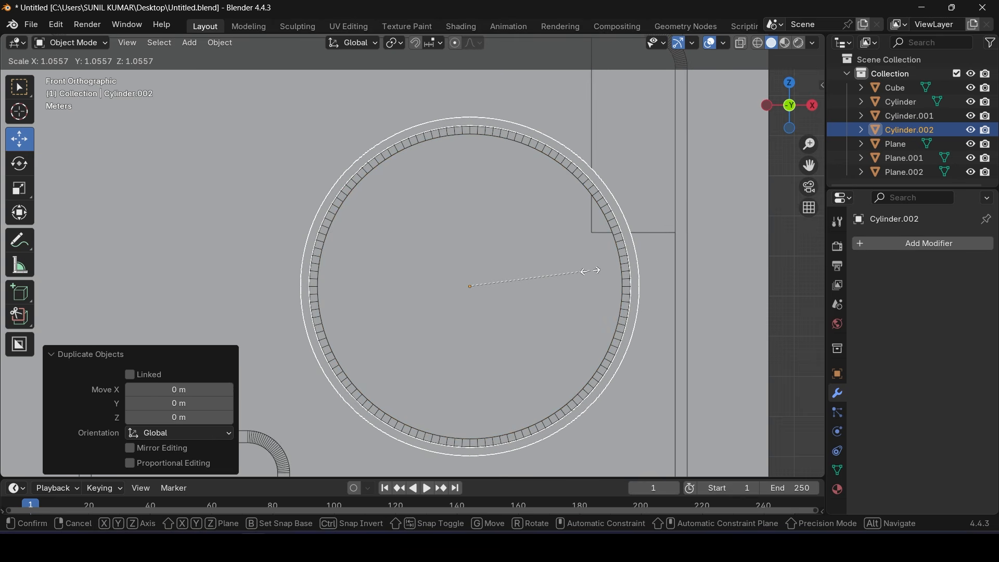
click(590, 271)
Show the scene in wireframe shading and enter Edit Mode on the enlarged outer ring
middle_drag(591, 307, 401, 462)
scroll(501, 317, up, 3)
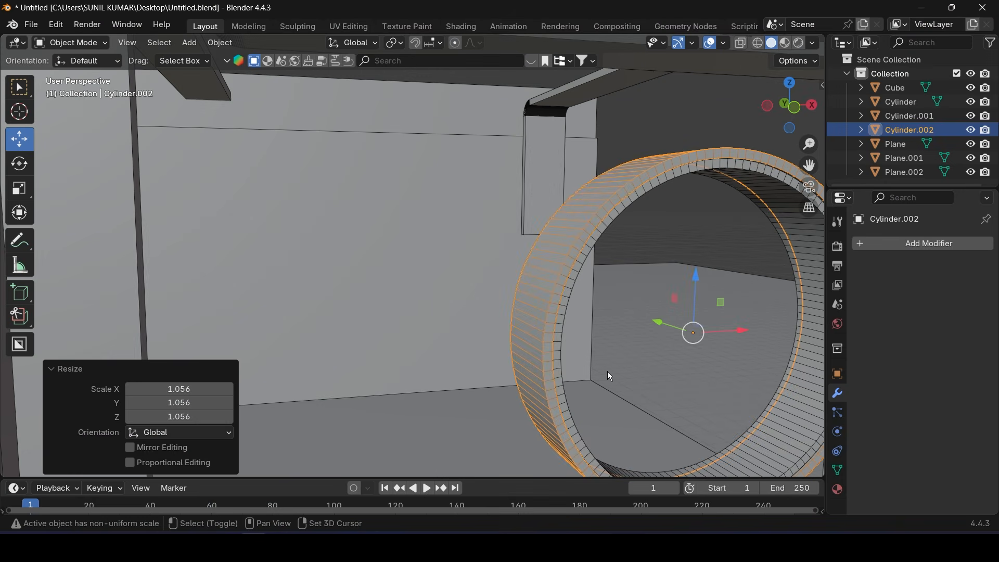
middle_drag(607, 374, 542, 363)
key(KP_7)
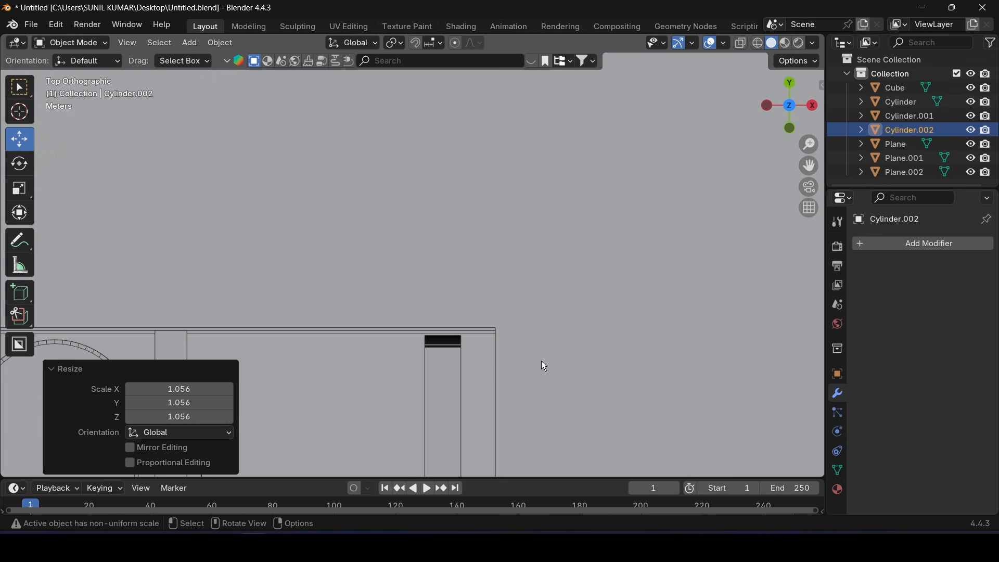
shift+middle_drag(458, 398, 569, 105)
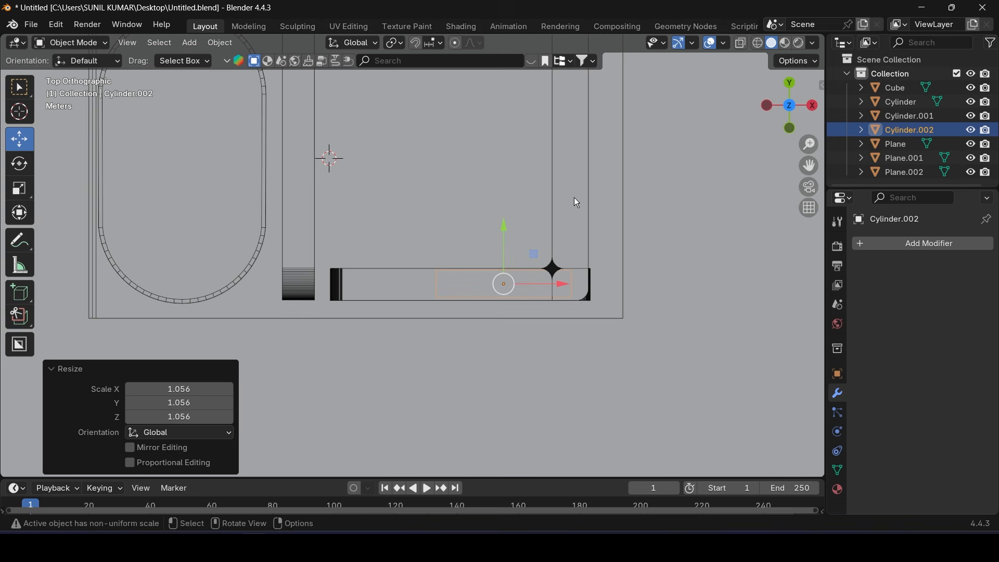
click(758, 42)
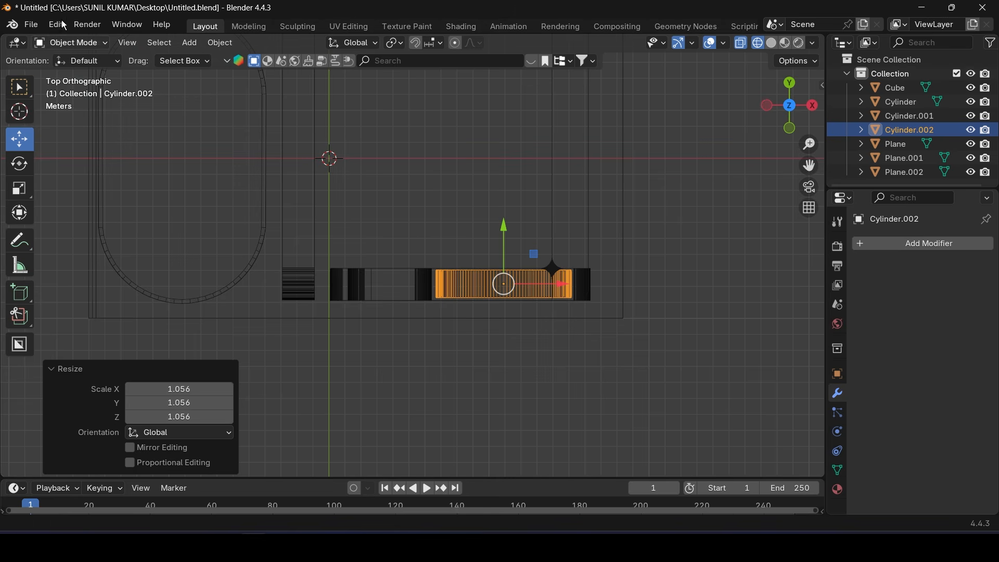
click(71, 43)
click(70, 75)
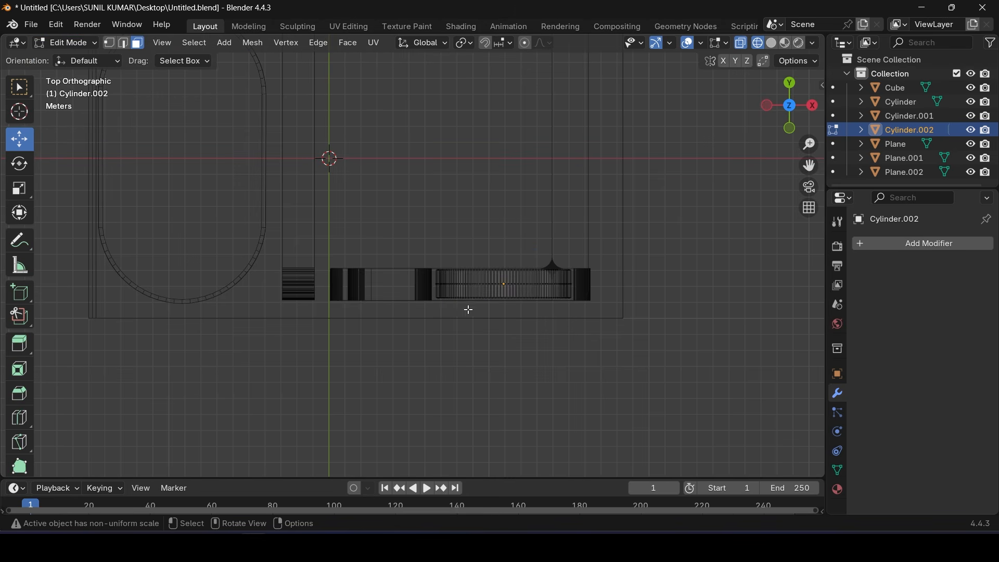
Delete the faces of the outer ring's upper-left arc, from just past its top around to its lower left
middle_drag(508, 317, 515, 192)
scroll(507, 311, up, 2)
key(KP_1)
scroll(474, 255, down, 5)
shift+middle_drag(496, 323, 453, 229)
scroll(463, 199, up, 4)
drag(301, 147, 519, 420)
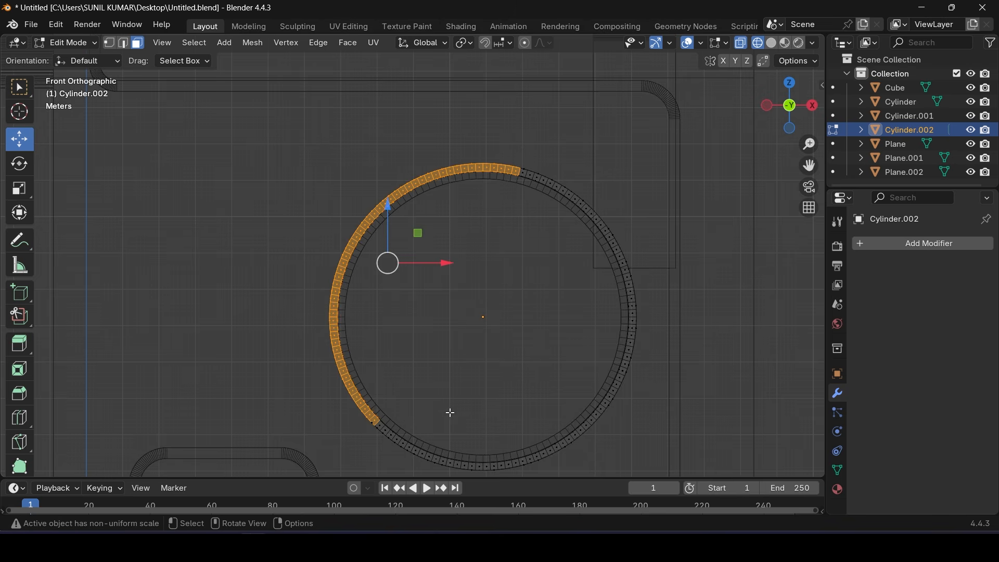
scroll(450, 412, up, 2)
shift+middle_drag(459, 383, 444, 267)
scroll(464, 180, down, 3)
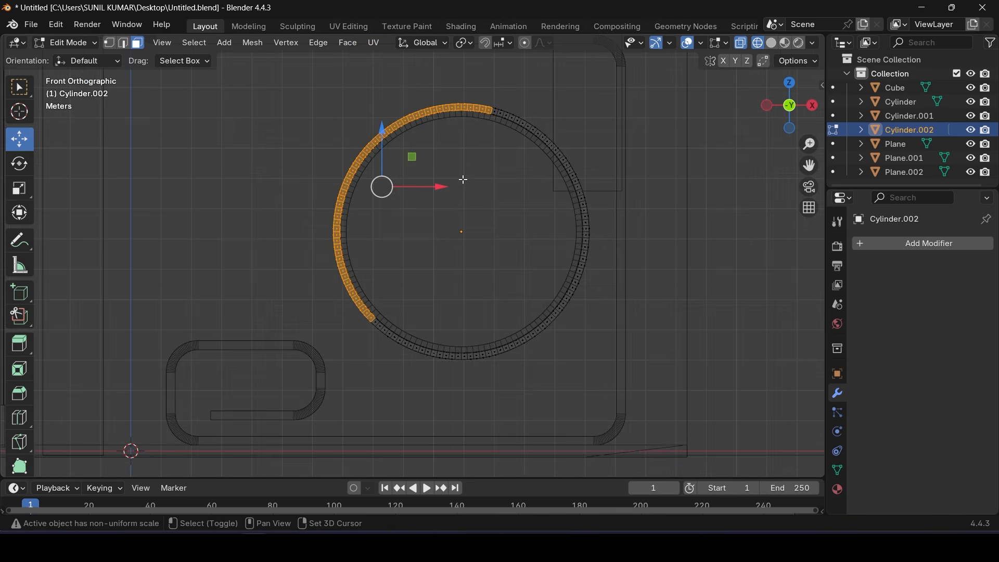
shift+drag(444, 90, 513, 155)
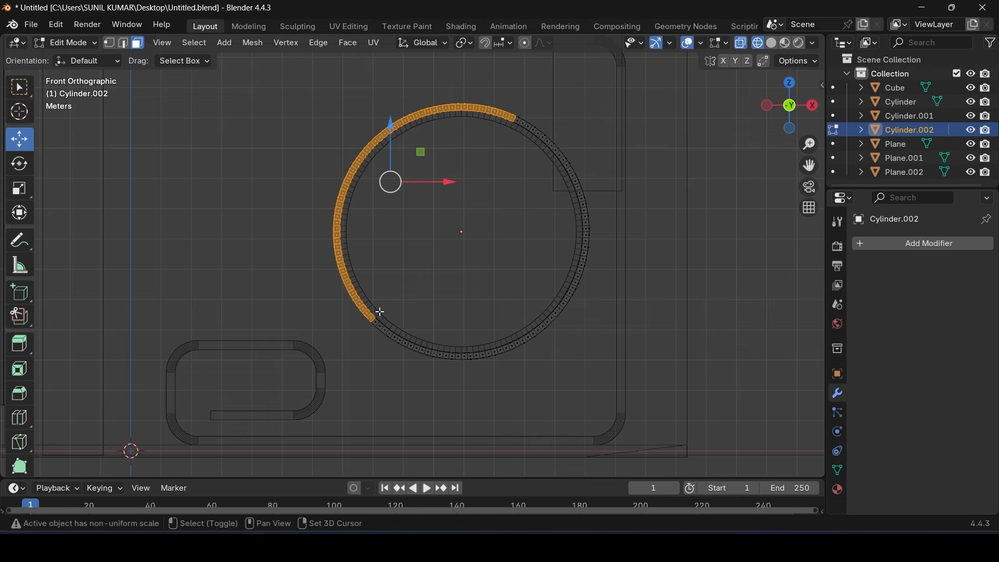
key(x)
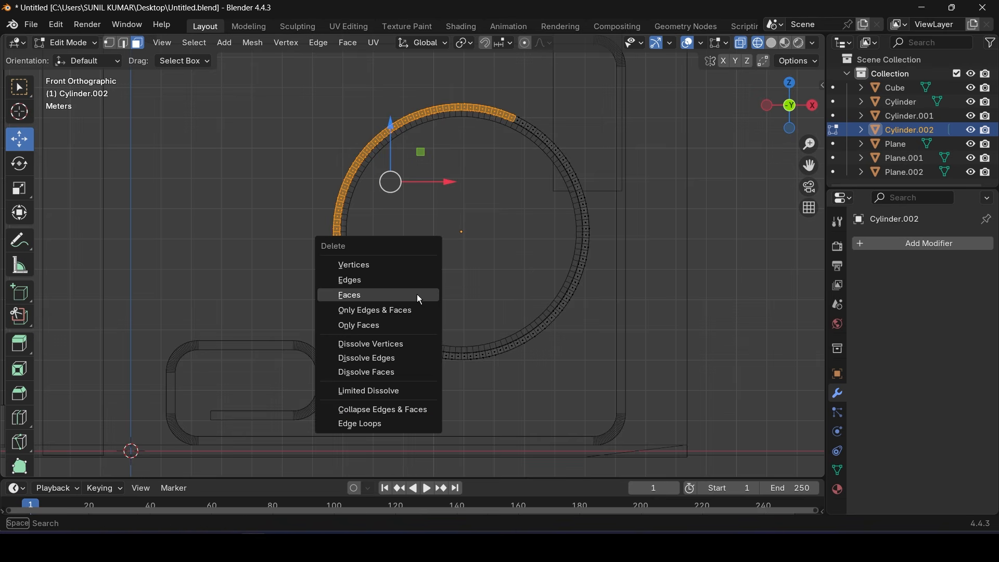
click(417, 294)
Return to Object Mode with solid shading and frame the remaining outer arc in a perspective view
click(70, 43)
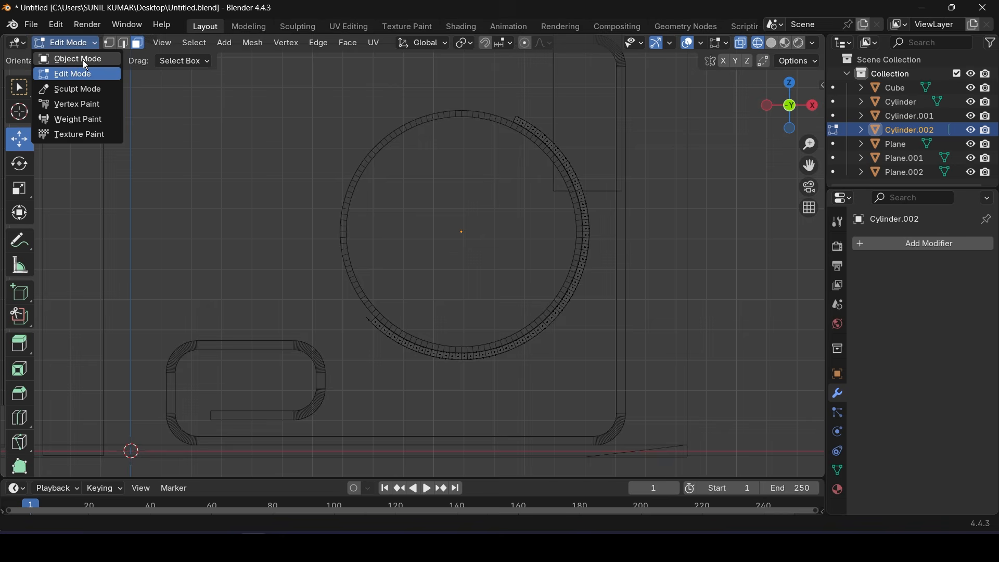
click(83, 58)
click(772, 42)
drag(790, 107, 587, 200)
middle_drag(582, 194, 554, 184)
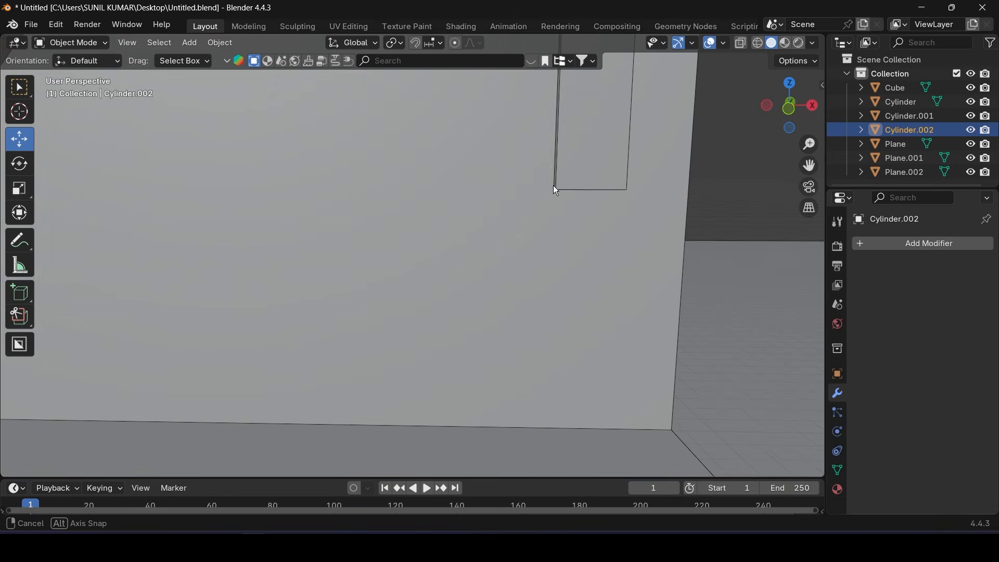
scroll(554, 183, down, 3)
key(KP_Decimal)
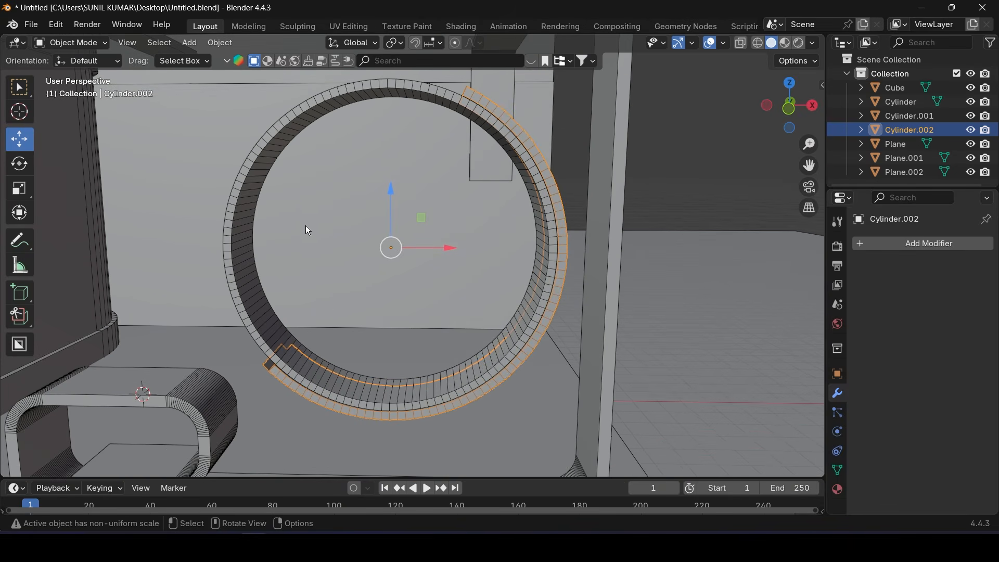
In Edit Mode, select the edge loop around the outer arc's open upper end and fill it with a face
middle_drag(304, 226, 330, 401)
scroll(432, 304, up, 5)
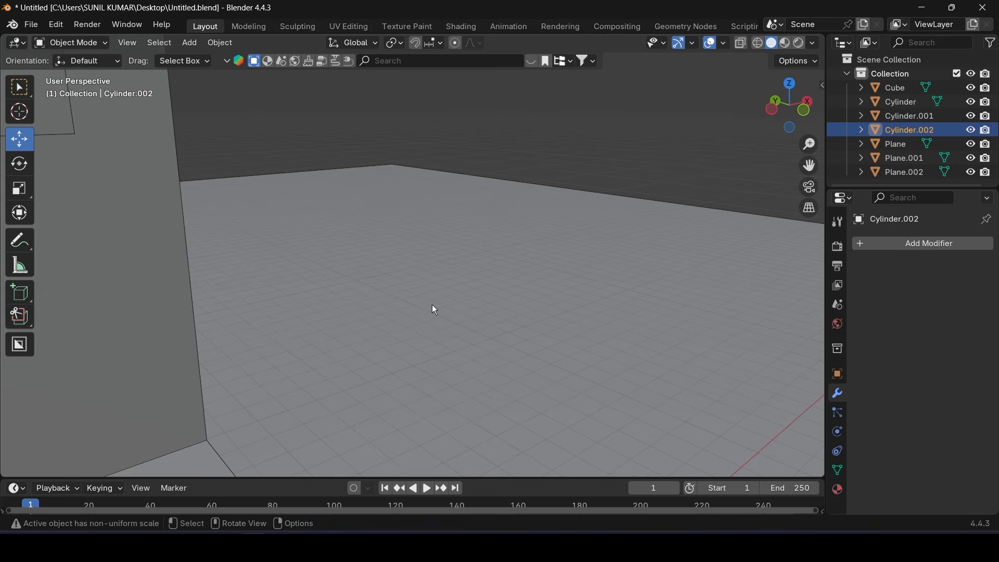
scroll(479, 272, down, 4)
shift+middle_drag(475, 276, 423, 328)
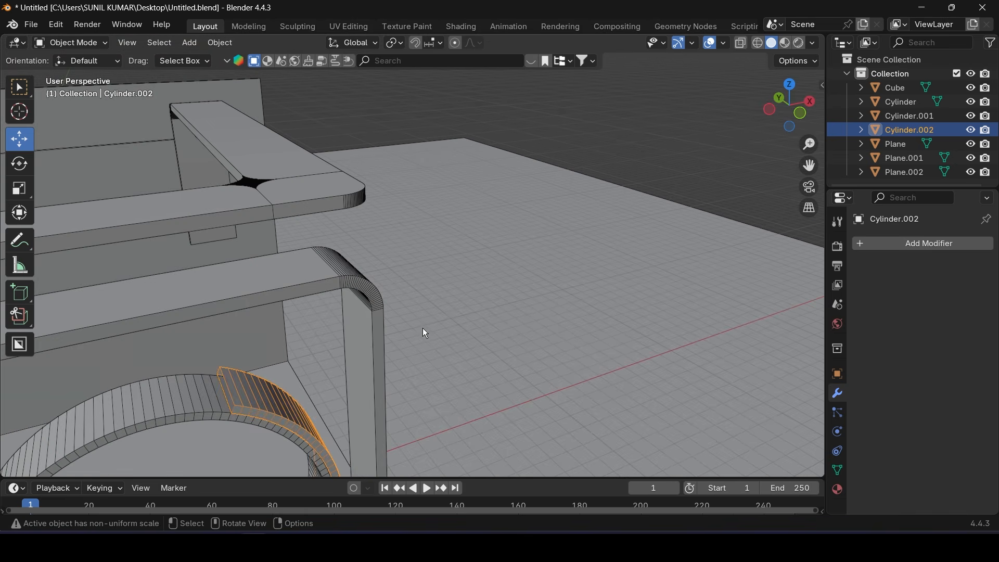
shift+middle_drag(307, 380, 416, 273)
scroll(363, 301, up, 5)
scroll(363, 300, down, 4)
scroll(417, 273, up, 4)
scroll(420, 279, up, 2)
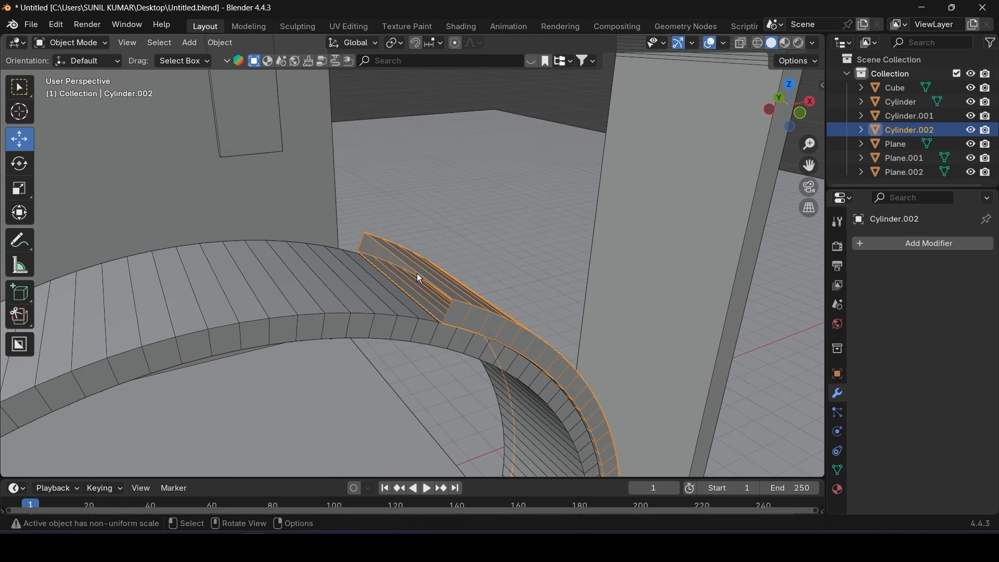
click(93, 48)
click(92, 71)
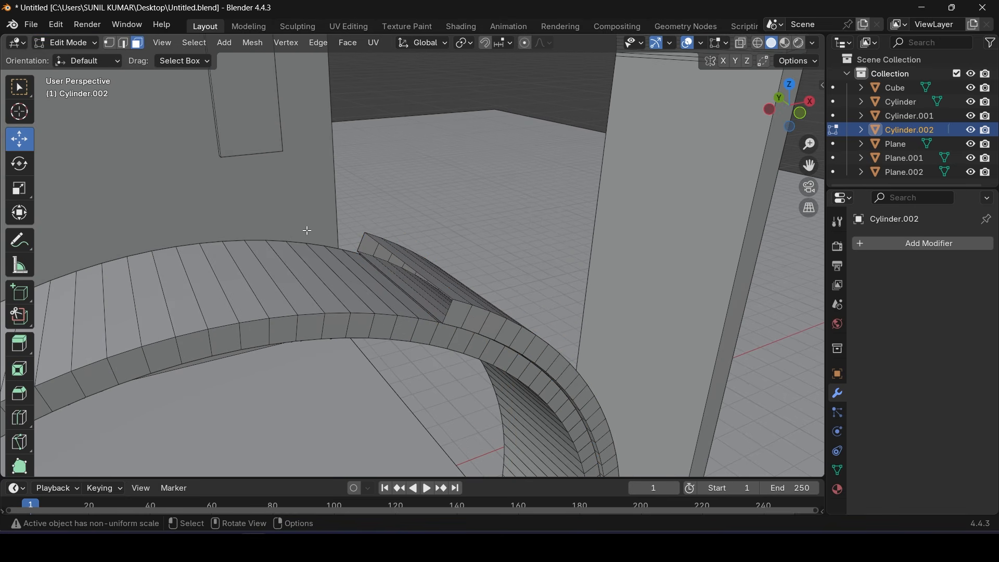
click(124, 41)
alt+click(367, 244)
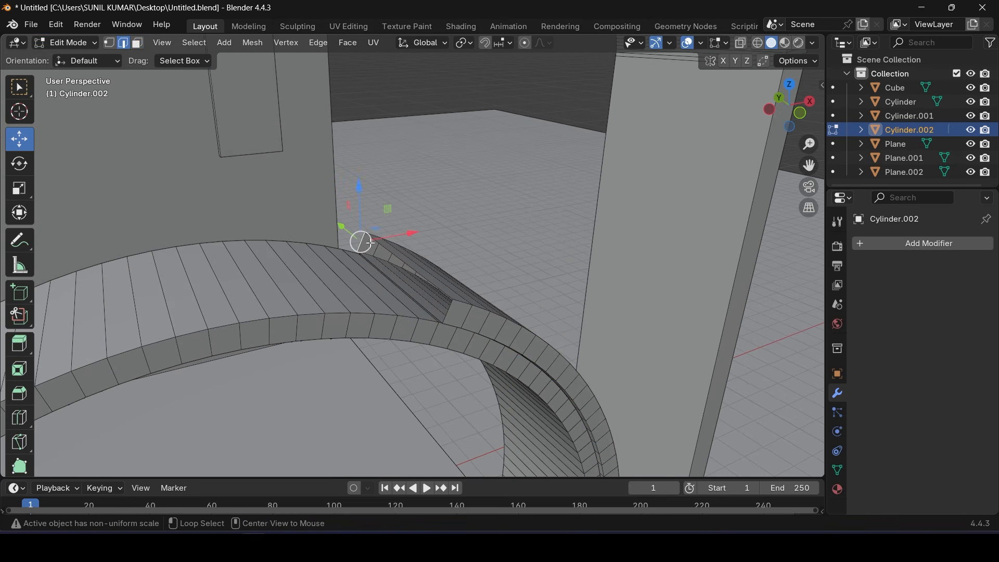
alt+click(396, 270)
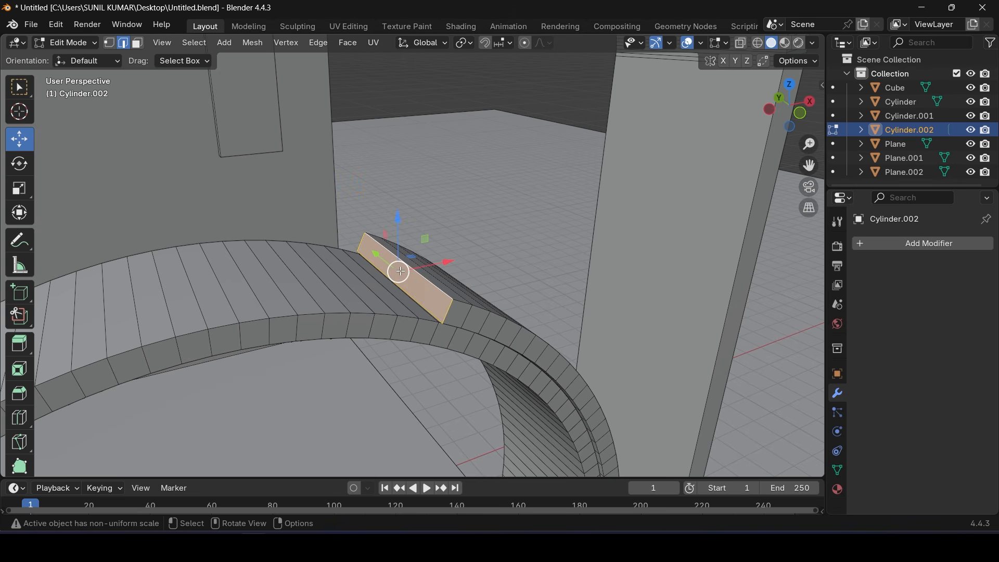
Delete the stray face projecting from the outer arc's lower end
middle_drag(397, 270, 342, 207)
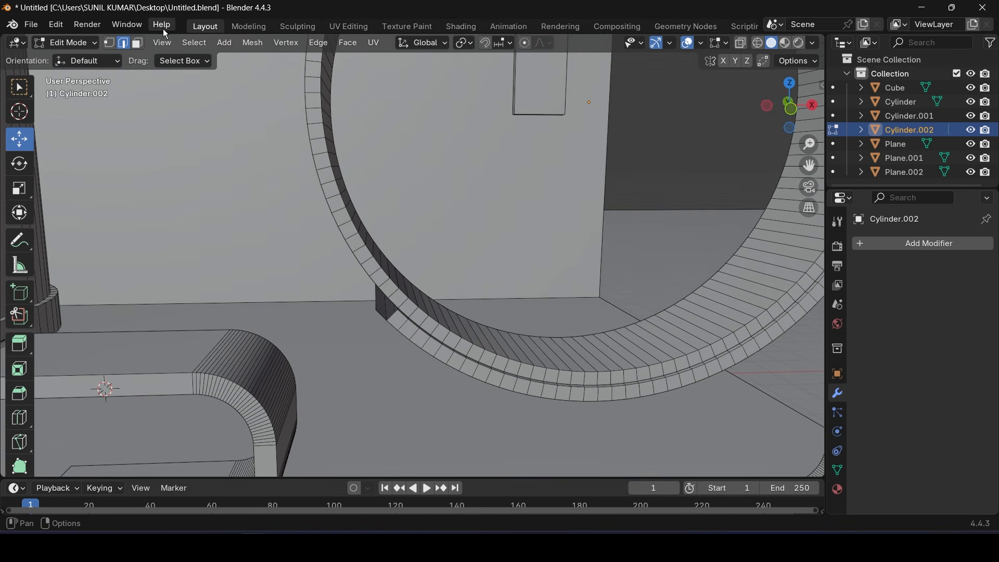
click(139, 43)
key(x)
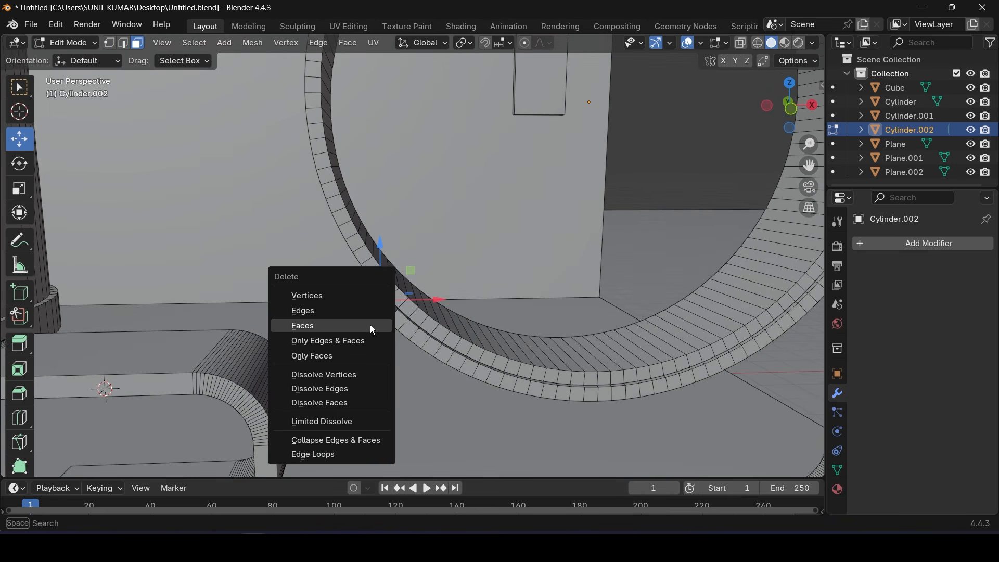
click(370, 325)
Fill the open edge loop at the outer arc's lower end with a face and return to Object Mode
middle_drag(370, 324, 464, 313)
scroll(490, 317, up, 3)
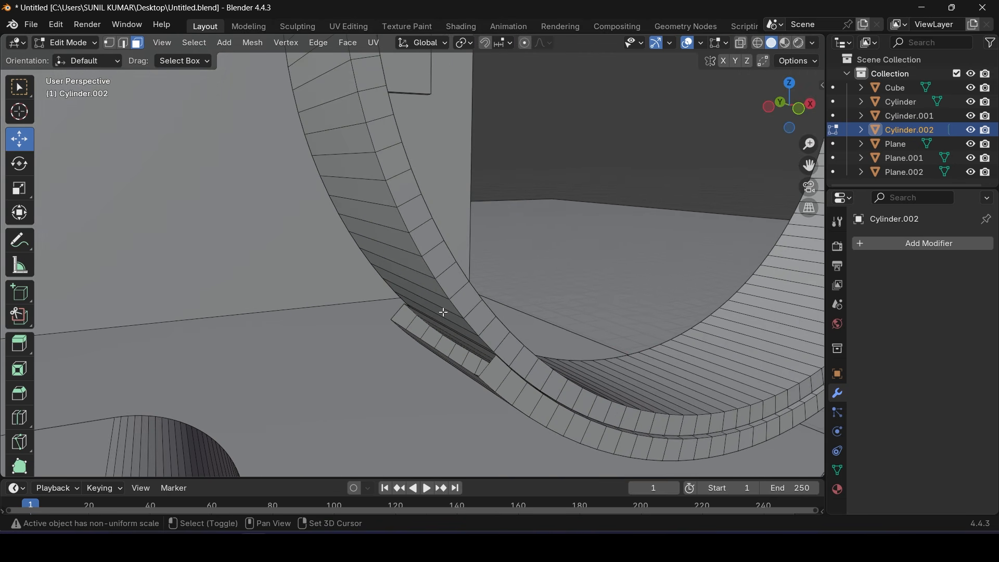
alt+click(397, 311)
alt+click(403, 327)
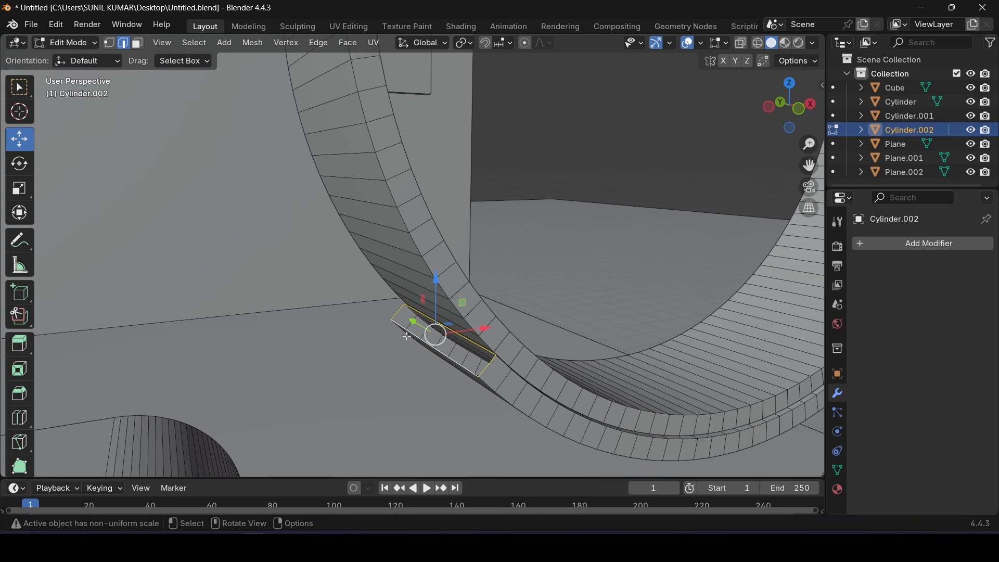
key(f)
click(67, 43)
click(72, 58)
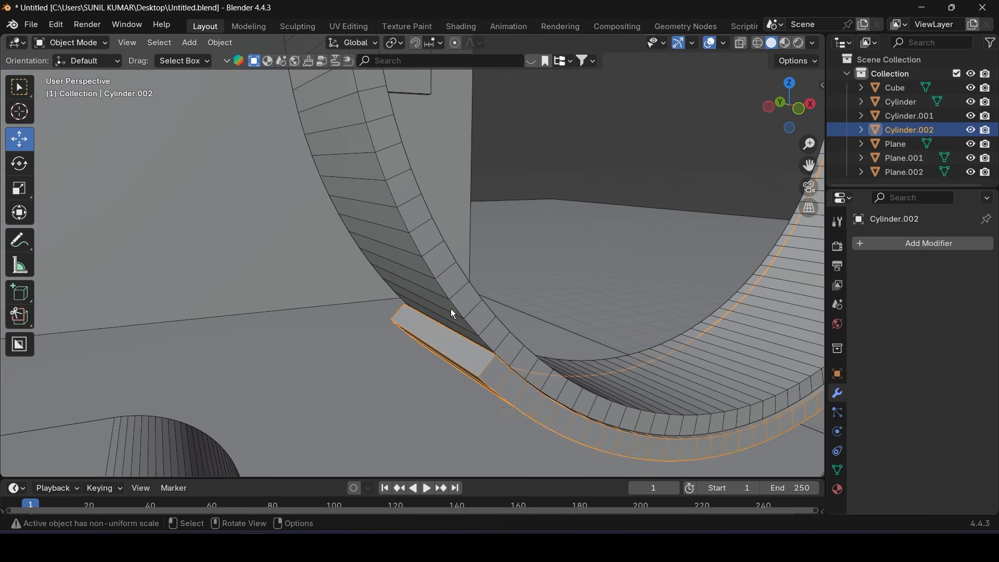
Add a cube and move it to the round display ring, raising it about 6.35 m along Z
middle_drag(453, 314, 388, 376)
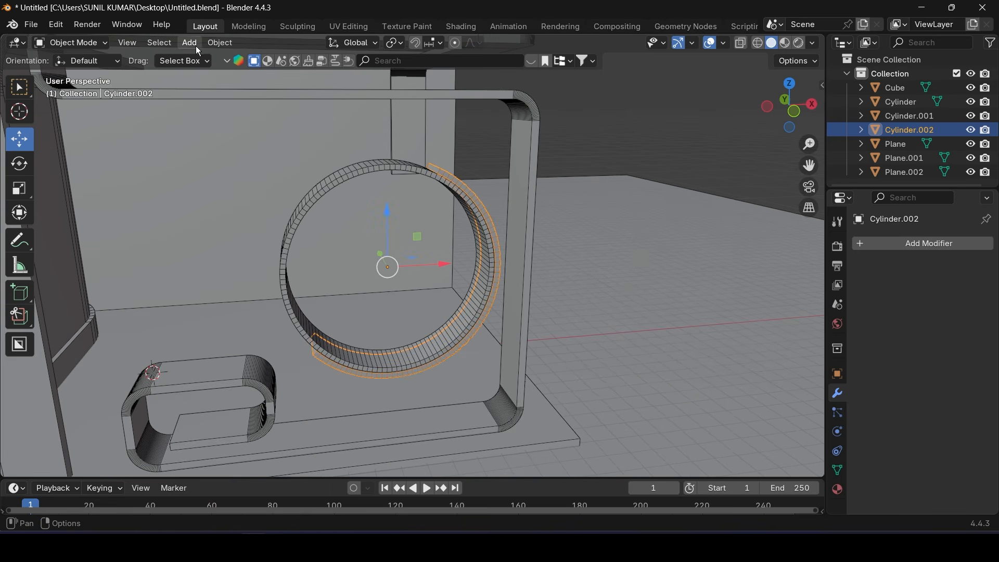
click(192, 44)
mouse_move(212, 61)
click(338, 69)
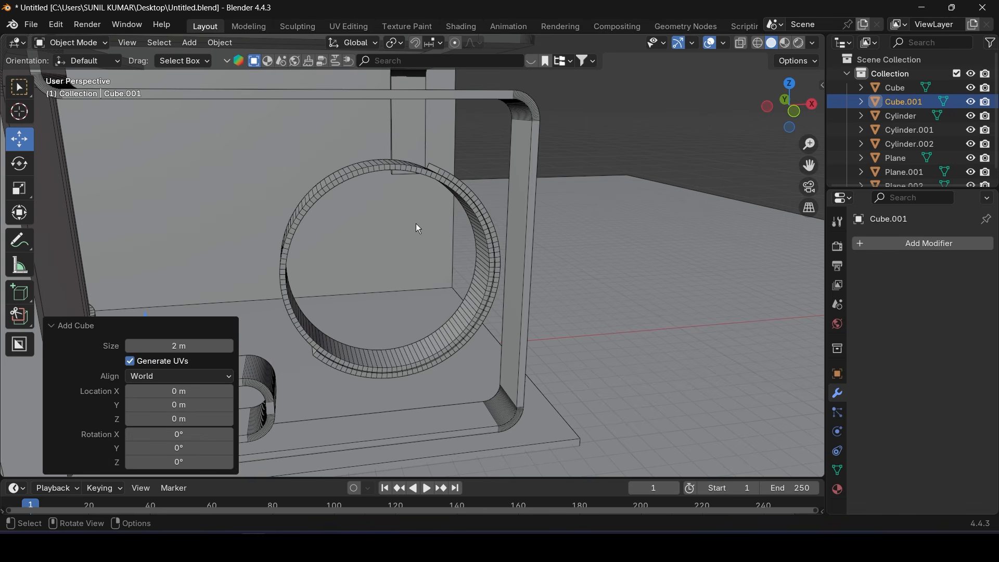
scroll(358, 236, down, 4)
middle_drag(357, 253, 516, 251)
drag(437, 271, 555, 262)
drag(483, 252, 512, 276)
middle_drag(512, 277, 604, 288)
drag(605, 288, 611, 213)
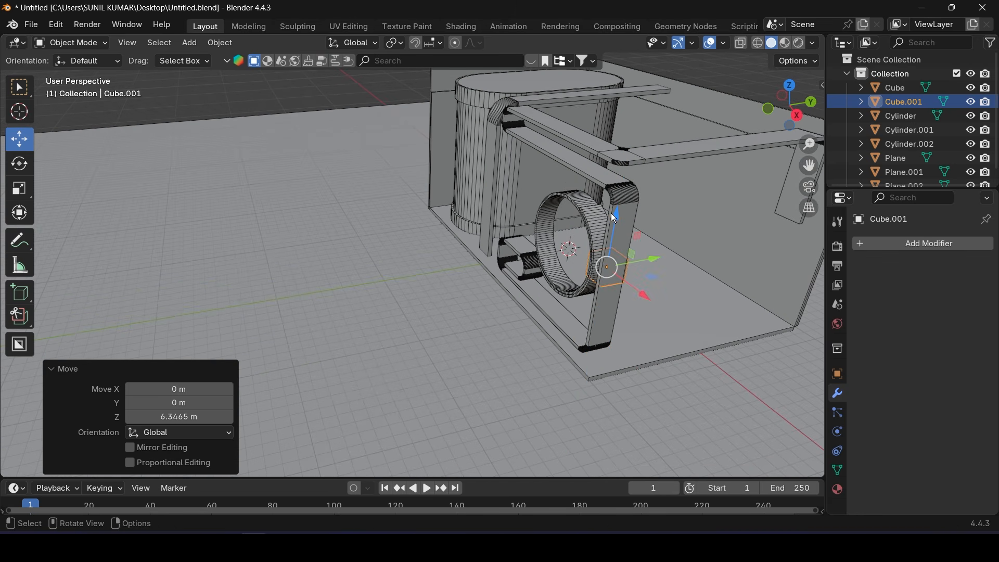
Centre the cube inside the ring in the front view and activate the Scale tool
key(KP_1)
shift+middle_drag(613, 214, 428, 277)
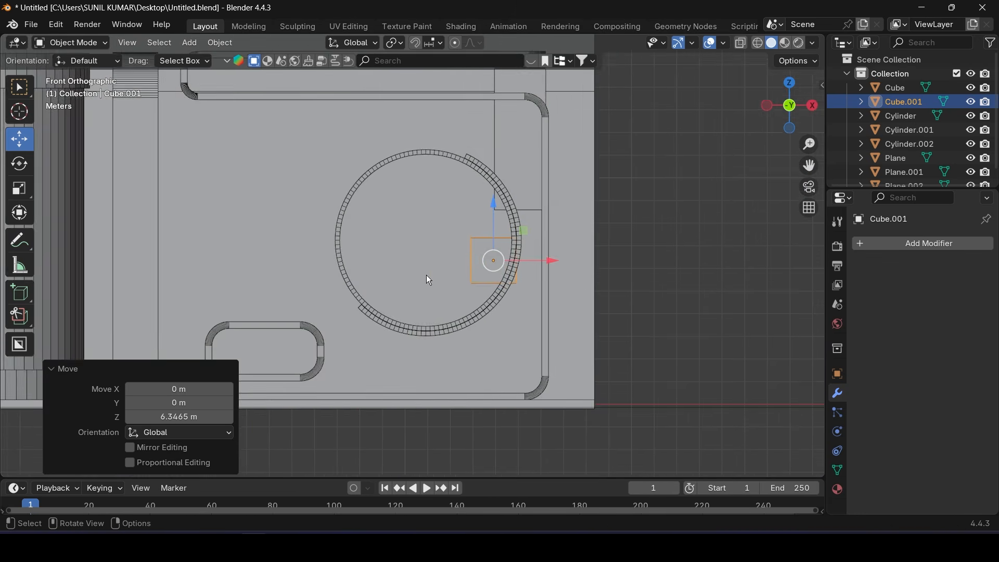
scroll(584, 284, up, 3)
drag(583, 232, 471, 201)
key(shift+space)
key(s)
key(s)
click(441, 204)
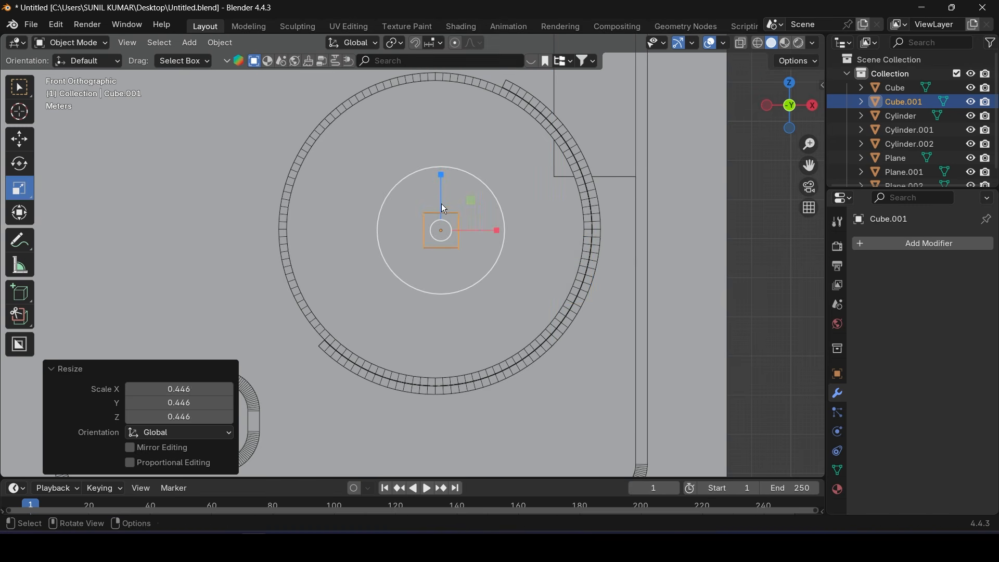
key(ctrl+z)
Shape the cube into a thin shelf spanning the ring, scaling it by about 0.072 on Z and 3.934 on X
key(s)
click(441, 193)
key(s)
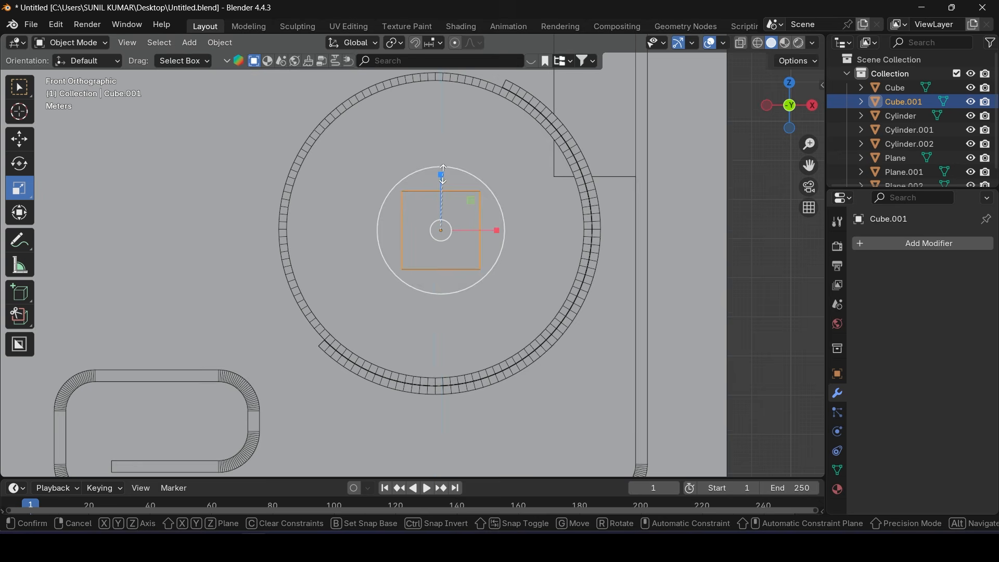
key(z)
click(441, 225)
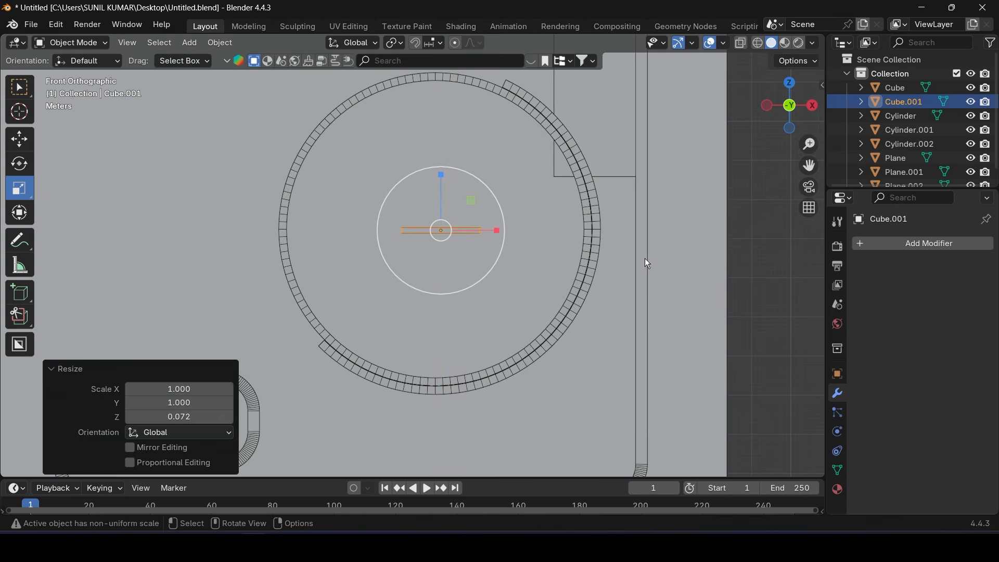
drag(497, 231, 593, 243)
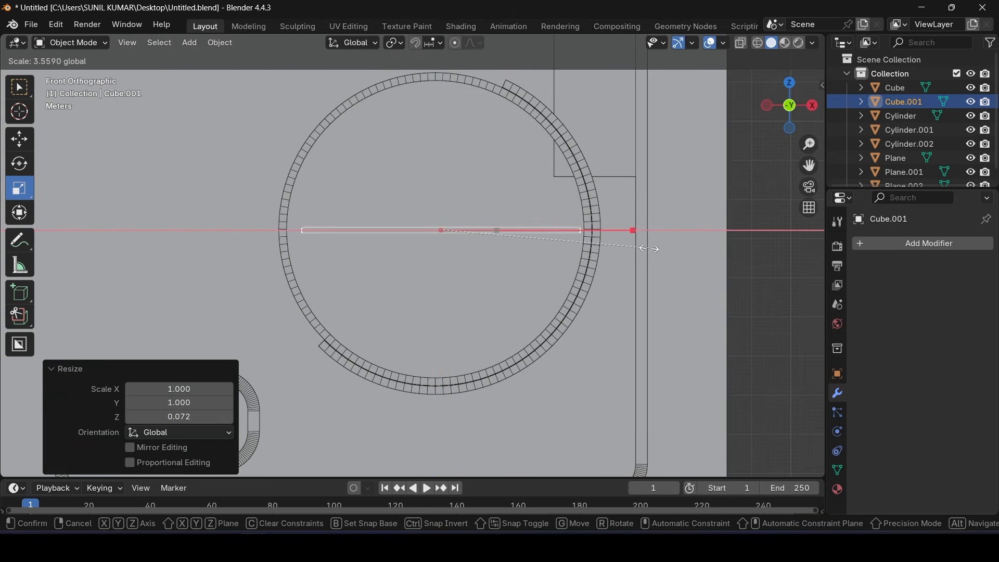
drag(671, 250, 671, 250)
Shift the shelf about 0.12 m along negative X so both ends meet the ring
click(25, 137)
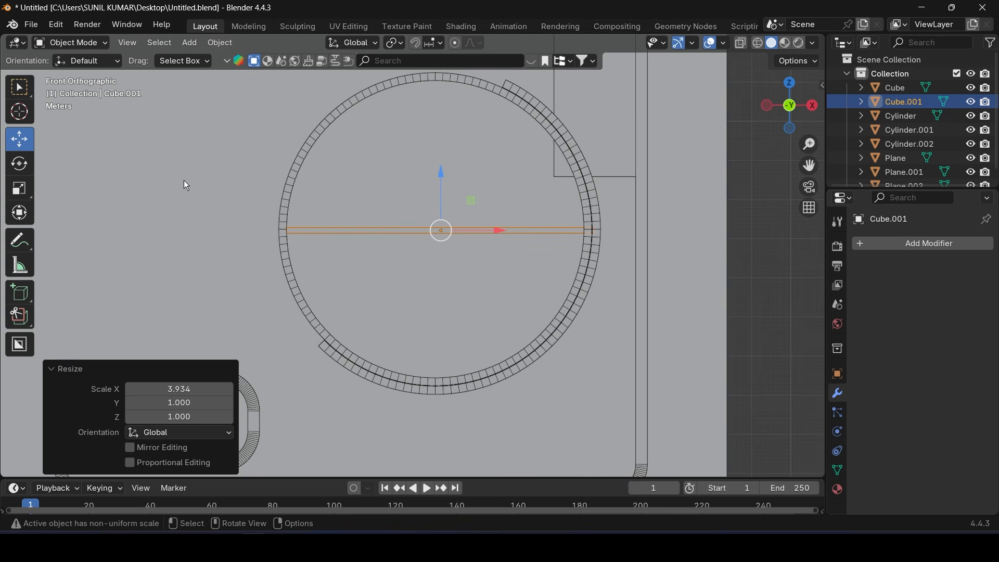
scroll(456, 221, up, 2)
drag(514, 219, 502, 218)
scroll(491, 235, down, 3)
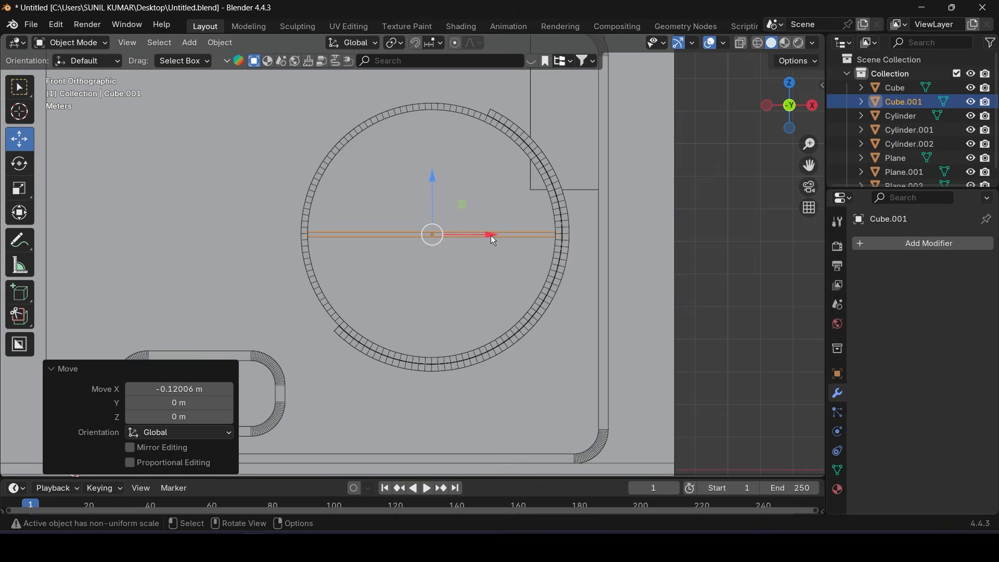
In the top view, reduce the shelf's depth and move it about 1.4 m along negative Y into the ring
middle_drag(491, 235, 614, 125)
key(KP_7)
scroll(467, 357, up, 3)
scroll(442, 213, up, 3)
shift+middle_drag(467, 357, 433, 227)
click(27, 191)
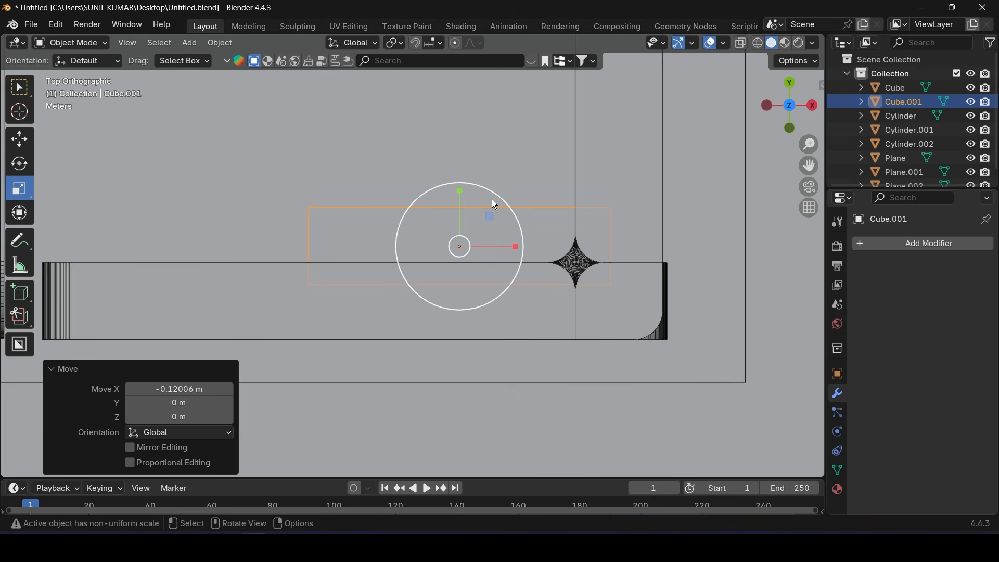
drag(459, 189, 470, 245)
click(19, 139)
click(741, 42)
scroll(467, 184, up, 1)
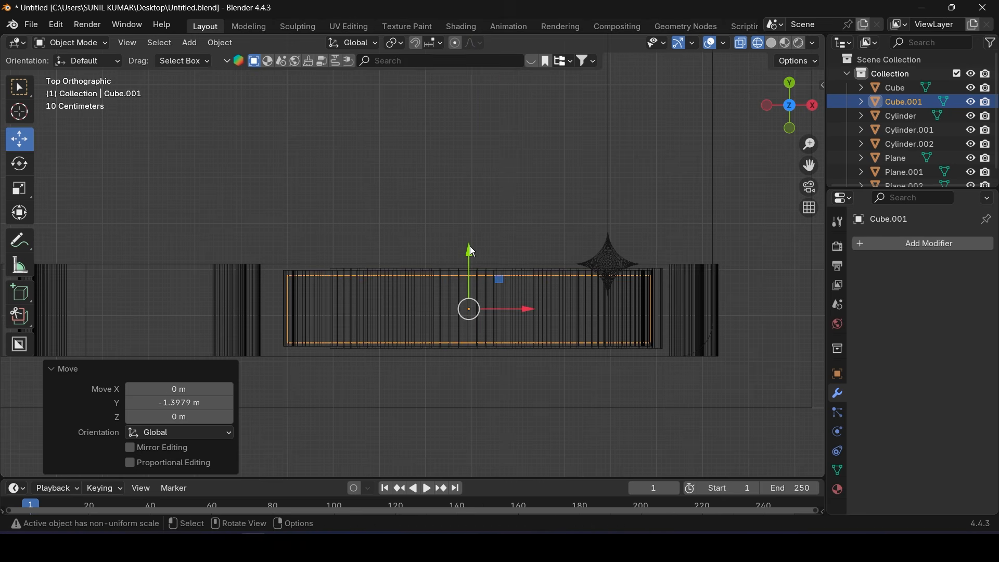
scroll(469, 245, down, 2)
Return to solid shading to check the shelf inside the ring, and save the file
middle_drag(470, 245, 572, 224)
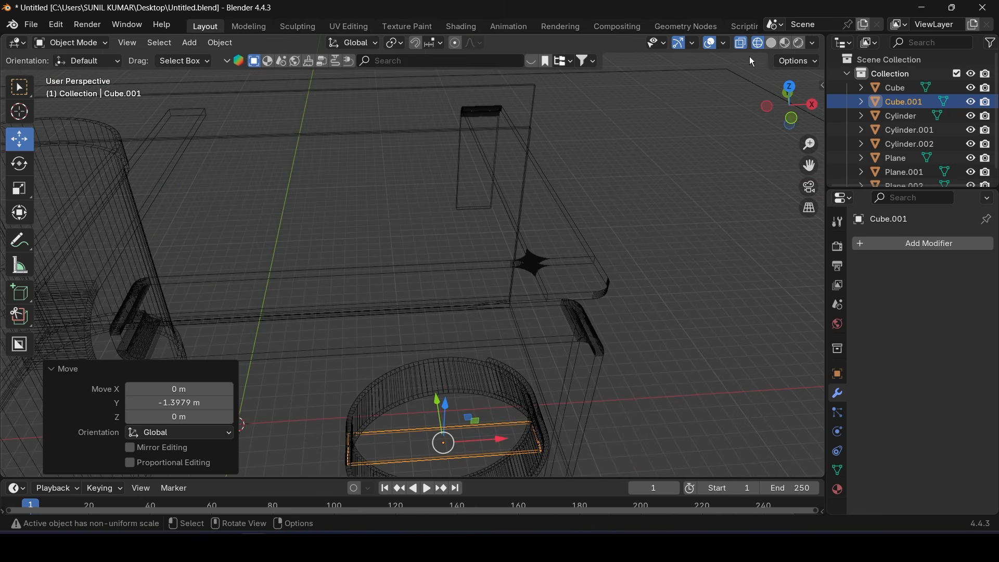
click(771, 42)
mouse_move(468, 249)
middle_down()
mouse_move(459, 232)
mouse_move(420, 288)
middle_up()
scroll(404, 272, up, 3)
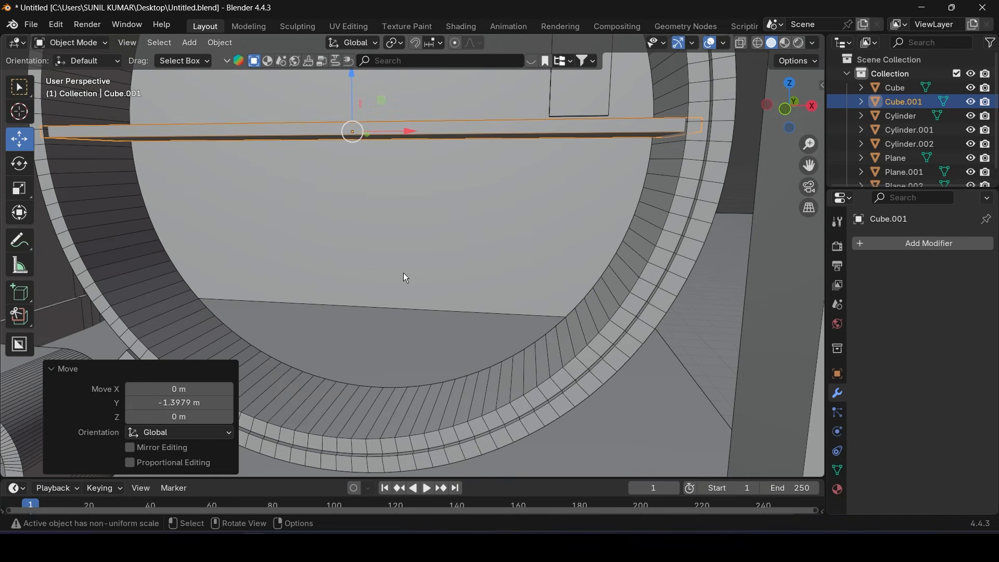
scroll(435, 286, down, 4)
key(ctrl+s)
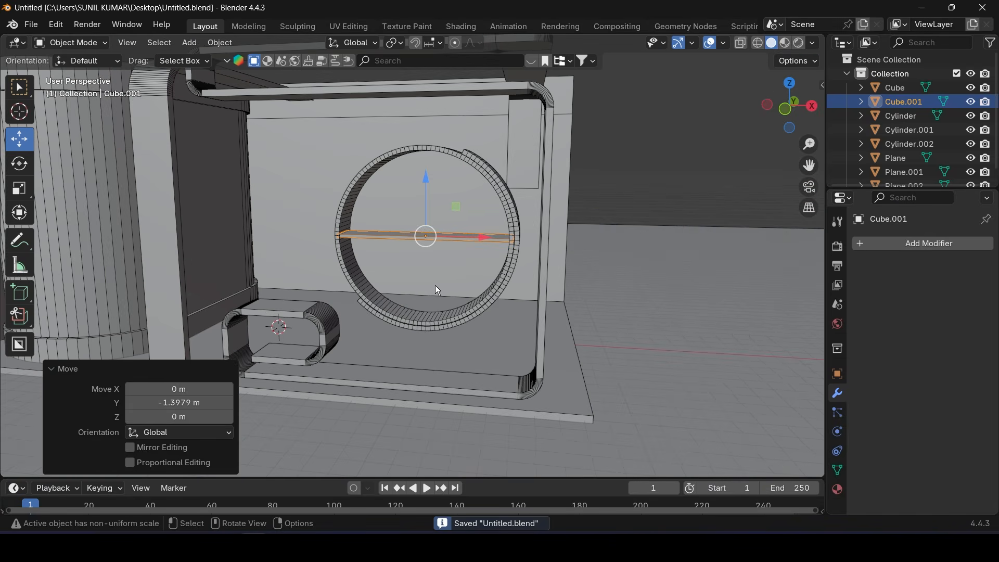
Check the ring's upper panel in the reference image and add a cylinder in Blender rotated 90° about X
middle_drag(435, 285, 414, 314)
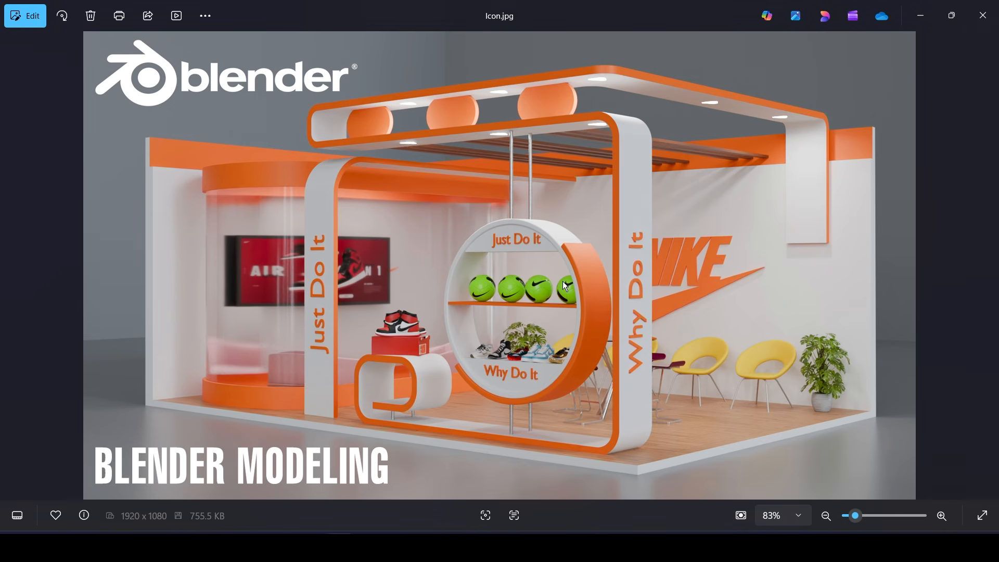
scroll(520, 252, up, 7)
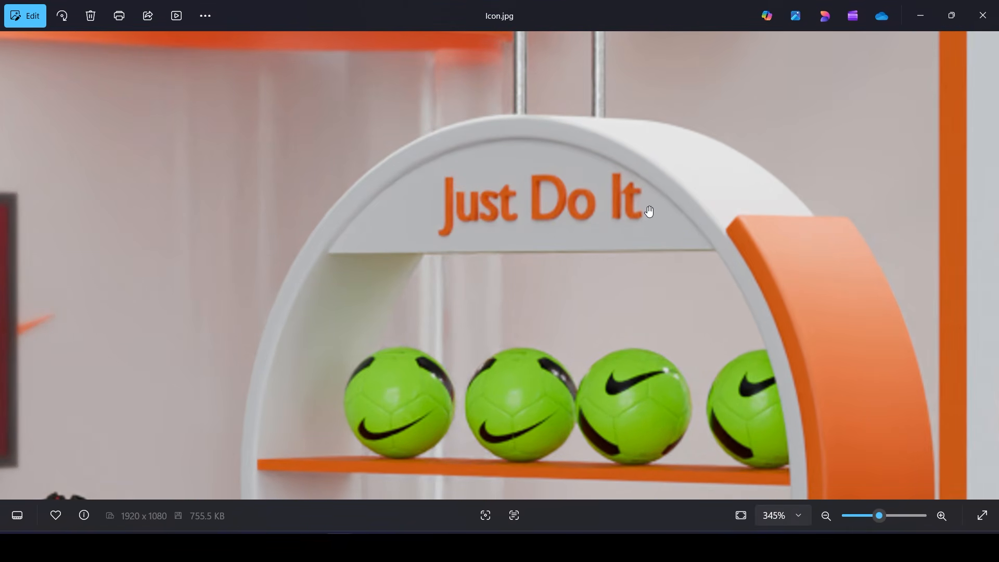
scroll(649, 211, down, 5)
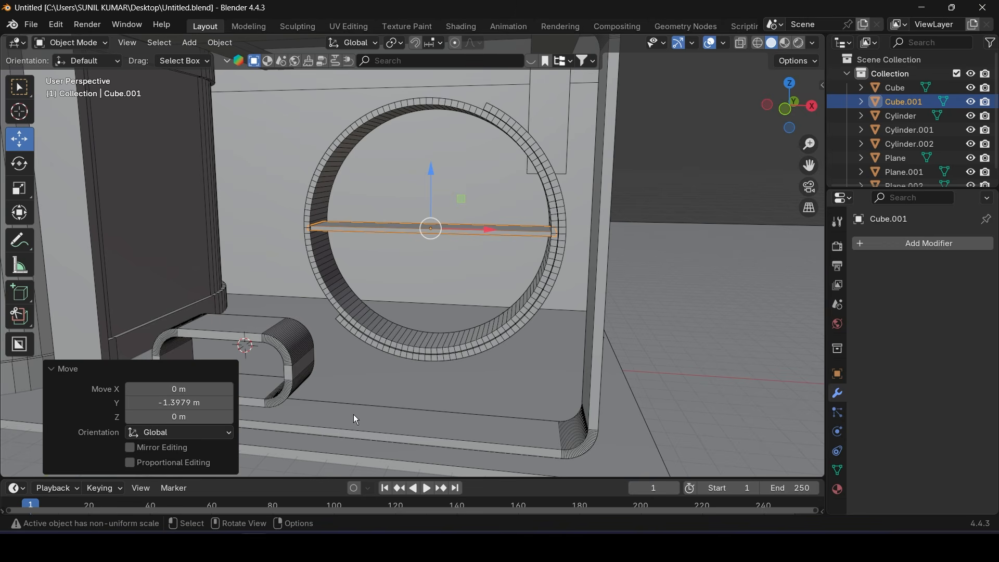
click(191, 44)
mouse_move(234, 59)
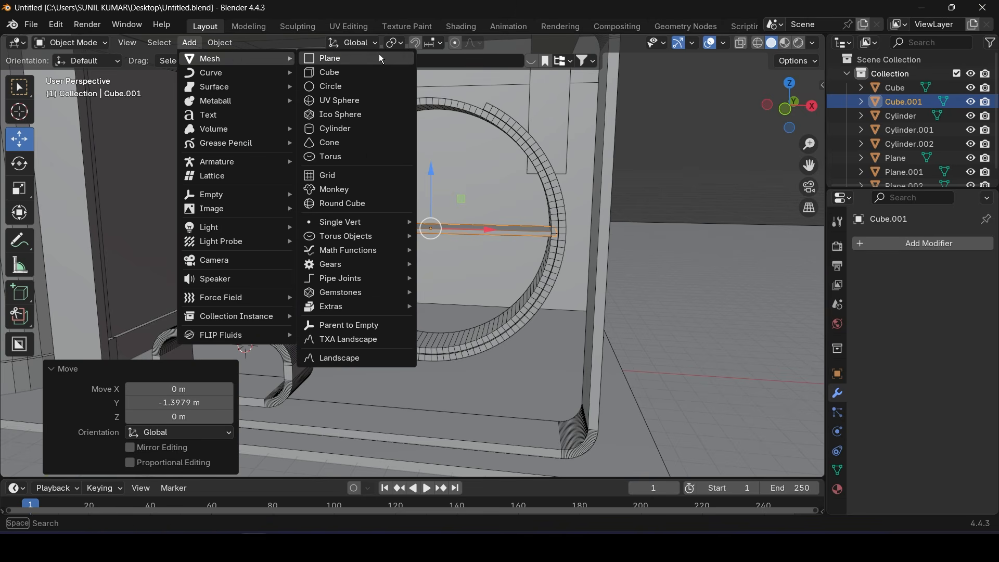
click(335, 129)
scroll(391, 215, down, 6)
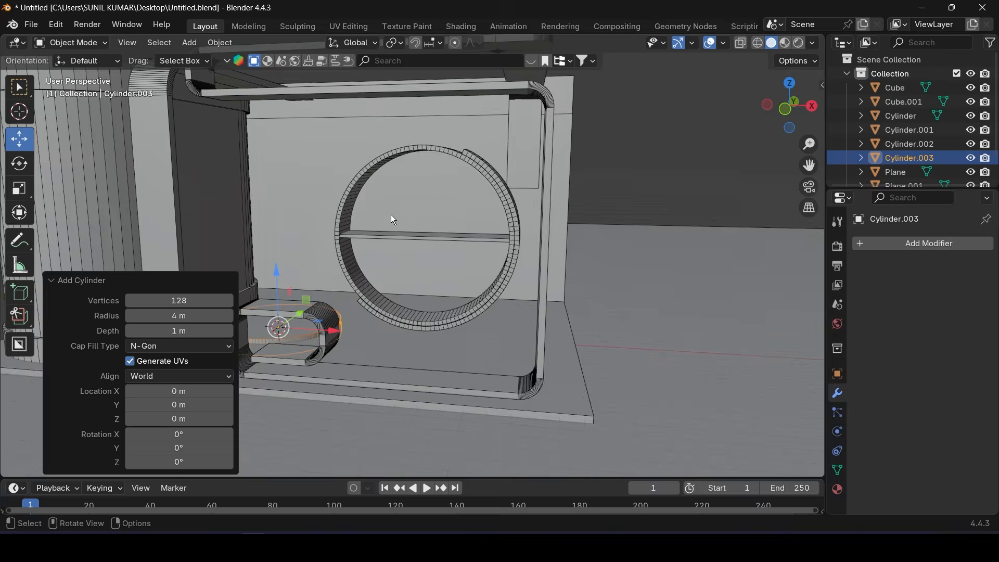
scroll(394, 225, up, 4)
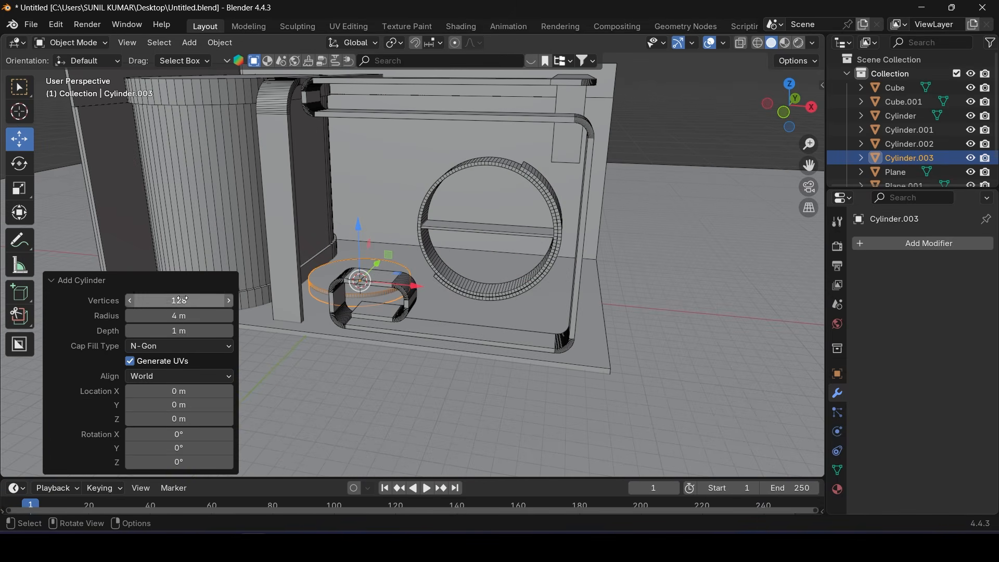
click(181, 434)
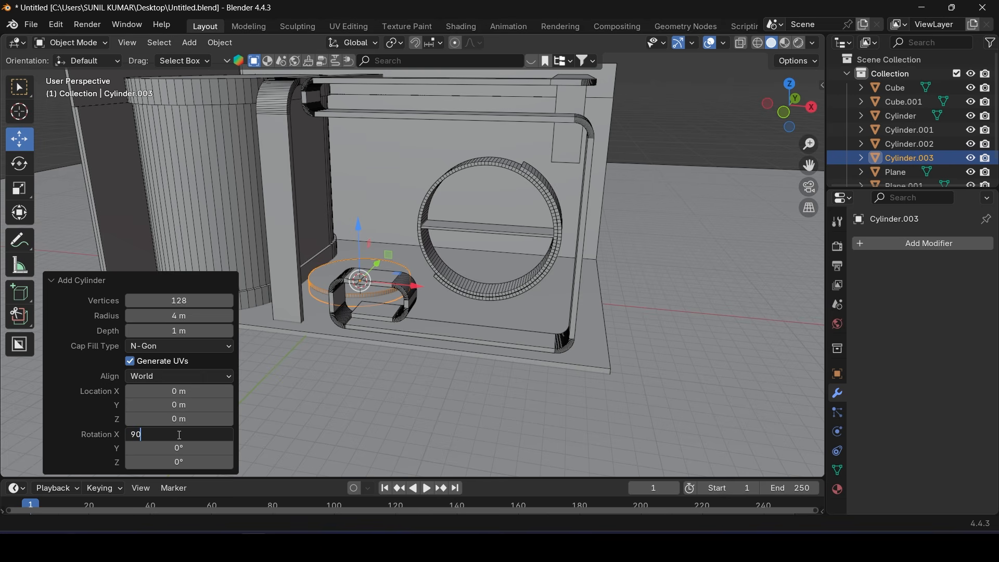
text(90)
key(Return)
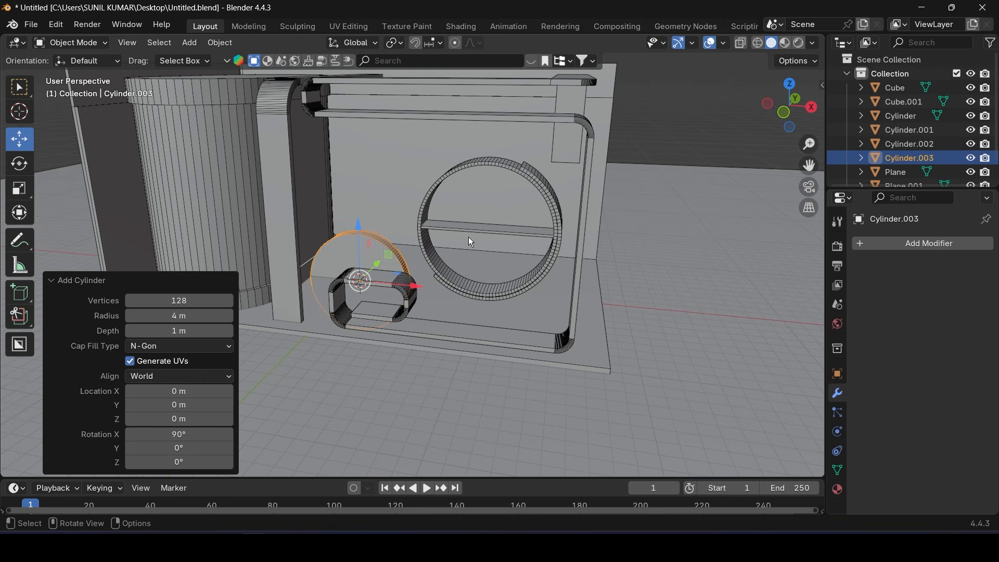
Move the new cylinder to the ring, about 10.73 m along X, 5.35 m along Z and -7.62 m along Y
drag(419, 286, 554, 301)
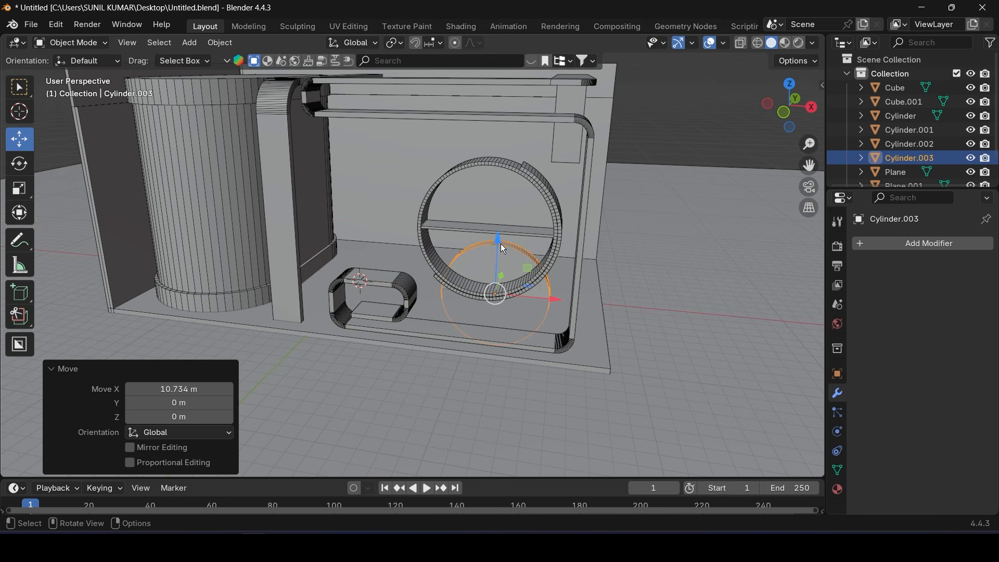
drag(497, 240, 494, 169)
middle_drag(547, 211, 503, 234)
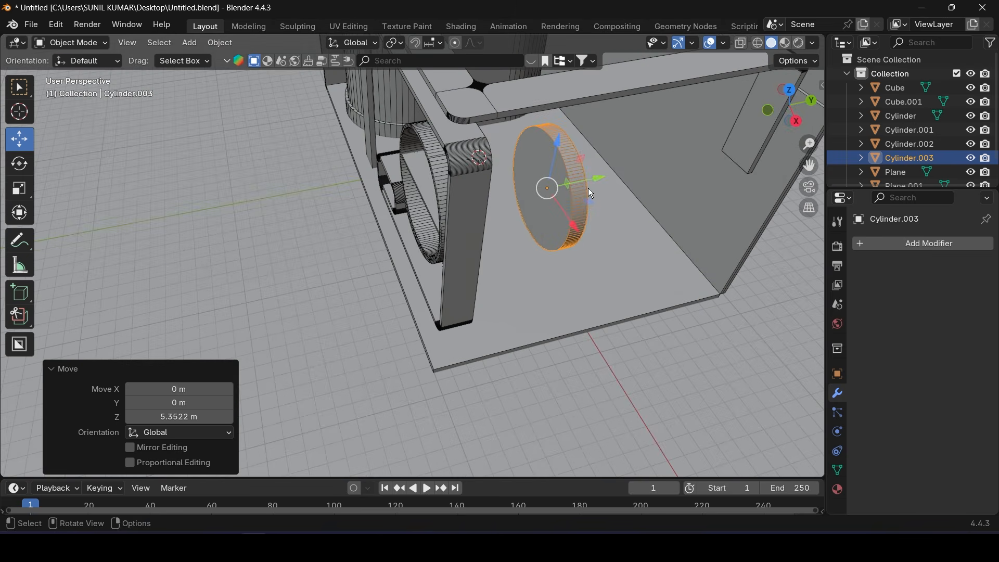
drag(591, 191, 479, 206)
key(KP_1)
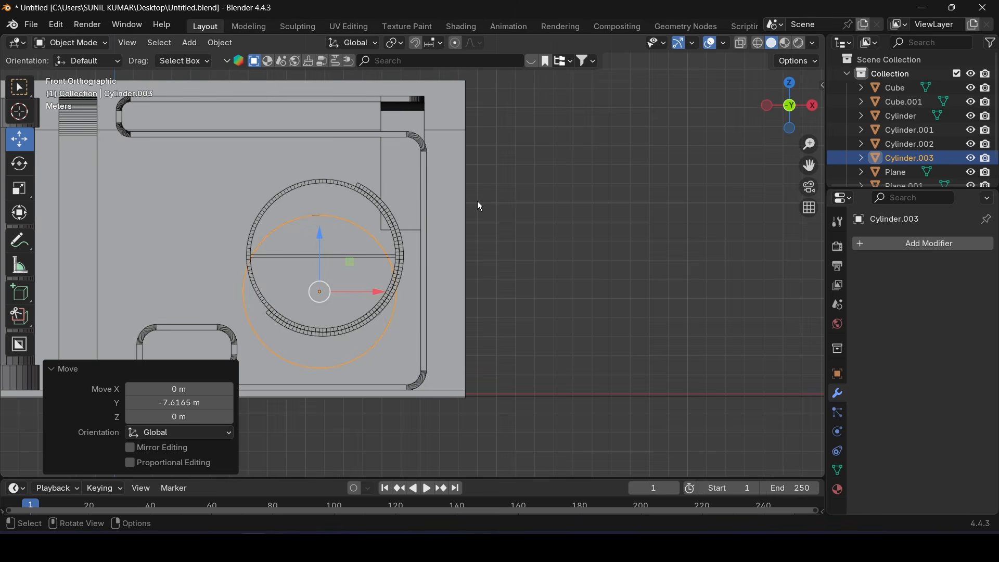
Align the cylinder's location to the inner ring with Align Tools and show both in wireframe from the front
scroll(476, 201, up, 4)
shift+middle_drag(384, 215, 568, 197)
click(366, 179)
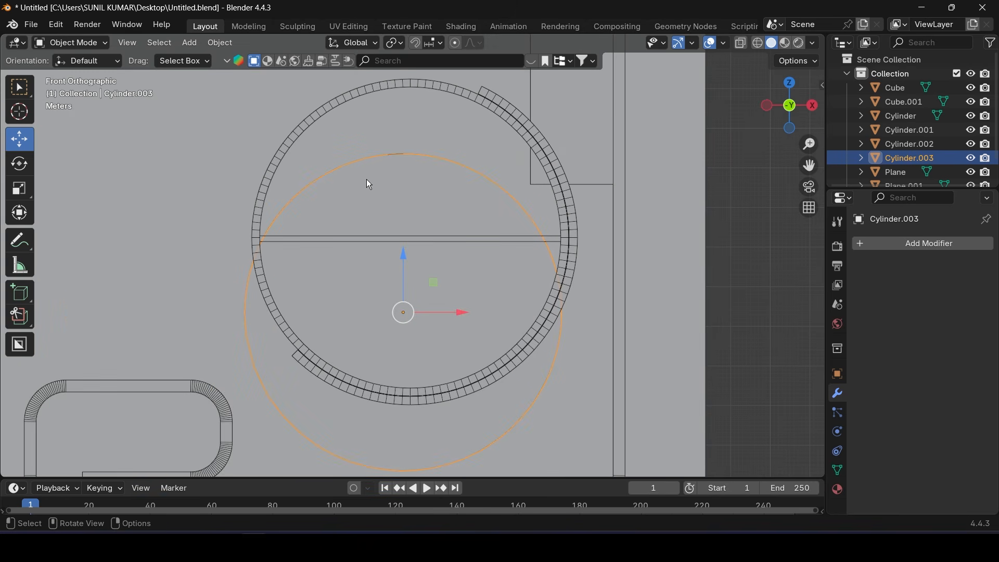
shift+click(324, 106)
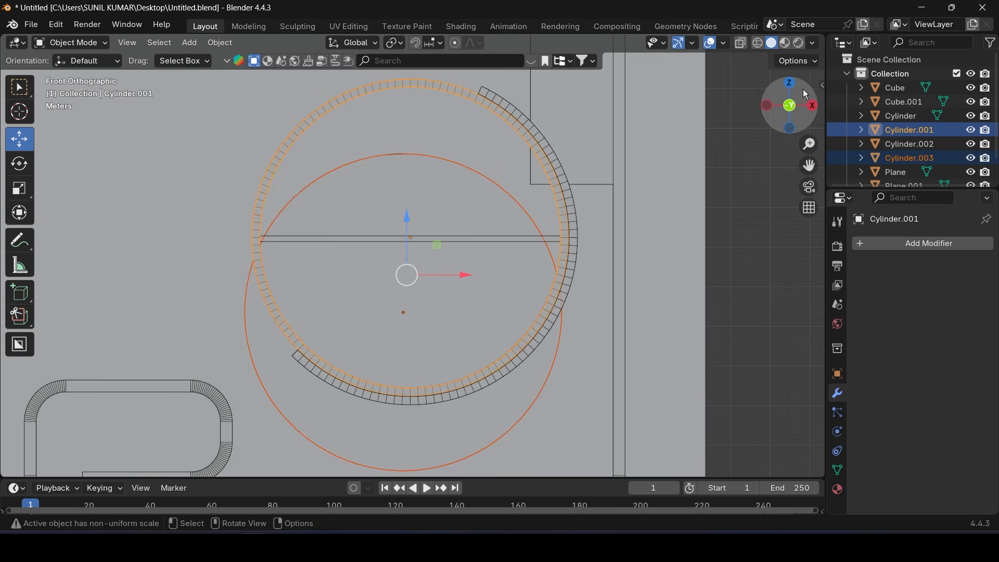
click(823, 85)
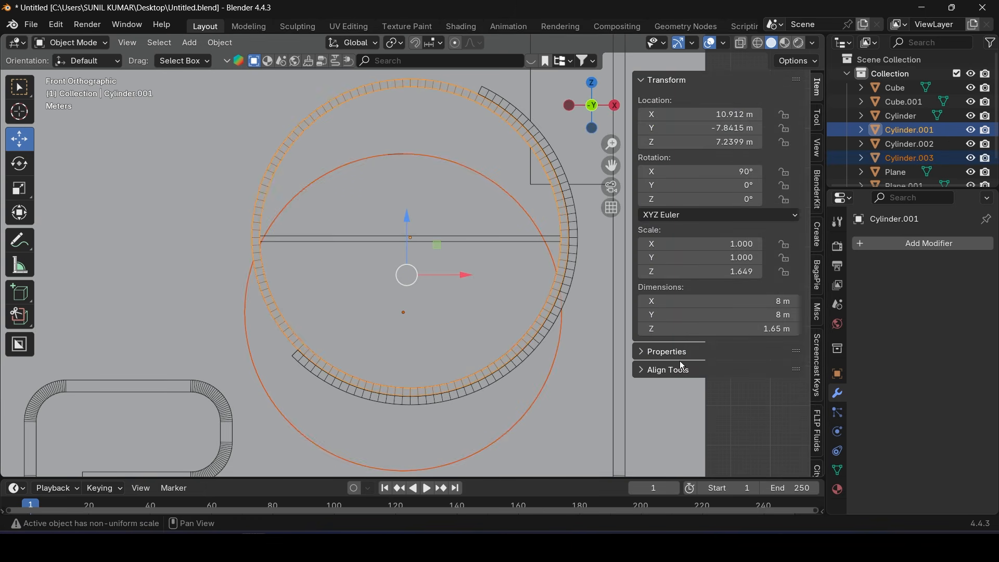
click(669, 370)
scroll(687, 383, down, 5)
click(657, 358)
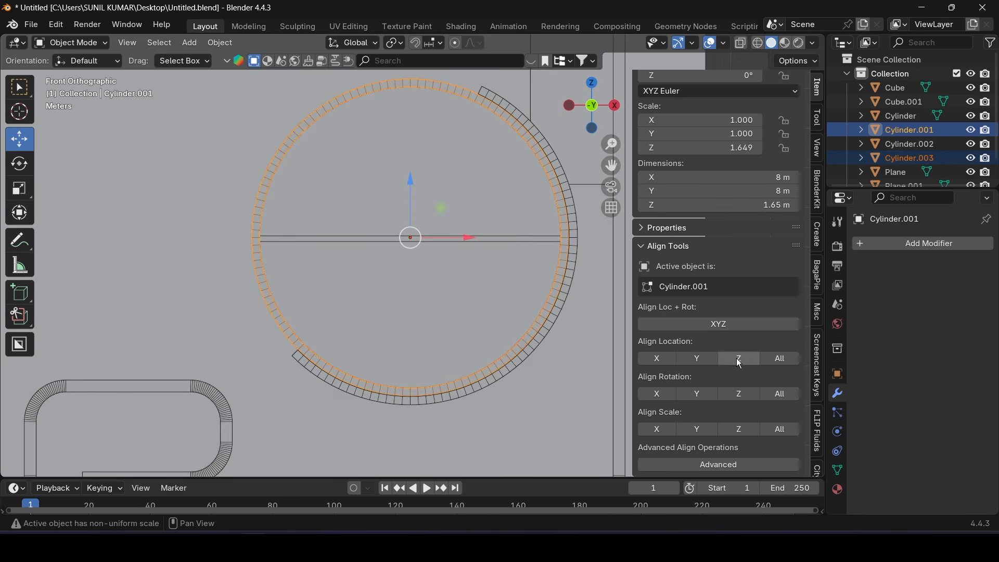
middle_drag(565, 310, 354, 287)
scroll(449, 246, up, 3)
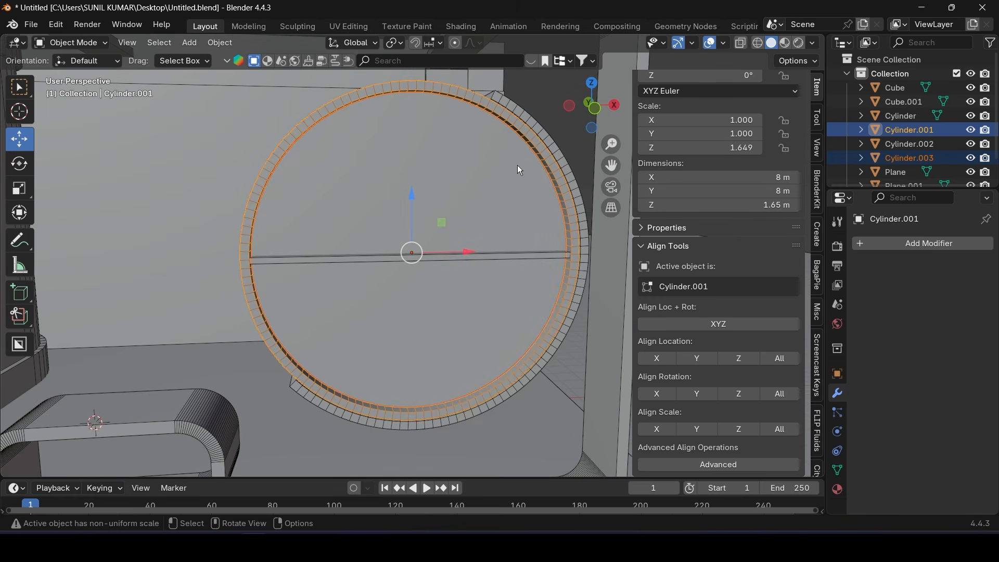
key(KP_1)
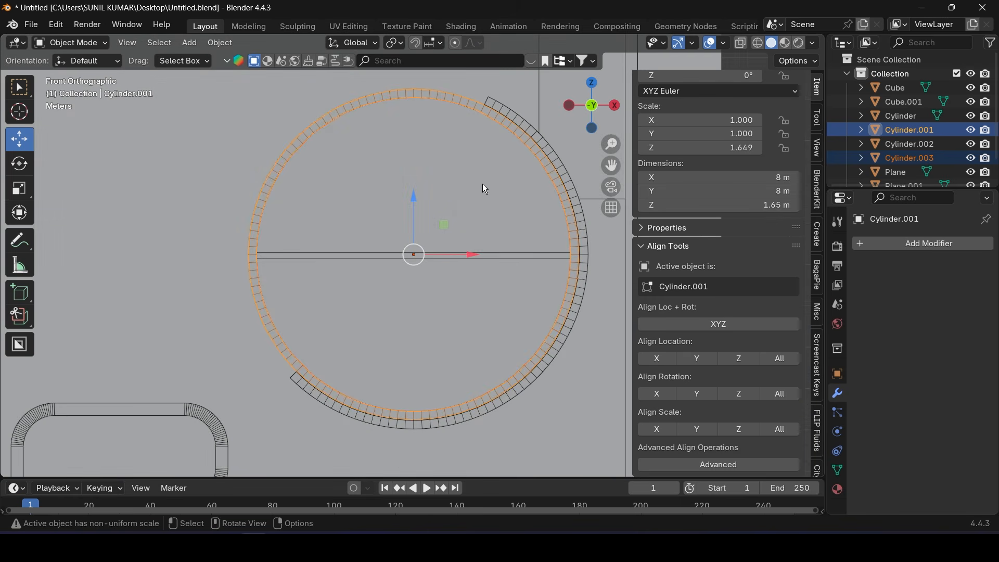
key(shift+z)
scroll(433, 214, up, 3)
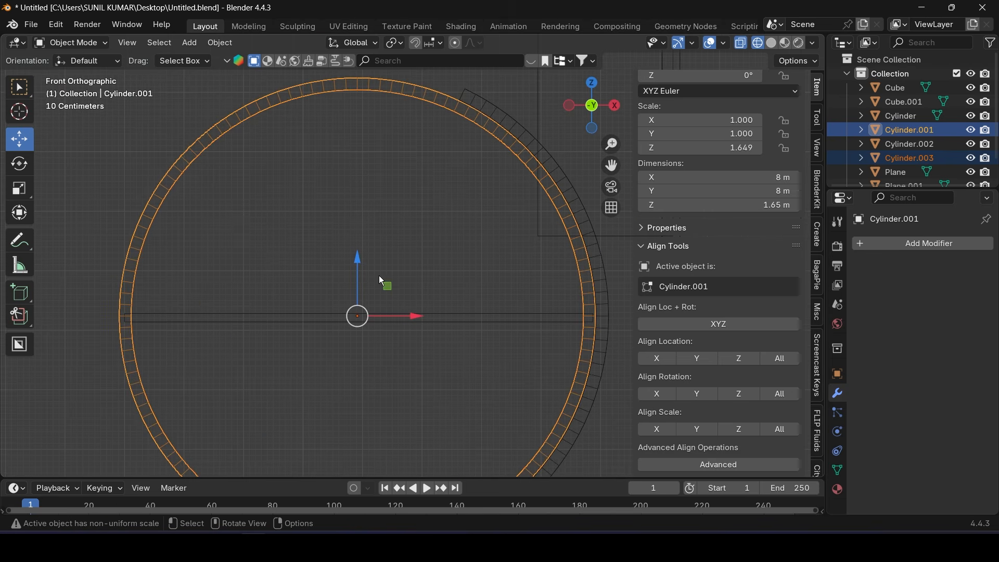
key(s)
click(418, 235)
key(ctrl+z)
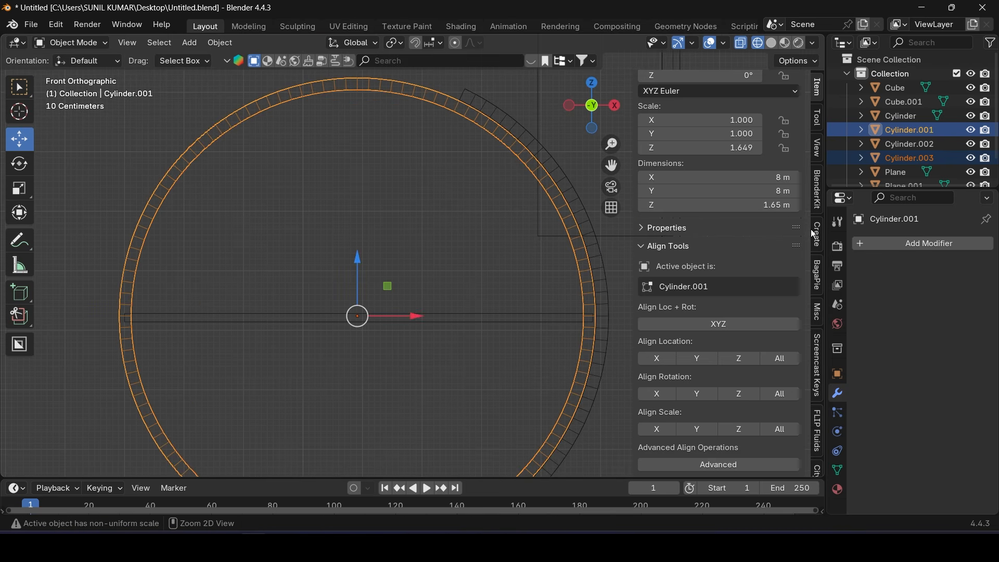
Select only the new cylinder, scale it to about 0.969 to fit within the ring's thickness, and restore solid shading
click(901, 160)
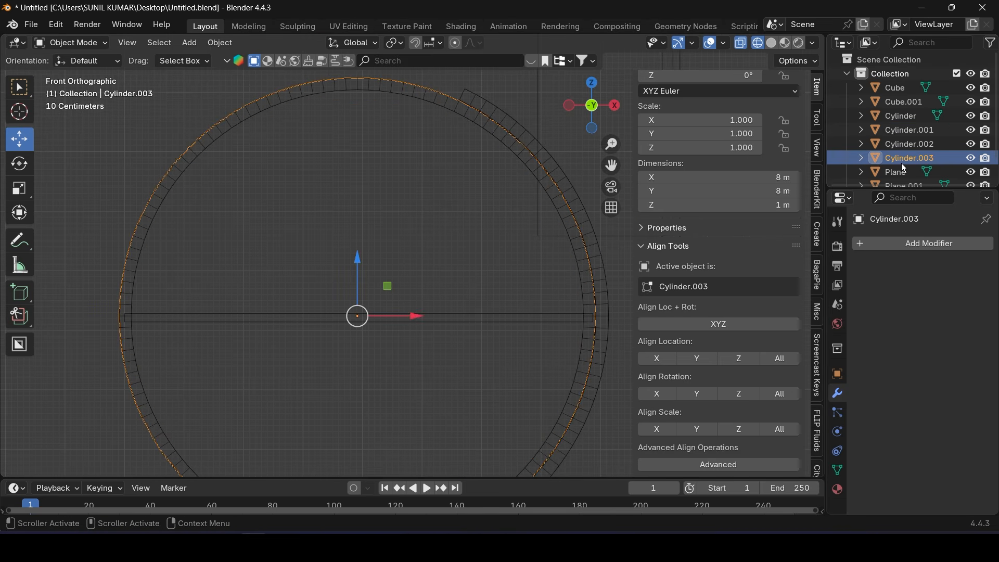
key(s)
click(529, 151)
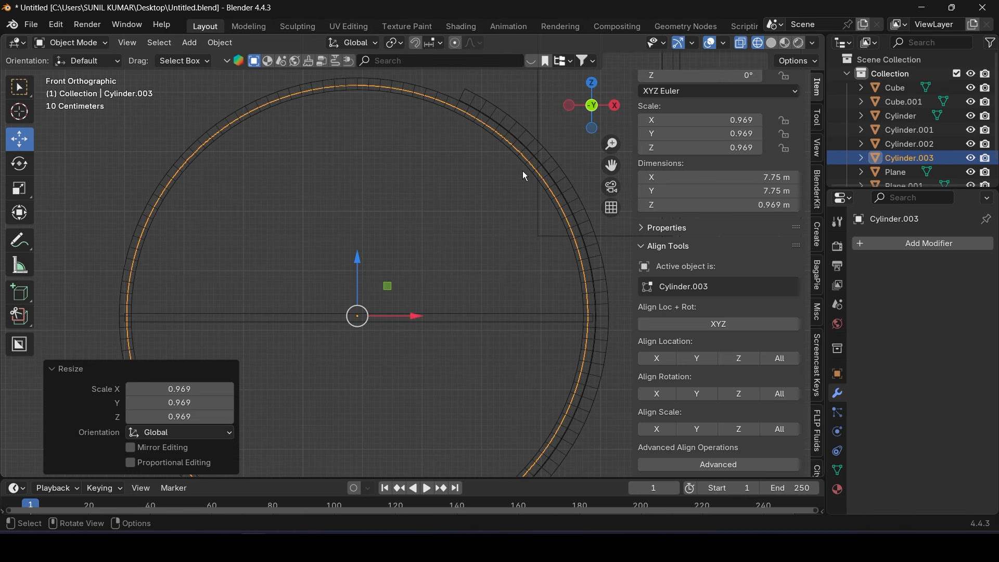
key(n)
middle_drag(581, 305, 757, 79)
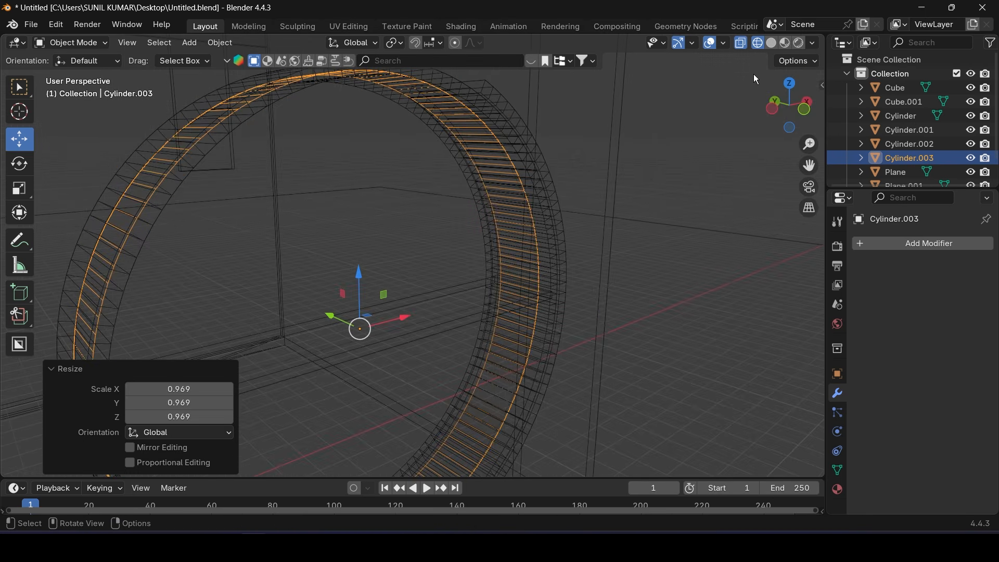
click(778, 44)
mouse_move(507, 194)
middle_down()
mouse_move(517, 247)
mouse_move(457, 255)
middle_up()
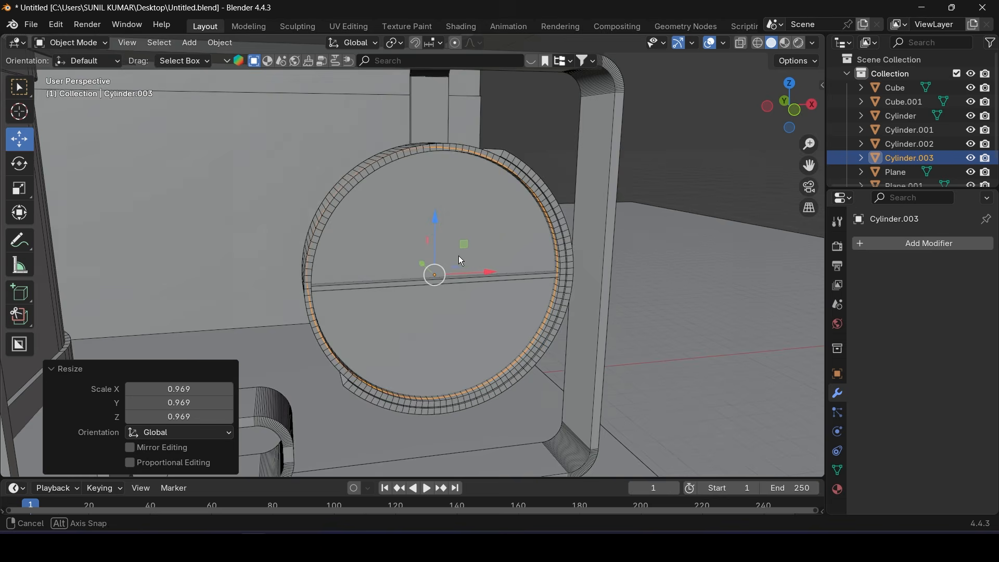
Delete the front and back cap faces of the new cylinder in Edit Mode and return to Object Mode
scroll(452, 263, up, 4)
scroll(447, 271, up, 2)
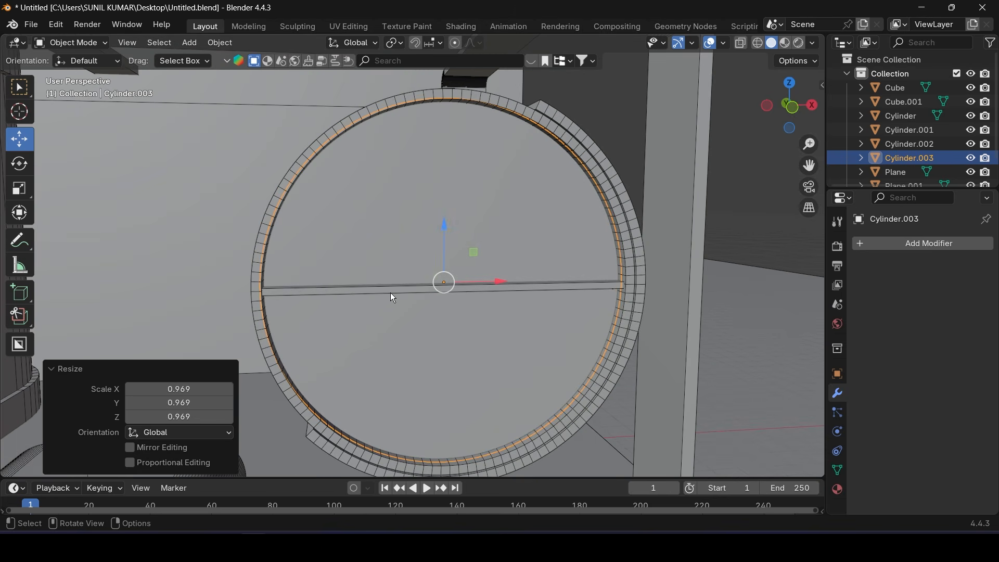
click(395, 239)
click(99, 43)
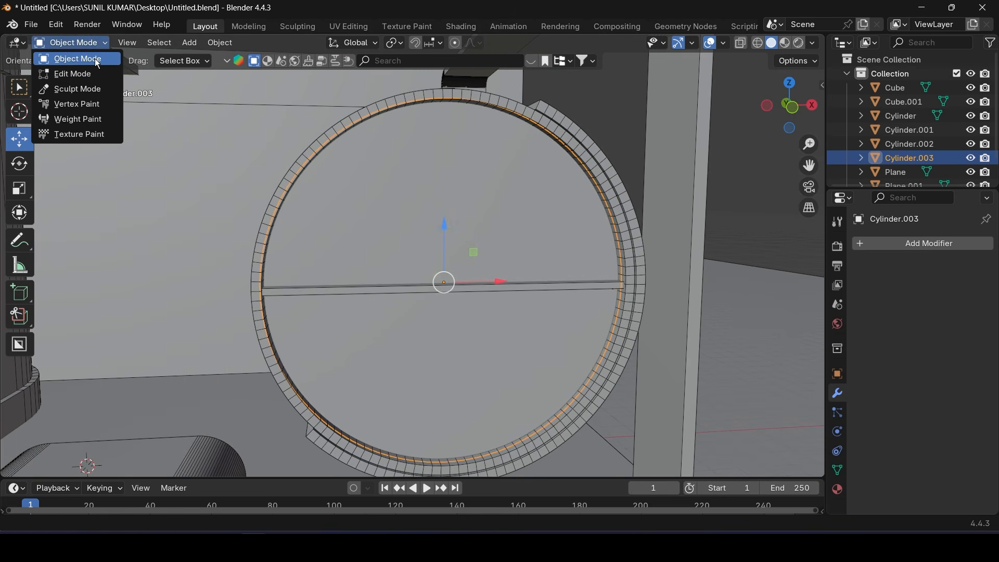
click(92, 70)
click(137, 43)
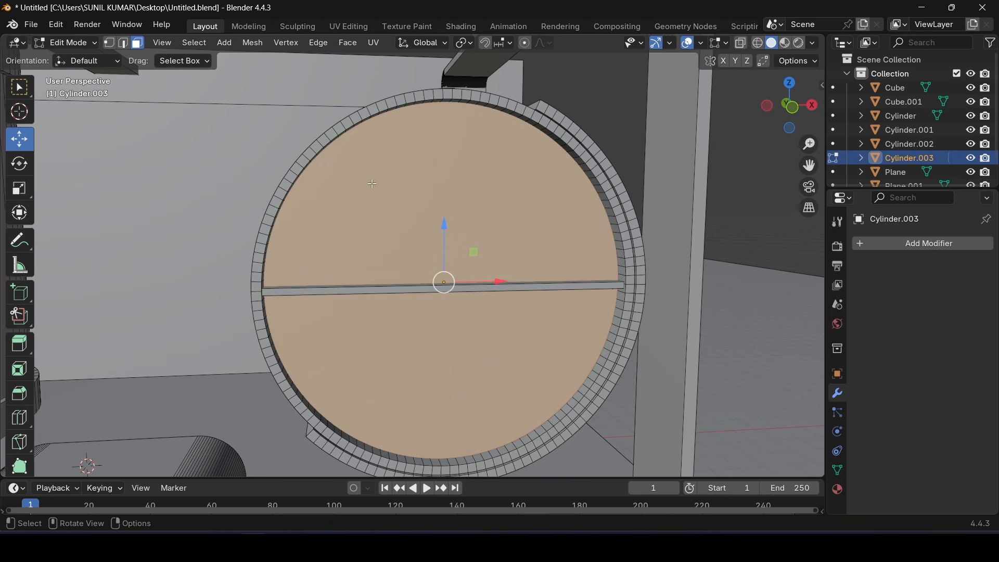
click(375, 229)
key(x)
click(373, 229)
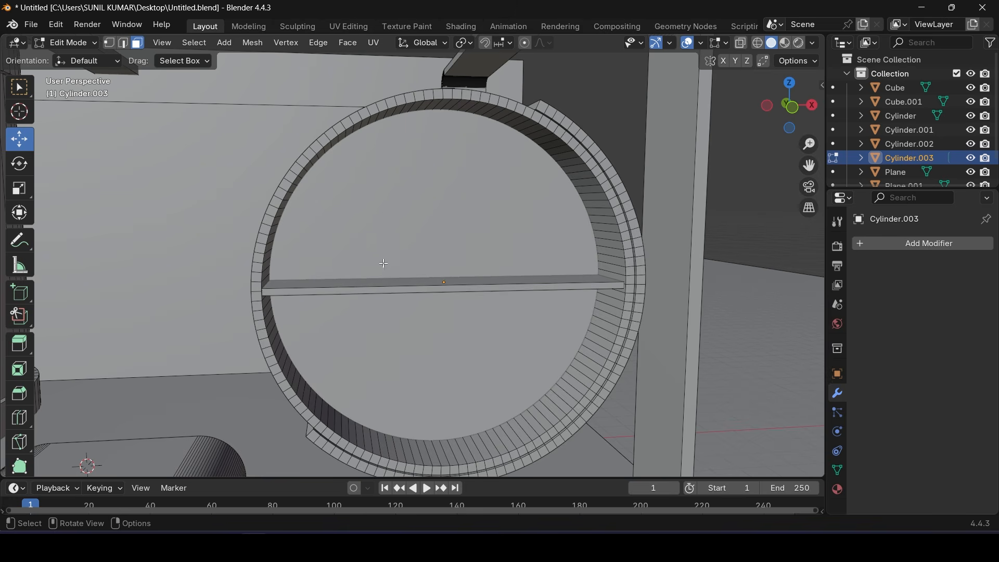
key(ctrl+z)
key(x)
click(428, 250)
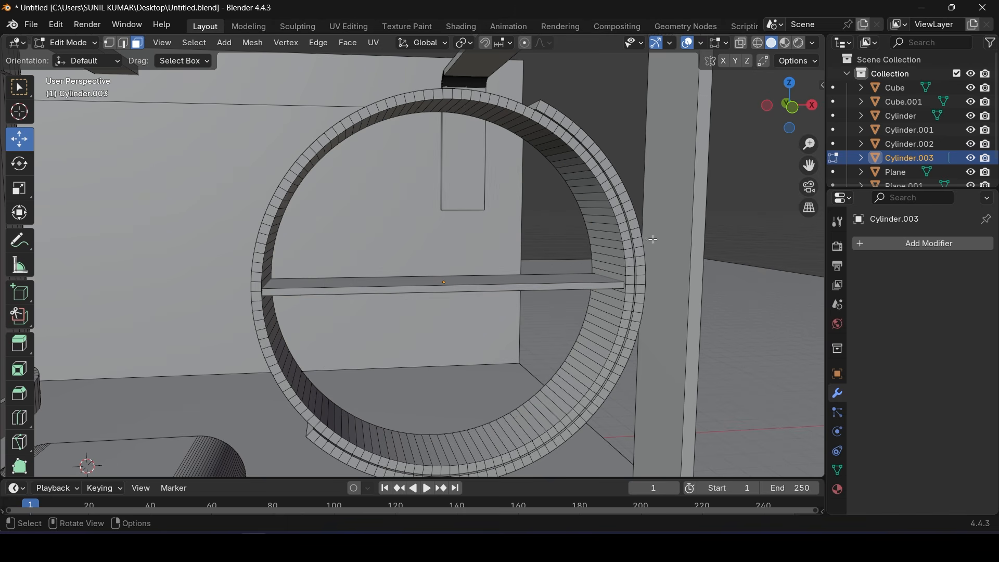
click(80, 42)
click(80, 57)
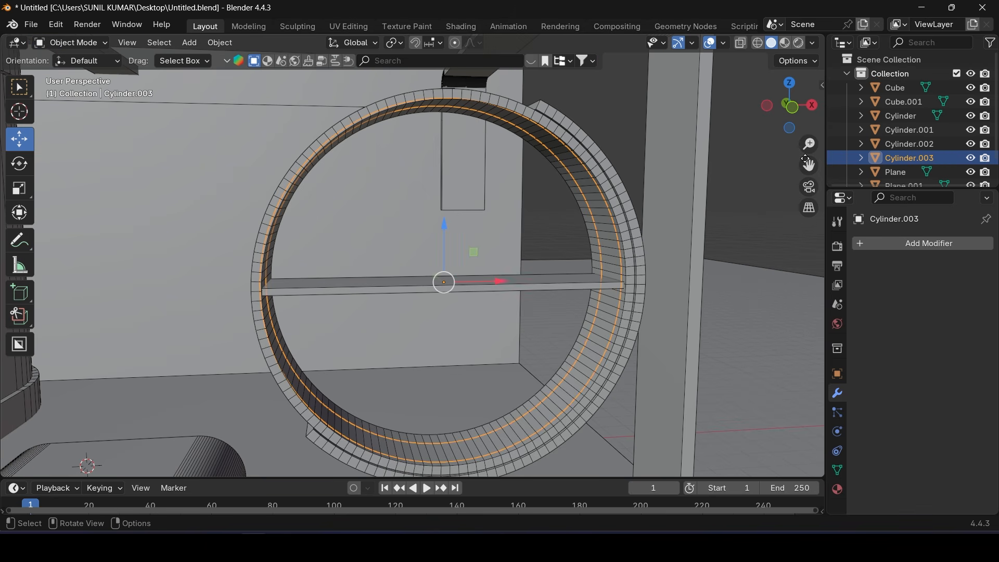
Isolate the open cylinder in local view and check the ring's upper and lower lettered panels in the reference image
key(slash)
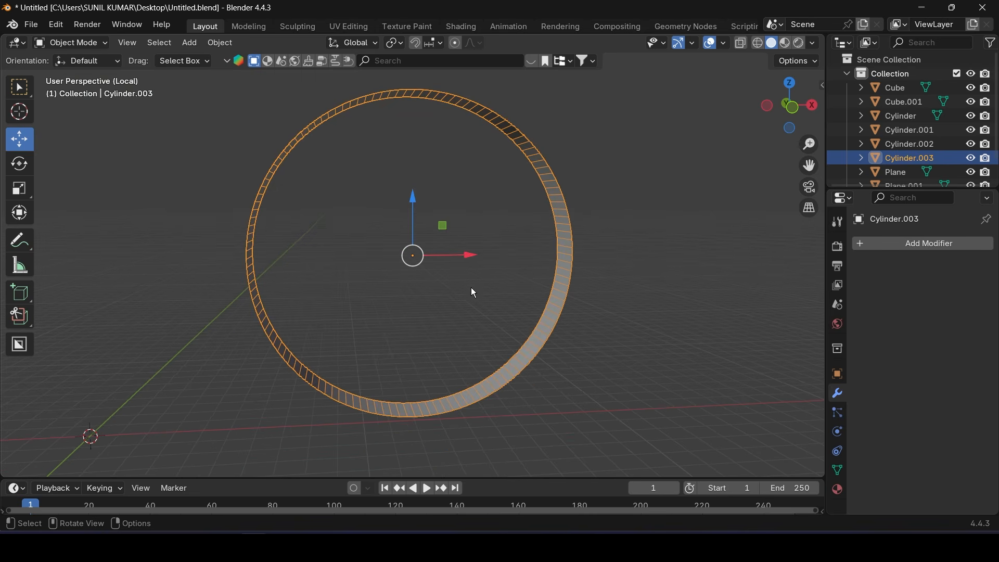
mouse_move(470, 287)
middle_down()
mouse_move(482, 301)
mouse_move(574, 303)
mouse_move(331, 292)
mouse_move(486, 289)
mouse_move(458, 301)
middle_up()
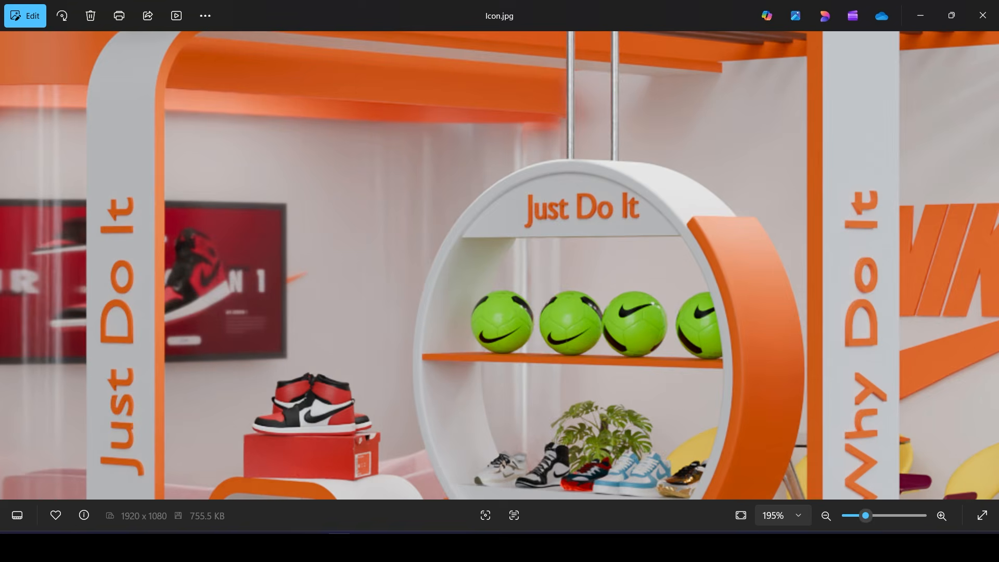
scroll(483, 251, down, 3)
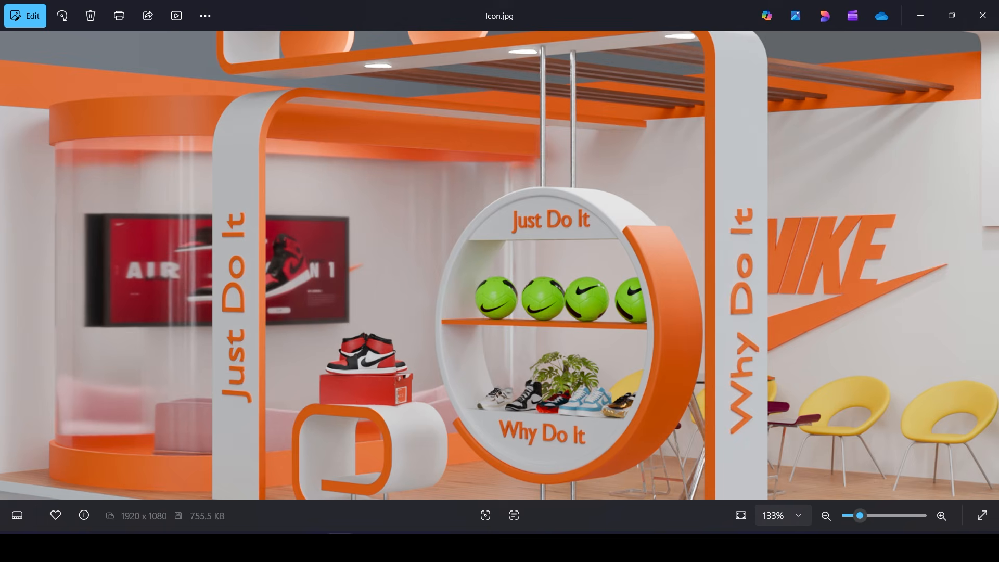
click(253, 546)
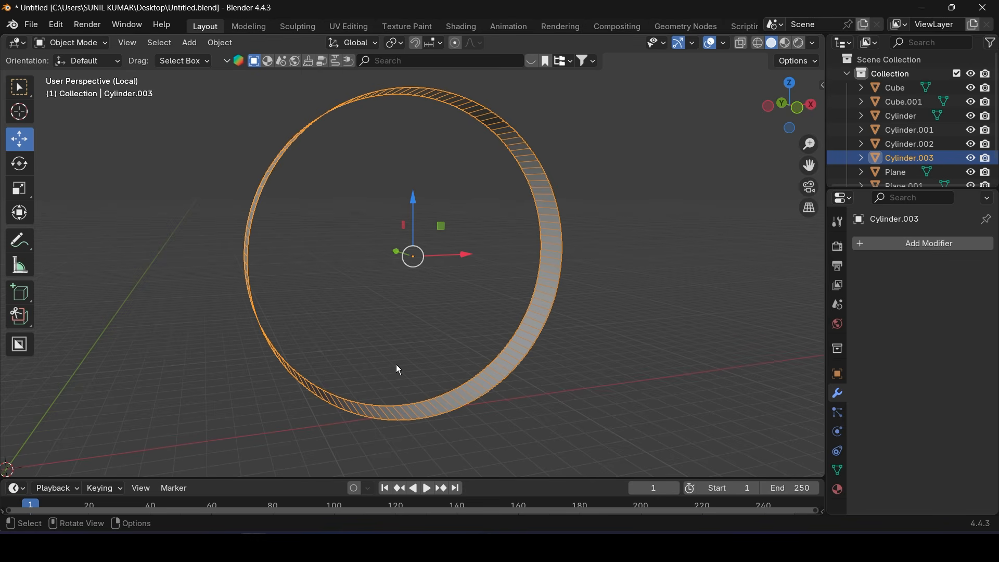
key(KP_1)
click(71, 42)
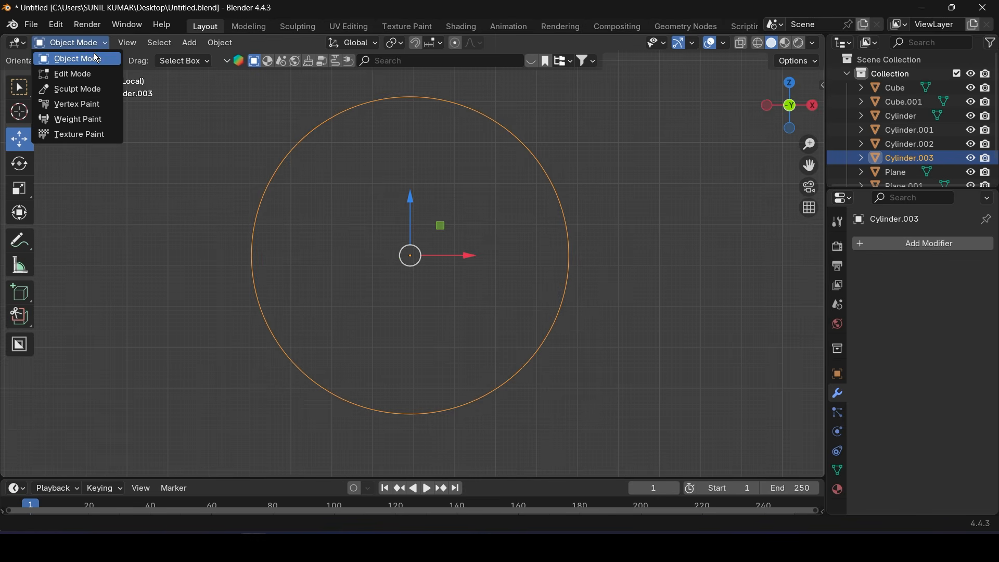
click(95, 73)
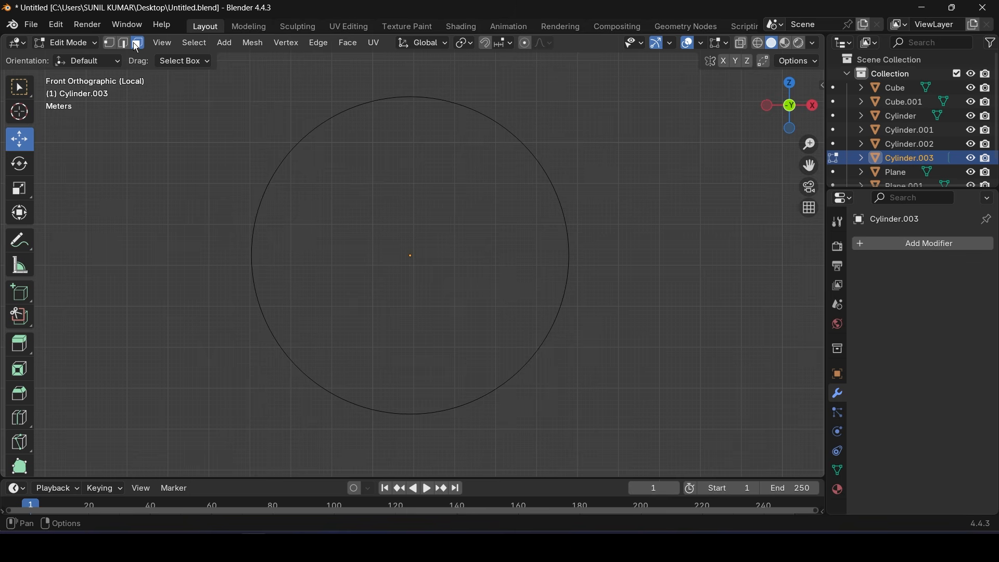
drag(157, 142, 655, 333)
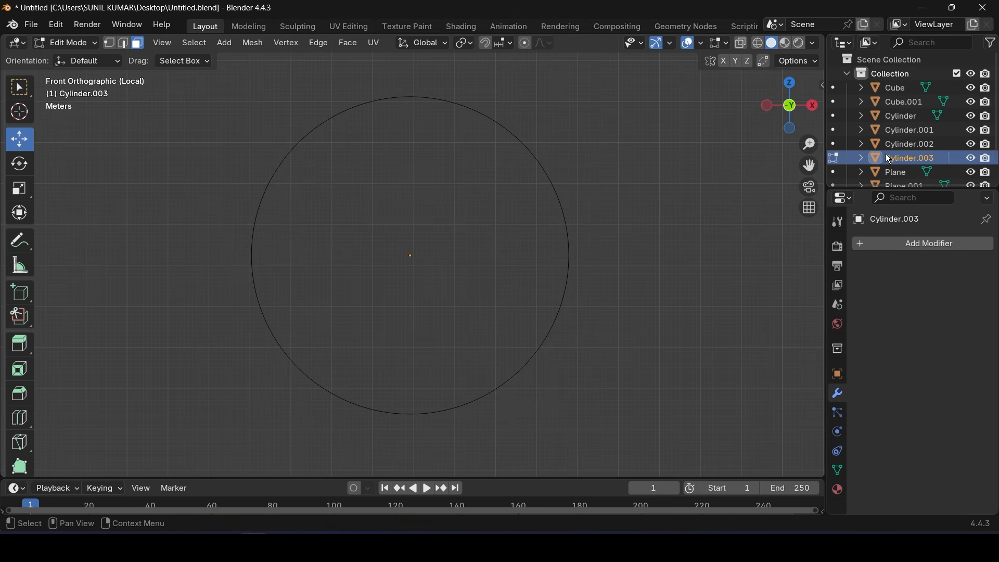
middle_drag(332, 156, 417, 195)
scroll(272, 167, up, 3)
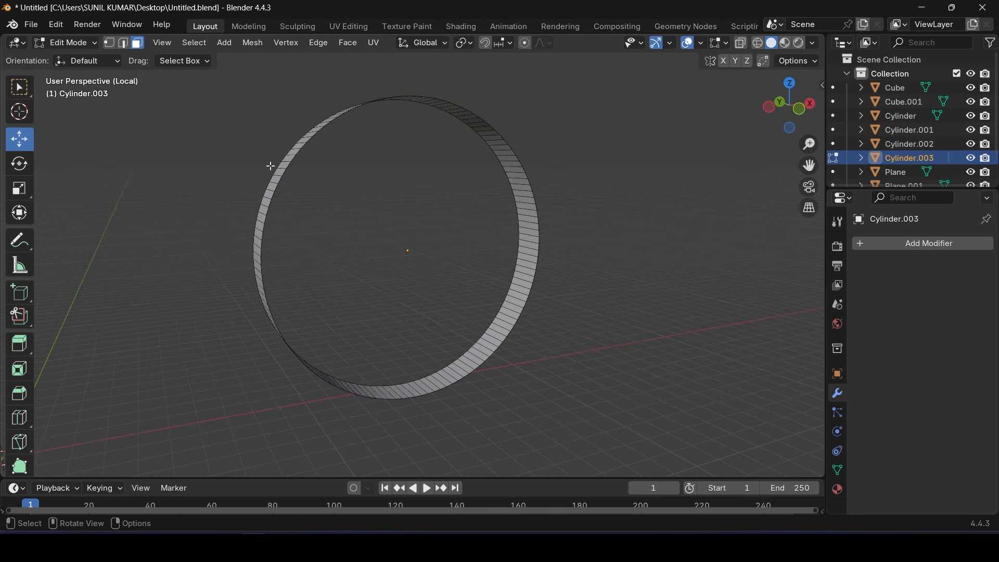
click(91, 43)
click(84, 58)
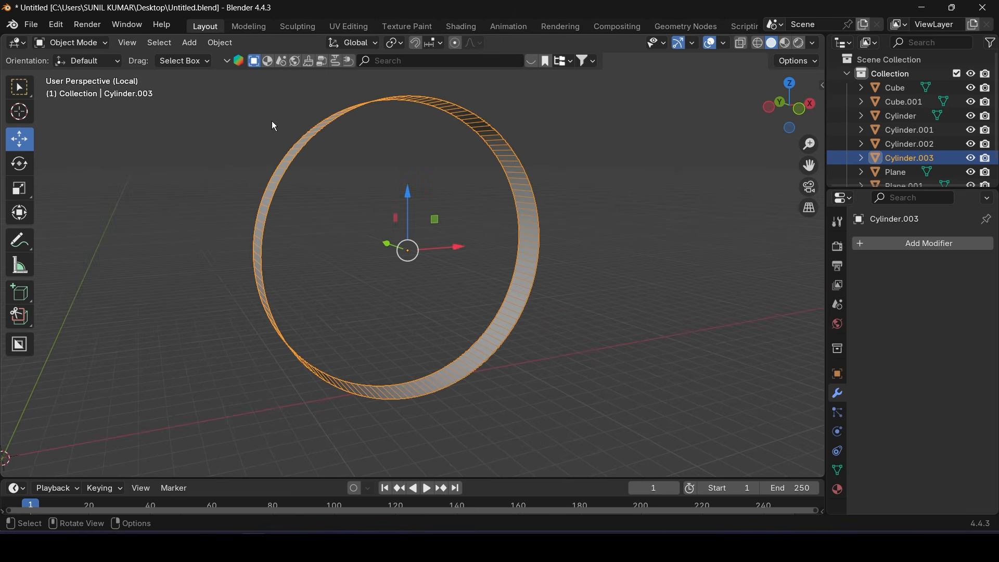
Delete the faces on both sides of the cylinder in front wireframe view, keeping only an upper and a lower arc
click(69, 45)
click(82, 74)
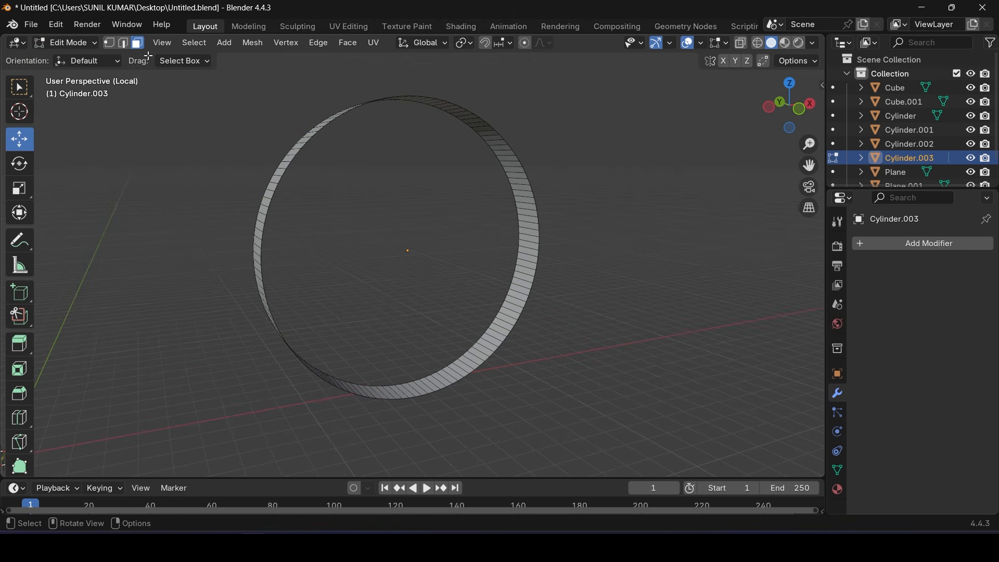
drag(223, 215, 462, 320)
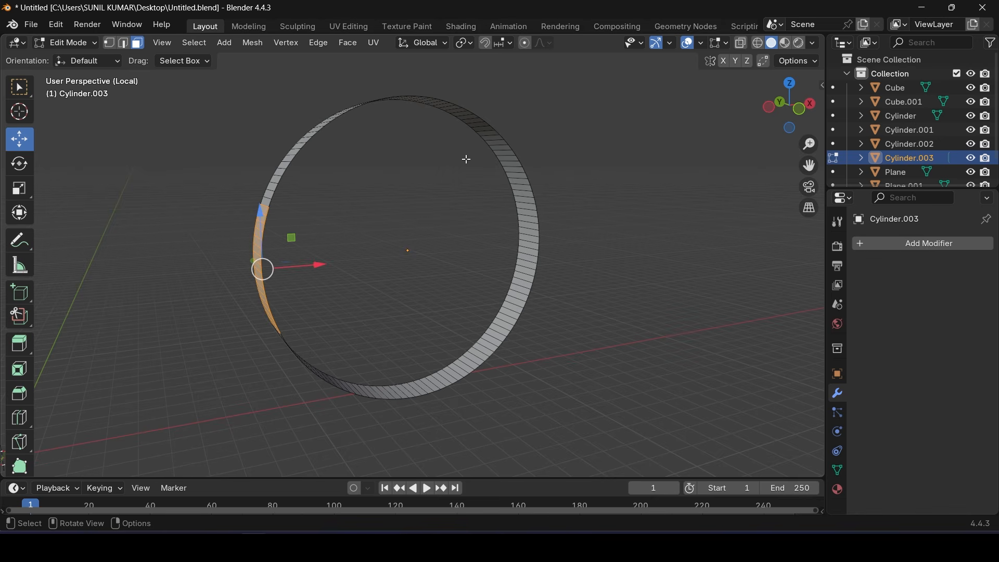
key(KP_1)
key(shift+z)
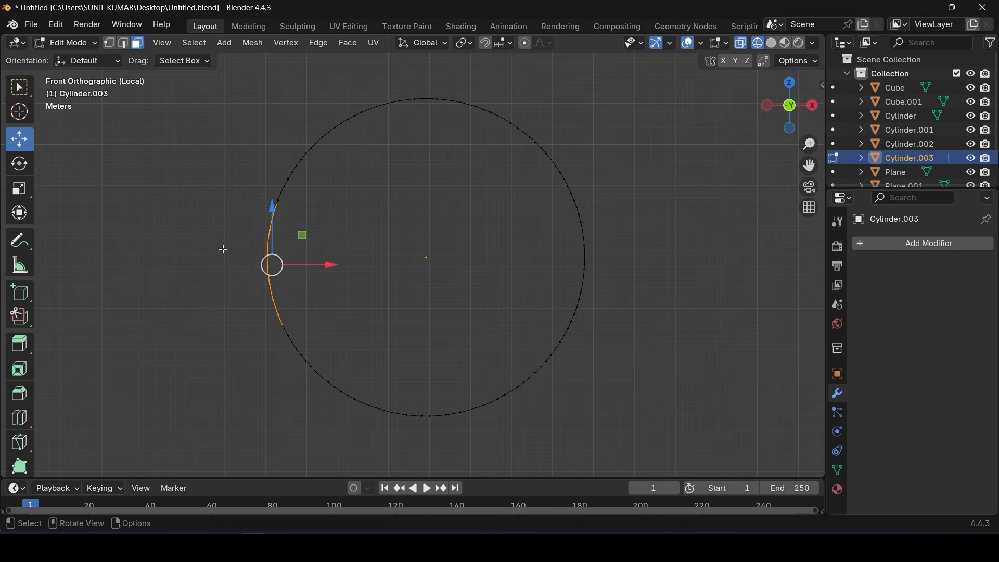
drag(189, 191, 759, 347)
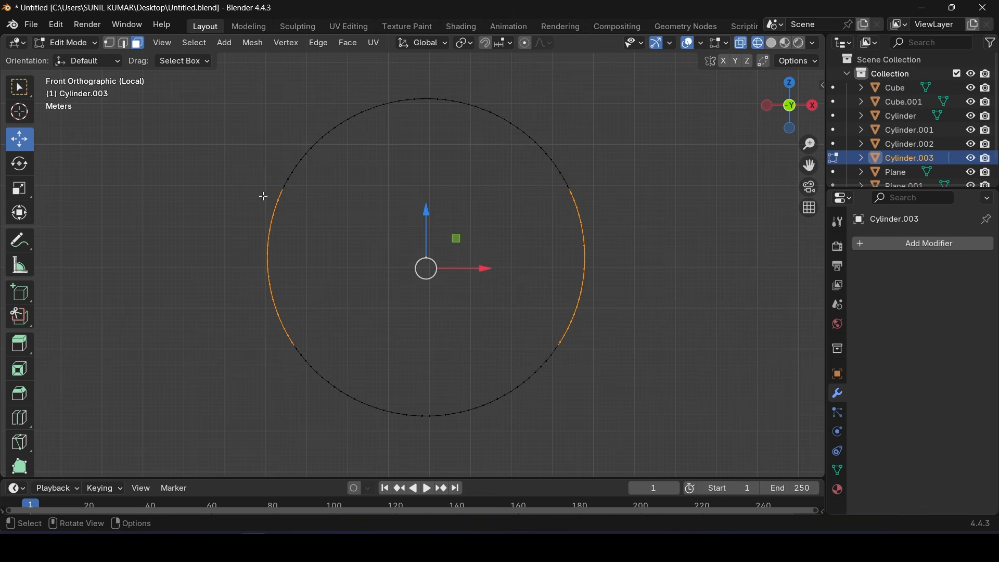
key(x)
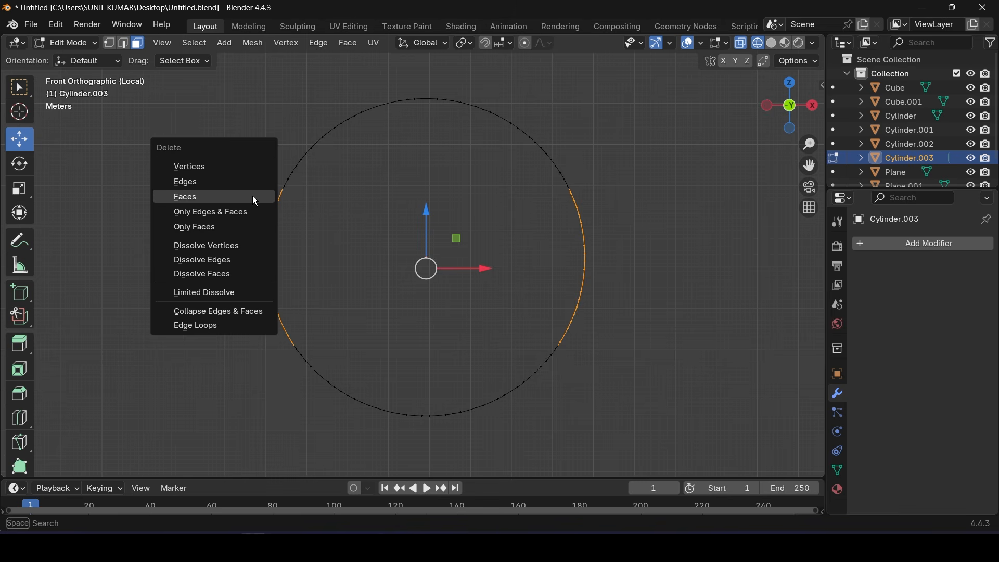
click(255, 201)
drag(232, 162, 780, 351)
key(x)
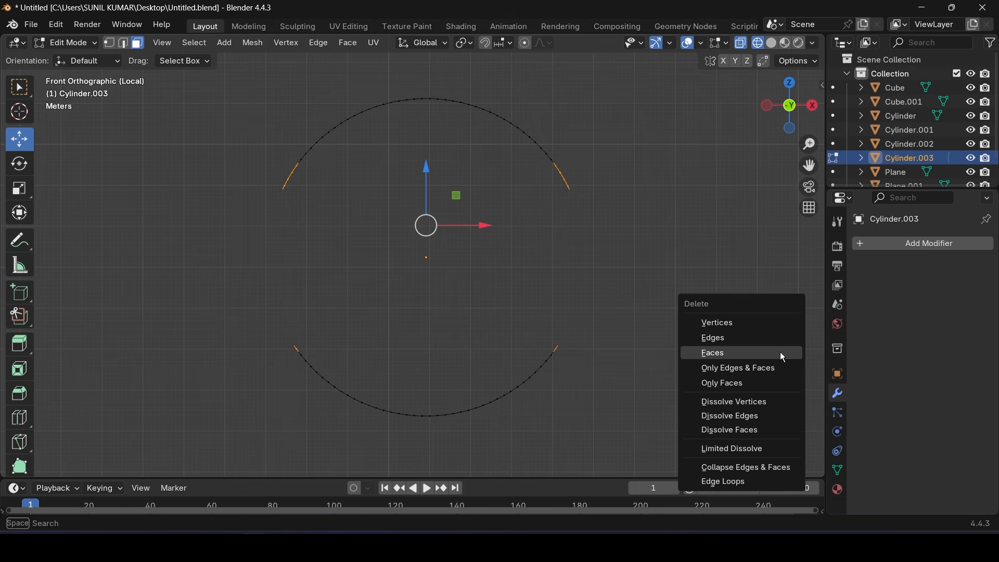
click(783, 356)
Restore solid shading and select the end edge of the upper arc in edge selection mode
middle_drag(488, 268, 456, 254)
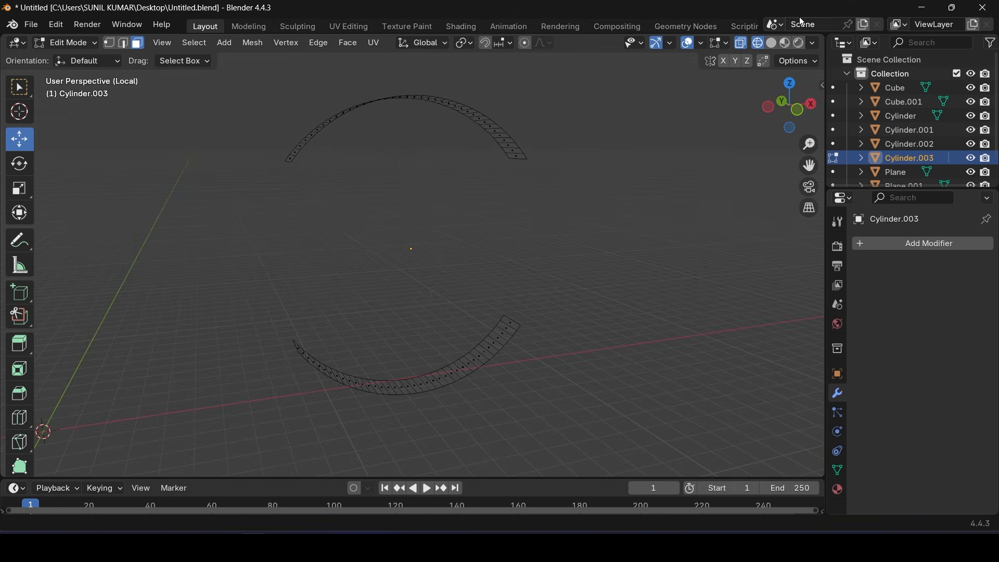
click(772, 43)
mouse_move(453, 133)
middle_down()
mouse_move(408, 190)
mouse_move(460, 200)
mouse_move(372, 148)
mouse_move(375, 265)
mouse_move(361, 214)
middle_up()
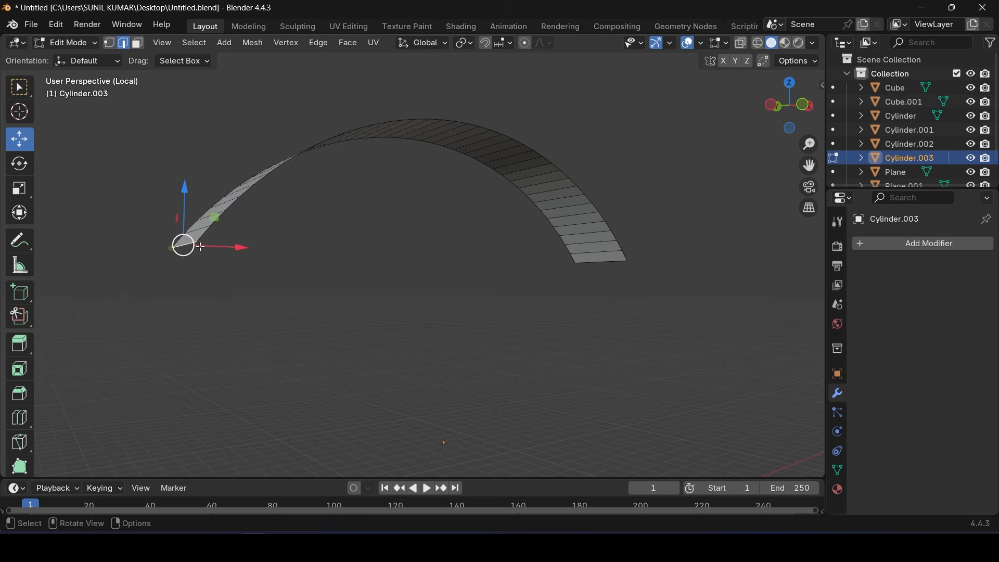
Fill the flat base and both open sides of the upper arched strip with faces
shift+click(598, 261)
key(f)
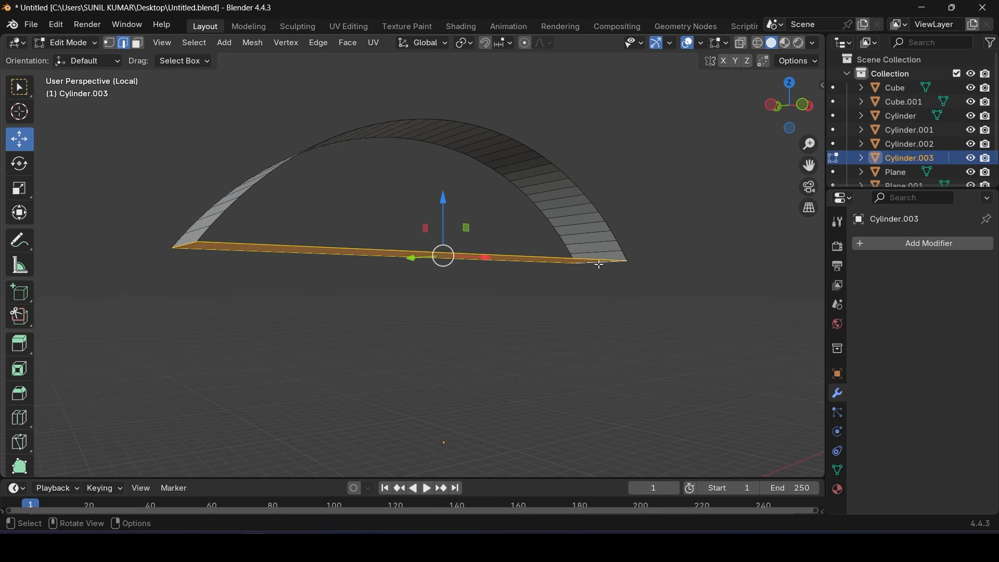
middle_drag(510, 261, 281, 357)
key(alt+a)
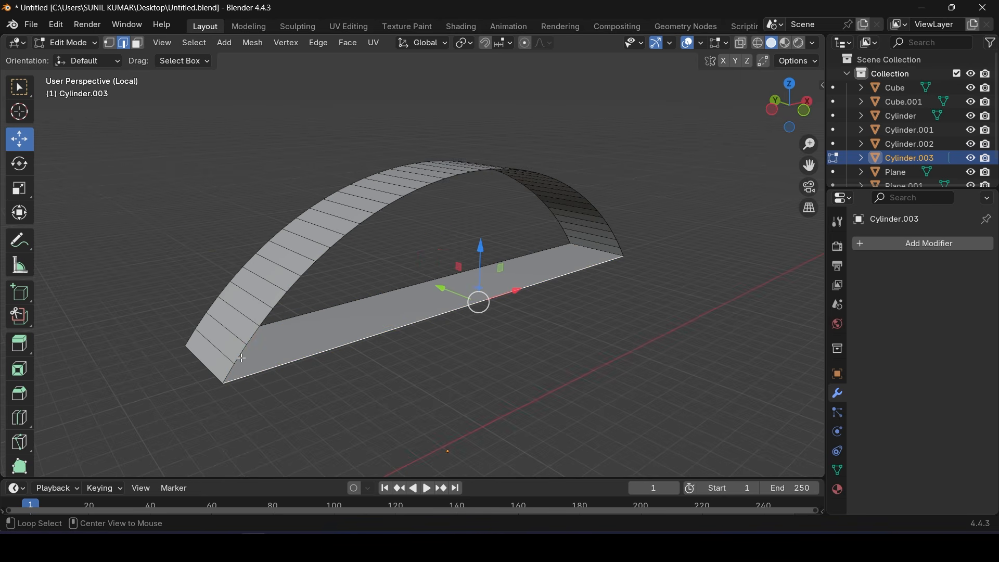
alt+click(243, 354)
key(f)
middle_drag(376, 348, 318, 338)
click(318, 339)
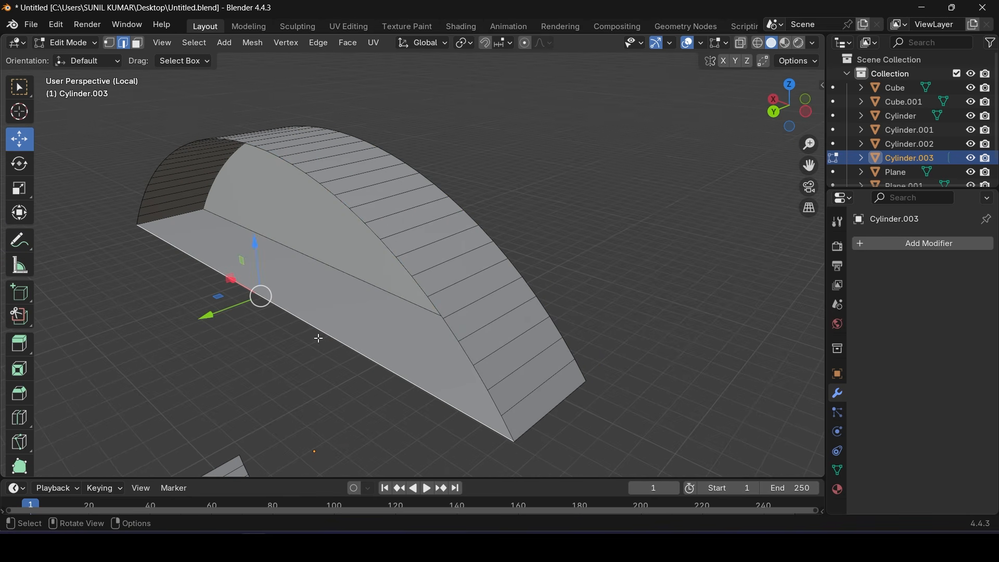
alt+click(495, 406)
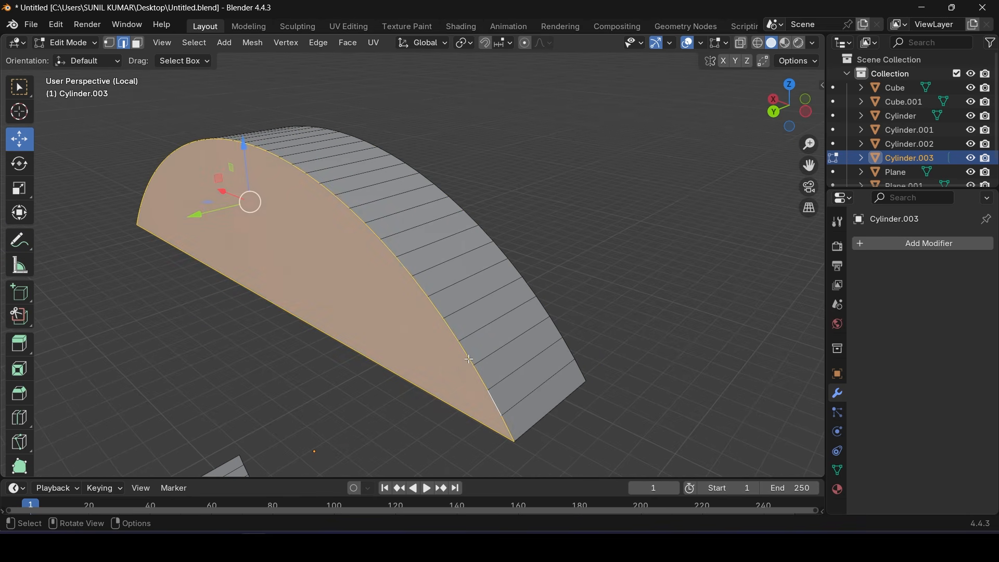
Fill a flat top face between the two end edges of the lower curved strip
scroll(469, 359, down, 4)
middle_drag(502, 379, 303, 381)
shift+middle_drag(523, 397, 326, 172)
scroll(443, 306, up, 2)
shift+middle_drag(462, 300, 411, 318)
middle_drag(331, 332, 303, 341)
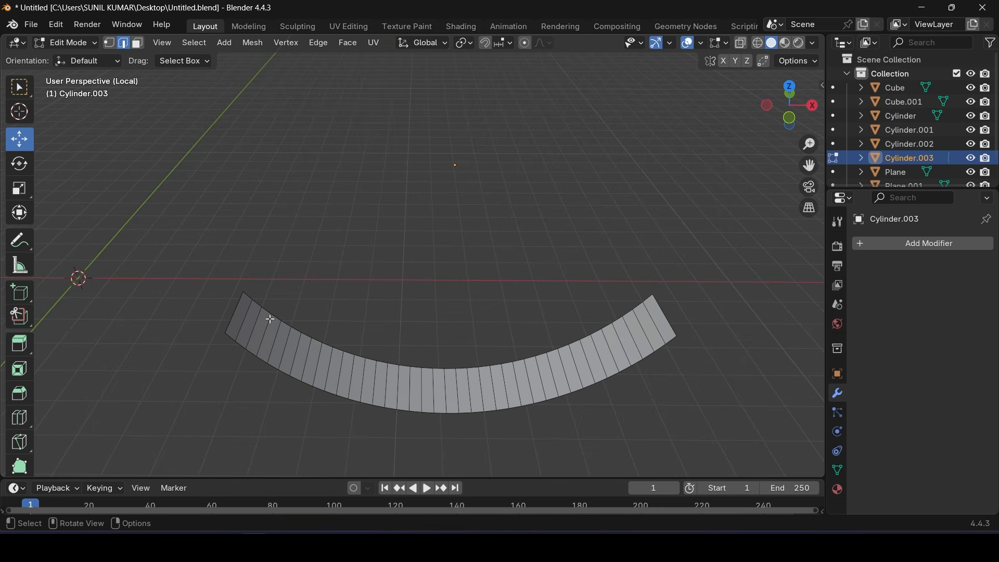
shift+click(662, 319)
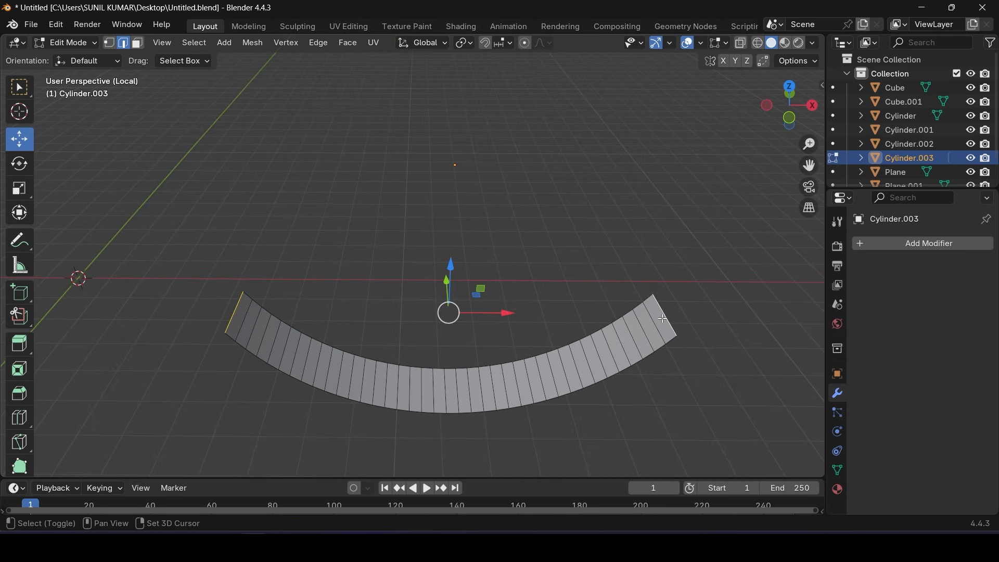
middle_drag(592, 336, 328, 331)
key(f)
Fill both open sides of the lower curved strip to close it into a solid segment
click(352, 318)
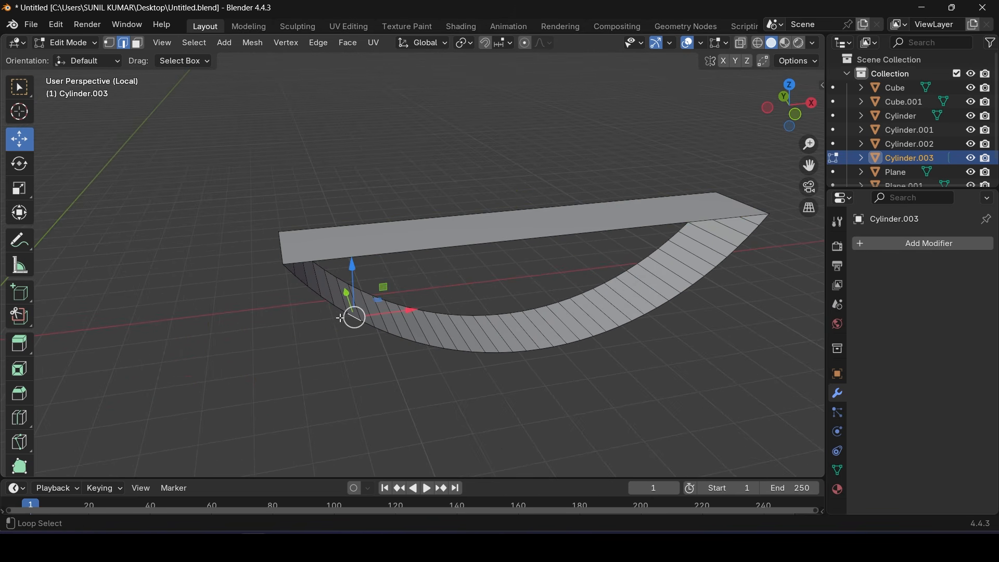
alt+click(339, 311)
key(f)
middle_drag(339, 312, 415, 333)
middle_drag(415, 333, 369, 354)
click(370, 331)
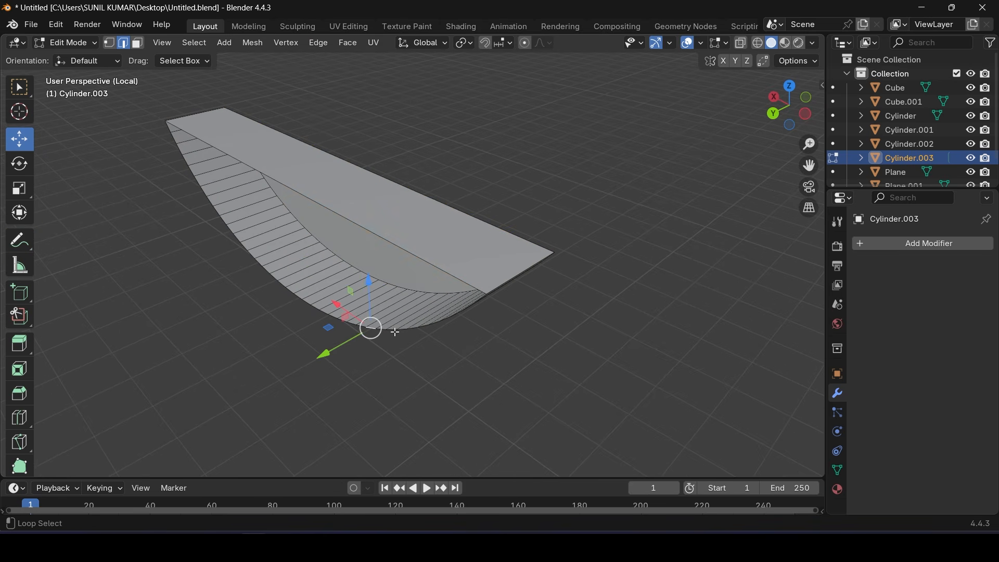
alt+click(395, 338)
key(f)
middle_drag(462, 381, 617, 241)
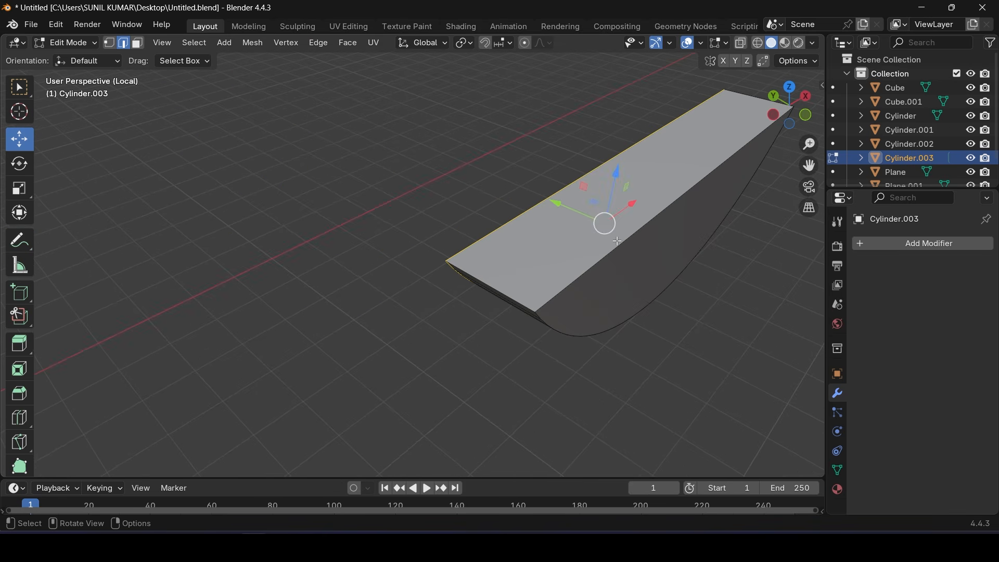
Exit local view and return to Object Mode
key(KP_Divide)
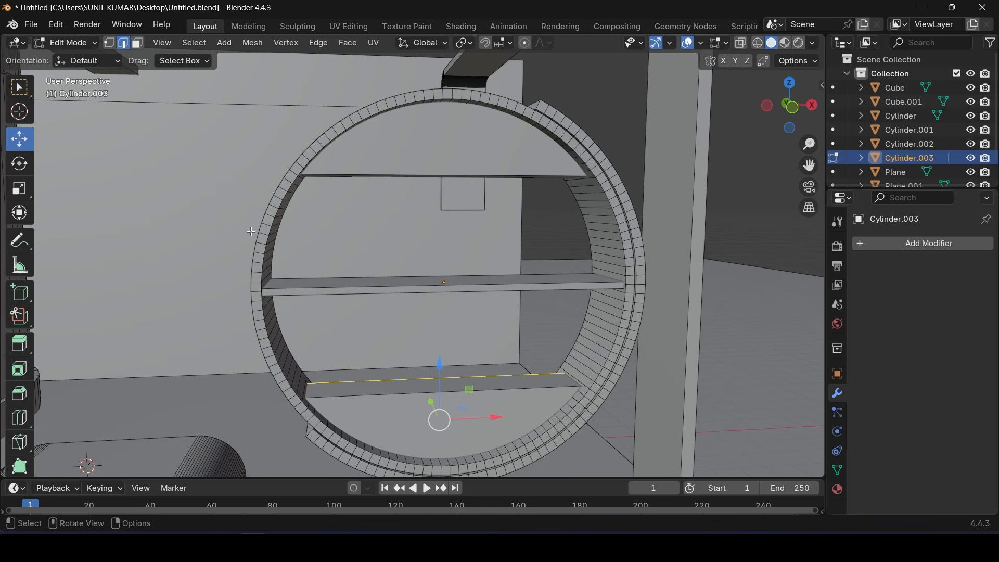
click(86, 45)
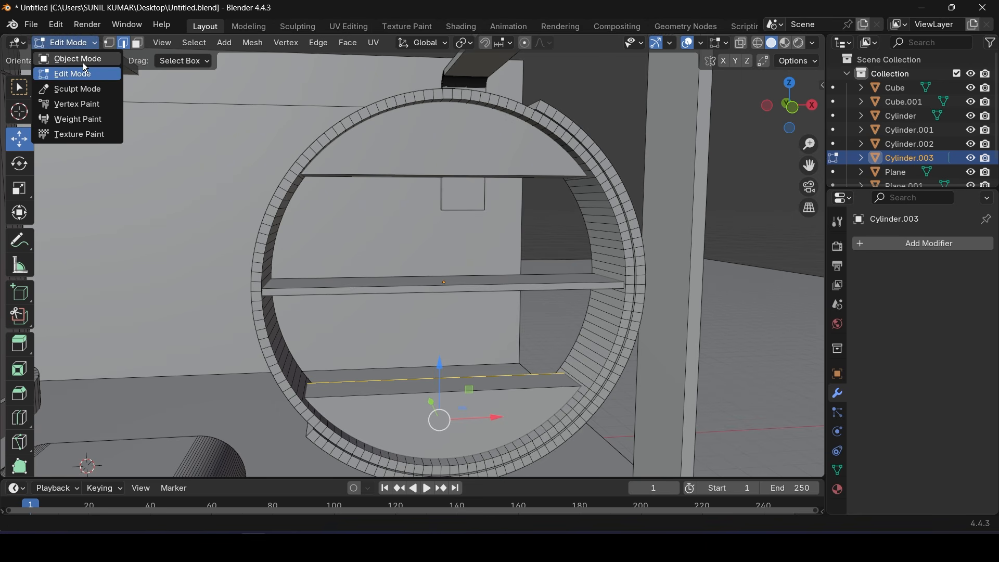
click(82, 62)
Apply the scale of the outer arc band, the circular ring and the middle shelf together
click(714, 201)
middle_drag(714, 201, 544, 234)
scroll(589, 174, up, 8)
shift+middle_drag(588, 175, 498, 239)
scroll(616, 152, down, 8)
scroll(503, 233, up, 4)
click(526, 225)
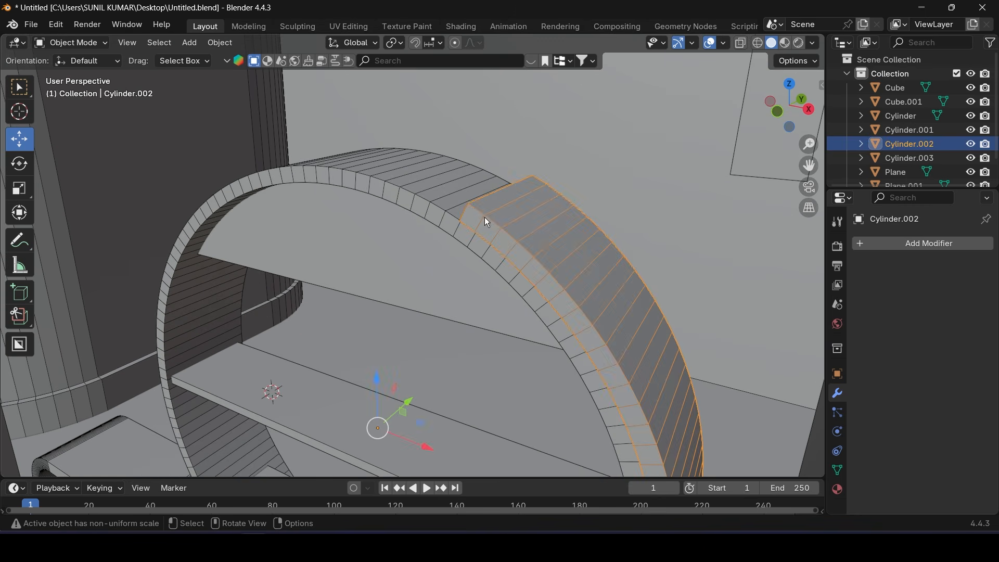
shift+click(382, 189)
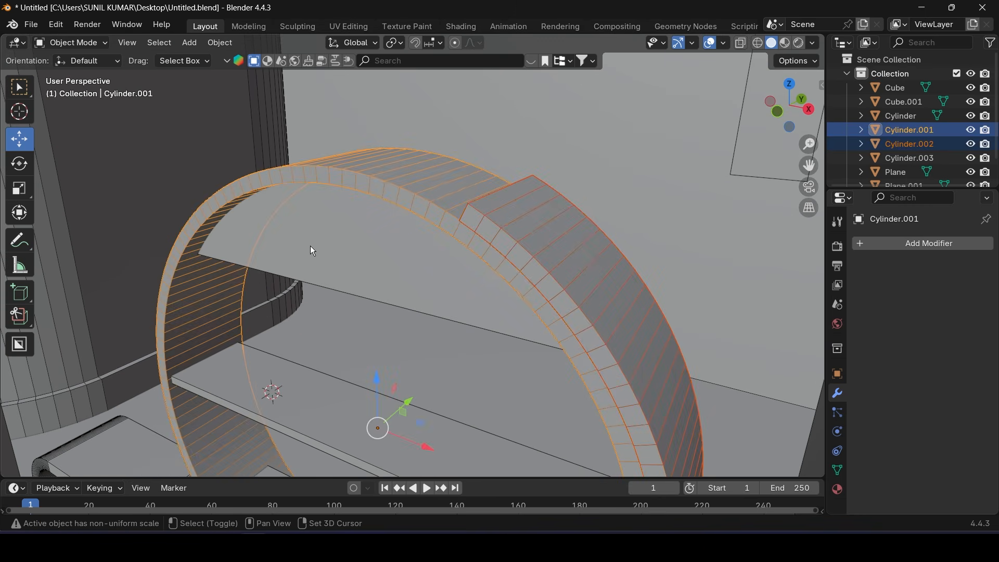
shift+click(232, 376)
click(223, 41)
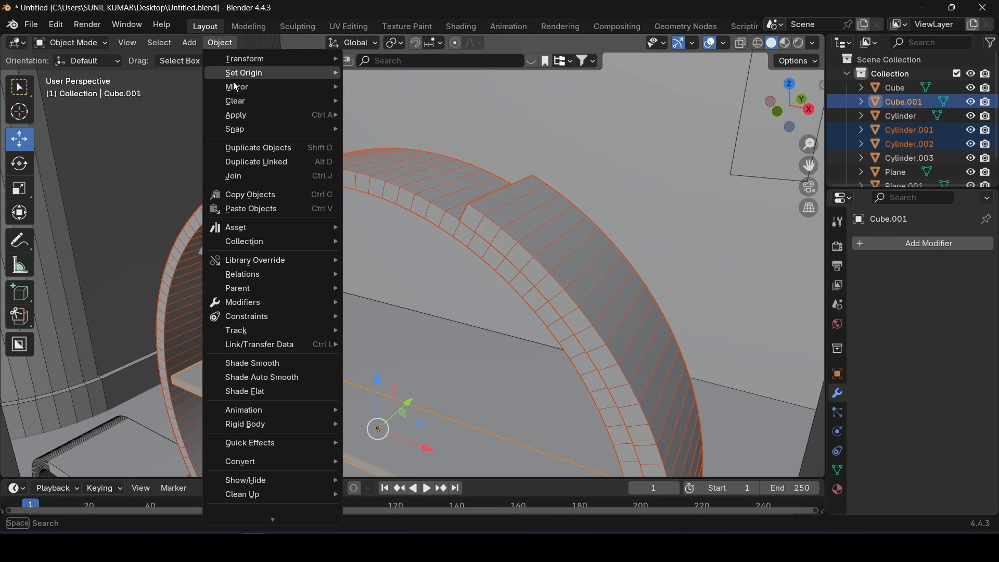
mouse_move(244, 111)
click(424, 139)
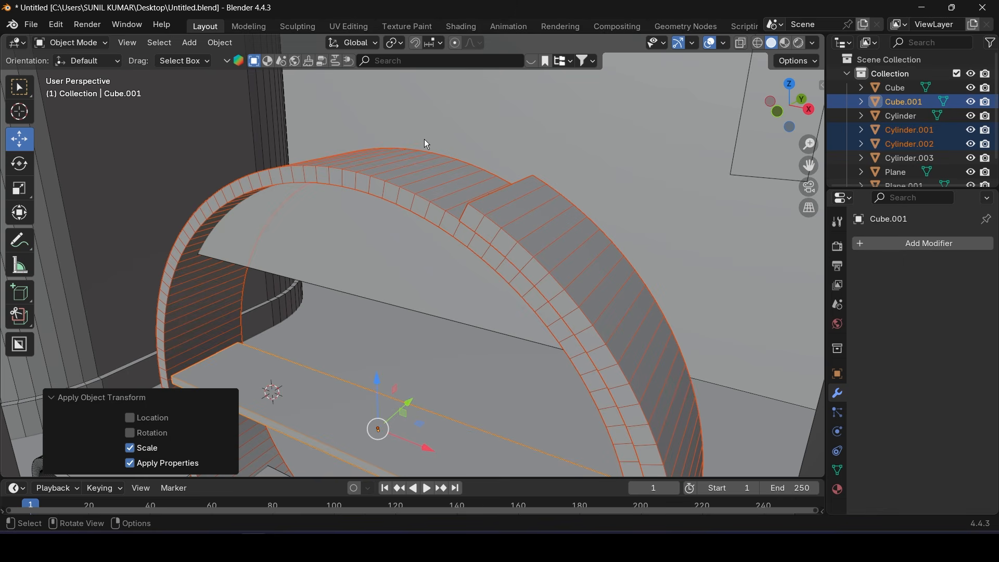
Try to bevel the border edges of the outer arc band with 0.04 m width and 10 segments, and undo it
click(566, 219)
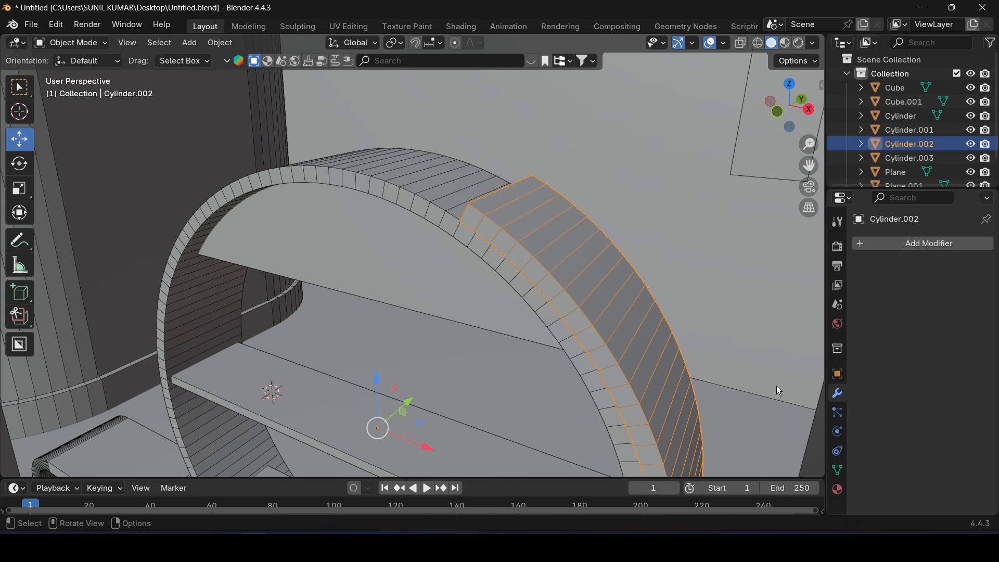
click(65, 43)
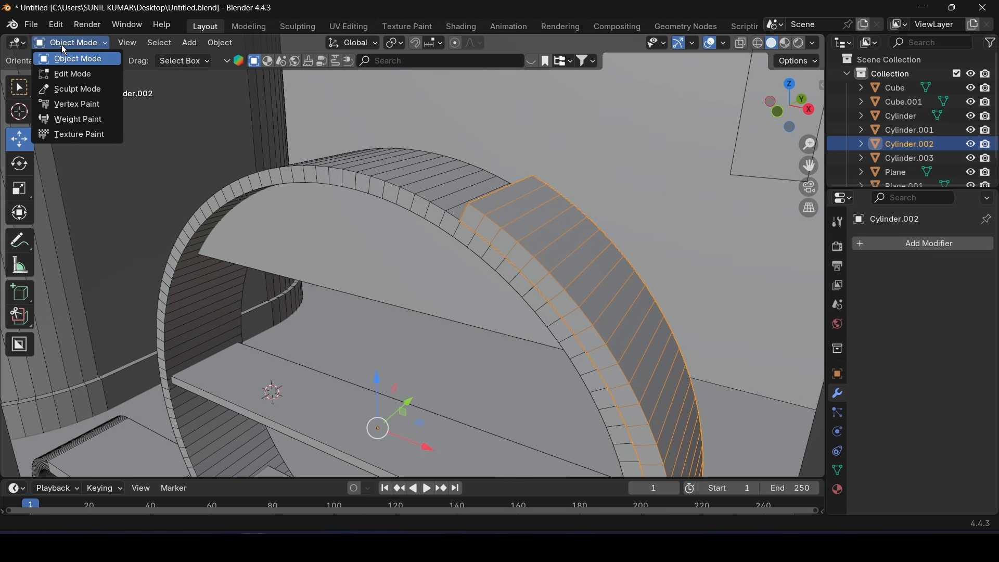
click(79, 77)
scroll(440, 183, up, 2)
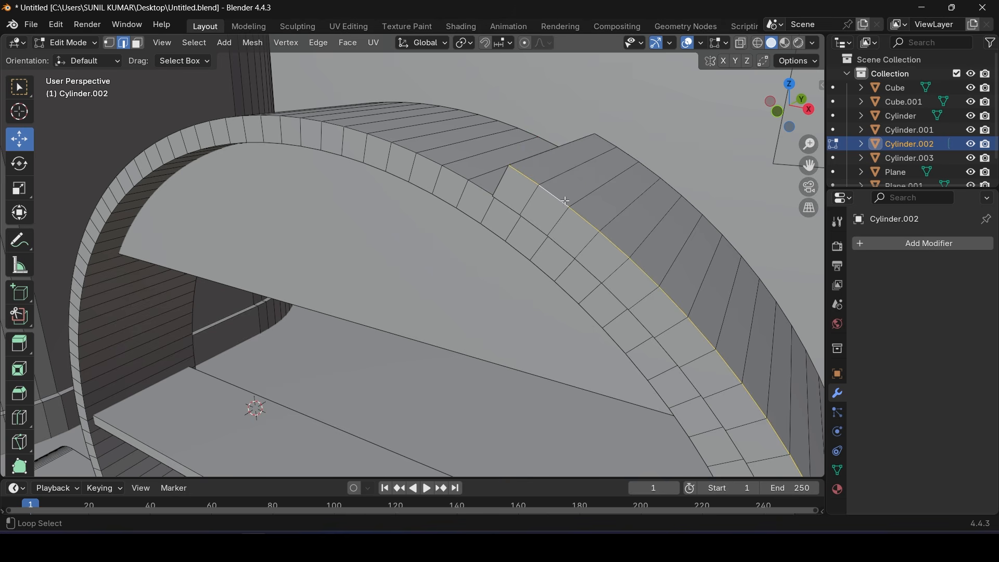
middle_drag(525, 175, 426, 258)
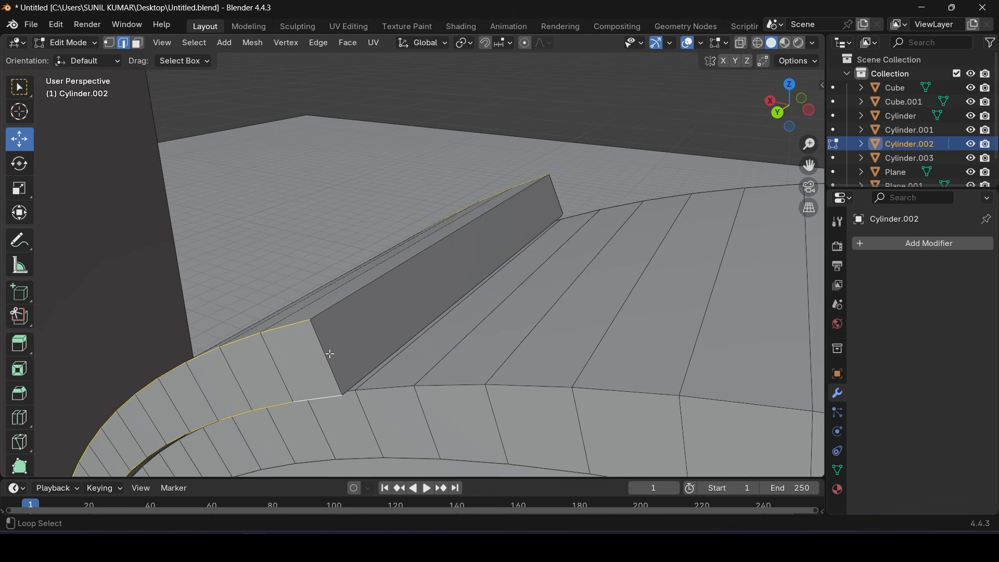
middle_drag(556, 196, 488, 301)
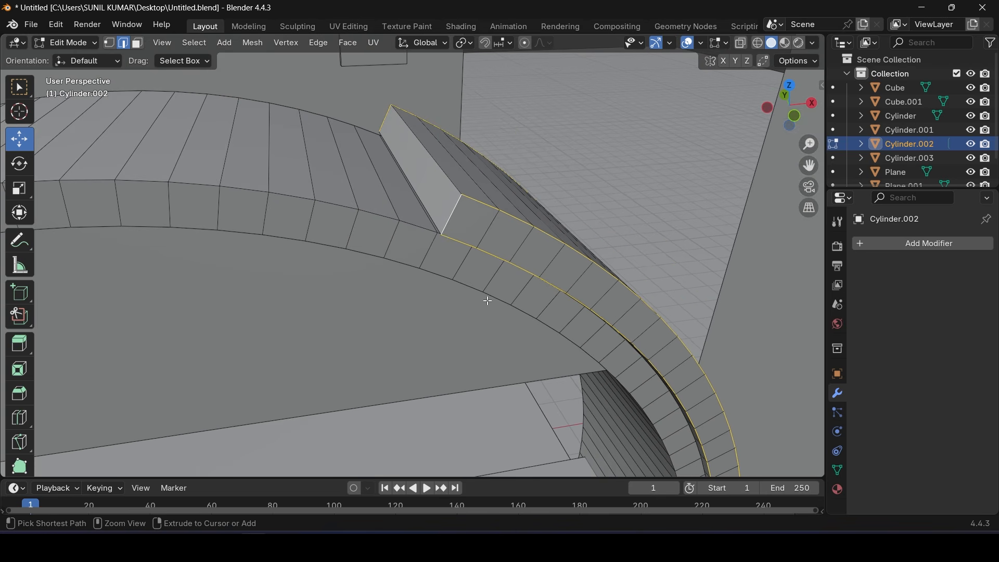
key(ctrl+b)
click(488, 301)
drag(188, 258, 226, 257)
middle_drag(509, 251, 312, 263)
click(179, 269)
text(1)
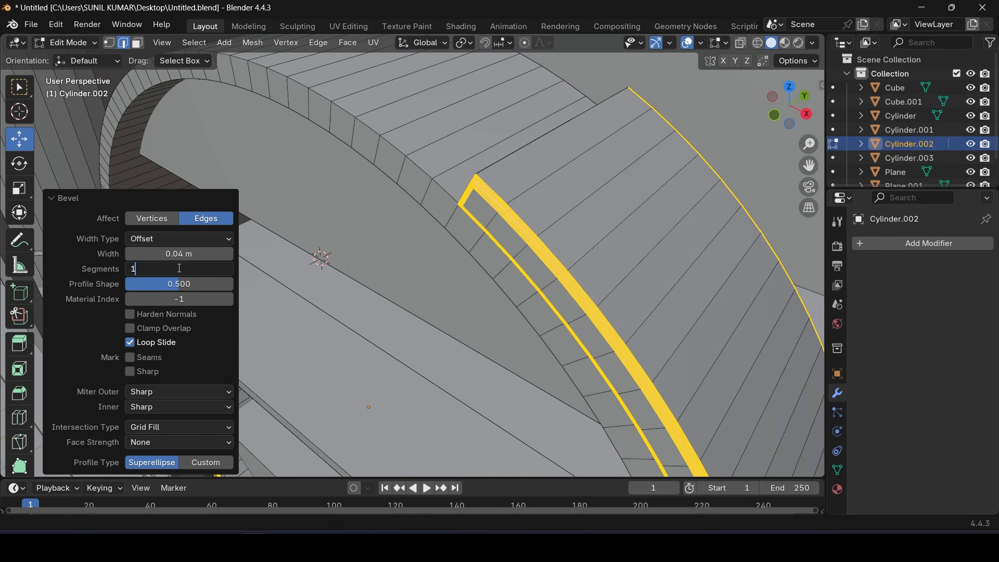
text(0)
key(Return)
middle_drag(530, 297, 604, 280)
key(ctrl+z)
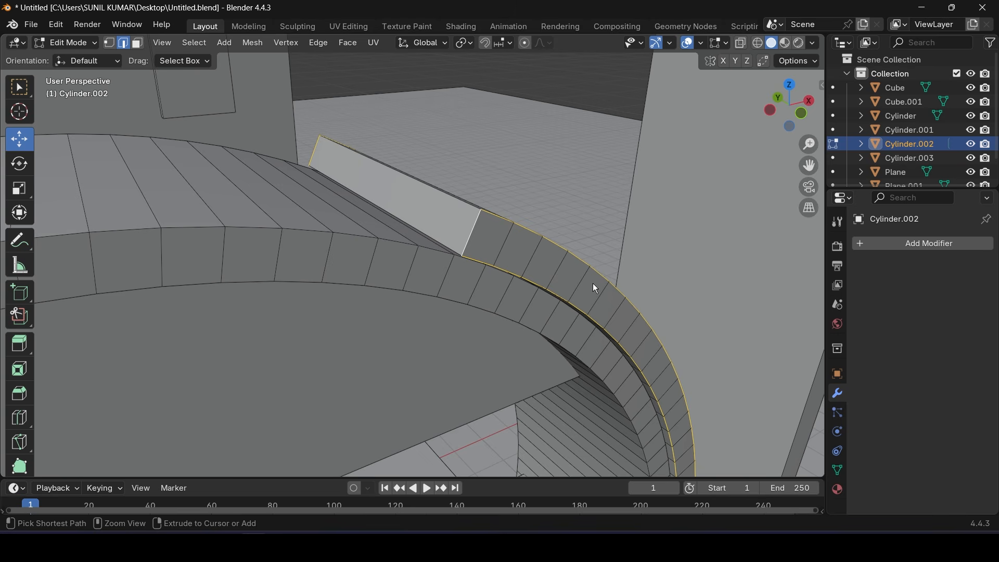
Return to Object Mode and add a Bevel modifier to the outer arc band
click(68, 44)
click(75, 62)
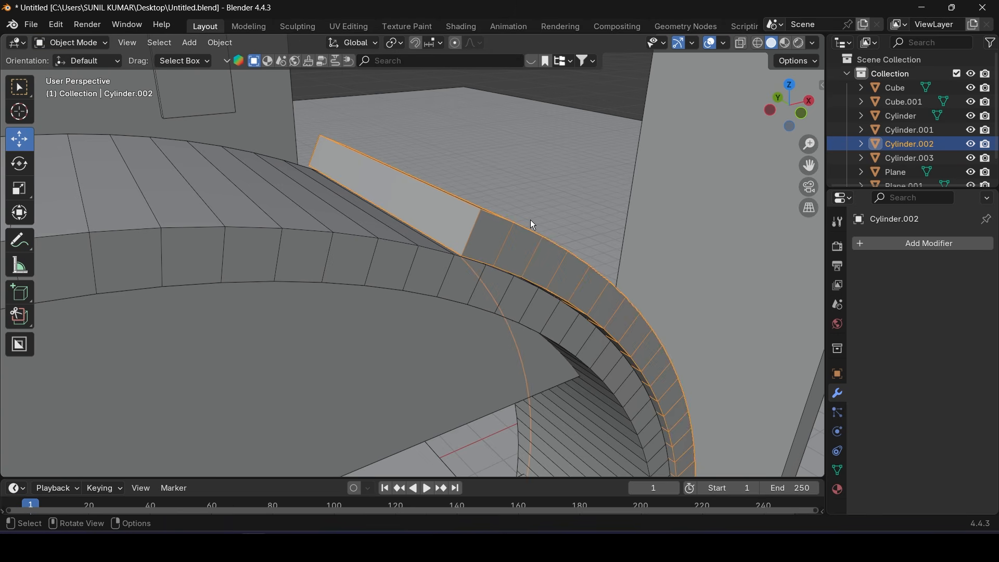
click(901, 241)
mouse_move(898, 245)
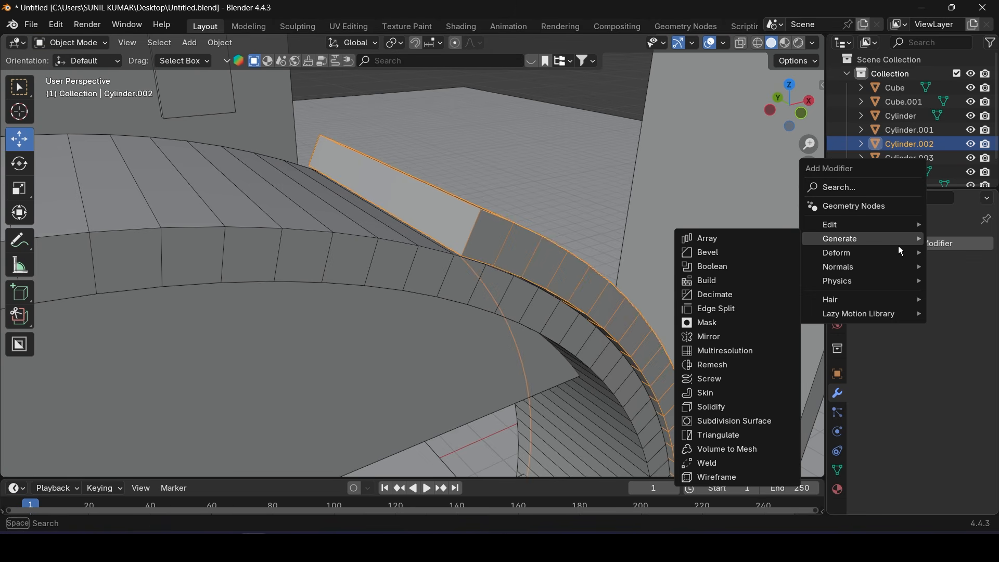
click(700, 253)
middle_drag(564, 289, 481, 315)
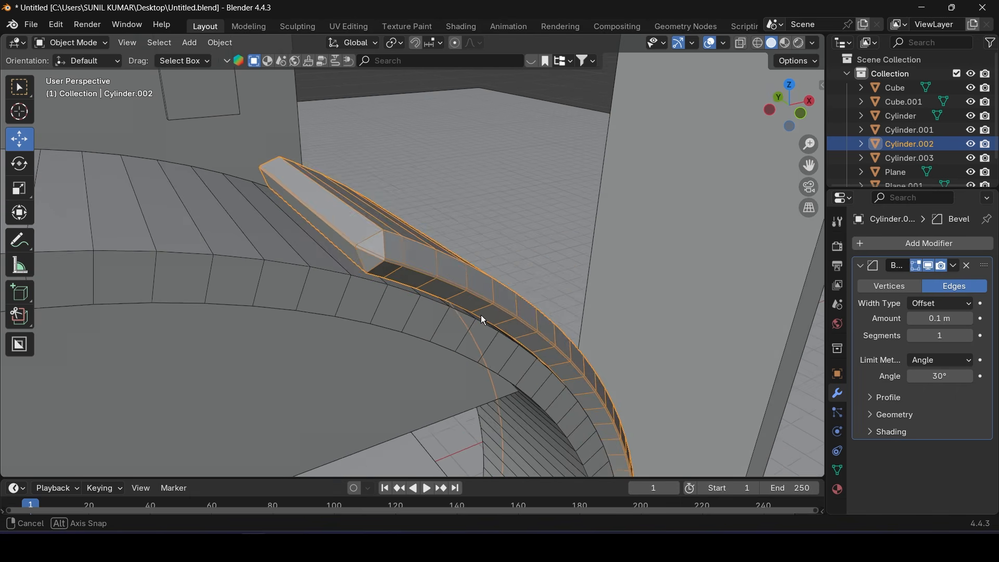
Set the outer arc band's Bevel modifier to an amount of 0.03 m with 5 segments
click(950, 319)
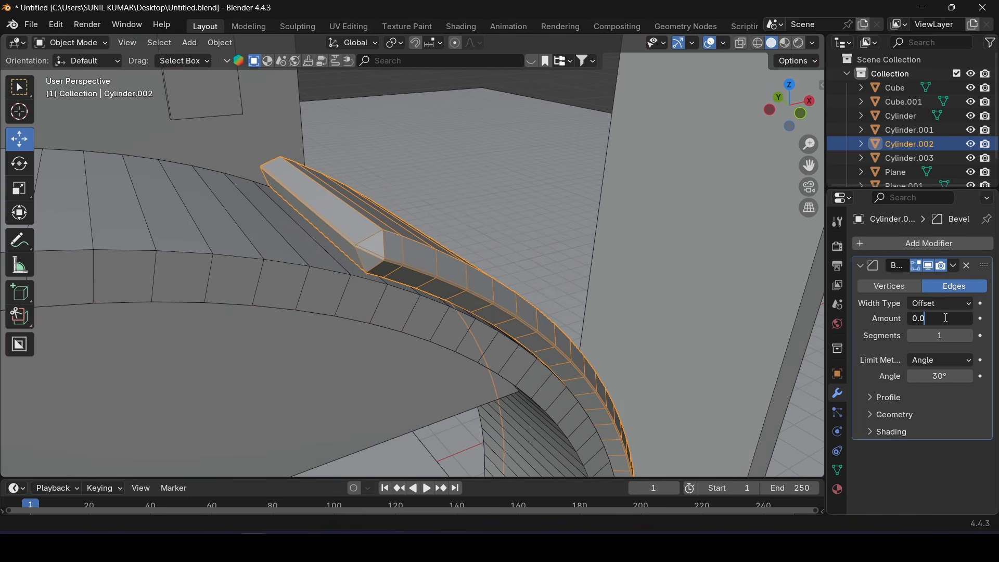
text(0.02)
key(Return)
click(945, 318)
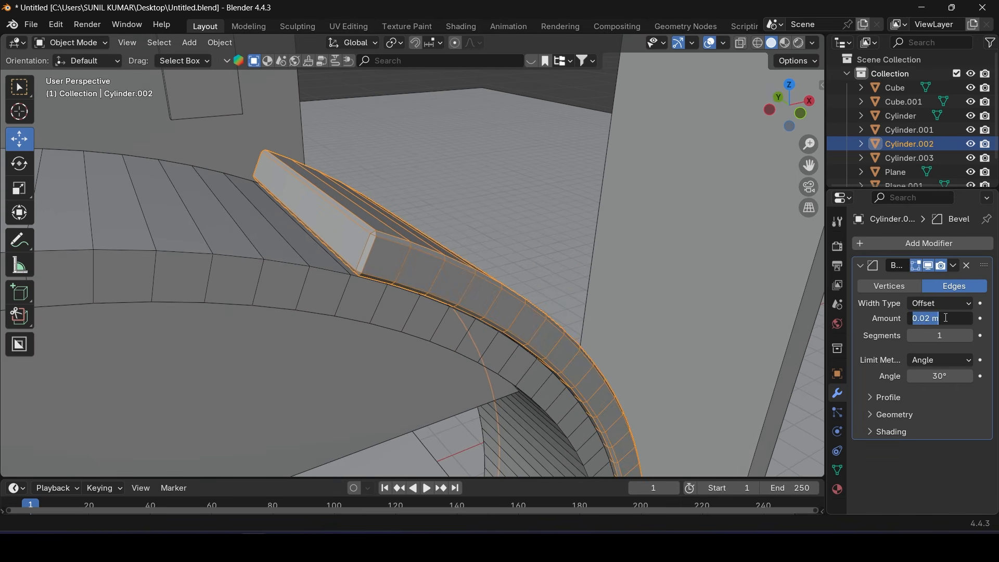
text(0.03)
key(Return)
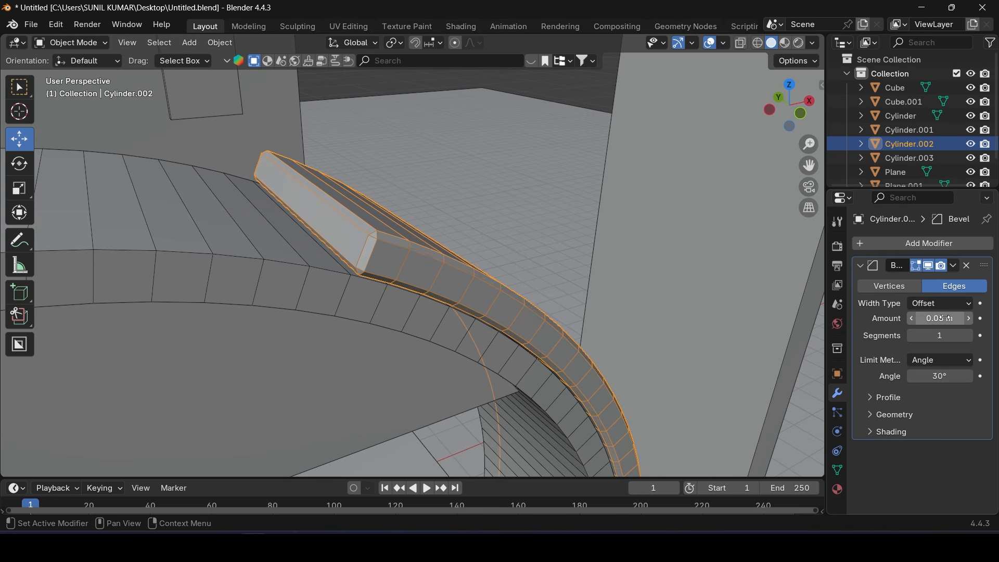
click(960, 335)
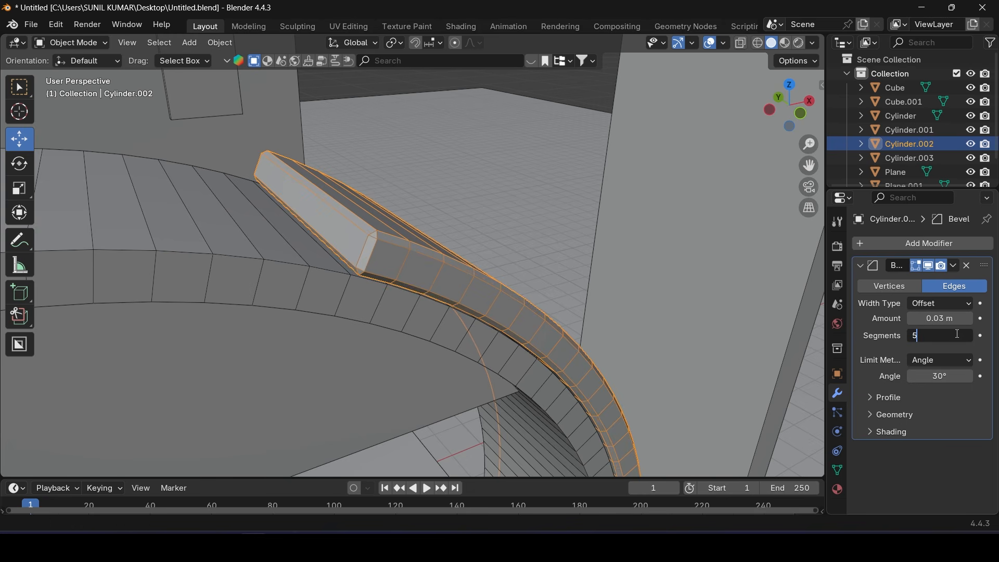
text(5)
key(Return)
Add a Bevel modifier to the circular ring with an amount of 0.03 m and 5 segments
middle_drag(408, 316, 311, 288)
click(296, 251)
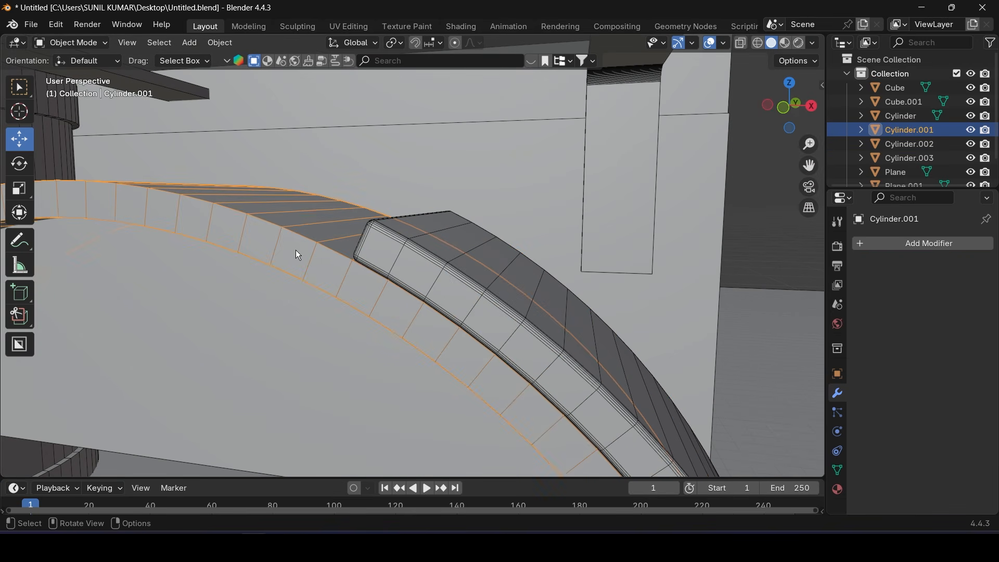
click(838, 374)
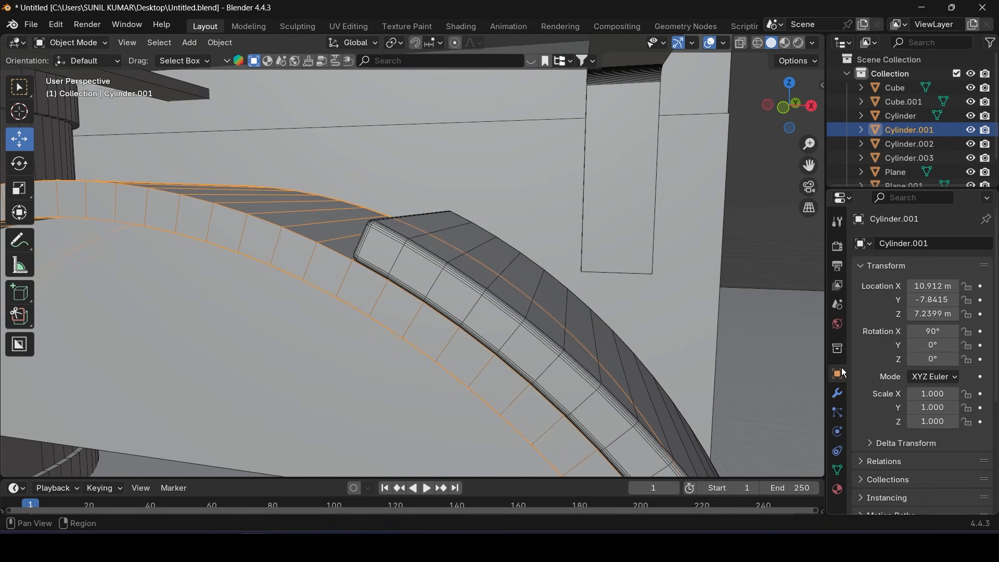
click(838, 394)
click(916, 253)
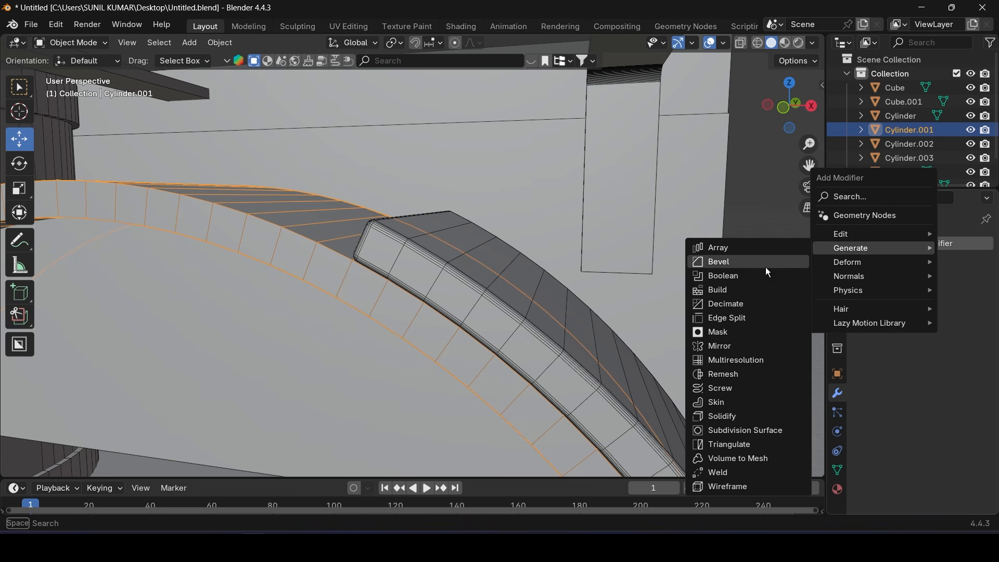
click(751, 263)
click(951, 319)
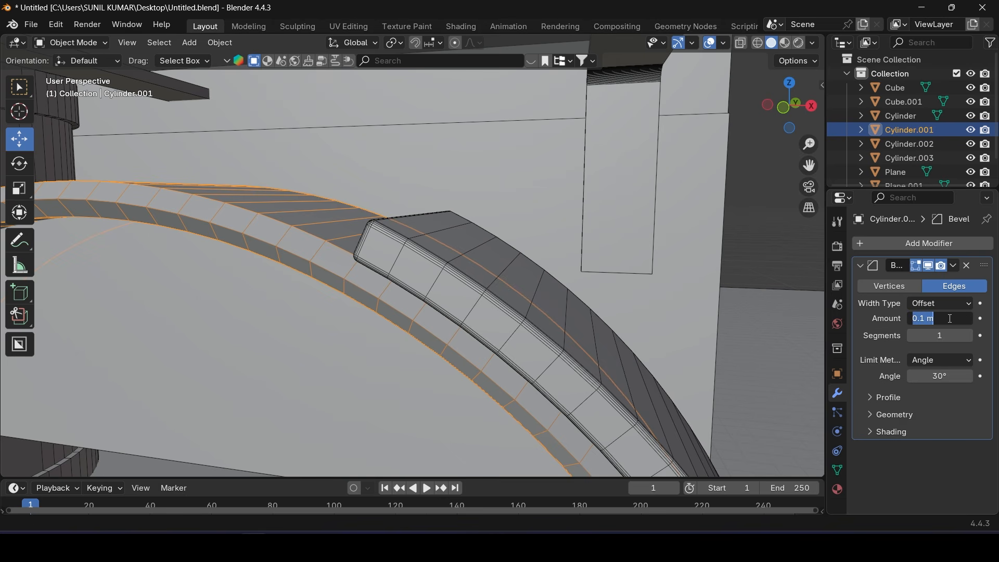
text(0.03)
key(Return)
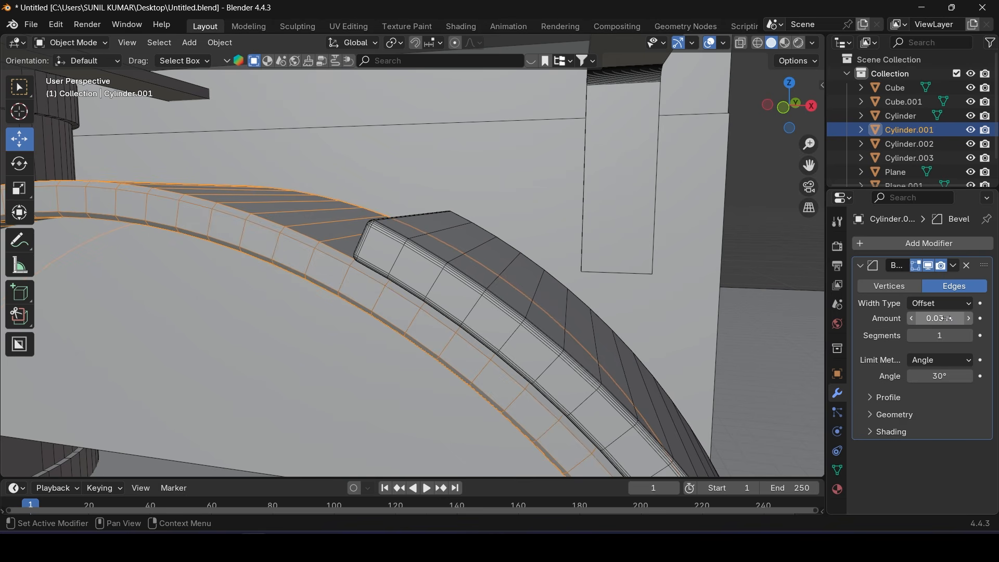
click(945, 338)
text(5)
key(Return)
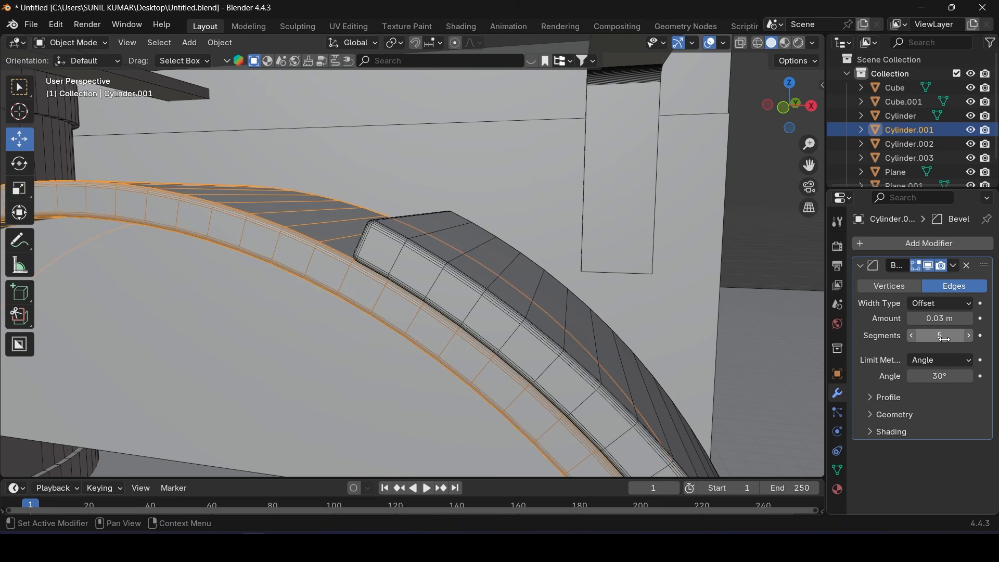
Select the upper curved segment inside the circular ring and apply its scale
scroll(192, 188, down, 12)
middle_drag(292, 354, 368, 293)
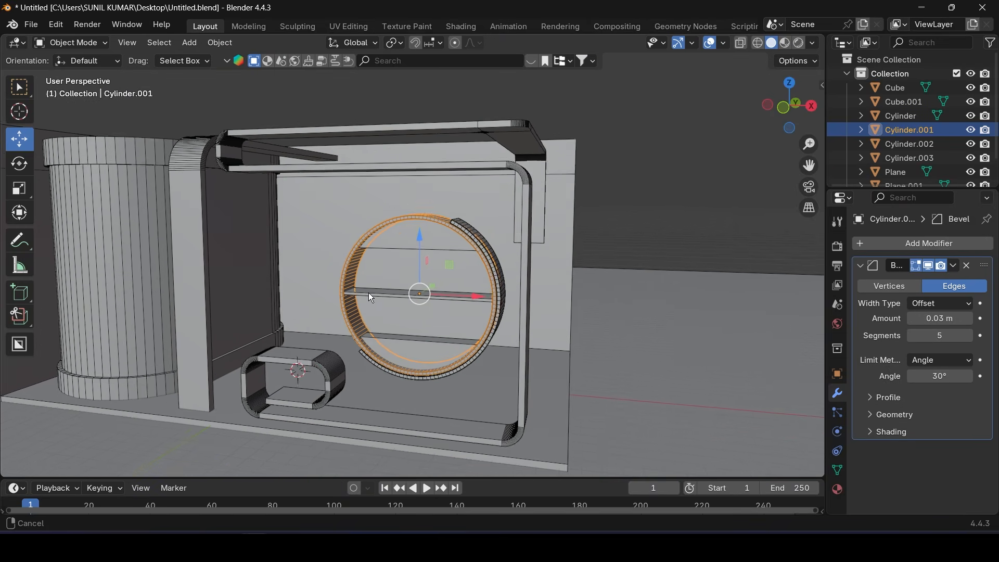
scroll(372, 285, up, 5)
scroll(373, 285, down, 3)
click(305, 259)
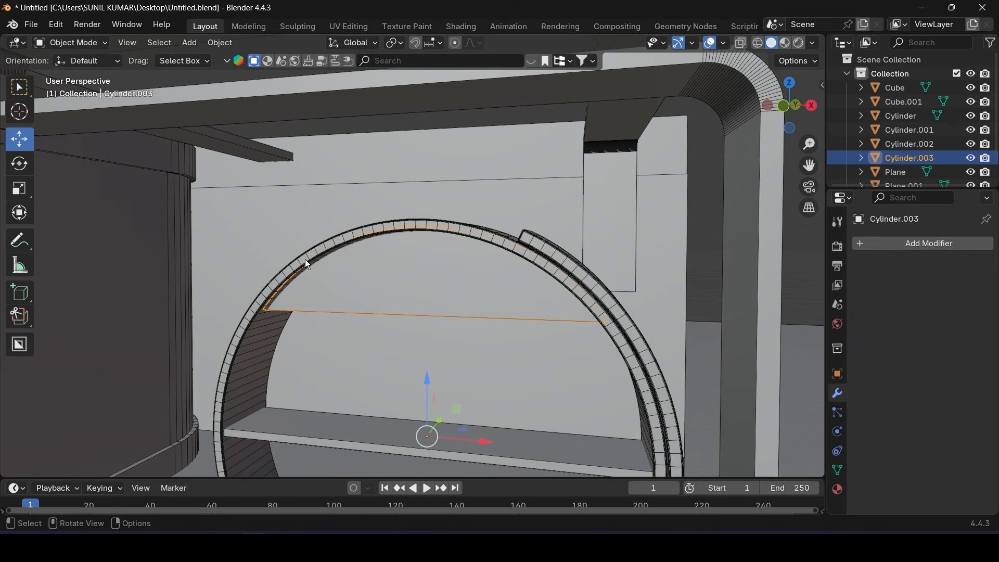
click(837, 375)
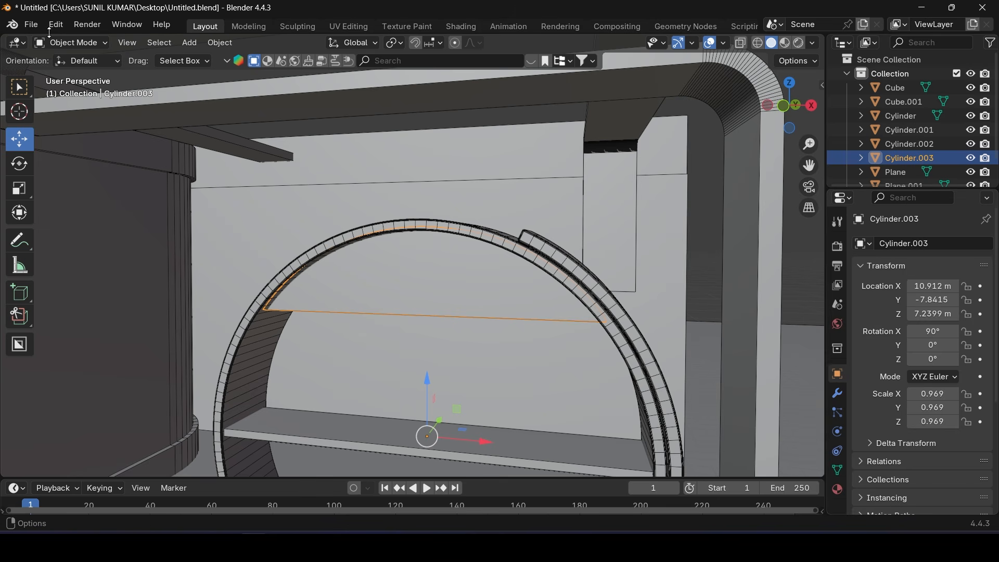
click(221, 46)
mouse_move(243, 119)
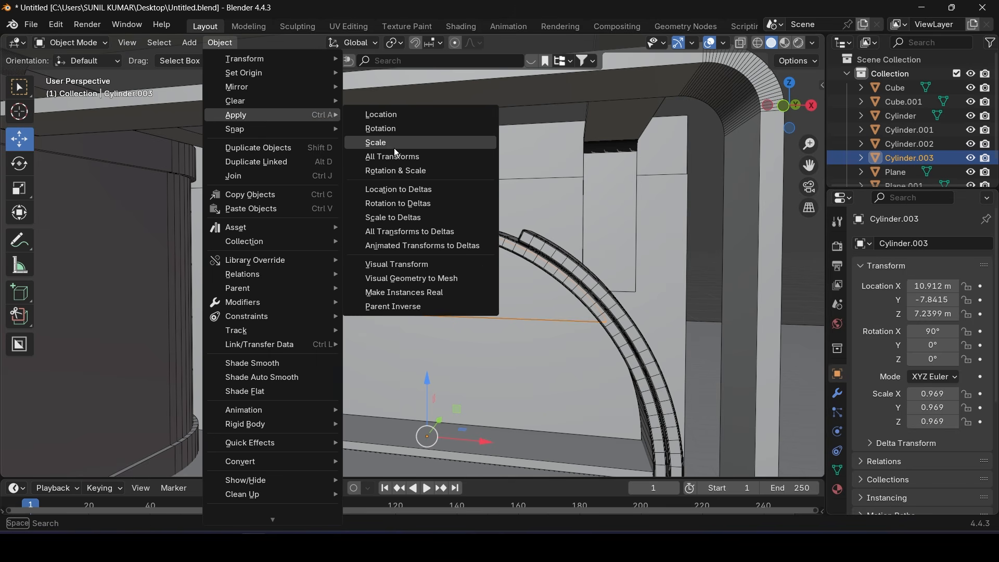
click(394, 146)
Add a Bevel modifier to the upper curved segment with an amount of 0.05 m and 5 segments
click(838, 394)
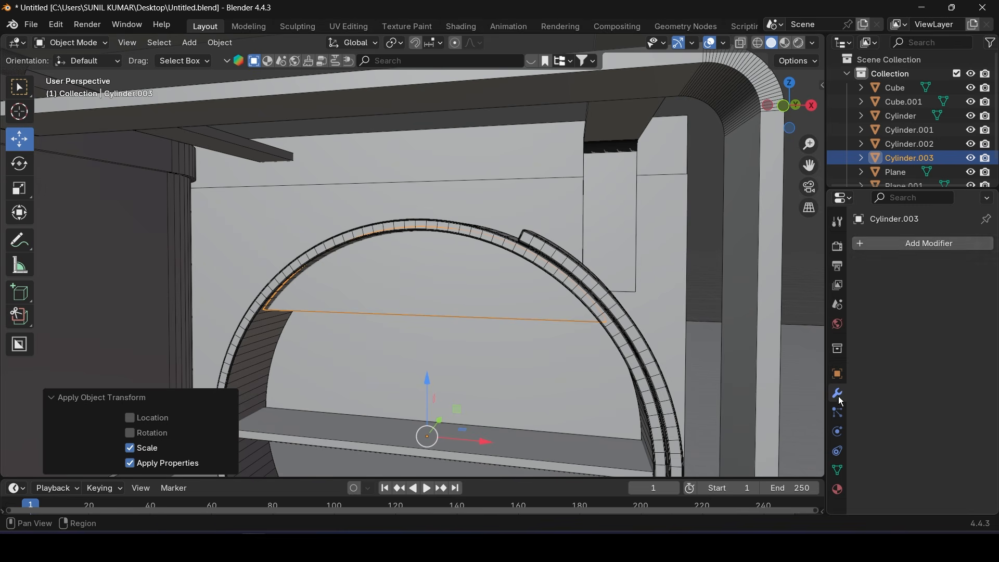
click(906, 243)
mouse_move(907, 244)
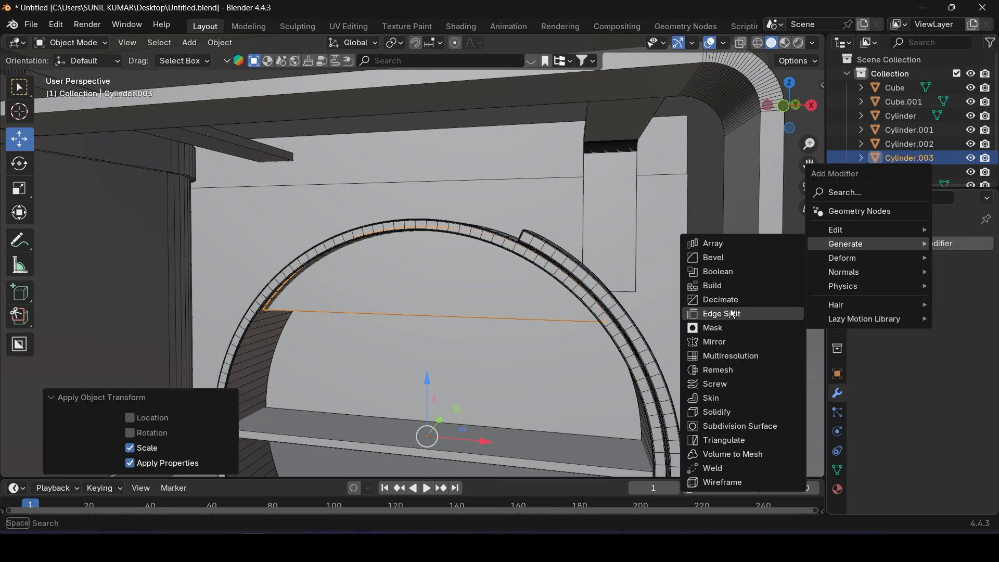
click(724, 258)
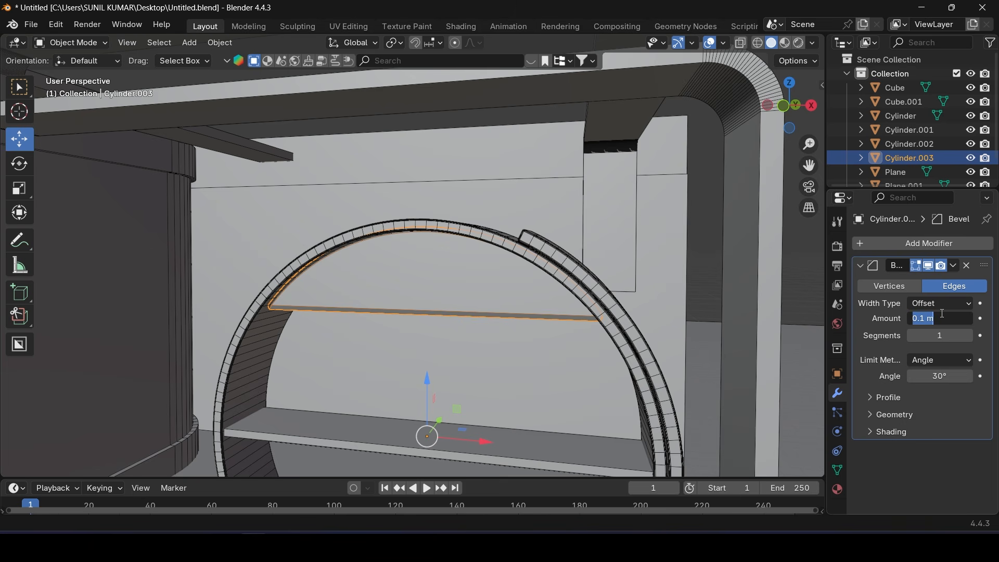
key(Tab)
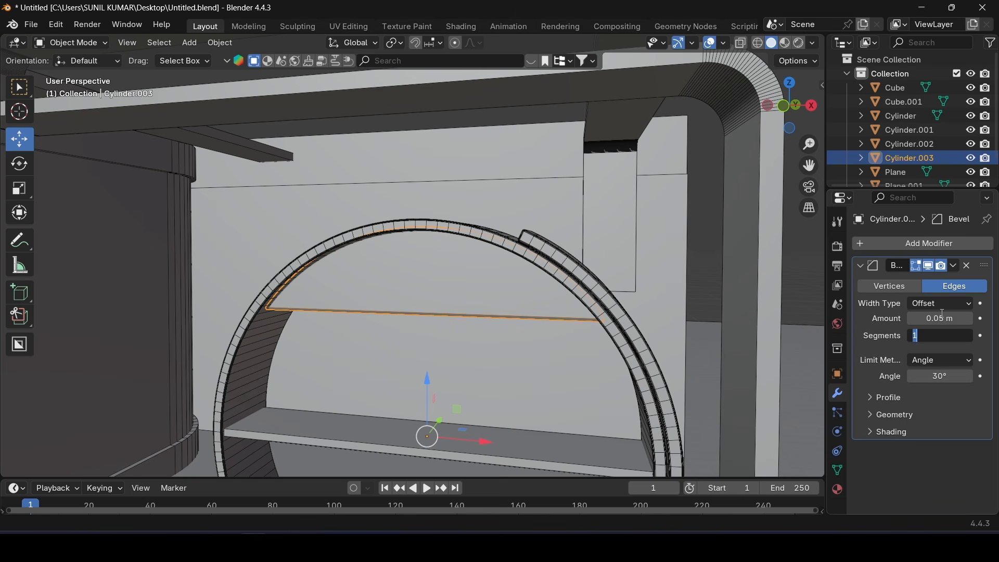
key(Return)
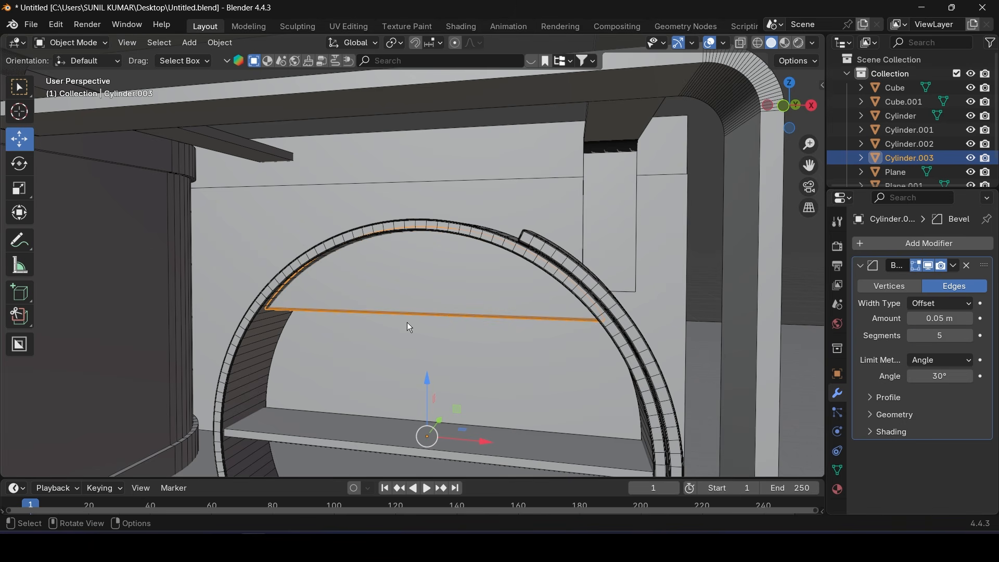
Select the middle shelf of the circular unit and apply its scale
middle_drag(407, 322, 378, 294)
click(385, 308)
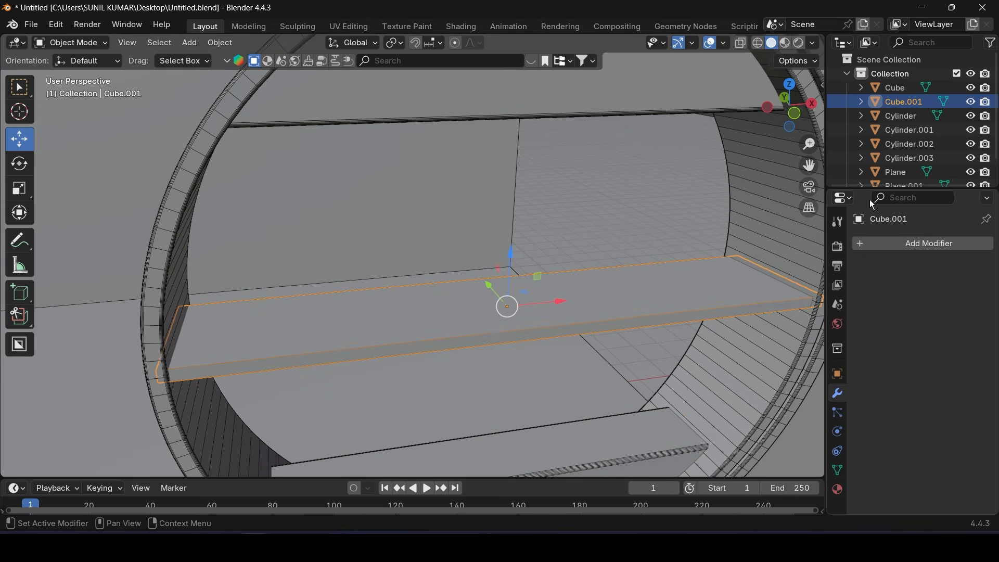
click(220, 43)
mouse_move(261, 116)
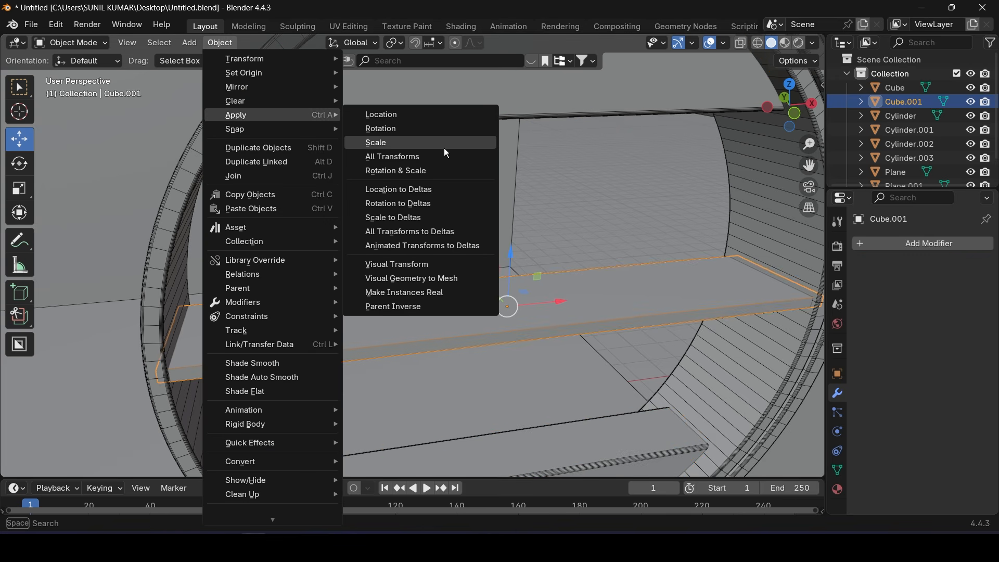
click(440, 142)
Add a Bevel modifier to the middle shelf with an amount of 0.03 m and 6 segments
click(928, 244)
mouse_move(931, 246)
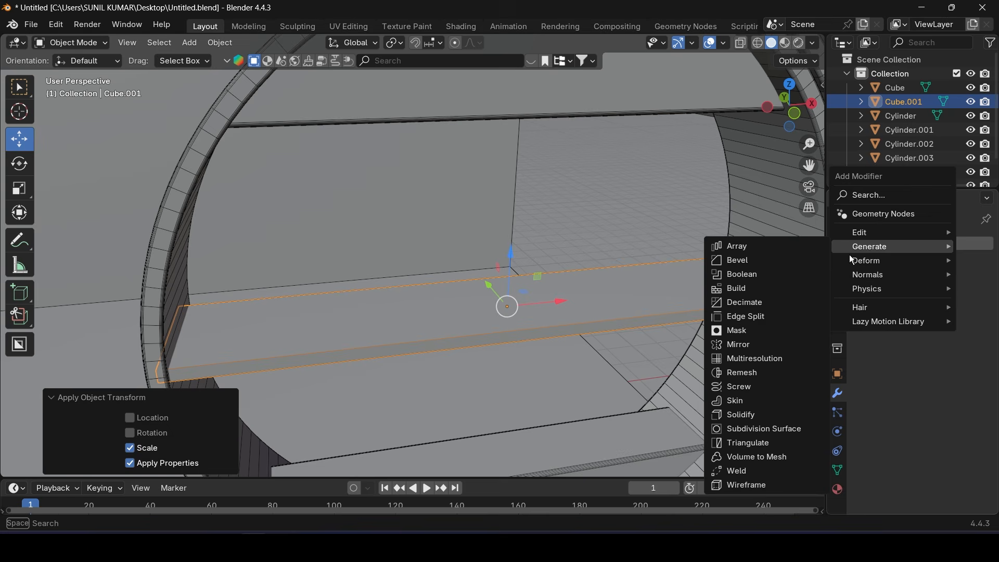
click(749, 259)
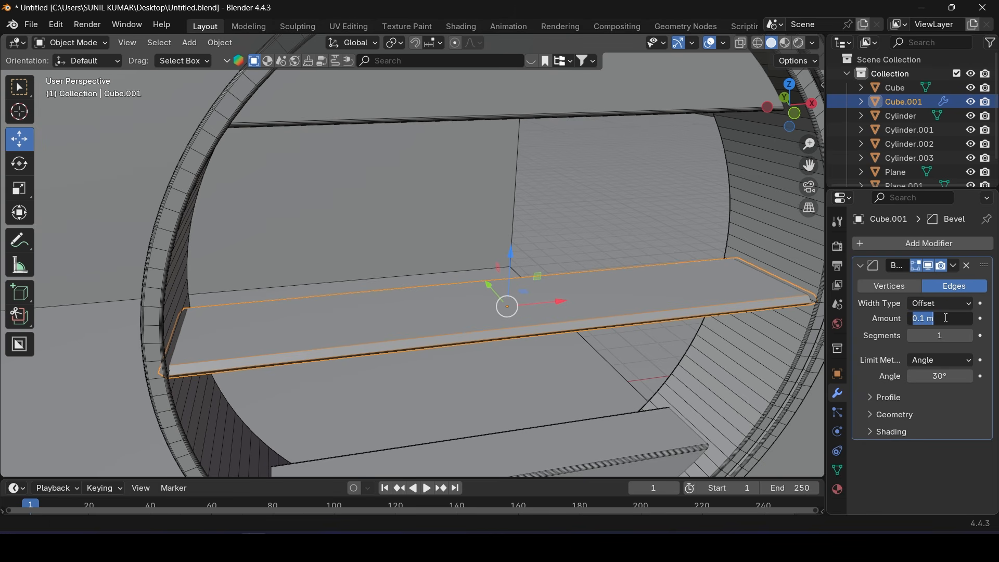
click(945, 317)
text(0.0)
key(Return)
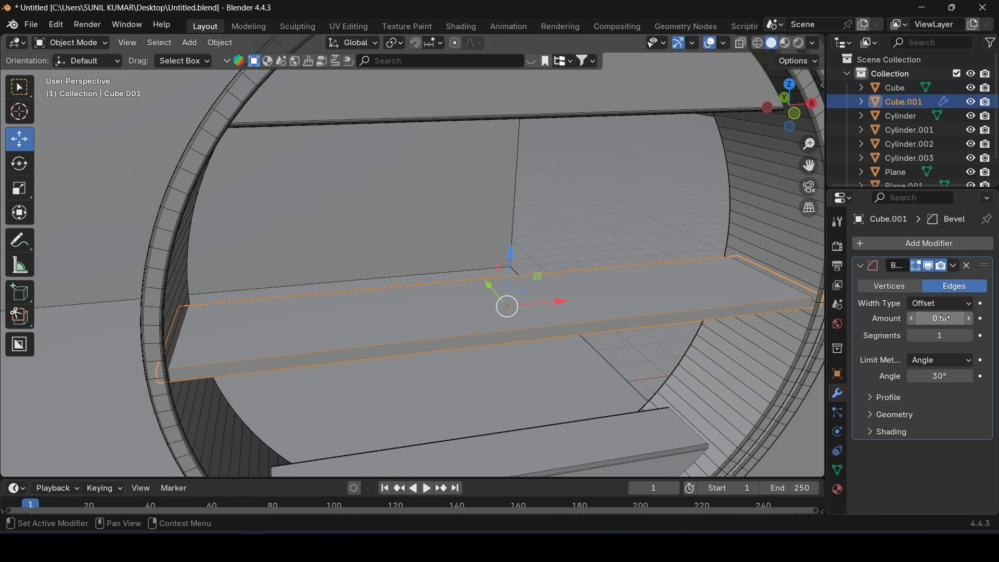
click(945, 319)
key(Return)
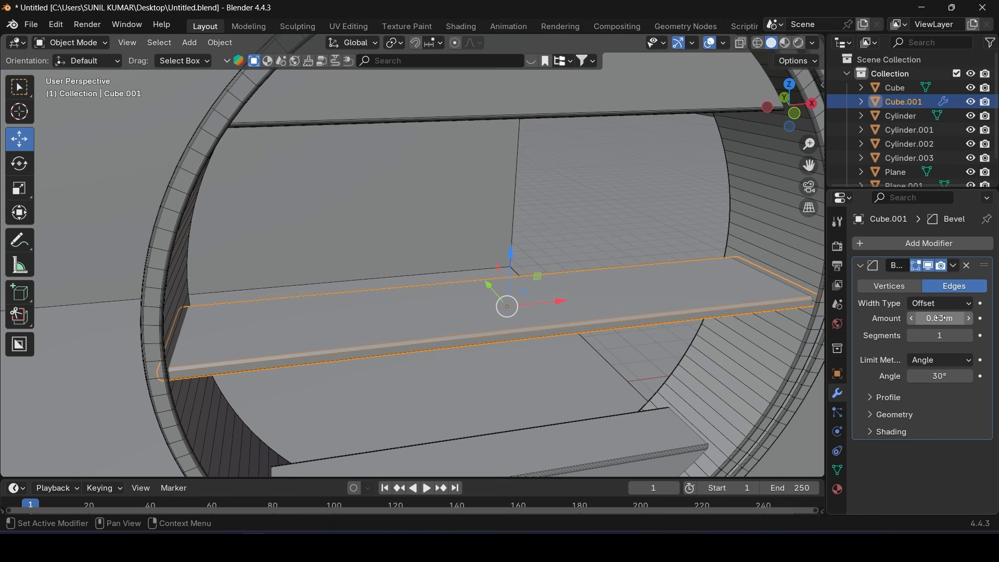
click(974, 337)
click(974, 337)
click(973, 337)
click(974, 337)
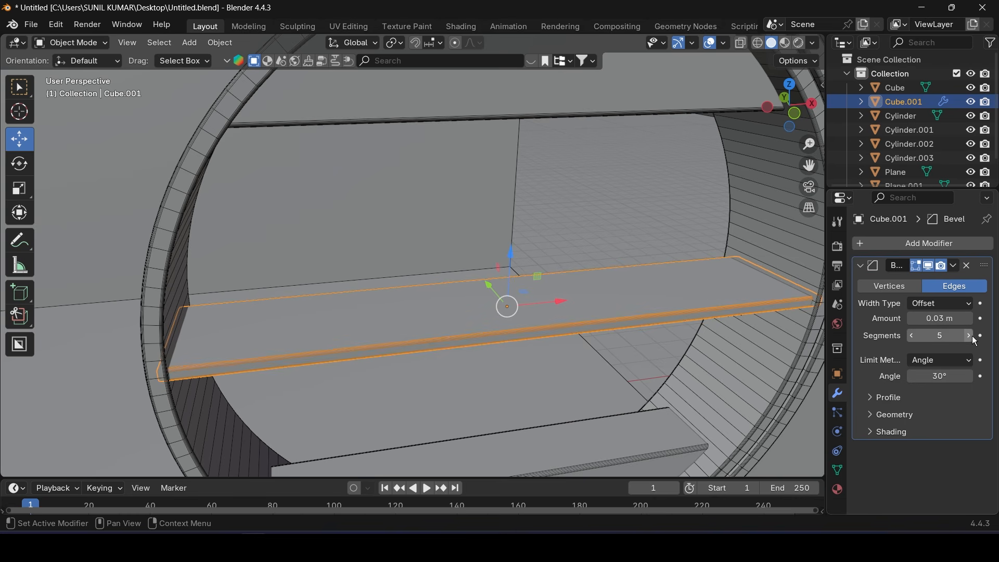
Save the Blender file
scroll(451, 402, down, 8)
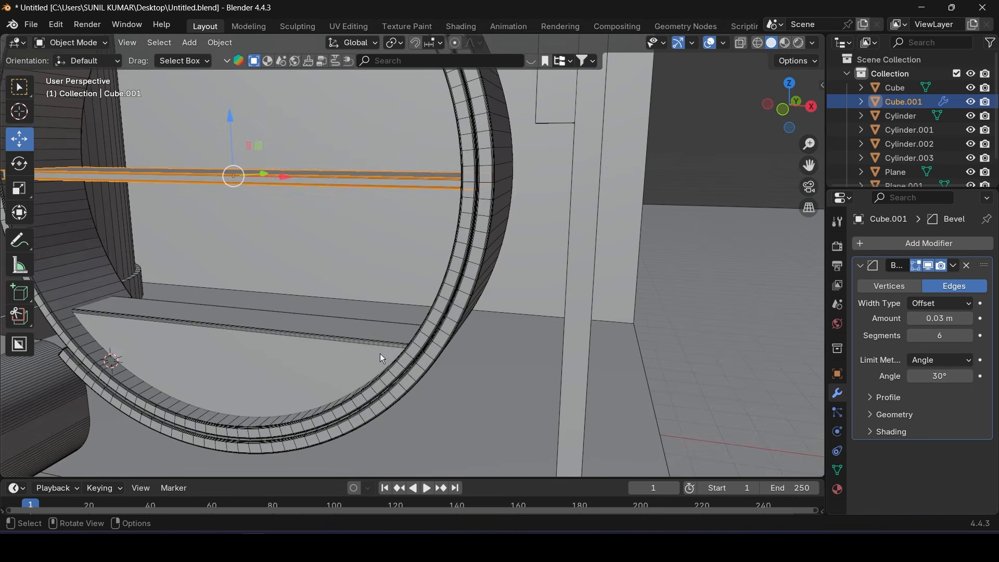
key(ctrl+s)
middle_drag(393, 303, 421, 293)
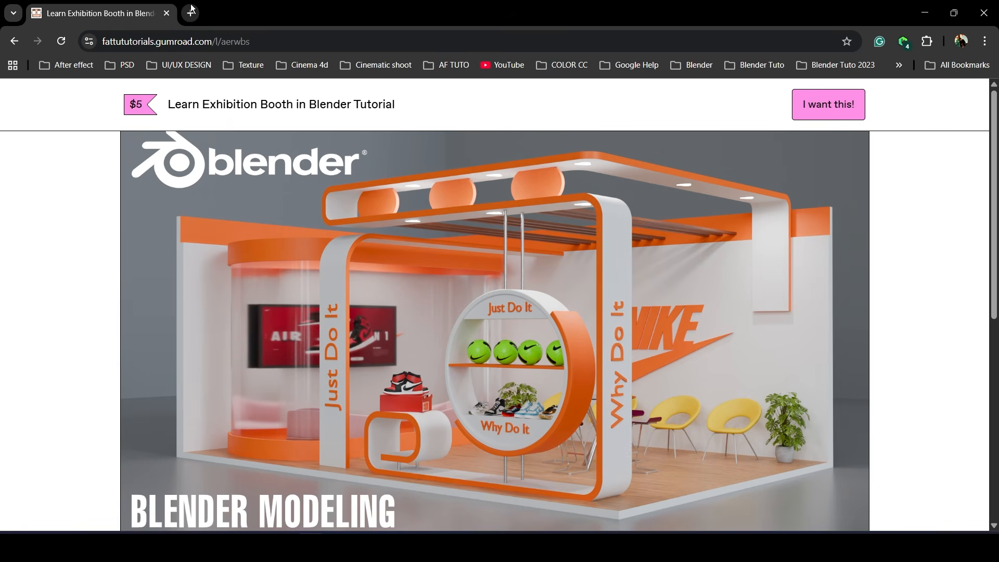
Switch to Chrome, open a blank tab, look over the exhibition booth reference page, and close that page
click(191, 11)
click(173, 20)
scroll(407, 433, down, 6)
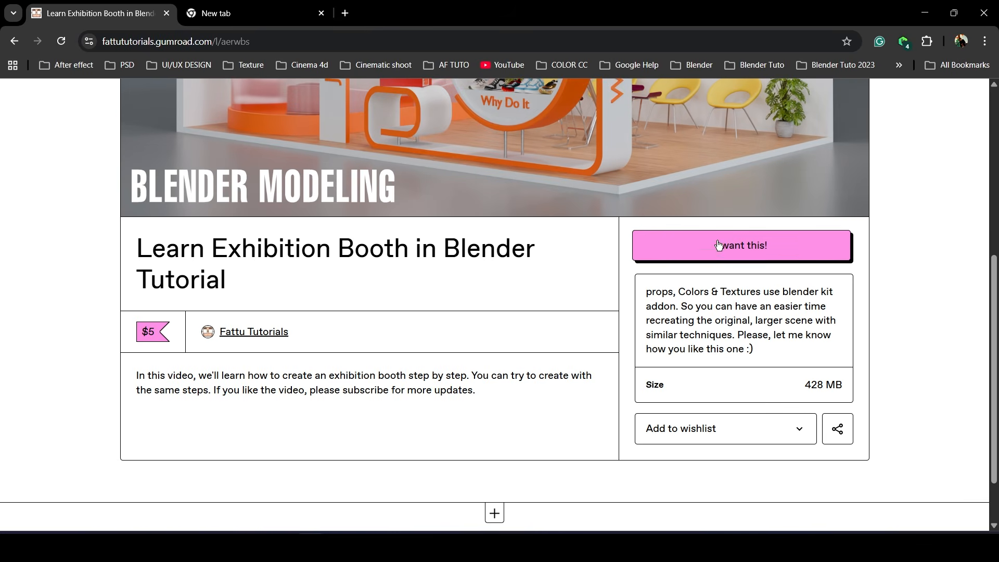
scroll(283, 195, up, 6)
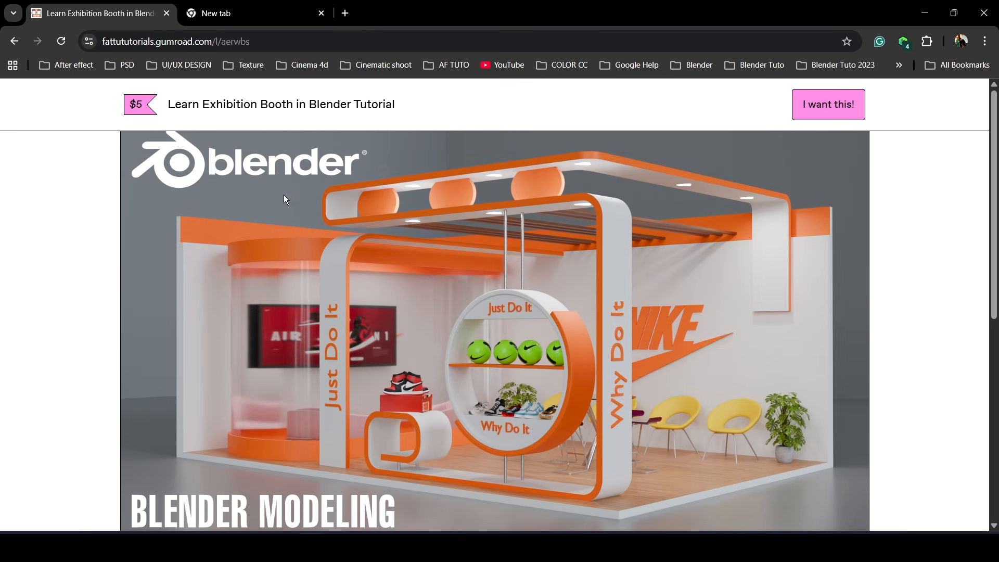
click(166, 13)
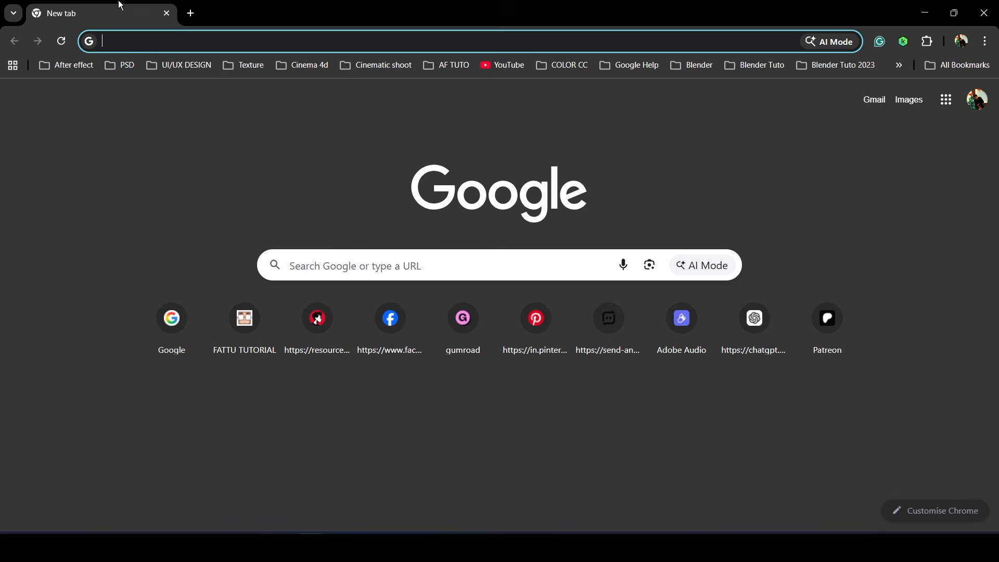
Search Google for "nike tagline"
click(385, 266)
text(nike air force 1)
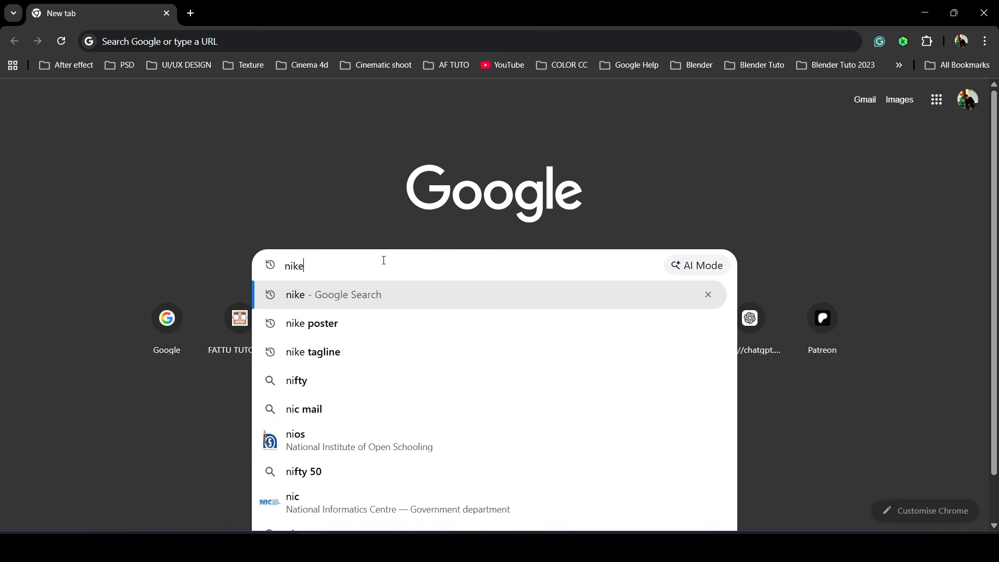
key(Up)
key(Up)
key(Down)
key(Down)
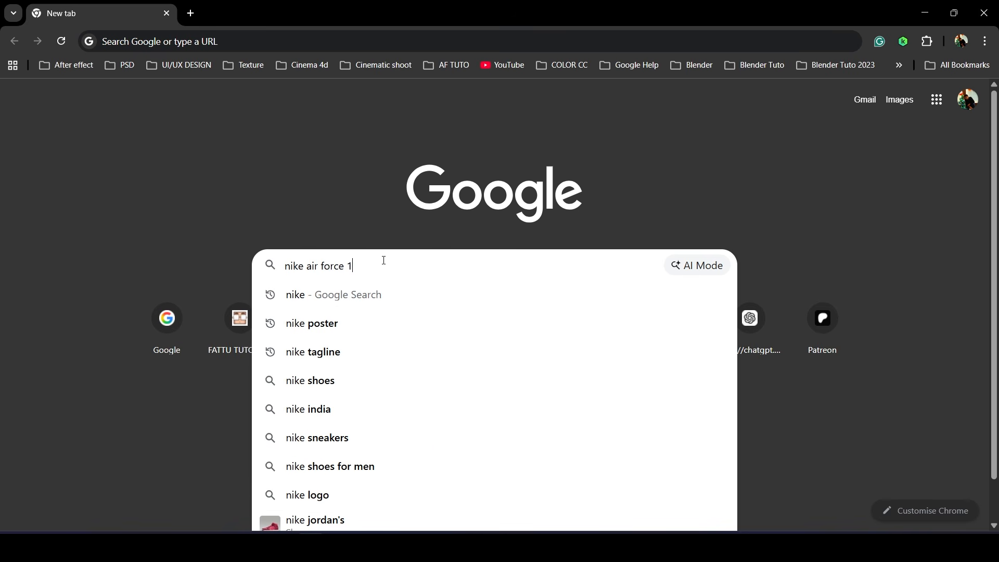
key(Down)
key(Down)
key(Down)
key(Return)
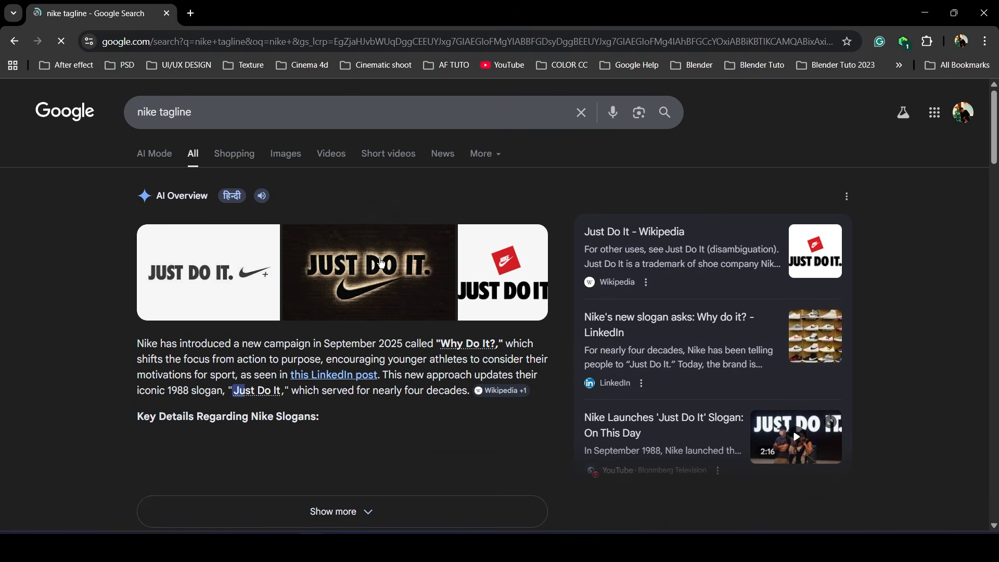
Expand the AI overview of Nike slogans and select the slogan text "Just Do It"
scroll(250, 403, down, 1)
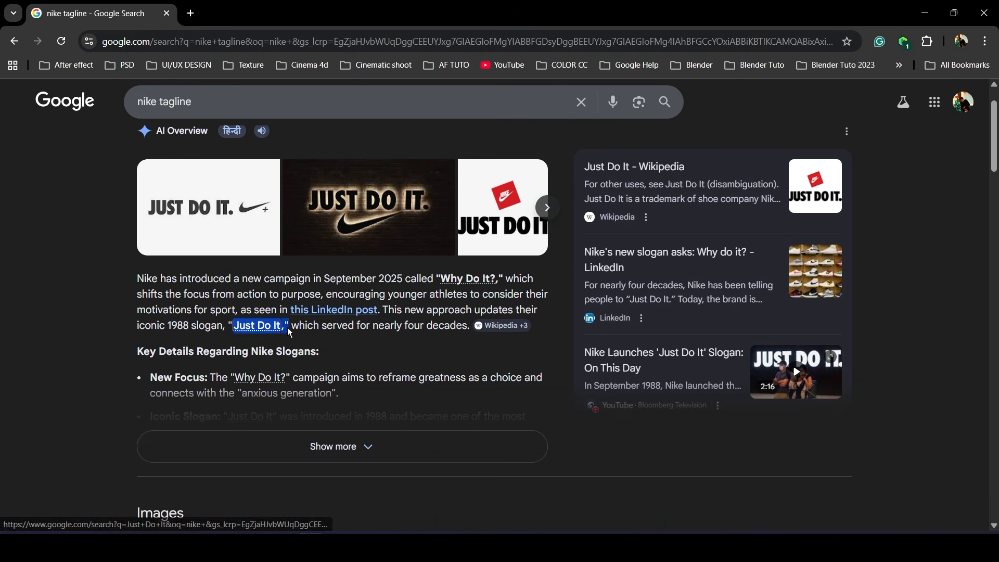
click(308, 433)
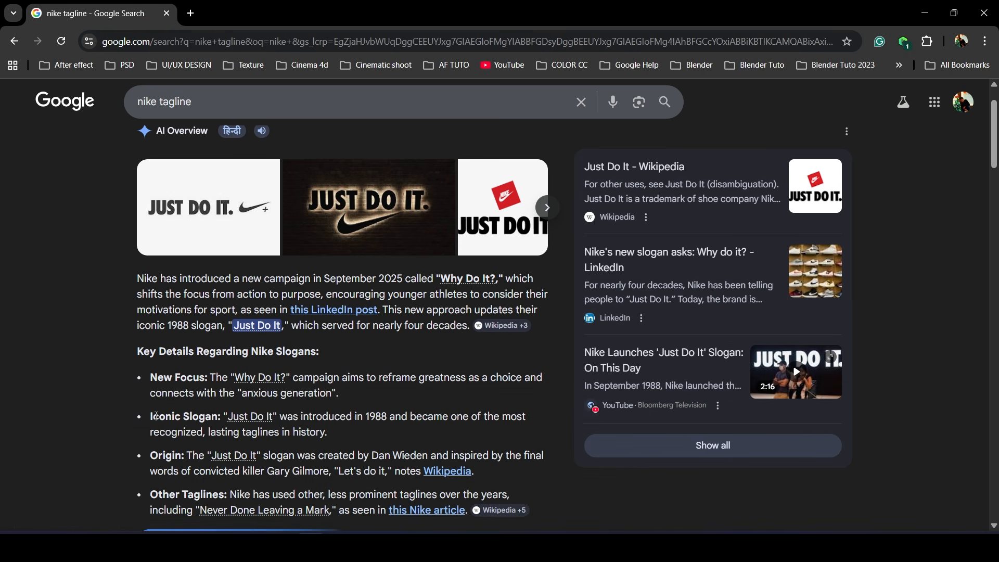
scroll(156, 416, down, 1)
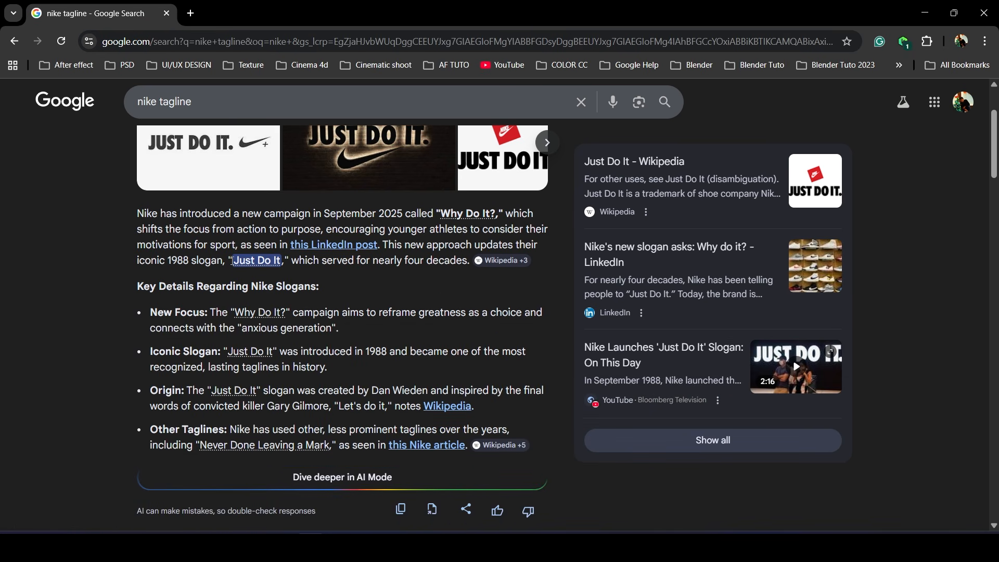
drag(233, 260, 282, 261)
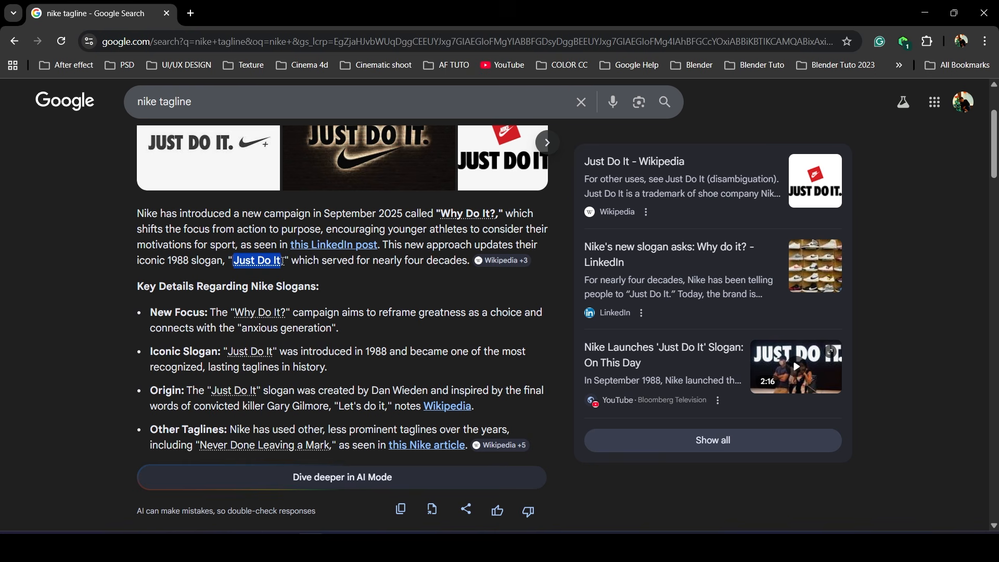
Switch back to Blender and add a Text object to the main Collection
key(alt+Tab)
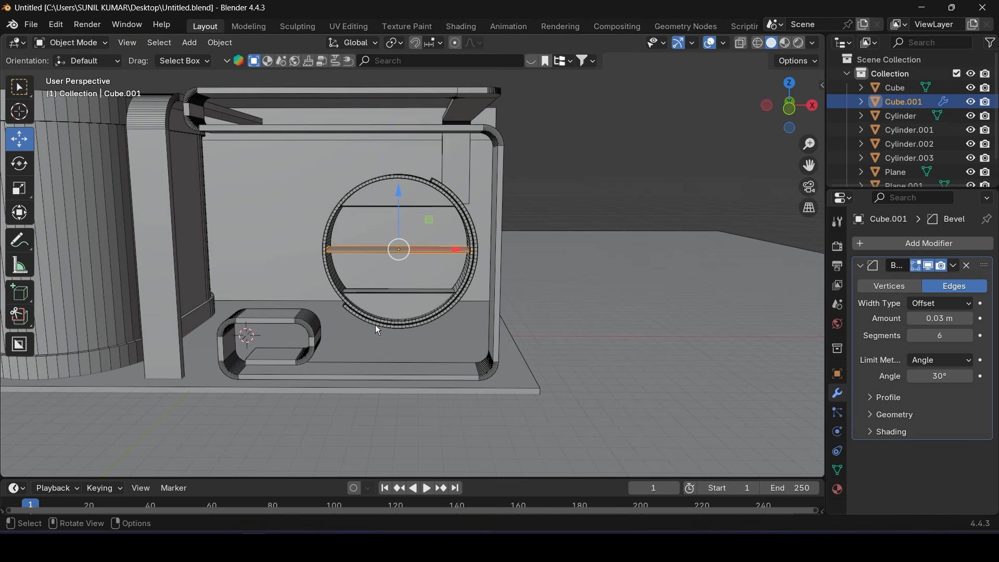
scroll(385, 268, down, 3)
click(873, 78)
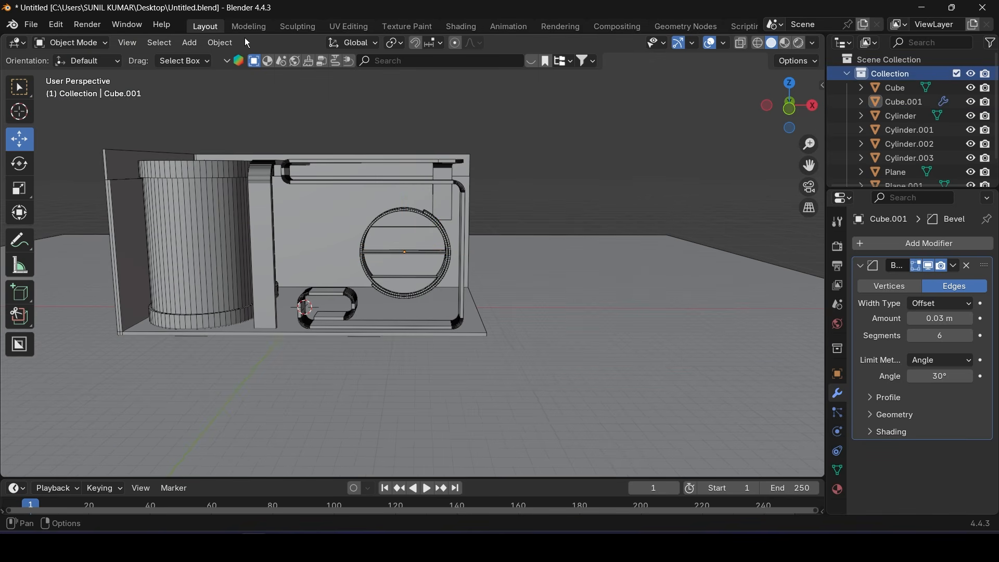
click(189, 43)
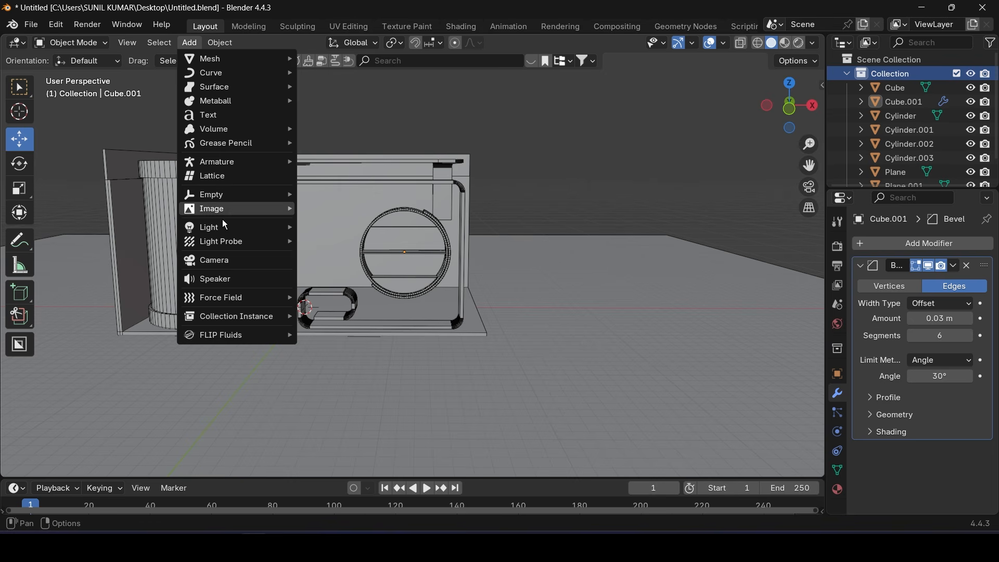
click(221, 115)
Move the text in front of the circular shelf, about 11.23 m along X and -14 m along Y
middle_drag(397, 282, 442, 310)
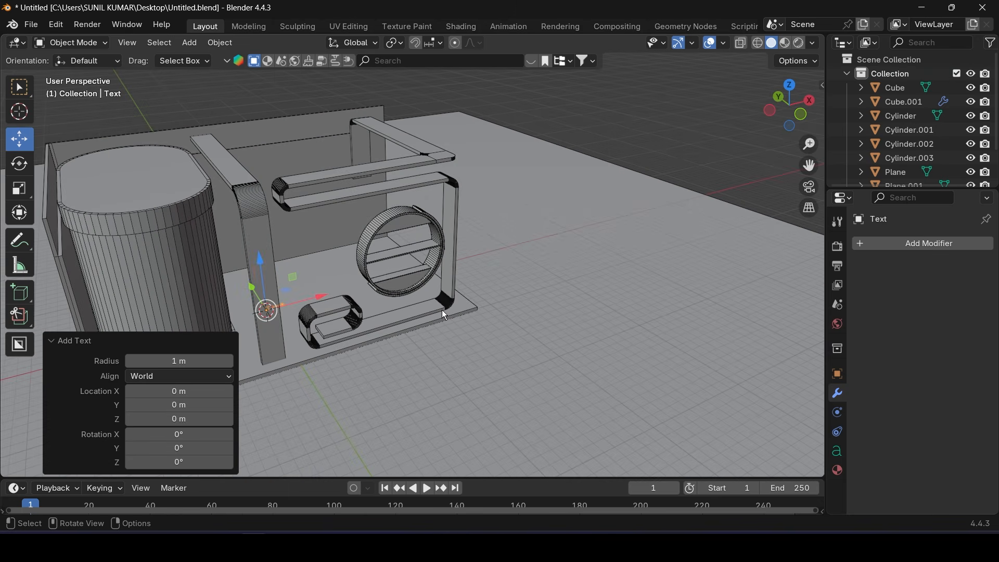
middle_drag(290, 323, 292, 334)
drag(316, 291, 415, 257)
drag(344, 256, 420, 333)
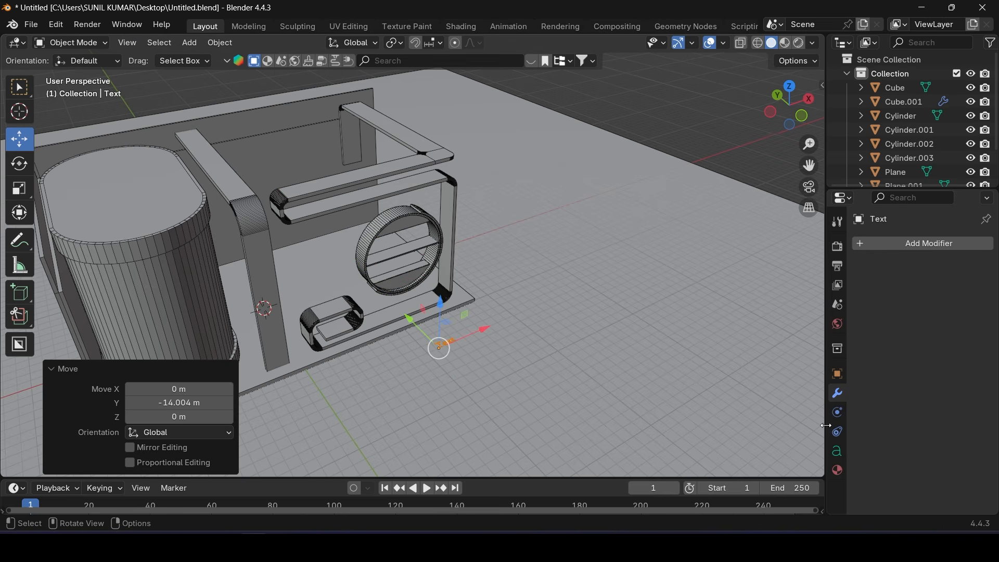
Set the text's X rotation to 90° and scale the text up uniformly to about 5.07
click(838, 374)
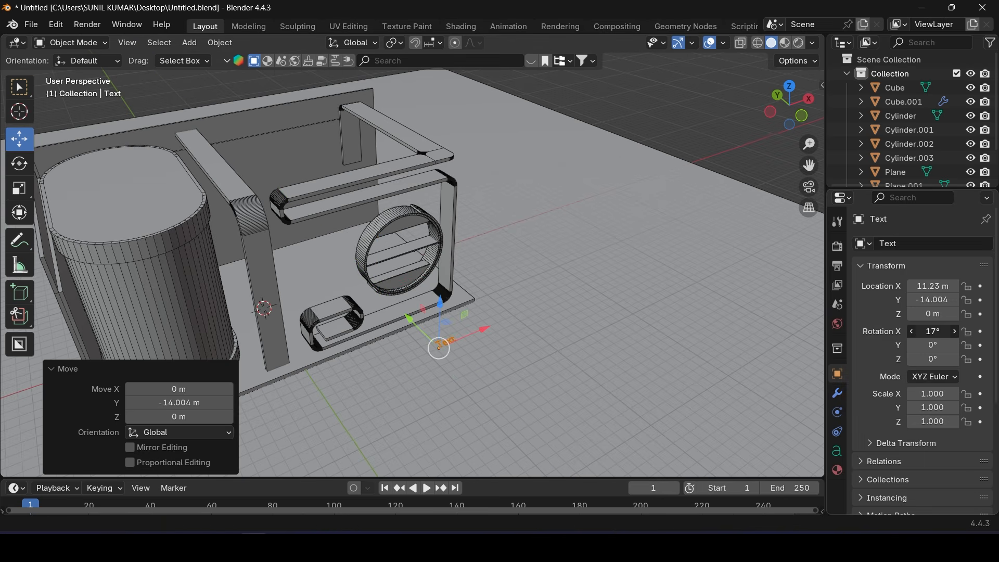
drag(933, 331, 941, 331)
text(9)
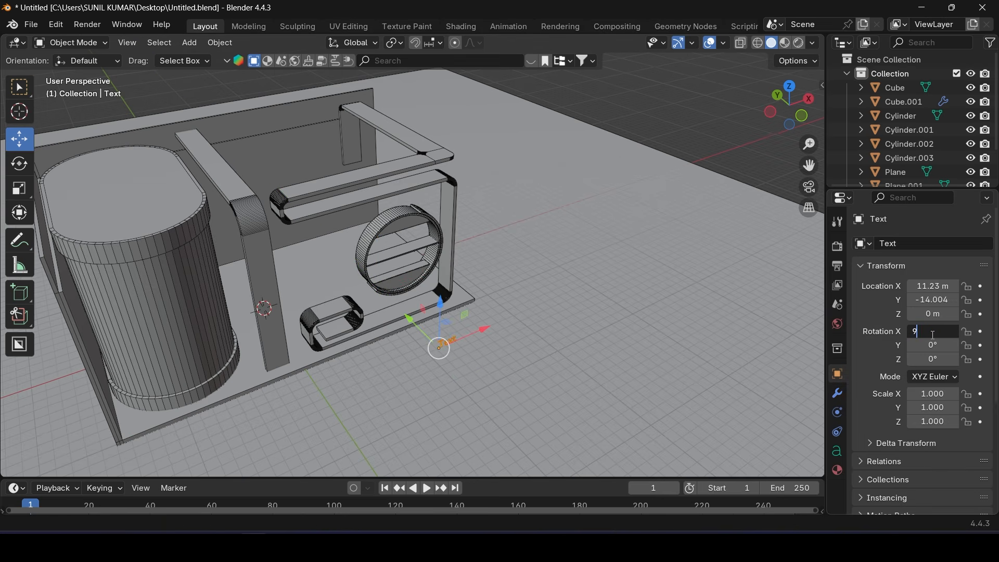
text(0)
key(Return)
key(s)
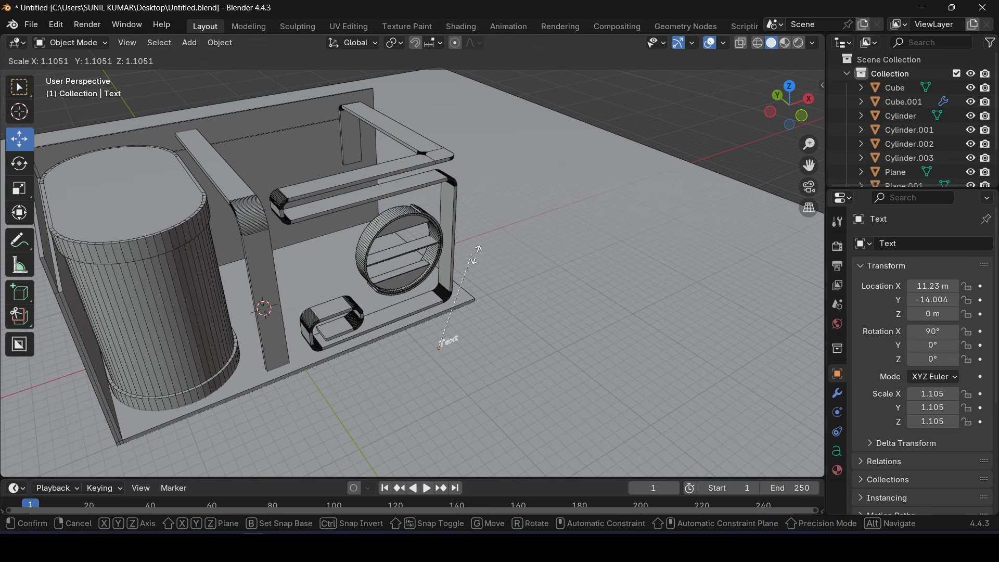
click(540, 268)
middle_drag(564, 260, 476, 321)
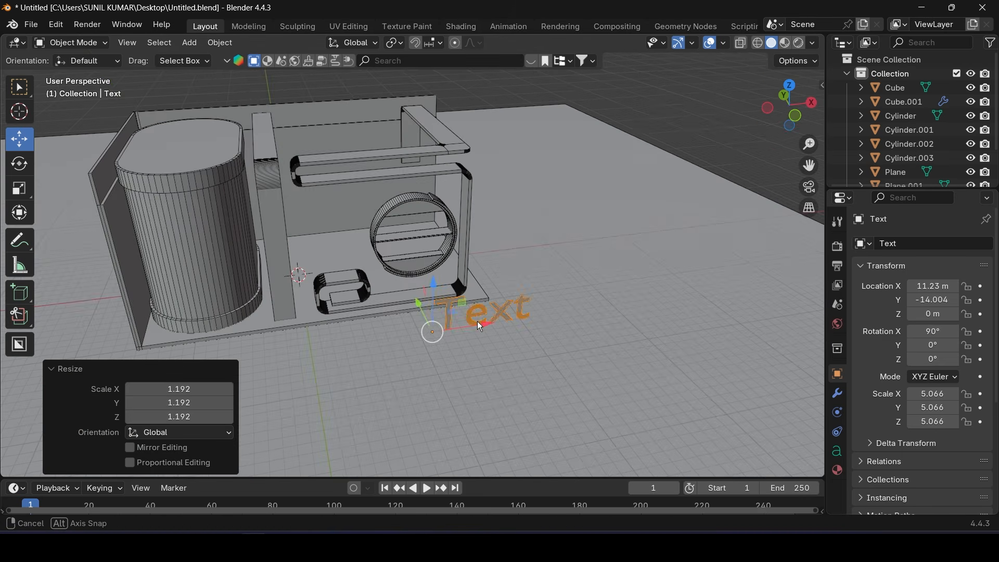
Replace the text object's default content with "Just Do It"
key(Tab)
key(BackSpace)
key(BackSpace)
key(BackSpace)
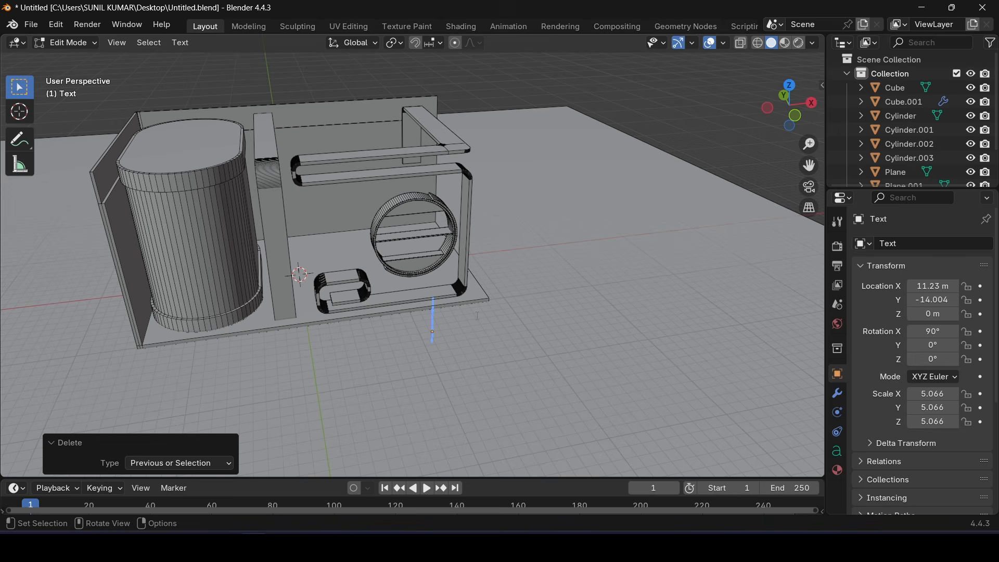
text(Just Do It)
key(Tab)
scroll(475, 314, up, 3)
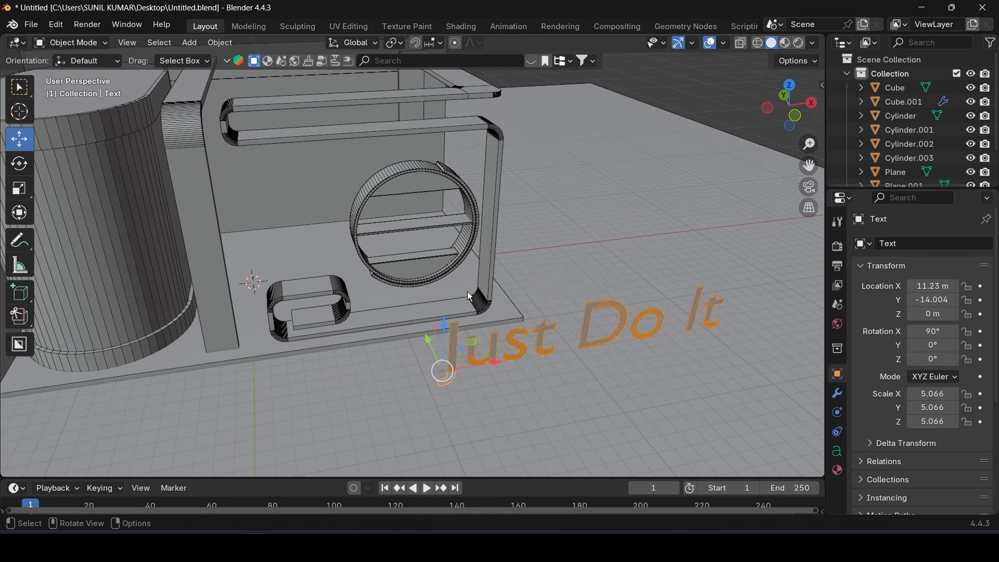
Give the "Just Do It" text a 0.05 m extrusion and scale it down by a factor of about 0.48
click(838, 451)
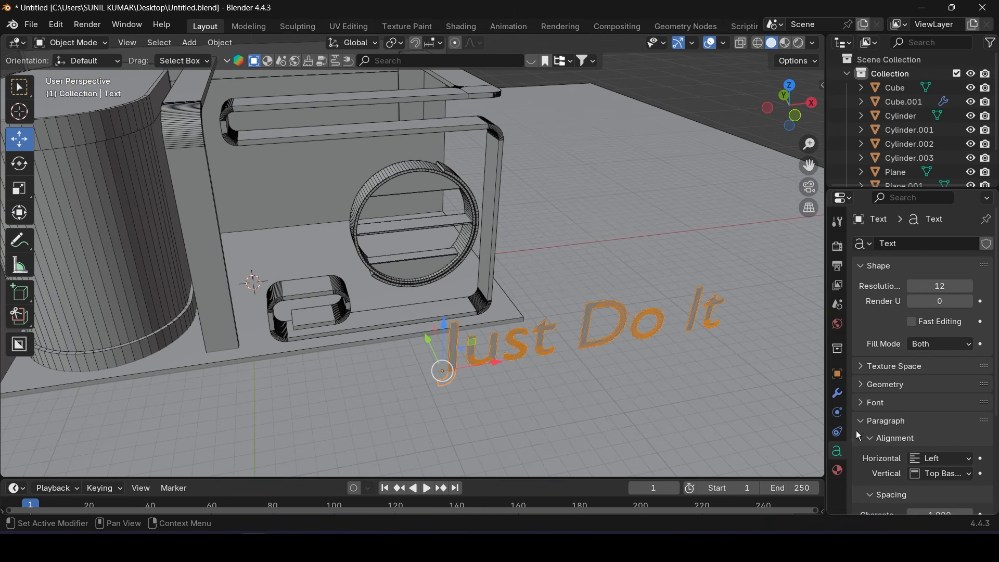
click(866, 390)
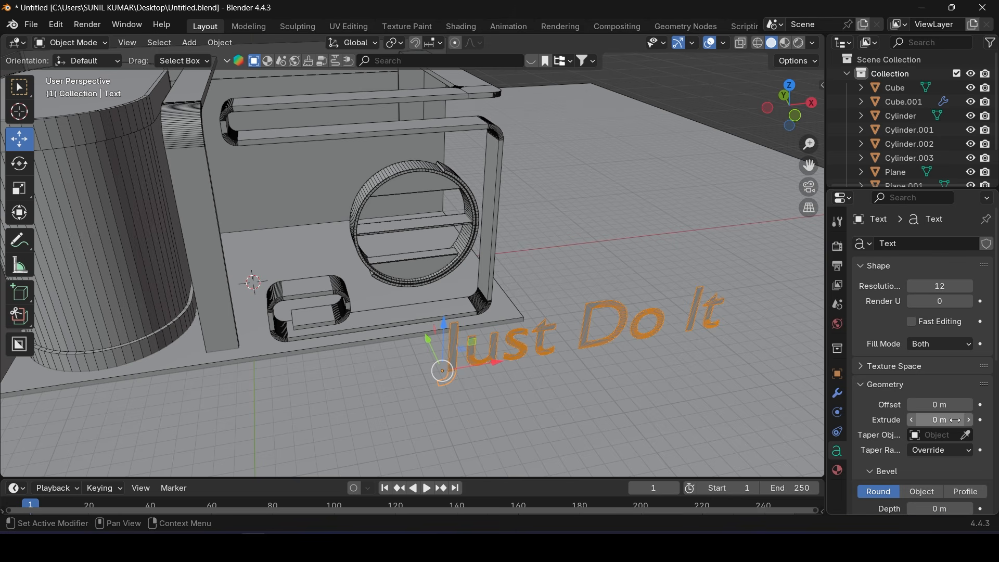
mouse_move(939, 420)
mouse_down()
mouse_move(960, 420)
mouse_move(931, 420)
mouse_up()
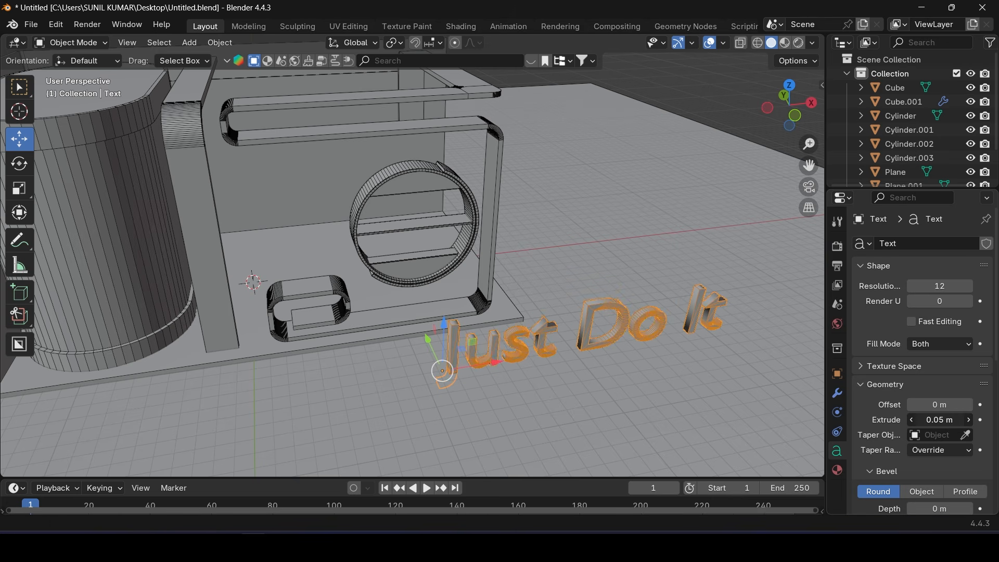
key(s)
click(450, 305)
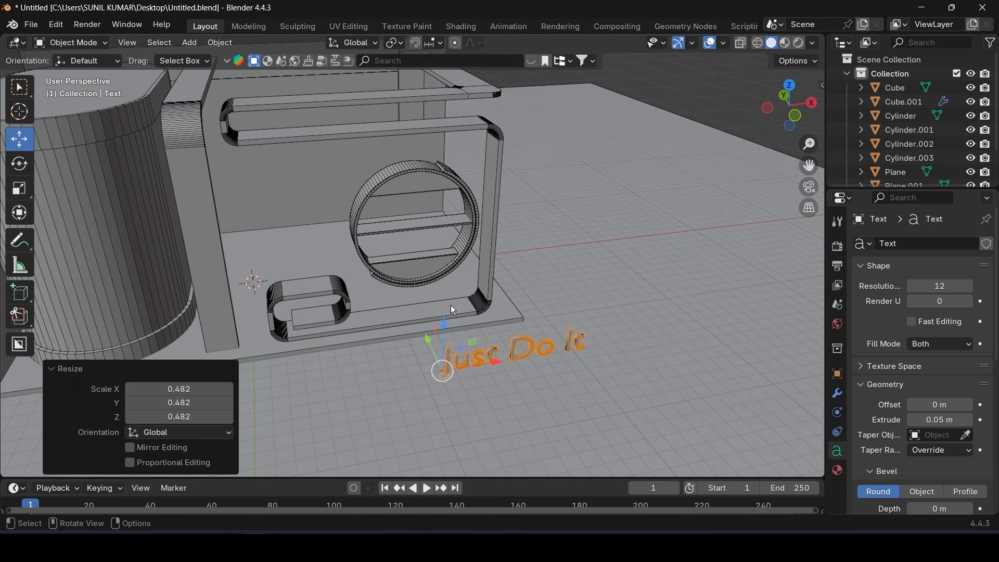
In front view, move the text up to the circular shelf's upper part, about -5.08 m along X and 9.35 m along Z
key(KP_1)
scroll(446, 315, up, 4)
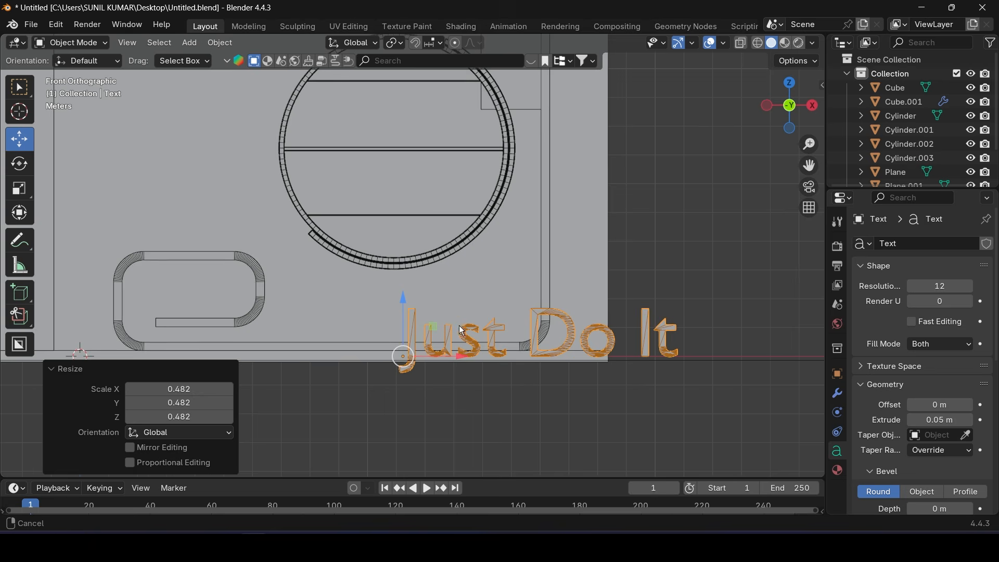
key(g)
click(349, 141)
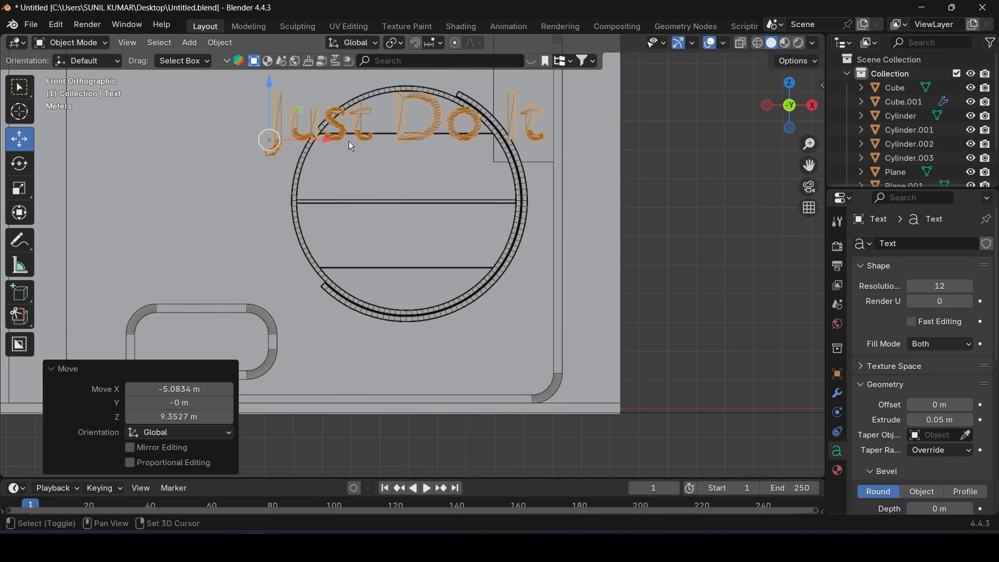
Scale the text by about 0.44 and move it about 2.95 m along X and 0.55 m along Z into the circle's top segment
scroll(373, 204, up, 3)
shift+middle_drag(389, 186, 404, 258)
key(s)
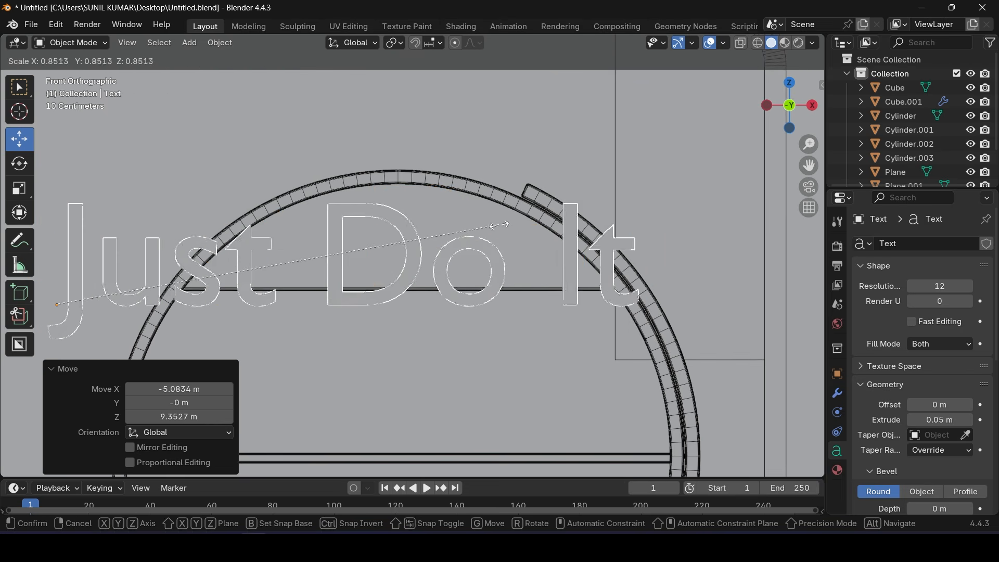
click(120, 281)
key(g)
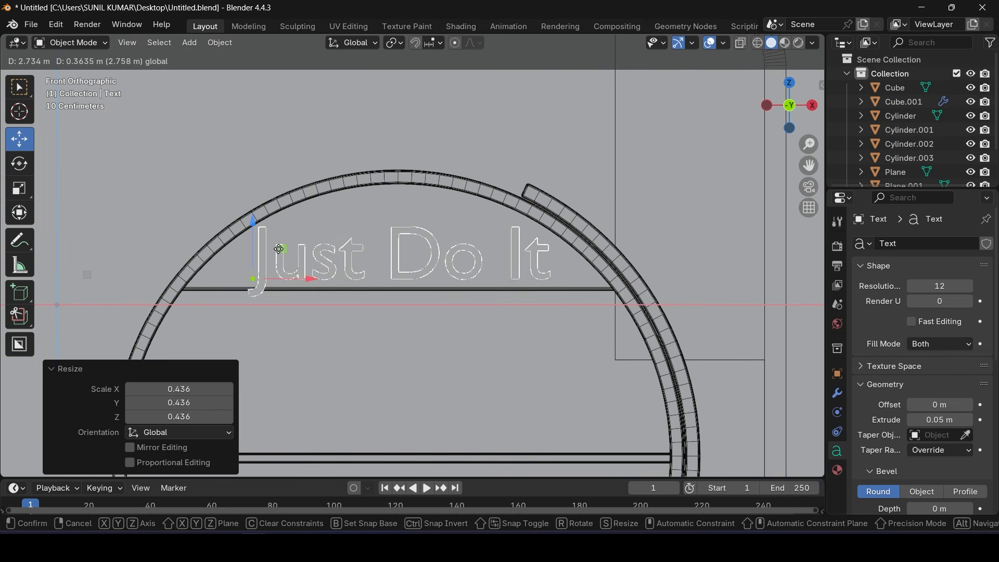
click(474, 201)
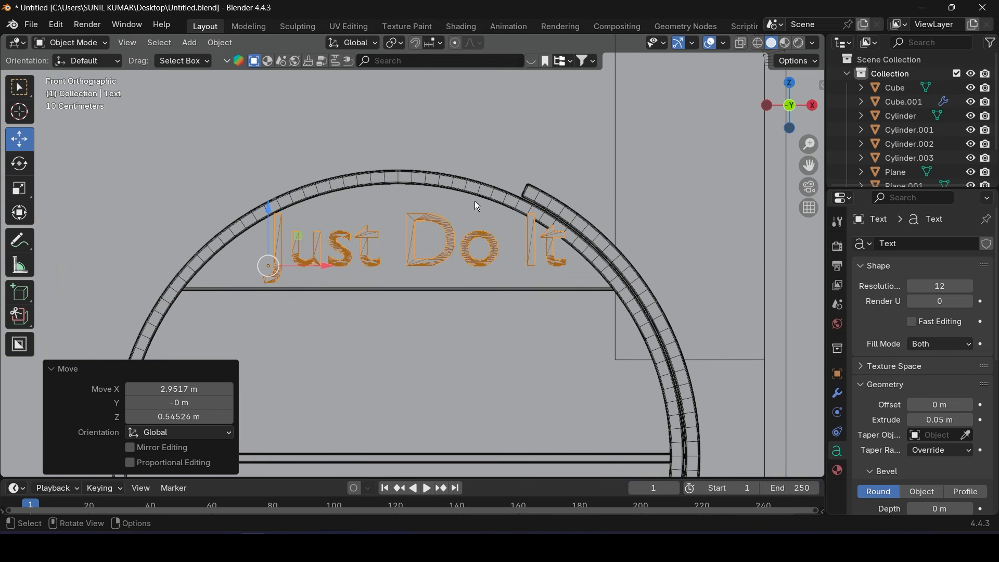
Scale the text by about 0.75 and shift it about 0.47 m along X to centre it above the top shelf
key(s)
click(424, 223)
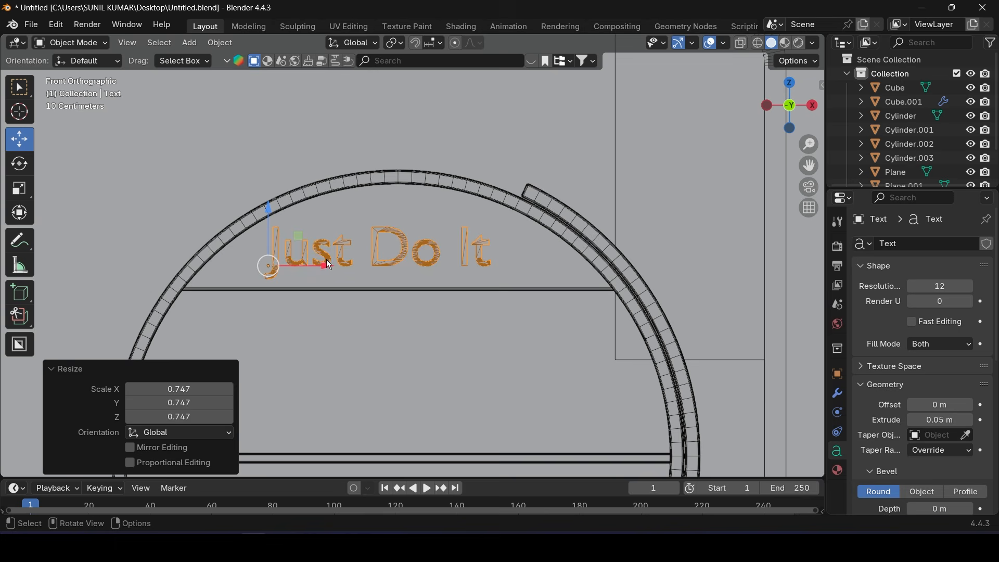
drag(326, 261, 360, 263)
scroll(376, 247, down, 2)
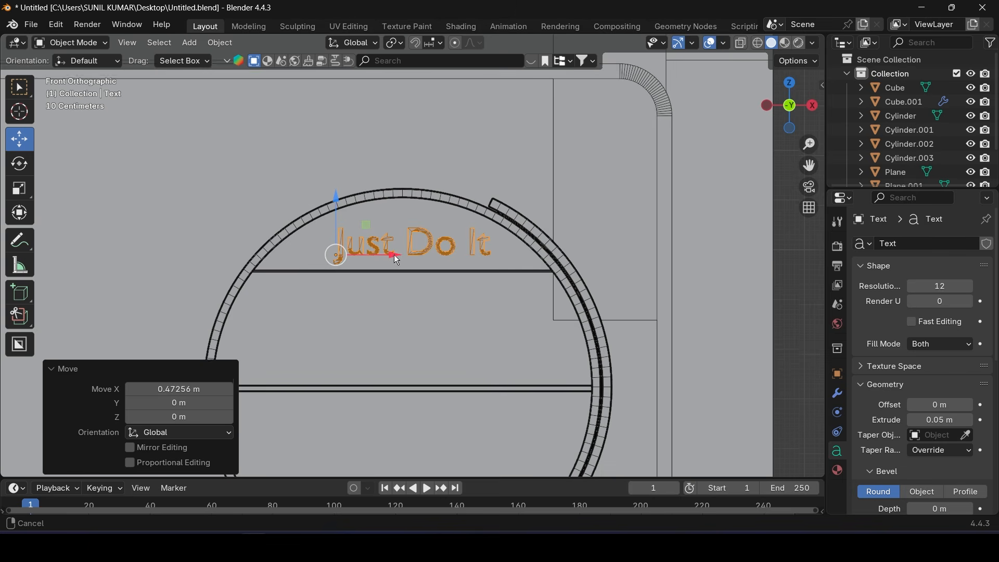
Duplicate the "Just Do It" text and move the copy about -5.74 m along Z into the circle's bottom segment
shift+middle_drag(394, 254, 411, 195)
key(shift+d)
right_click(411, 195)
scroll(403, 189, down, 2)
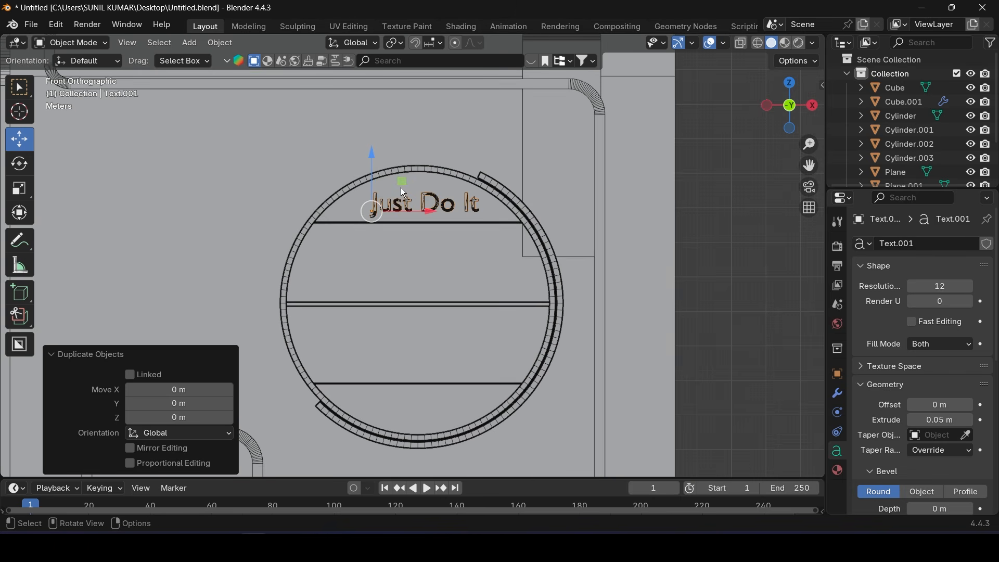
drag(375, 156, 364, 352)
Copy the "Why Do It" slogan from the Google results in the browser and replace the duplicated text's content with it in Blender
key(alt+Tab)
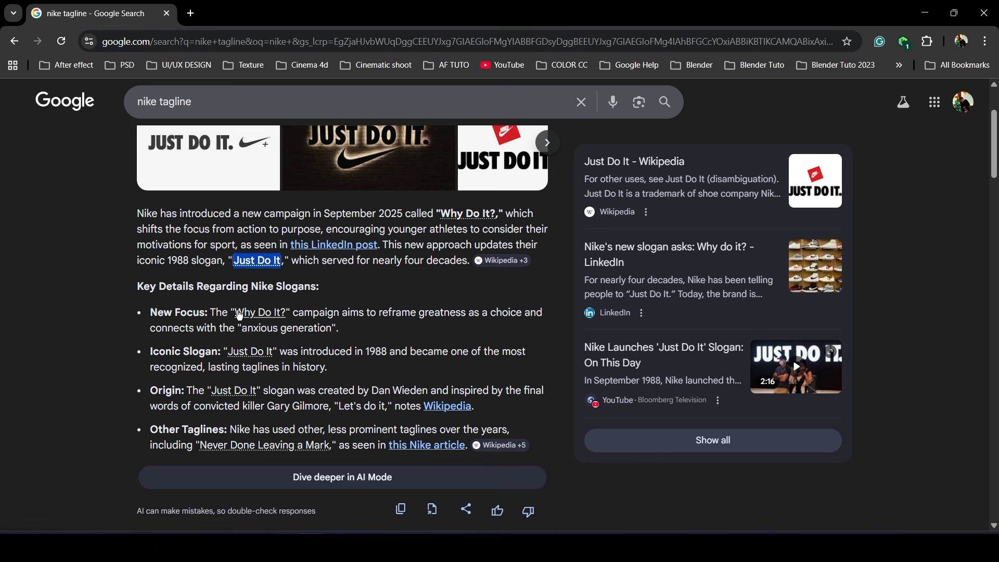
drag(234, 311, 280, 312)
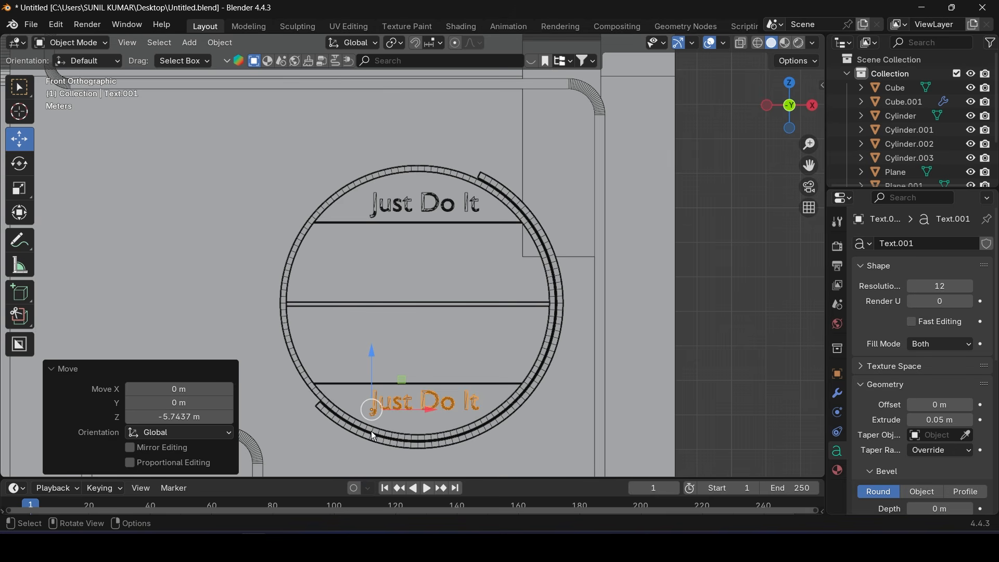
key(Tab)
key(BackSpace)
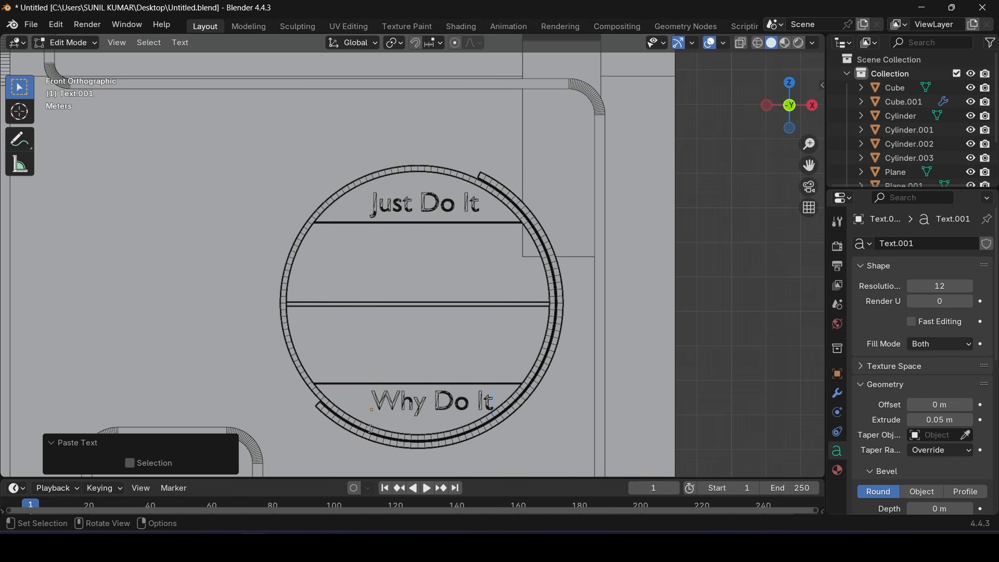
click(66, 42)
click(72, 60)
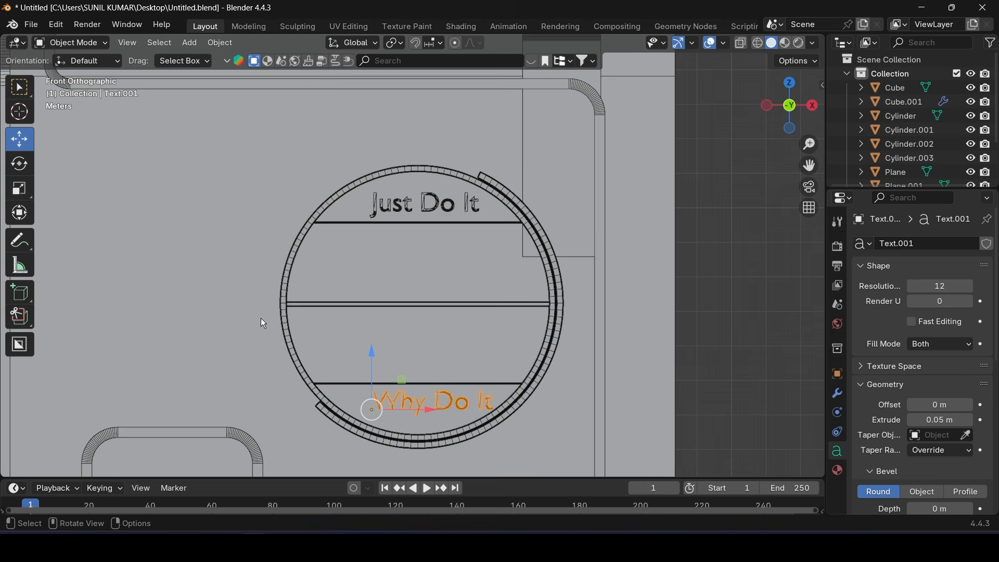
Shift the "Why Do It" text about -0.32 m along X to centre it in the bottom segment, and save the file
drag(431, 415, 418, 415)
scroll(355, 333, down, 2)
scroll(356, 332, down, 1)
key(ctrl+s)
Select both slogan texts and move them about 5.68 m along Y onto the circular shelf's front panels
middle_drag(378, 326, 446, 376)
scroll(446, 379, down, 3)
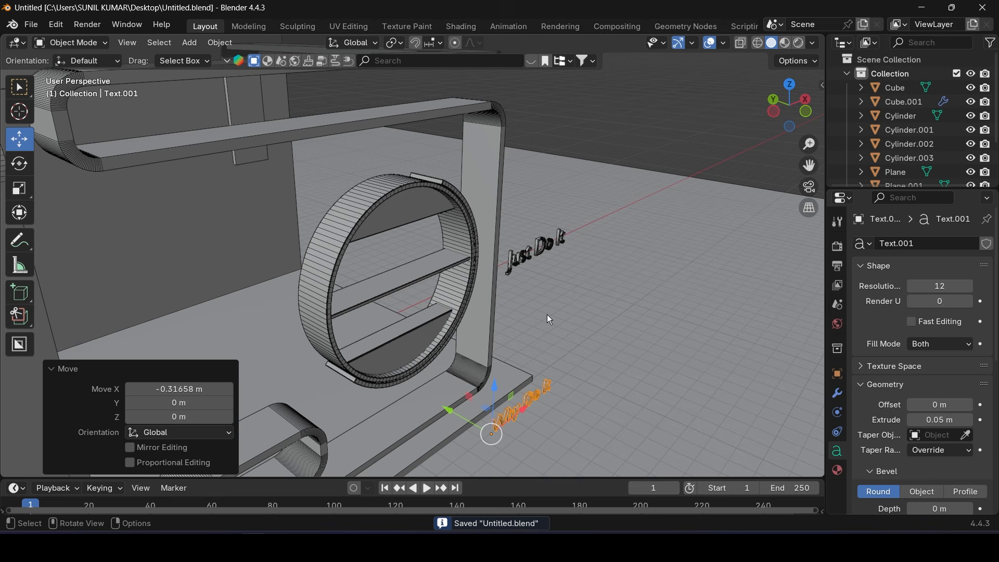
click(531, 257)
shift+click(522, 405)
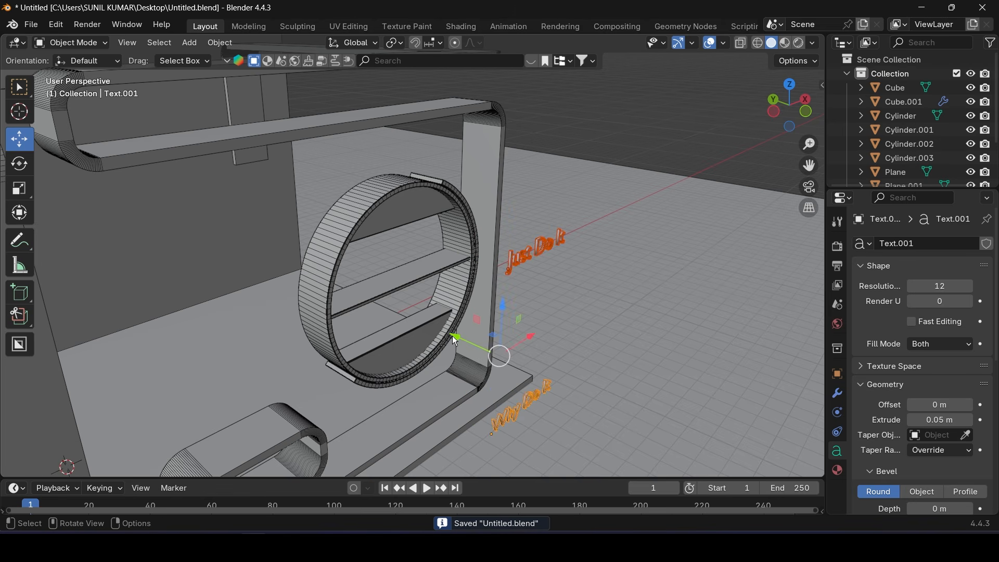
drag(452, 335, 322, 287)
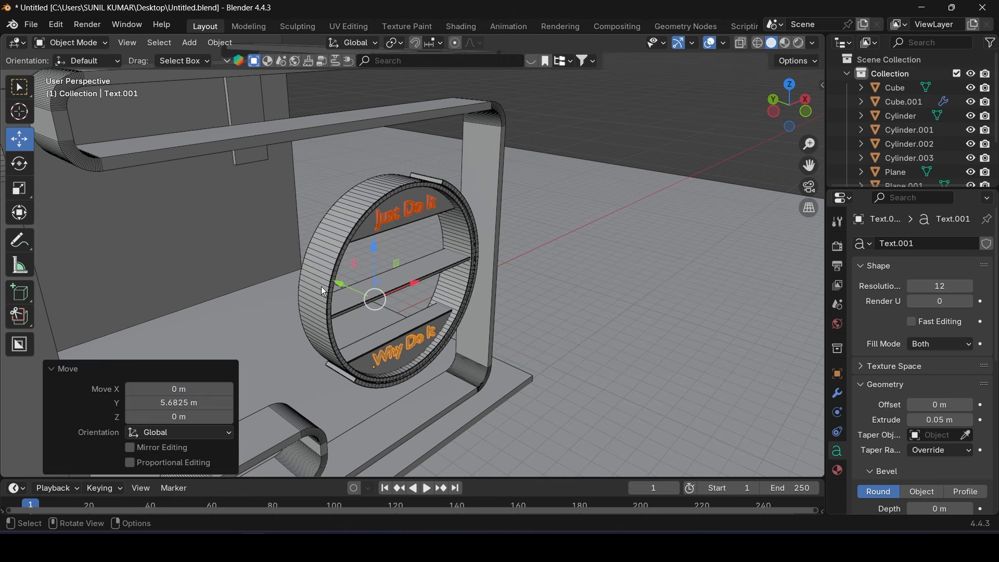
Fine-tune the depth of both slogan texts against the shelf panels, deselect them and save the file
middle_drag(323, 292, 475, 355)
drag(354, 397, 356, 396)
click(701, 216)
middle_drag(700, 217, 514, 247)
key(ctrl+s)
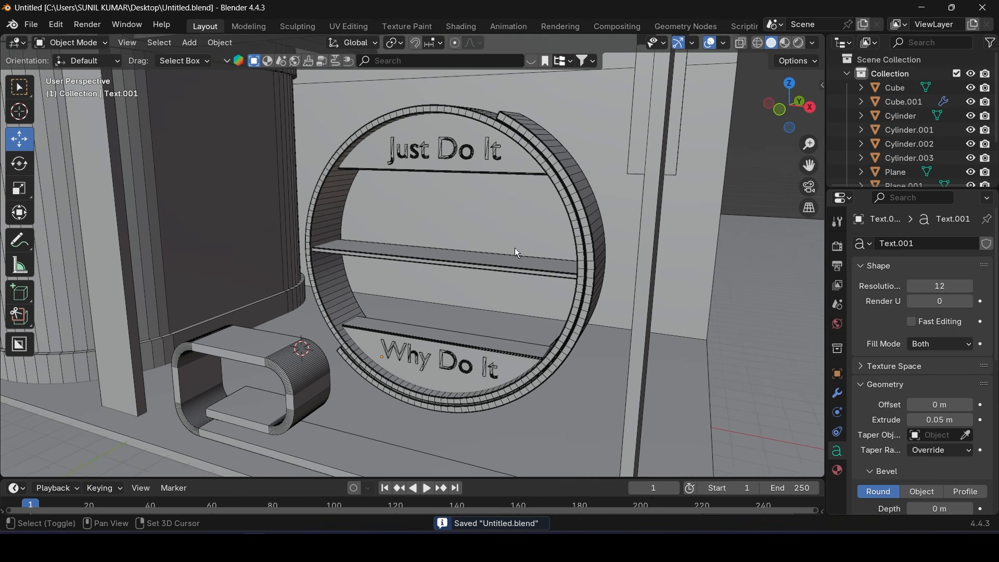
Add a cylinder to the main Collection with 64 vertices, a 0.5 m radius and a 5 m depth
click(894, 73)
click(201, 49)
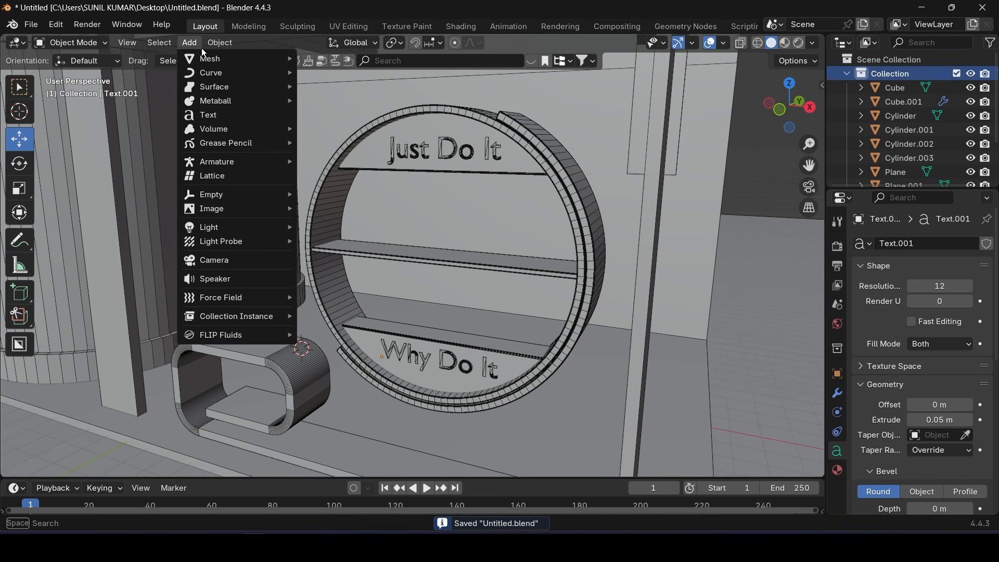
mouse_move(220, 56)
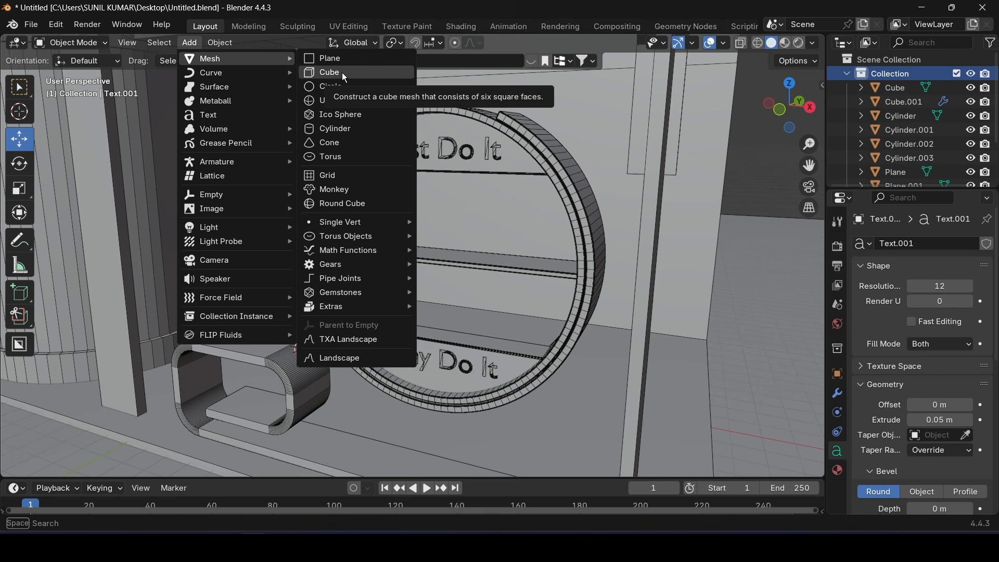
click(331, 129)
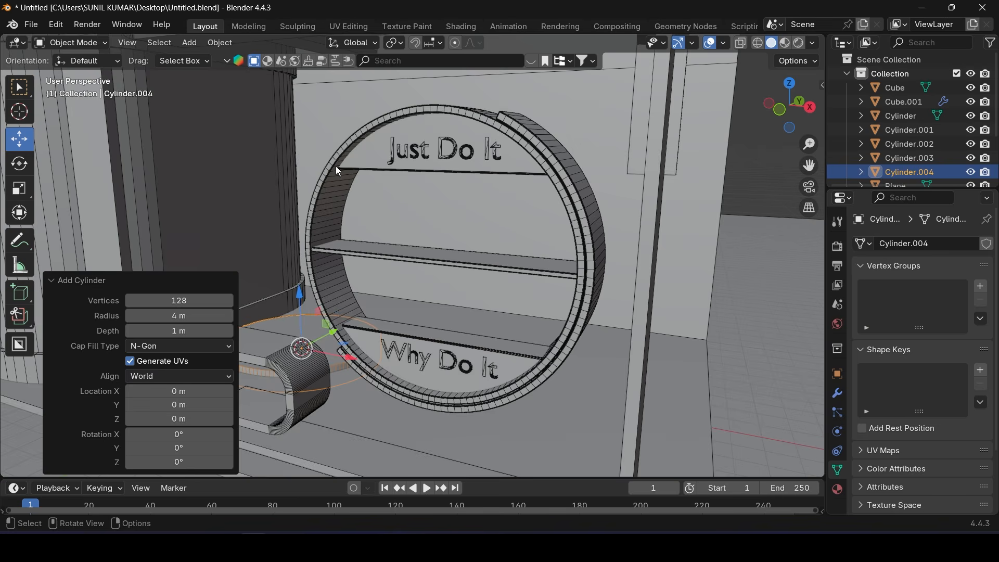
scroll(280, 241, down, 3)
scroll(293, 260, up, 3)
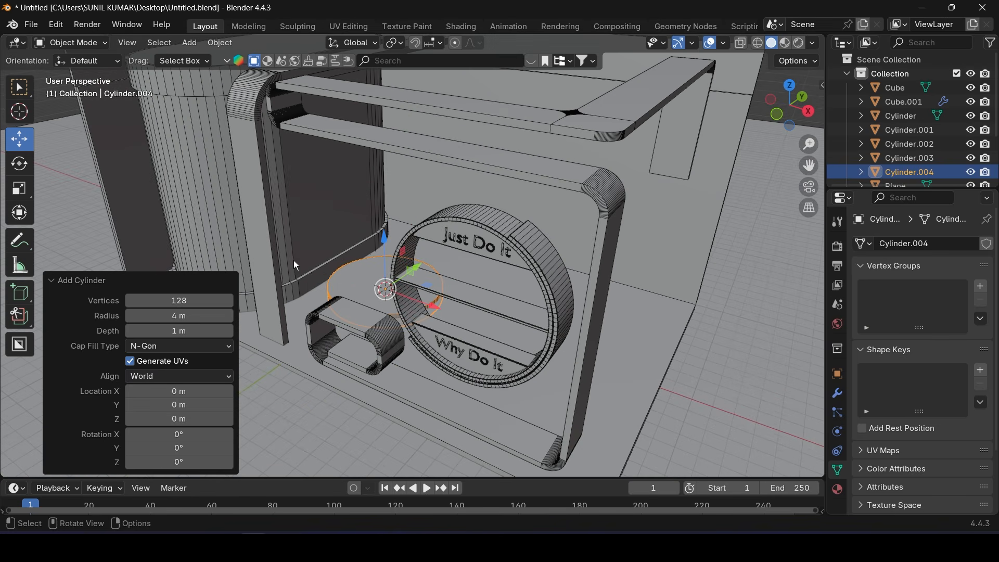
click(177, 302)
key(Tab)
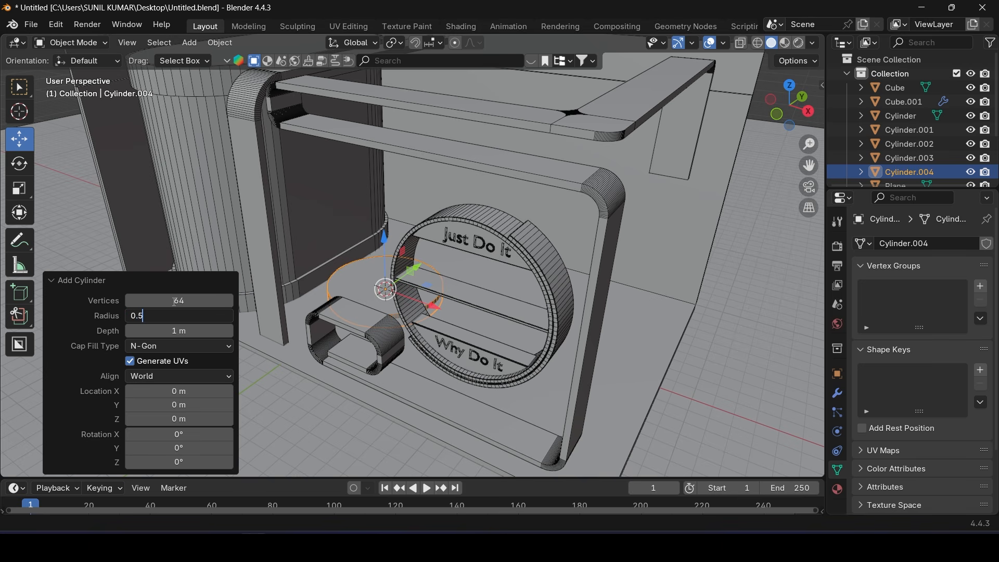
key(Return)
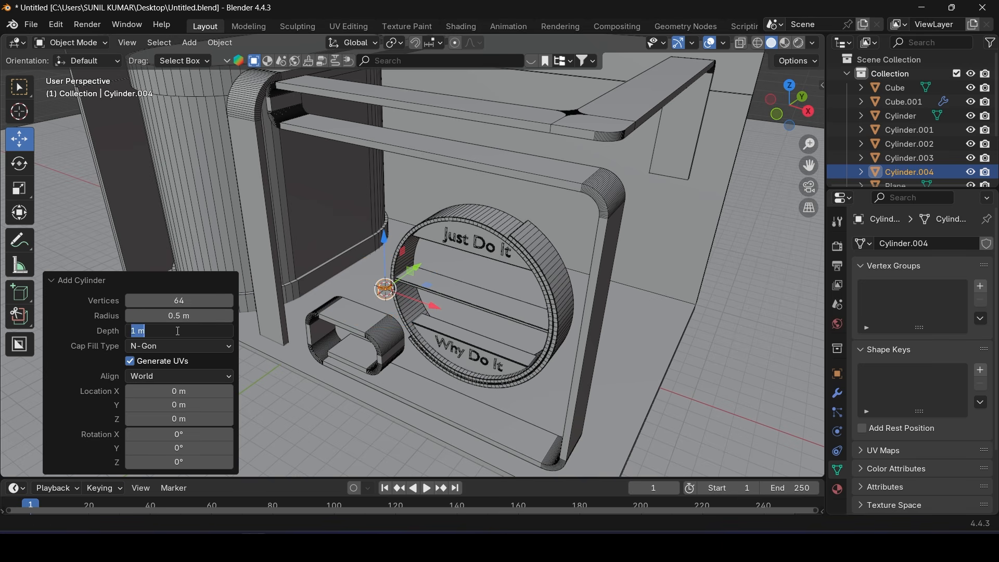
key(Return)
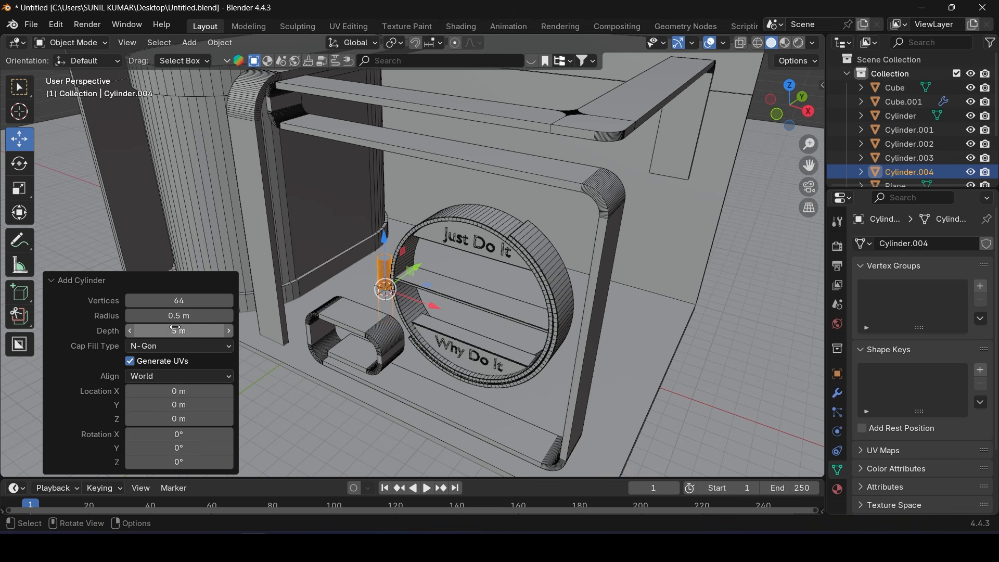
Set the new cylinder's radius to 0.1 m
middle_drag(295, 314, 313, 315)
click(175, 316)
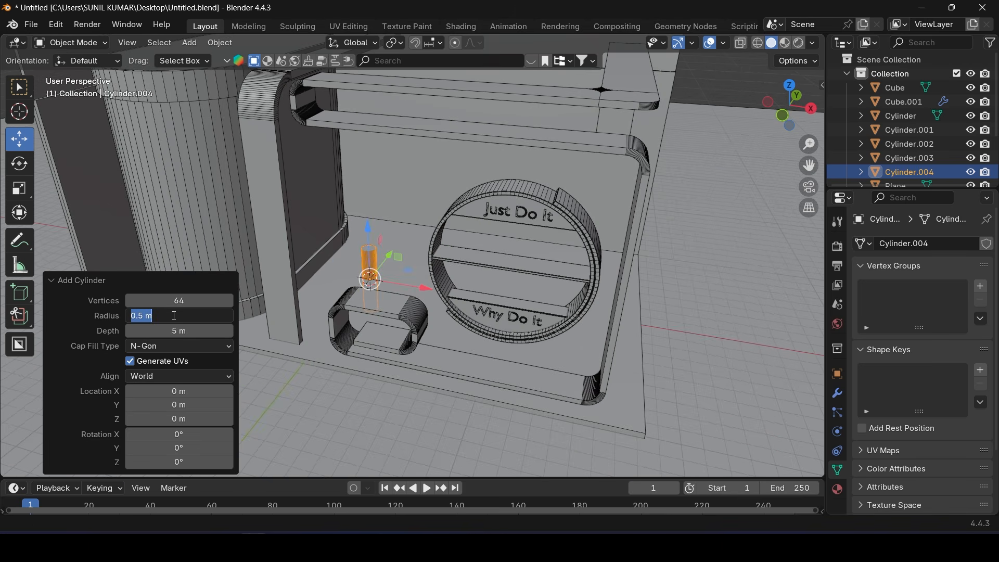
text(0.1)
key(Return)
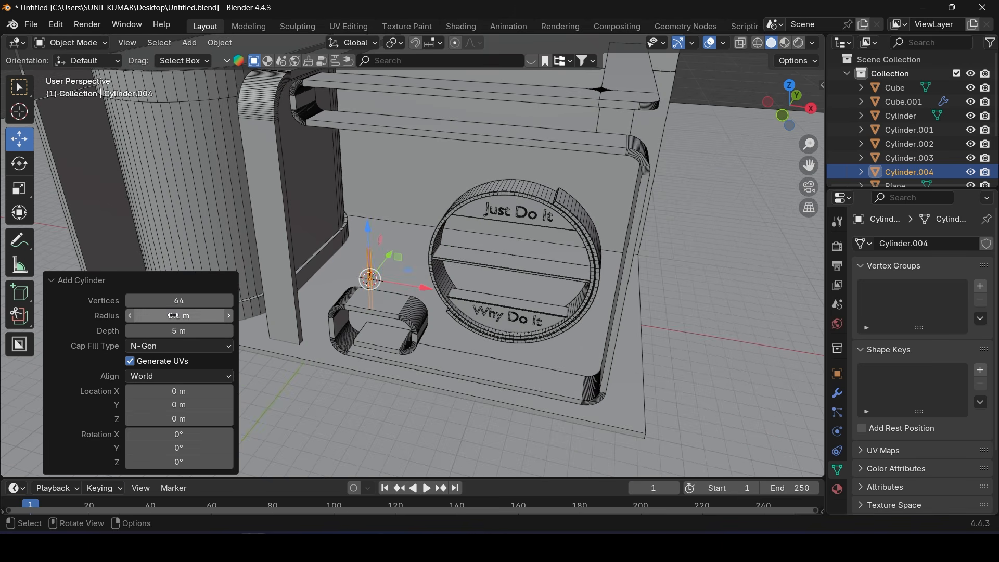
Move the thin cylinder about 9.53 m along X and -8.44 m along Y, to the area beneath the circular shelf
middle_drag(349, 289, 324, 297)
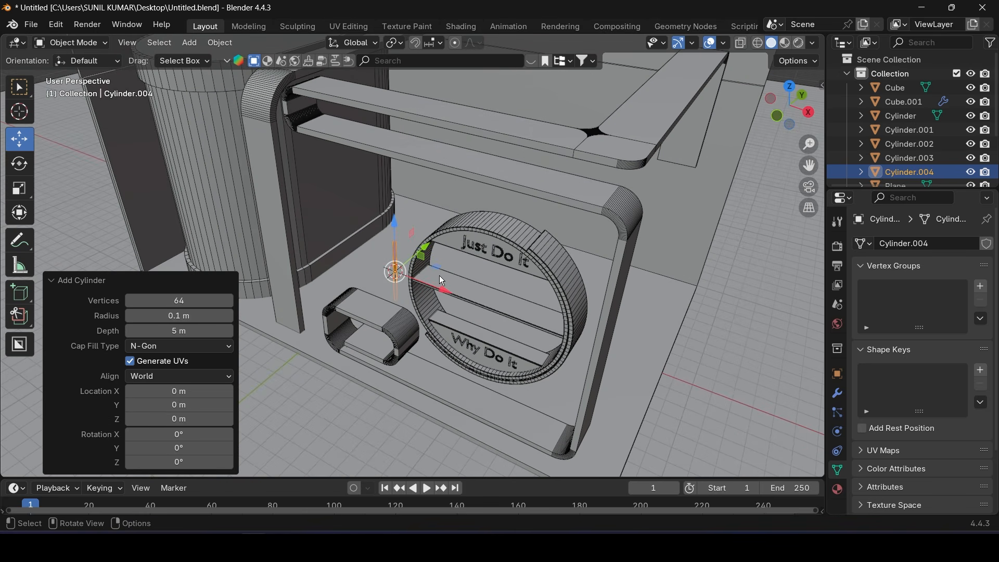
key(KP_7)
drag(370, 160, 536, 308)
middle_drag(536, 308, 438, 295)
Centre the cylinder under the circular shelf, raise it about 0.64 m to meet the ring, and show the scene as see-through wireframe
key(KP_1)
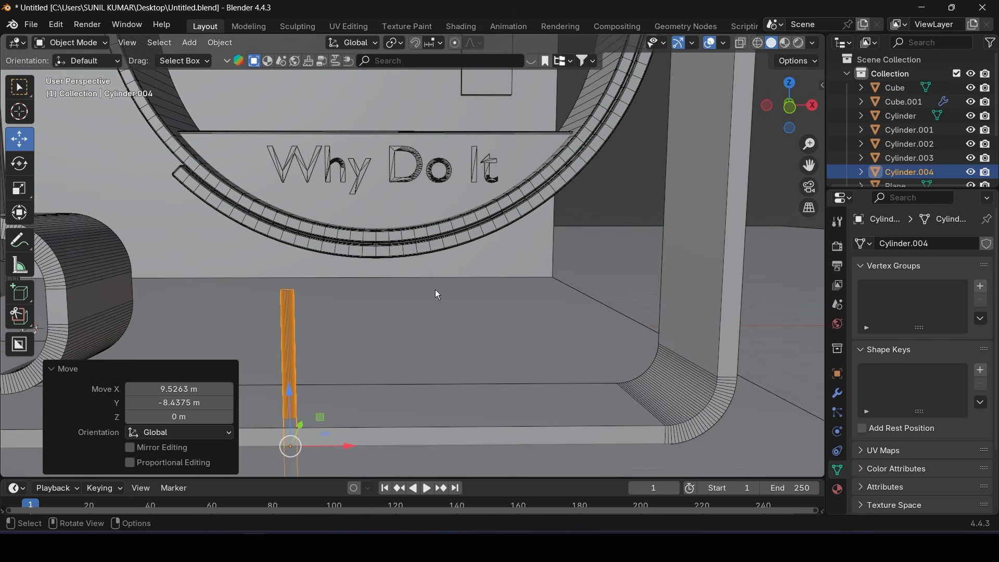
scroll(434, 286, up, 2)
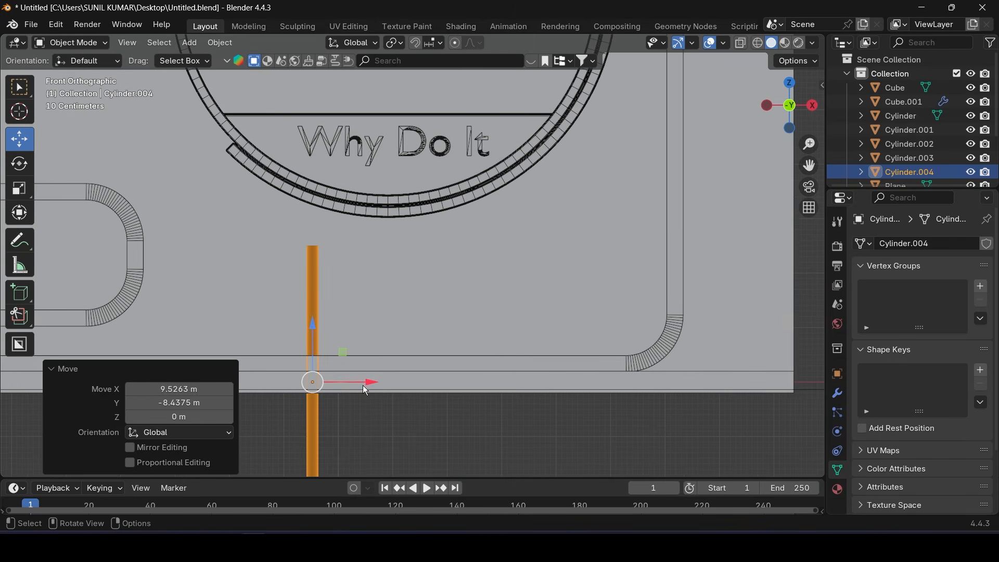
drag(363, 385, 442, 385)
drag(393, 342, 393, 290)
click(757, 43)
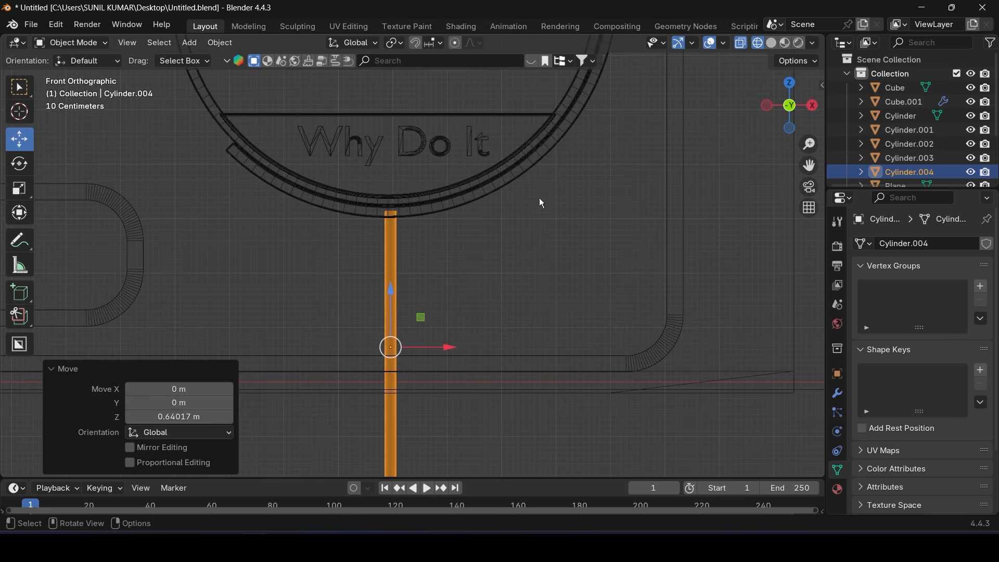
Shorten the cylinder by raising its bottom vertices about 1.98 m to the base frame, and return to Object Mode
scroll(460, 314, down, 3)
click(77, 42)
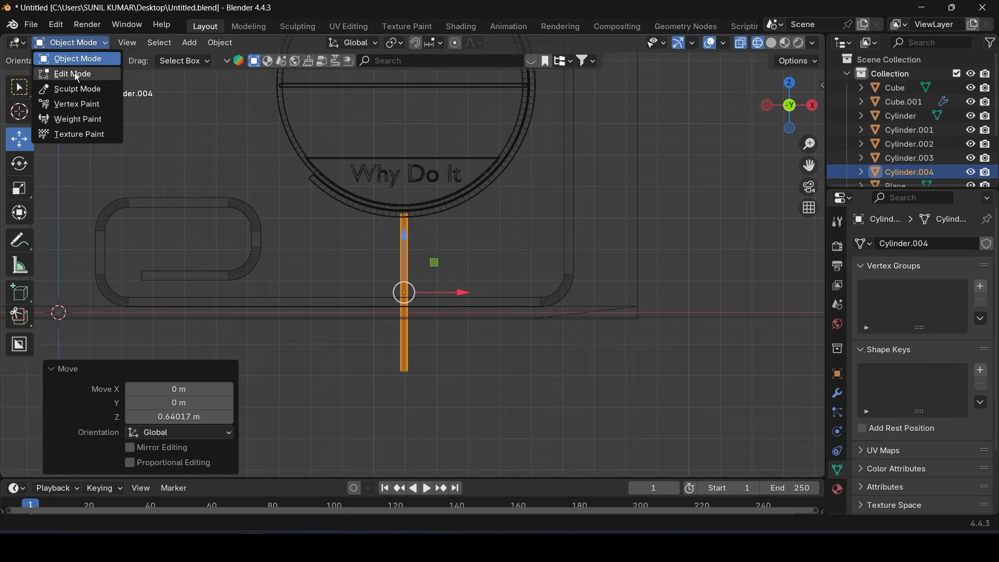
click(74, 73)
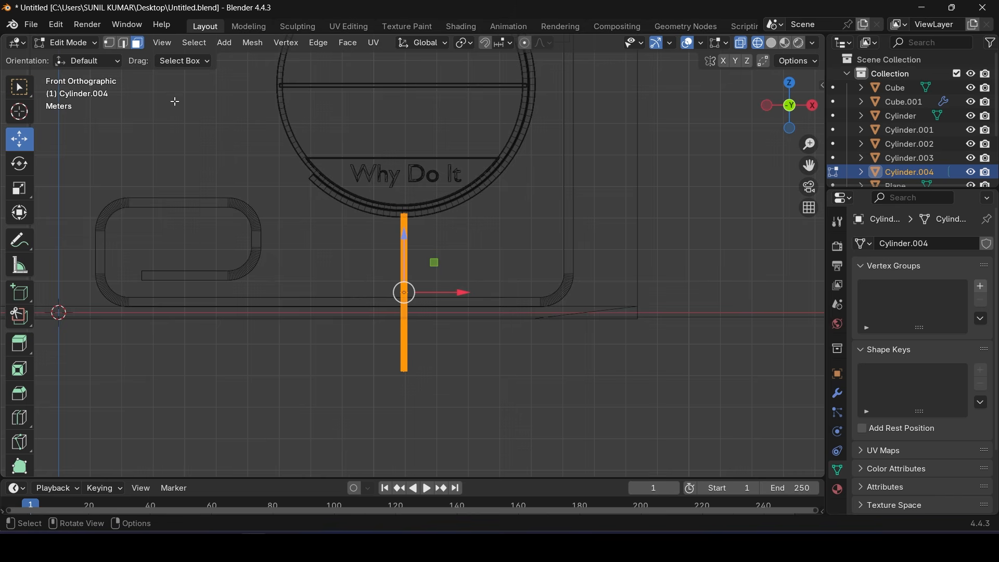
click(110, 43)
drag(512, 423, 307, 336)
scroll(372, 375, up, 3)
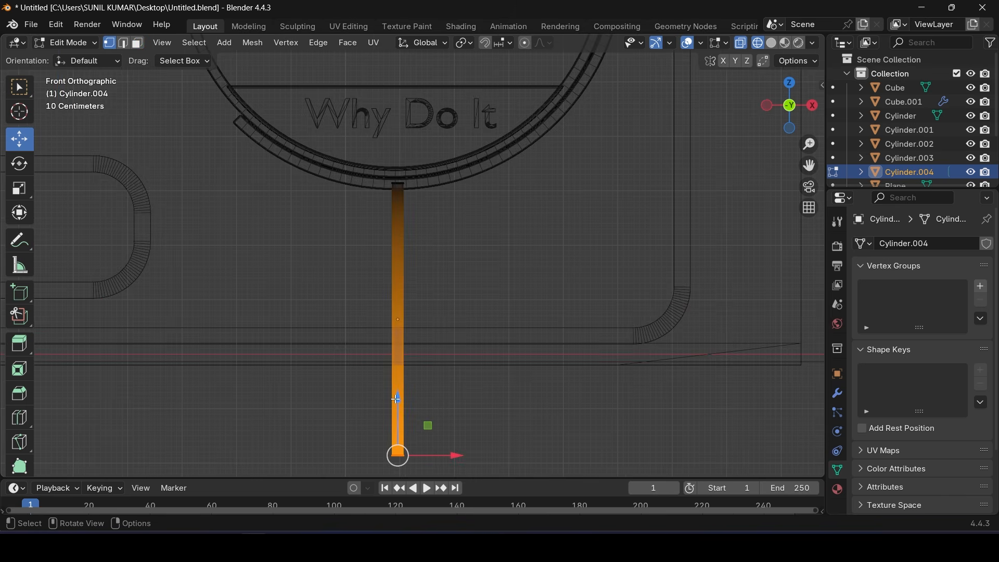
drag(396, 399, 396, 289)
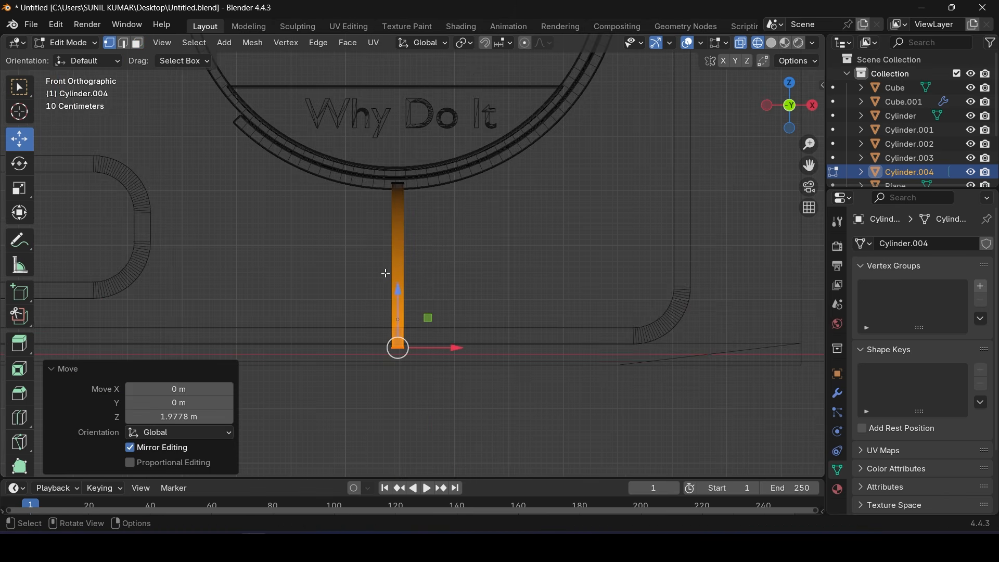
click(67, 43)
click(73, 58)
Duplicate the support post and move the copy along Y, deeper under the circular shelf
middle_drag(437, 250, 492, 313)
key(shift+d)
key(Escape)
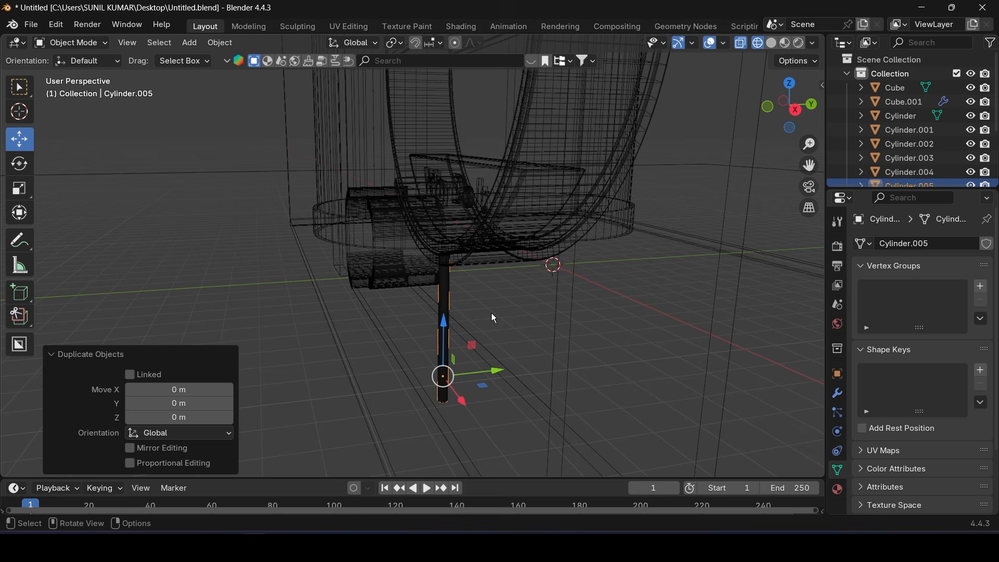
drag(494, 374, 535, 364)
Duplicate both support posts and raise the copies about 8 m and a further 3 m so they stand on the ring
shift+click(450, 326)
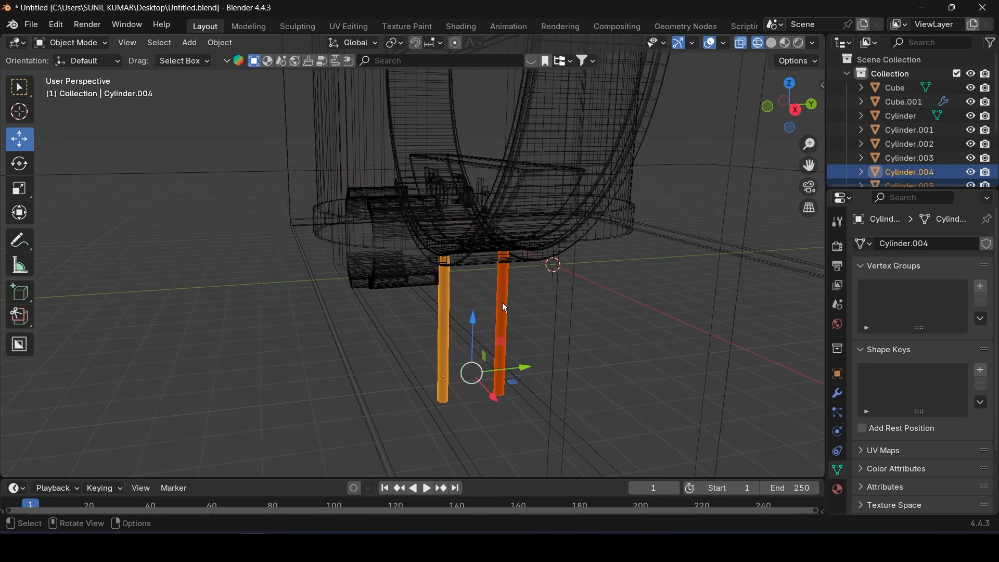
key(shift+d)
key(Escape)
key(KP_1)
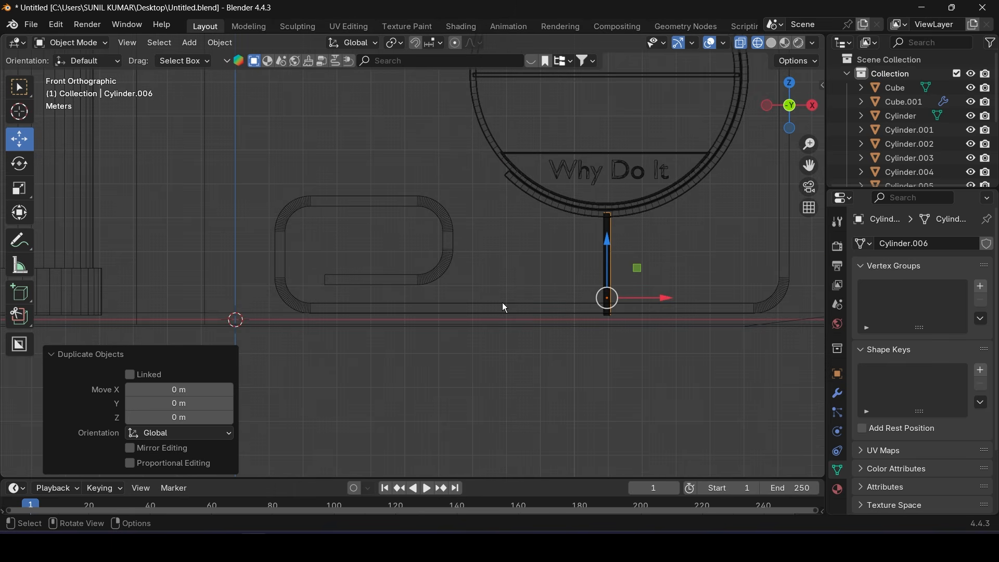
scroll(445, 347, down, 2)
drag(511, 344, 498, 146)
shift+middle_drag(497, 146, 468, 335)
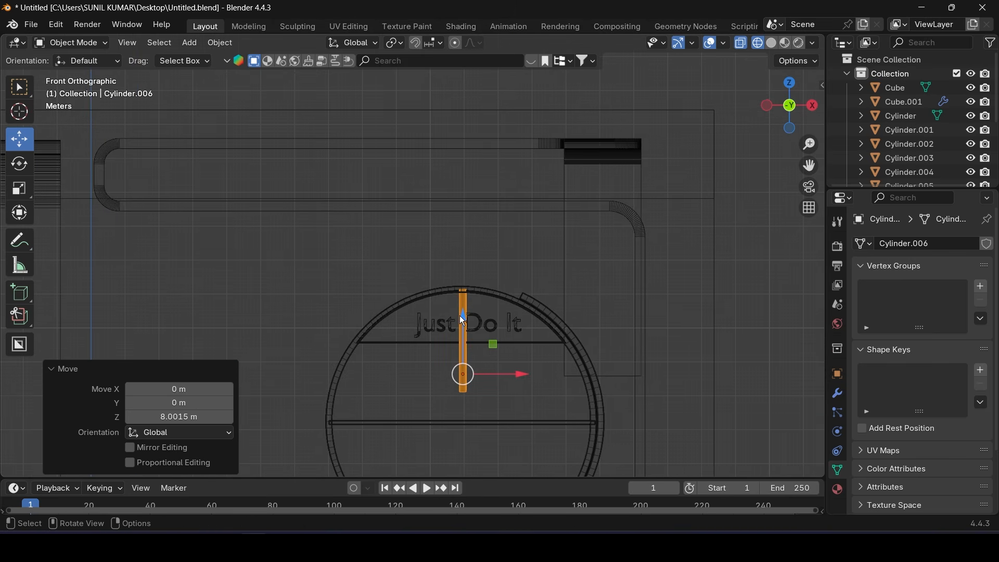
drag(460, 315, 458, 214)
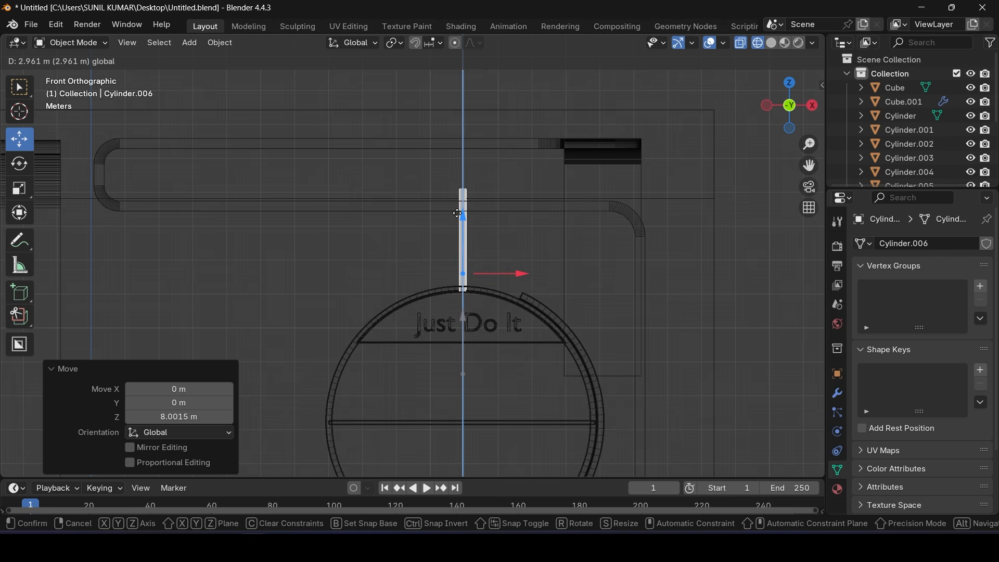
drag(455, 211, 457, 213)
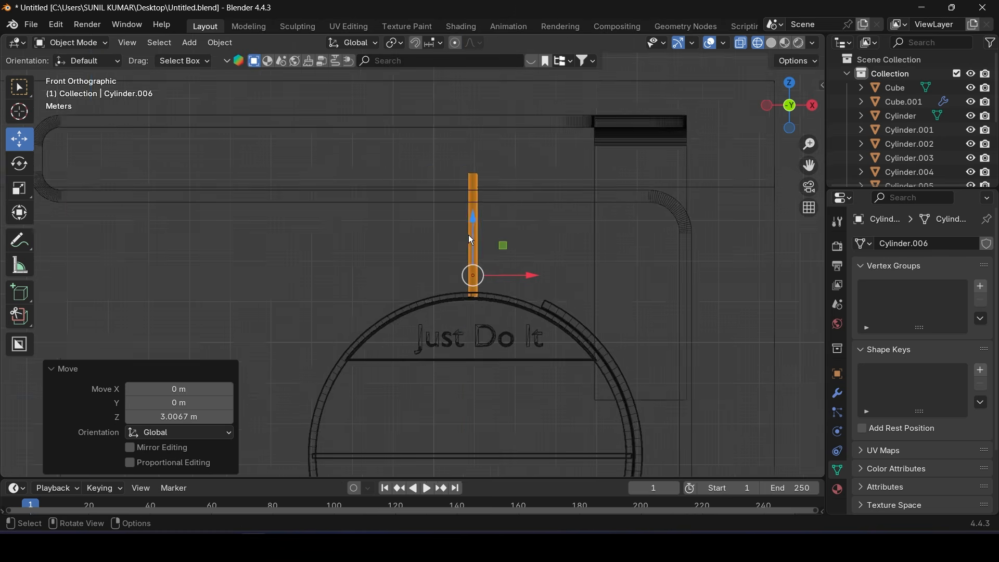
Try to lower the top vertices of just one of the two upper posts
scroll(468, 235, up, 3)
click(457, 155)
shift+middle_drag(459, 160, 441, 198)
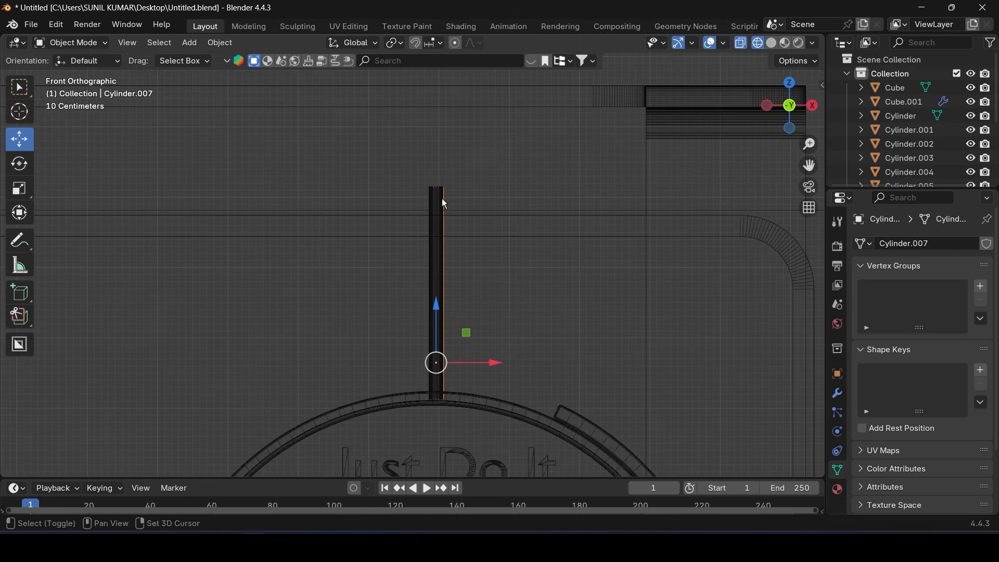
click(432, 200)
click(71, 47)
click(67, 72)
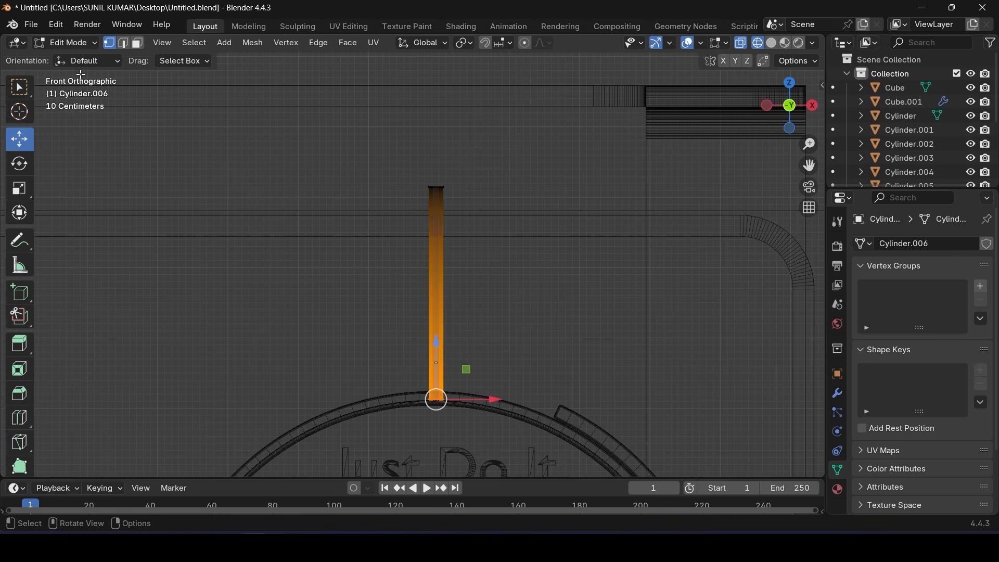
drag(358, 166, 583, 260)
scroll(555, 253, up, 3)
shift+middle_drag(480, 143, 432, 258)
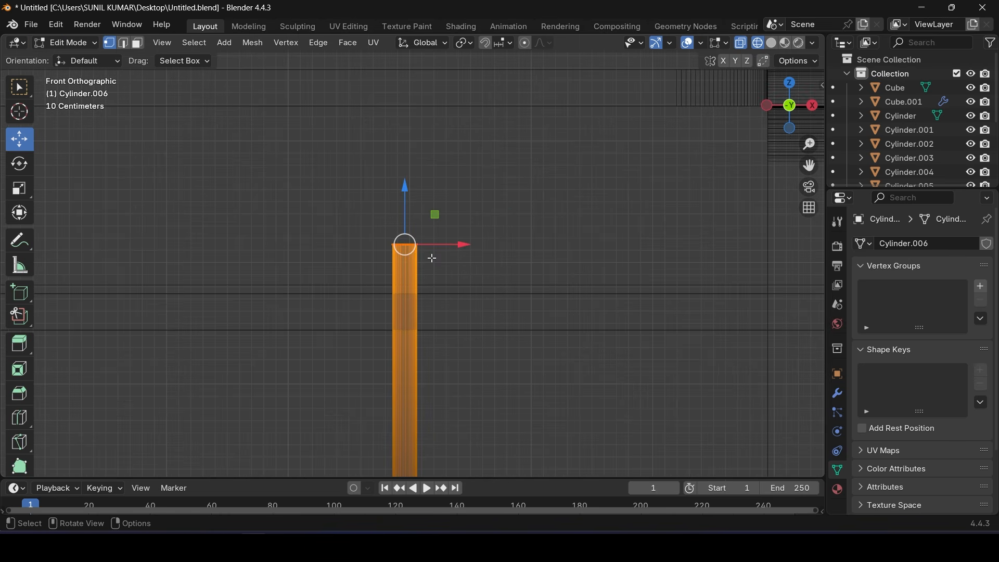
drag(409, 182, 401, 244)
key(ctrl+z)
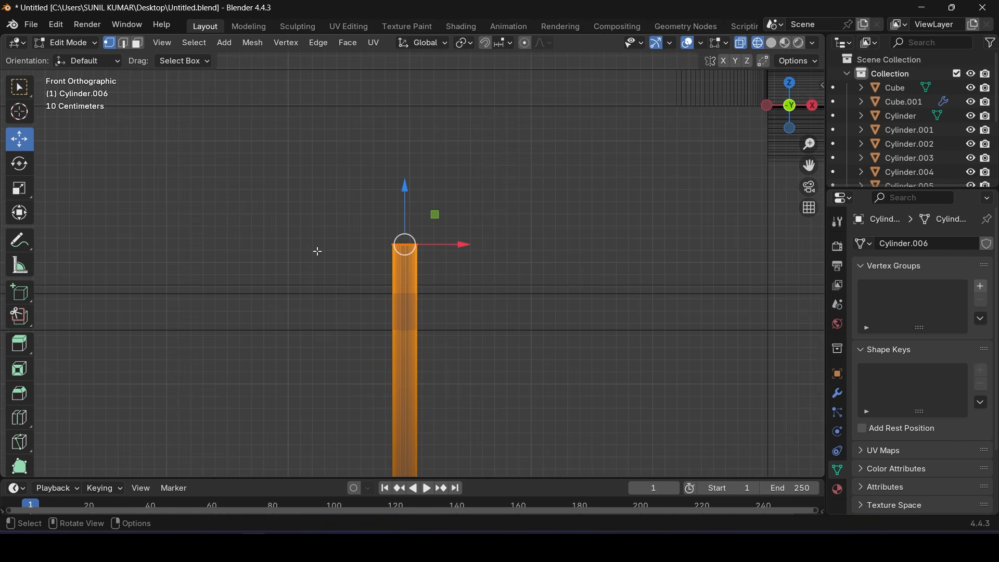
click(78, 43)
click(86, 57)
Select both posts above the circular shelf and join them into one object
middle_drag(323, 270, 355, 298)
scroll(355, 297, down, 7)
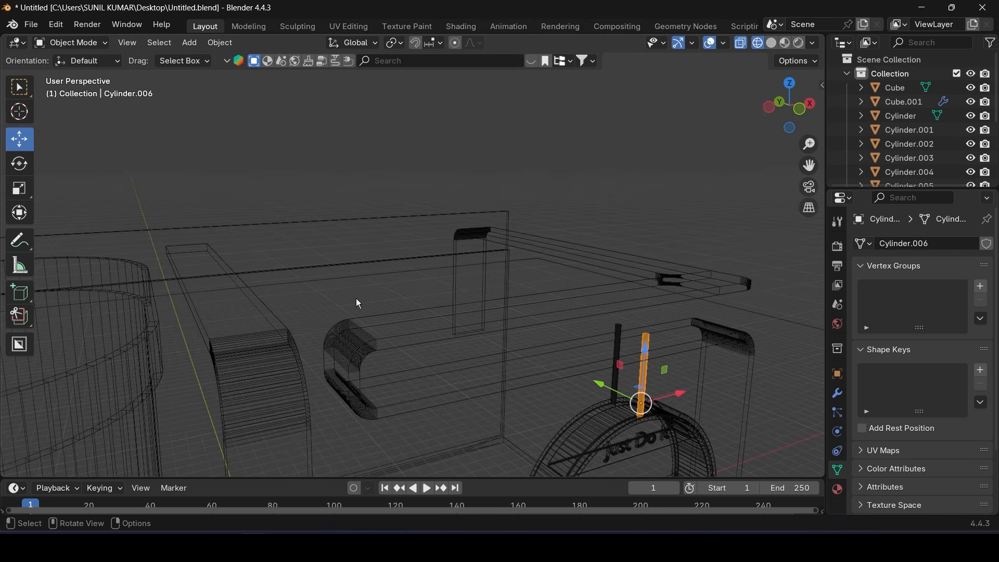
shift+middle_drag(681, 384, 569, 311)
scroll(570, 311, up, 4)
shift+middle_drag(651, 377, 507, 317)
scroll(506, 318, down, 3)
key(KP_Decimal)
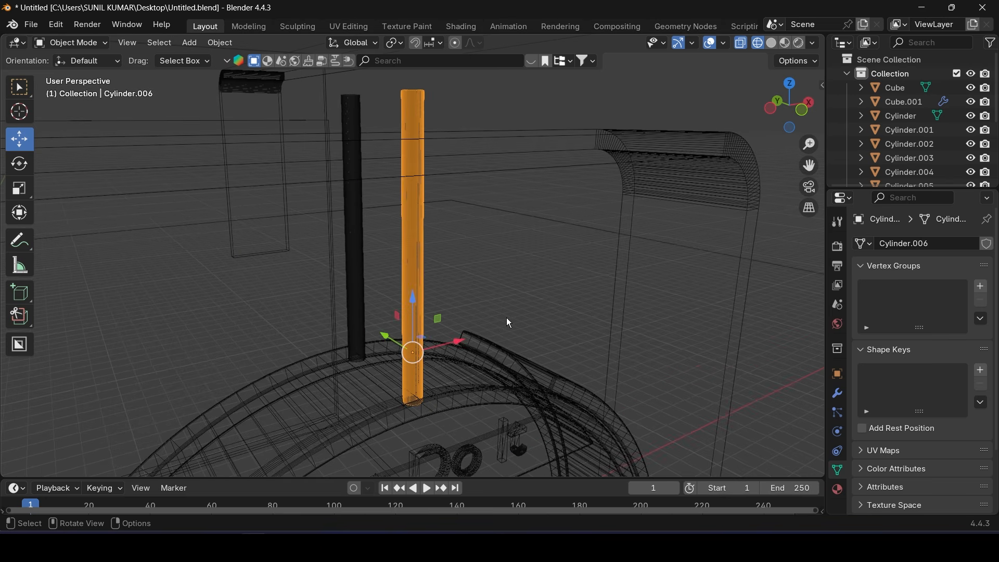
shift+click(360, 254)
right_click(359, 250)
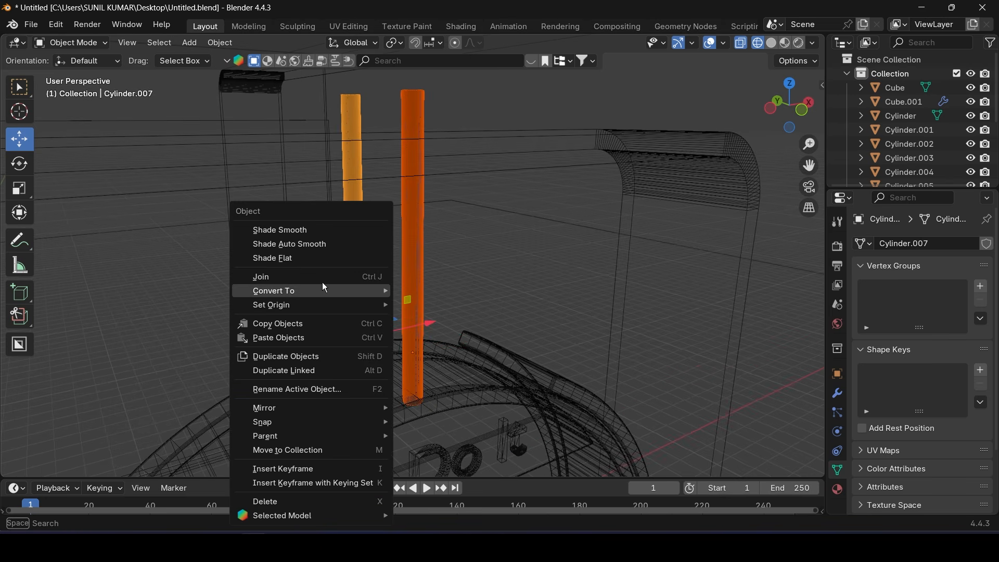
key(Escape)
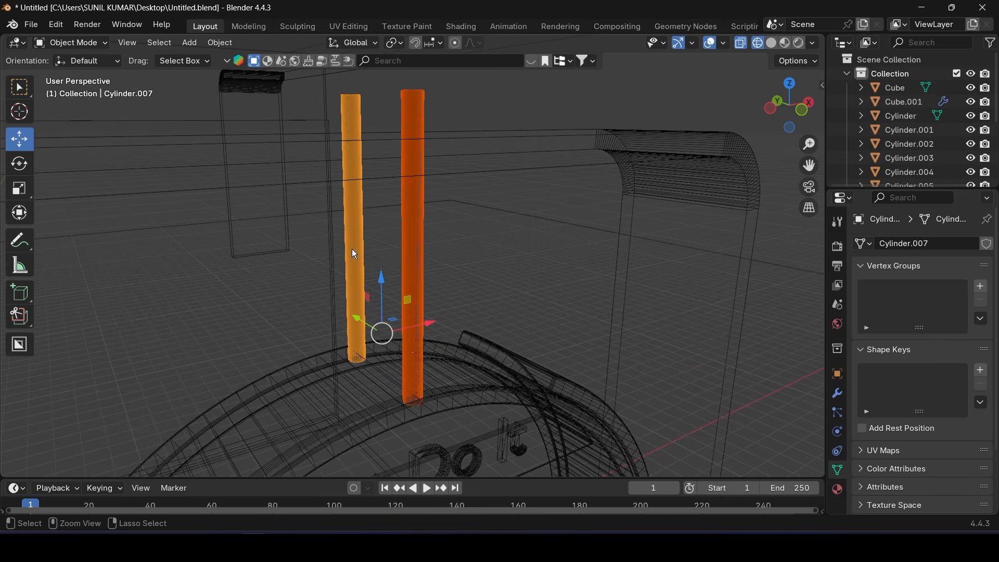
key(ctrl+j)
Lower the top vertices of the joined upper posts to end within the overhead frame's lower beam, and save the file
click(85, 44)
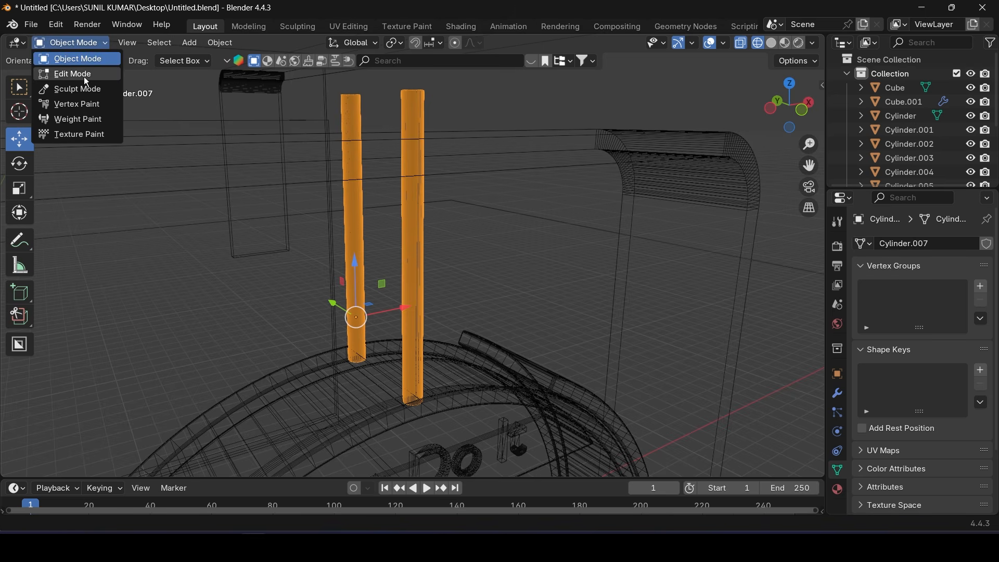
click(73, 74)
drag(339, 127, 517, 210)
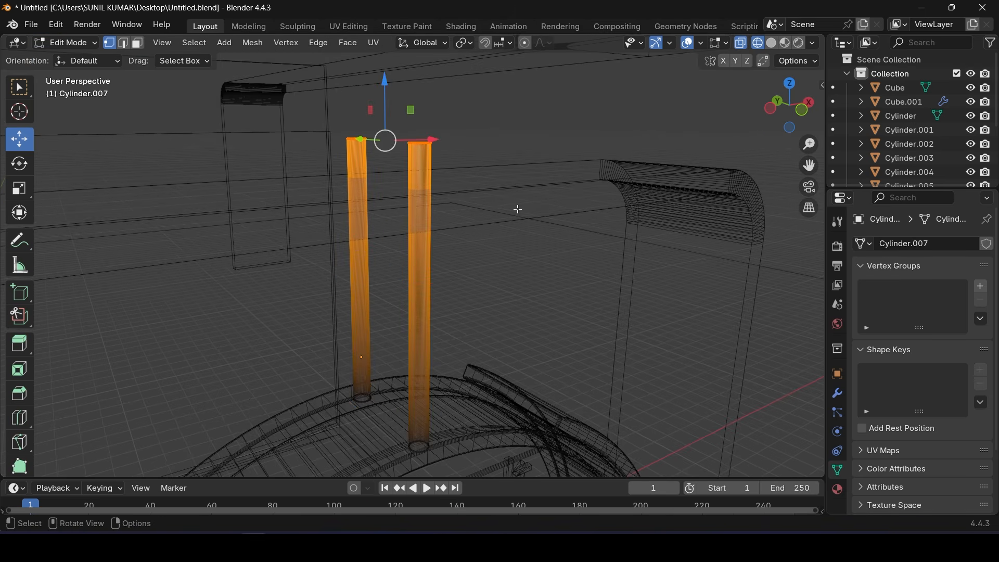
key(KP_1)
drag(493, 91, 493, 173)
click(58, 48)
click(74, 61)
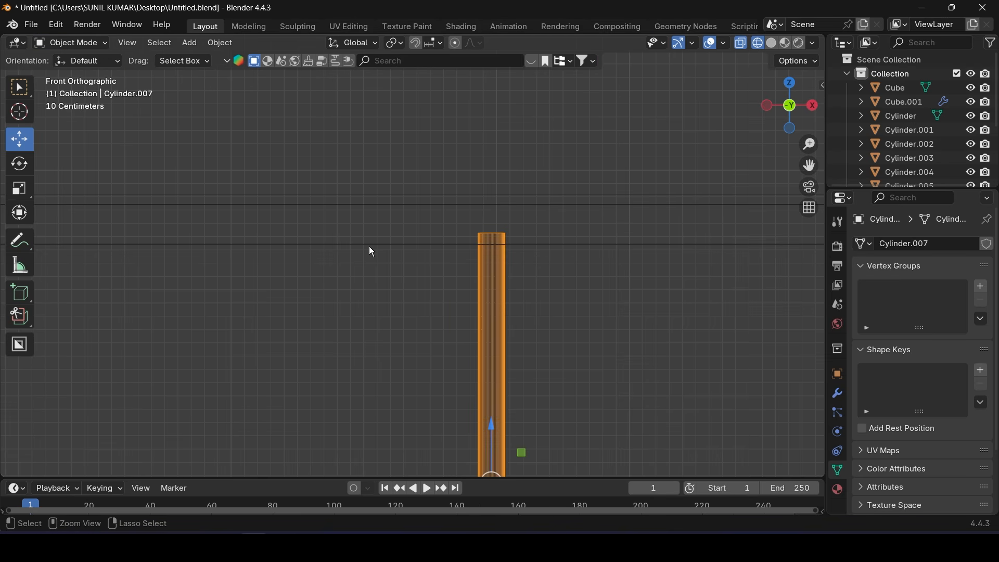
key(ctrl+s)
Duplicate the joined upper posts and move the copy about -6.99 m along X and -11.23 m along Z to the small rounded bench
scroll(369, 245, down, 5)
scroll(395, 262, up, 4)
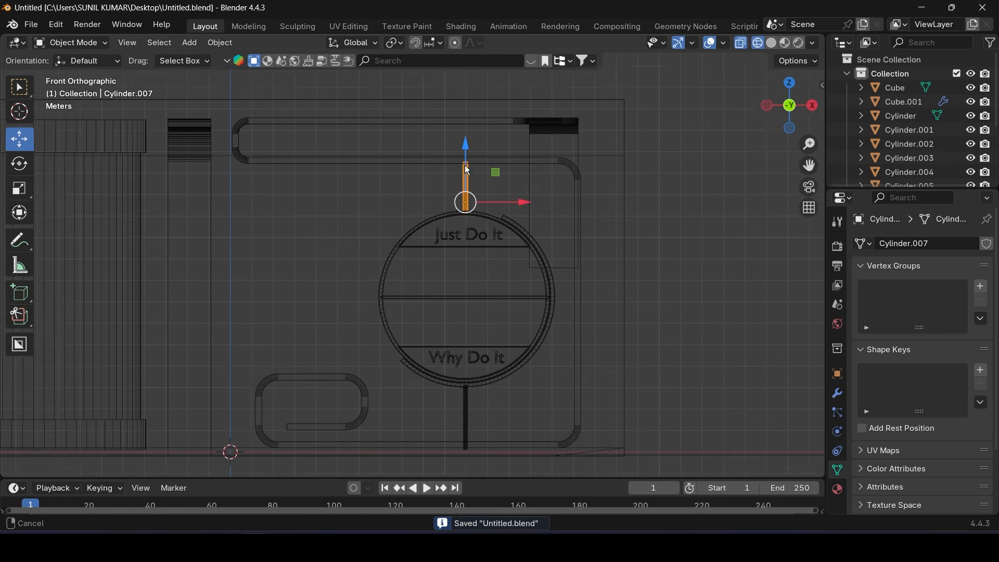
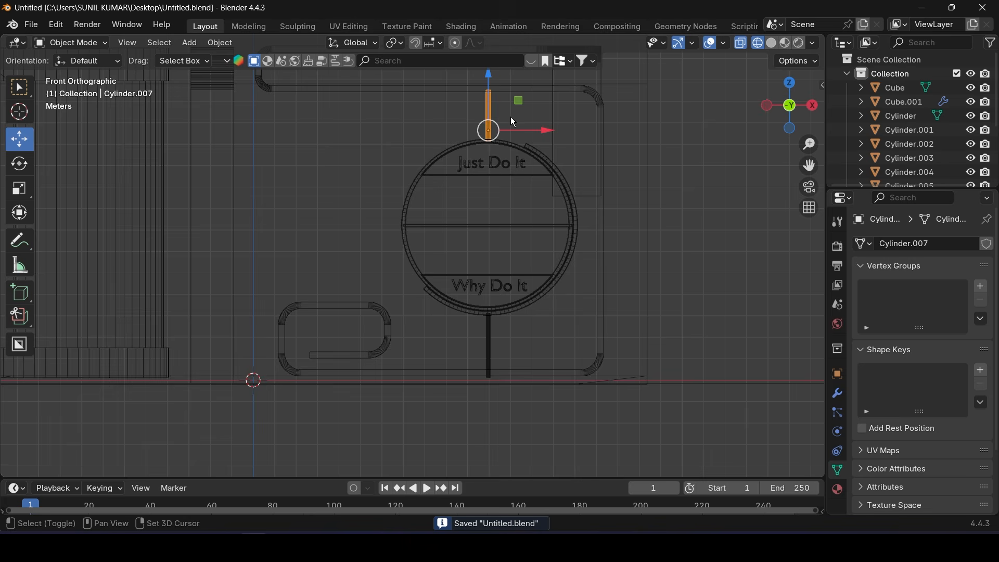
key(shift+d)
right_click(510, 116)
drag(521, 98, 359, 337)
scroll(345, 372, up, 4)
shift+middle_drag(347, 378, 453, 233)
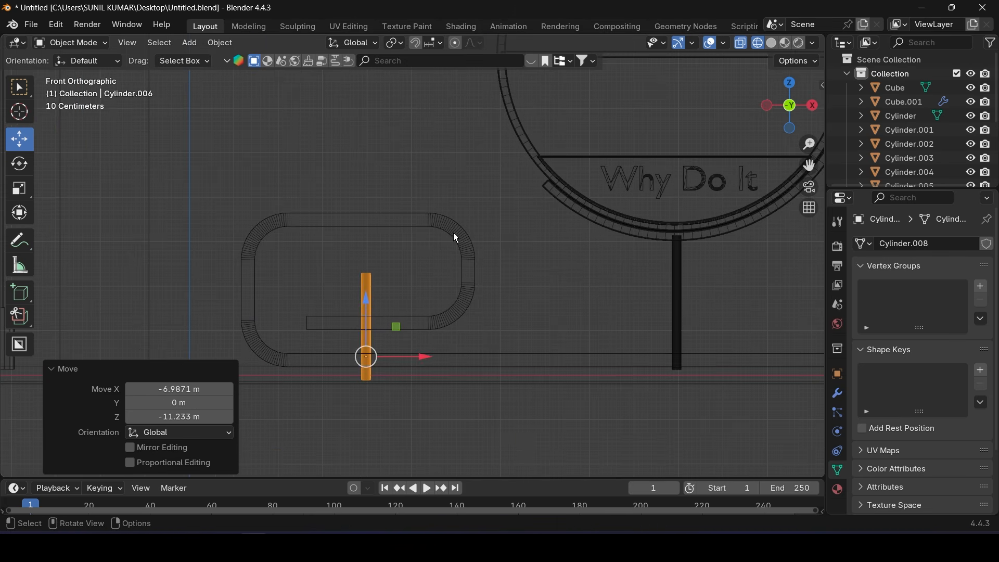
Try to scale the duplicated posts uniformly to about 0.5
key(s)
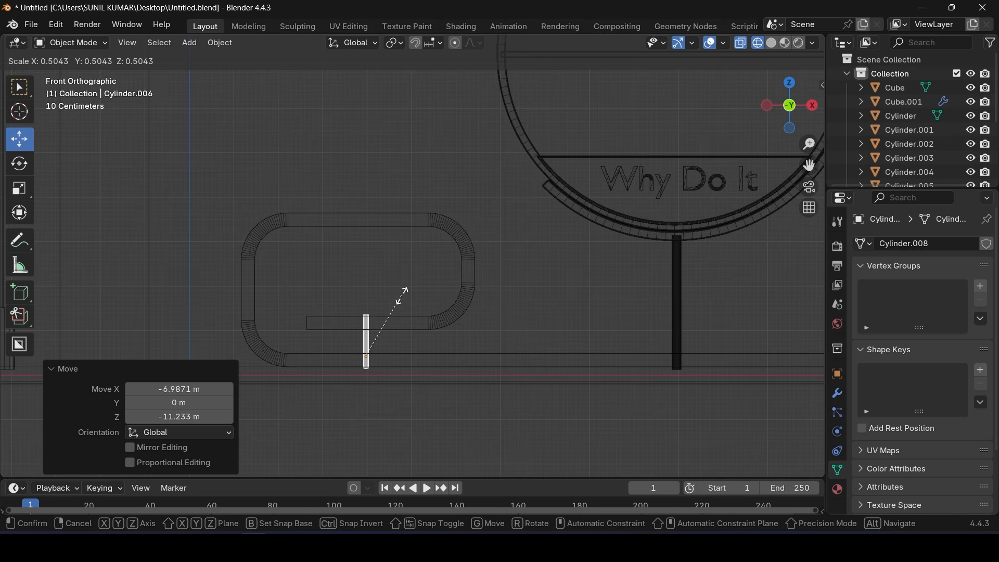
click(406, 297)
key(ctrl+z)
Lower the top vertices of the bench's posts about 1.07 m into the bench's lower board
scroll(407, 299, up, 2)
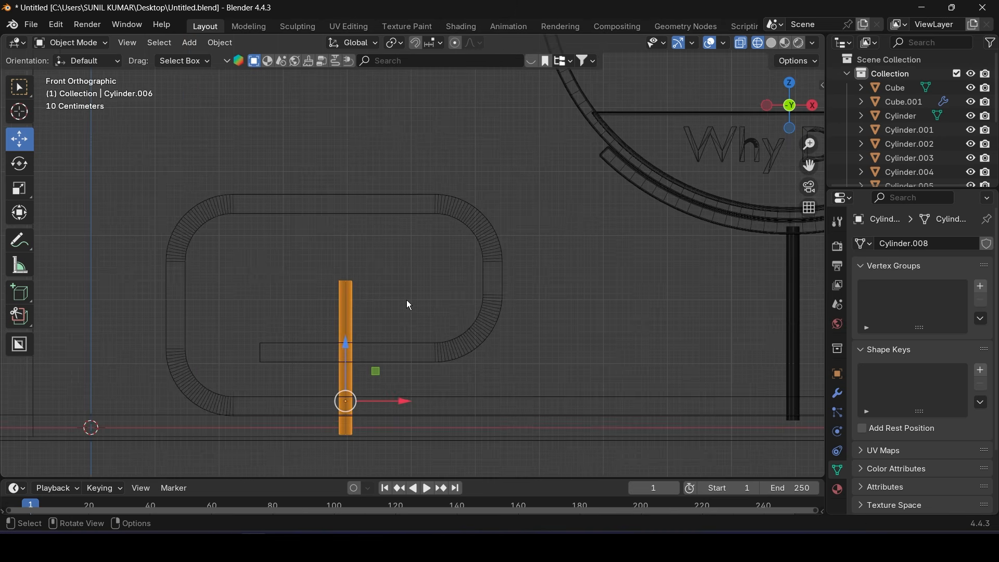
shift+middle_drag(406, 299, 450, 259)
click(72, 42)
click(78, 73)
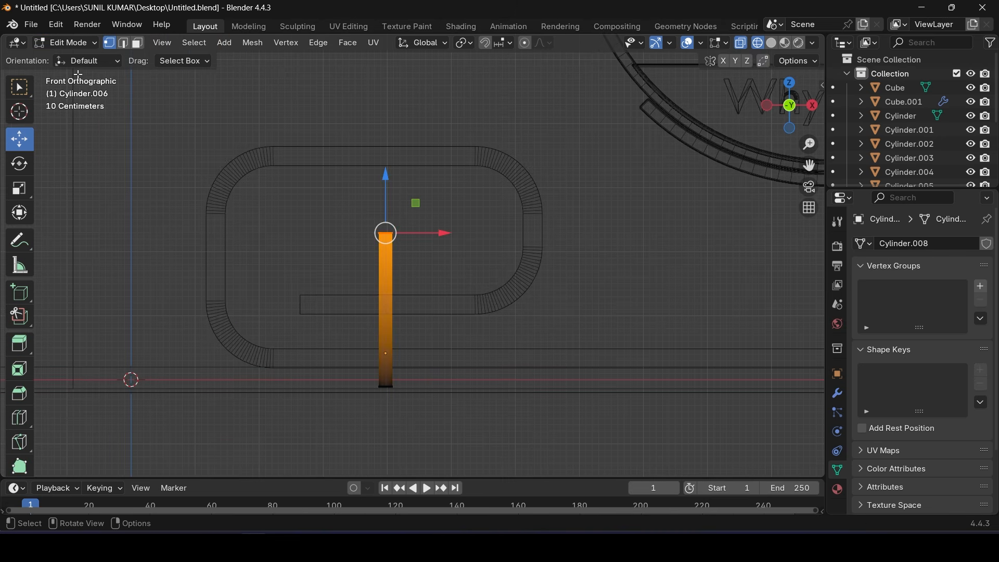
drag(317, 177, 555, 304)
scroll(412, 255, up, 2)
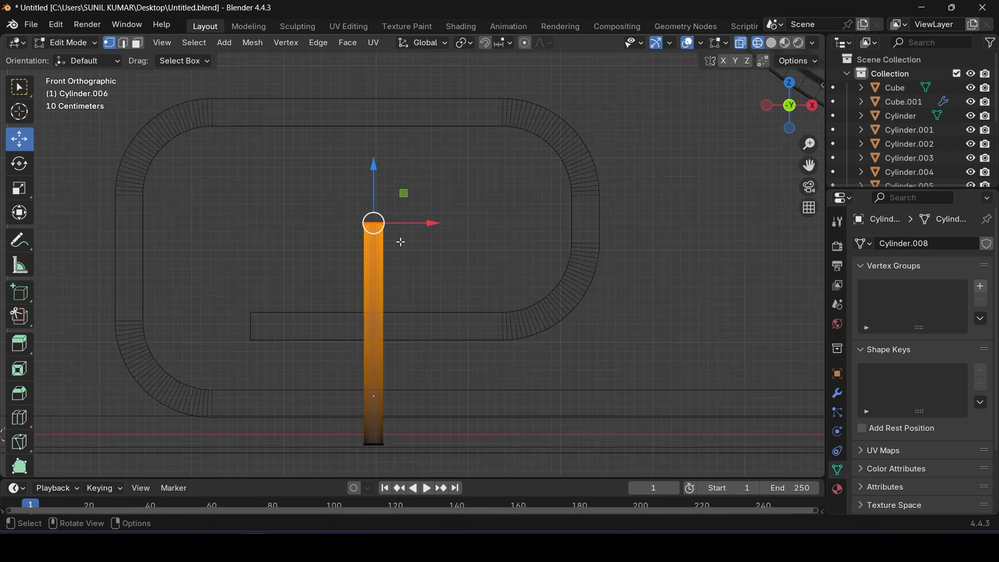
drag(377, 173, 375, 271)
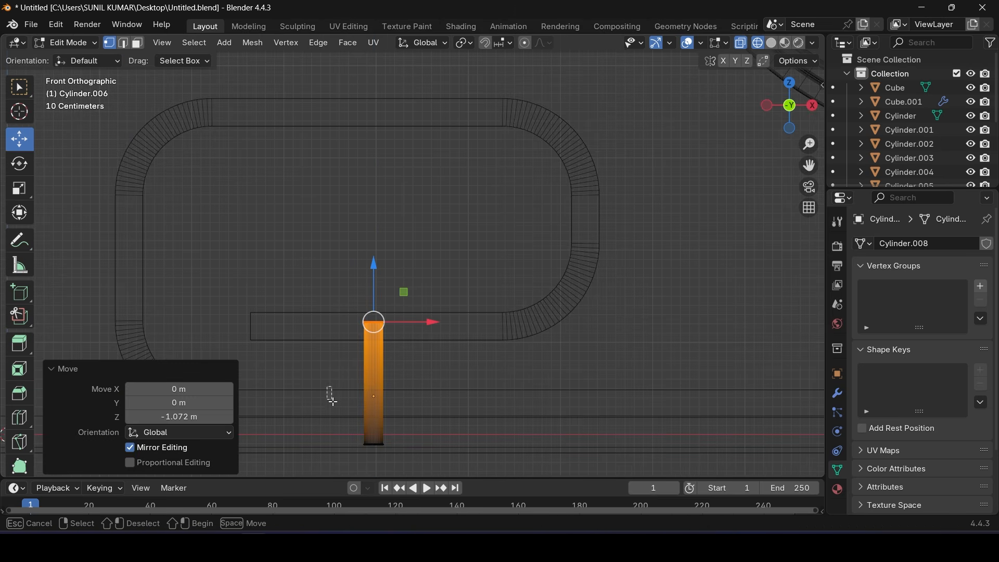
Raise the bottom vertices of the bench's posts into the base frame, return to Object Mode and save the file
drag(327, 387, 467, 461)
drag(375, 392, 379, 359)
click(64, 42)
click(77, 56)
key(ctrl+s)
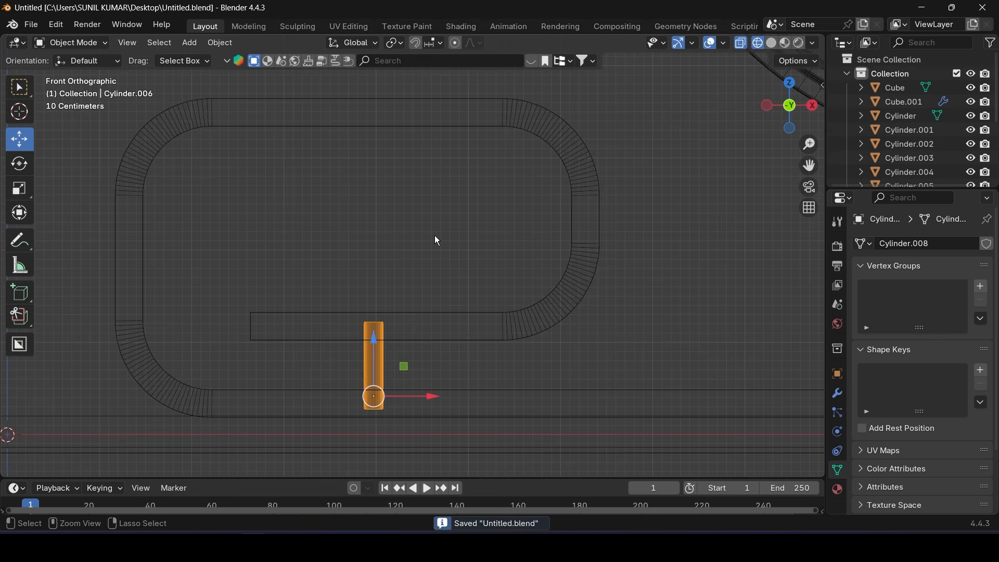
Return the viewport to solid shading and view the booth in perspective
scroll(435, 236, down, 7)
click(771, 41)
middle_drag(530, 234, 472, 248)
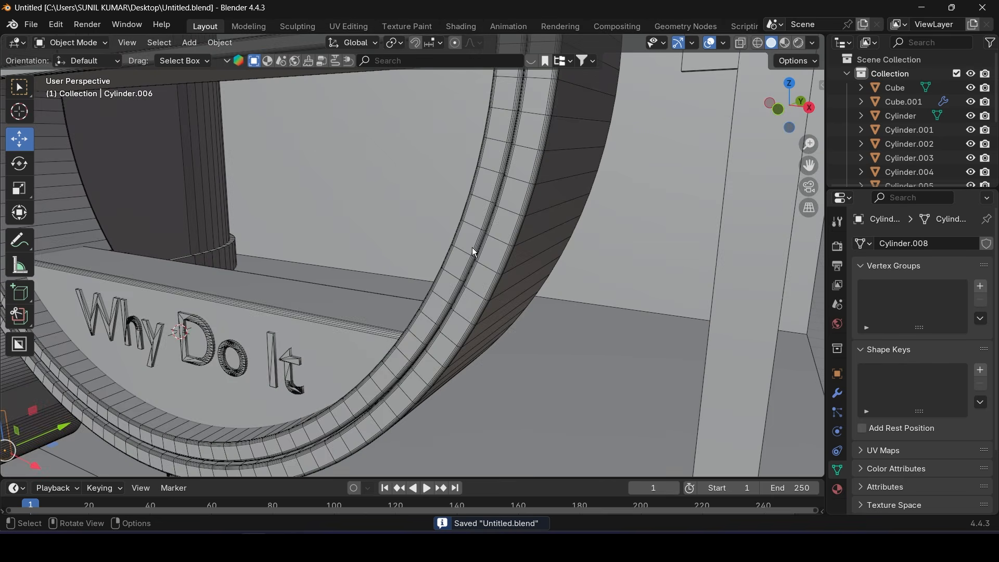
Deselect the bench's posts and save the file
scroll(473, 253, down, 8)
mouse_move(557, 258)
middle_down()
mouse_move(521, 270)
mouse_move(535, 279)
mouse_move(540, 269)
middle_up()
shift+middle_drag(540, 269, 476, 300)
click(677, 187)
scroll(474, 269, up, 6)
key(ctrl+s)
scroll(464, 262, down, 4)
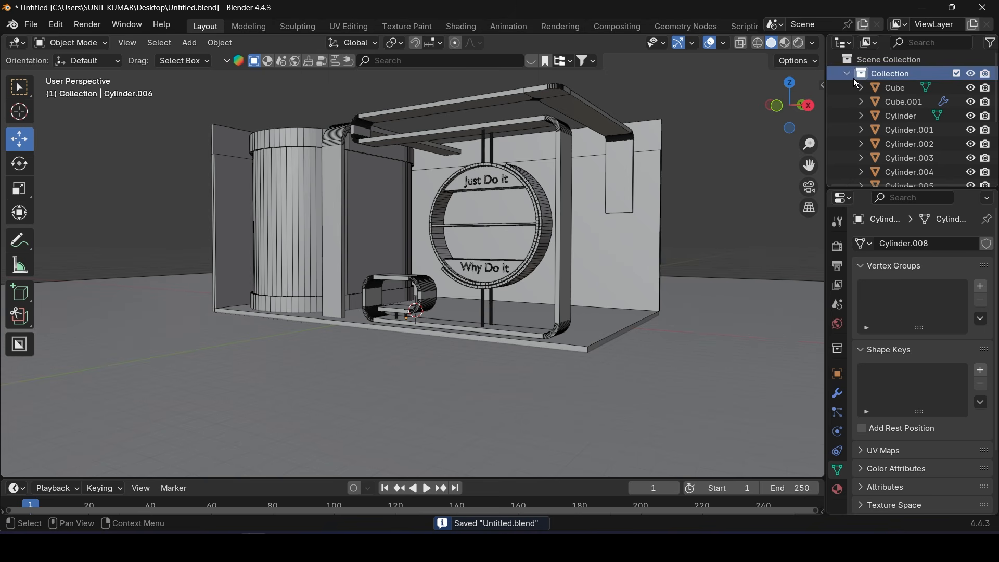
Import the glTF model logo_nike.glb from the 3D Assets folder inside the Exibhition folder on the Desktop
click(36, 26)
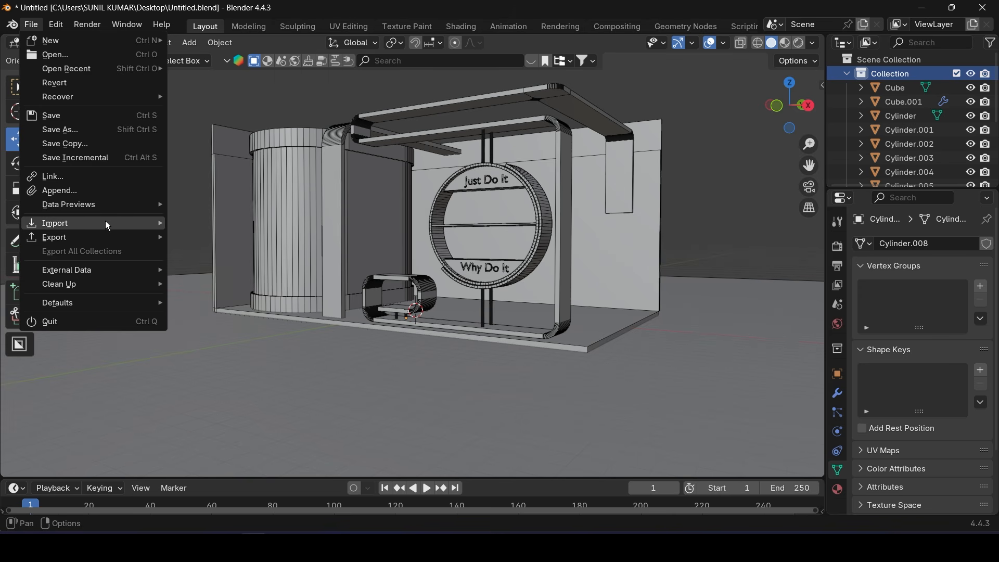
mouse_move(107, 223)
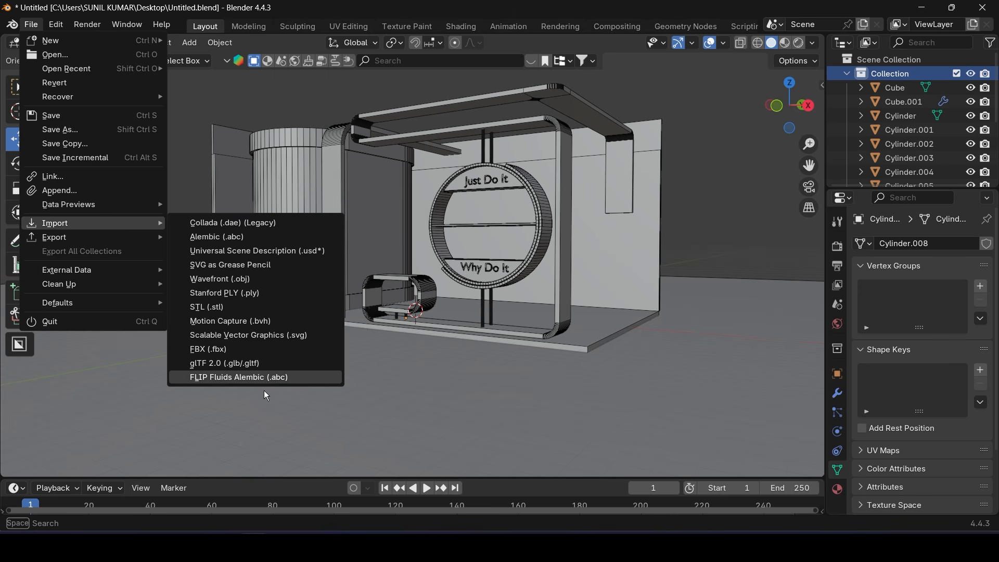
click(248, 364)
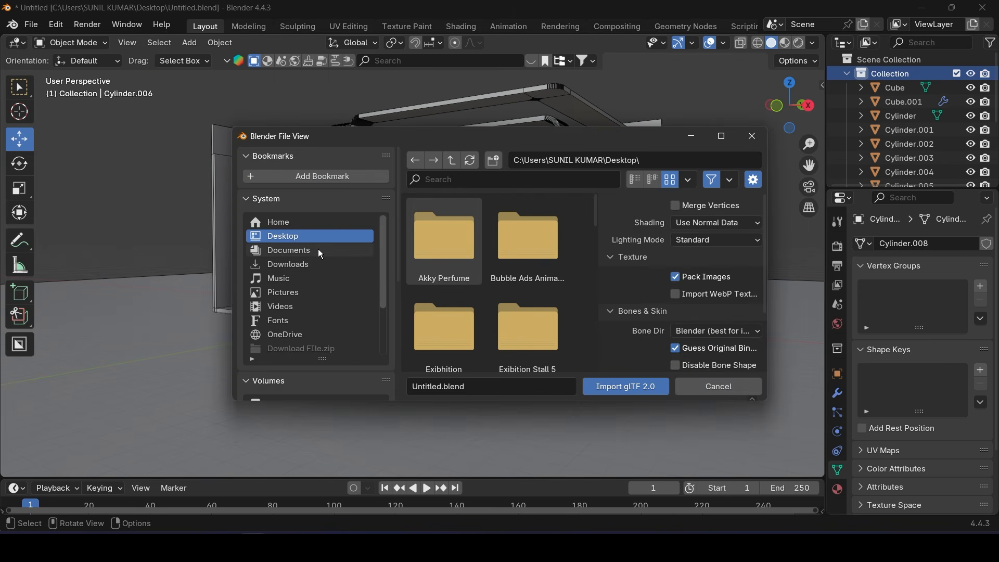
double_click(457, 297)
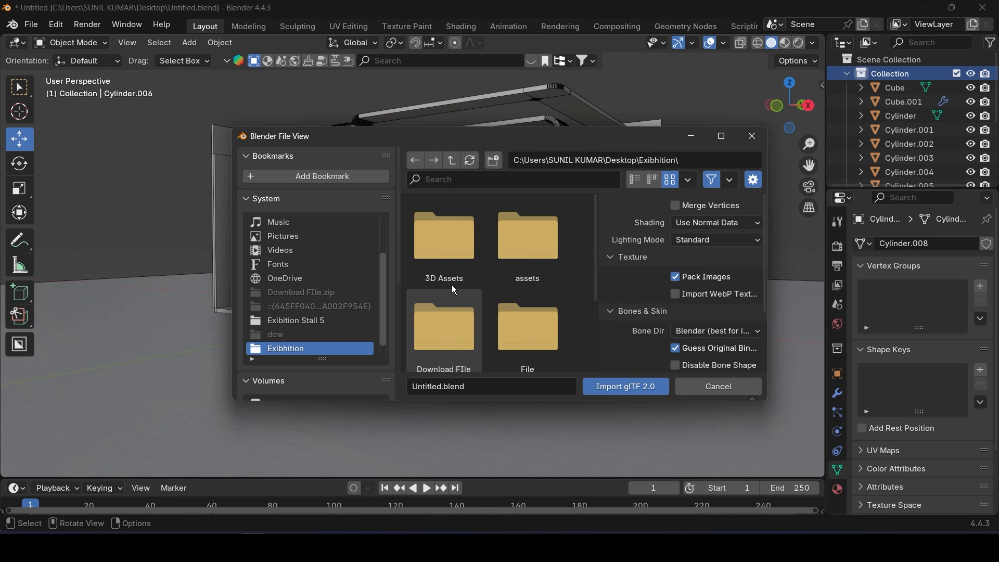
double_click(441, 259)
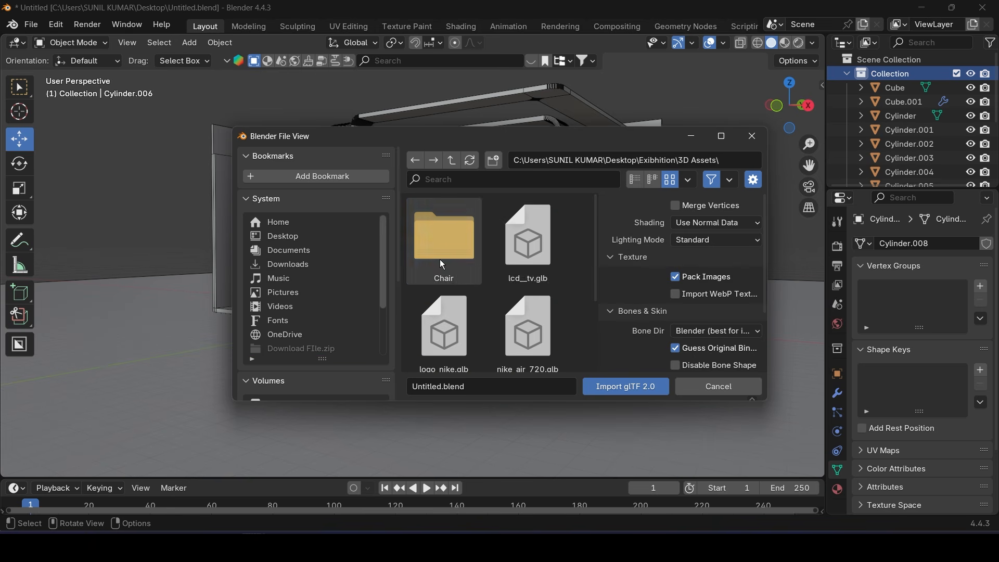
scroll(513, 261, down, 2)
click(444, 231)
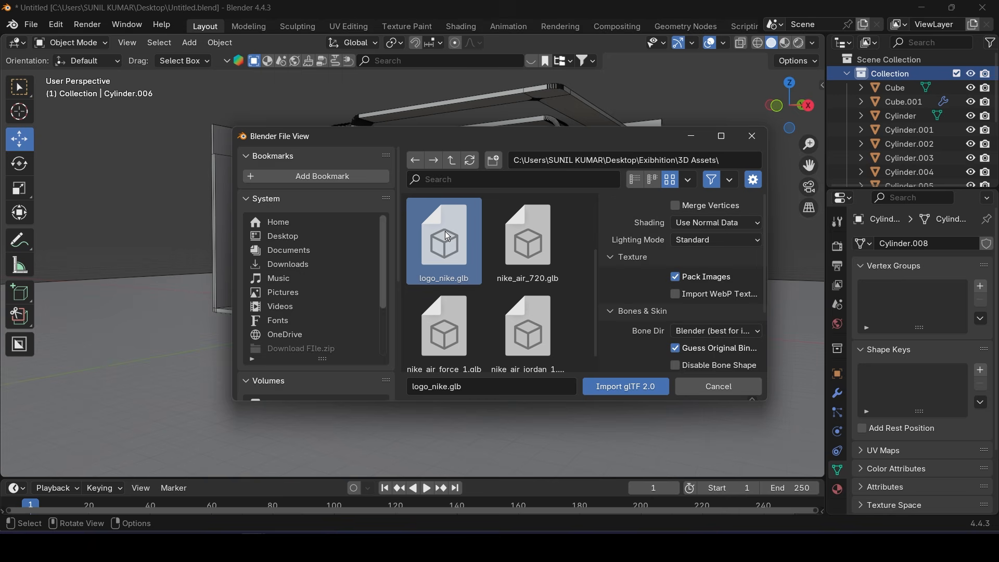
click(607, 386)
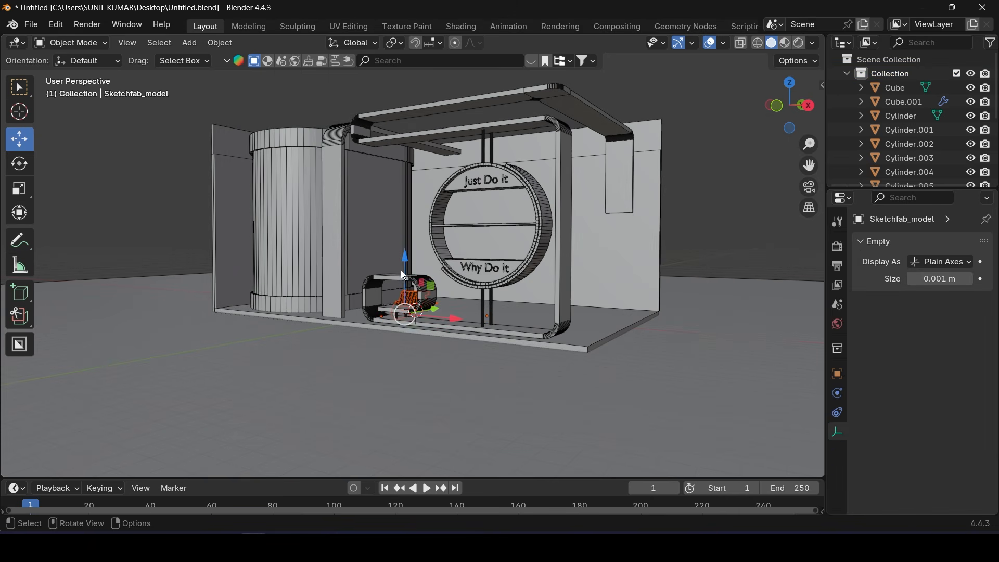
Scale the imported Nike logo uniformly by about 3.67
key(s)
click(500, 267)
middle_drag(495, 269, 368, 308)
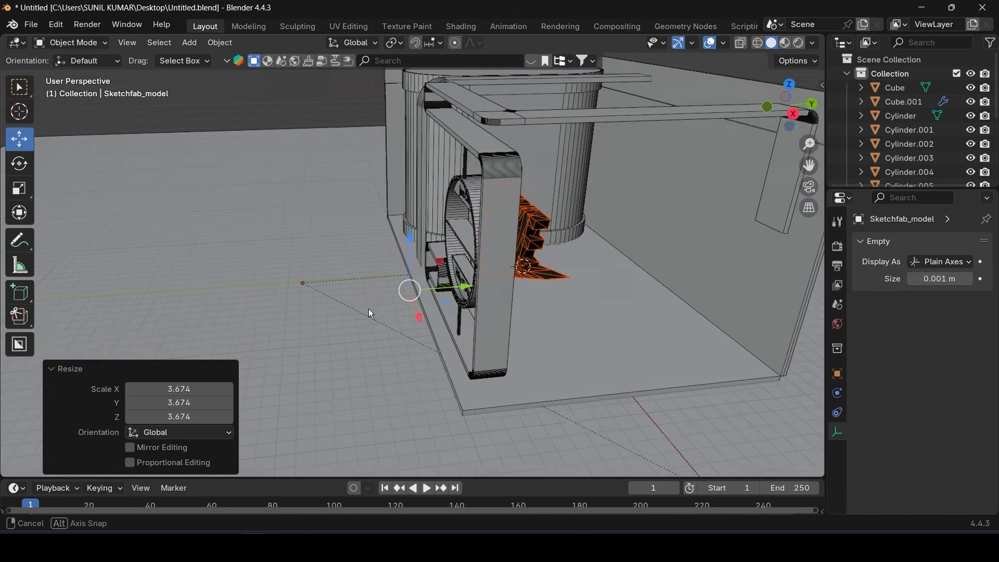
shift+middle_drag(453, 311, 287, 316)
Move the Nike logo back along Y, raise it about 4.74 m and shift it about 6.01 m along X
drag(308, 305, 466, 293)
middle_drag(467, 295, 382, 255)
key(g)
click(375, 196)
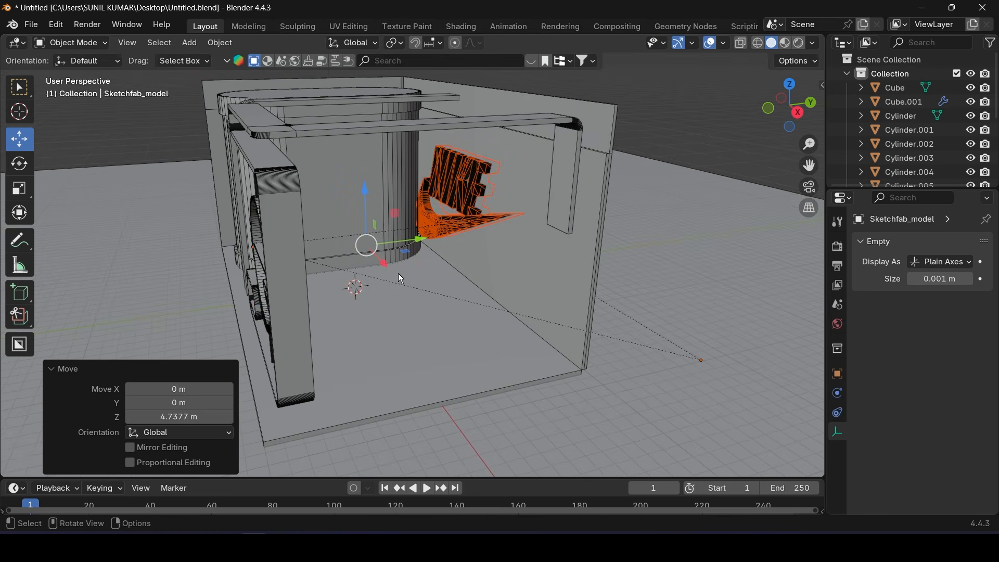
key(g)
key(x)
drag(407, 310, 408, 313)
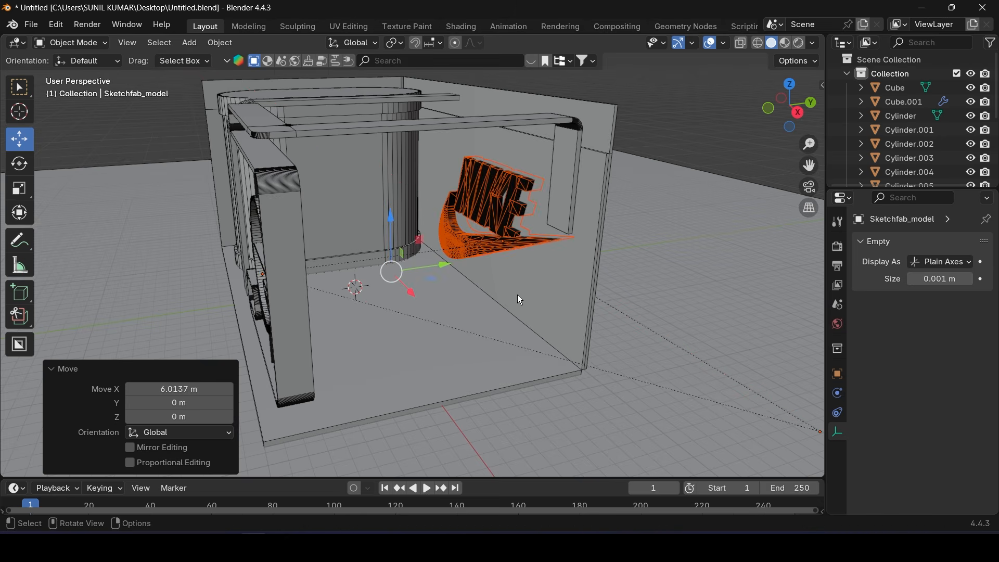
Thin the Nike logo by scaling it along Y to about 0.47
middle_drag(517, 294, 492, 290)
scroll(525, 243, up, 4)
shift+middle_drag(525, 242, 411, 315)
click(25, 191)
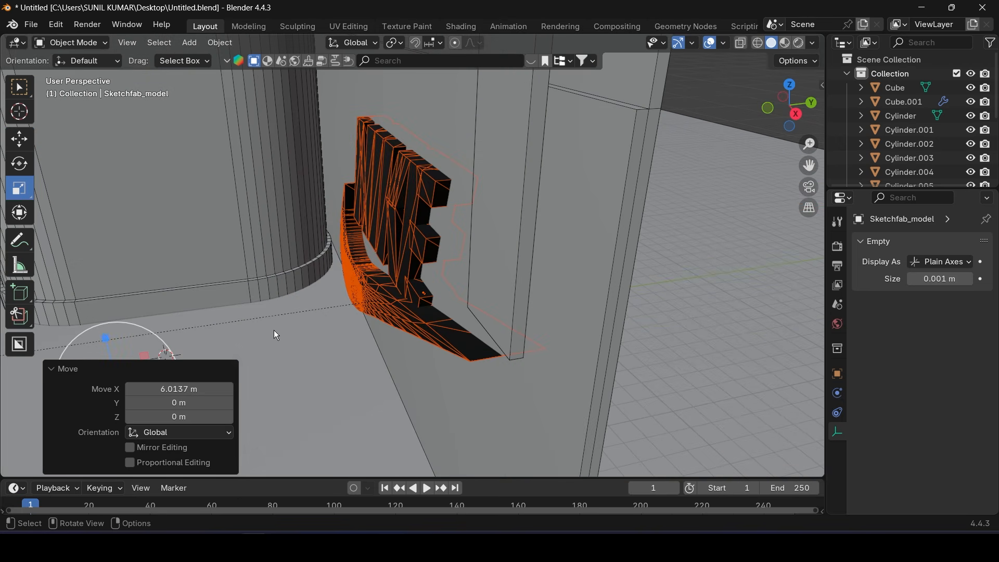
middle_drag(273, 330, 318, 331)
drag(318, 343, 389, 277)
click(21, 142)
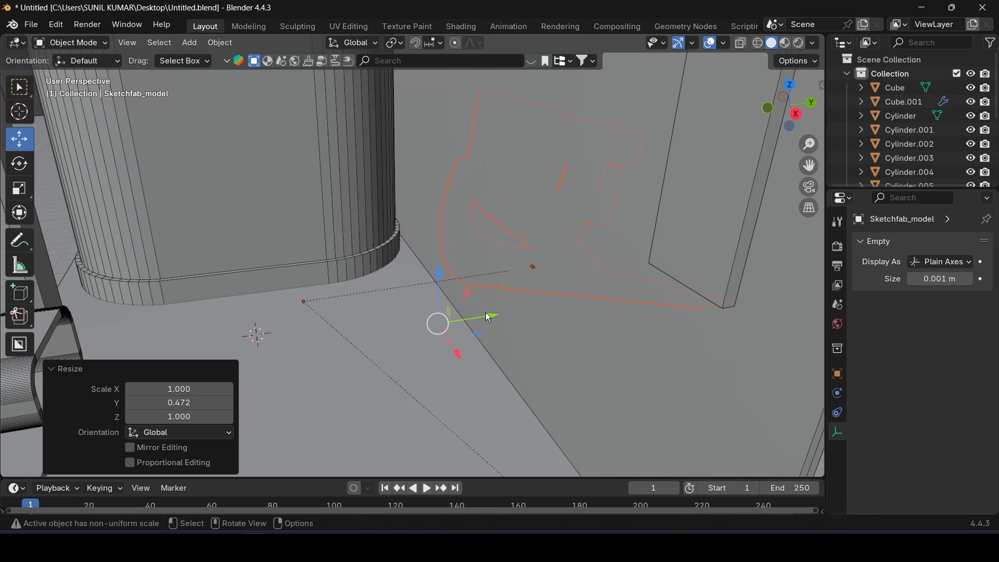
Scale the Nike logo along Y again to about 0.46 and move its mesh about 2.73 m along Y to the back wall
drag(489, 318, 460, 288)
click(19, 188)
click(19, 139)
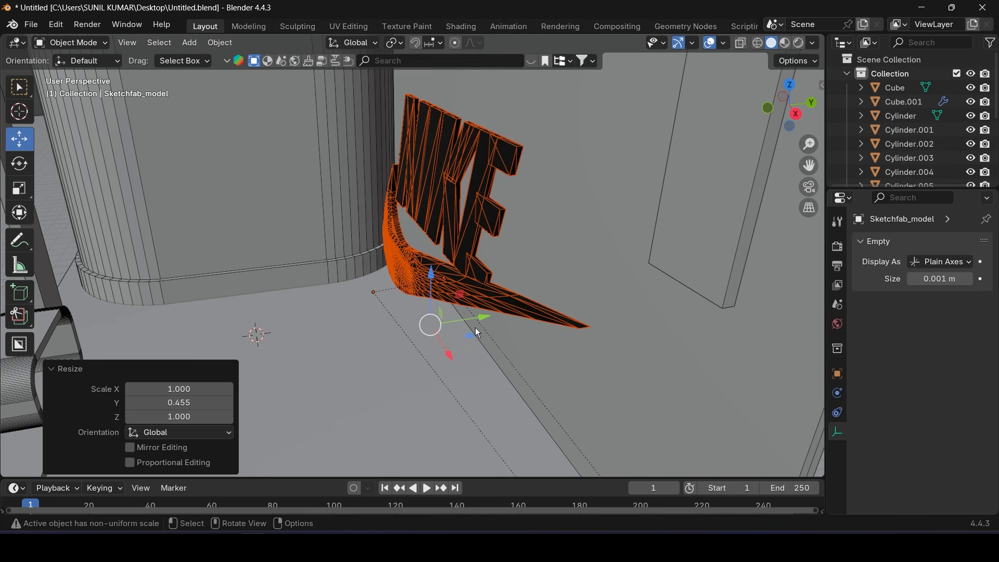
click(483, 307)
drag(495, 274, 567, 279)
scroll(499, 291, down, 5)
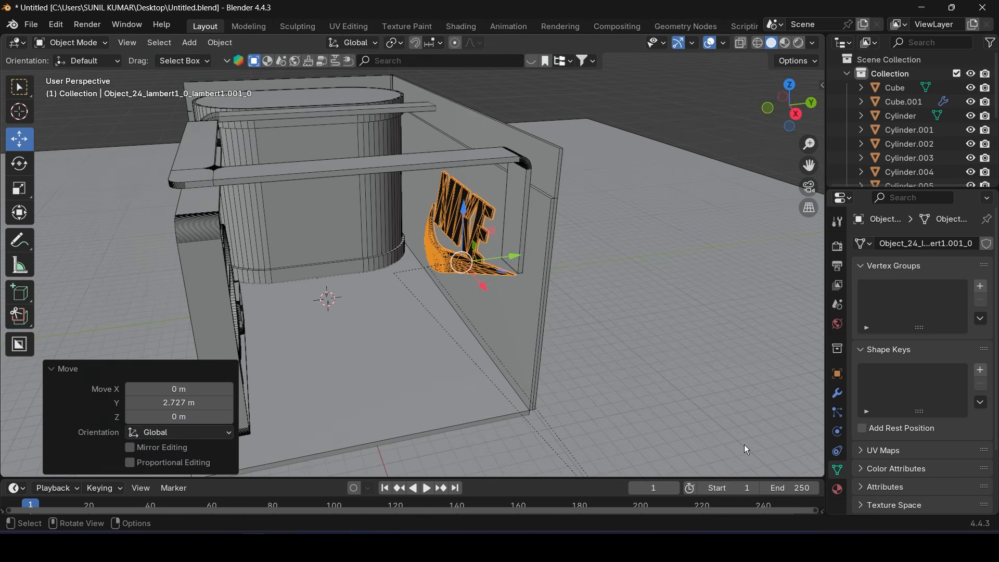
Unlink the material from the Nike logo mesh, deselect it and save the file
click(842, 493)
click(961, 301)
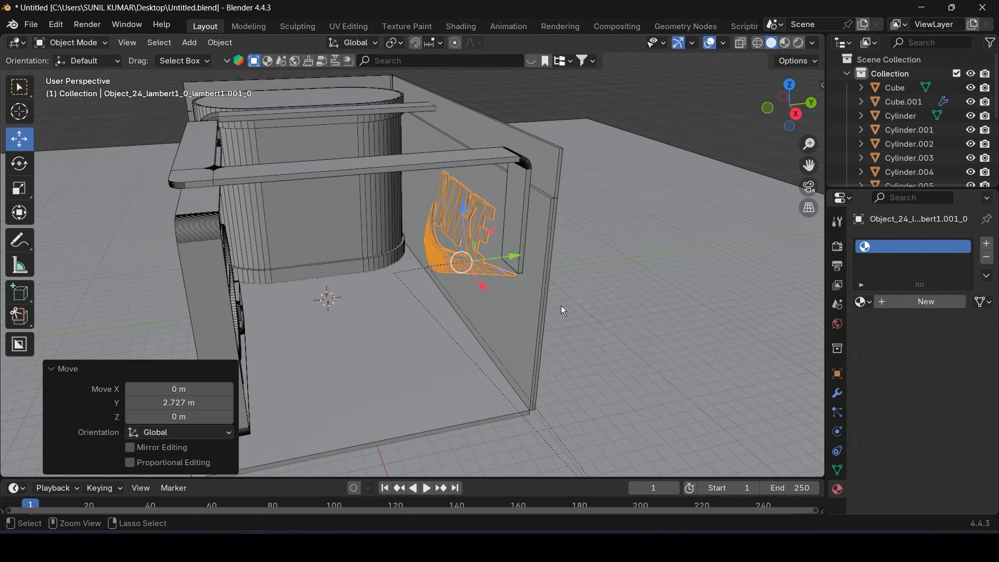
key(ctrl+s)
click(603, 106)
middle_drag(500, 255, 593, 243)
scroll(531, 291, up, 3)
middle_drag(533, 296, 445, 313)
middle_drag(542, 286, 435, 328)
key(ctrl+s)
scroll(462, 314, up, 3)
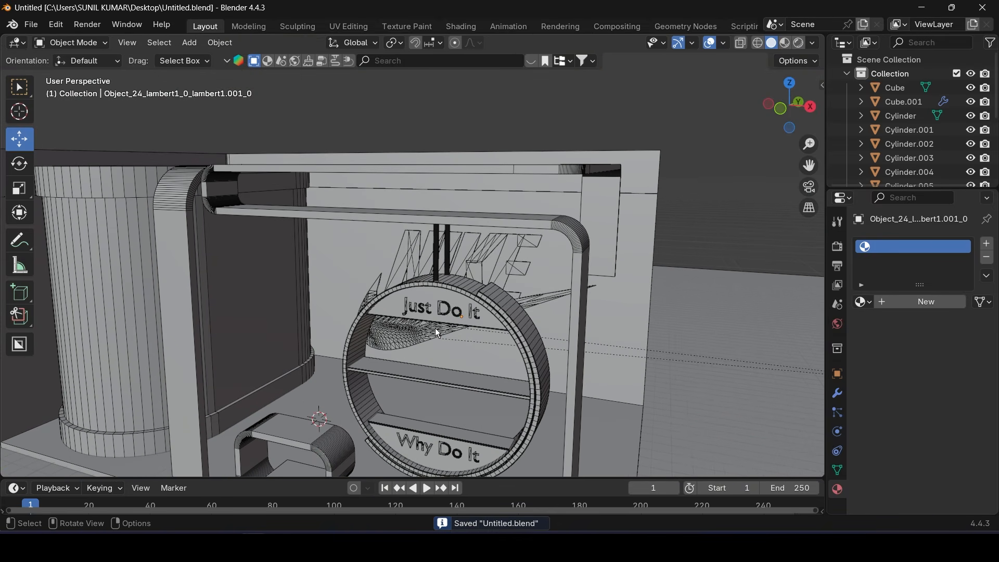
middle_drag(367, 379, 433, 335)
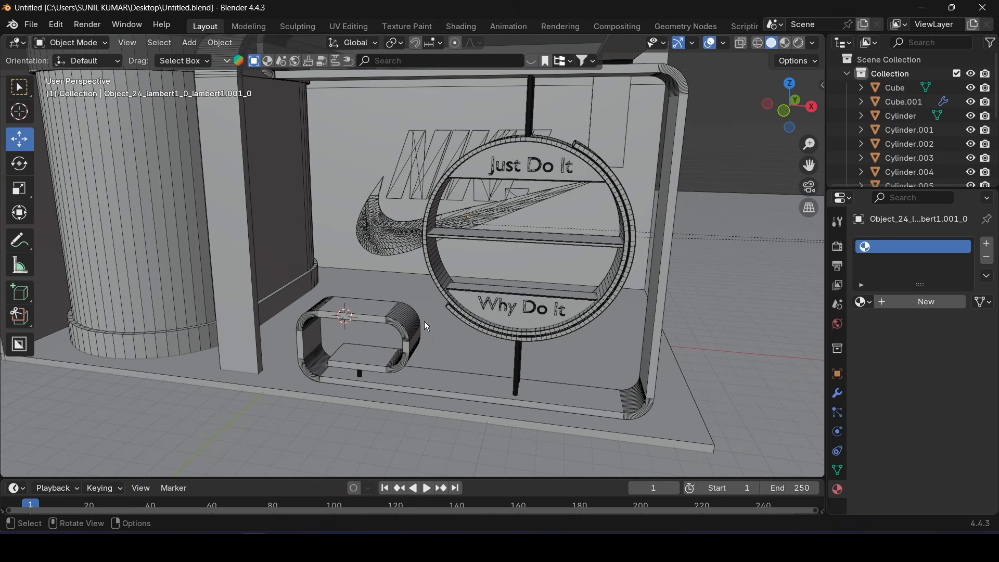
Duplicate the "Just Do It" text and move the copy along X to the upright beside the large rounded column
click(515, 172)
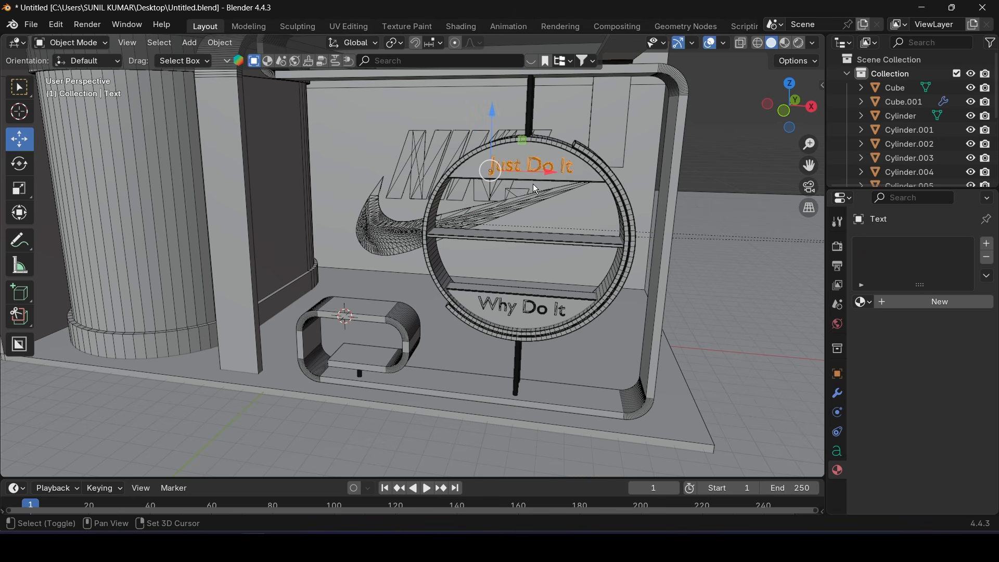
key(shift+d)
key(Escape)
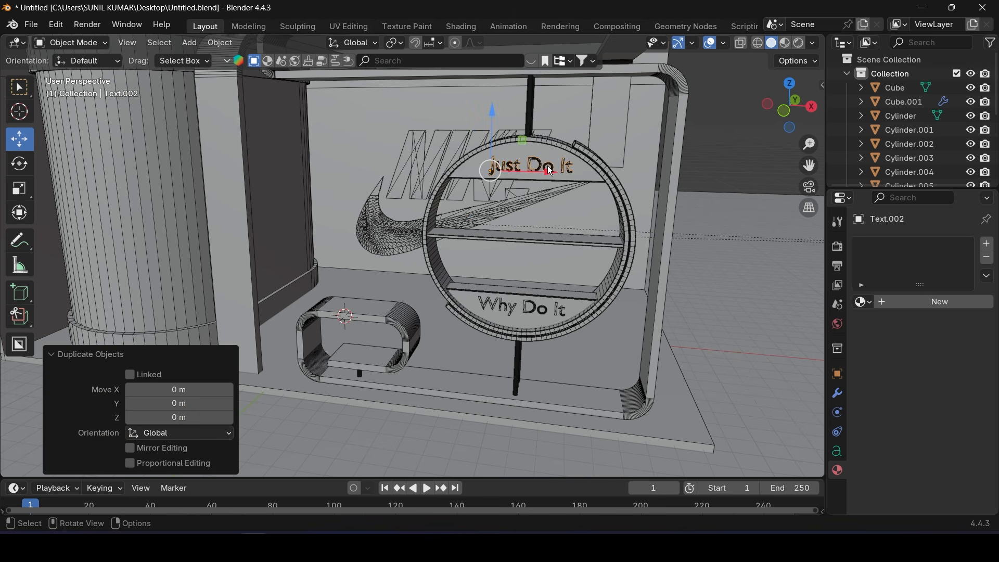
key(g)
key(x)
click(264, 183)
Move the copied "Just Do It" text about -2.26 m along Y and lower it about 5.37 m
middle_drag(264, 183, 316, 228)
key(g)
key(y)
click(324, 136)
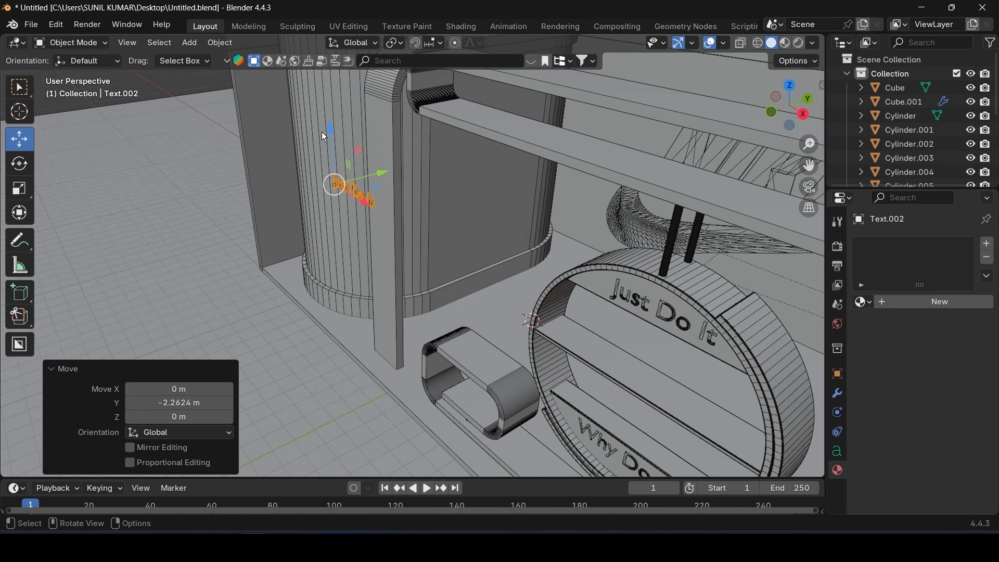
click(315, 248)
click(357, 188)
key(g)
key(z)
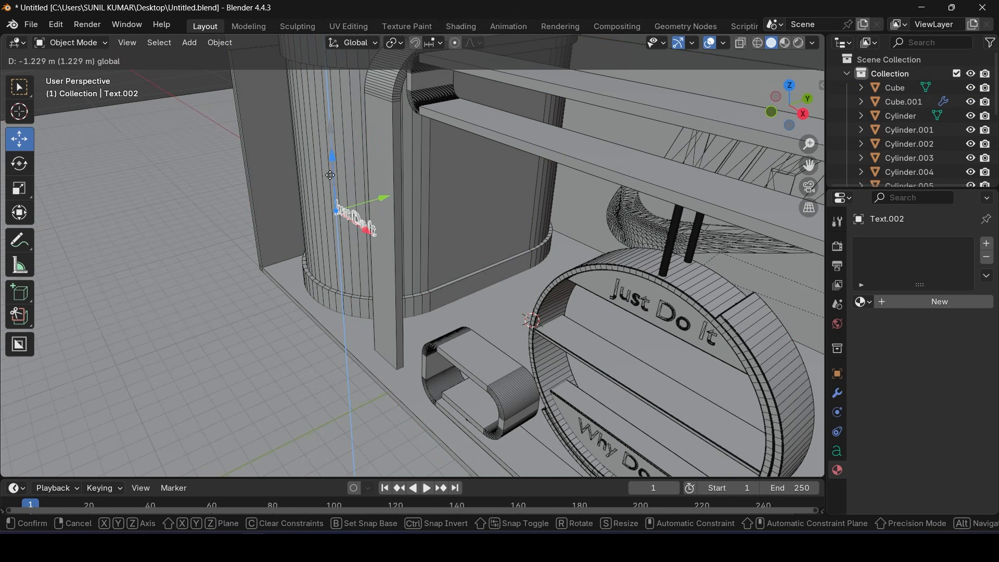
click(329, 243)
middle_drag(458, 344, 588, 312)
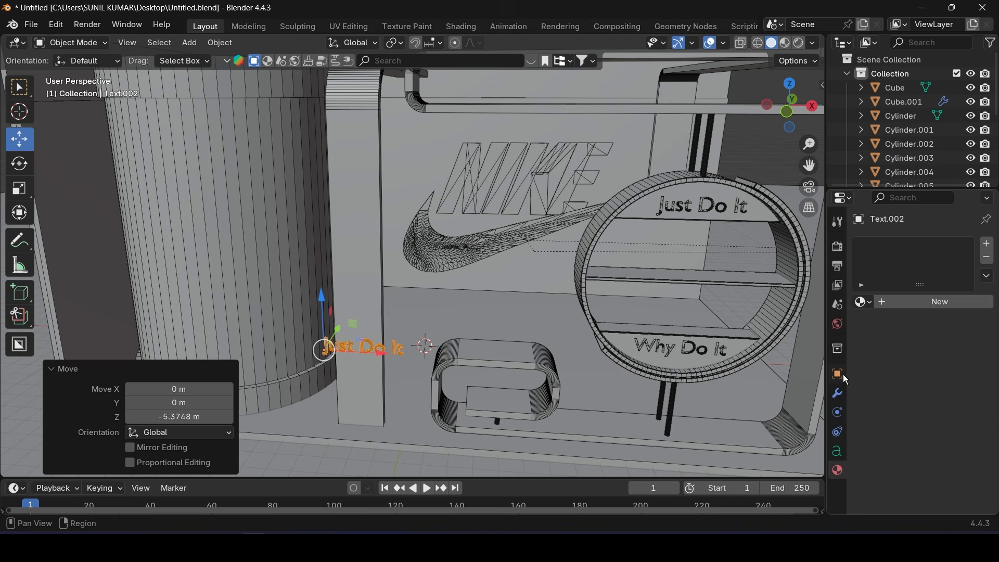
Set the copied "Just Do It" text's Y rotation to -90° and scale it uniformly to about twice its size
click(839, 375)
drag(932, 346, 926, 346)
key(s)
click(637, 282)
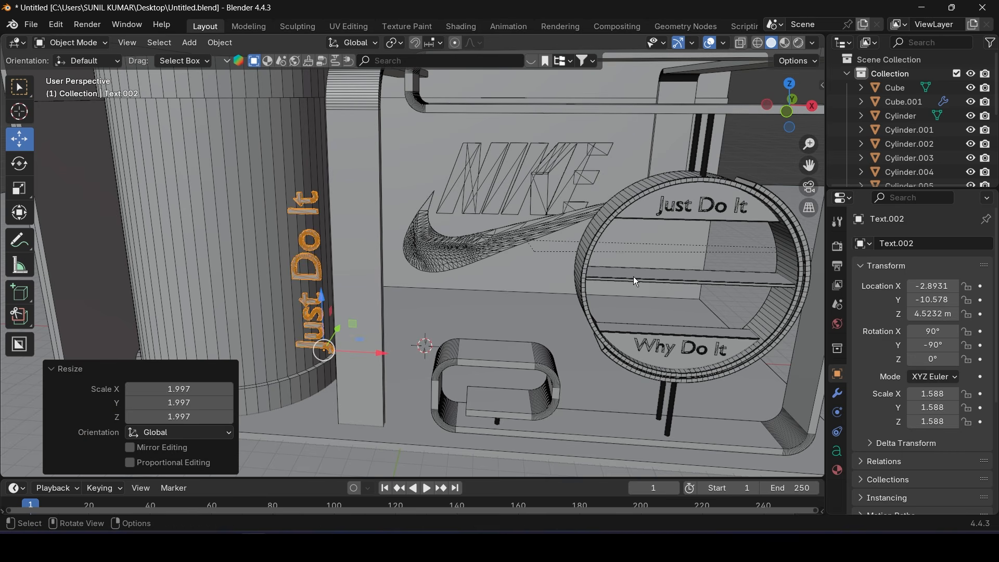
Place the vertical "Just Do It" text on the upright's front face at about X -1.53 m and Y -8.85 m
mouse_move(378, 360)
mouse_down()
mouse_move(427, 358)
mouse_move(373, 367)
mouse_up()
scroll(372, 367, up, 5)
middle_drag(319, 356, 419, 360)
mouse_move(360, 411)
mouse_down()
mouse_move(444, 392)
mouse_move(440, 436)
mouse_move(368, 394)
mouse_up()
scroll(370, 397, down, 5)
middle_drag(372, 390, 491, 378)
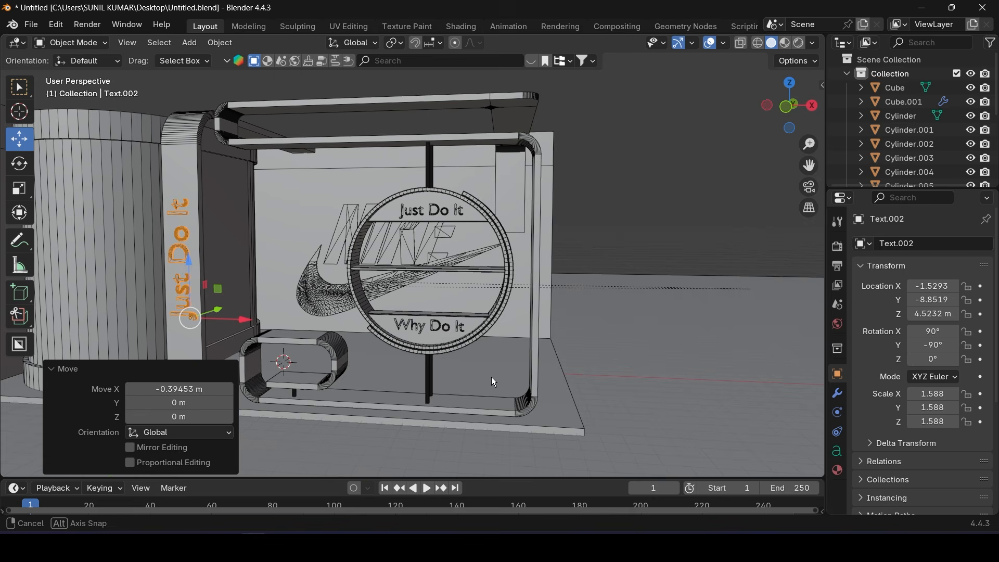
Duplicate the "Why Do It" text and move the copy about 7.18 m along X past the frame's outer post
click(440, 328)
key(shift+d)
right_click(476, 333)
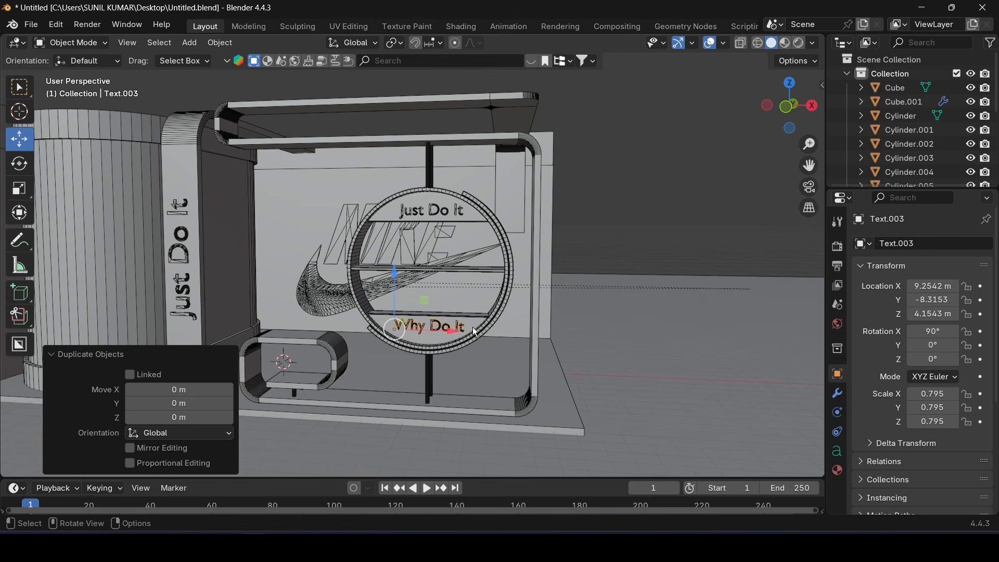
key(g)
key(x)
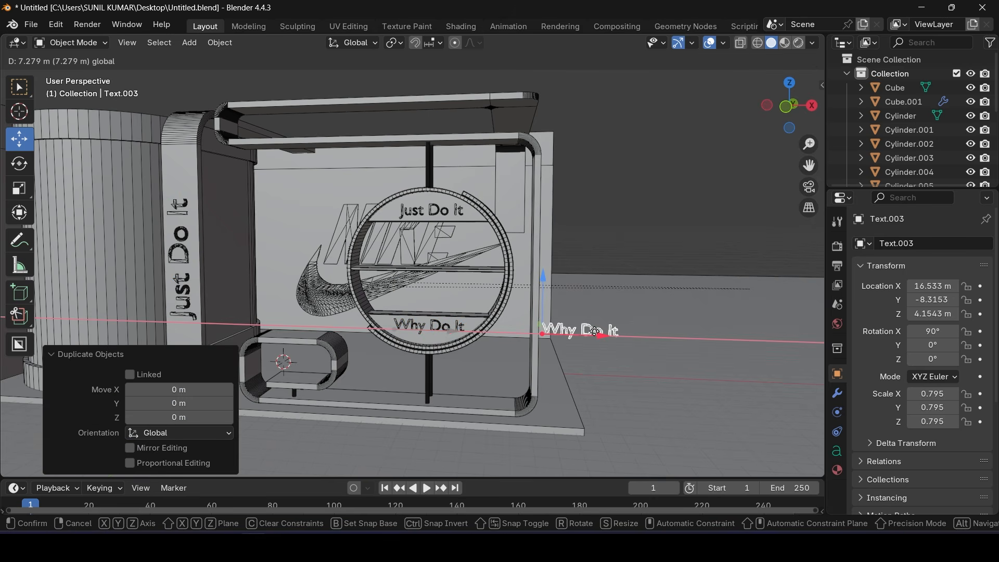
click(573, 335)
Rotate the copied "Why Do It" text to -90° in Y and 90° in Z so it reads vertically along the post's side
middle_drag(572, 336, 515, 359)
scroll(512, 354, up, 3)
shift+middle_drag(648, 361, 494, 315)
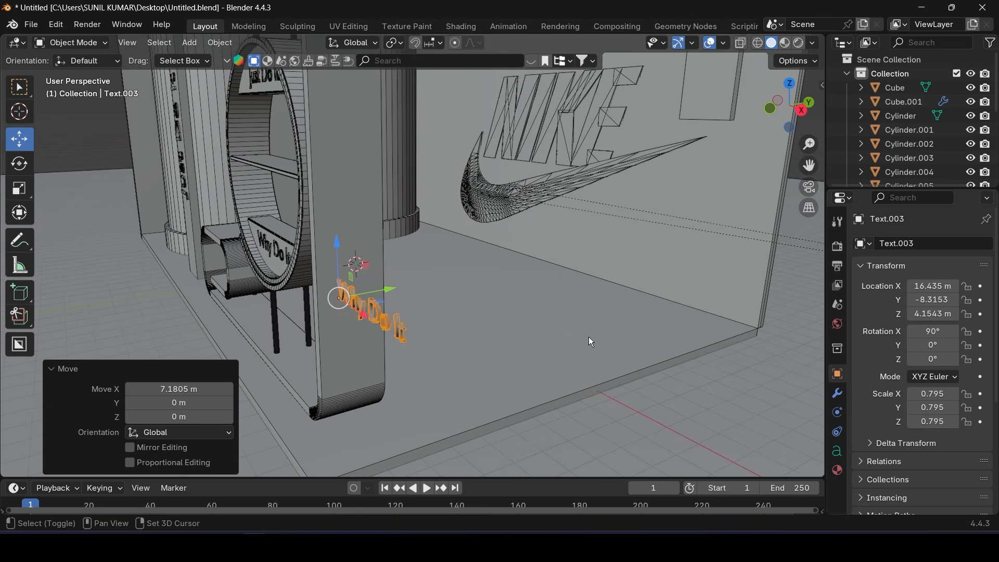
shift+middle_drag(588, 336, 622, 356)
scroll(622, 356, down, 1)
drag(932, 346, 920, 364)
click(955, 344)
click(916, 359)
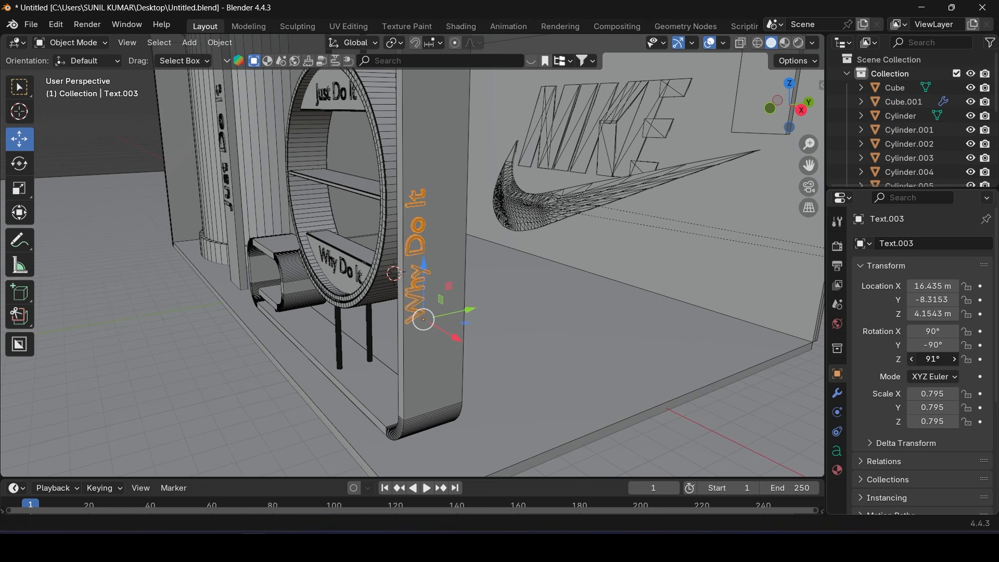
In the right view, move the vertical "Why Do It" text about 0.65 m along Y and scale it uniformly by about 1.88
middle_drag(426, 315, 373, 311)
key(KP_3)
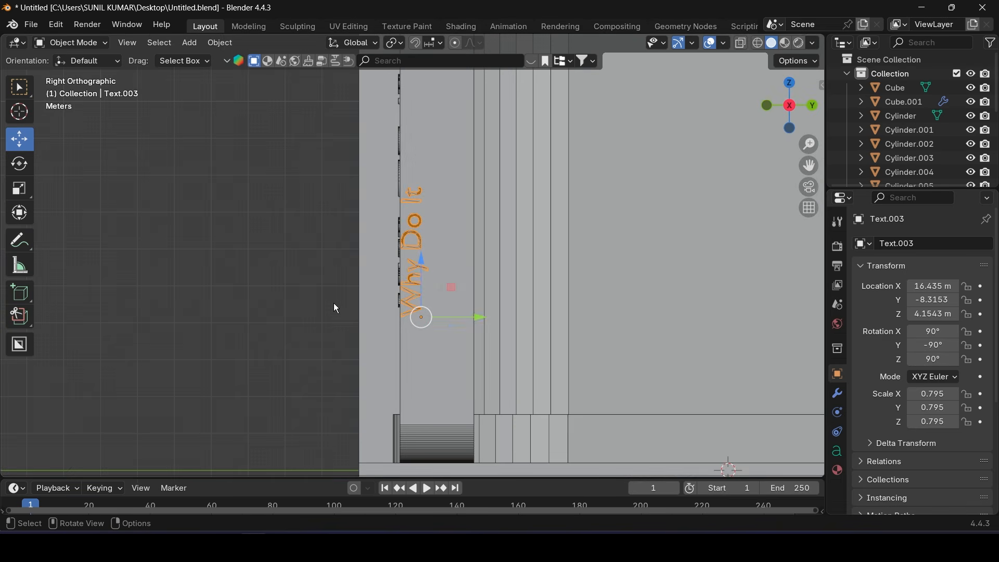
drag(479, 317, 504, 319)
key(s)
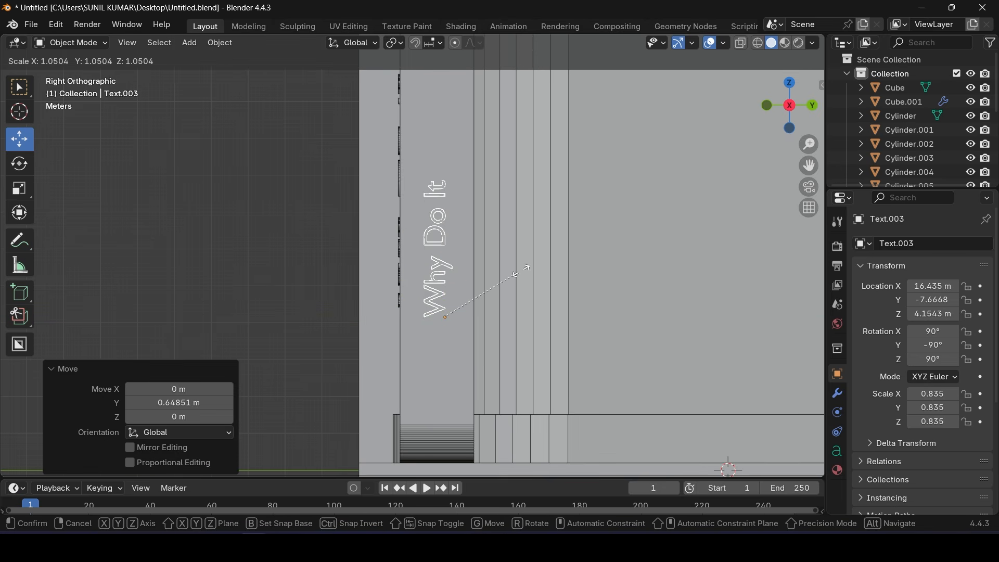
click(587, 266)
shift+scroll(501, 295, up, 4)
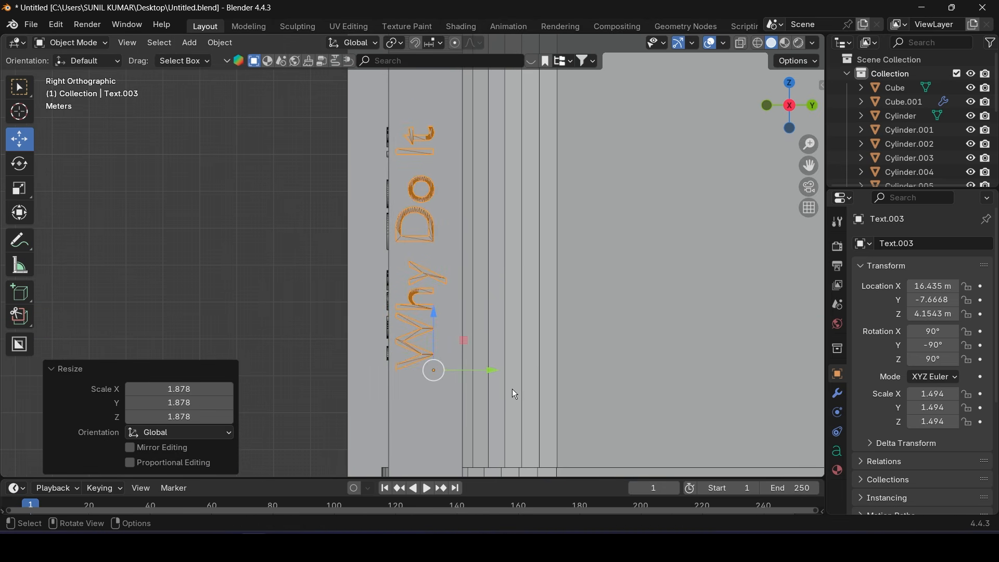
Position the vertical "Why Do It" text against the post's outer face at X 16.344 m and Y -7.413 m, and save the file
drag(497, 370, 507, 370)
middle_drag(473, 370, 412, 401)
scroll(451, 345, up, 5)
scroll(453, 348, down, 3)
drag(391, 414, 404, 414)
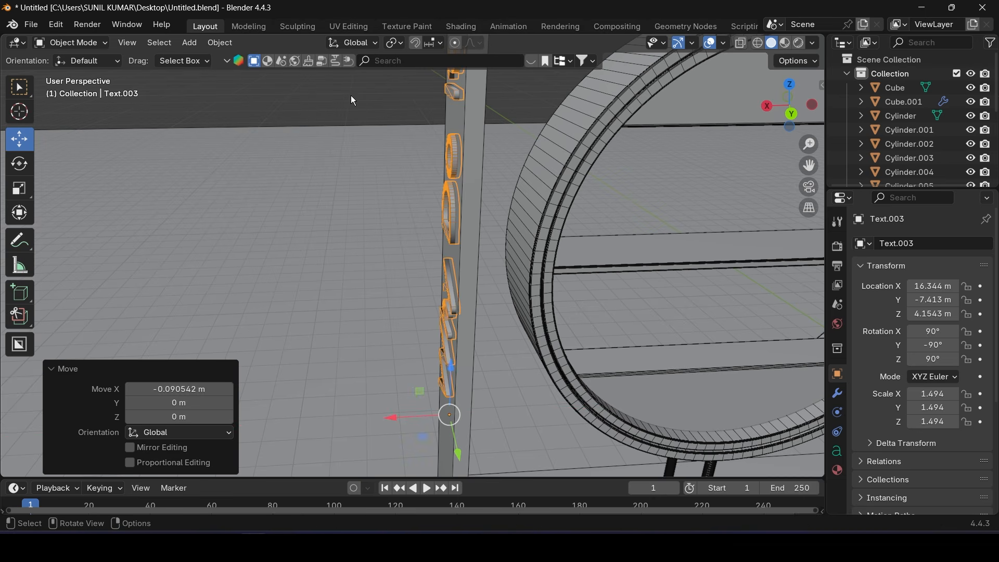
key(ctrl+s)
Extrude the ground plane's two rear edges upward by about 68.55 m along Z to form backdrop walls, and save the file
scroll(408, 245, down, 10)
middle_drag(408, 245, 454, 364)
scroll(457, 326, up, 4)
scroll(452, 333, down, 6)
click(210, 251)
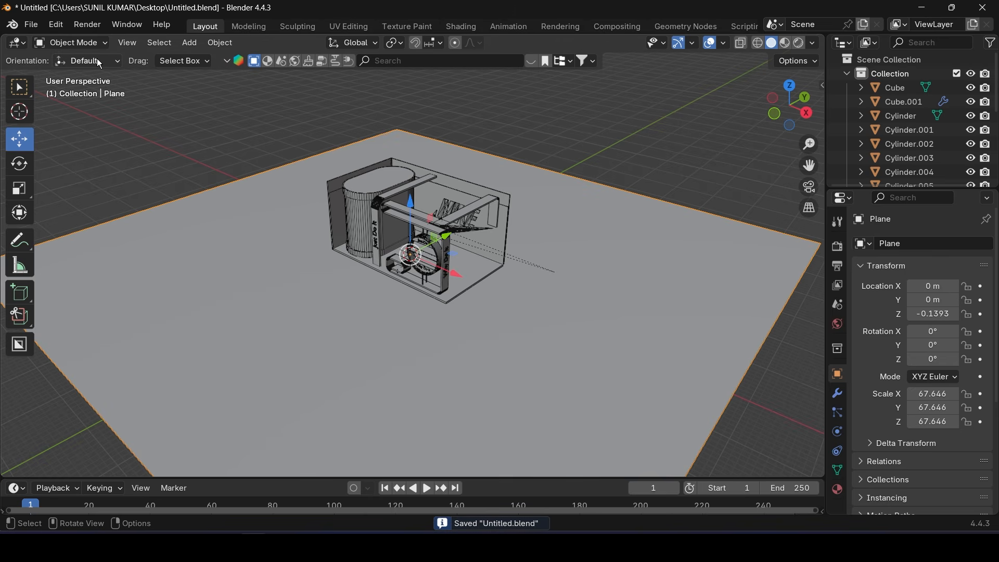
click(72, 42)
click(84, 69)
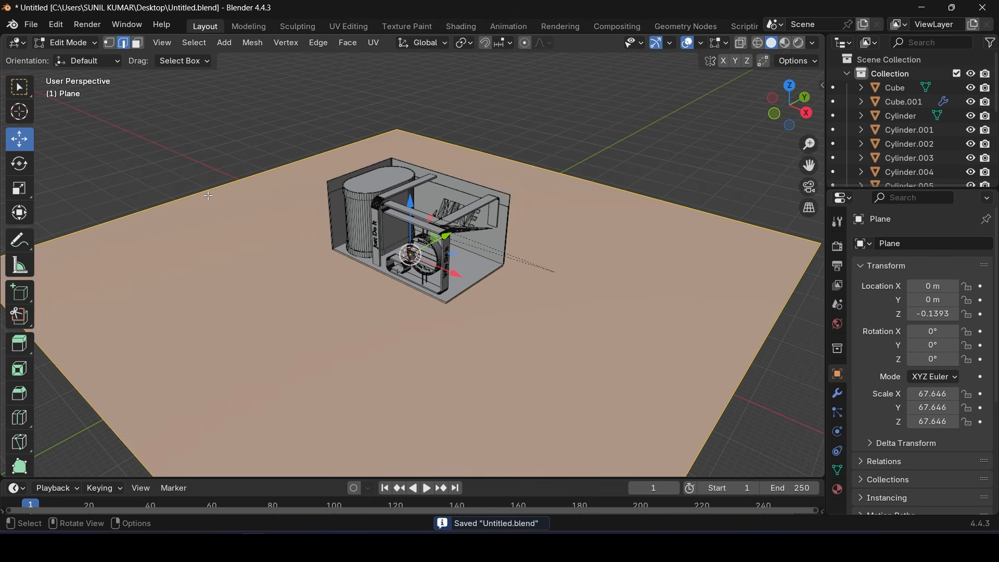
click(245, 194)
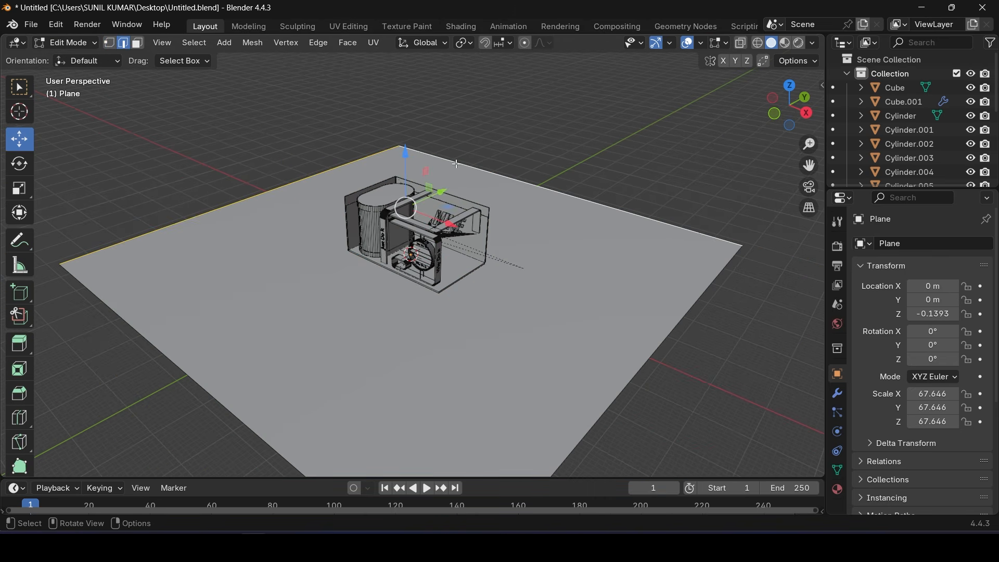
shift+middle_drag(443, 174, 492, 264)
key(e)
right_click(492, 264)
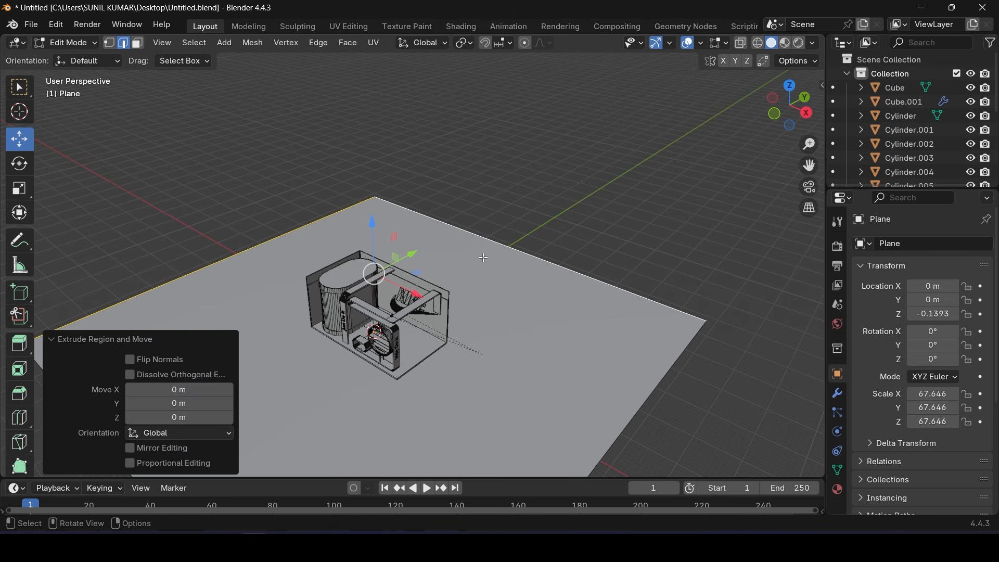
drag(364, 232, 382, 439)
middle_drag(410, 365, 384, 301)
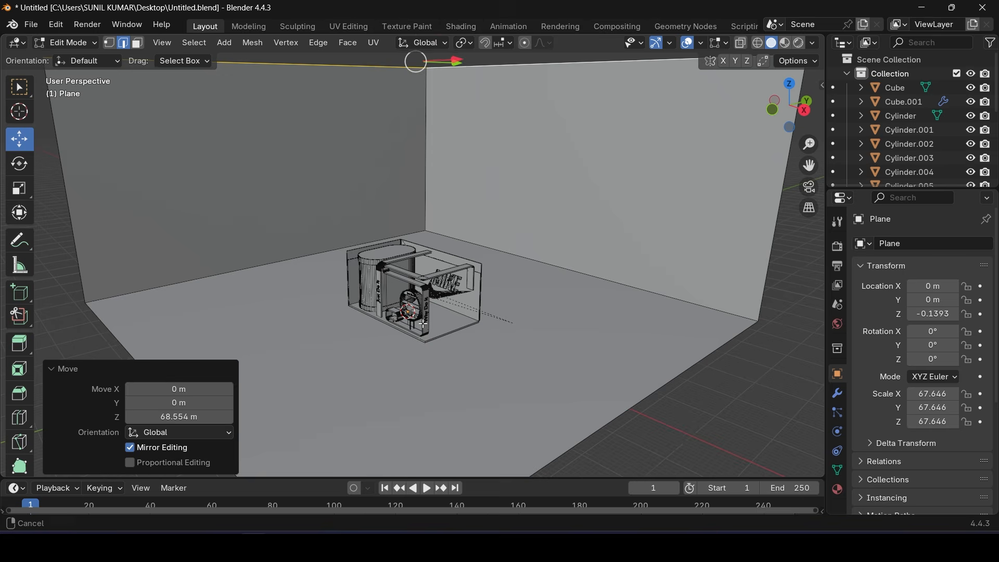
key(ctrl+s)
key(Tab)
Add a default 2 m cube at the world origin and raise it about 11.52 m along Z
scroll(380, 295, up, 8)
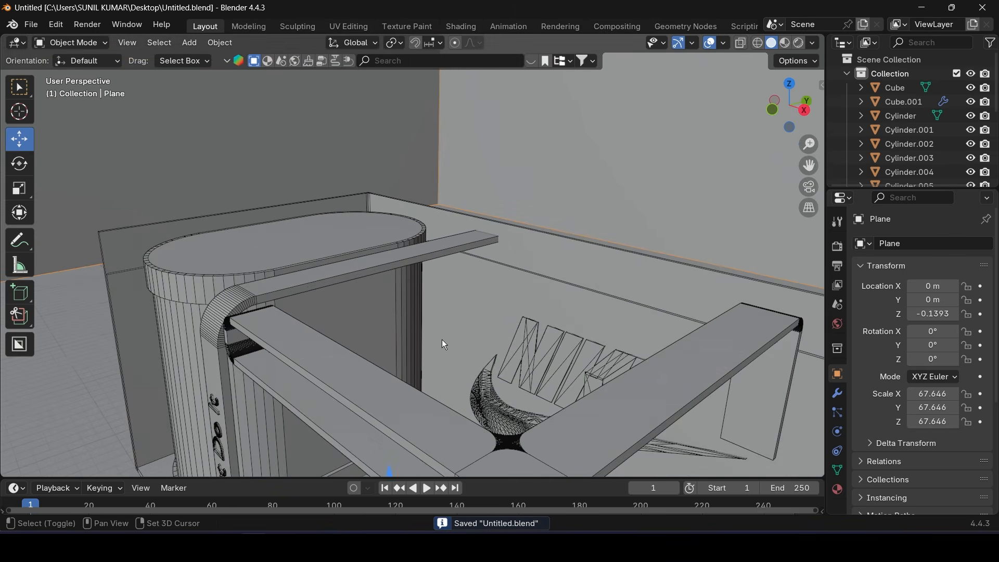
middle_drag(441, 340, 345, 310)
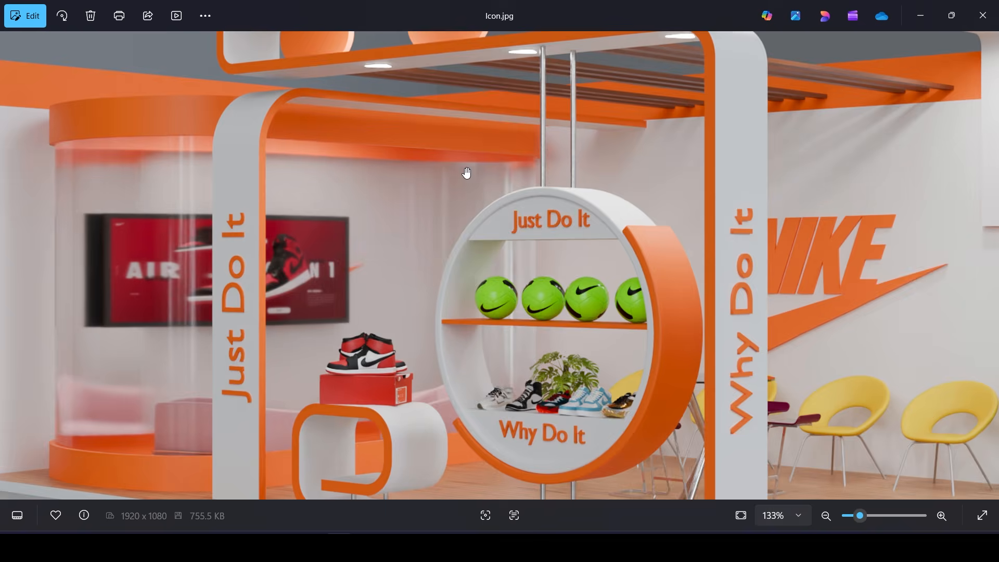
scroll(467, 173, down, 4)
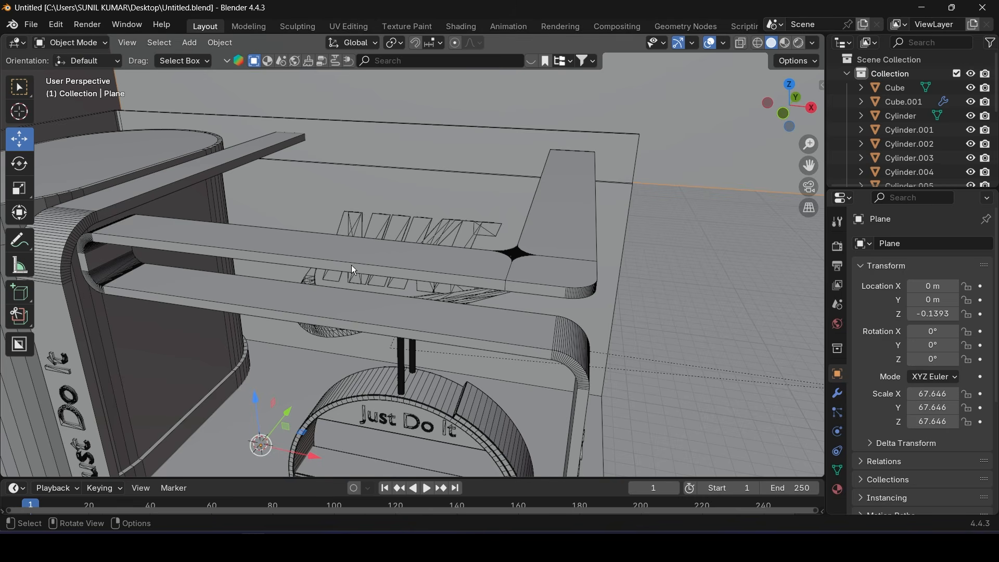
middle_drag(351, 264, 331, 299)
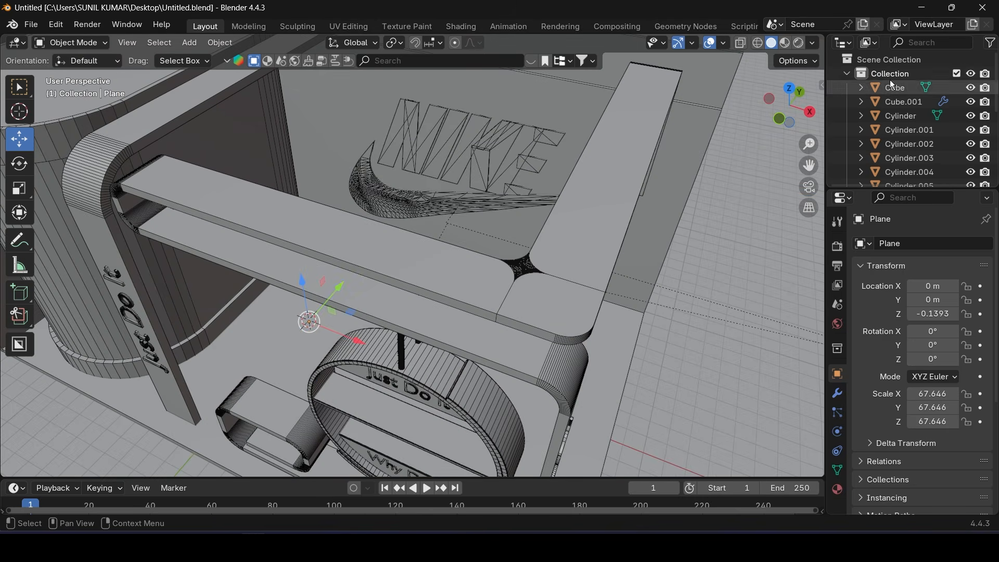
click(95, 44)
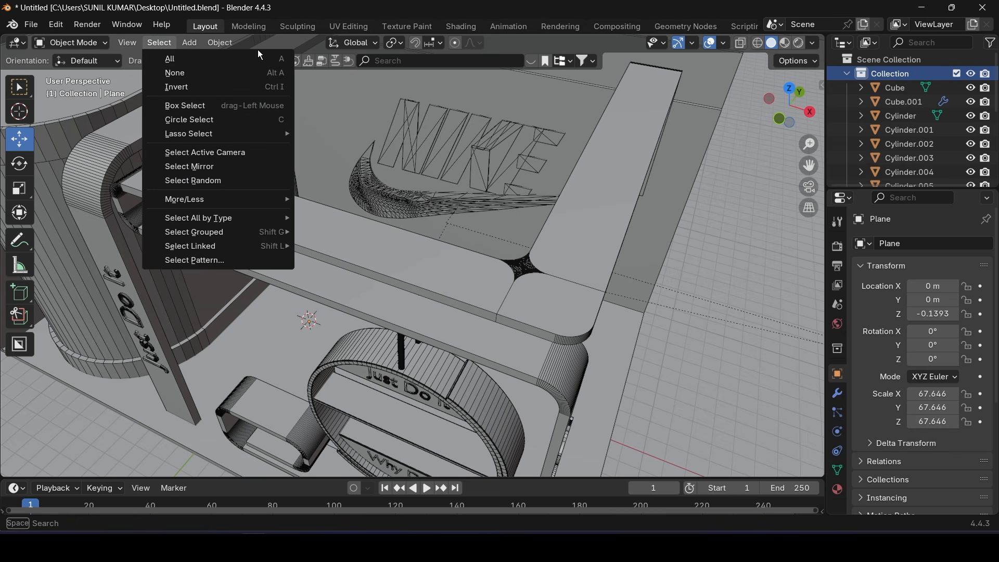
click(194, 43)
click(196, 45)
mouse_move(207, 65)
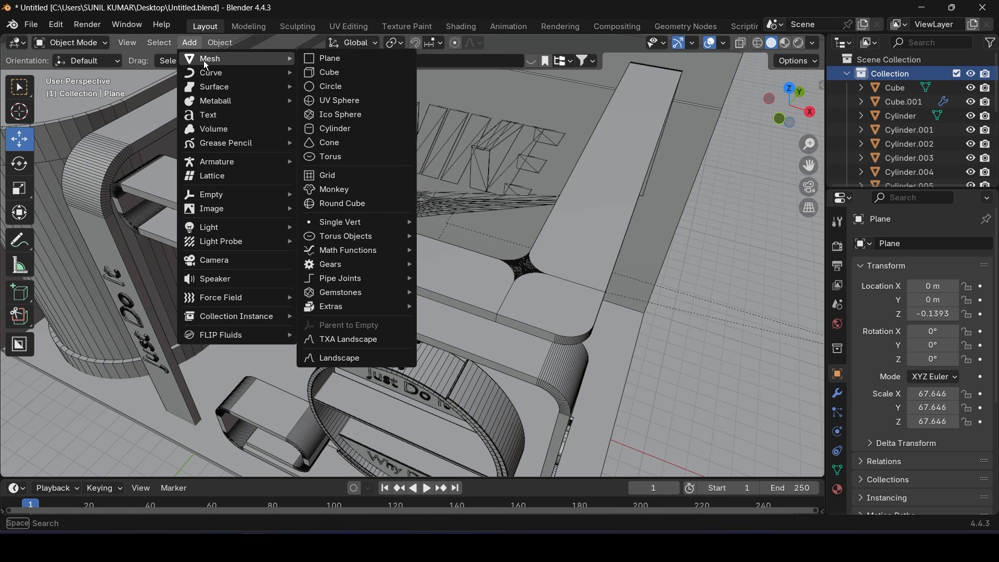
click(348, 76)
middle_drag(348, 76, 360, 240)
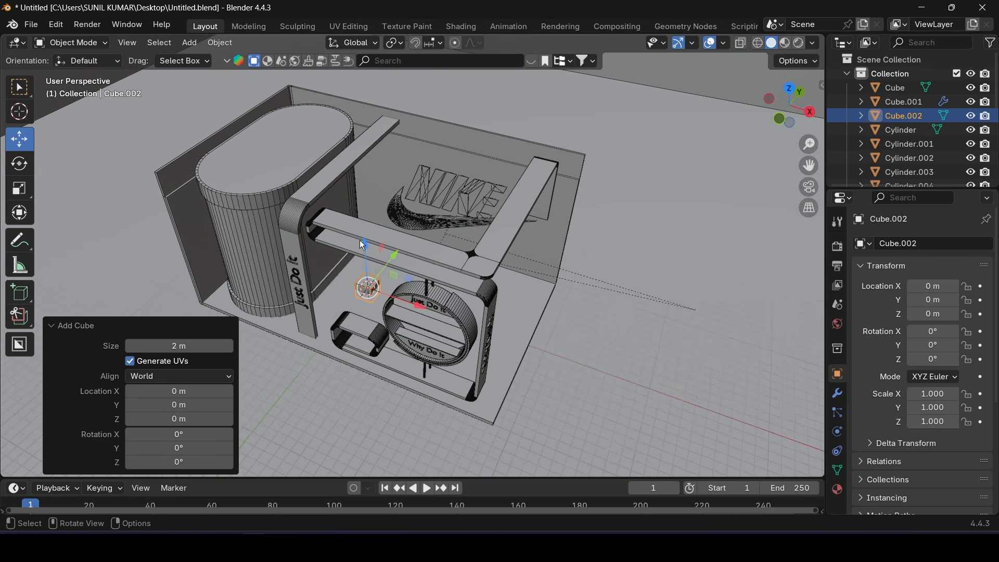
key(g)
key(z)
click(373, 173)
key(KP_Decimal)
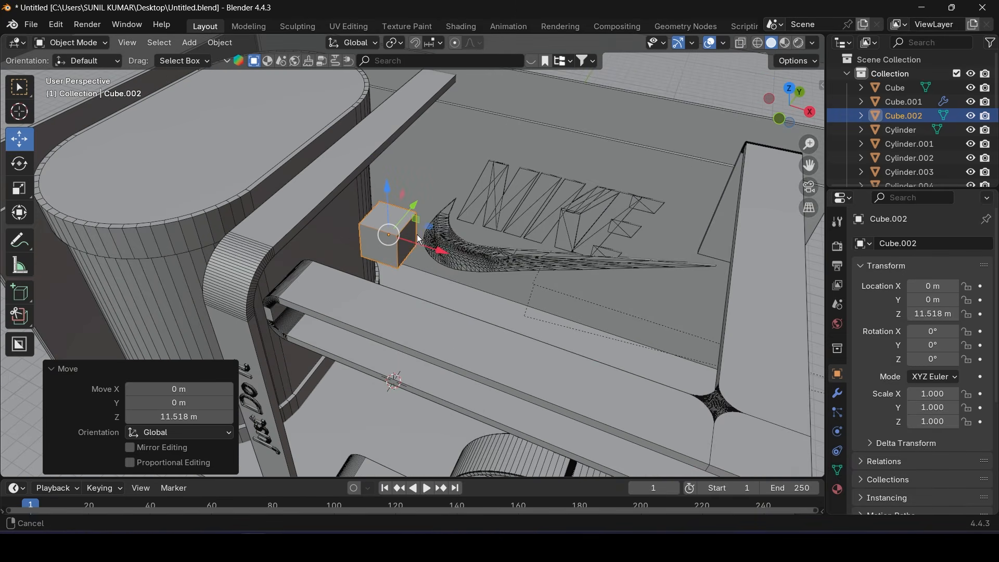
Scale the new cube into a thin bar with a Z scale of 0.120, X of 0.200 and Y of about 4.673
middle_drag(420, 240, 416, 181)
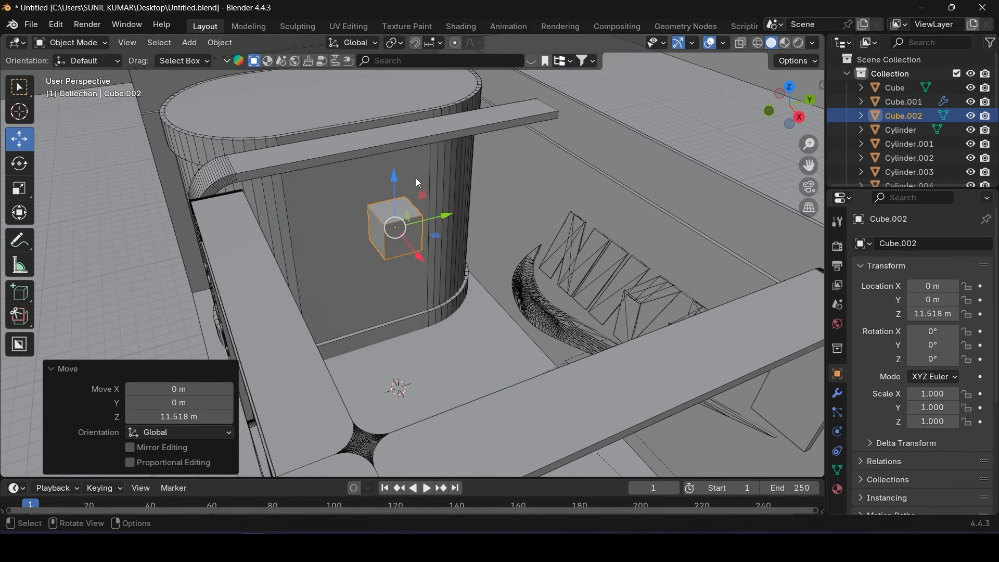
click(20, 189)
drag(395, 180, 396, 222)
middle_drag(404, 247, 479, 258)
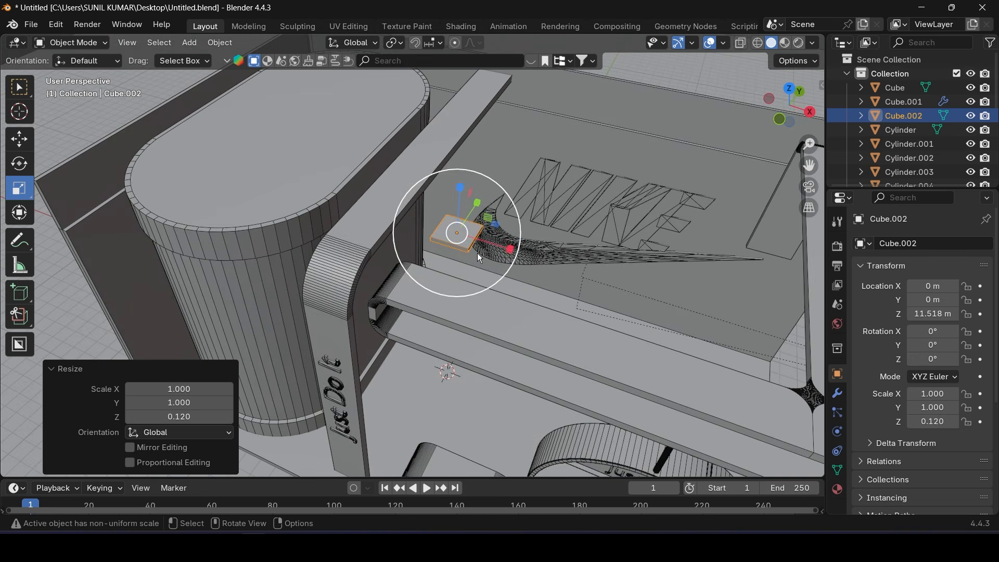
drag(515, 252, 463, 245)
middle_drag(463, 245, 453, 228)
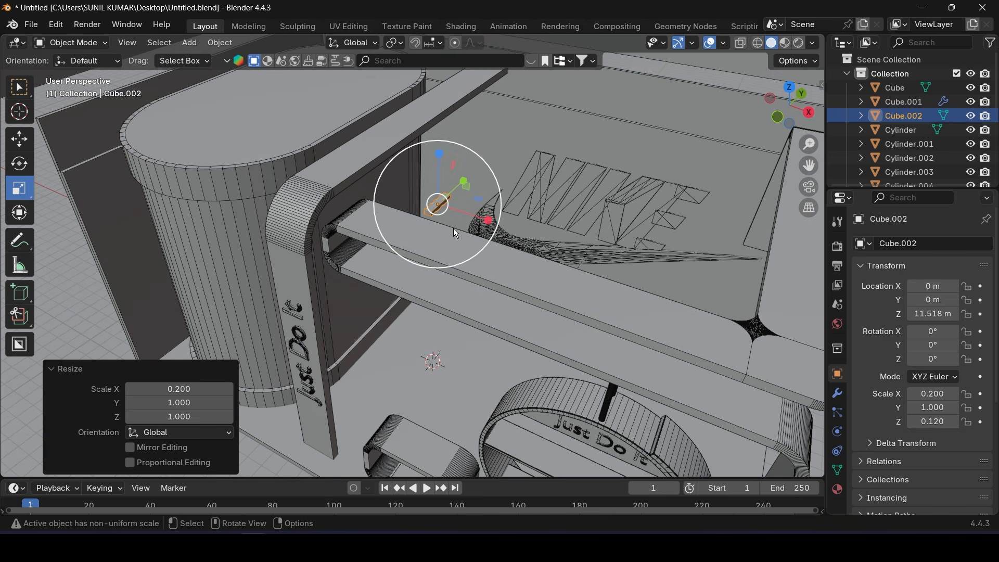
drag(465, 184, 517, 158)
key(ctrl+z)
middle_drag(510, 180, 417, 180)
drag(411, 177, 490, 163)
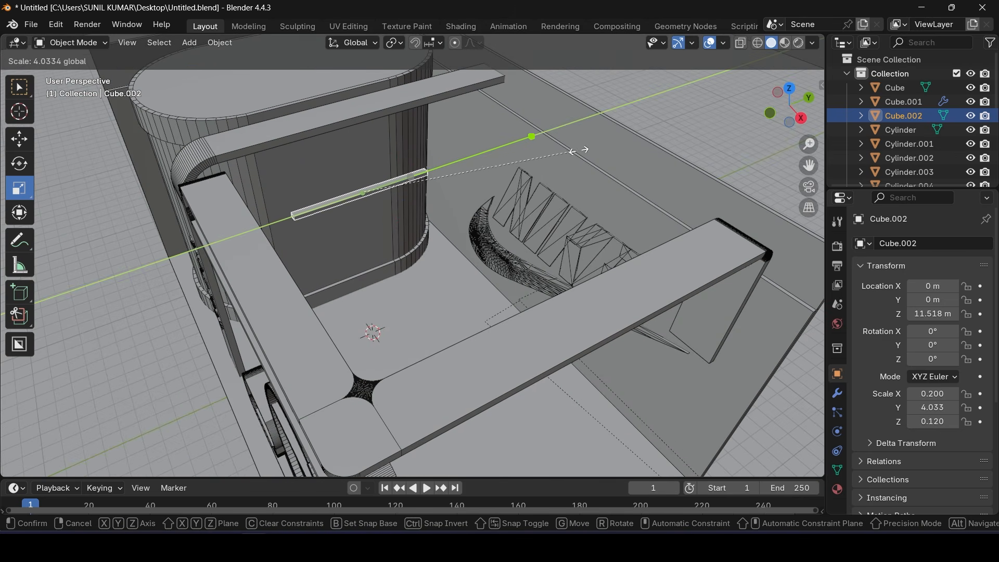
drag(581, 151, 613, 145)
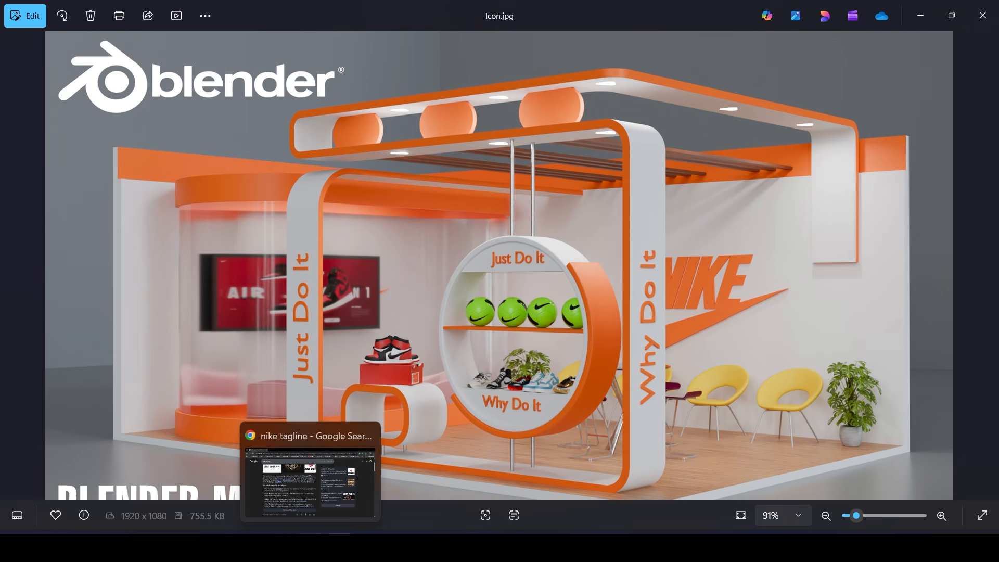
In the front wireframe view, move the bar to about X 2.24 m and Z 13.60 m and reduce its Z scale to 0.076
click(254, 546)
key(KP_1)
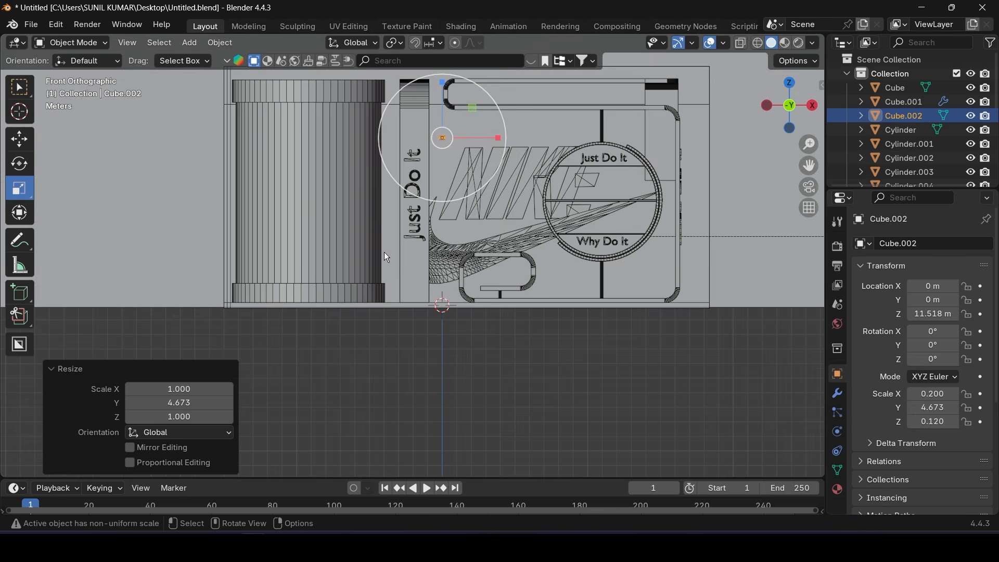
scroll(384, 252, up, 4)
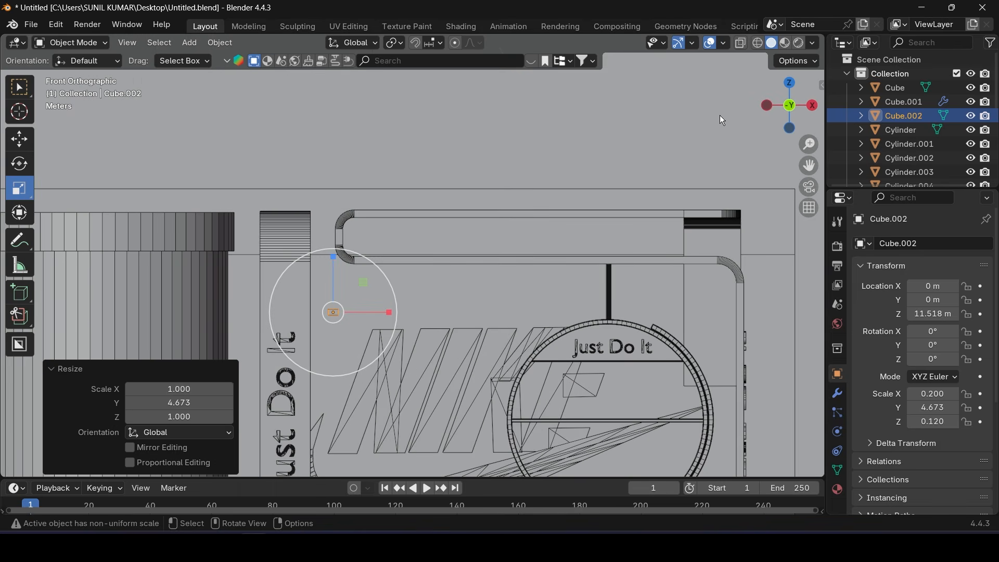
click(758, 42)
scroll(292, 325, up, 2)
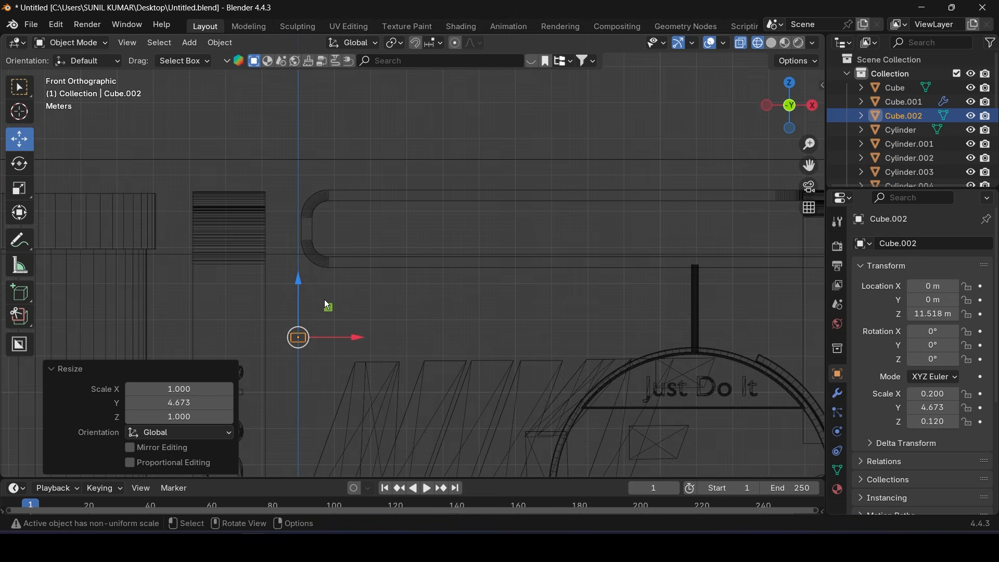
drag(327, 307, 404, 241)
scroll(408, 230, up, 5)
click(21, 191)
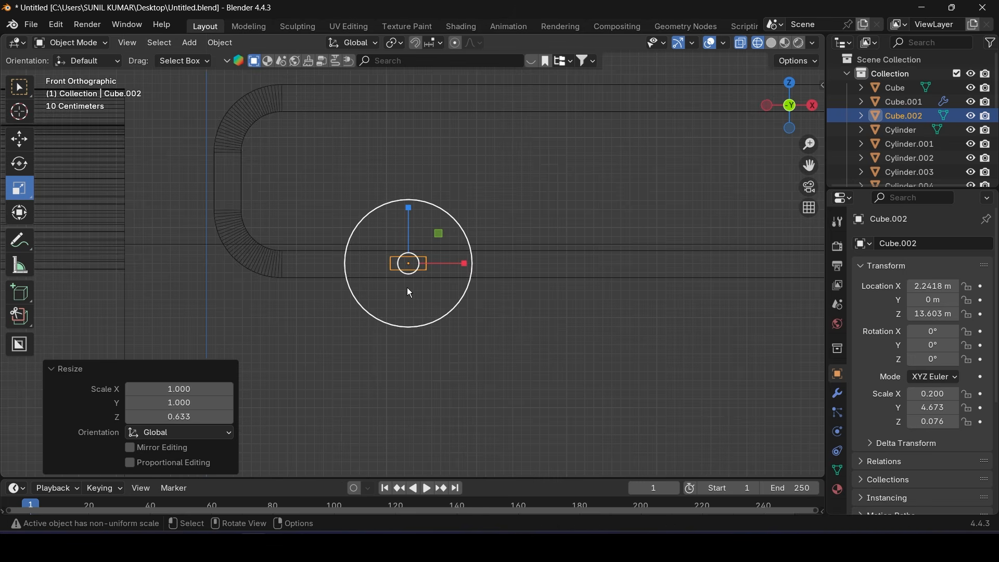
In the top view, lengthen the bar to a Y scale of about 8.937 and move it about 0.99 m along Y to the back wall
middle_drag(407, 287, 402, 345)
key(KP_7)
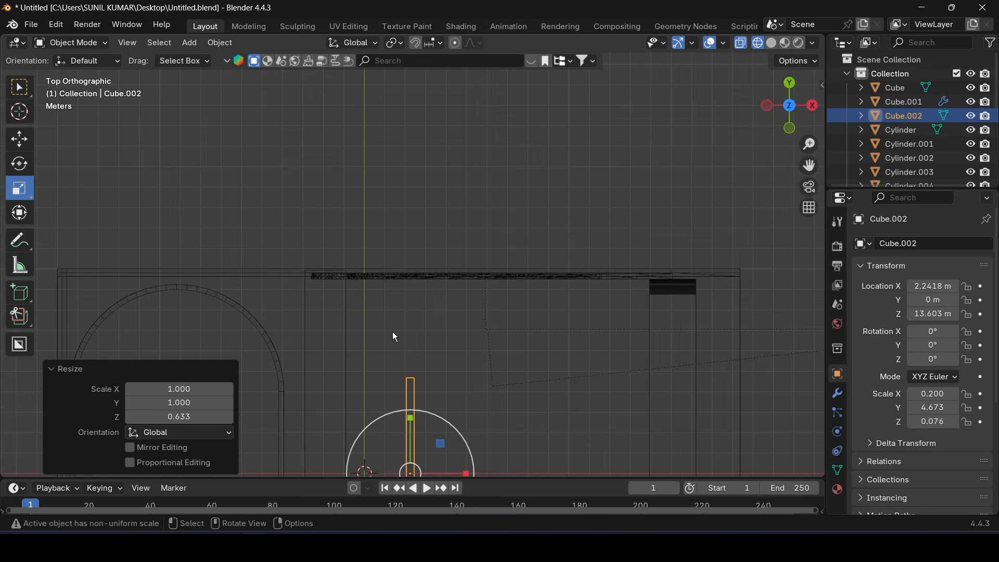
scroll(499, 275, down, 2)
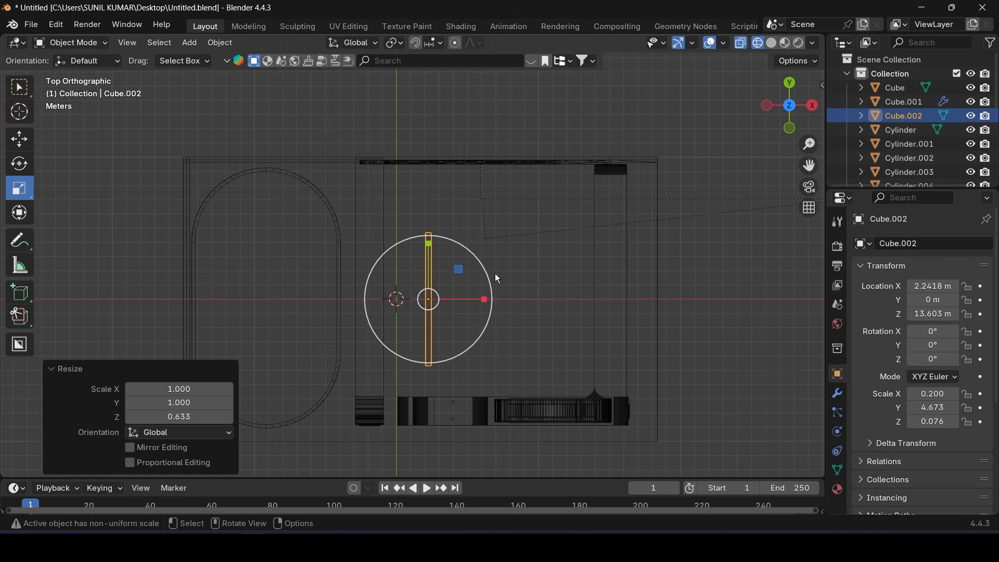
drag(429, 244, 436, 196)
scroll(349, 209, up, 2)
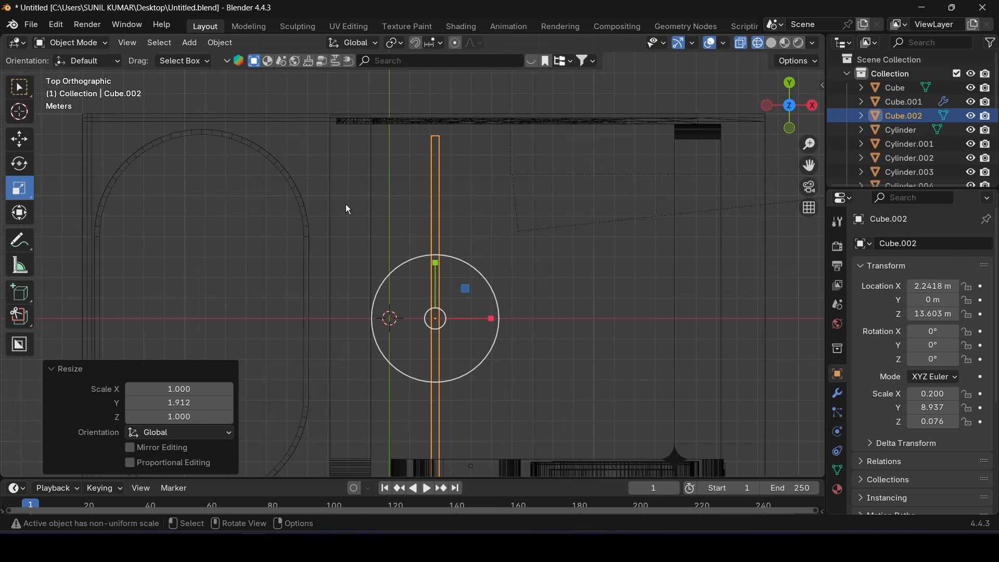
click(16, 140)
drag(435, 270, 435, 249)
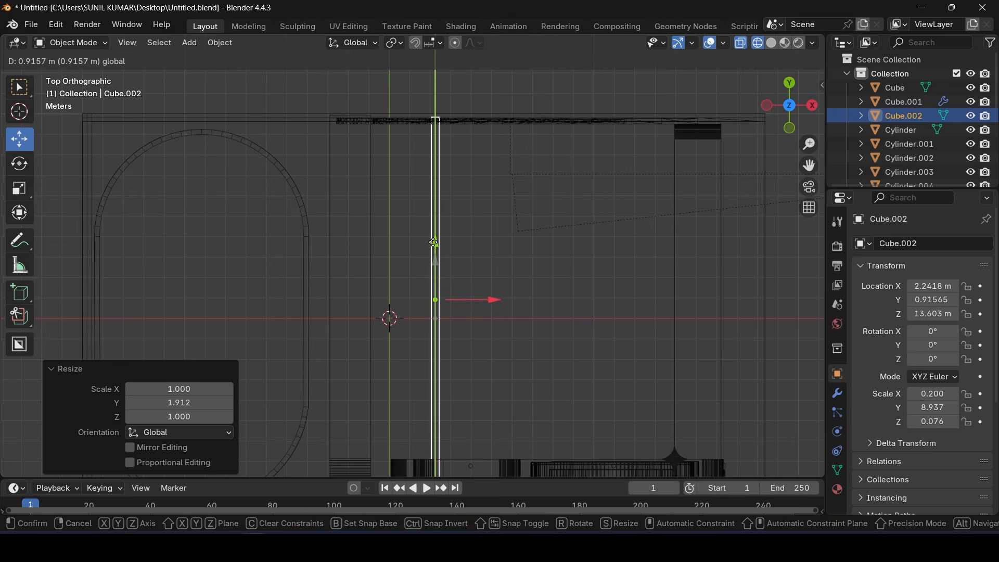
drag(432, 241, 434, 240)
Narrow the ceiling bar to an X scale of about 0.136
scroll(421, 295, down, 3)
middle_drag(421, 295, 459, 285)
scroll(442, 286, up, 2)
click(21, 191)
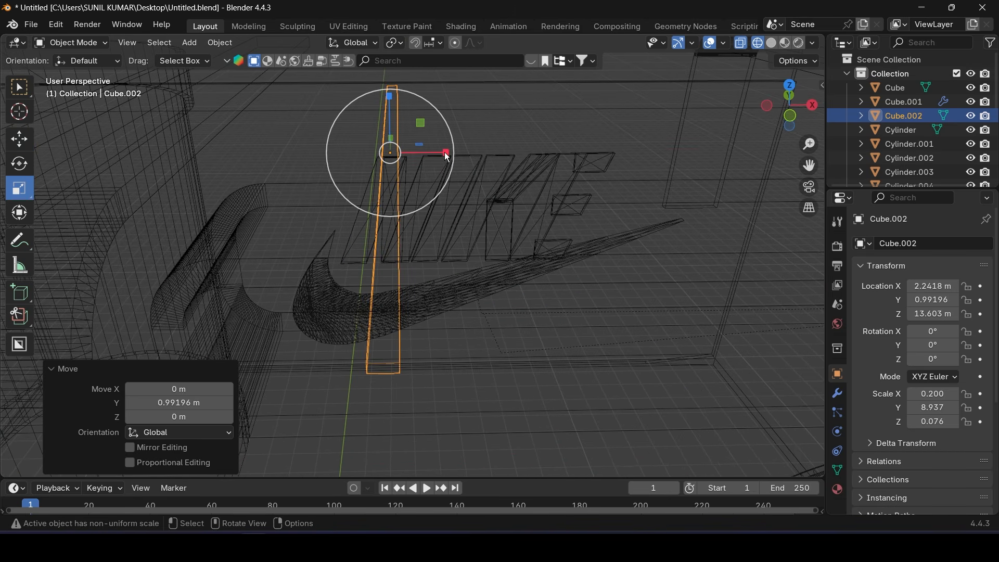
drag(448, 157, 429, 152)
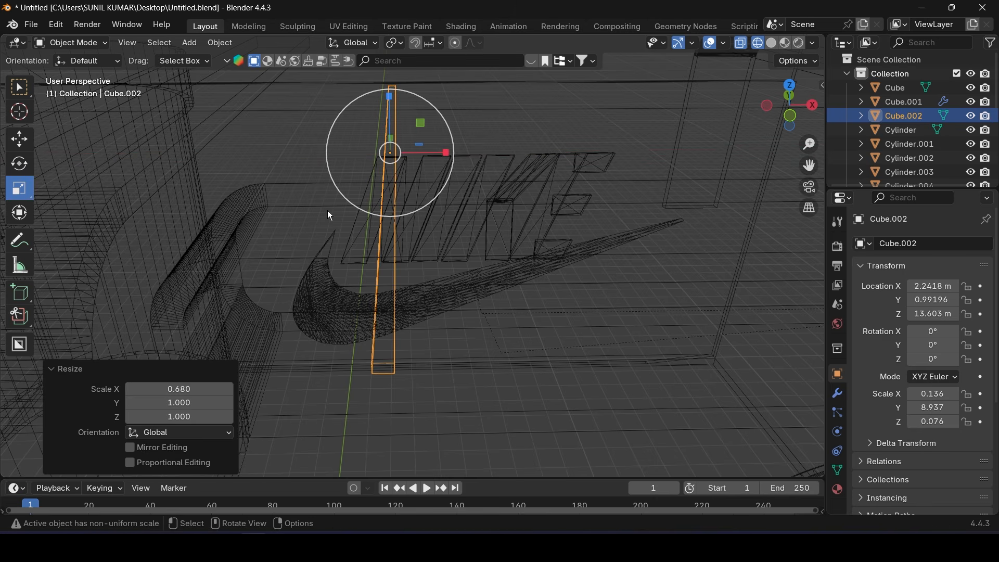
Add an Array modifier to the ceiling bar with a relative X offset factor of 1.5
key(KP_1)
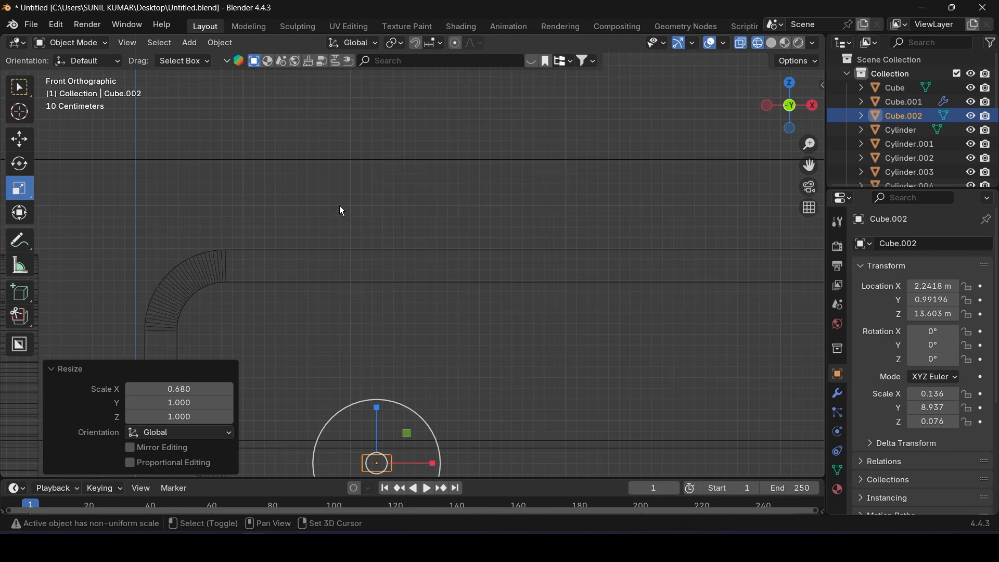
scroll(391, 369, up, 3)
shift+middle_drag(391, 368, 432, 178)
scroll(440, 164, down, 2)
shift+middle_drag(422, 260, 454, 207)
scroll(455, 208, up, 1)
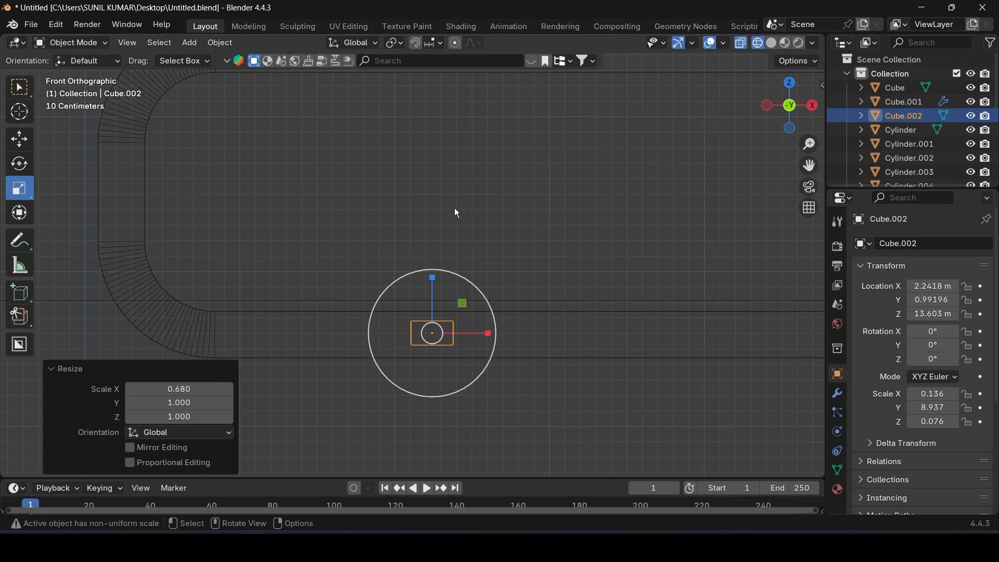
click(20, 142)
click(838, 394)
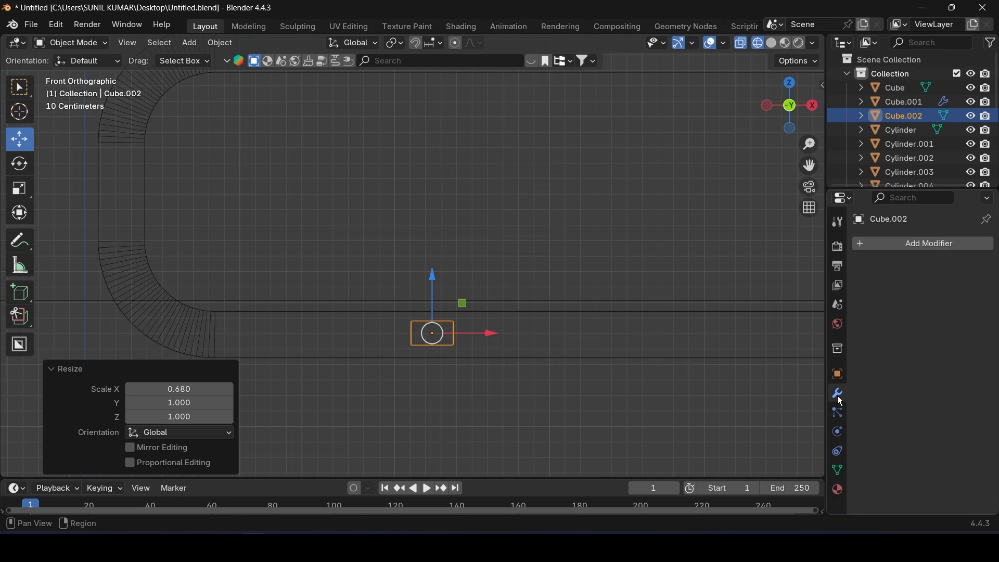
click(927, 248)
click(782, 246)
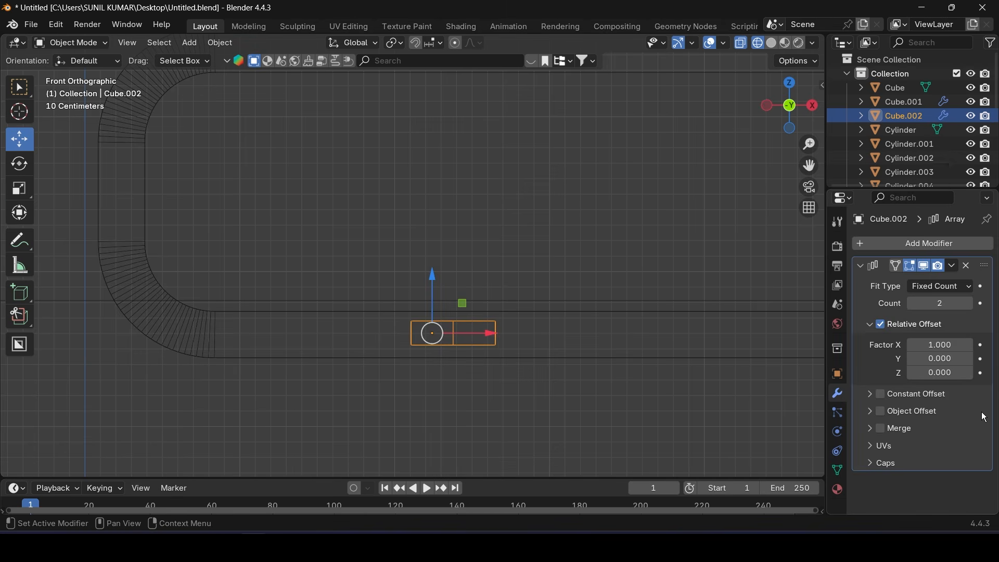
drag(940, 345, 954, 345)
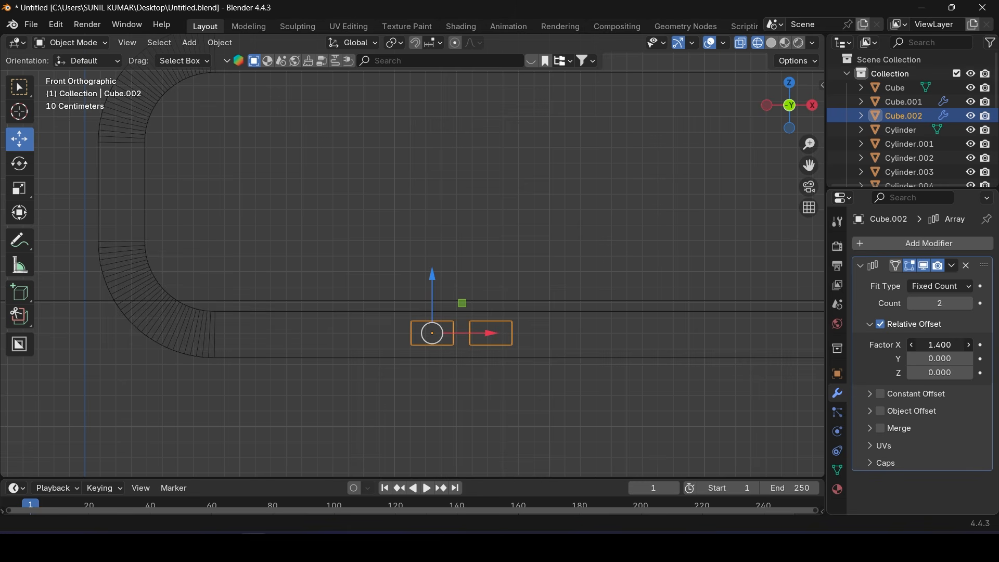
click(940, 345)
key(Return)
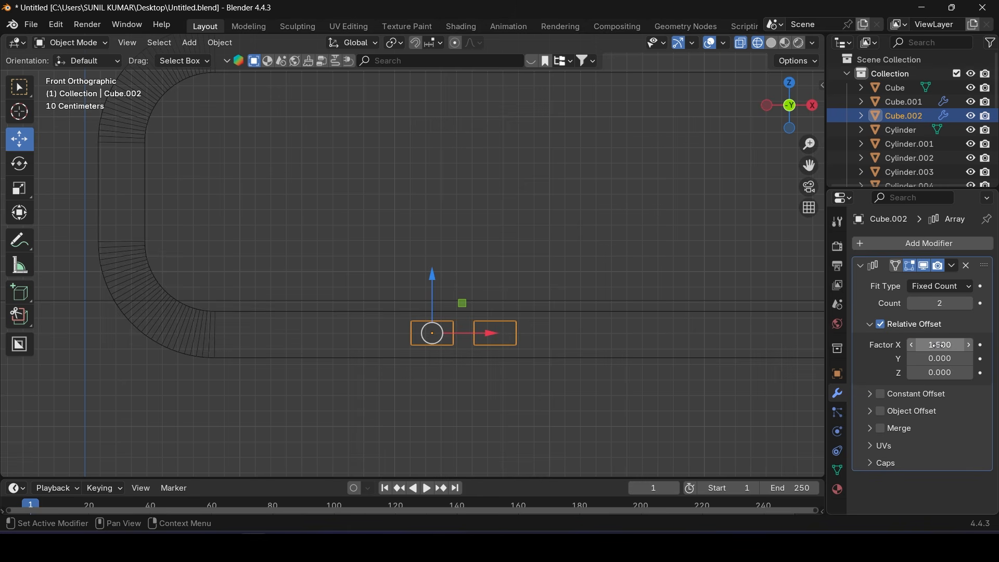
Set the ceiling bar array's count to 3 and its relative X offset factor to 2
click(970, 303)
middle_drag(506, 300, 498, 334)
click(943, 347)
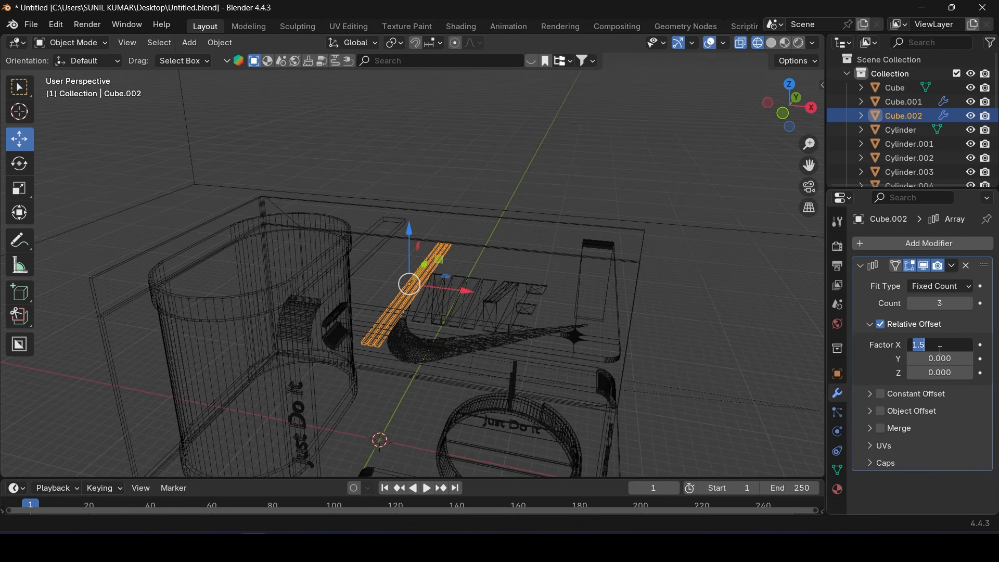
key(Return)
Duplicate the arrayed ceiling bars and move the copy about 3.78 m along X
middle_drag(635, 378, 380, 285)
key(shift+d)
key(Escape)
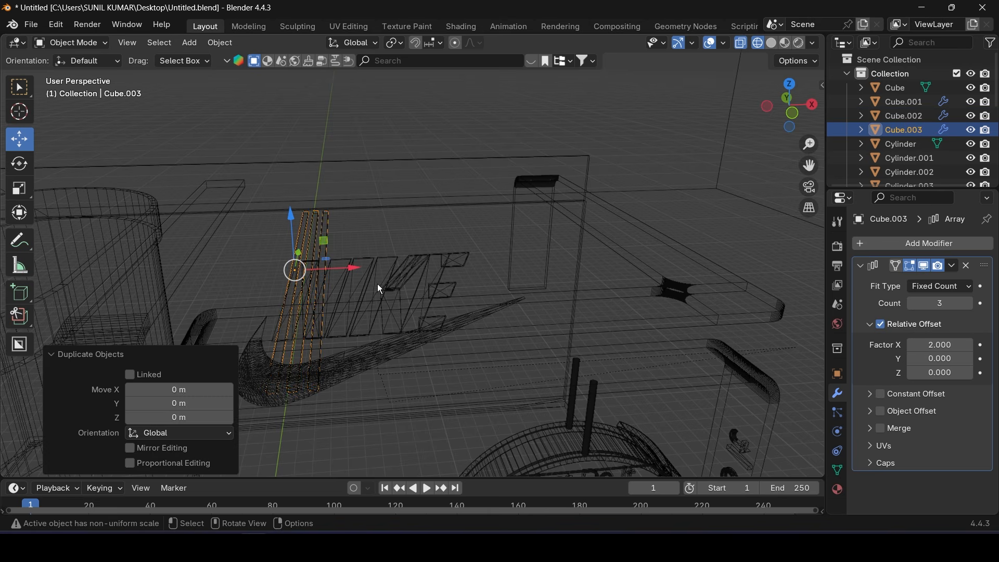
drag(359, 267, 451, 264)
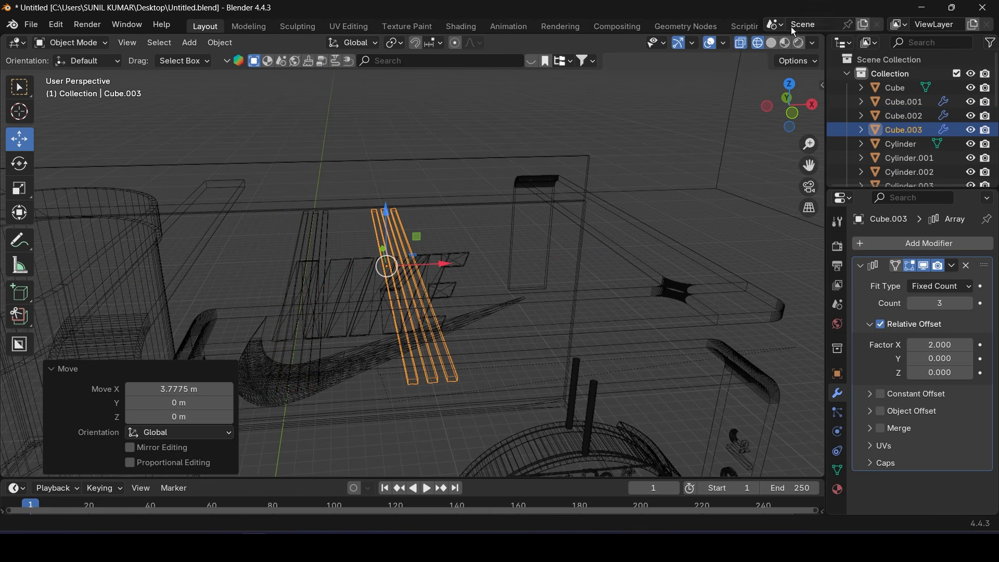
Switch to solid shading, duplicate the copied ceiling bars and move the new set about 4.47 m along X
click(770, 42)
middle_drag(690, 111, 480, 264)
key(shift+d)
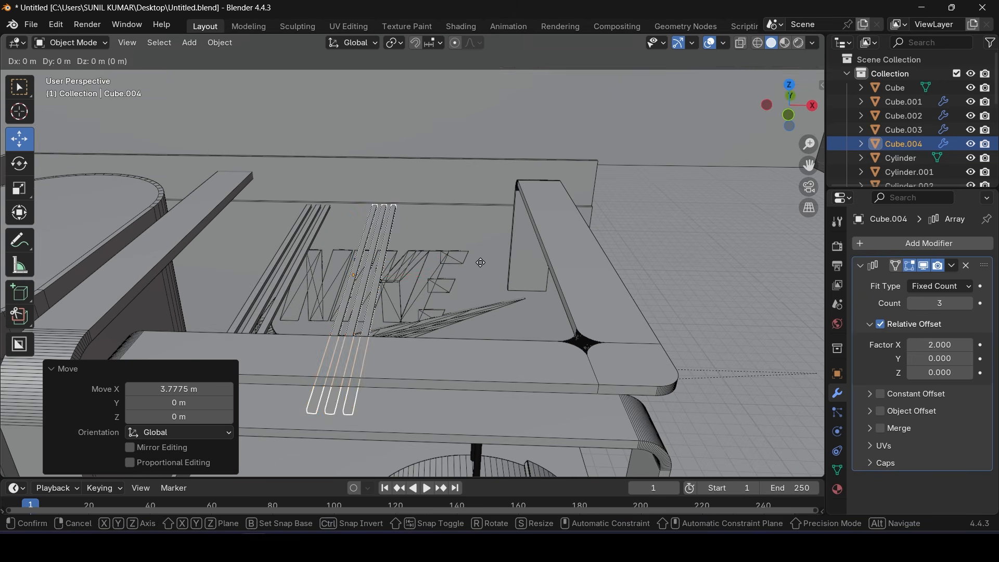
key(Escape)
drag(421, 282, 501, 314)
middle_drag(501, 314, 503, 367)
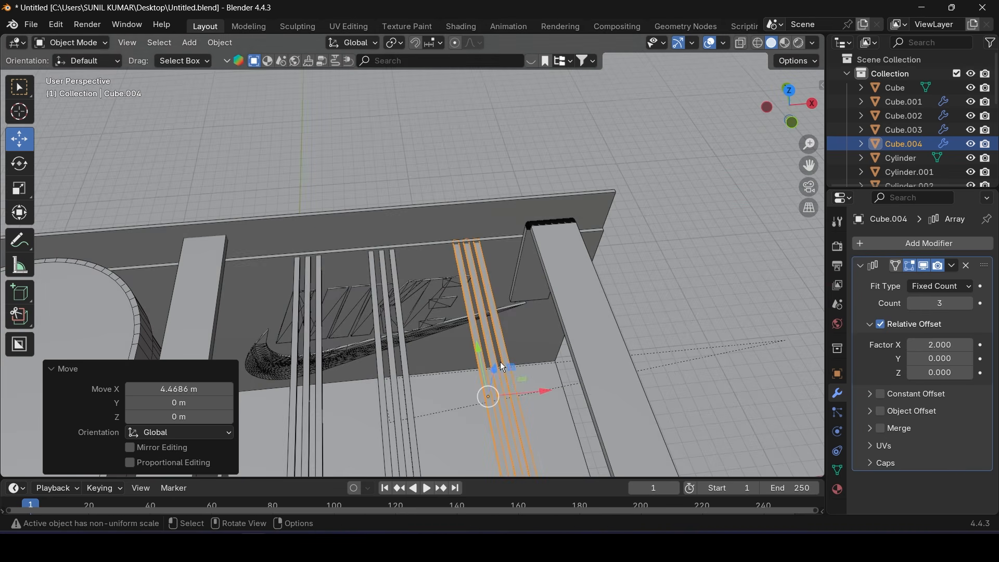
Shift the middle set of ceiling bars about 0.19 m along X and save the file
click(404, 356)
drag(444, 407, 453, 407)
middle_drag(453, 406, 495, 358)
key(ctrl+s)
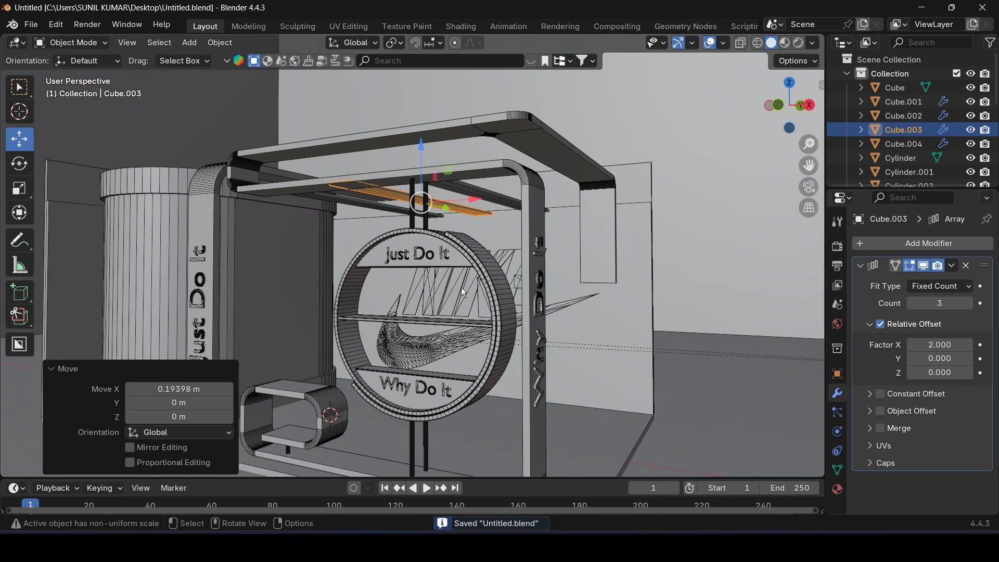
Frame the whole booth in a three-quarter view, add a camera and align it to that view
middle_drag(468, 328, 499, 357)
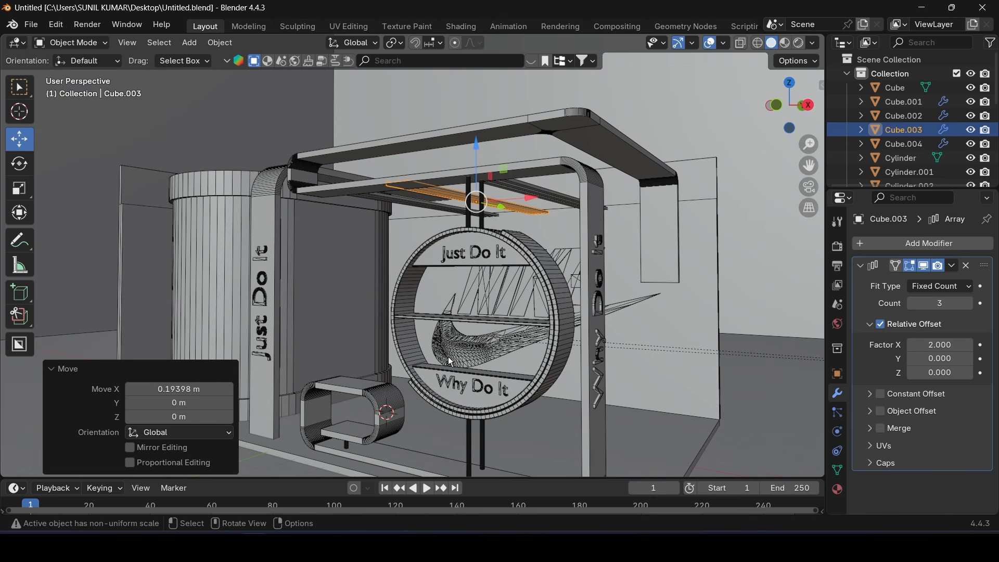
shift+middle_drag(463, 323, 424, 338)
scroll(472, 358, down, 2)
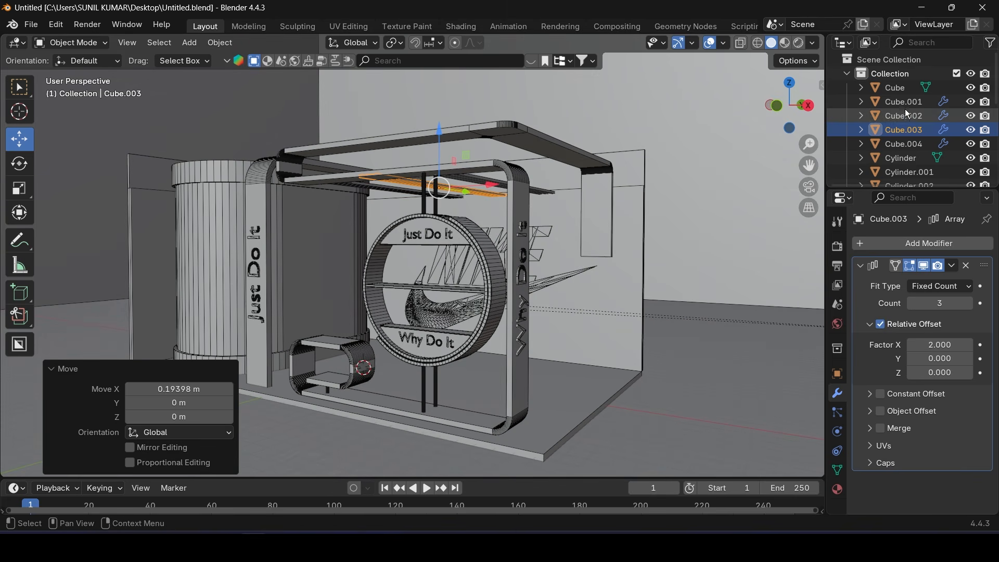
click(891, 74)
click(190, 43)
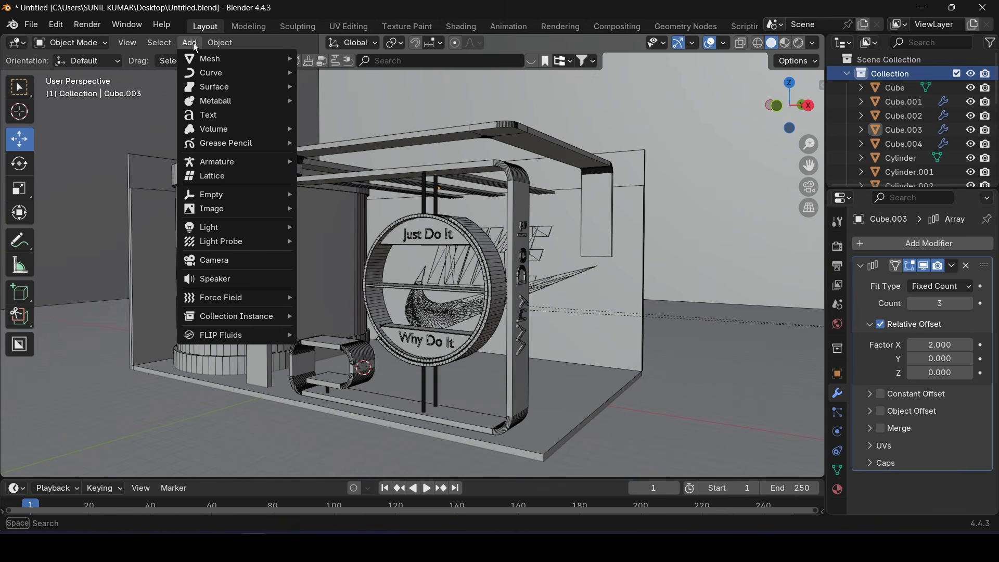
click(229, 260)
mouse_move(278, 286)
middle_down()
mouse_move(267, 282)
mouse_move(272, 274)
middle_up()
key(ctrl+alt+KP_0)
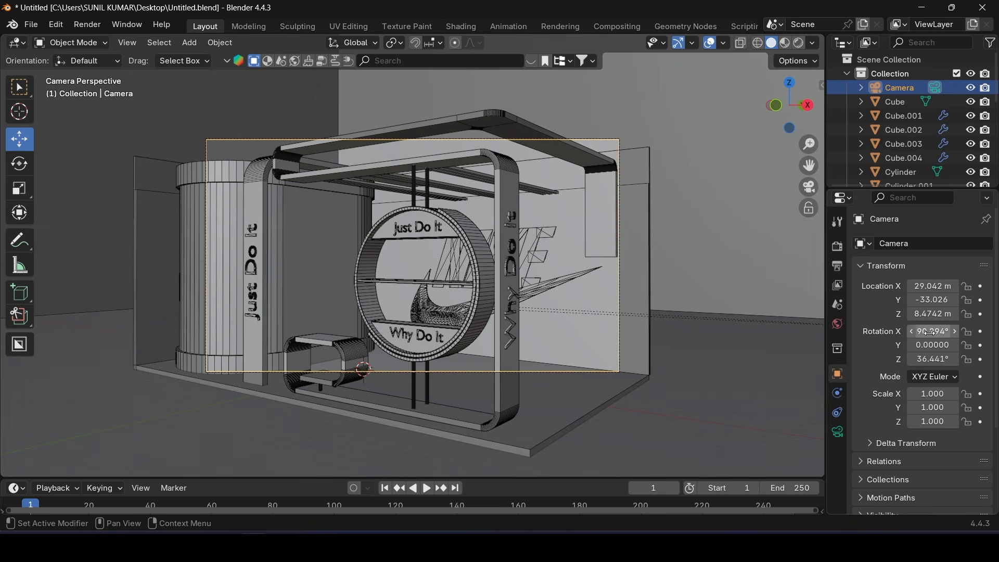
Set the camera's rotation to X 90°, Y 0° and Z 40°
text(0)
key(Tab)
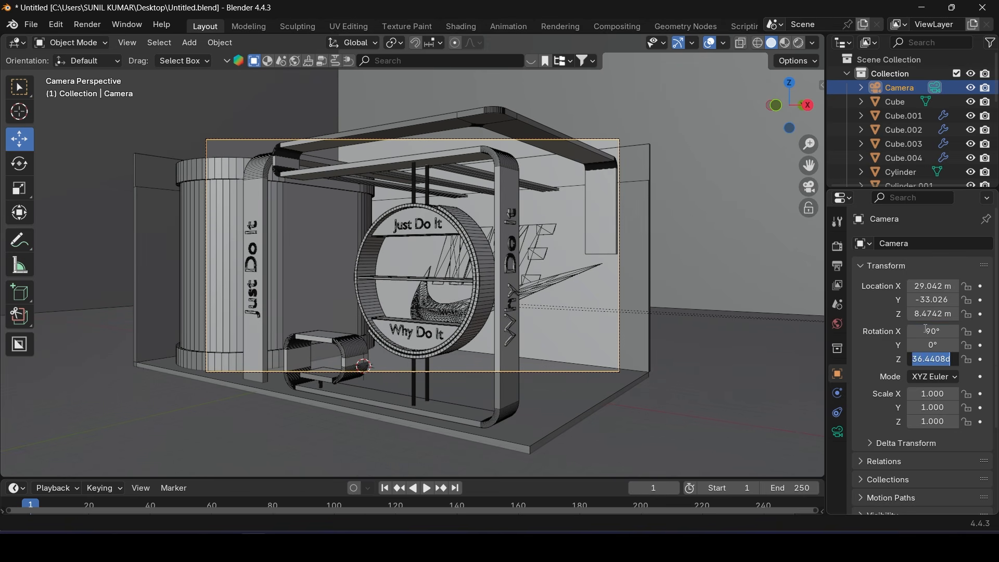
text(40)
key(Return)
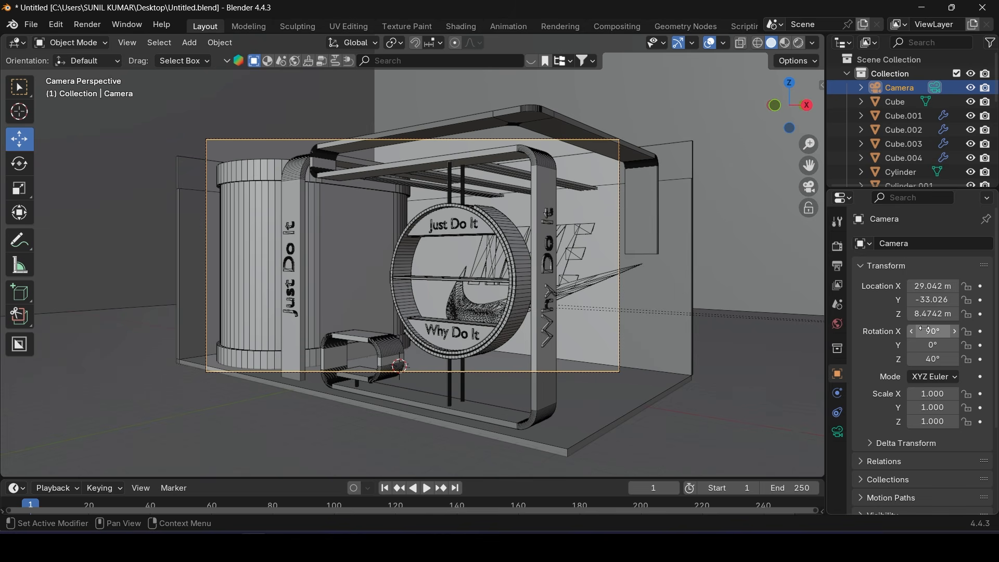
Move the camera to about X 43.33 m, Y -47.23 m, Z 7.63 m so the full booth is framed, and save
mouse_move(931, 287)
mouse_down()
mouse_move(973, 286)
mouse_move(929, 289)
mouse_move(952, 286)
mouse_move(944, 300)
mouse_move(920, 300)
mouse_move(936, 314)
mouse_move(921, 314)
mouse_move(941, 286)
mouse_move(957, 286)
mouse_move(948, 286)
mouse_up()
scroll(326, 161, up, 3)
shift+middle_drag(378, 224, 389, 230)
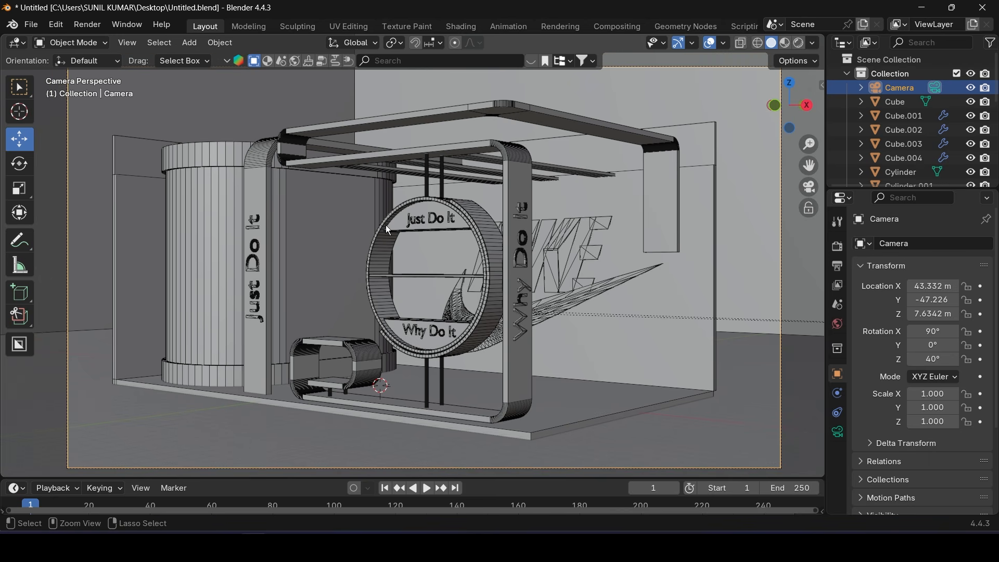
key(ctrl+s)
Switch to File Explorer and examine the available models in the Exibhition project's 3D Assets folder
mouse_move(363, 274)
shift+middle_down()
mouse_move(368, 260)
mouse_move(379, 283)
shift+middle_up()
scroll(379, 281, up, 3)
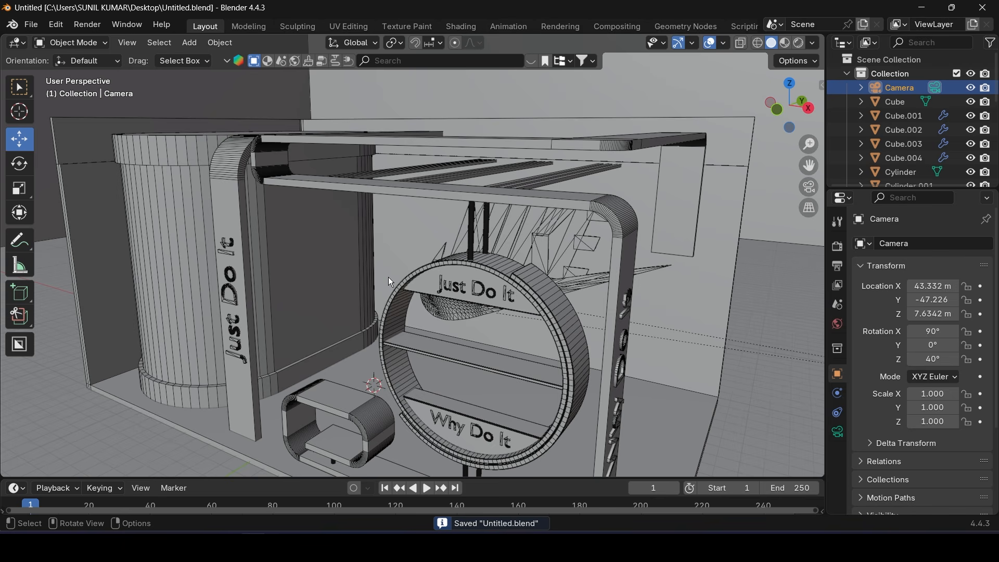
middle_drag(479, 346, 457, 327)
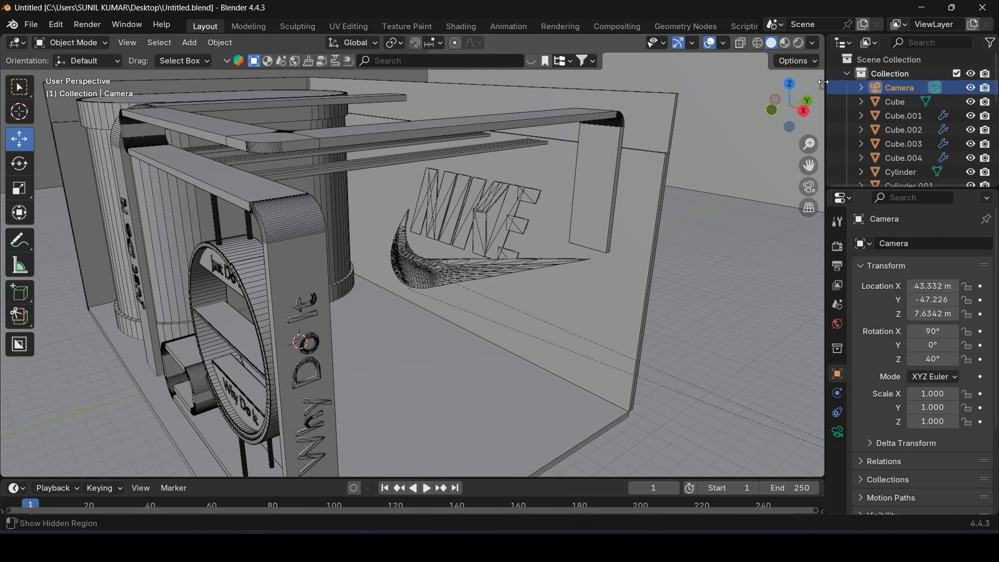
click(848, 73)
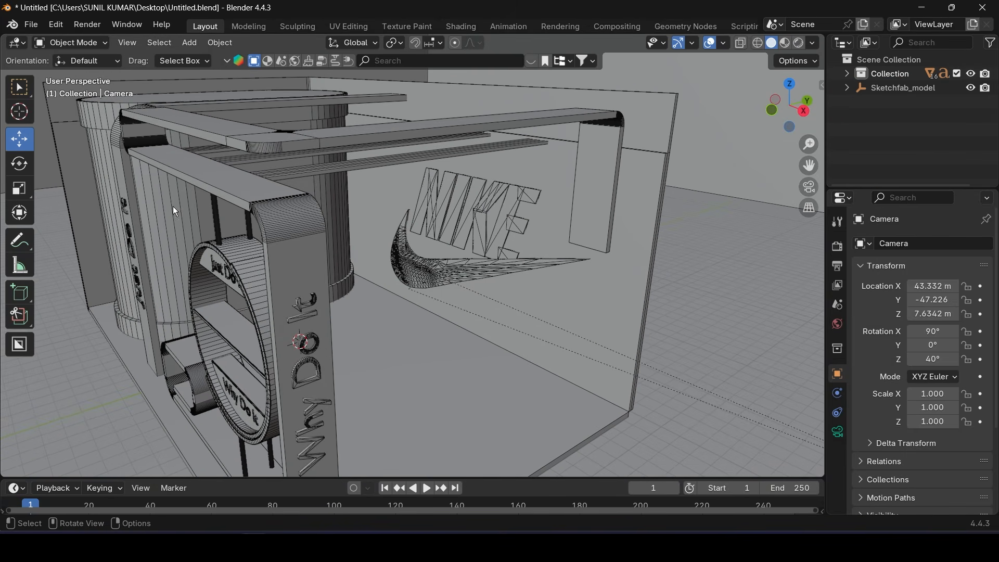
click(34, 25)
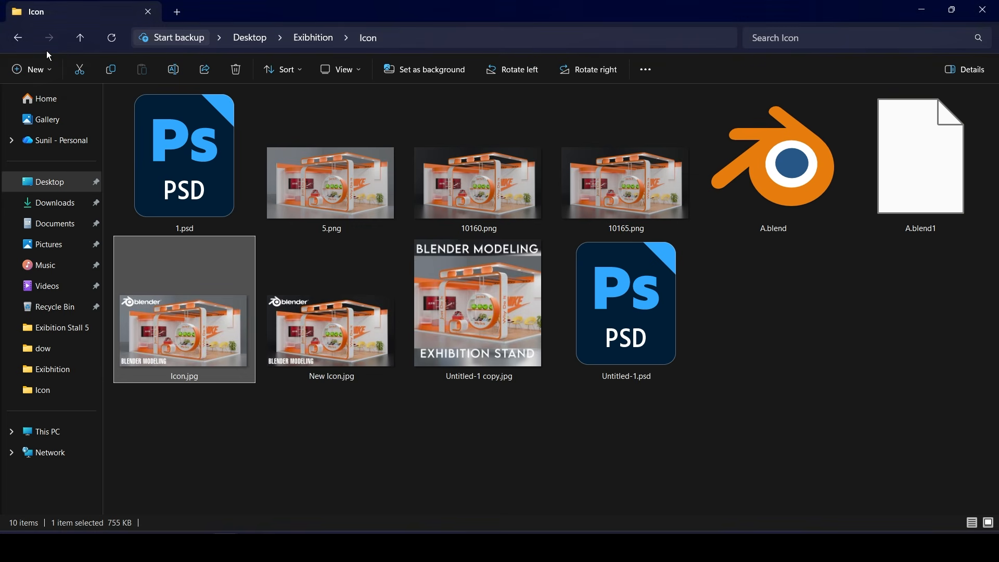
click(18, 37)
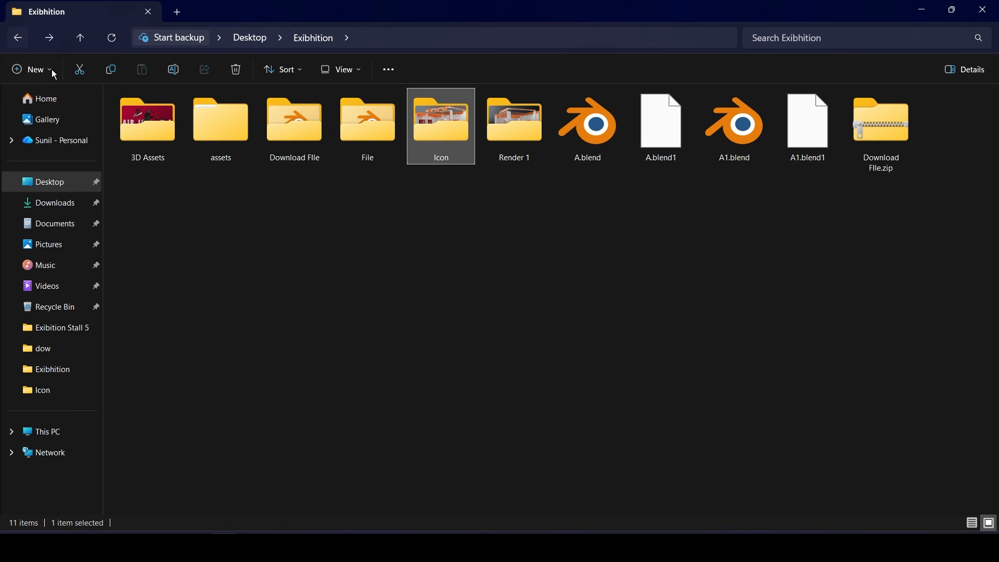
double_click(164, 123)
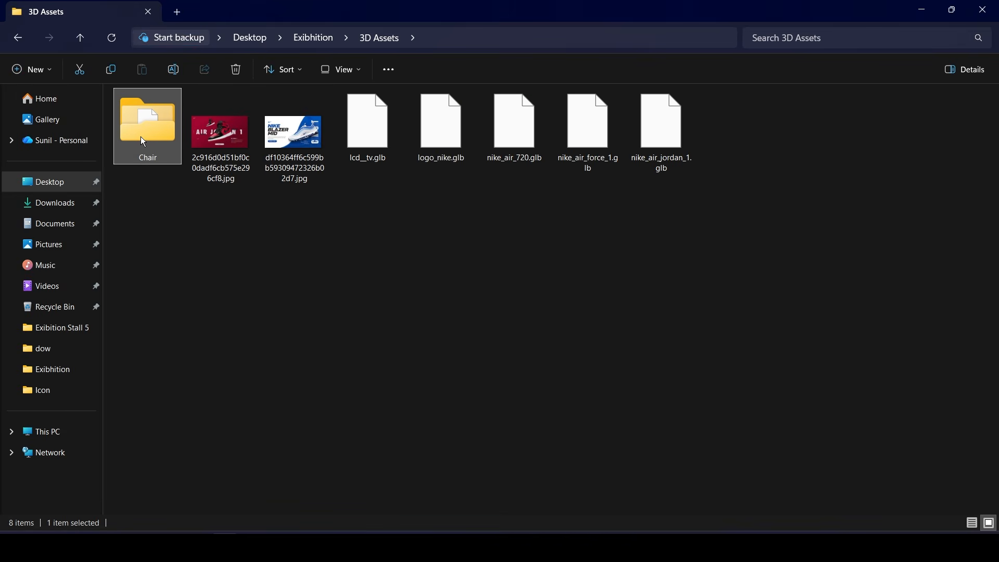
click(357, 134)
click(449, 137)
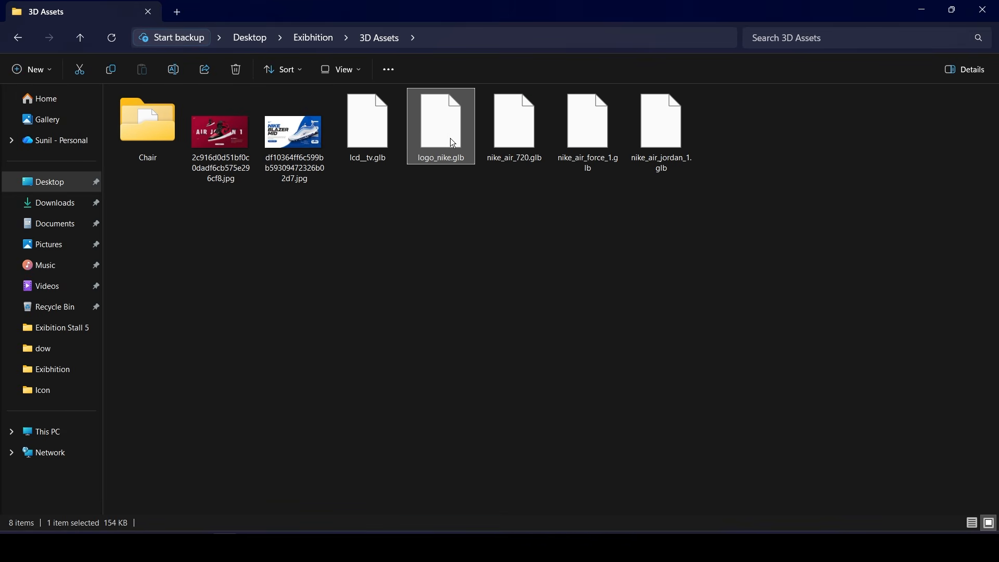
click(523, 131)
click(580, 133)
click(659, 143)
Examine the chair model files in the Chair subfolder
double_click(132, 148)
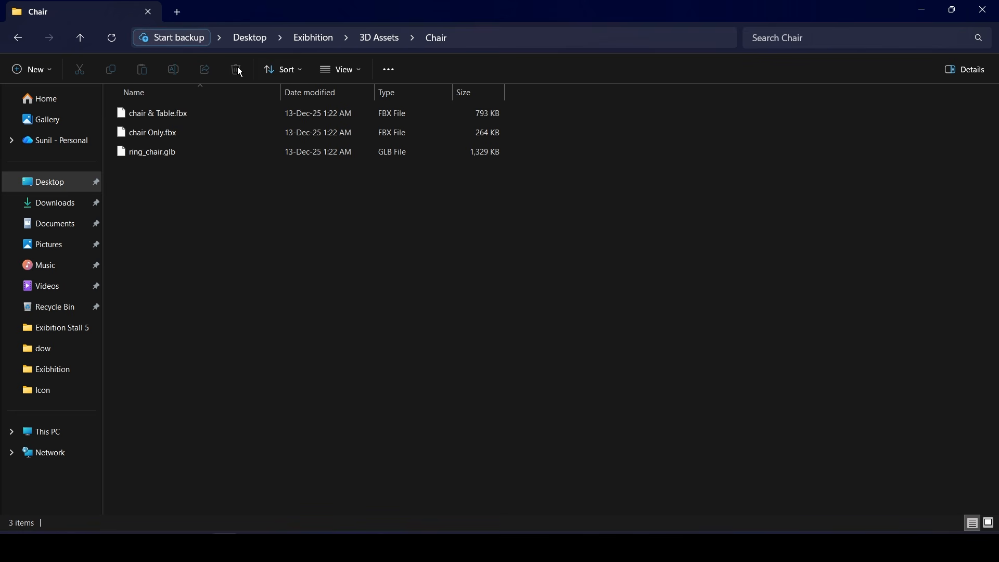
click(160, 118)
click(167, 135)
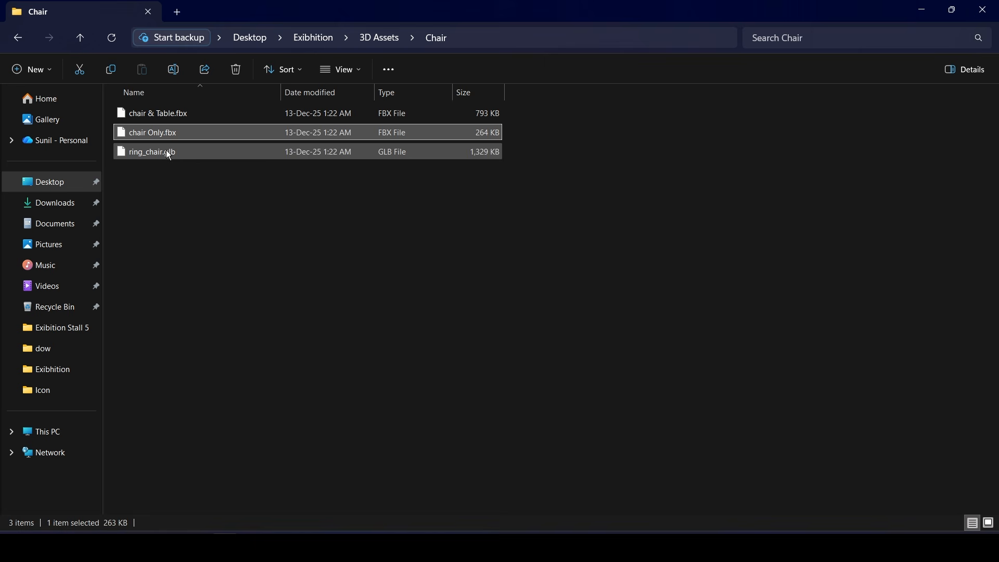
click(169, 154)
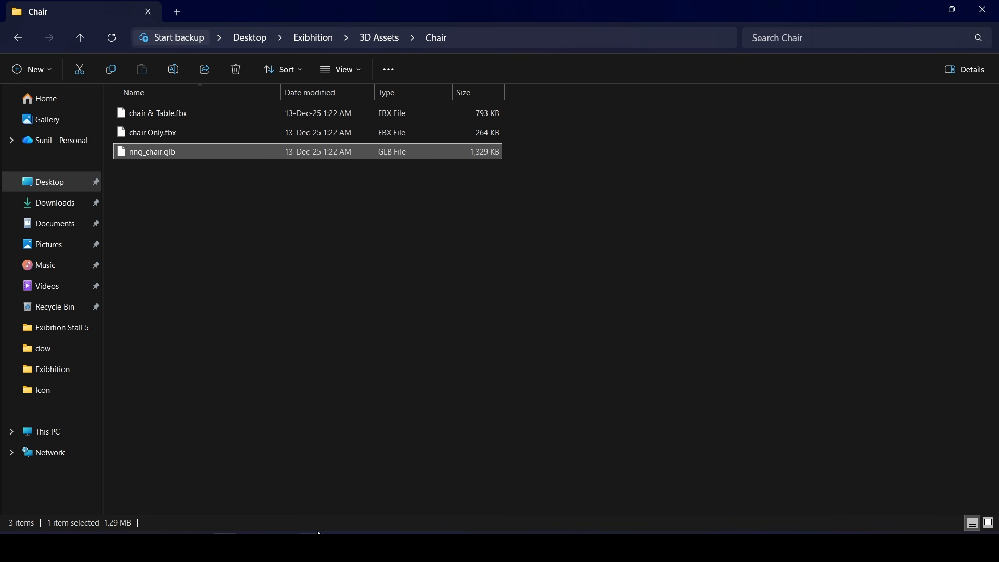
Switch back to Blender and import the FBX model "chair & Table.fbx" from the 3D Assets Chair folder
click(250, 546)
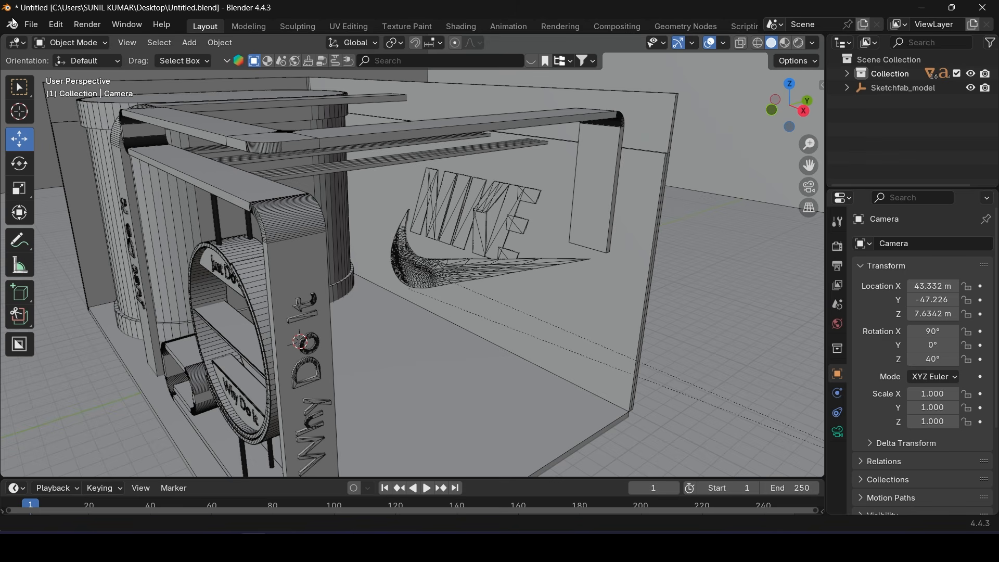
click(32, 25)
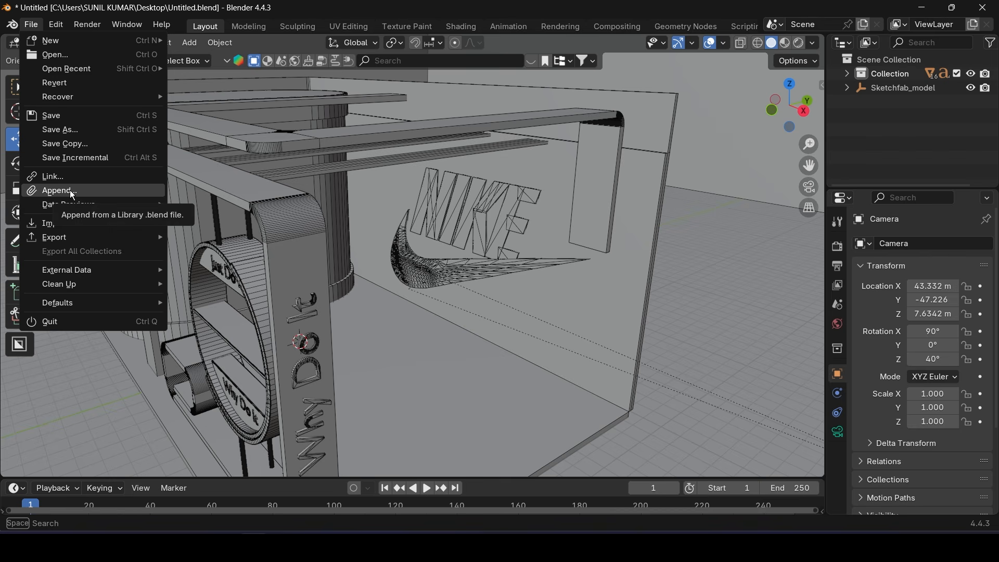
mouse_move(66, 223)
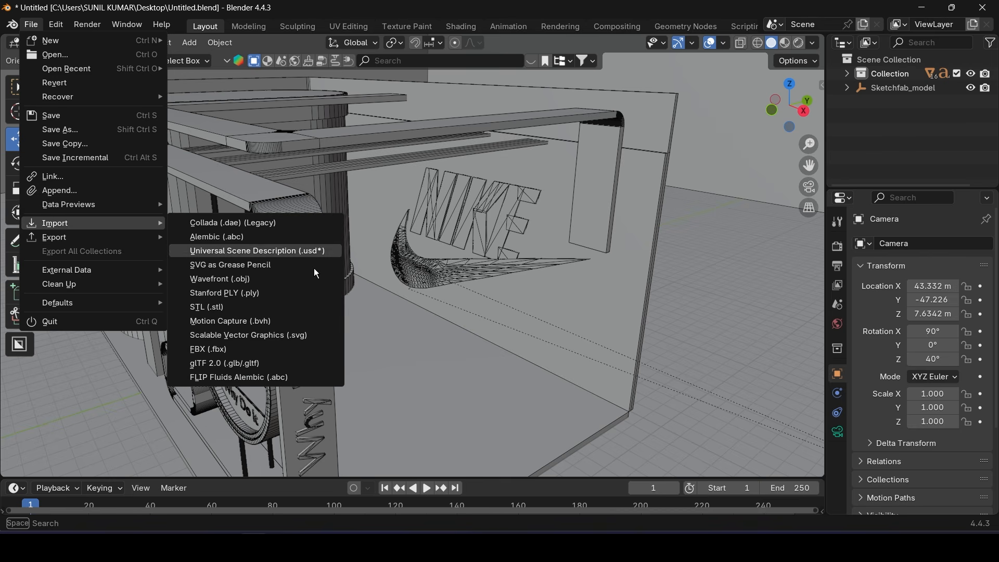
click(270, 348)
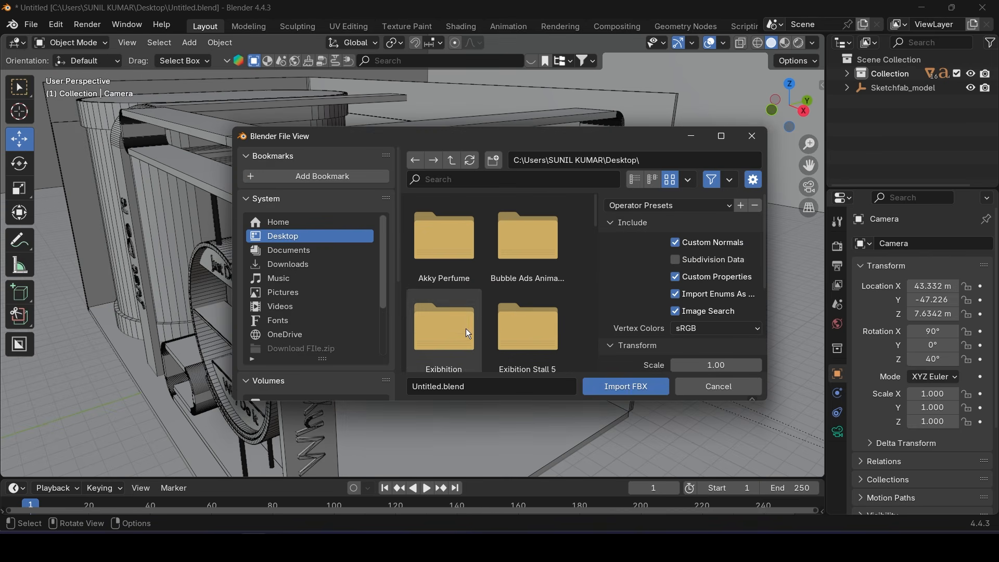
double_click(466, 328)
double_click(449, 239)
double_click(451, 239)
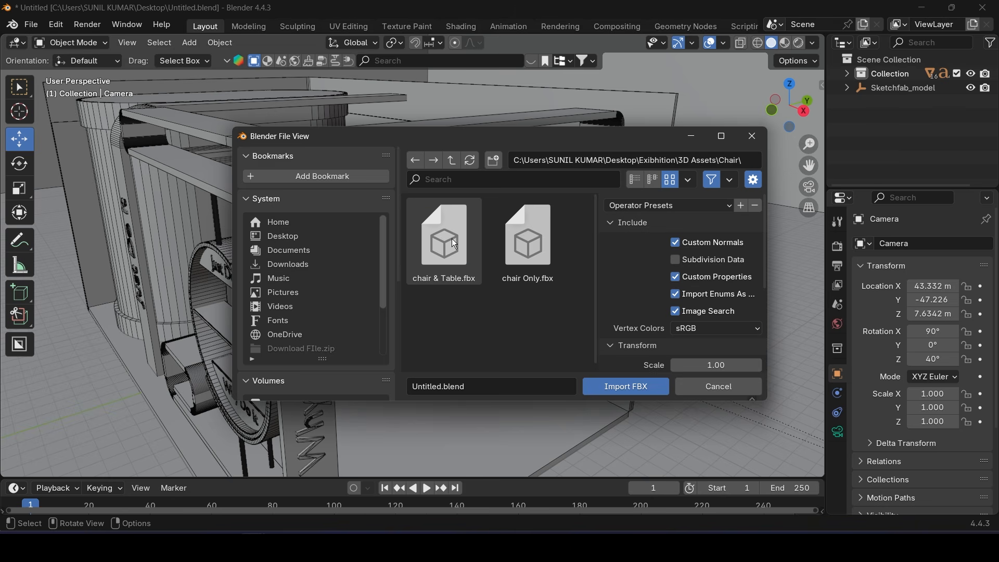
click(456, 241)
double_click(454, 238)
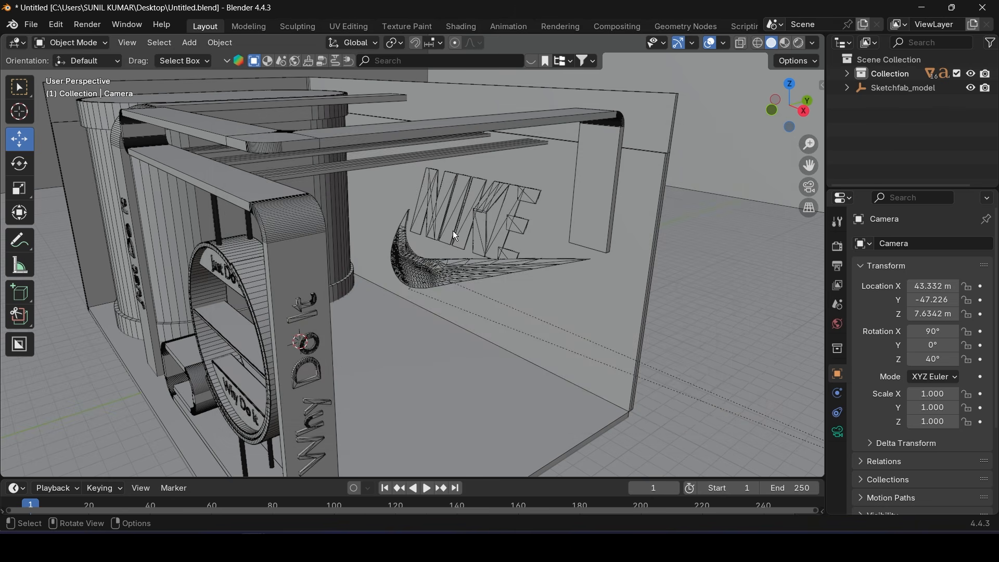
Resize the imported table and chairs and move them about 7.37 m along Y onto the booth floor
drag(332, 355, 441, 439)
key(s)
click(525, 384)
middle_drag(523, 379, 537, 350)
middle_drag(593, 335, 523, 341)
drag(394, 343, 499, 331)
Expand the scene collection and delete the CINEMA_4D camera that came with the imported model
click(847, 74)
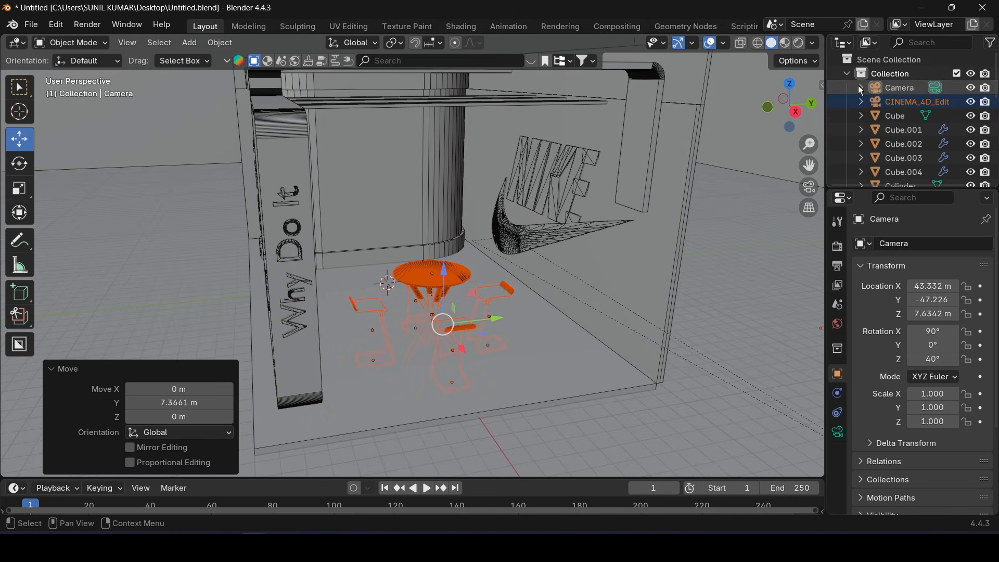
click(893, 102)
click(897, 88)
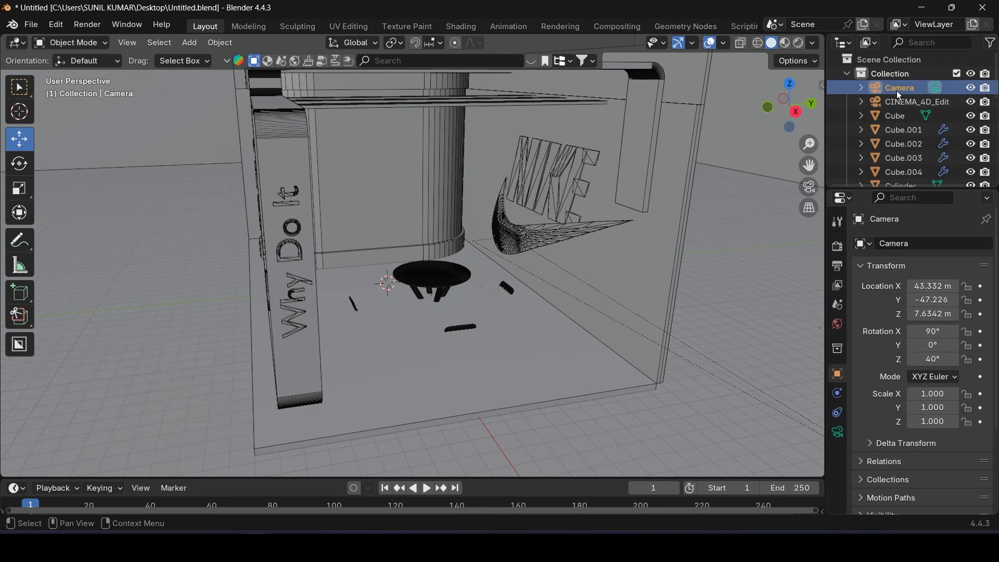
click(897, 102)
key(Delete)
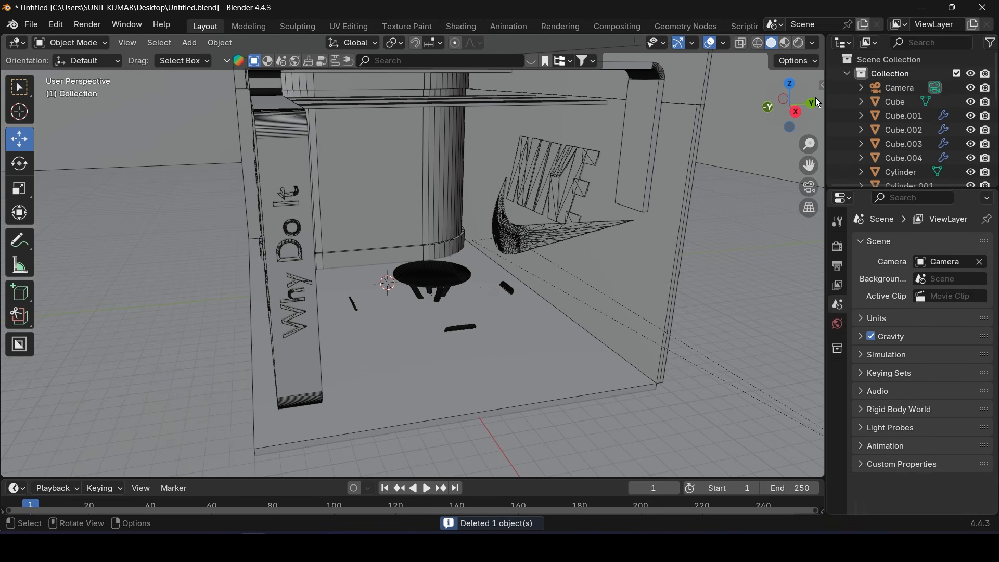
Move the TABLE__CHAIR set to about Y 0.76 m and Z 2.66 m and scale it by 0.592
scroll(897, 136, down, 8)
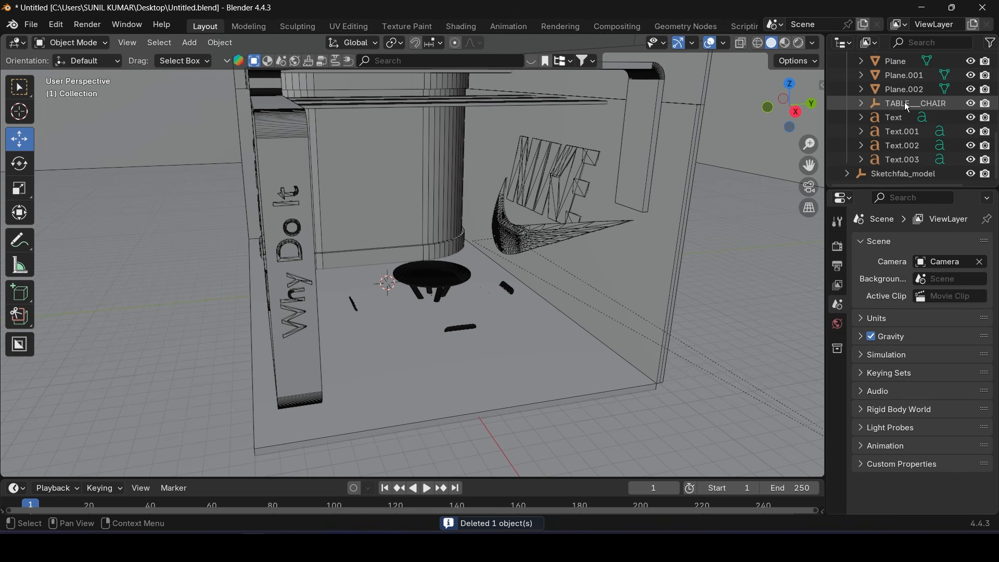
click(908, 105)
drag(443, 279, 442, 210)
drag(455, 283, 493, 321)
middle_drag(490, 316, 472, 295)
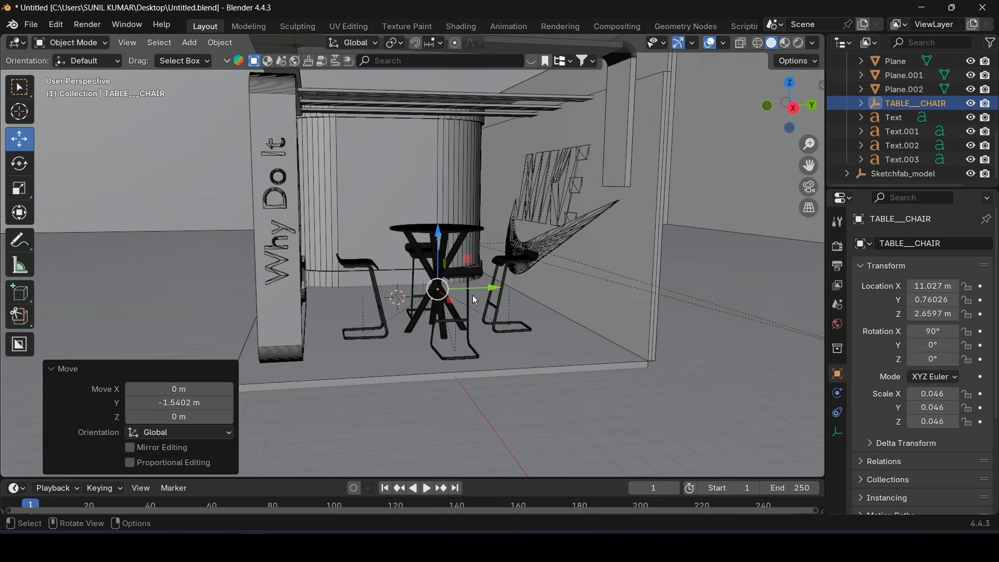
key(s)
click(480, 270)
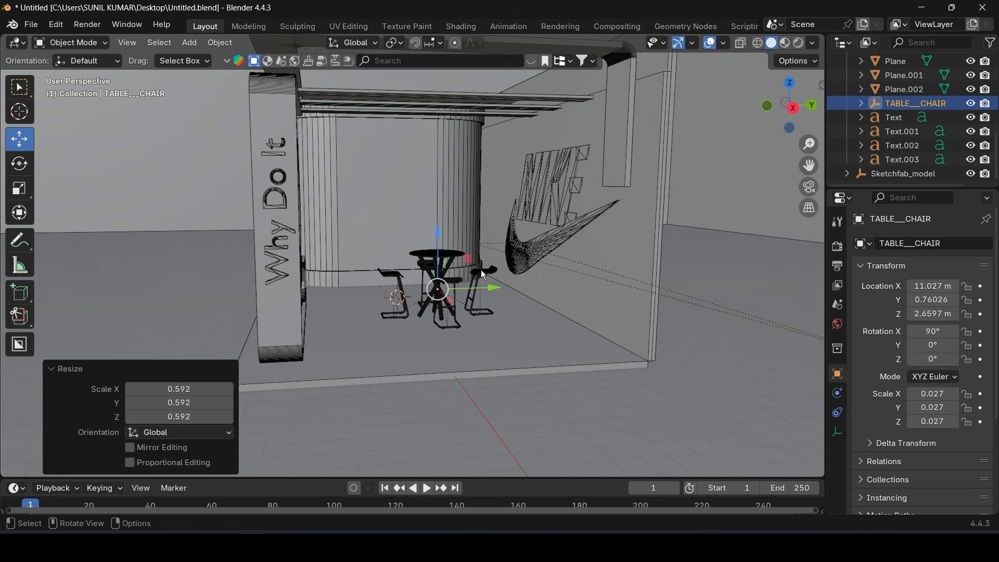
Lower the TABLE__CHAIR set about 0.98 m along Z toward the booth floor and save the file
scroll(461, 294, up, 5)
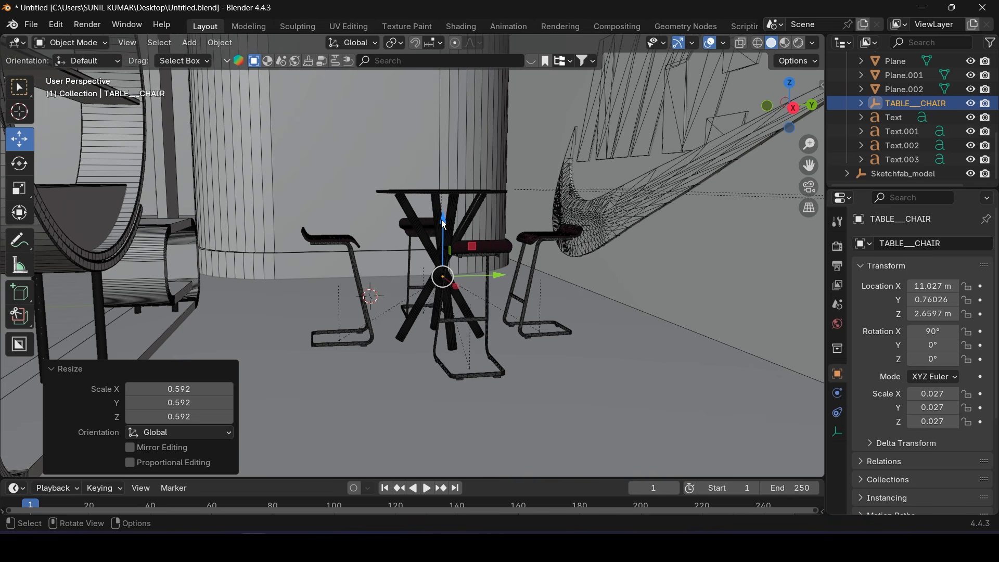
drag(443, 224, 461, 263)
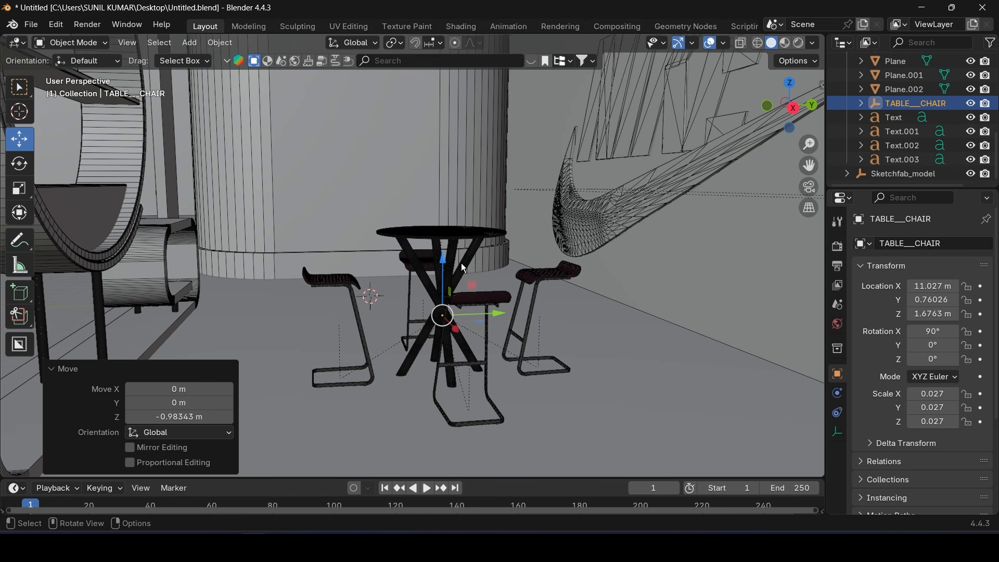
key(ctrl+s)
scroll(457, 261, down, 5)
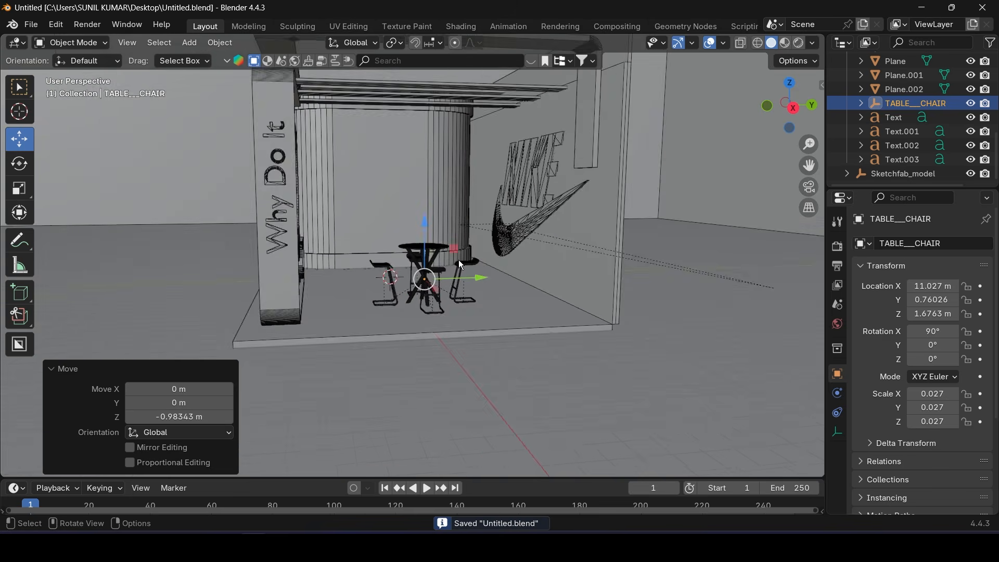
Import the glTF model "ring_chair.glb" from the 3D Assets Chair folder
middle_drag(458, 260, 484, 297)
scroll(503, 280, up, 1)
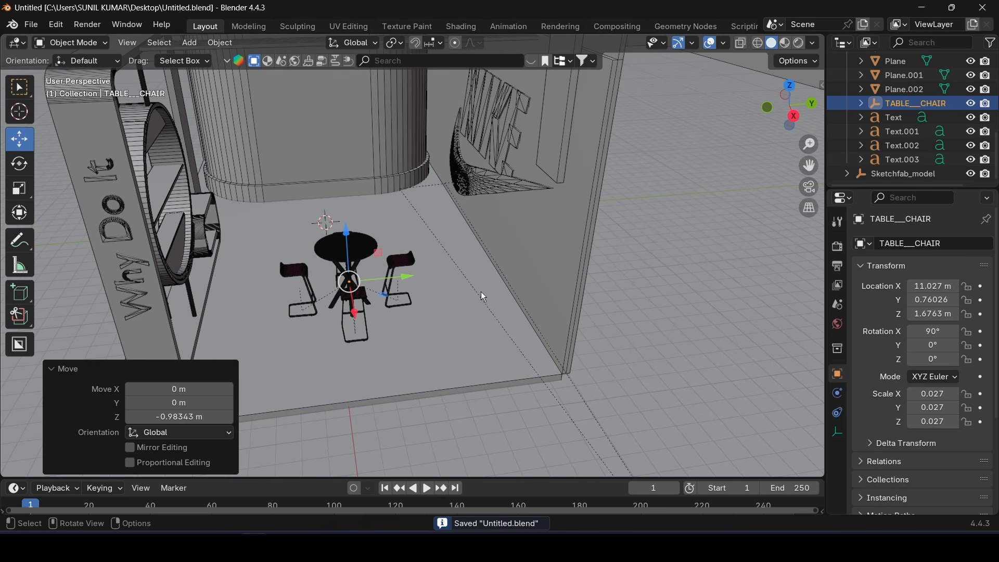
click(32, 25)
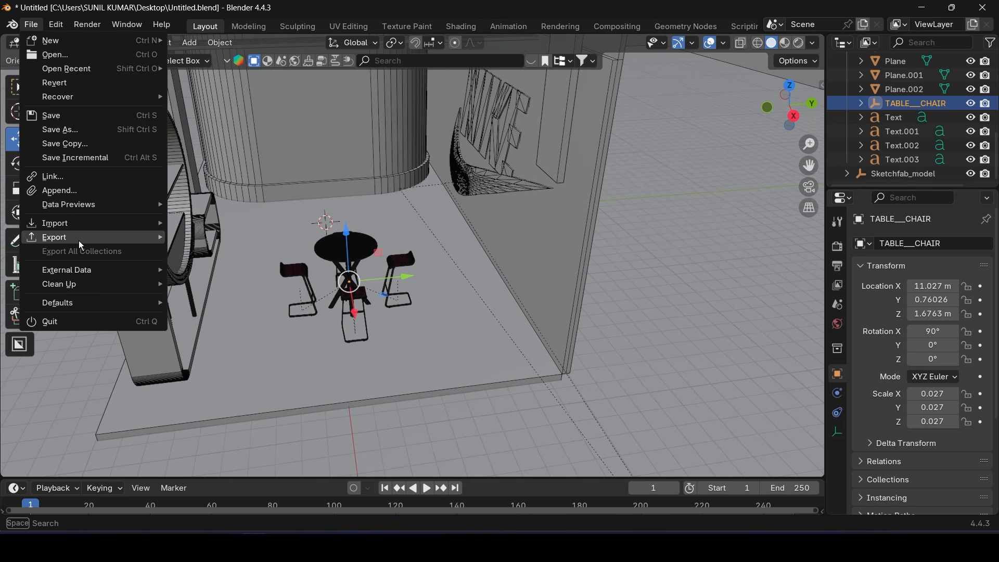
mouse_move(72, 230)
click(260, 364)
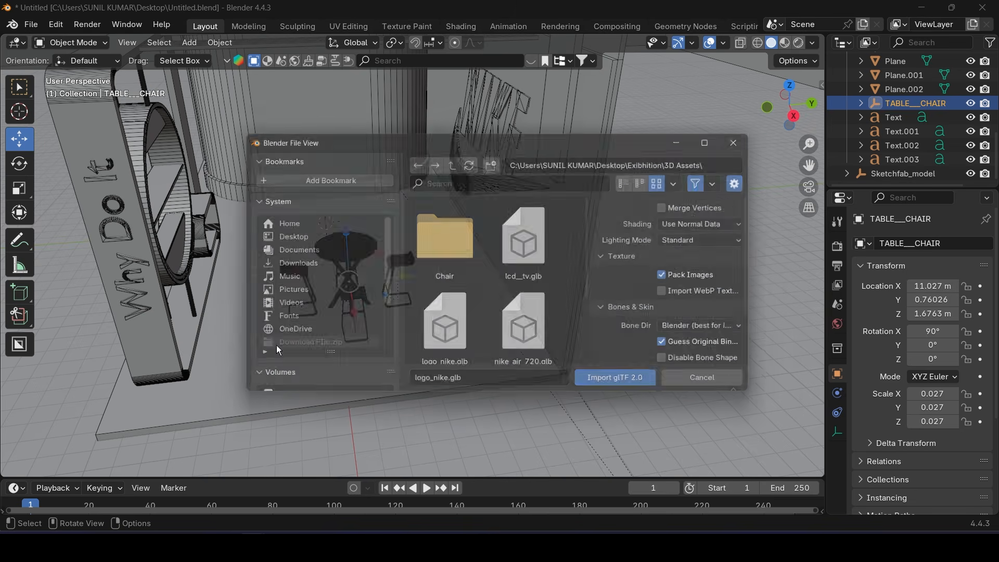
double_click(446, 246)
double_click(452, 244)
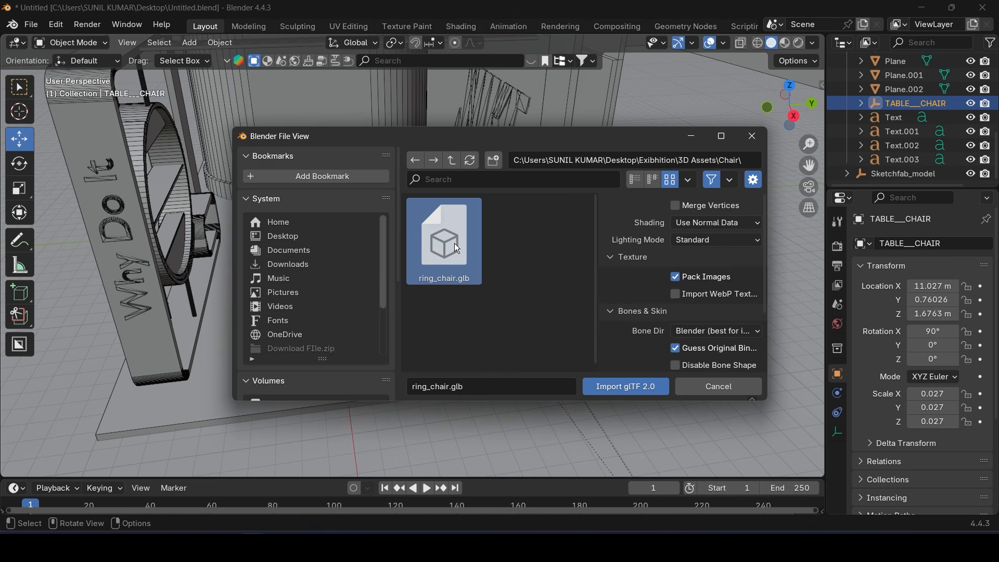
Scale the imported ring chair by 2.707 and move it along Y to about 6.7 m, beside the Nike logo wall
drag(371, 218, 482, 213)
middle_drag(482, 214, 595, 206)
scroll(543, 239, up, 3)
shift+middle_drag(544, 240, 458, 246)
key(s)
click(542, 196)
middle_drag(474, 212, 412, 240)
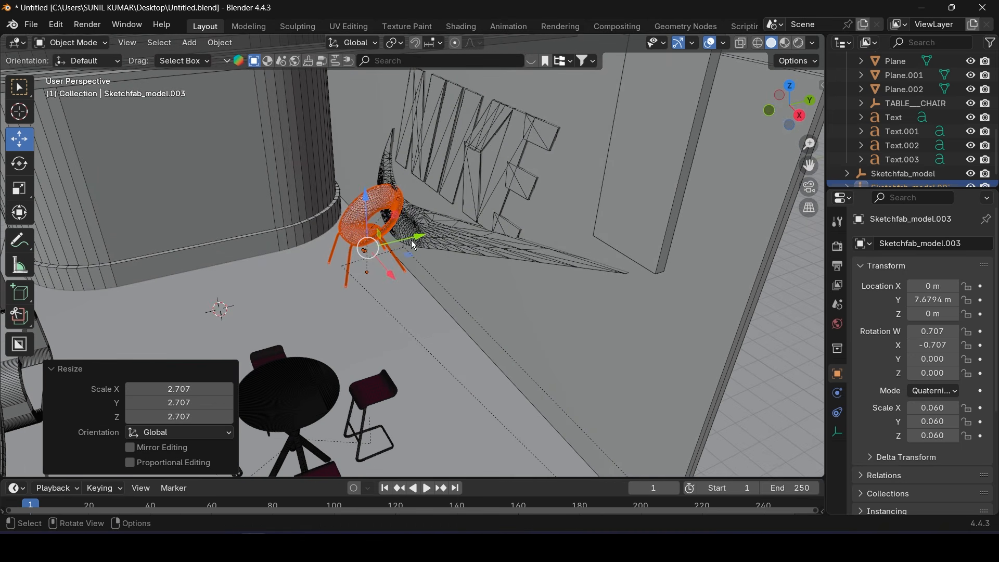
drag(415, 244, 379, 268)
mouse_move(379, 267)
middle_down()
mouse_move(383, 276)
mouse_move(396, 268)
middle_up()
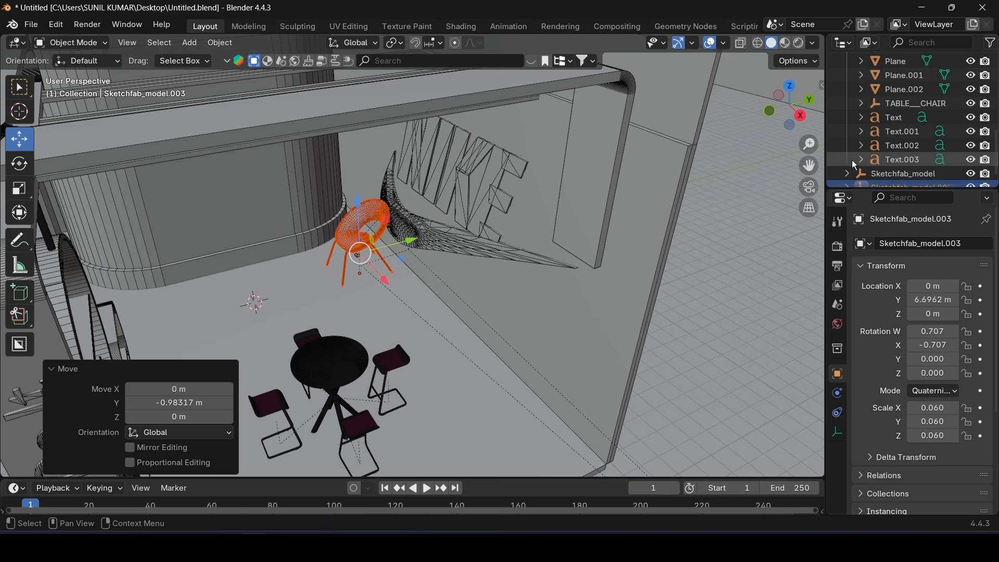
Enlarge the outliner, collapse the main Collection and select the ring chair's whole hierarchy
drag(866, 187, 882, 245)
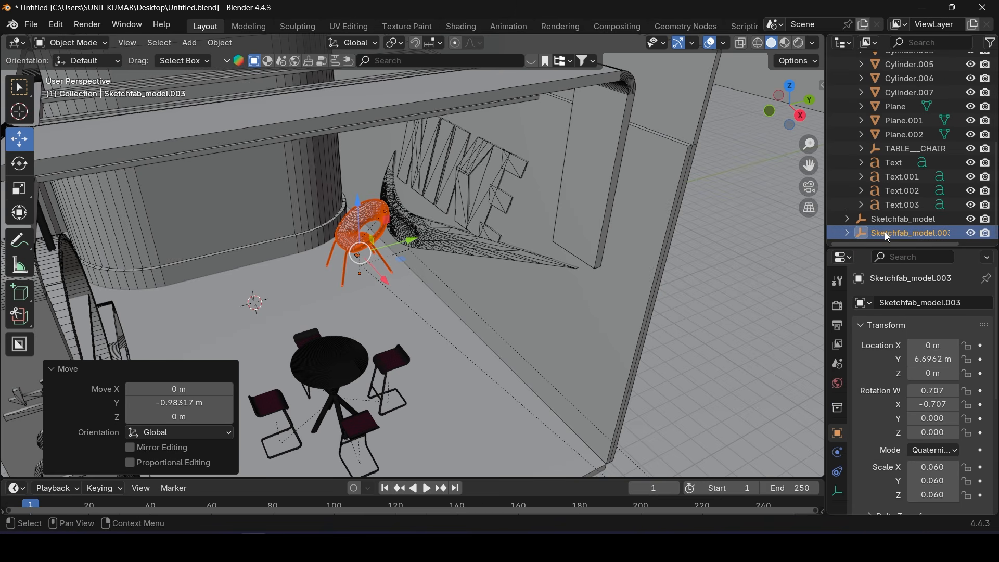
right_click(885, 232)
scroll(908, 130, up, 8)
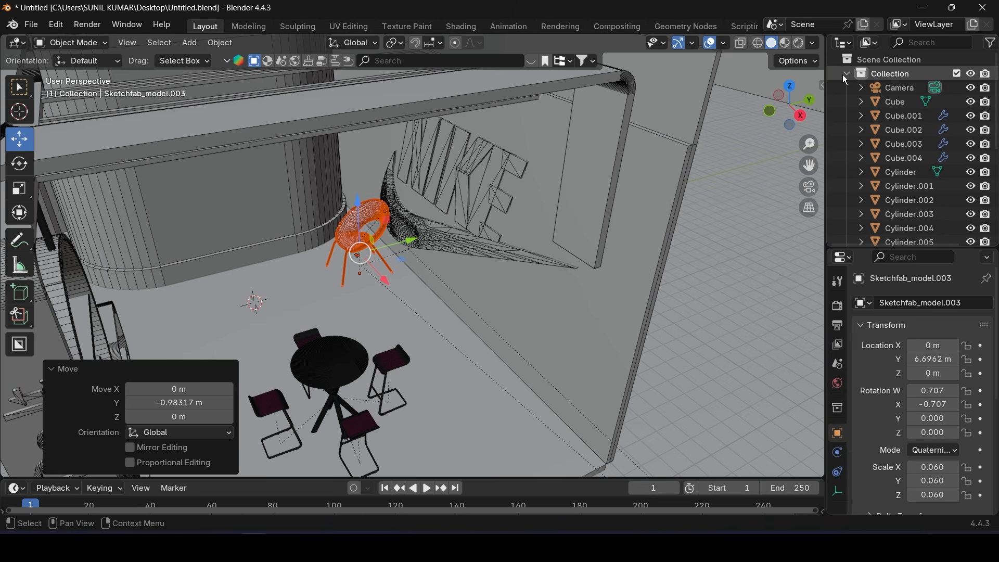
click(846, 75)
right_click(908, 102)
click(837, 183)
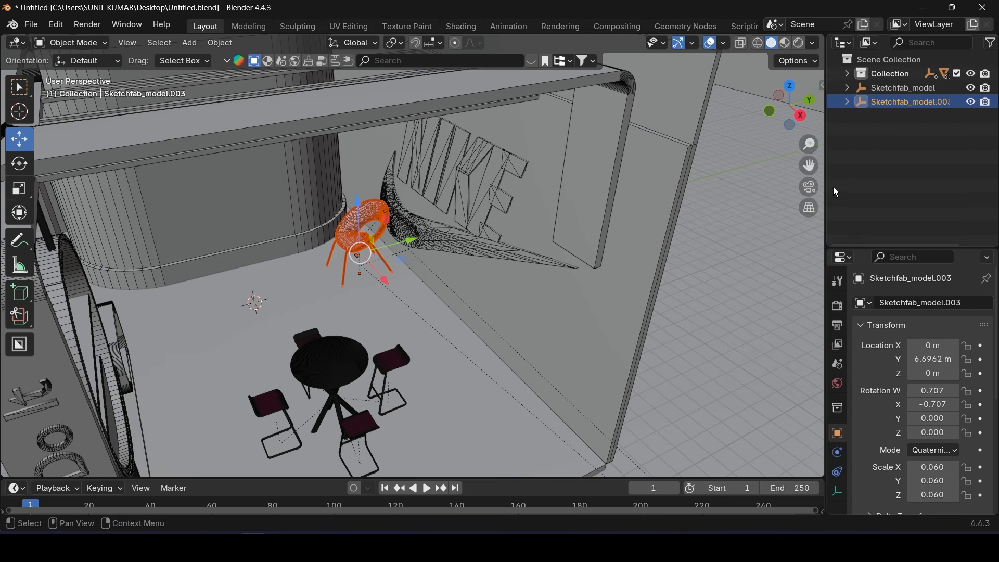
Shift the ring chair about -0.34 m along Y, duplicate it and move the copy about 5.58 m along X
drag(408, 237, 402, 240)
key(shift+d)
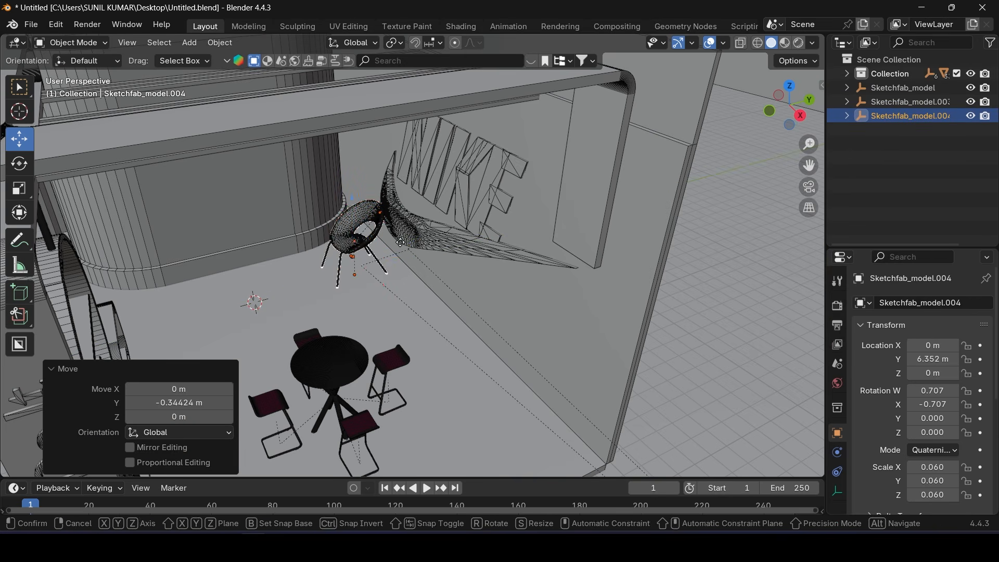
right_click(402, 240)
drag(379, 283, 424, 330)
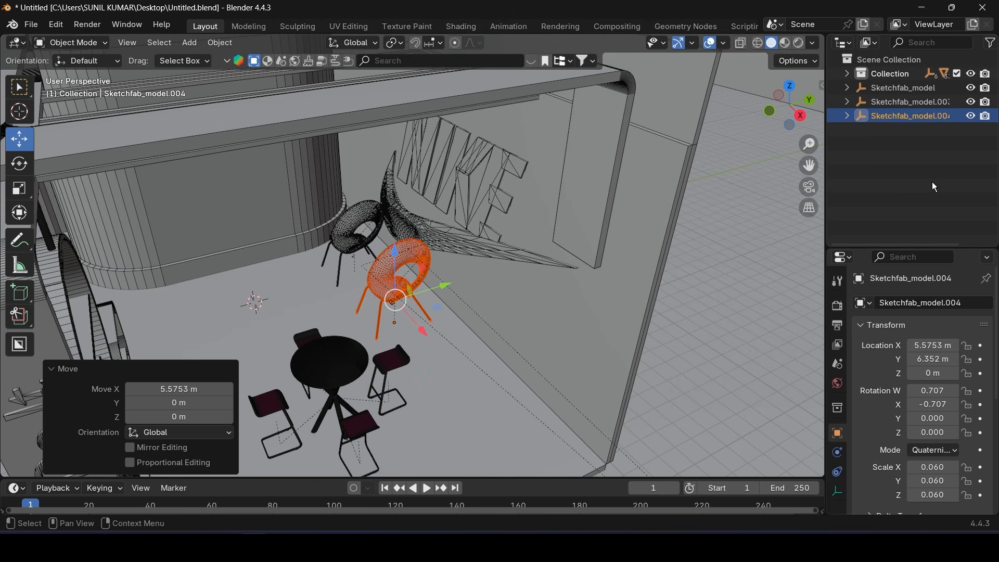
Select both ring chairs with their hierarchies, duplicate them and move the copies about 9.48 m along X
click(907, 102)
right_click(904, 103)
click(879, 131)
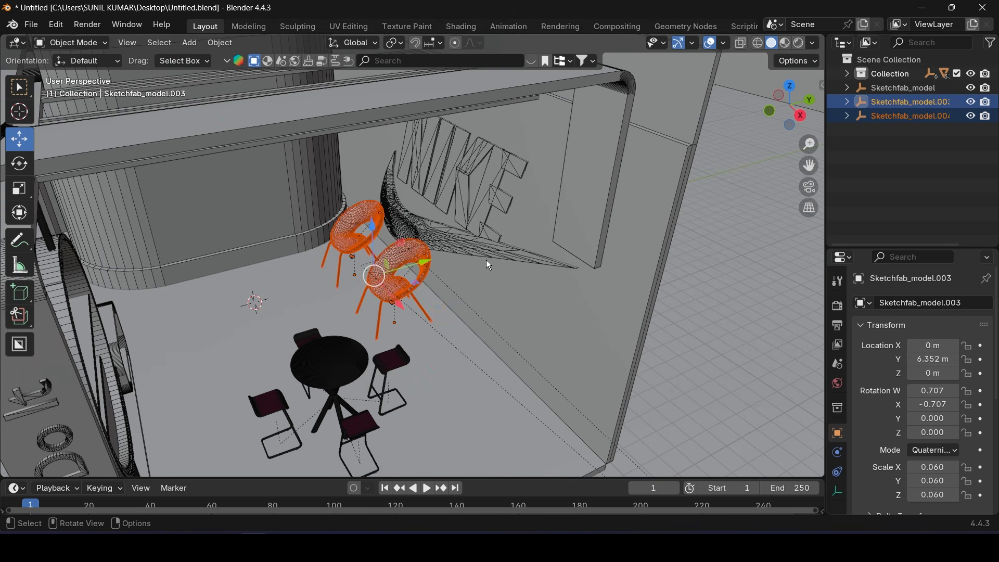
key(shift+d)
right_click(487, 262)
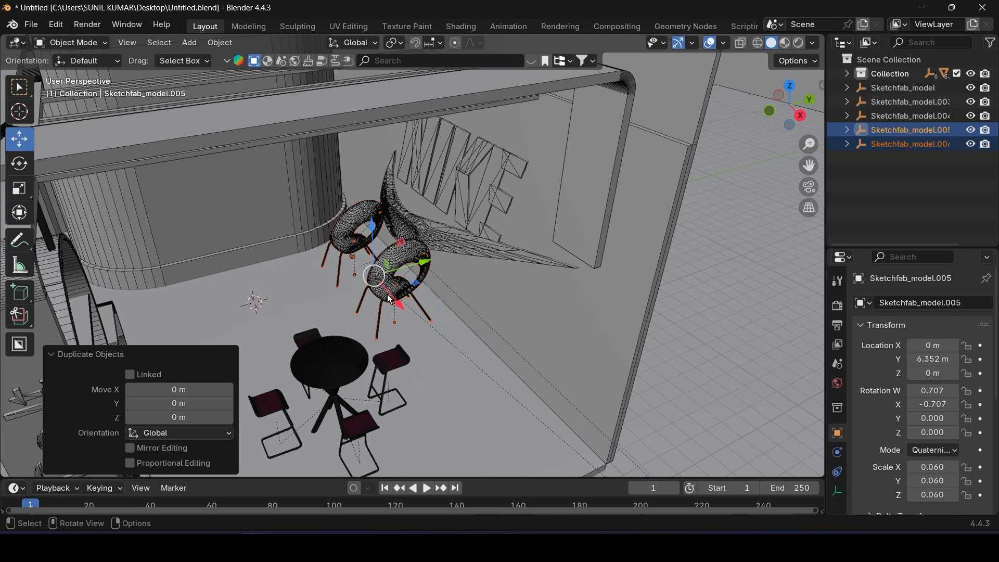
drag(391, 300, 478, 409)
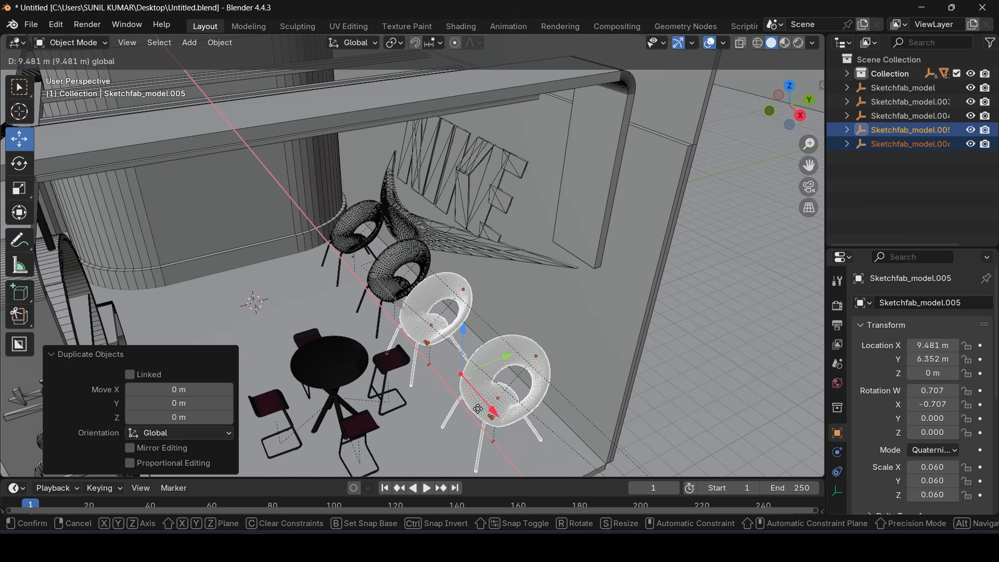
middle_drag(478, 409, 572, 283)
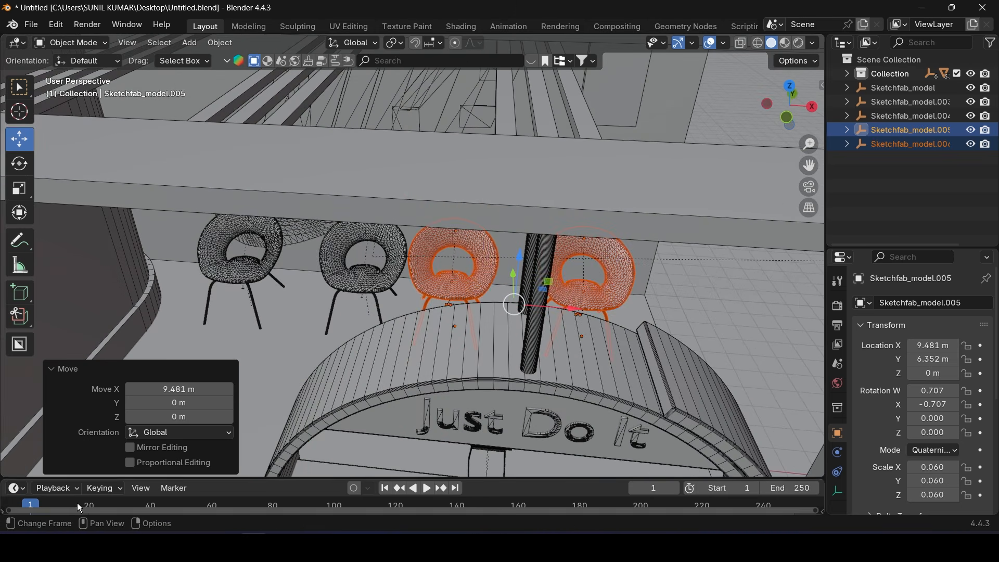
Select all four ring chairs with their hierarchies and scale them down by 0.769
middle_drag(439, 312, 721, 89)
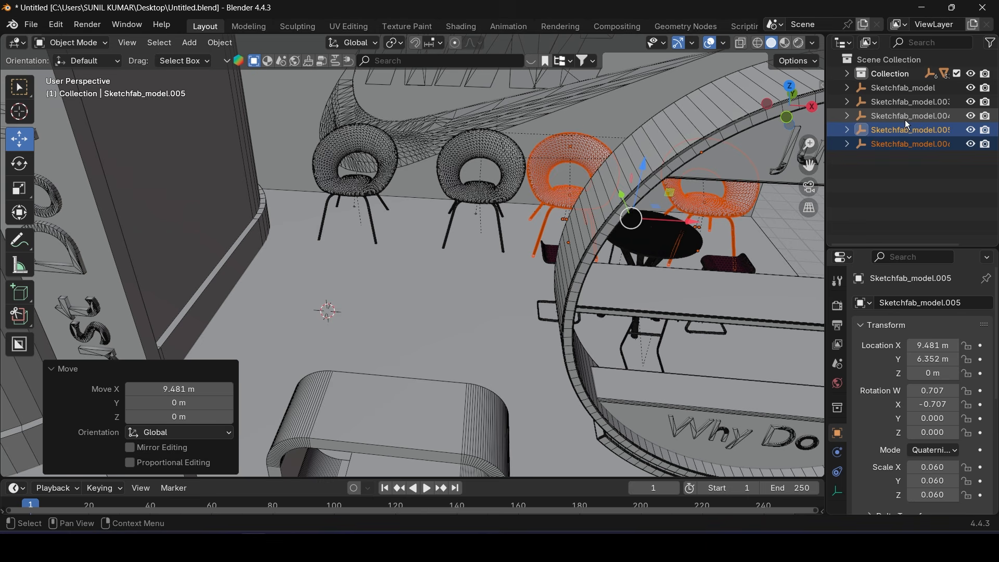
click(899, 106)
shift+click(900, 133)
shift+click(899, 143)
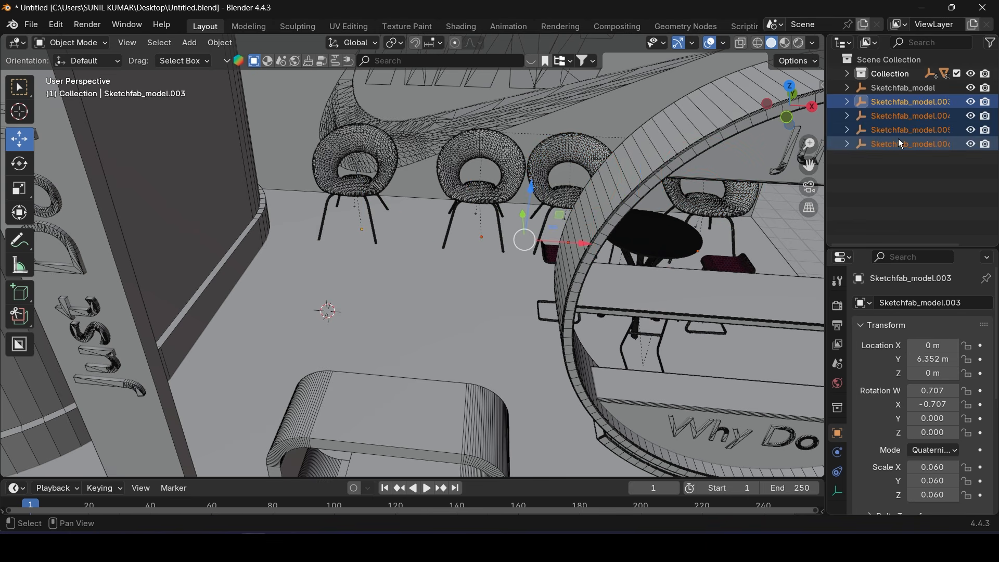
right_click(903, 118)
click(891, 129)
middle_drag(614, 151, 573, 205)
key(s)
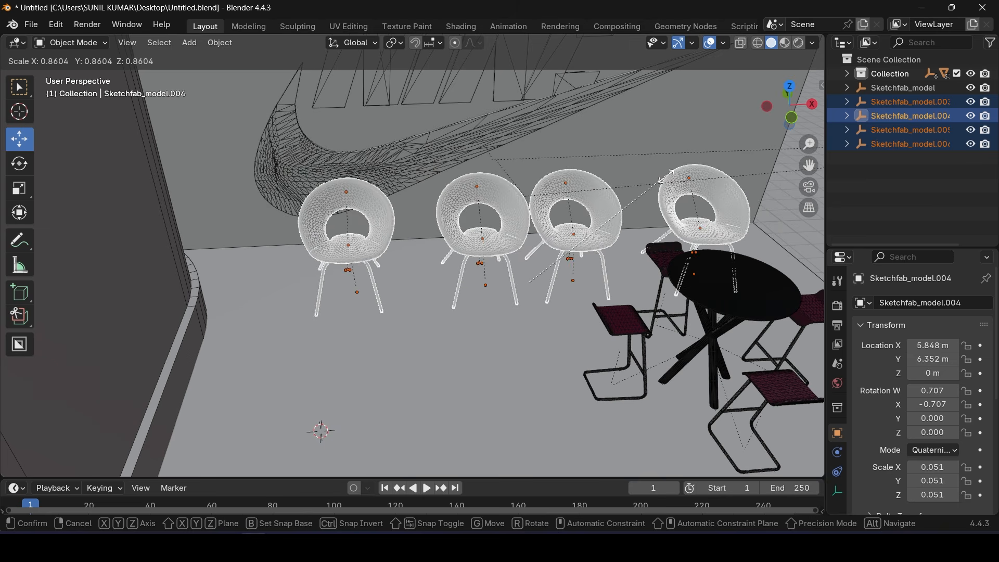
click(651, 185)
Move the first ring chair about -1.07 m along X and the second one along X to about 4.72 m
click(895, 103)
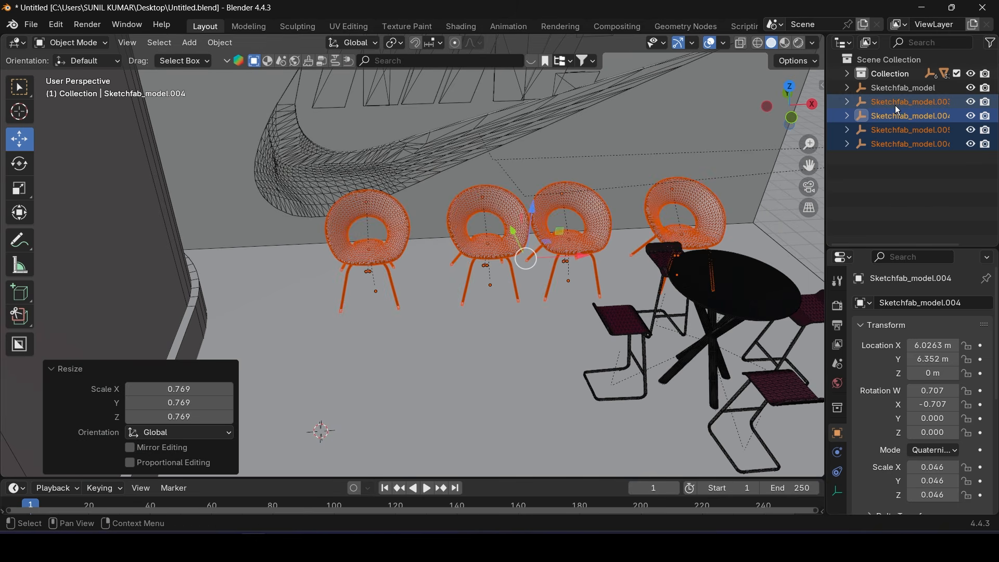
drag(430, 289, 399, 289)
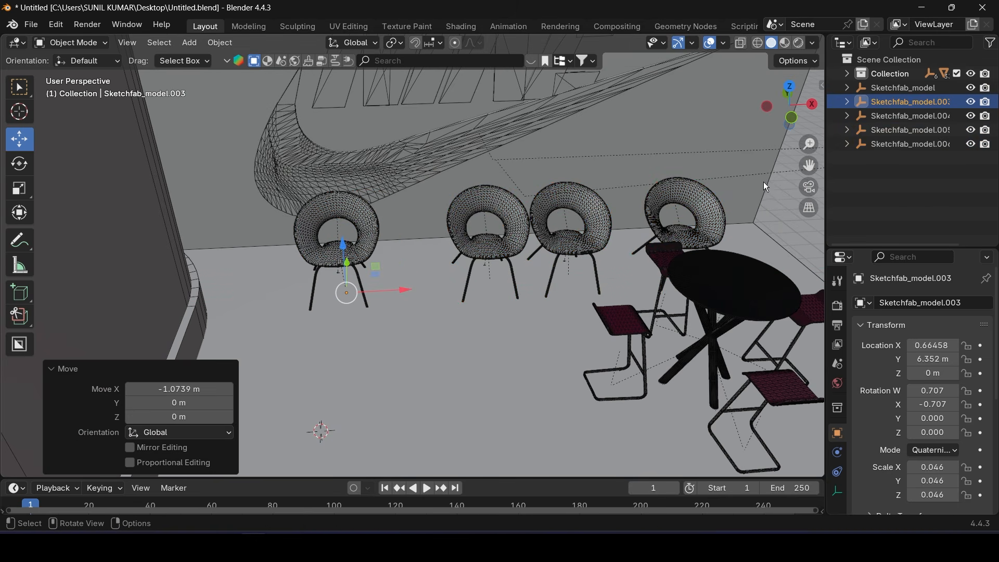
click(879, 119)
drag(533, 283, 508, 284)
Move the fourth ring chair farther out along X, shift the third about 1.83 m along X, and save the file
click(911, 130)
shift+middle_drag(707, 227, 599, 247)
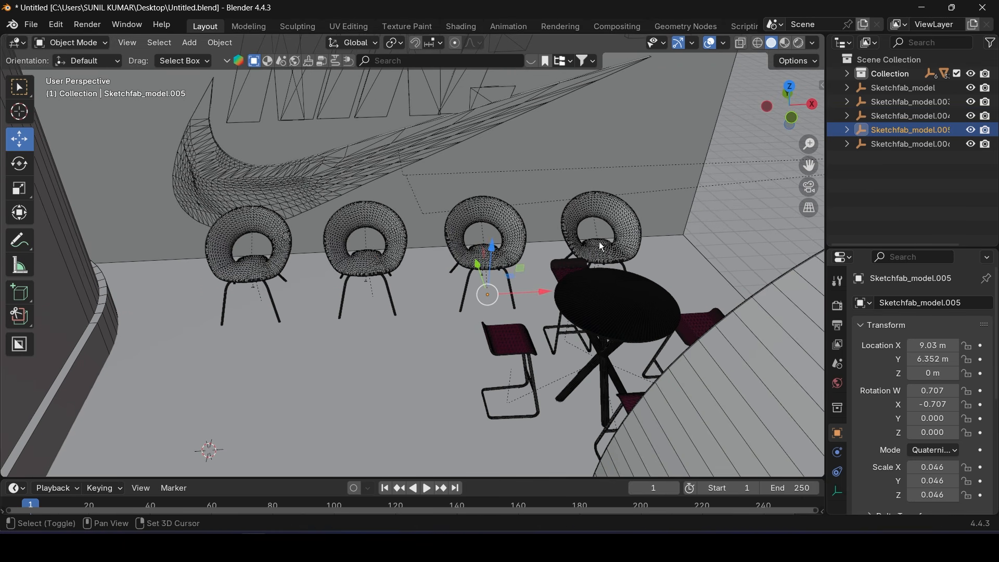
click(891, 146)
drag(669, 283, 718, 283)
click(879, 118)
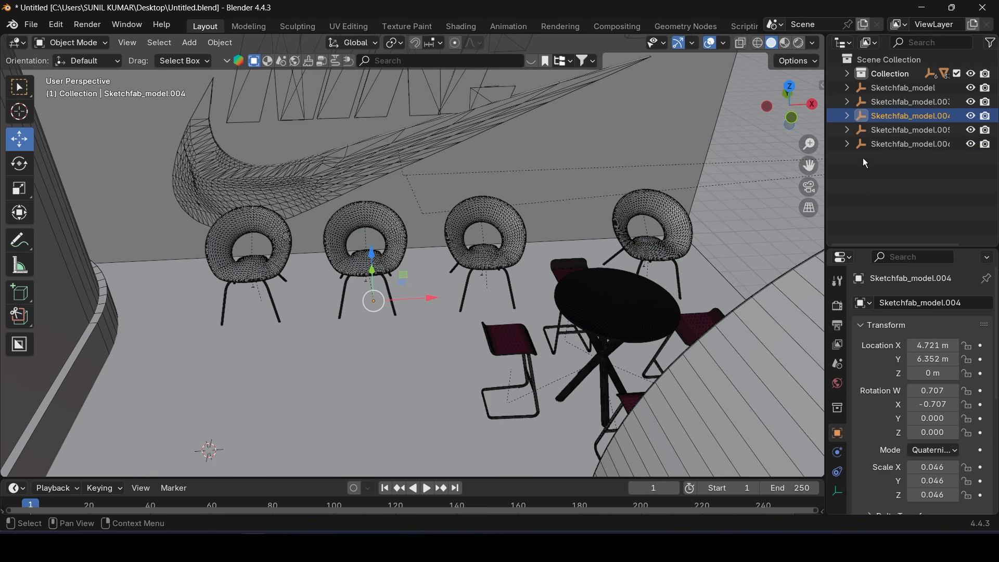
click(896, 131)
drag(544, 285, 587, 285)
middle_drag(556, 286, 633, 279)
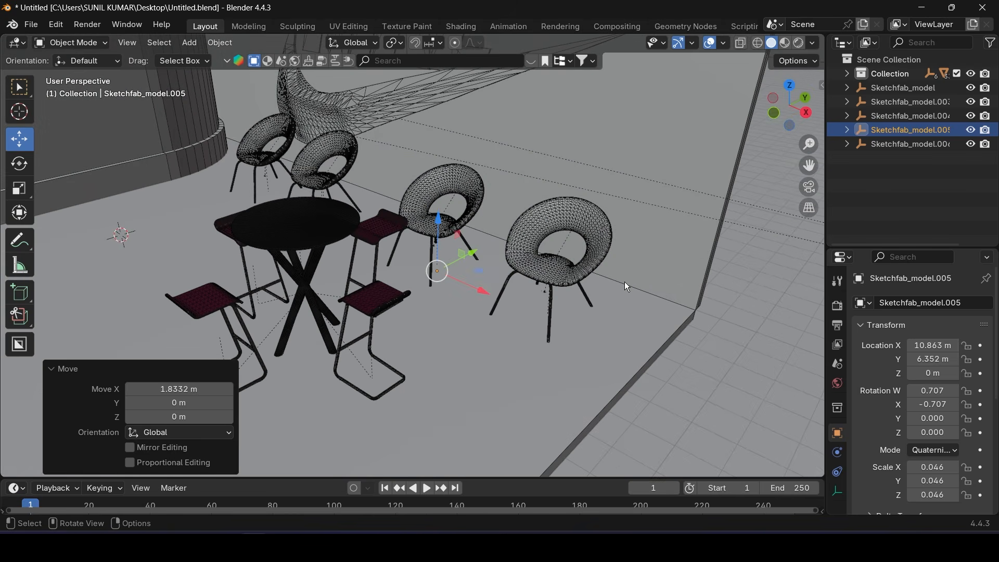
key(ctrl+s)
Search the asset library for "plants", filter out the locked assets and add the Monstera plant to the scene
click(388, 62)
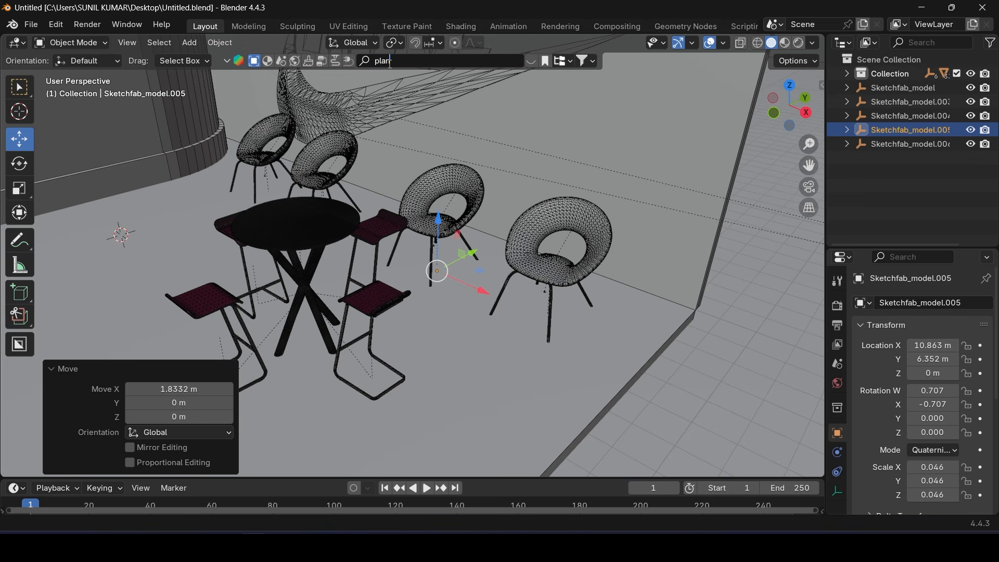
key(Return)
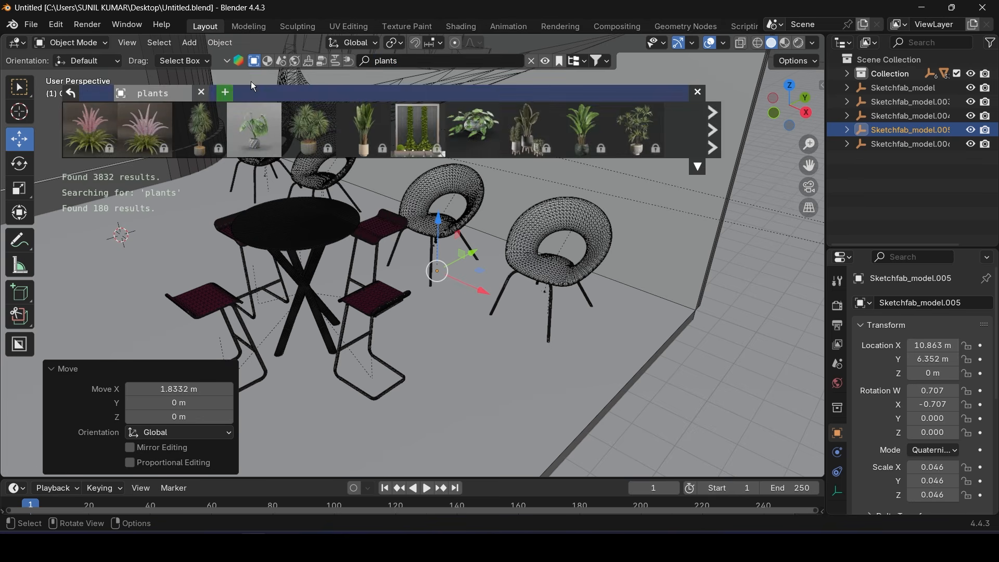
click(605, 63)
click(544, 117)
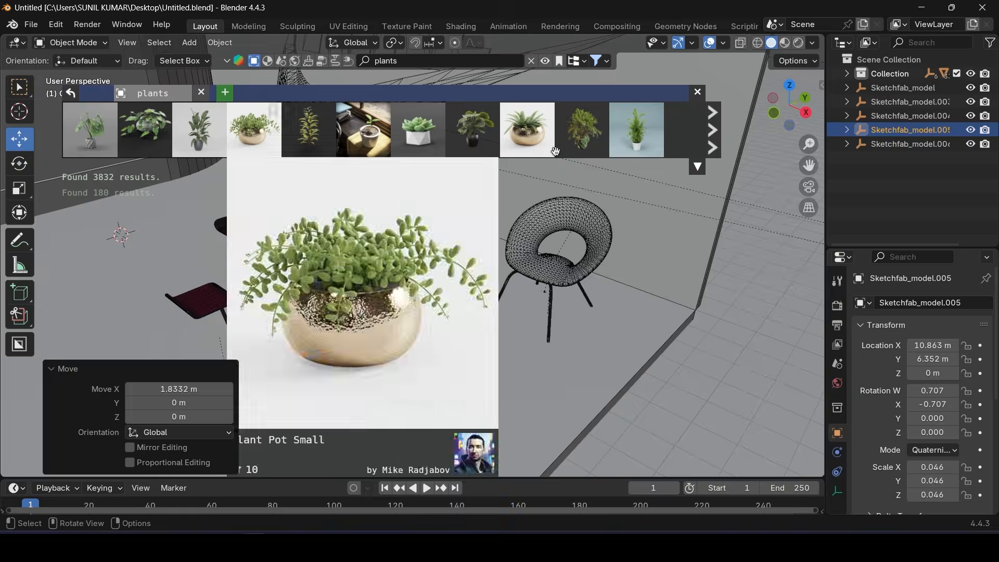
mouse_move(514, 133)
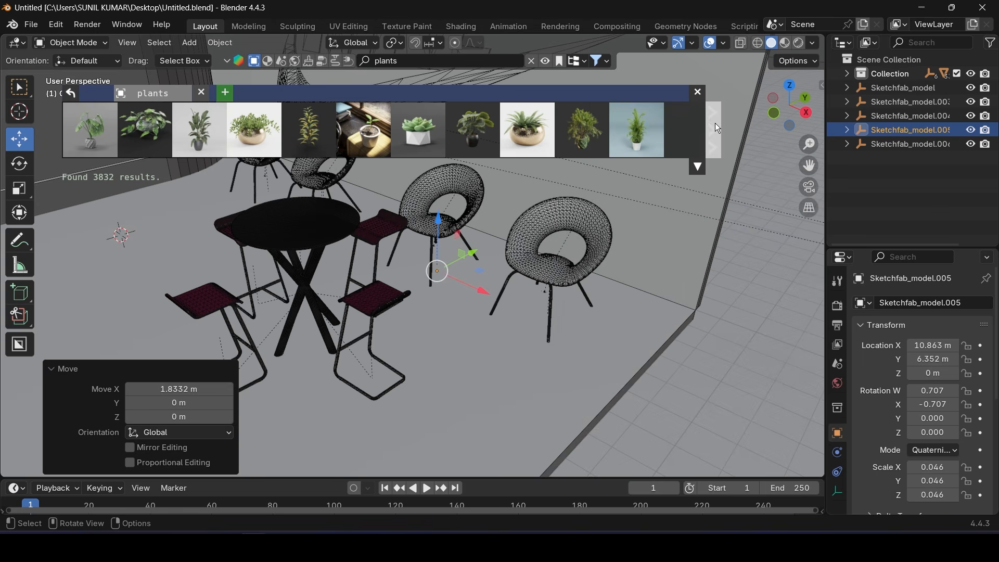
click(716, 125)
click(370, 127)
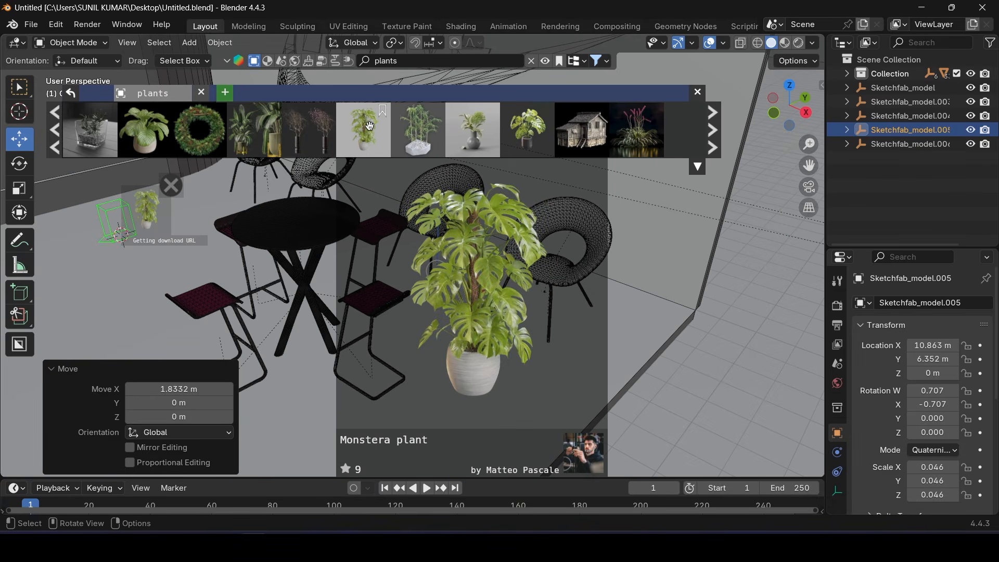
Move the Monstera plant collection out of the main Collection to the scene's top level and collapse Collection
click(847, 75)
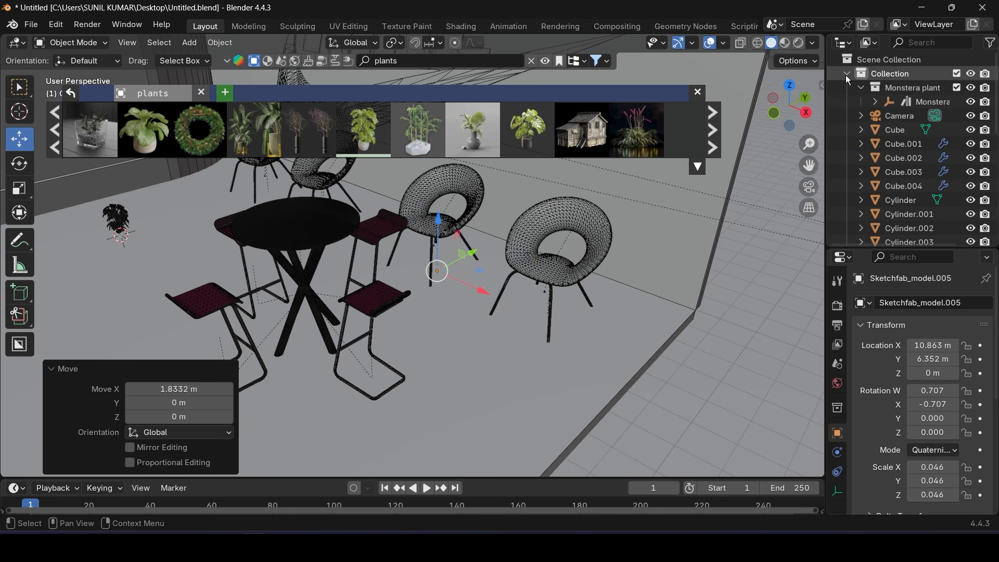
click(862, 88)
drag(898, 88, 894, 65)
click(848, 87)
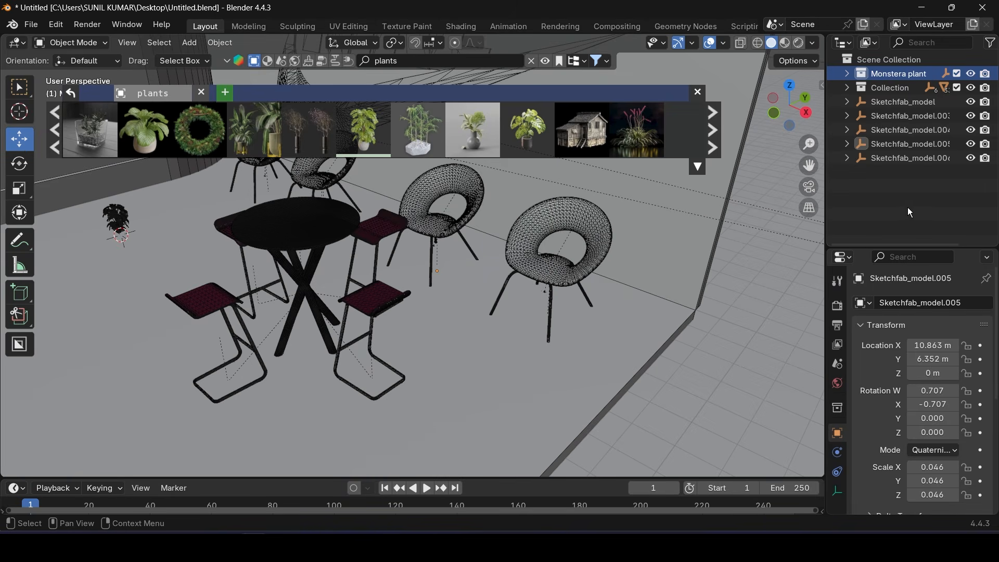
Select the Monstera plant object and move it about 6 m along Y toward the ring chairs
click(848, 74)
click(913, 89)
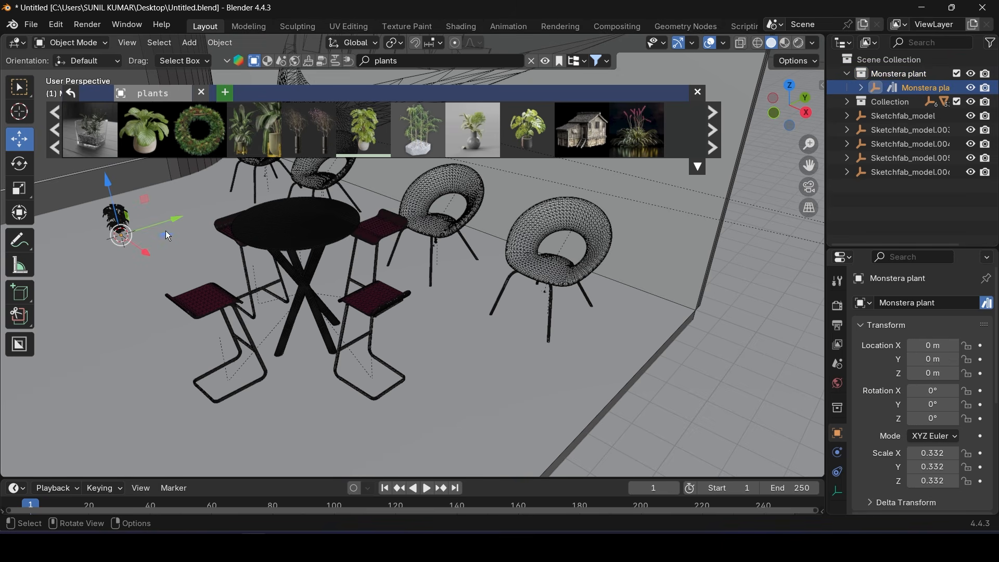
drag(197, 223, 365, 185)
middle_drag(364, 184, 470, 351)
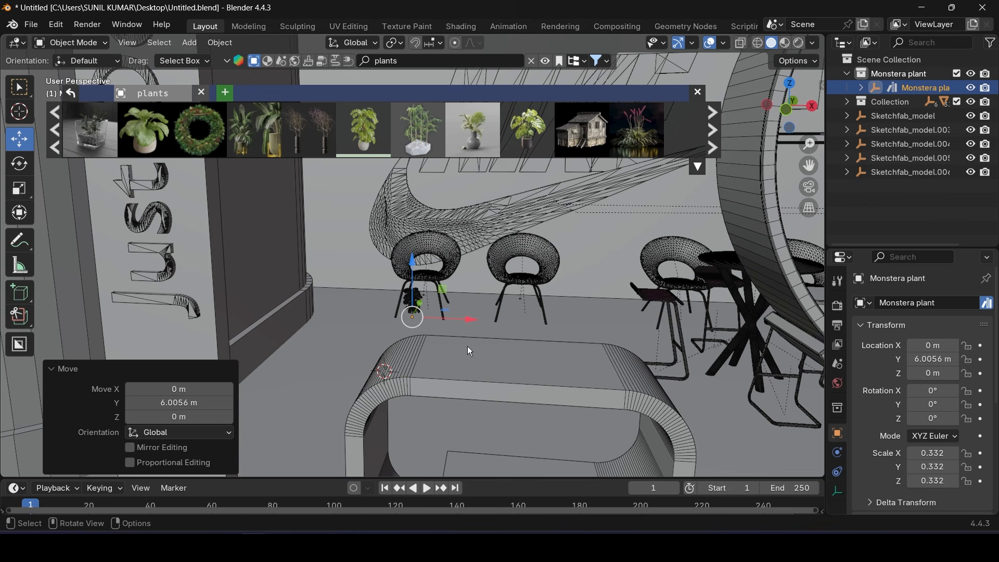
Move the Monstera plant about -2.53 m along X, beside the first ring chair, and scale it up by about 4.11
click(450, 309)
key(ctrl+z)
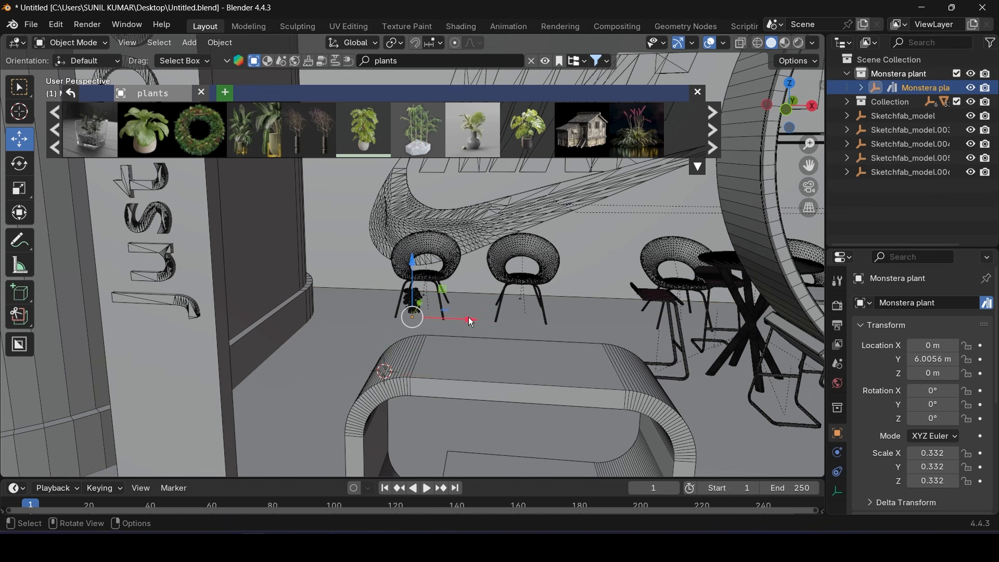
drag(472, 322, 414, 318)
key(s)
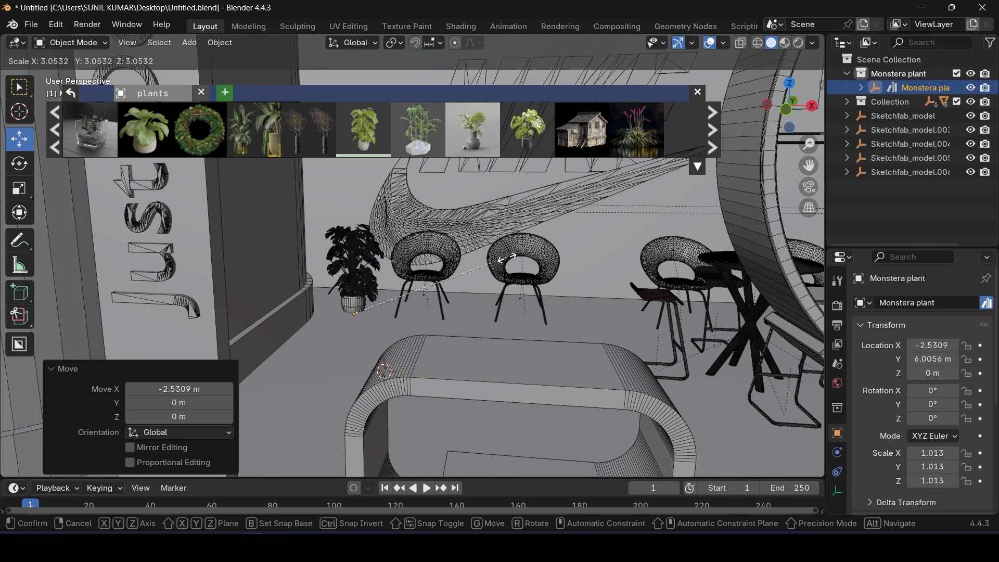
key(Return)
Raise the Monstera plant about 0.18 m along Z so that its pot stands on the booth floor
scroll(391, 320, up, 3)
scroll(388, 317, up, 6)
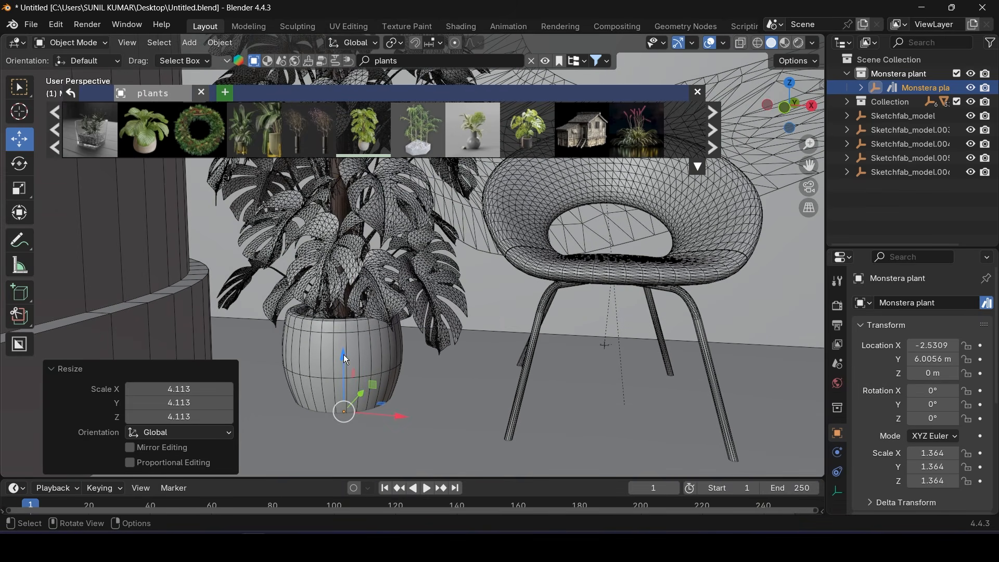
mouse_move(346, 359)
mouse_down()
mouse_move(346, 336)
mouse_move(345, 347)
mouse_up()
scroll(346, 347, up, 5)
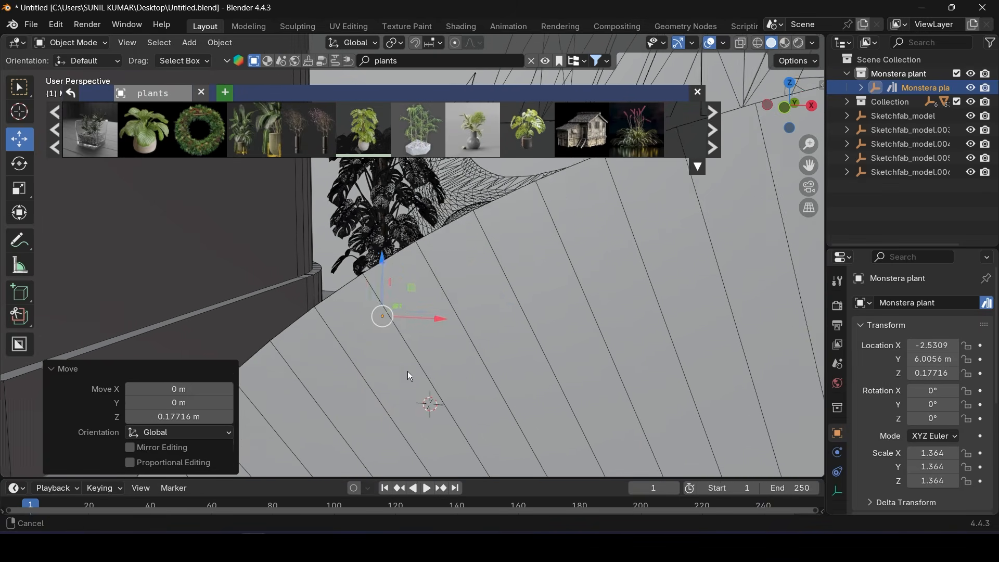
scroll(410, 375, down, 10)
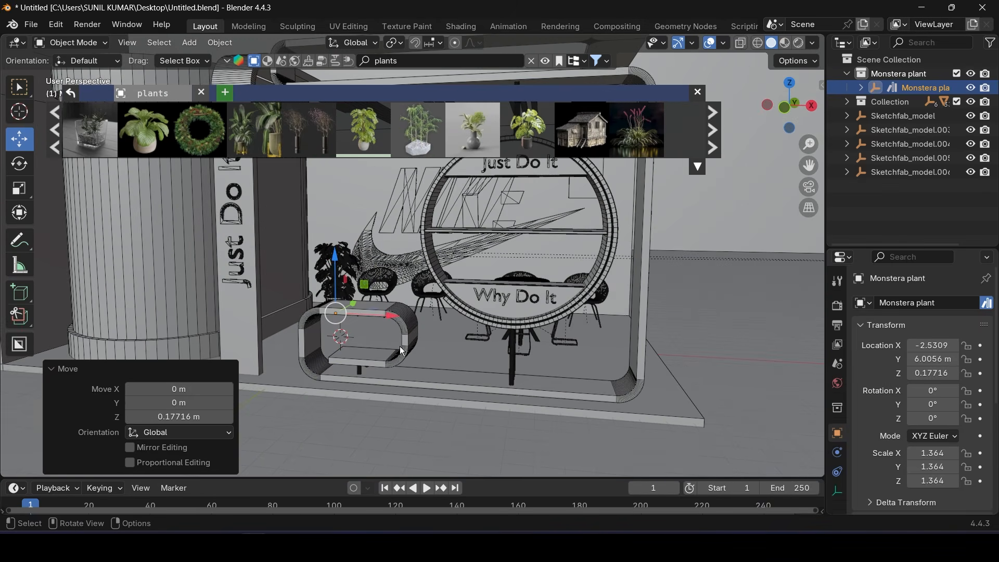
Duplicate the Monstera plant with its whole hierarchy and move the copy about 20.2 m along X to the far end of the chairs
scroll(403, 352, up, 1)
right_click(920, 86)
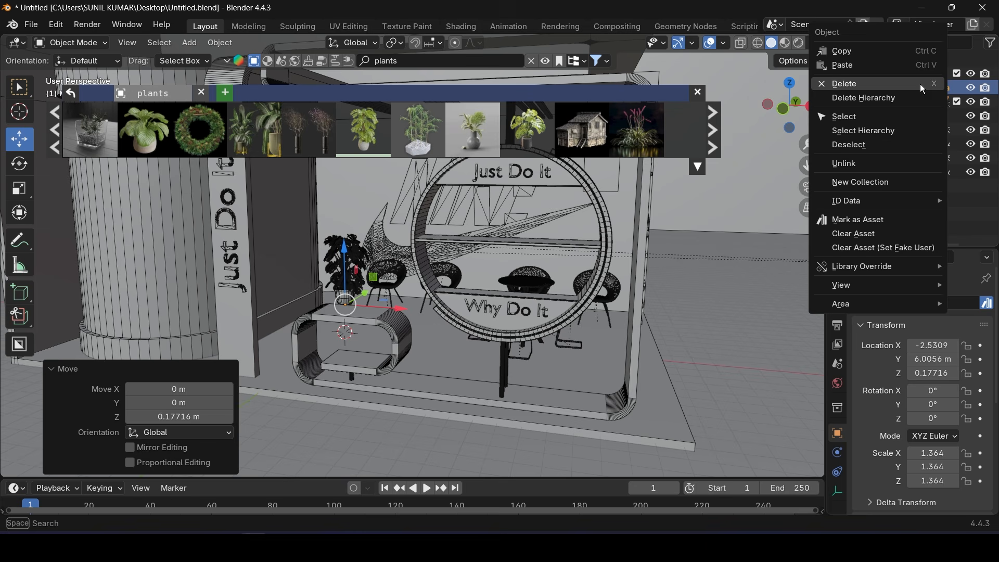
click(843, 129)
middle_drag(430, 268, 413, 289)
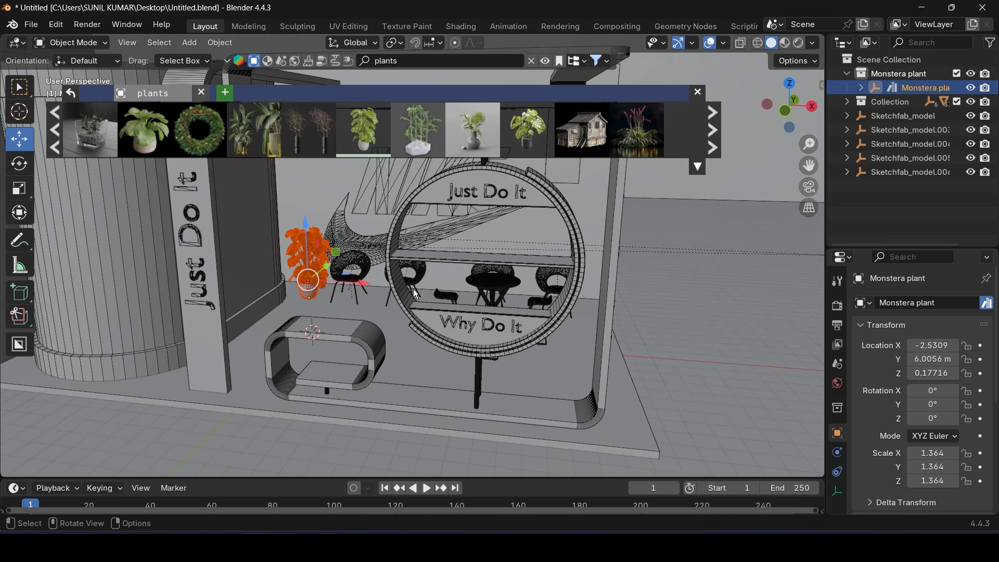
key(shift+d)
right_click(414, 286)
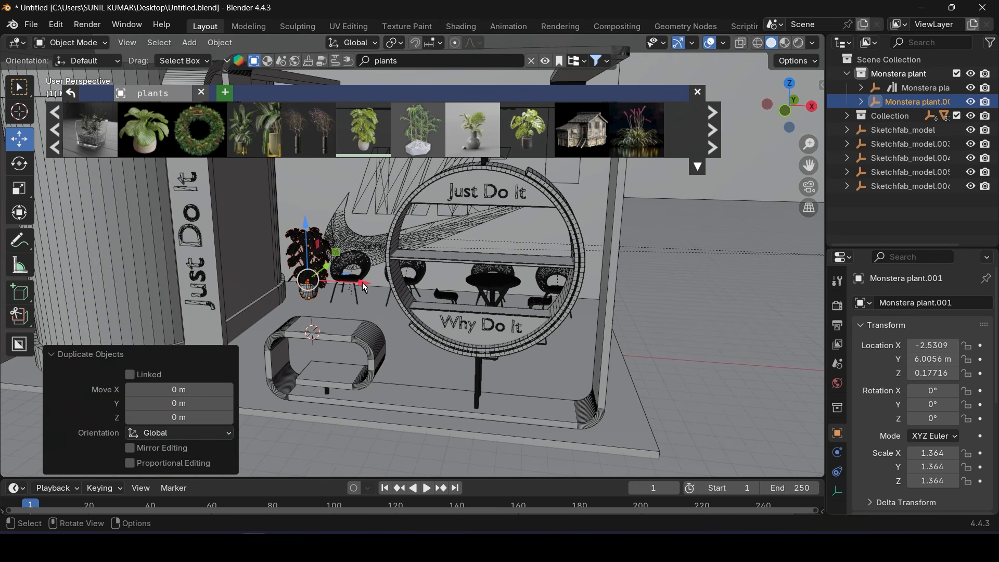
drag(366, 288, 650, 289)
Move the last ring chair about -0.87 m along X, then shift it together with its neighbouring ring chair about -0.51 m along X
mouse_move(650, 289)
middle_down()
mouse_move(569, 295)
mouse_move(568, 314)
mouse_move(424, 263)
middle_up()
scroll(610, 294, up, 3)
click(911, 186)
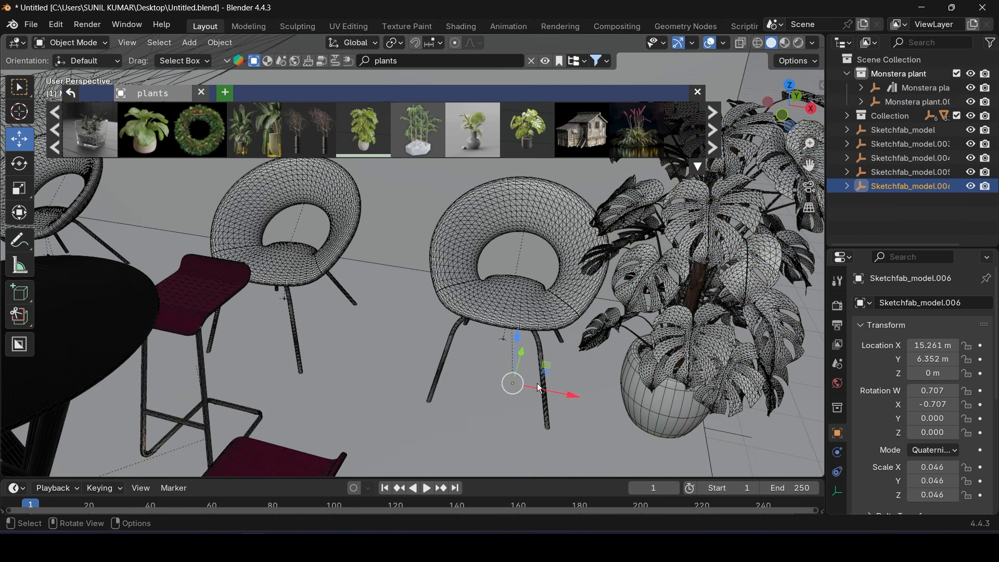
drag(540, 388, 490, 347)
middle_drag(490, 348, 476, 315)
ctrl+click(909, 174)
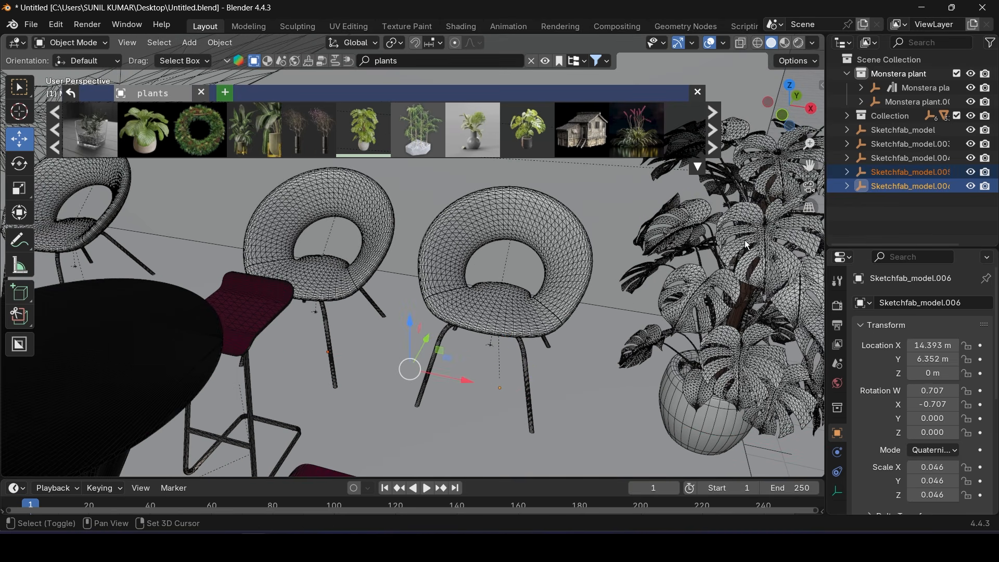
drag(457, 373, 435, 369)
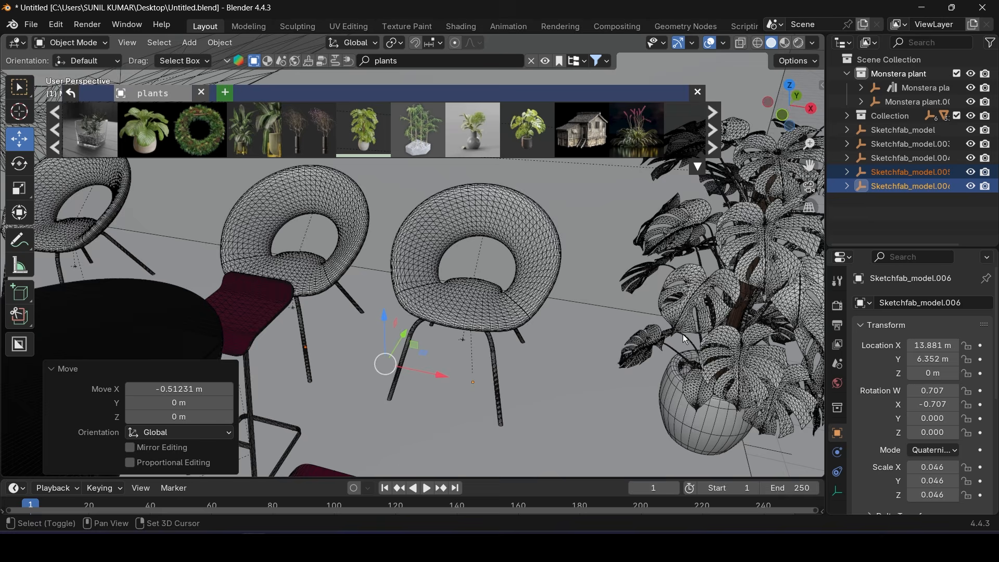
Select both Monstera plants and move them together about 1.21 m along Y toward the back wall
ctrl+scroll(683, 334, right, 5)
click(916, 88)
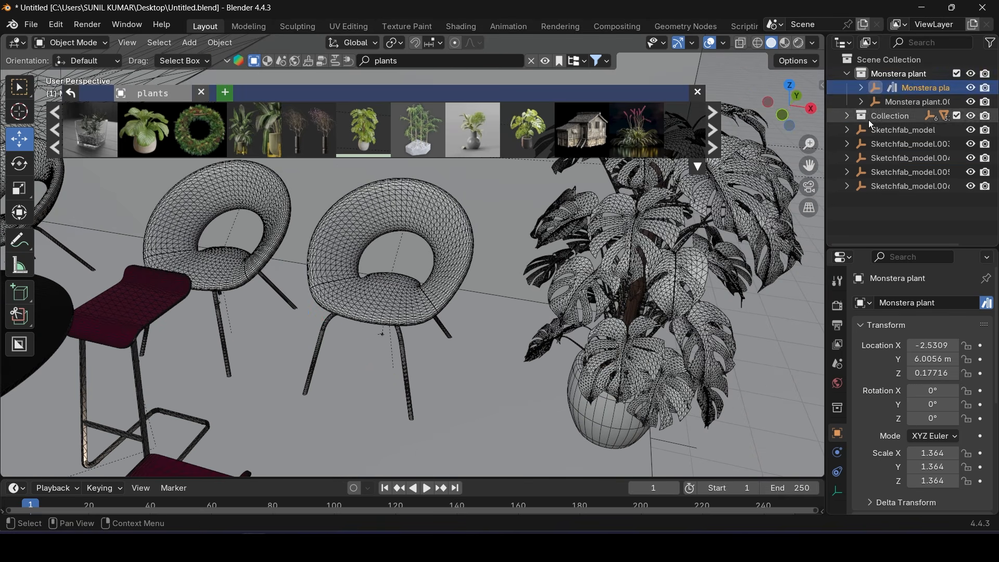
click(919, 99)
middle_drag(619, 255, 232, 110)
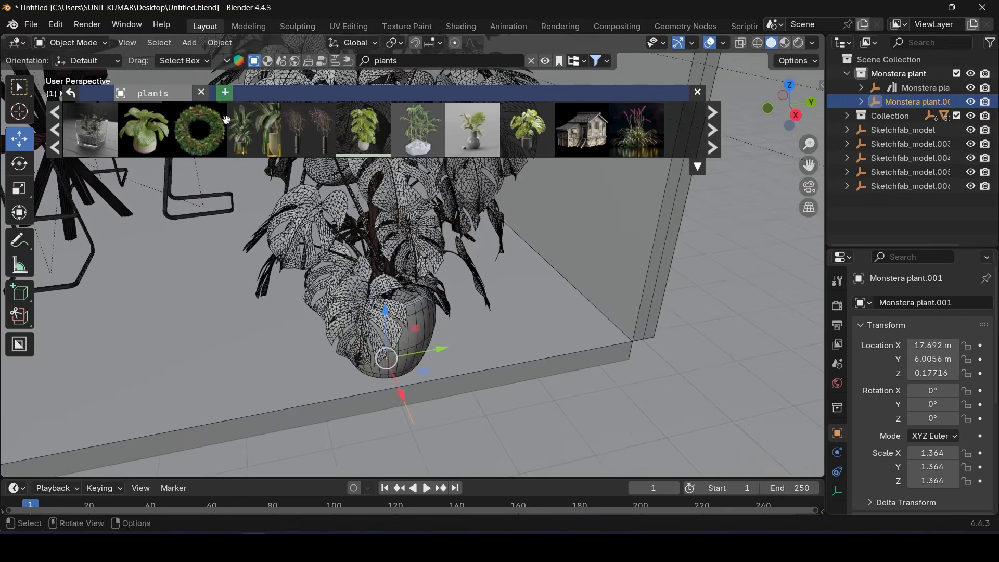
middle_drag(416, 227, 380, 191)
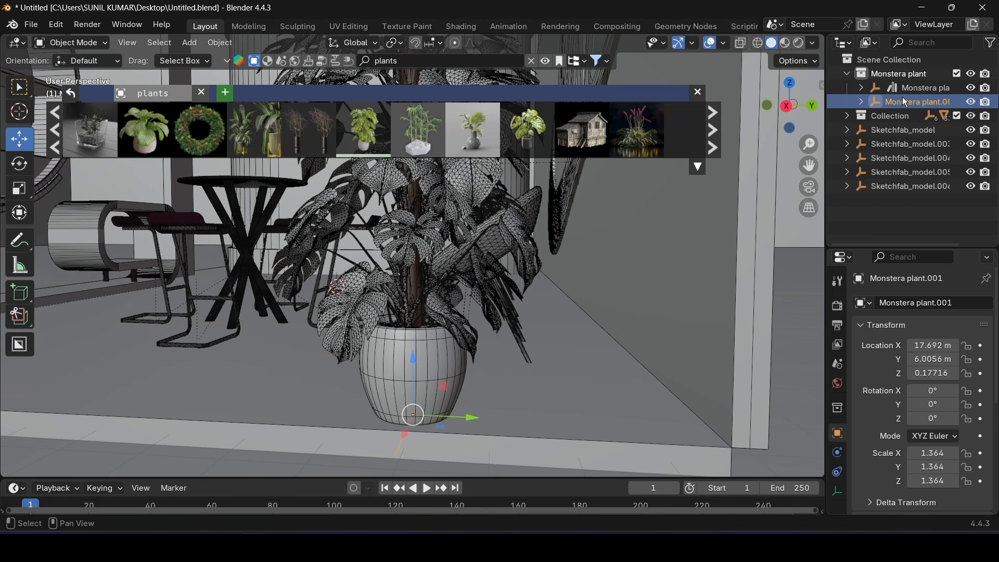
ctrl+click(914, 86)
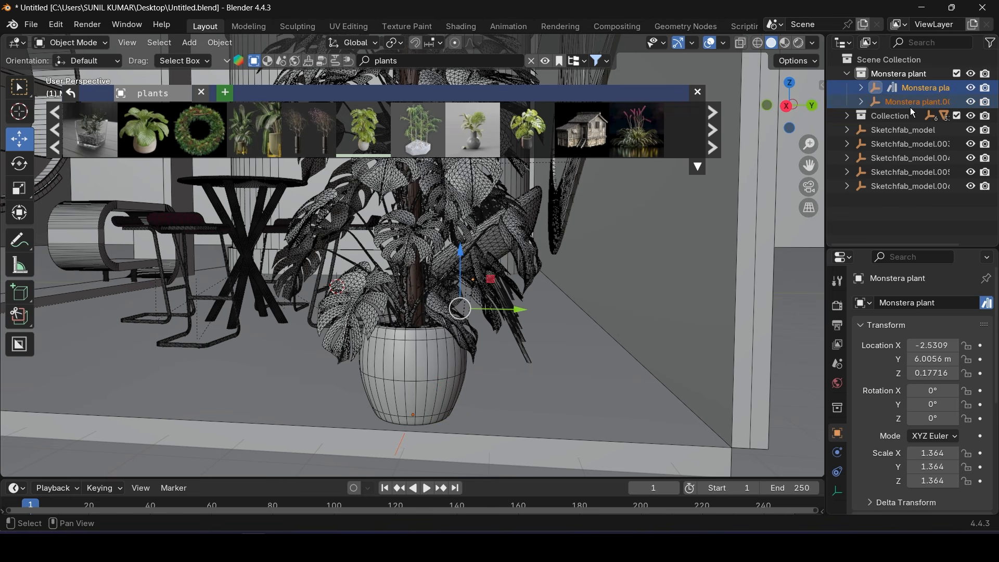
drag(520, 311, 558, 313)
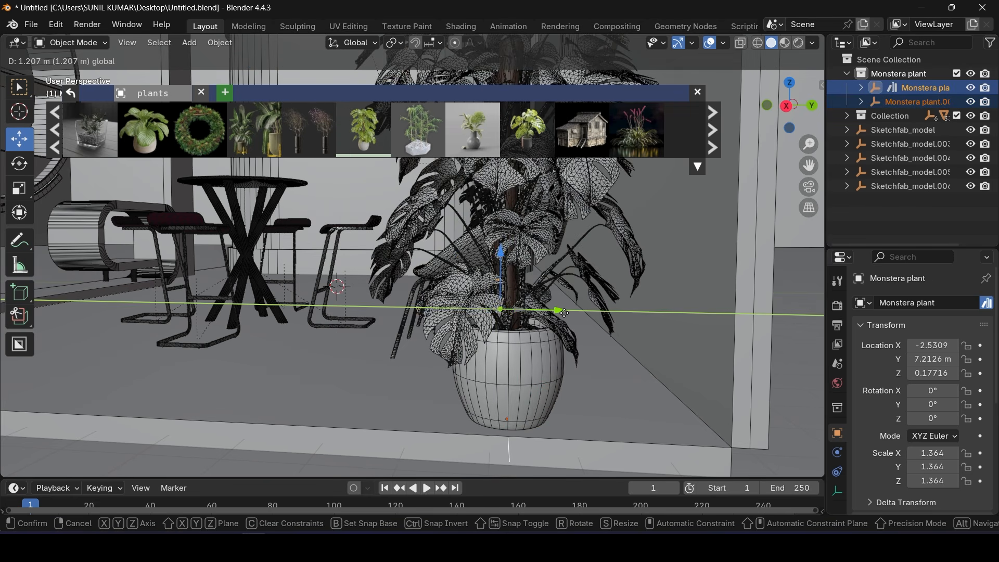
Move only the duplicated Monstera plant about -0.63 m along X and save the file
scroll(541, 323, down, 4)
middle_drag(541, 323, 619, 346)
click(905, 103)
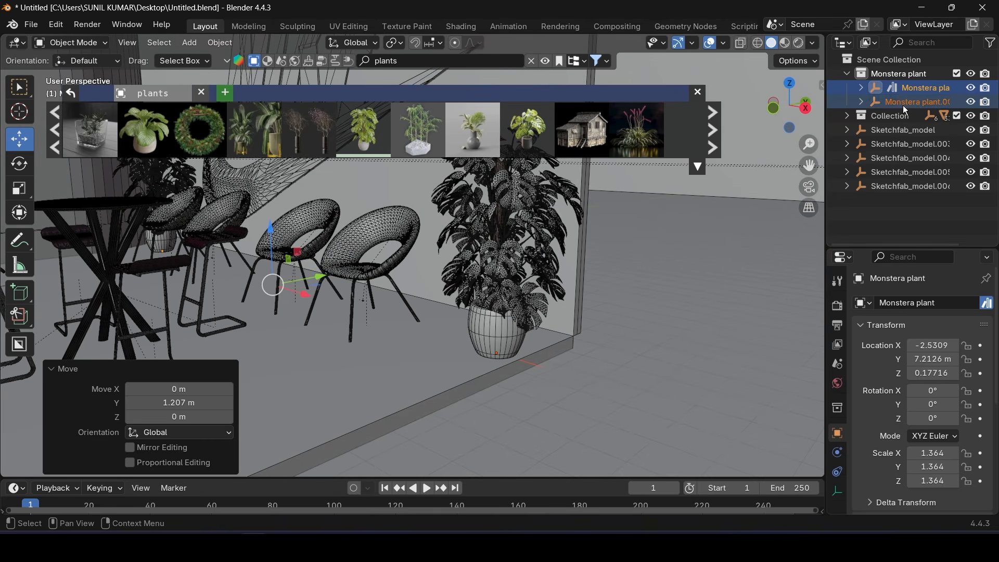
drag(543, 368, 522, 362)
middle_drag(490, 344, 472, 324)
scroll(526, 317, down, 6)
key(ctrl+s)
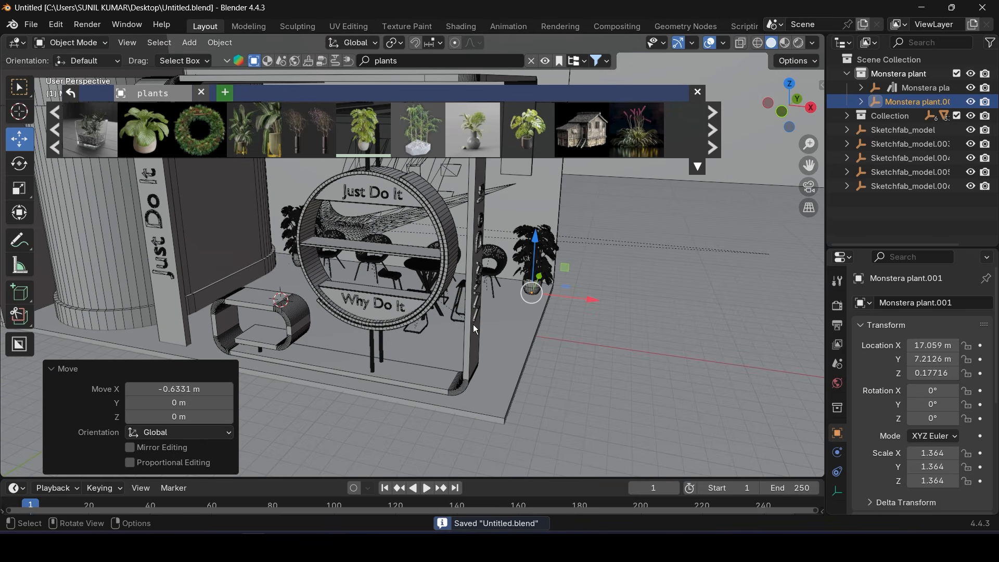
Check the furnished booth through the camera and close the plant asset results
key(KP_0)
scroll(475, 295, down, 2)
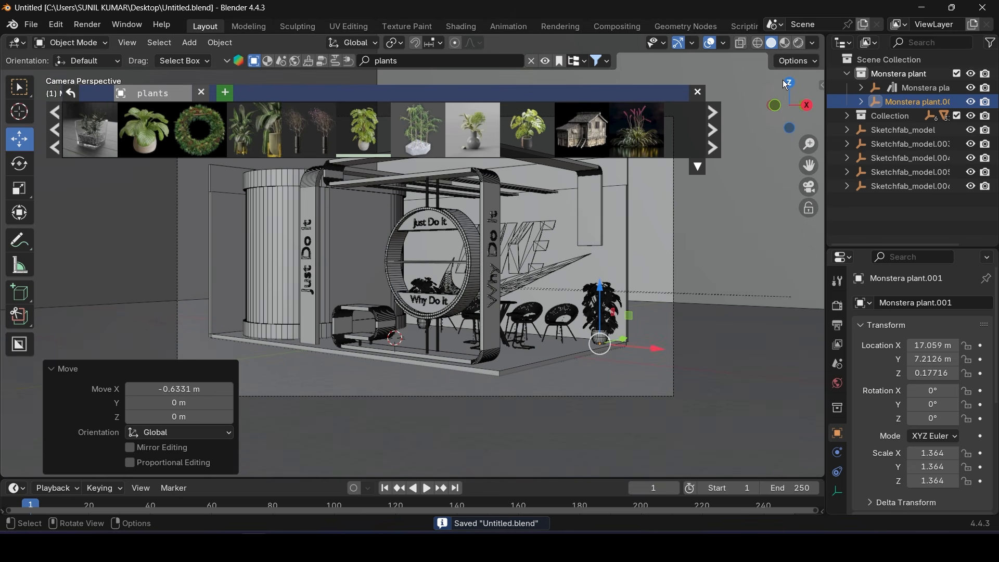
click(700, 93)
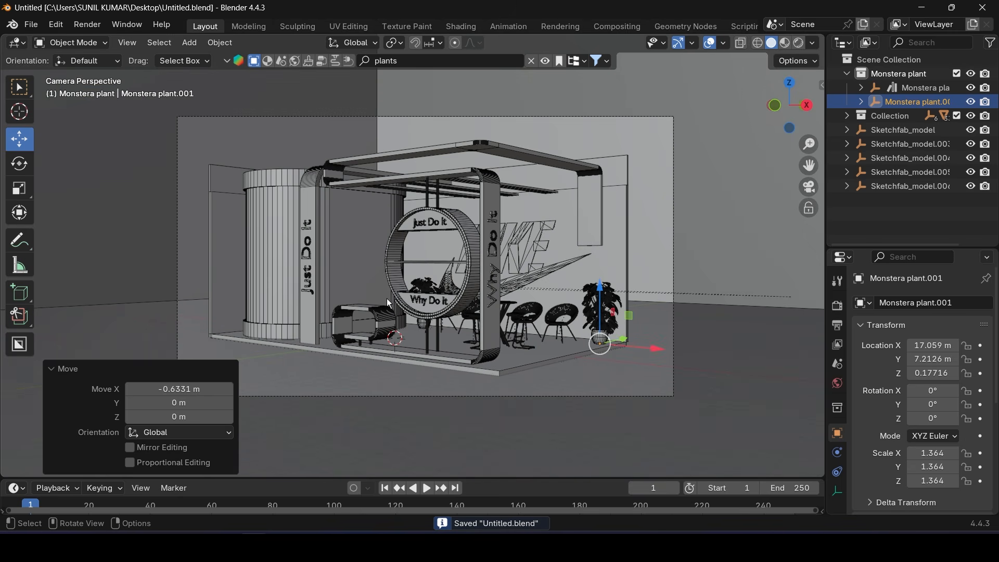
scroll(387, 299, up, 2)
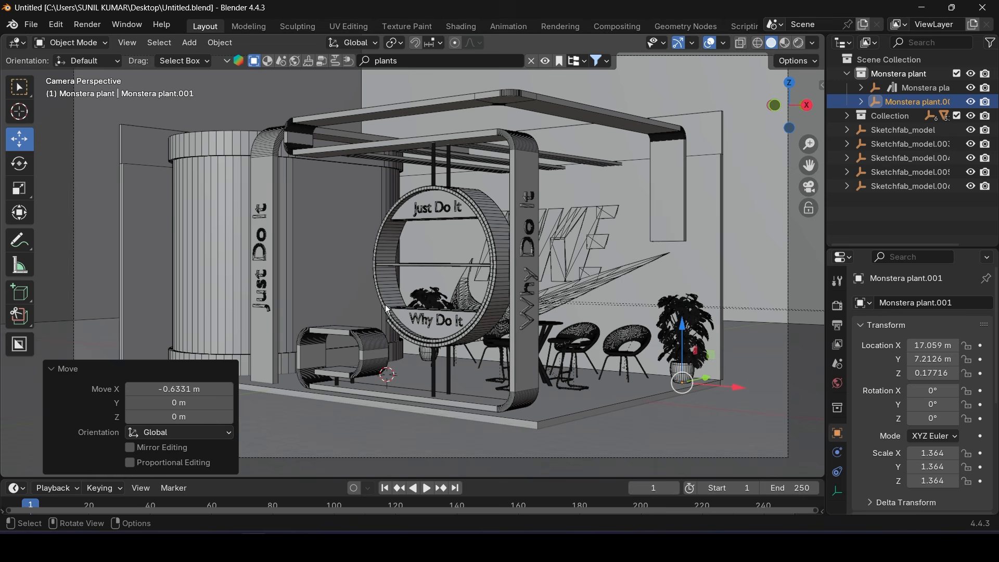
middle_drag(430, 331, 526, 333)
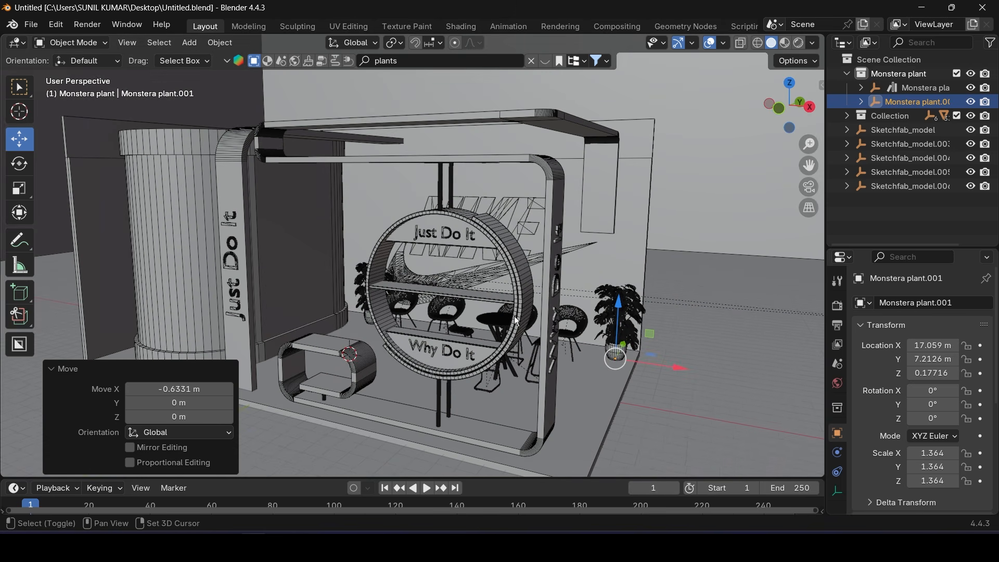
Collapse the Monstera plant collection, make the Scene Collection active and search the asset library for "nike"
click(848, 74)
click(879, 61)
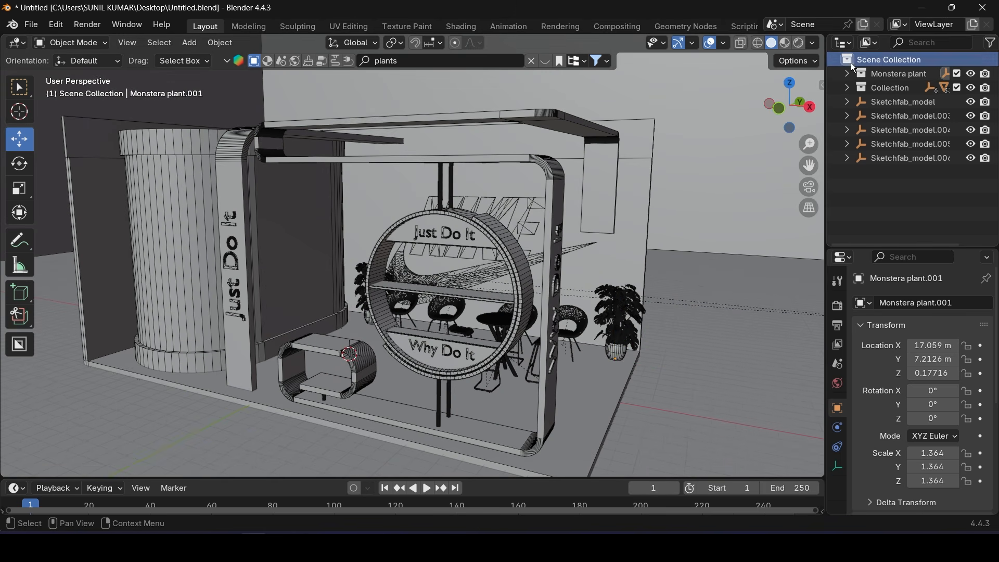
click(423, 56)
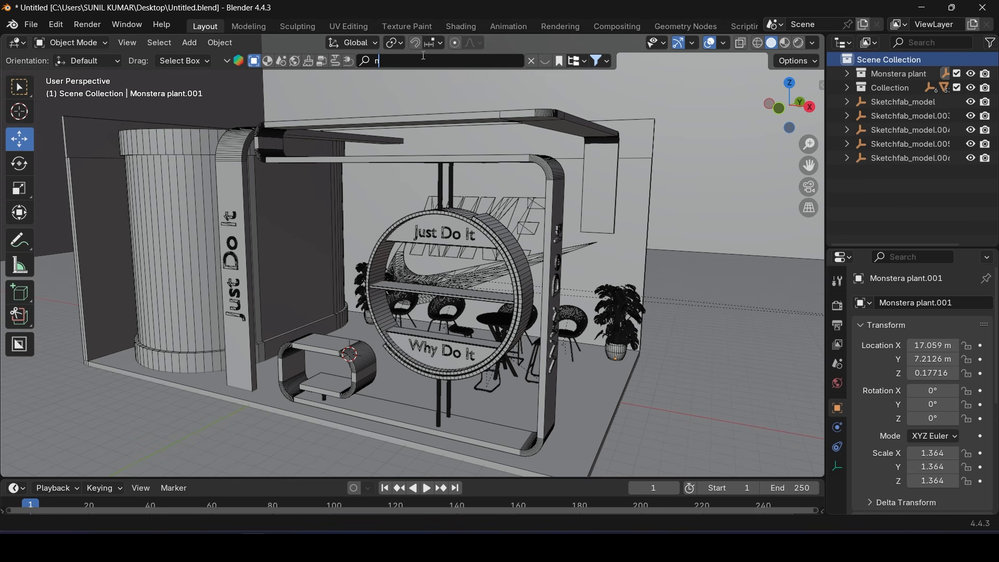
text(nike)
key(Return)
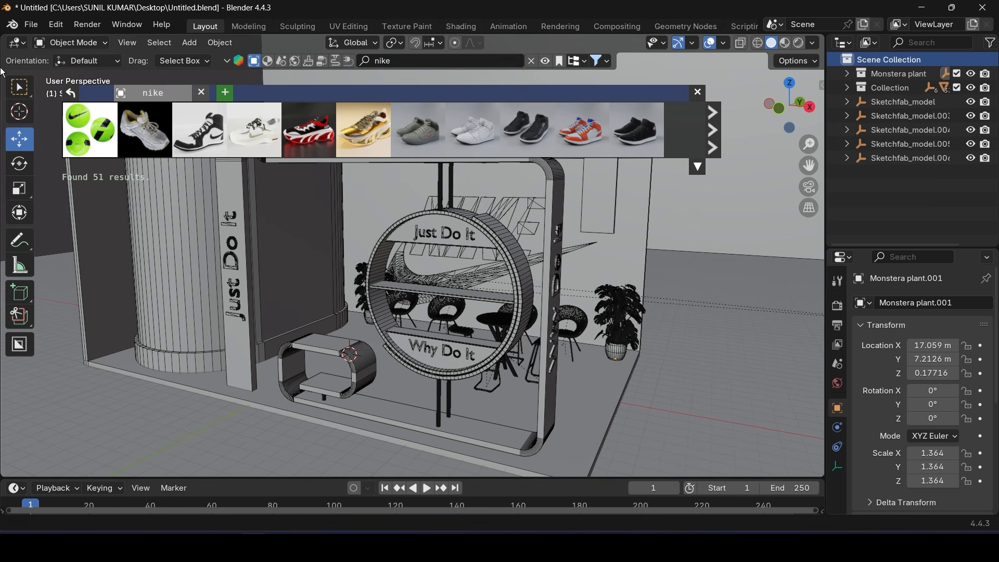
Try adding the Nike's Foot Ball asset to the scene and moving it about 8.15 m along X
mouse_move(108, 128)
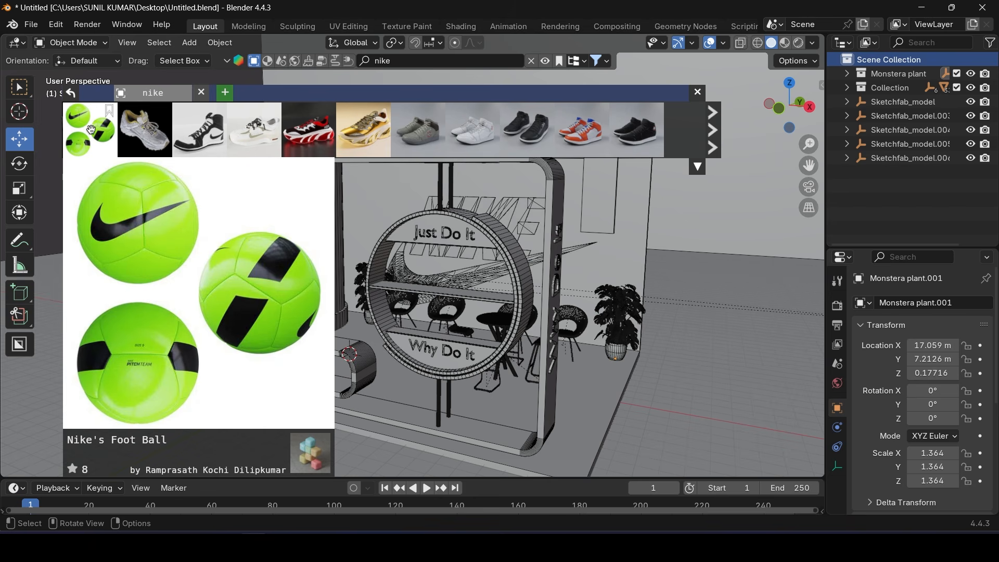
drag(90, 130, 498, 401)
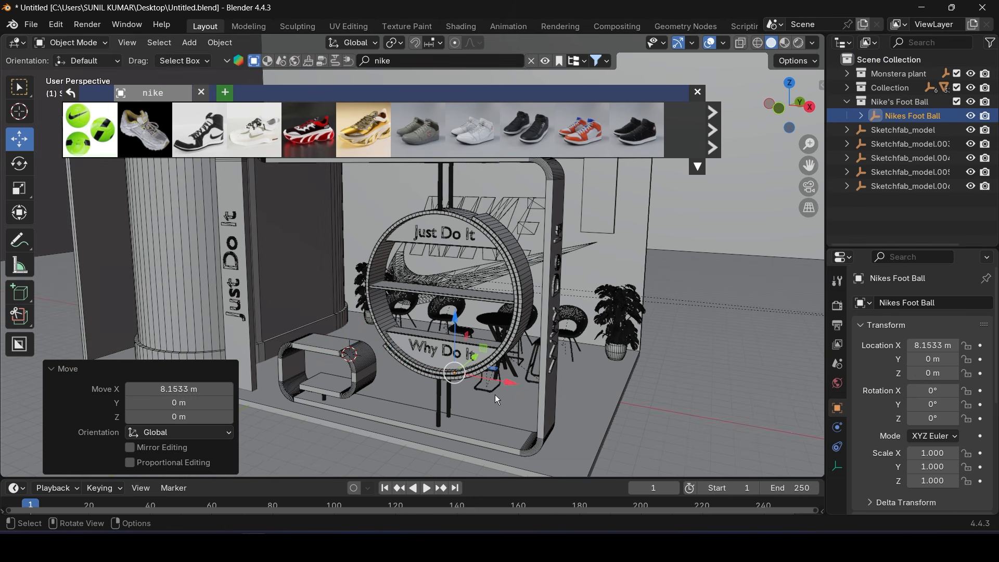
click(476, 356)
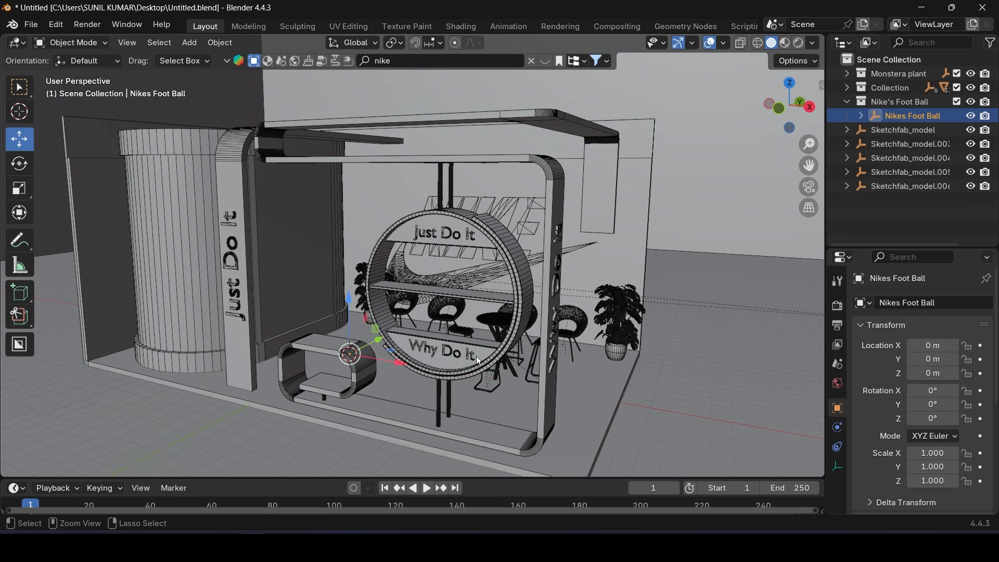
click(476, 356)
scroll(391, 358, up, 4)
middle_drag(380, 358, 311, 295)
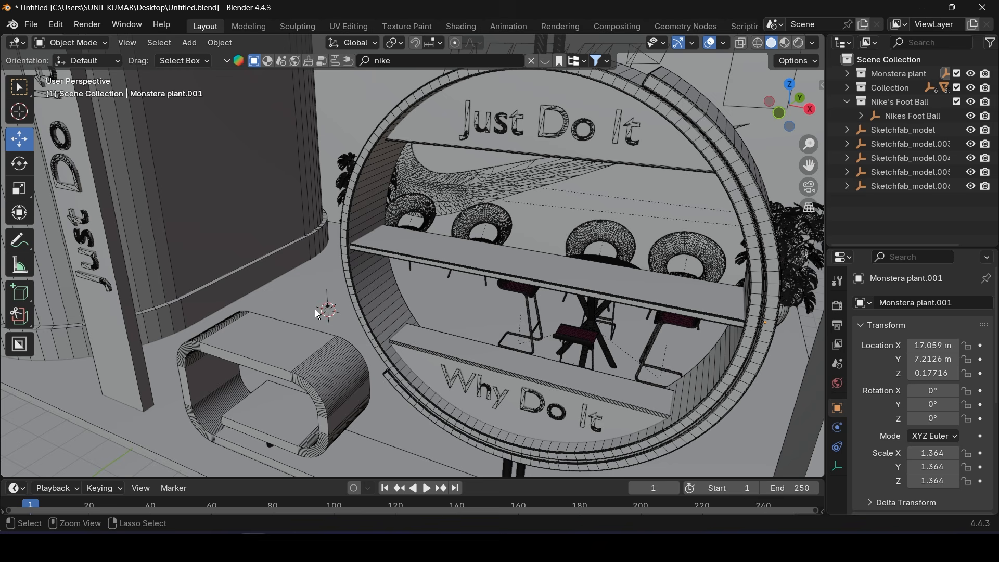
key(ctrl+z)
Select the middle shelf of the circular display and snap the 3D cursor to it
click(529, 271)
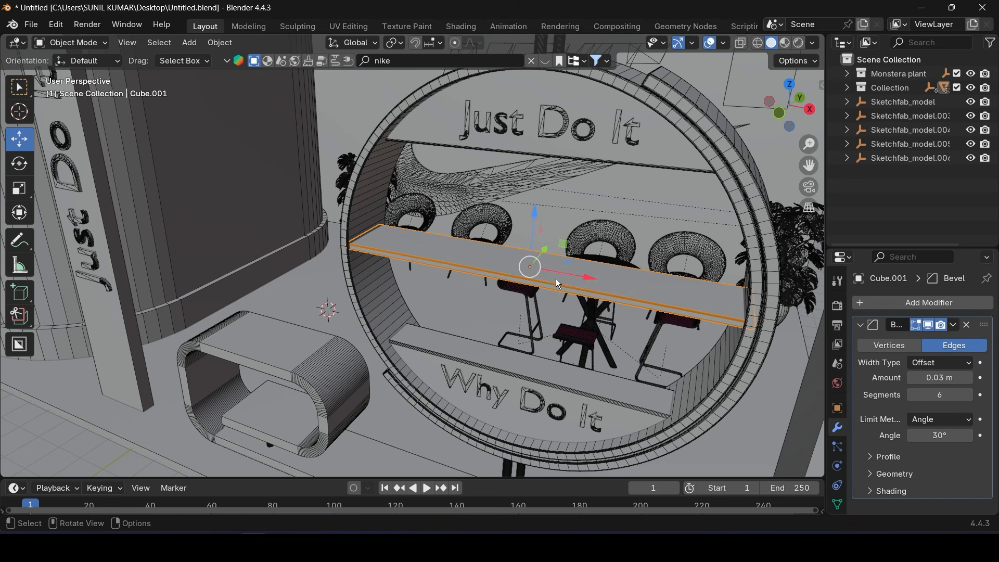
middle_drag(556, 278, 575, 288)
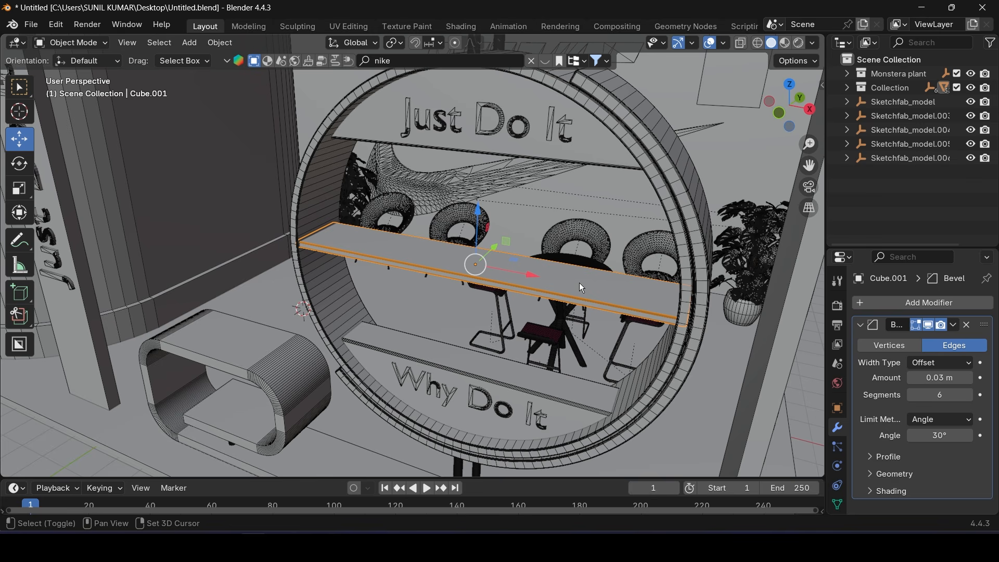
key(shift+s)
click(568, 369)
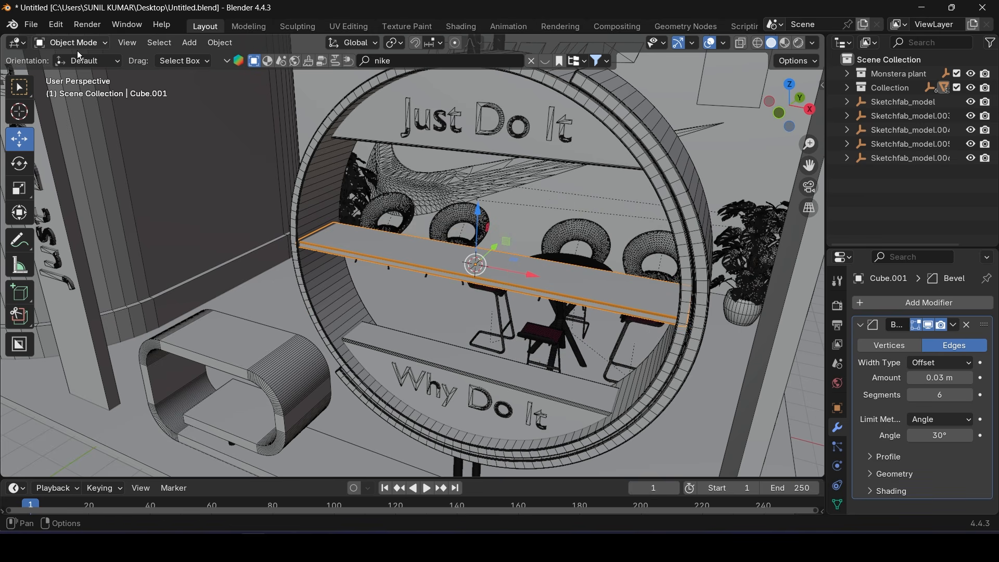
Set the middle shelf's origin to the 3D cursor
click(211, 44)
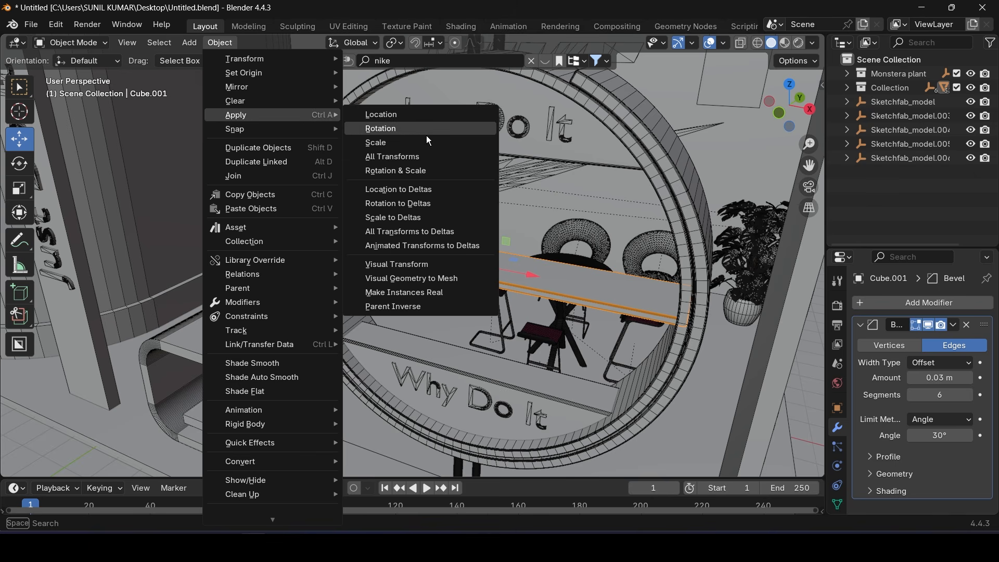
mouse_move(277, 76)
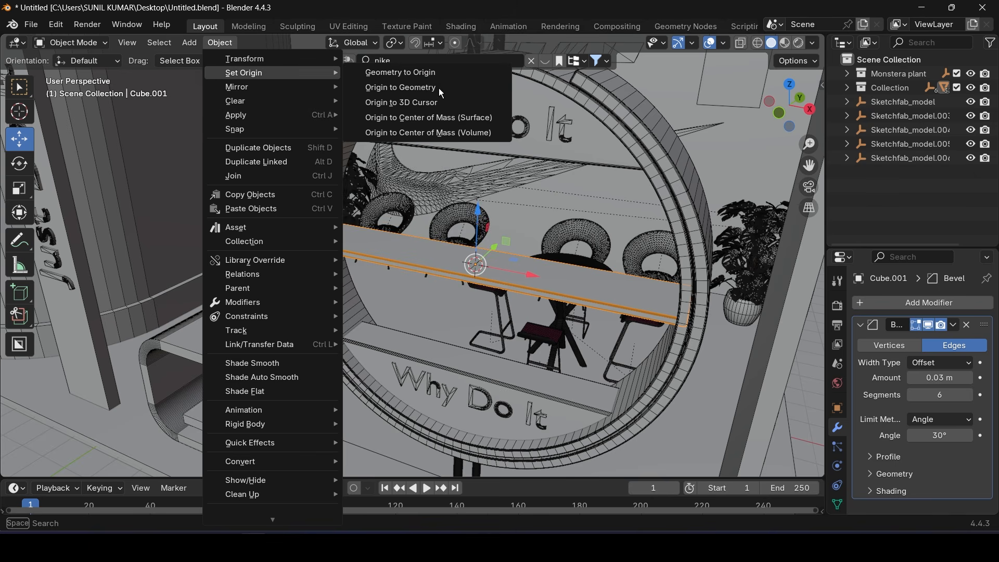
click(391, 107)
middle_drag(424, 247, 414, 225)
shift+middle_drag(413, 225, 438, 380)
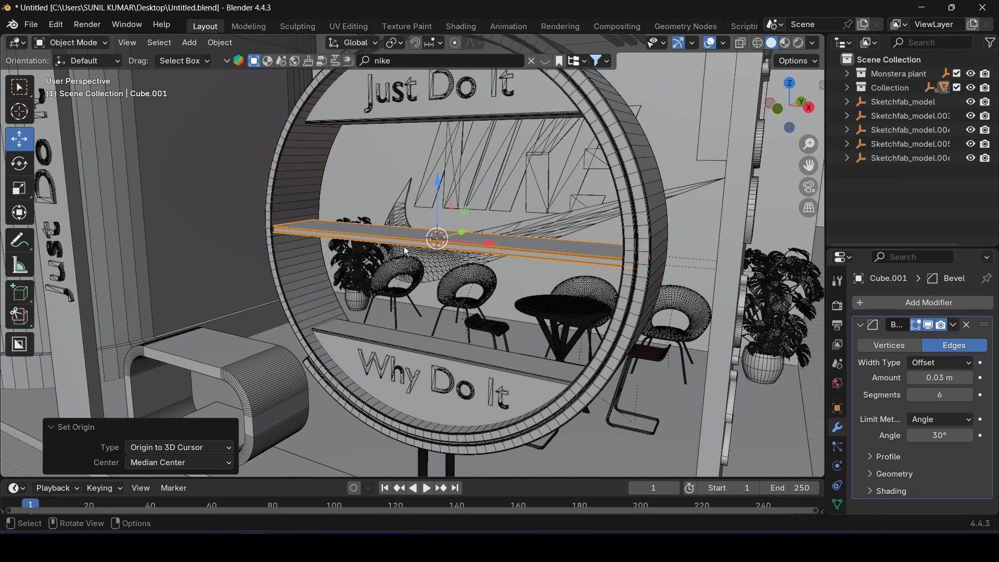
Make the Scene Collection active, show the "nike" asset results and place Nike's Foot Ball at the 3D cursor on the middle shelf
click(885, 68)
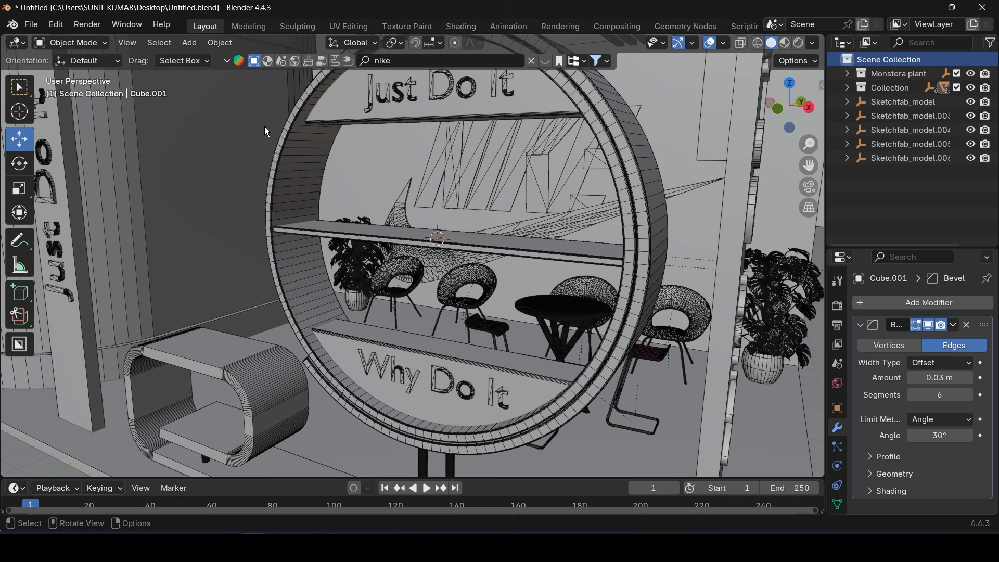
click(225, 43)
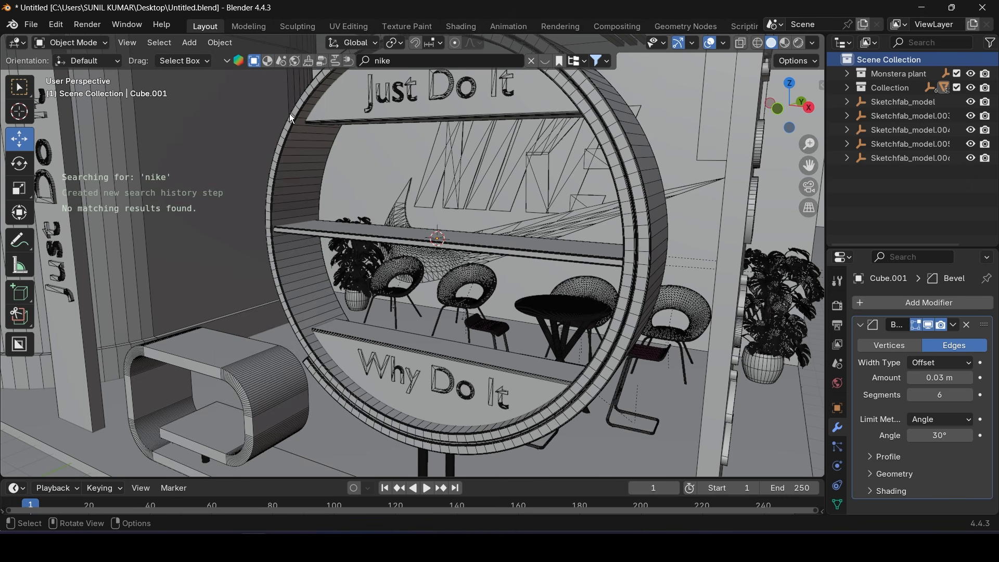
mouse_move(92, 128)
drag(92, 128, 443, 238)
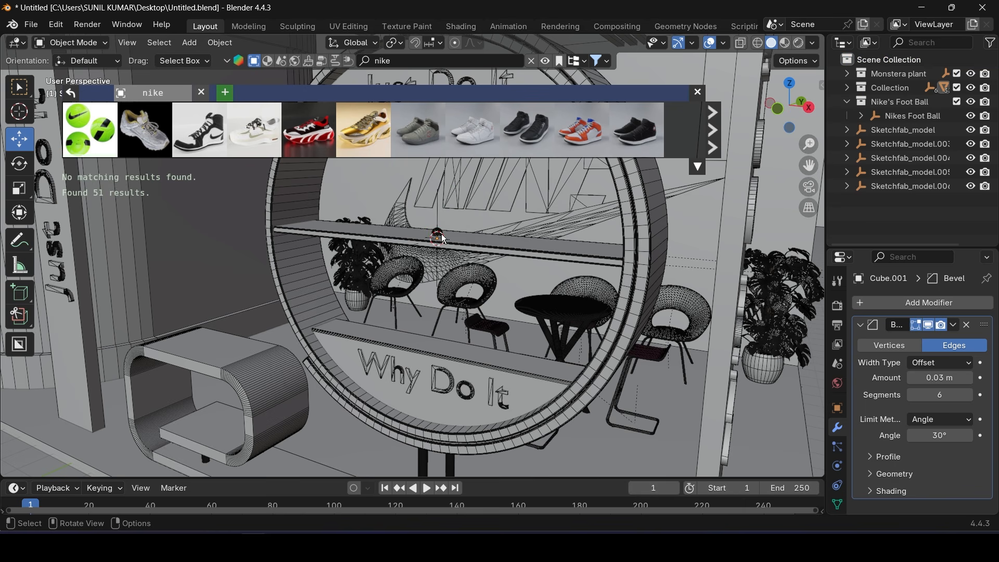
Scale the football uniformly to about 7.49 and close the asset results
click(902, 116)
key(s)
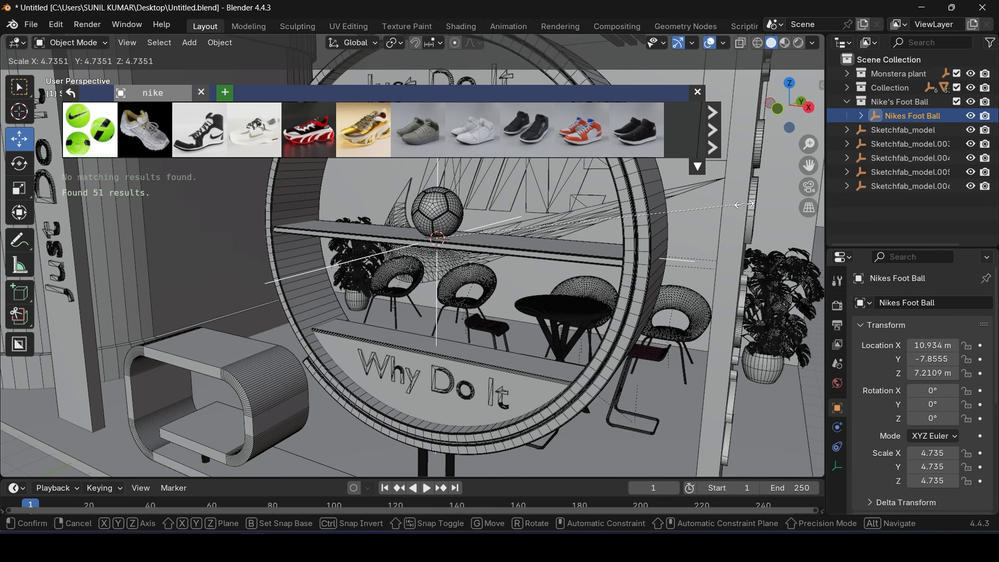
click(790, 199)
key(s)
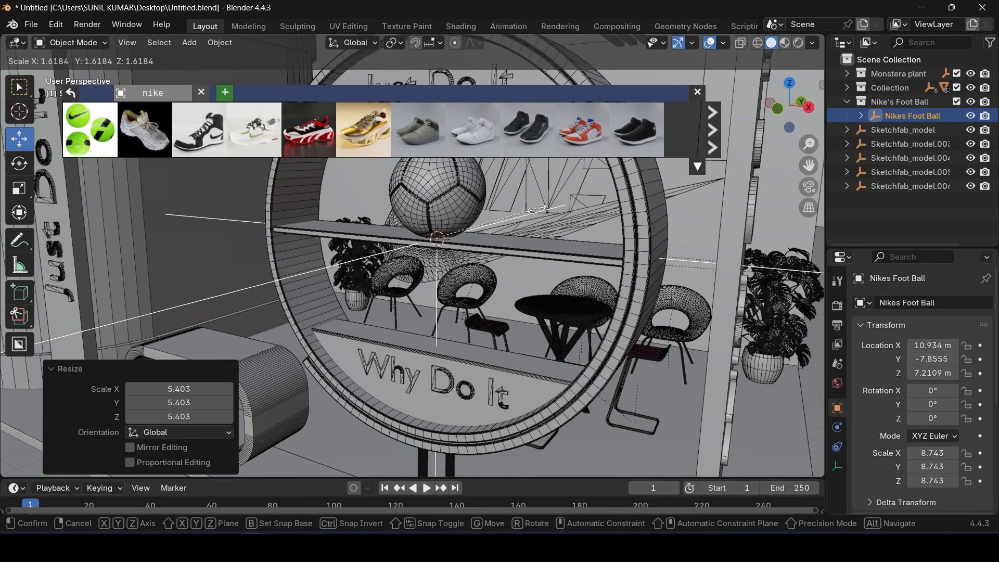
click(524, 213)
click(697, 93)
In front view, raise the football to rest on the middle shelf at Z 7.2812 m and move it about -2.33 m along X
scroll(458, 213, up, 2)
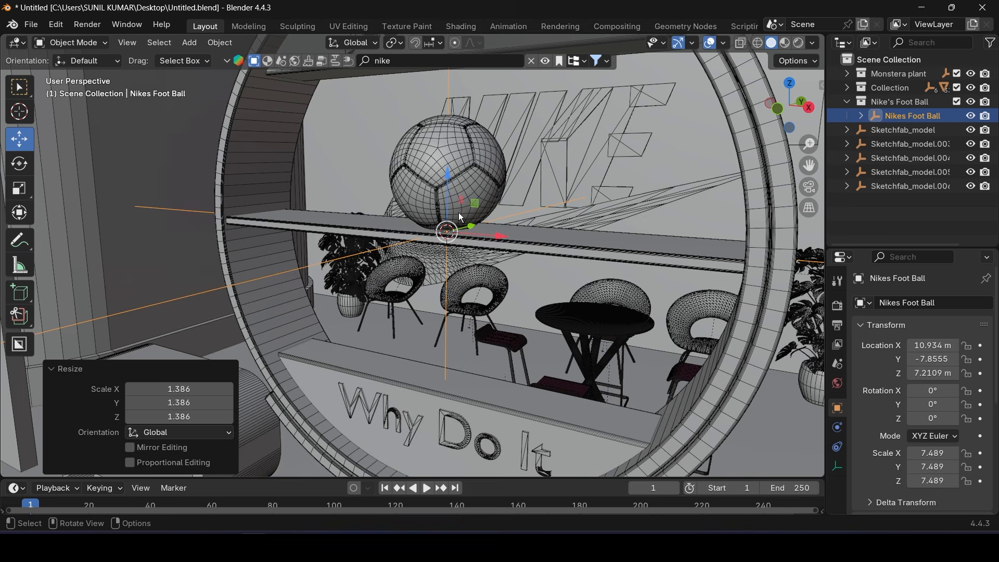
middle_drag(458, 212, 474, 262)
key(KP_1)
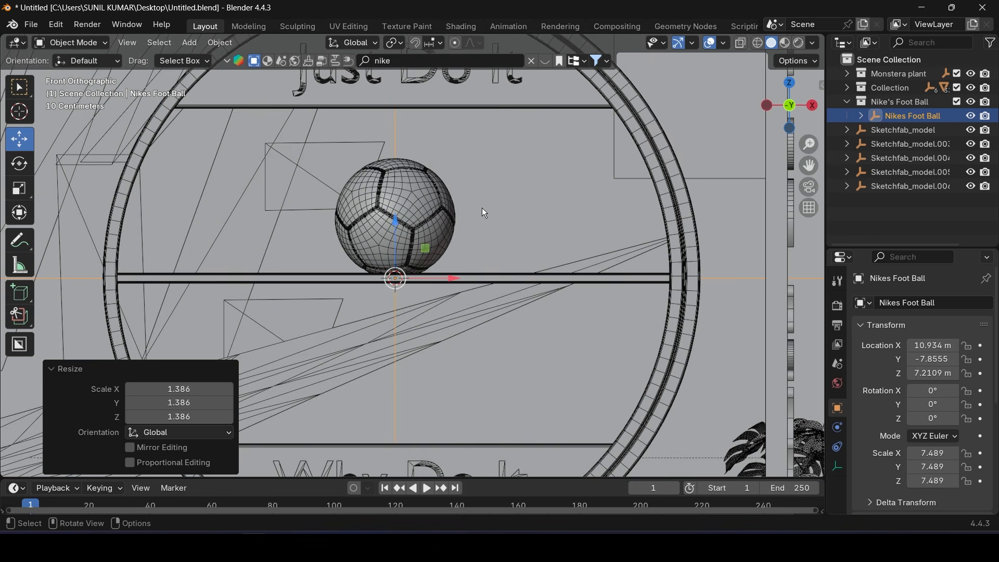
scroll(481, 207, up, 5)
scroll(446, 270, up, 3)
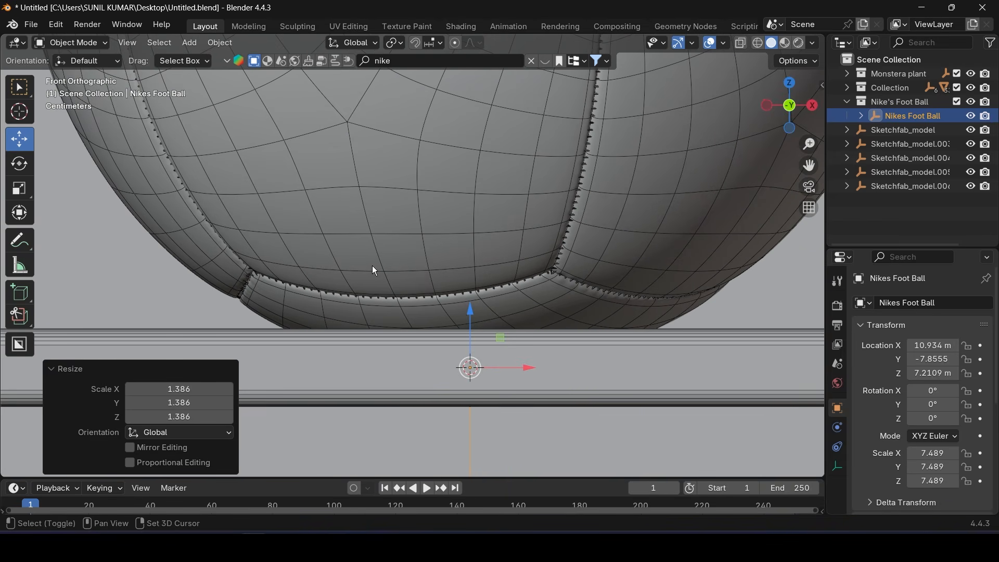
drag(466, 315, 343, 290)
scroll(478, 268, down, 9)
Duplicate the football with its full hierarchy and move the copy about 2.48 m along X to the shelf's middle
right_click(900, 116)
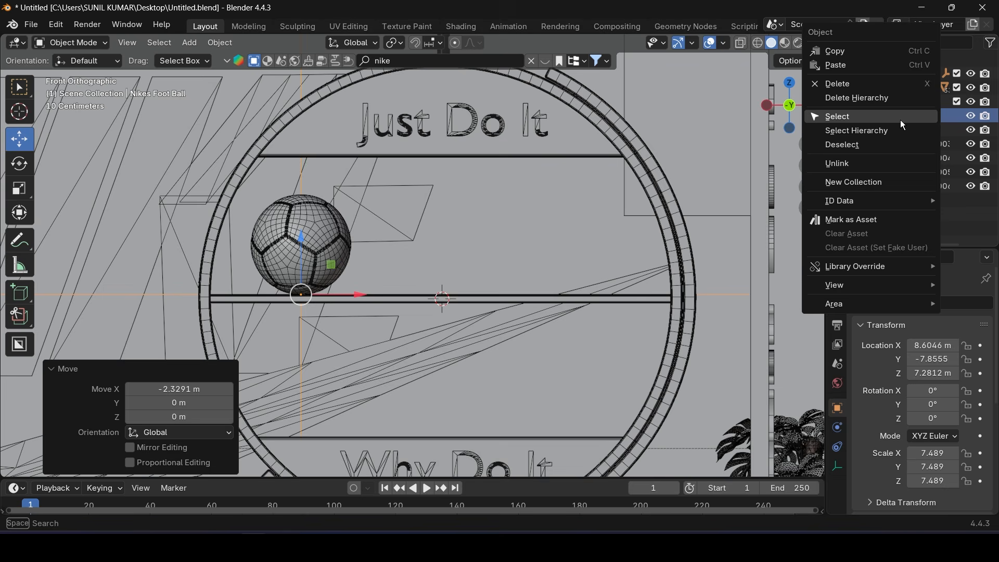
click(900, 116)
key(shift+d)
right_click(423, 233)
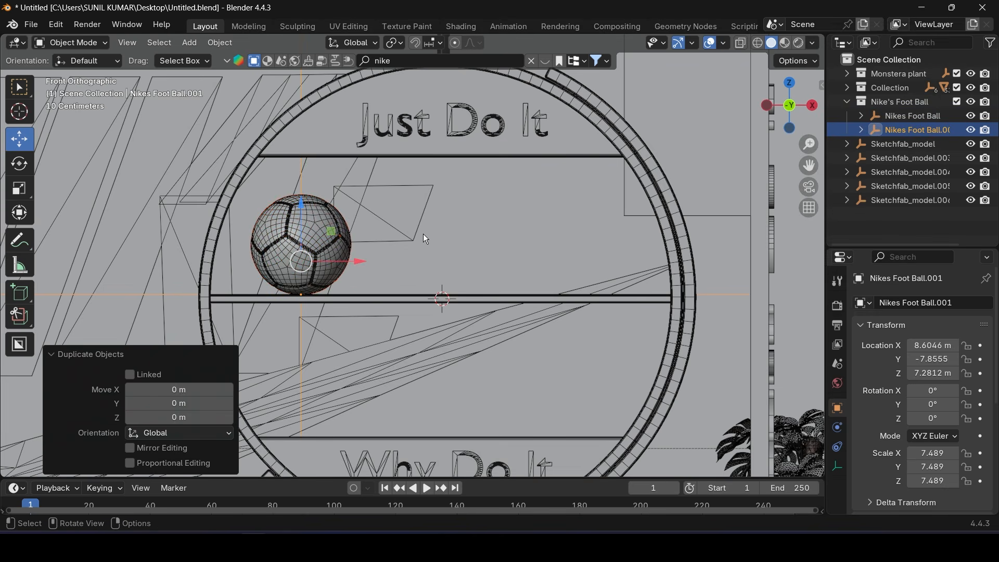
drag(359, 262, 510, 263)
Duplicate the middle football with its hierarchy and move the copy about 2.35 m along X to make a third ball
right_click(923, 130)
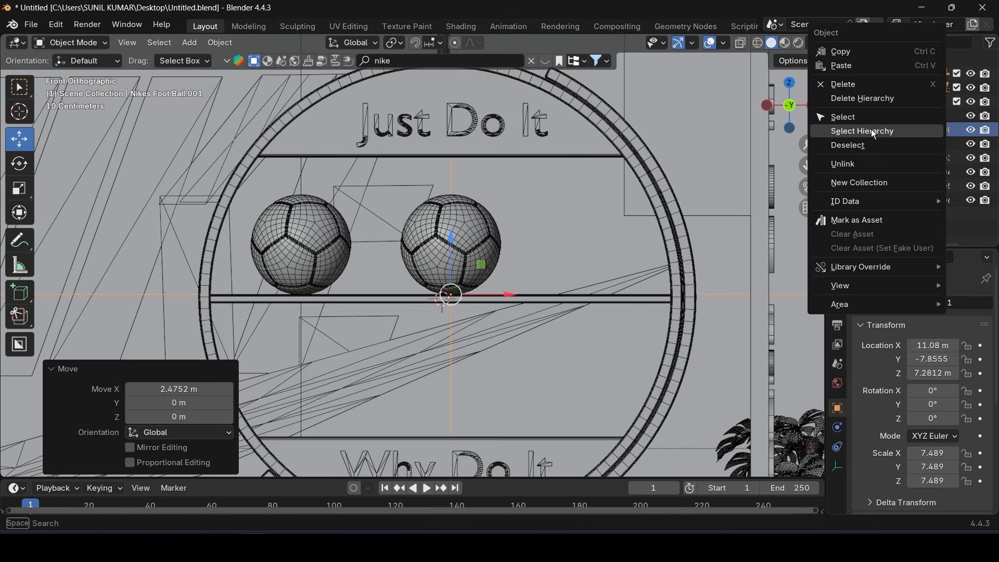
click(909, 133)
key(shift+d)
right_click(540, 188)
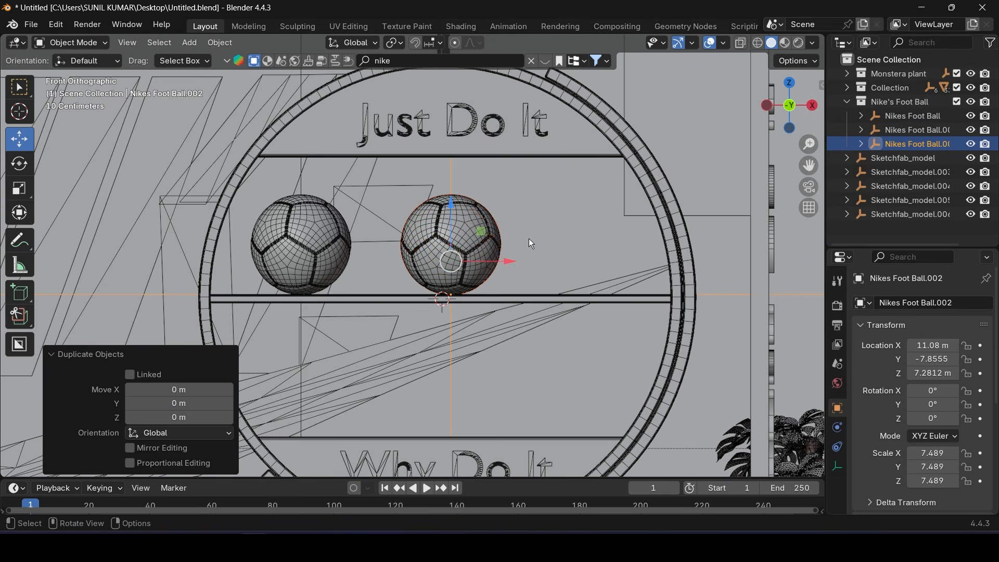
drag(513, 257, 656, 259)
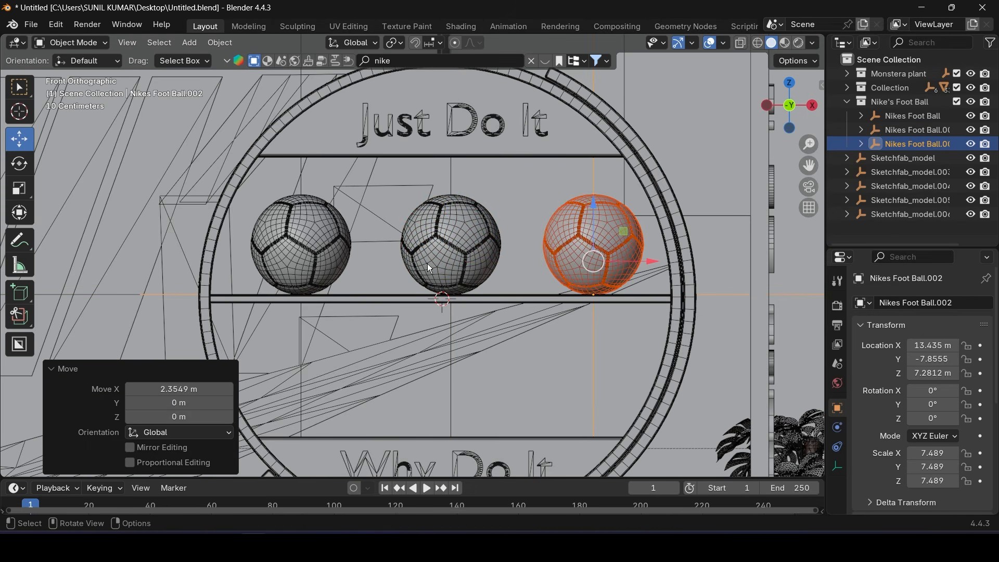
Select the lower "Why Do It" panel of the circular display and snap the 3D cursor to the selected object
middle_drag(429, 268, 686, 221)
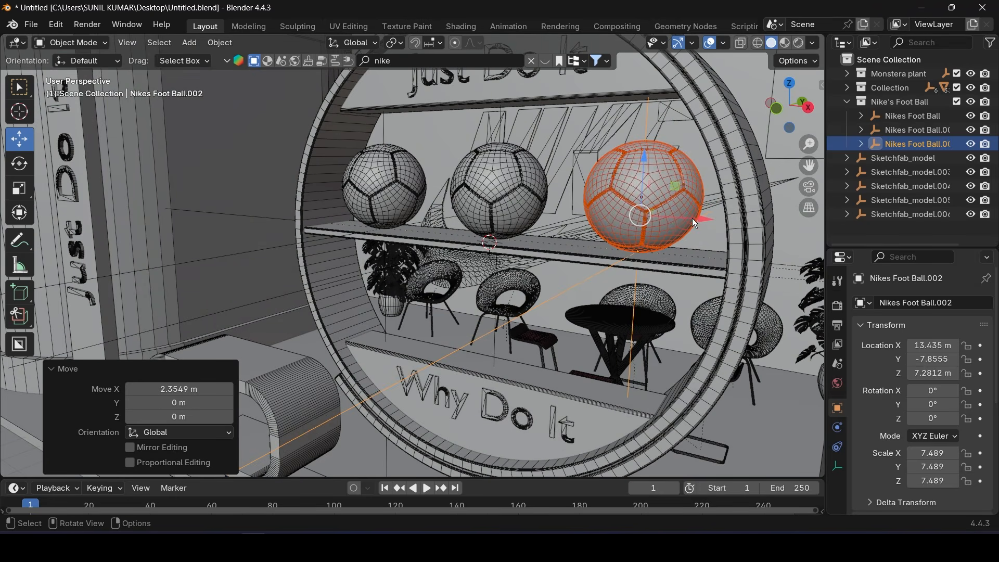
shift+middle_drag(542, 354, 495, 260)
scroll(420, 235, up, 3)
shift+middle_drag(420, 235, 388, 302)
click(385, 297)
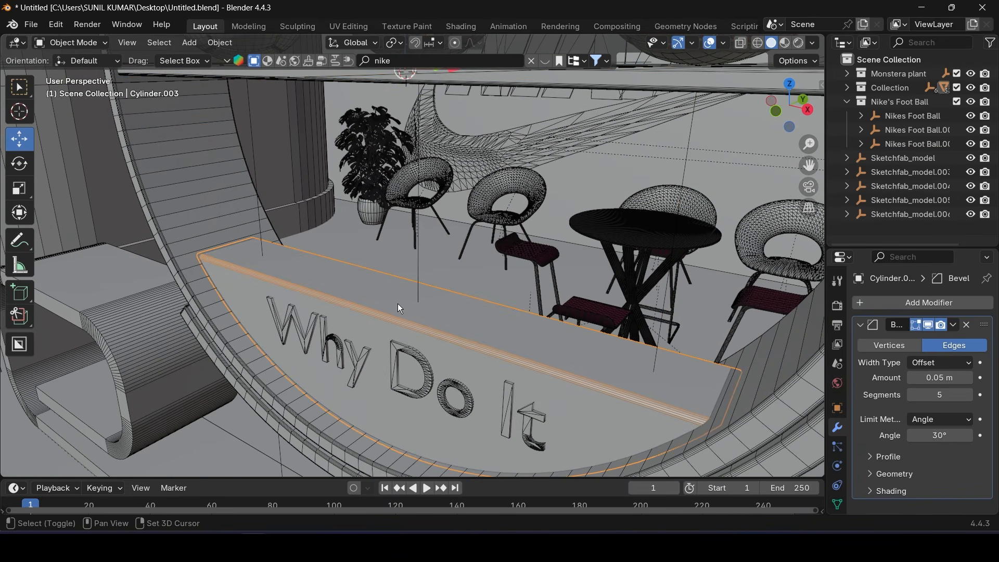
key(shift+s)
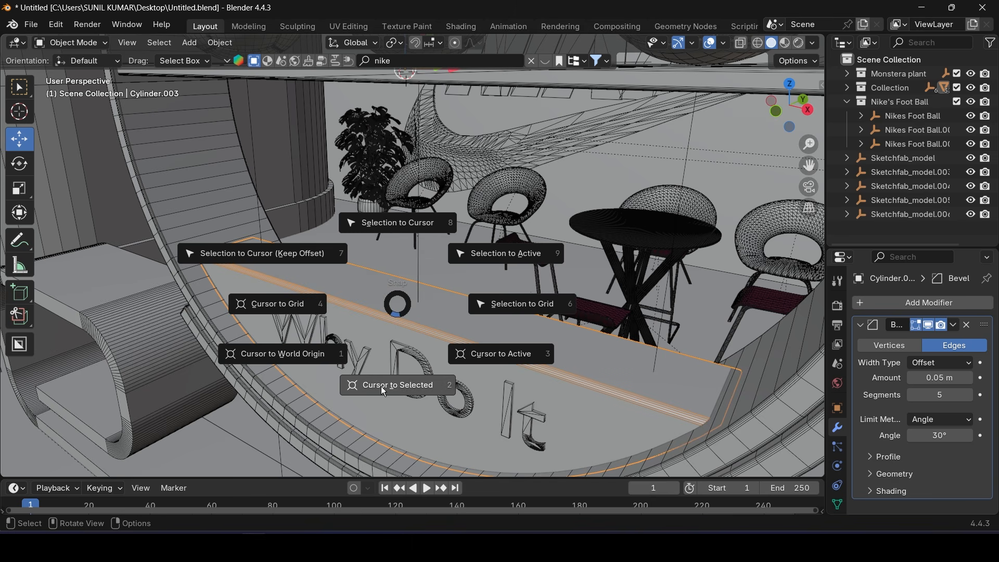
click(383, 388)
scroll(371, 288, down, 4)
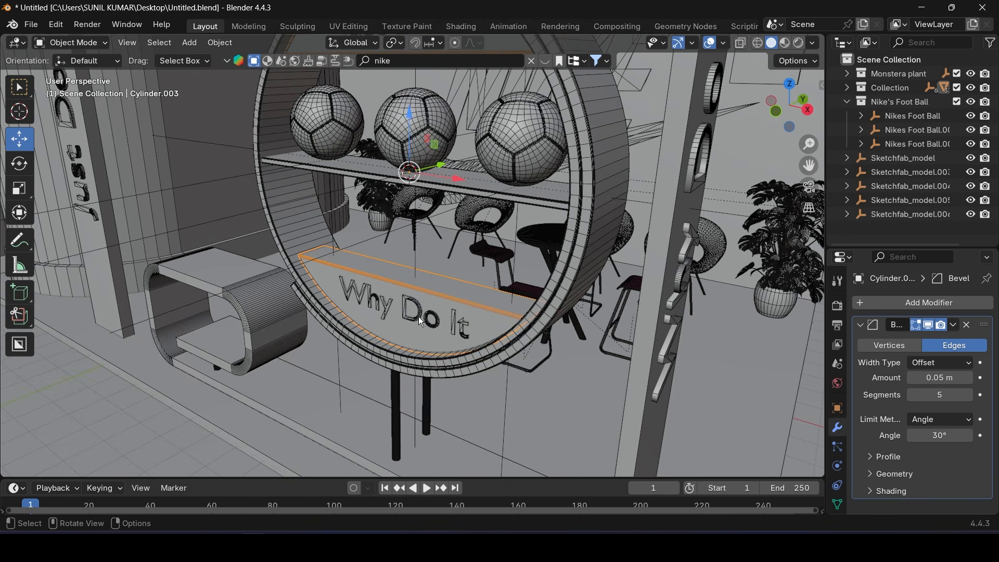
In Edit Mode, select the top face of the "Why Do It" panel and snap the 3D cursor to that face
mouse_move(418, 317)
middle_down()
mouse_move(411, 332)
mouse_move(411, 307)
middle_up()
scroll(410, 307, up, 3)
click(73, 43)
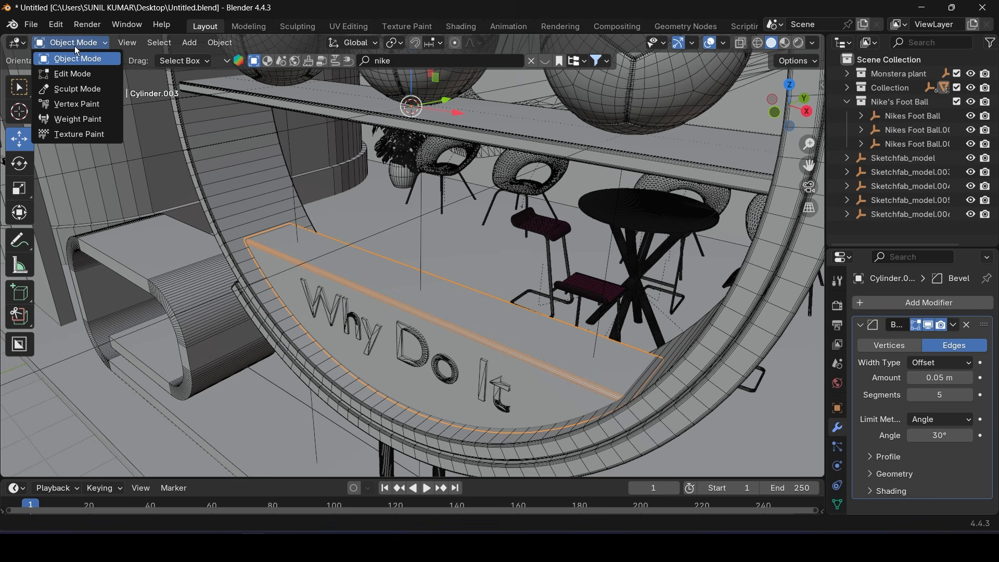
click(87, 74)
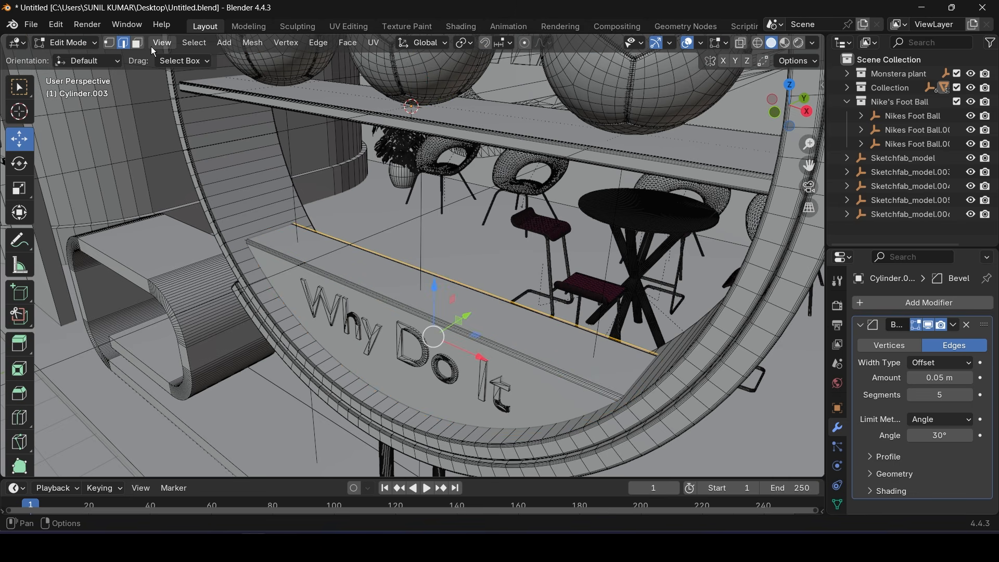
click(436, 303)
scroll(425, 310, up, 2)
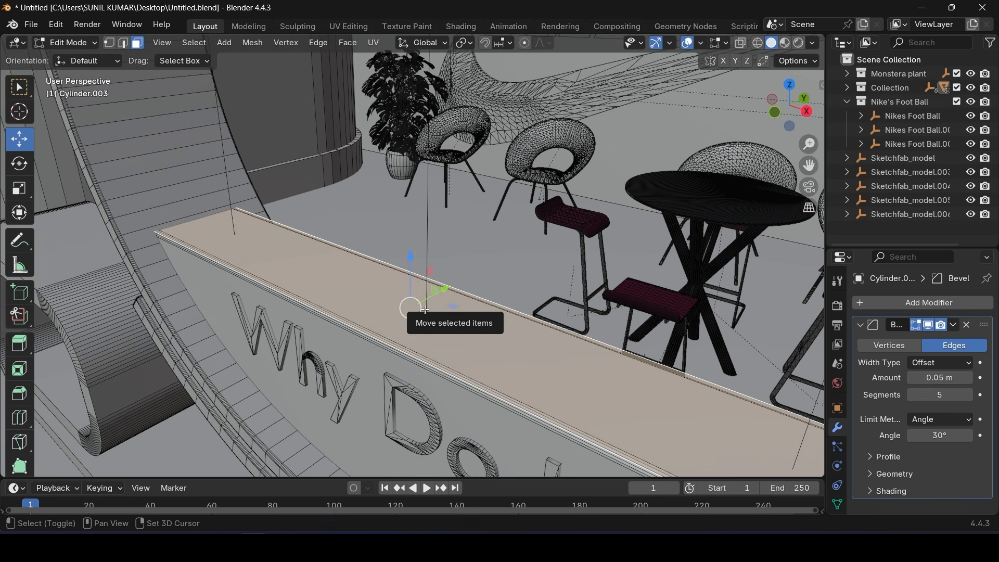
key(shift+s)
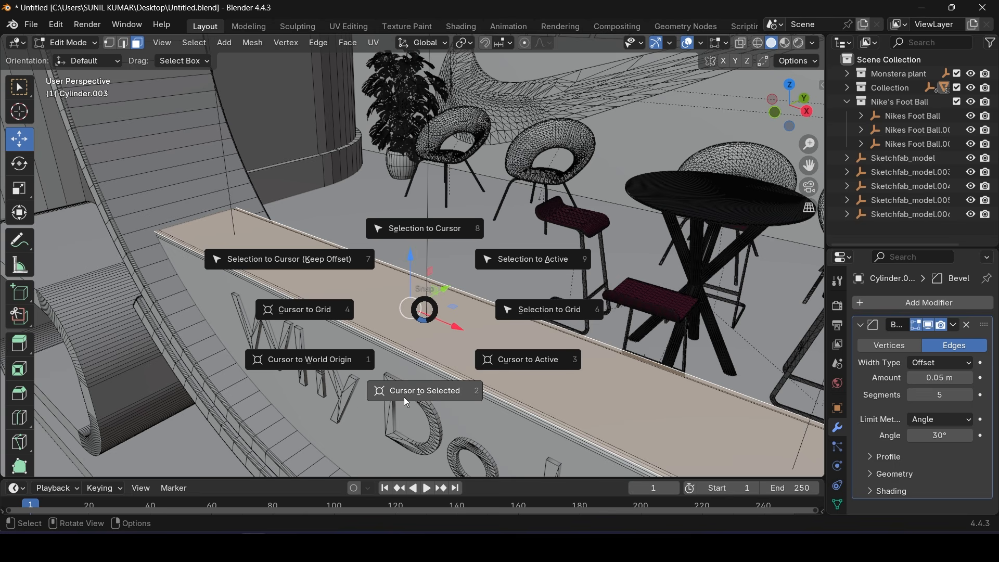
click(408, 402)
Return to Object Mode and set the "Why Do It" panel's origin to the 3D cursor
click(63, 45)
click(65, 56)
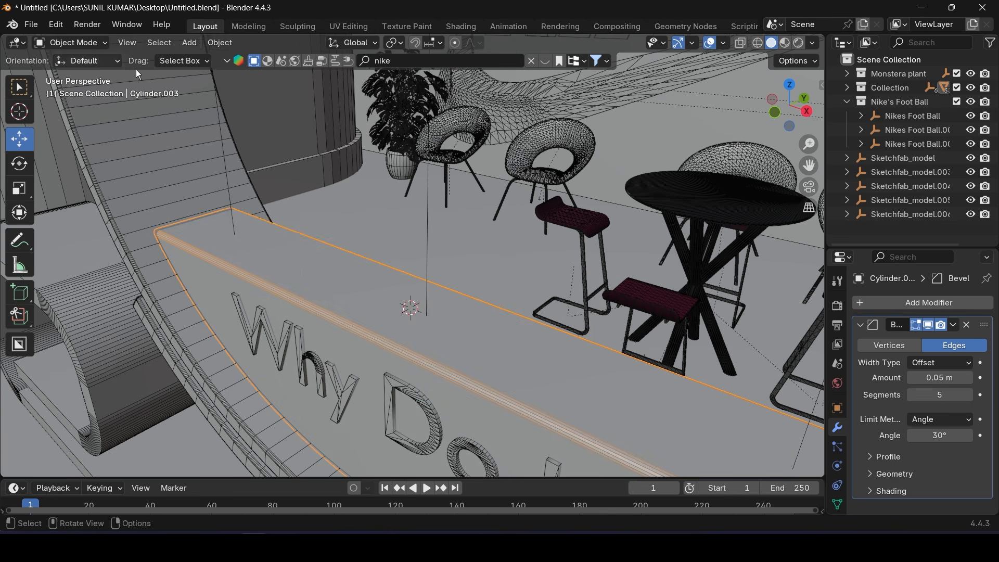
click(234, 45)
mouse_move(307, 75)
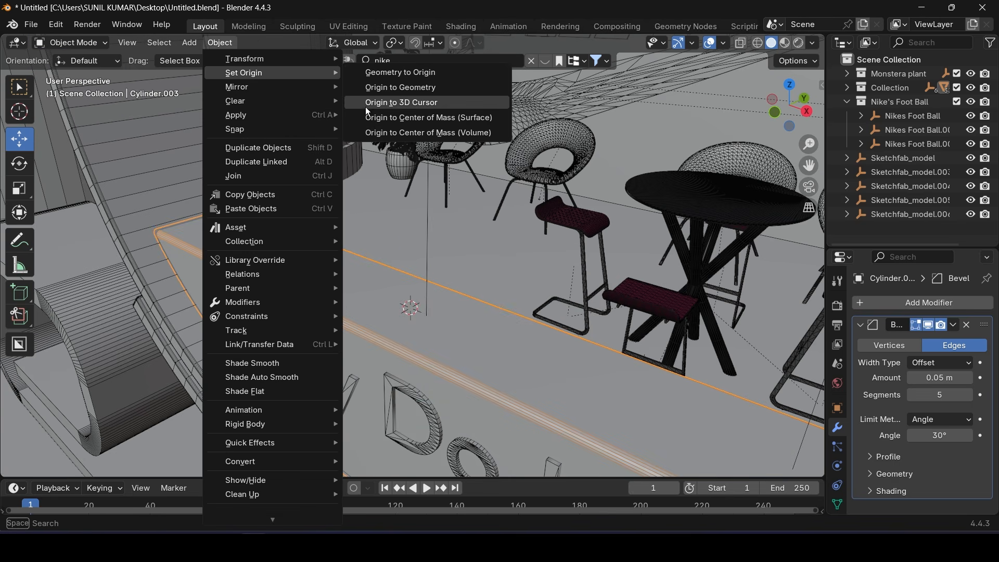
click(417, 105)
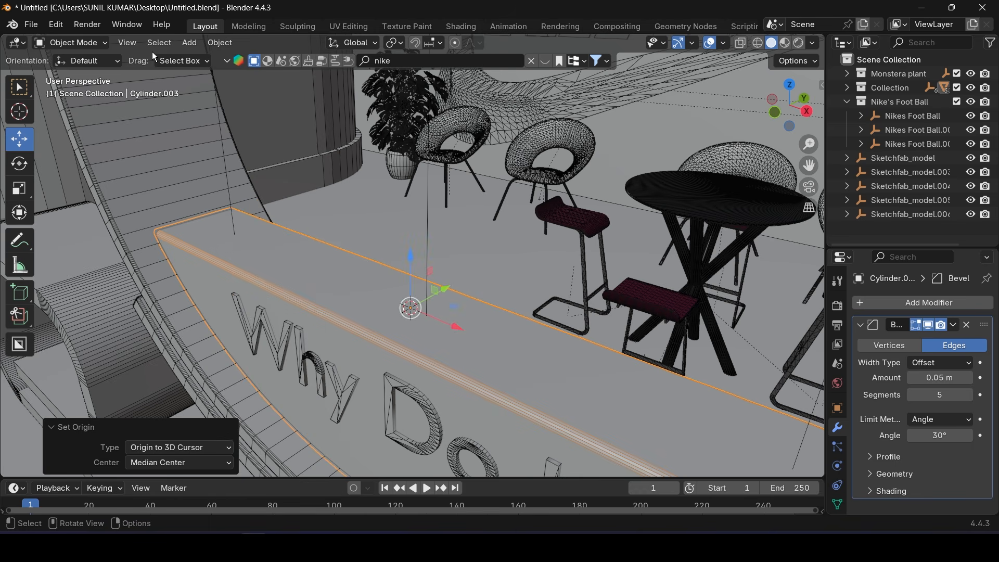
Place the Nike sneaker air jordan asset at the 3D cursor on the lower panel and collapse the Nike's Foot Ball collection
click(257, 63)
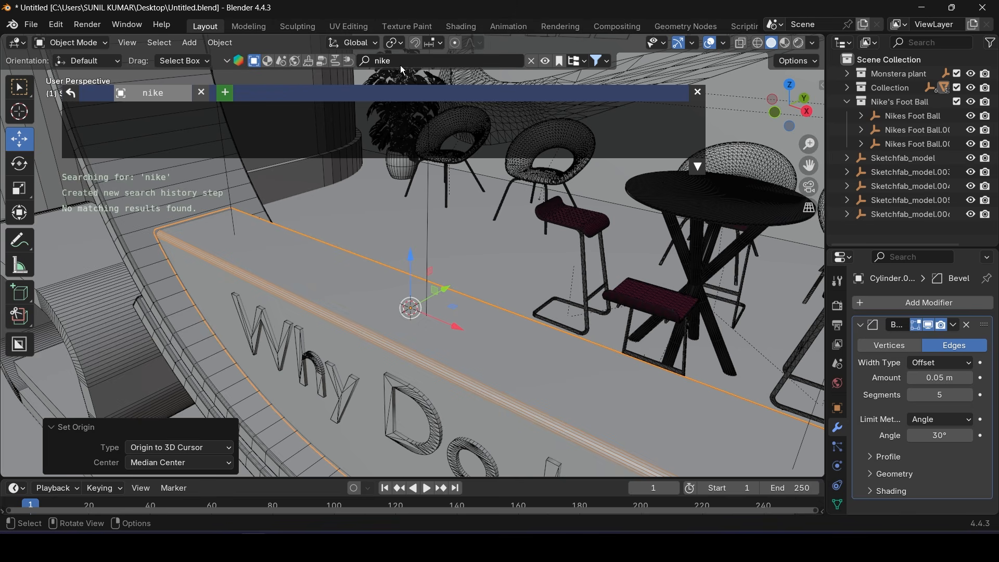
mouse_move(138, 143)
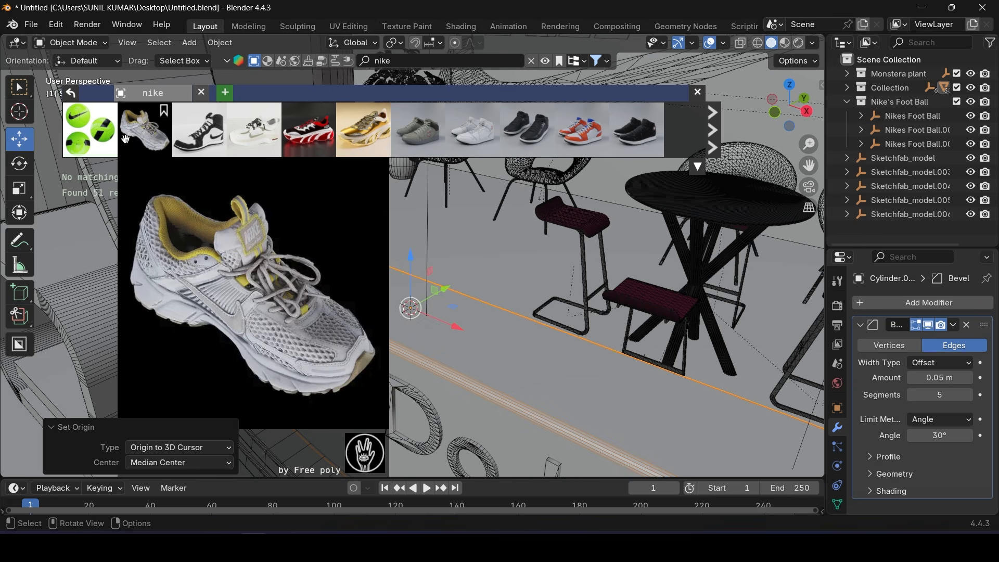
mouse_move(211, 141)
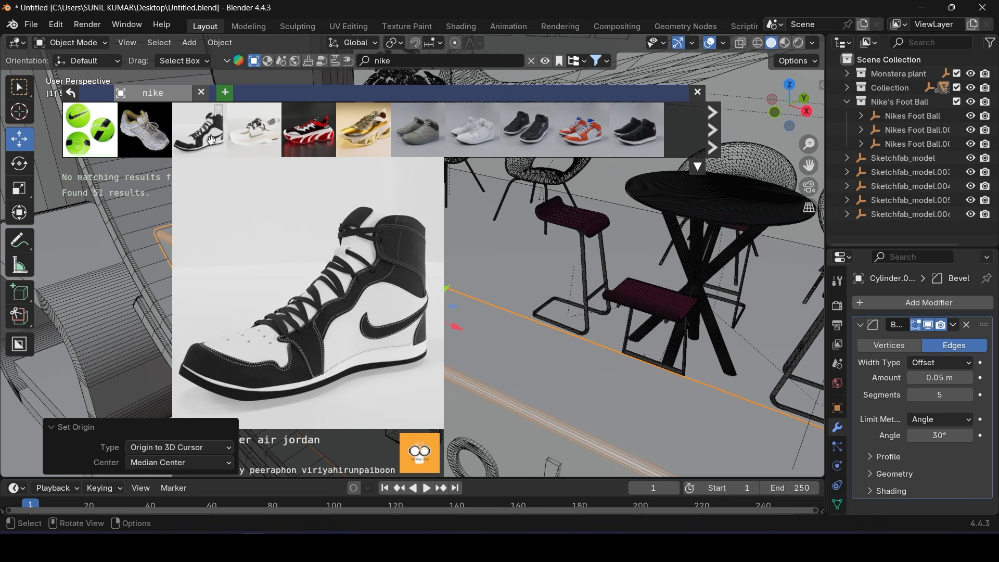
drag(211, 141, 409, 300)
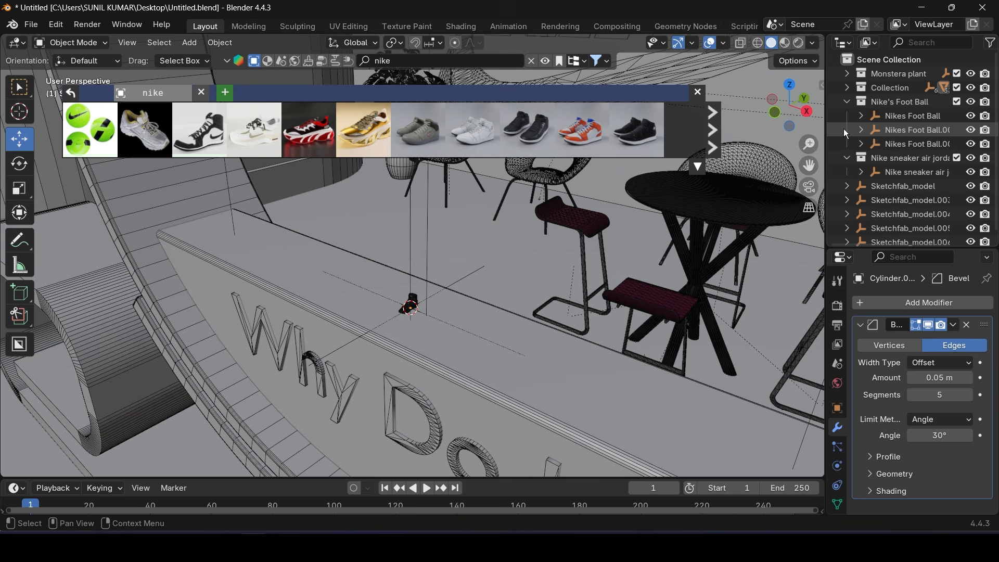
click(847, 101)
Scale the Nike sneaker air jordan to about 3.79 and move it about -2.10 m along X on the lower panel
click(883, 136)
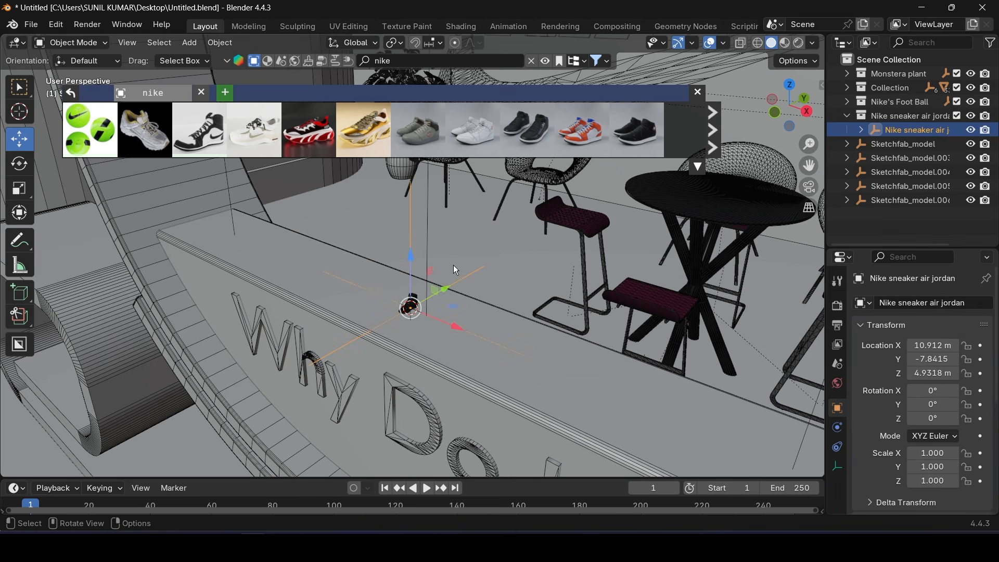
key(s)
click(483, 329)
key(g)
key(x)
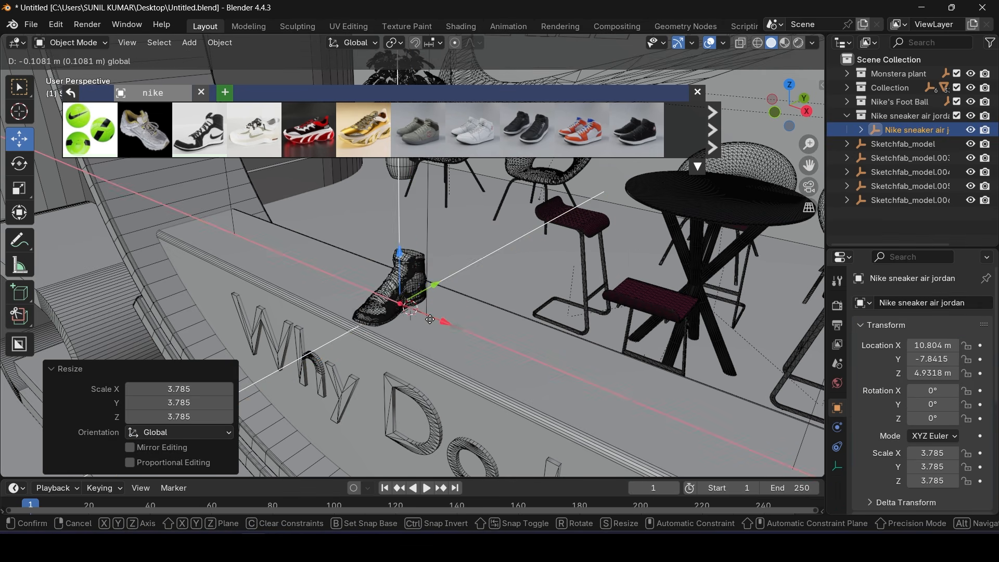
click(331, 241)
Make the Scene Collection active and place the Women's Nike Air Max Bliss asset at the 3D cursor on the lower panel
mouse_move(257, 127)
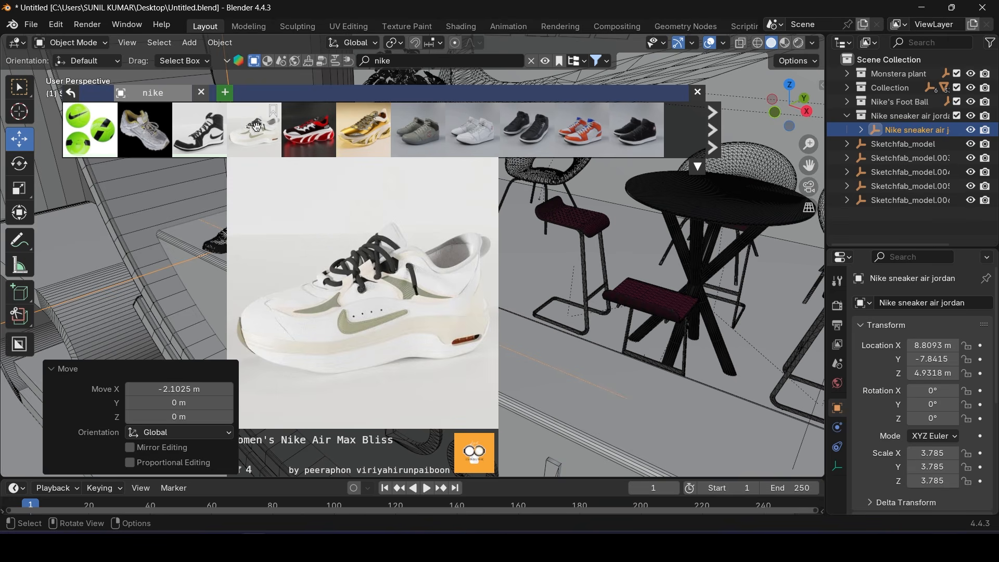
click(867, 61)
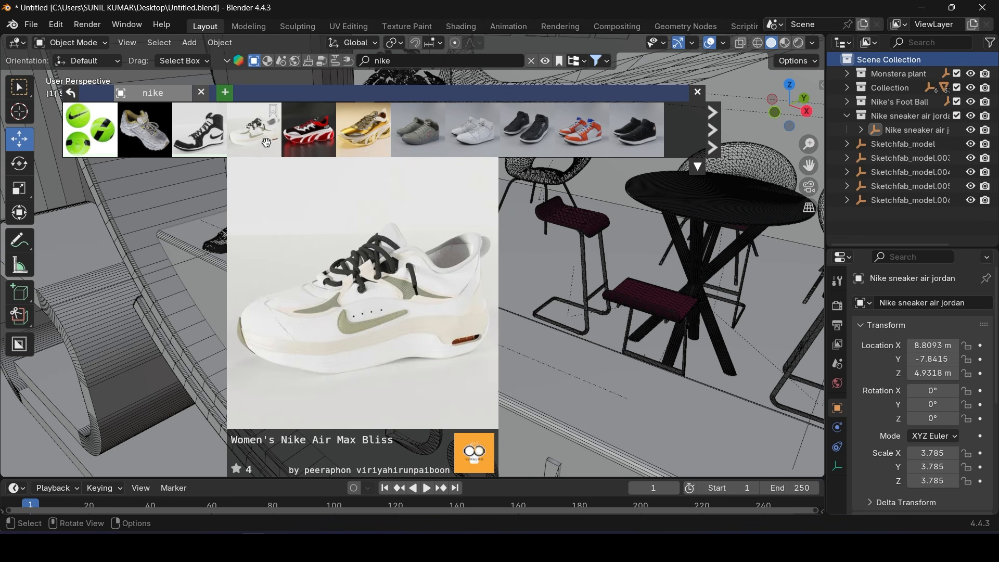
click(249, 135)
drag(324, 195, 411, 306)
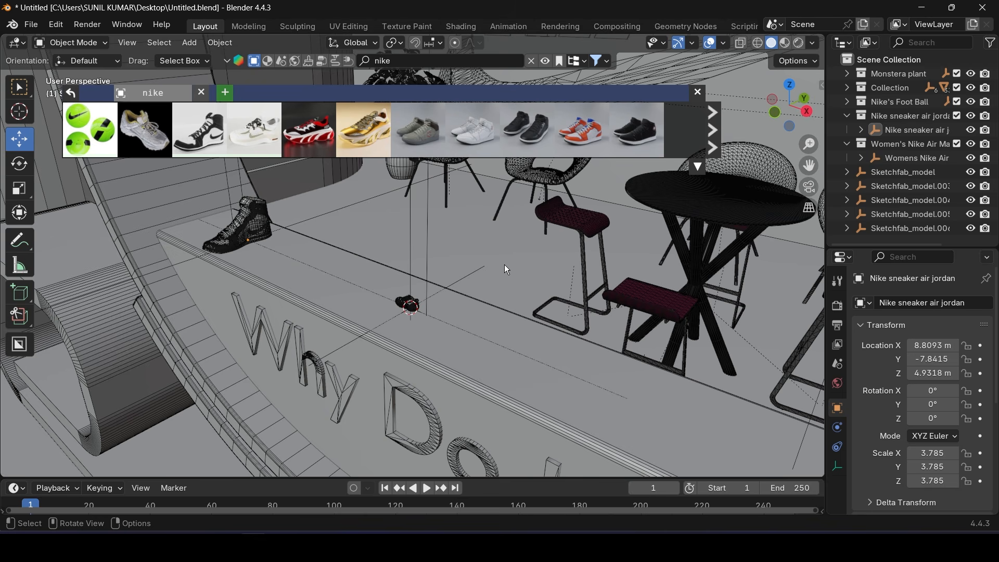
Scale the Women's Nike Air Max Bliss shoe to about 3.63, rotate it 90° about Z and move it about -1.07 m along X
key(s)
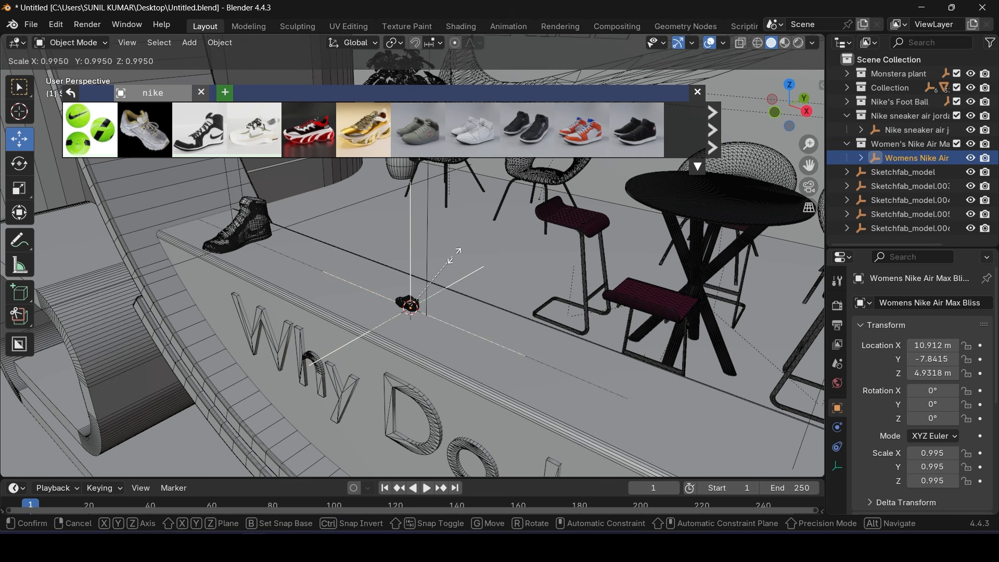
click(639, 222)
drag(931, 418, 952, 418)
click(911, 418)
click(911, 418)
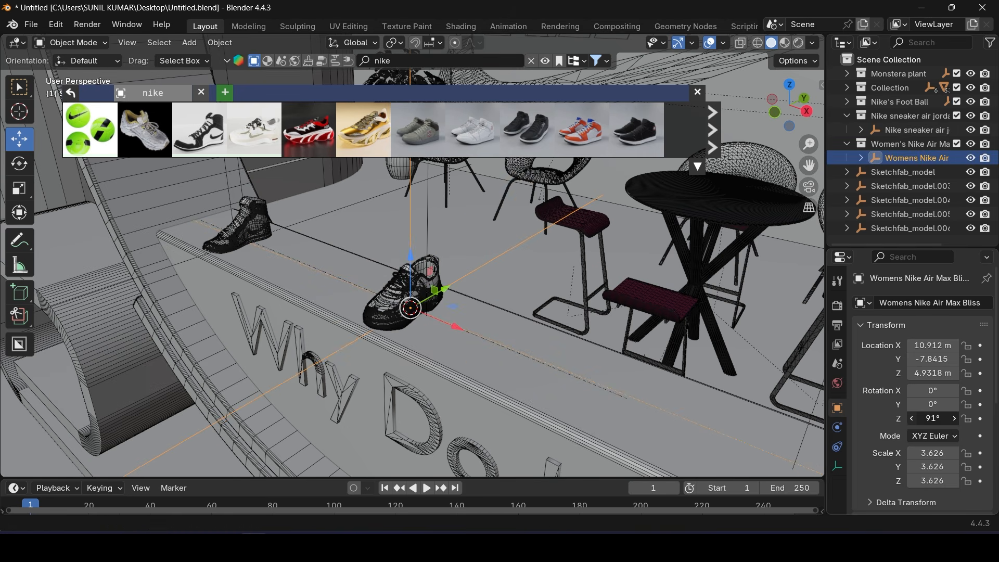
drag(456, 327, 346, 292)
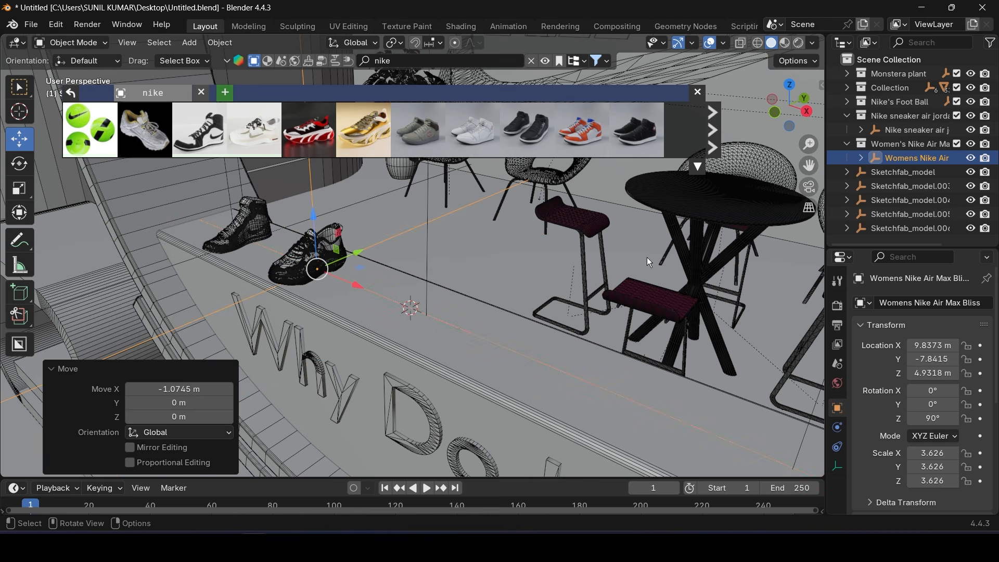
Make the Scene Collection active and place the Hoka shoes asset at the 3D cursor on the lower panel
click(894, 59)
mouse_move(438, 120)
click(308, 131)
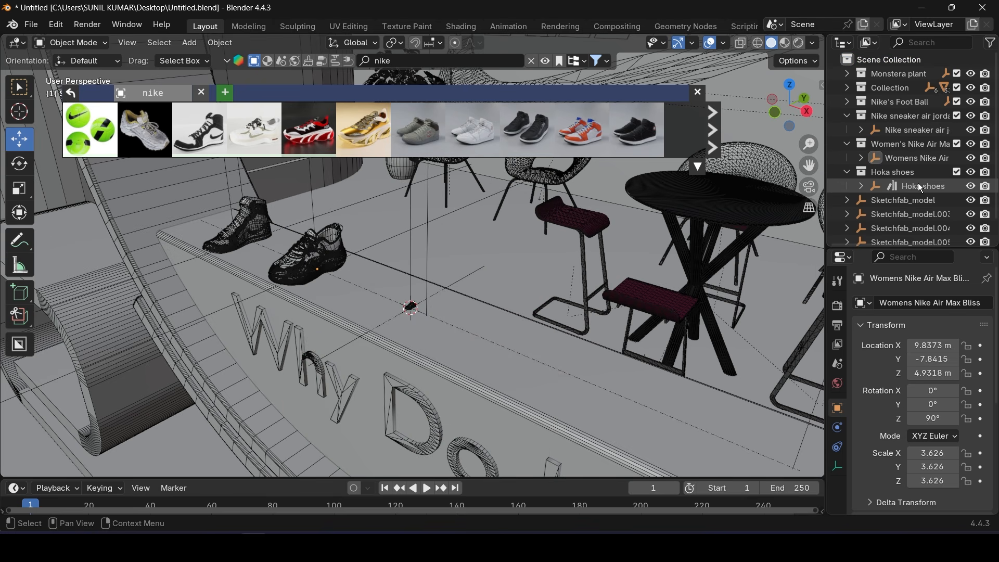
Scale the Hoka shoes up uniformly to about 8.98 so they match the neighbouring sneakers
click(412, 304)
key(s)
click(731, 211)
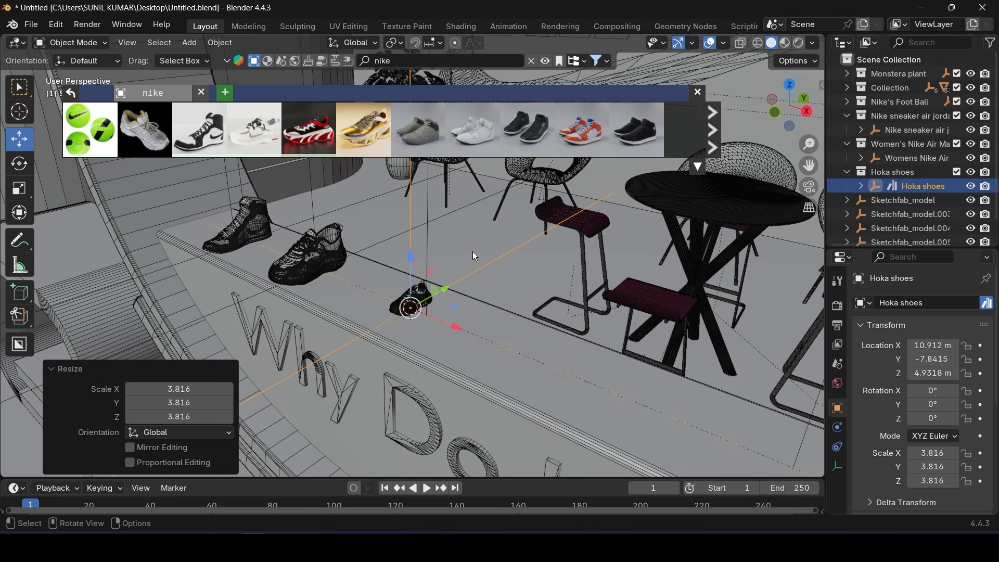
key(s)
shift+middle_drag(581, 246, 585, 291)
scroll(533, 273, up, 3)
scroll(452, 271, down, 3)
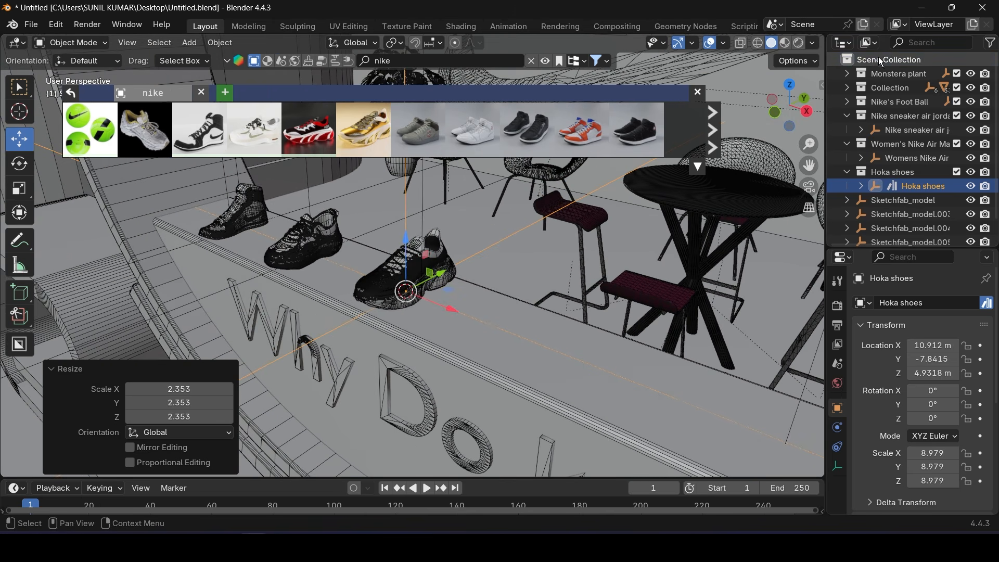
Make the Scene Collection active and place the Hoka sneaker shoe asset at the 3D cursor on the lower panel
click(895, 59)
mouse_move(374, 134)
drag(375, 135, 407, 290)
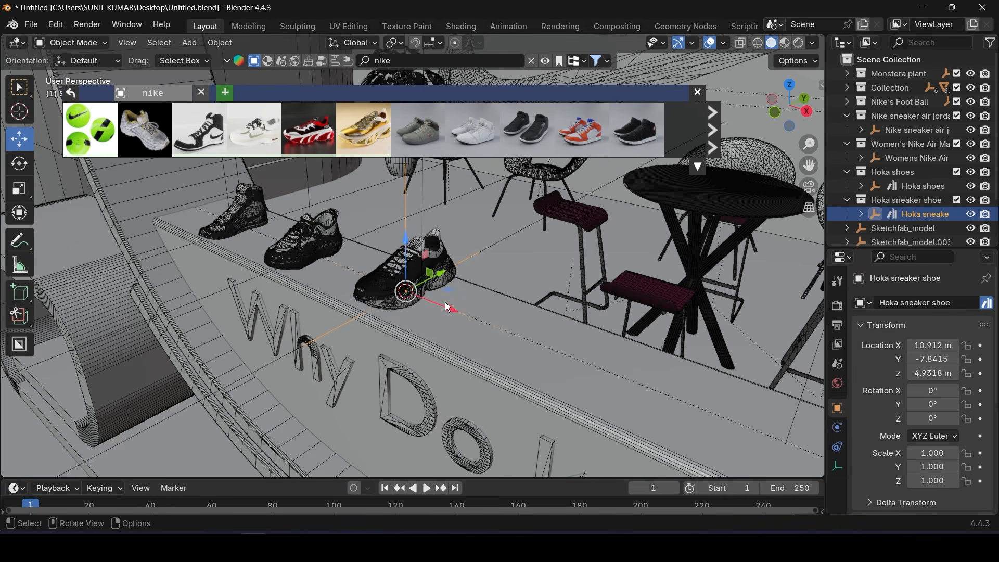
Move the Hoka sneaker shoe about 0.85 m along X and scale it to about 3.32
drag(449, 308, 542, 344)
key(s)
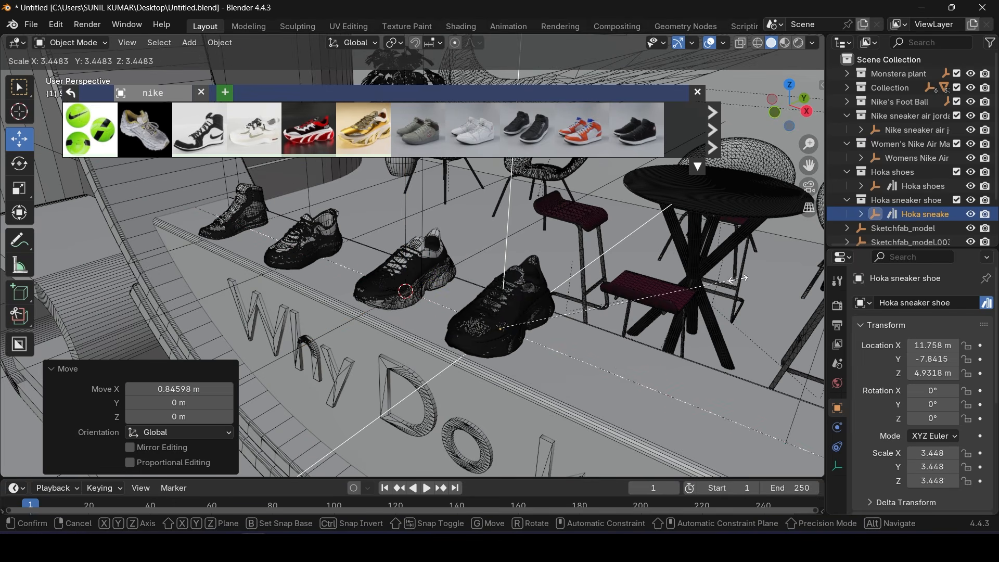
click(734, 277)
Browse the nike asset results and place the Corinthians black sneakers asset at the 3D cursor on the lower panel
middle_drag(494, 318, 563, 165)
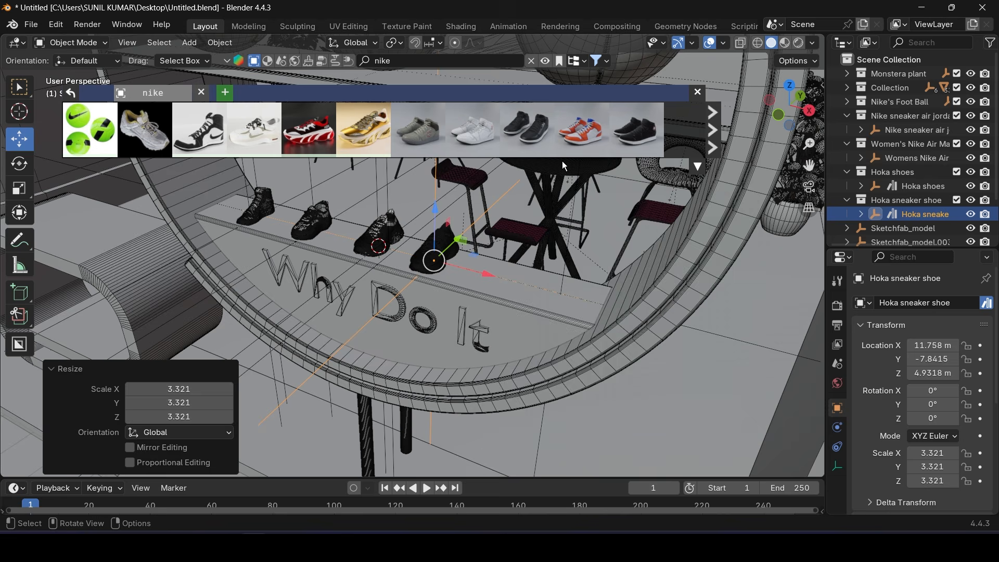
click(711, 128)
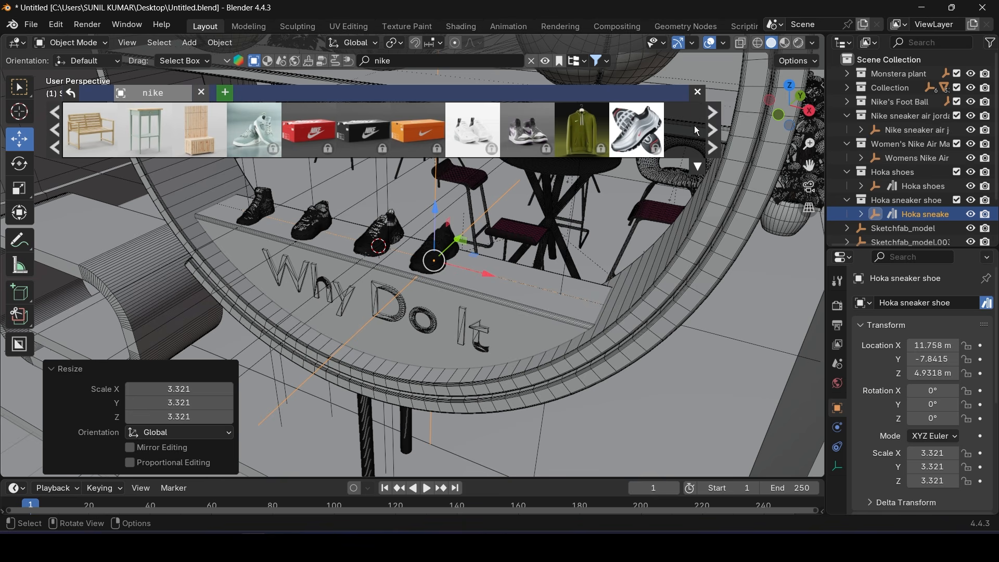
mouse_move(304, 136)
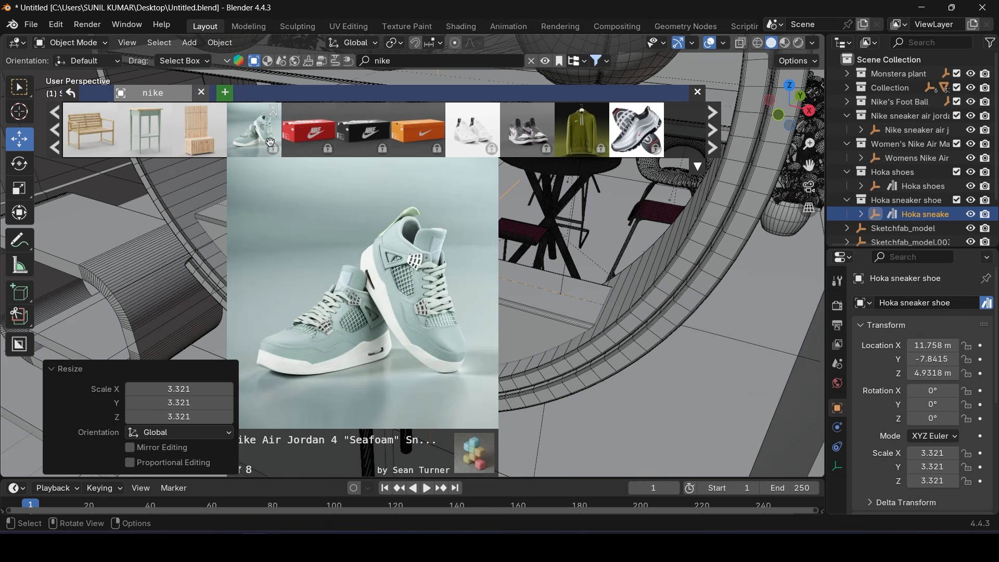
click(54, 129)
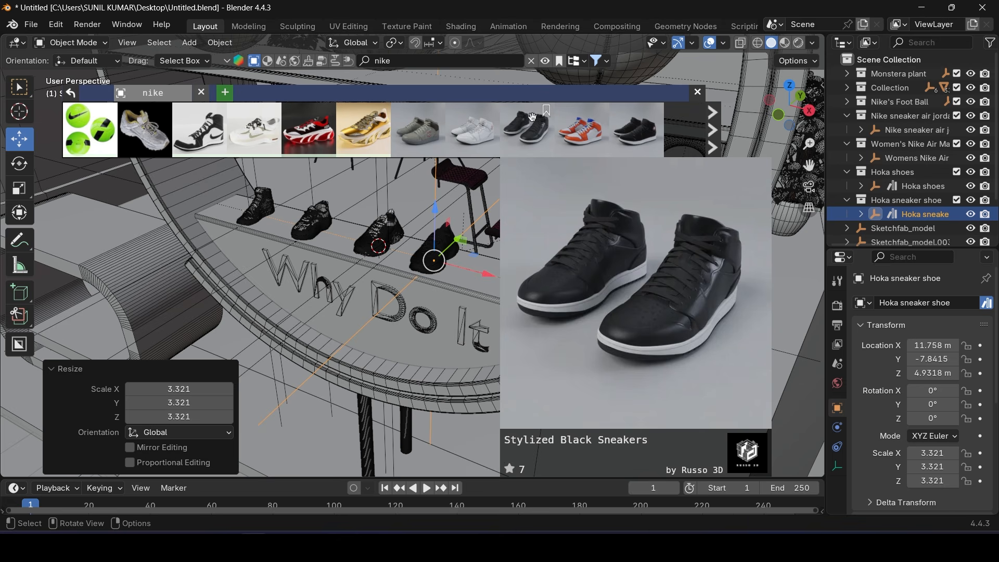
mouse_move(594, 126)
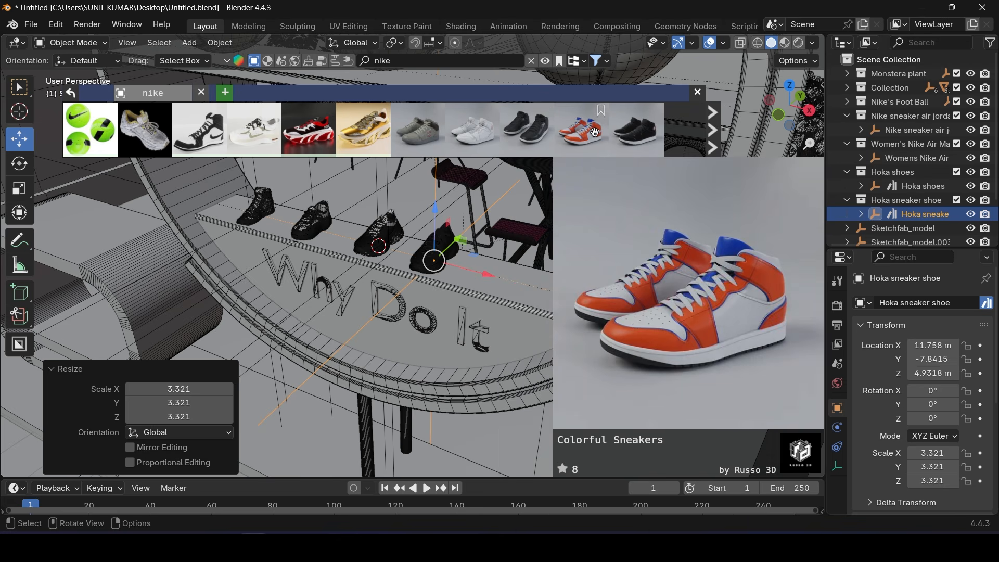
mouse_move(456, 133)
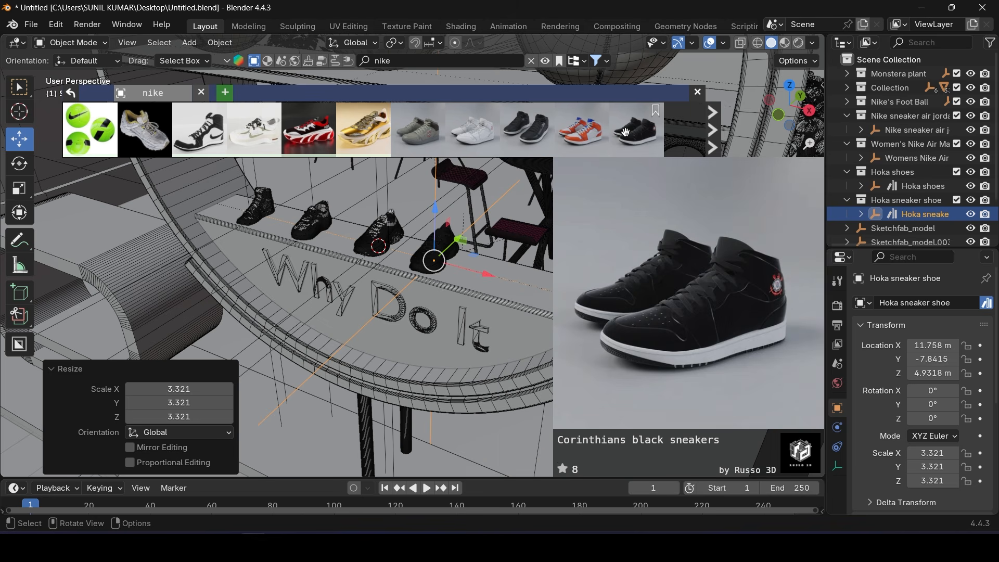
drag(629, 131, 585, 213)
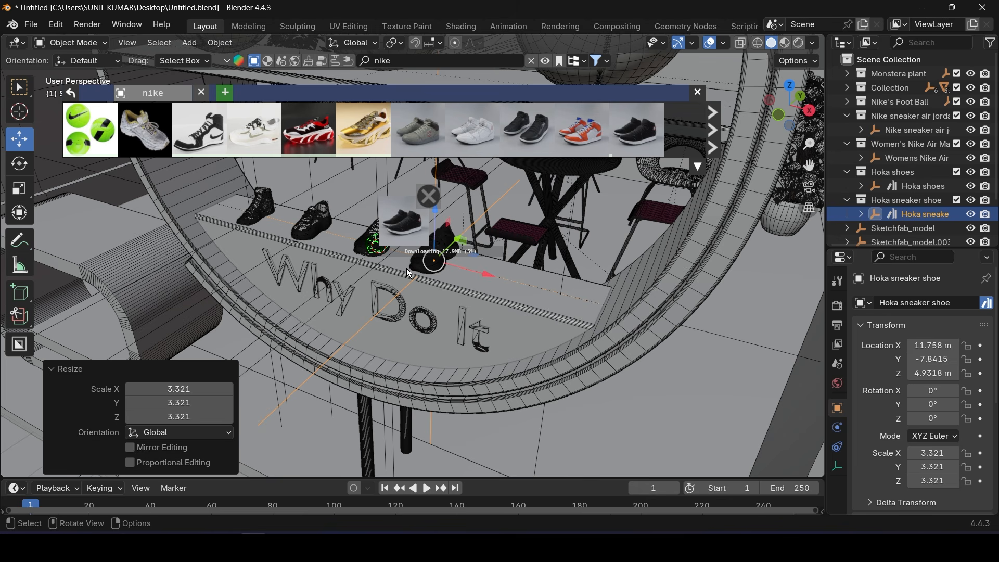
scroll(915, 229, down, 3)
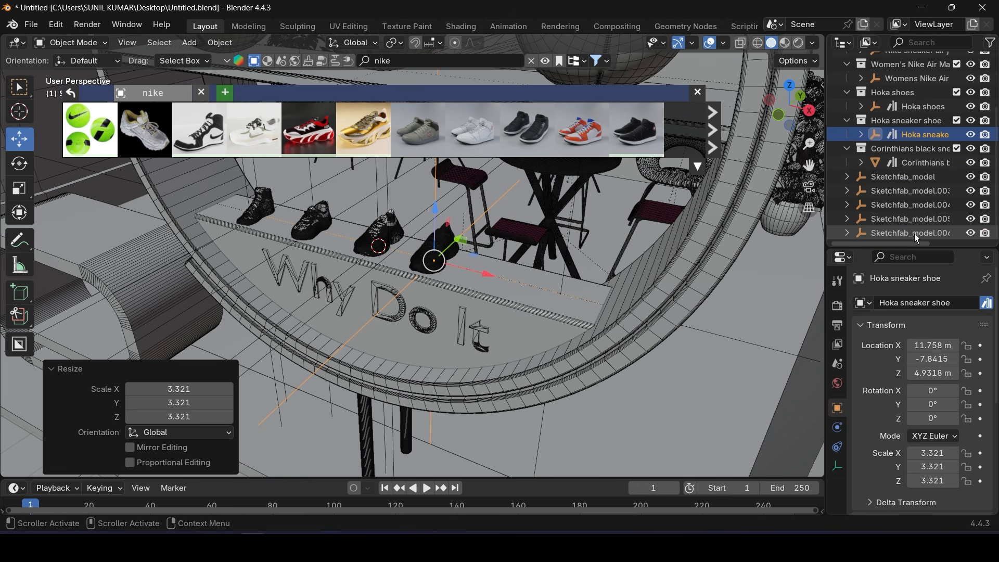
Move the Corinthians black sneakers about 2.19 m along X on the lower shelf and enlarge them to match the other shoes
click(924, 165)
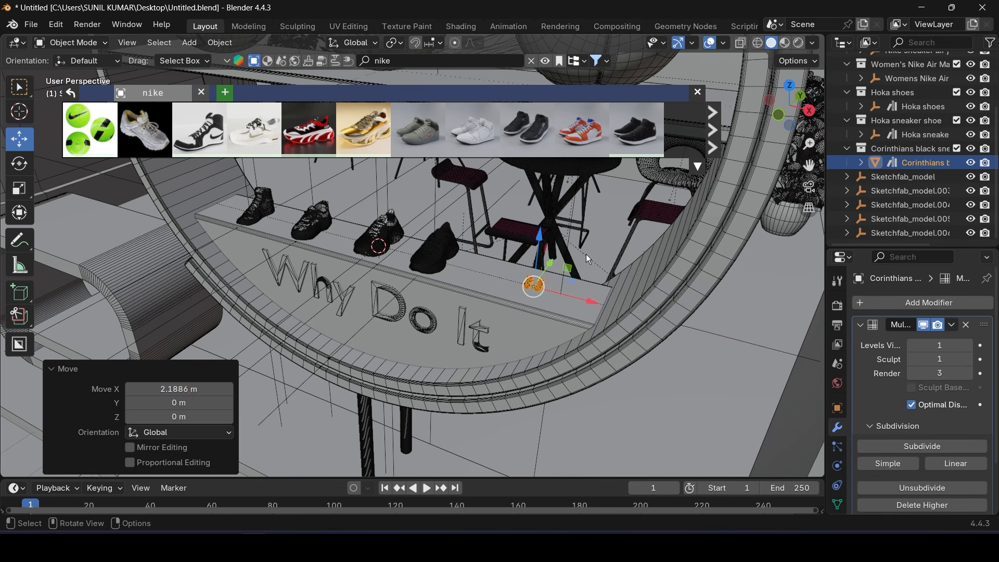
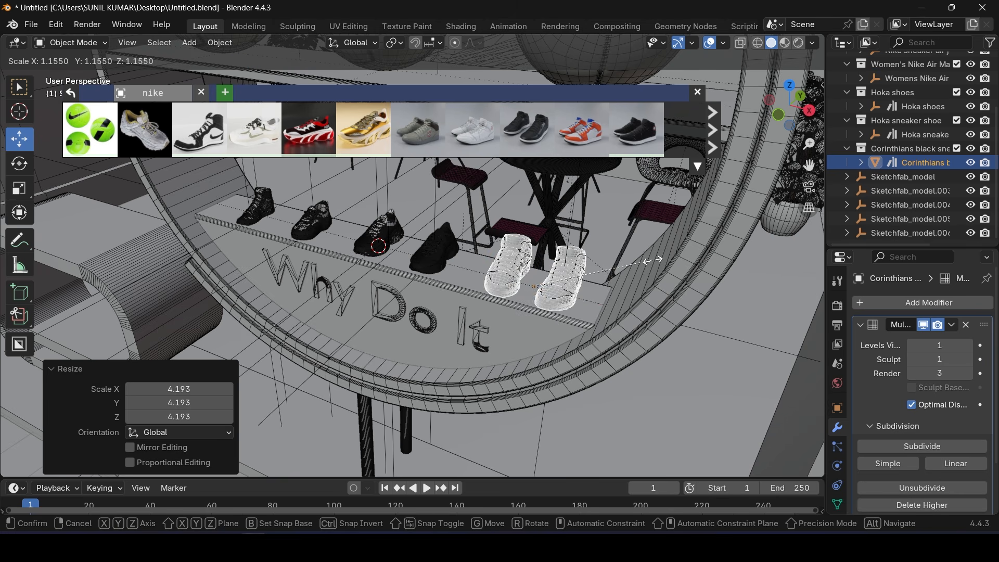
scroll(418, 285, down, 4)
middle_drag(423, 330, 761, 257)
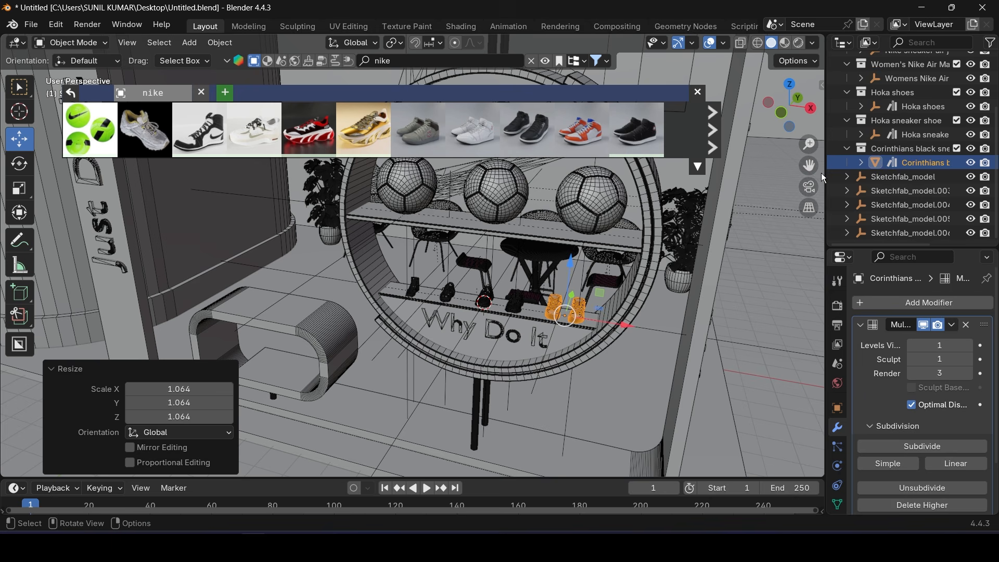
Collapse the expanded Hoka and Corinthians shoe collections in the outliner
scroll(848, 151, up, 3)
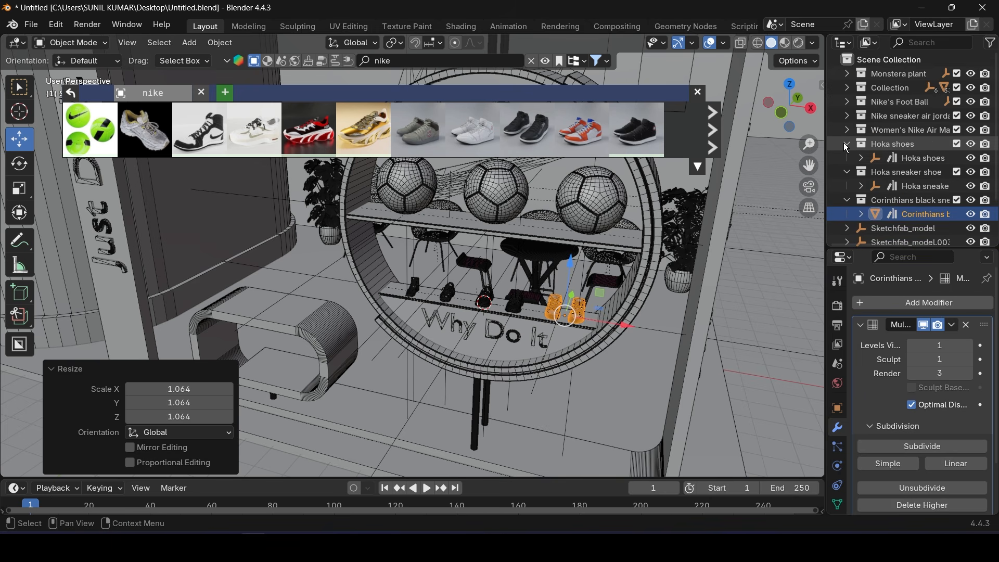
click(846, 144)
click(846, 158)
click(846, 172)
Make the Scene Collection active and close the asset search results
click(889, 60)
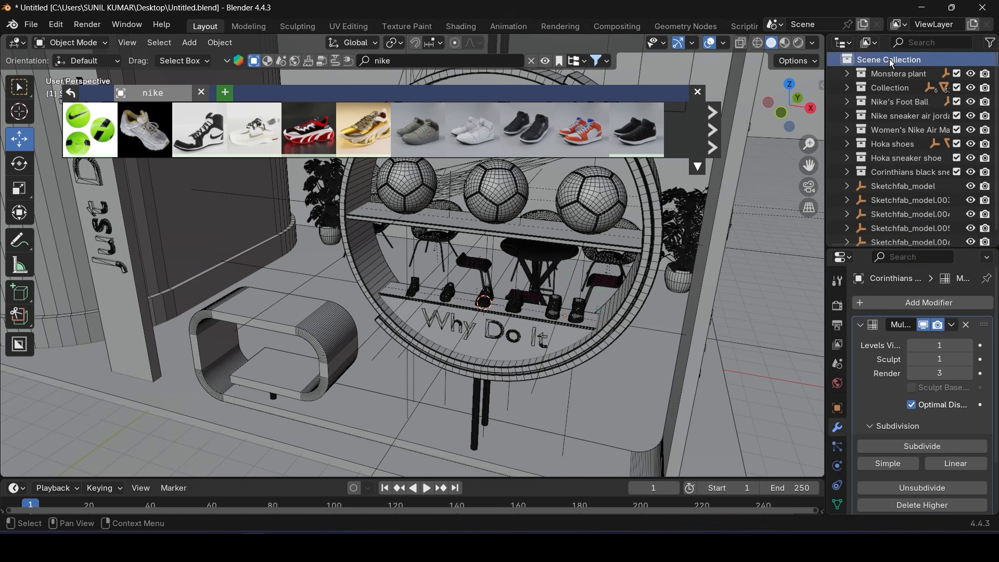
scroll(485, 274, up, 4)
click(697, 93)
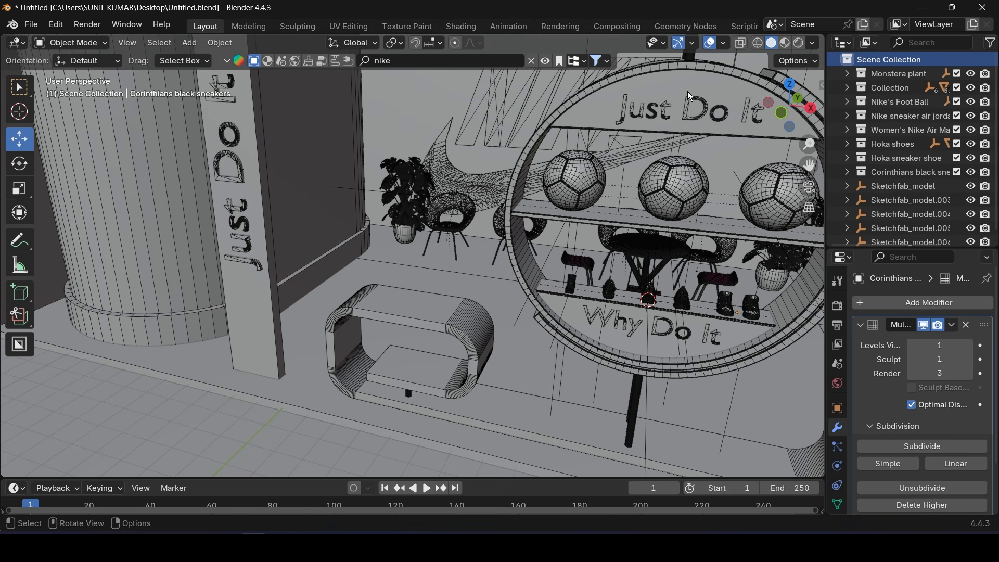
Import the nike_air_jordan_1 glTF model from the 3D Assets folder
click(31, 24)
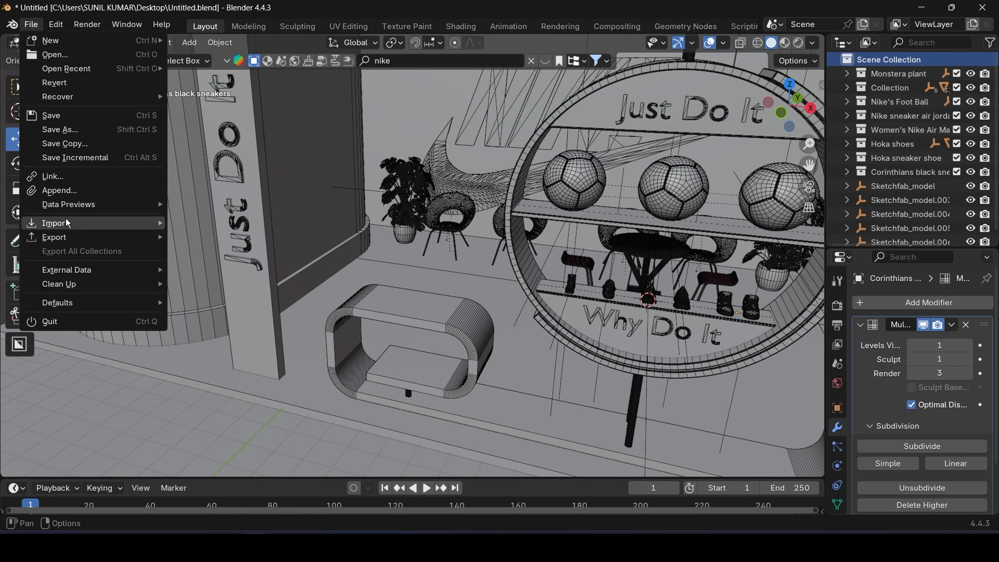
mouse_move(67, 219)
click(232, 362)
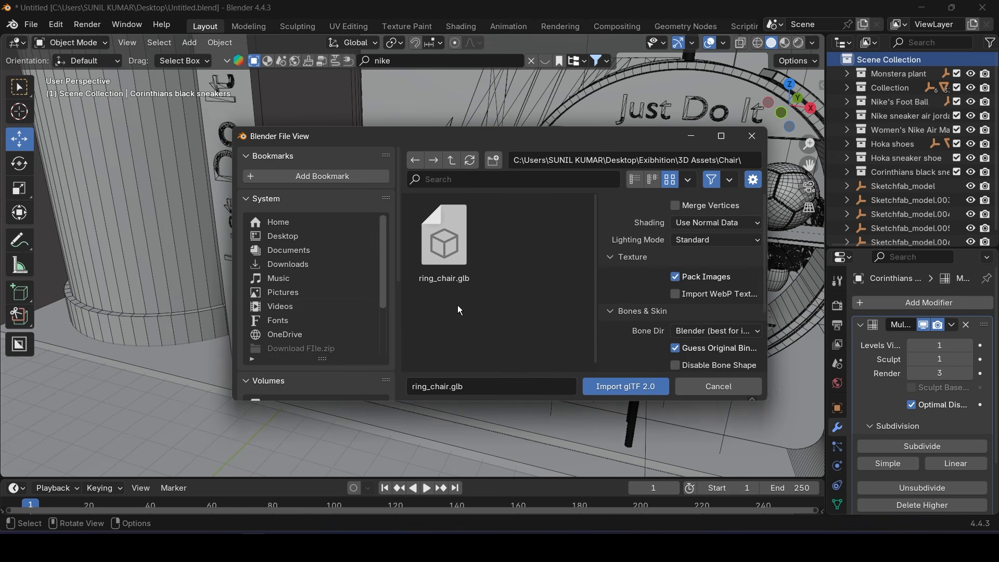
click(453, 161)
scroll(512, 257, down, 3)
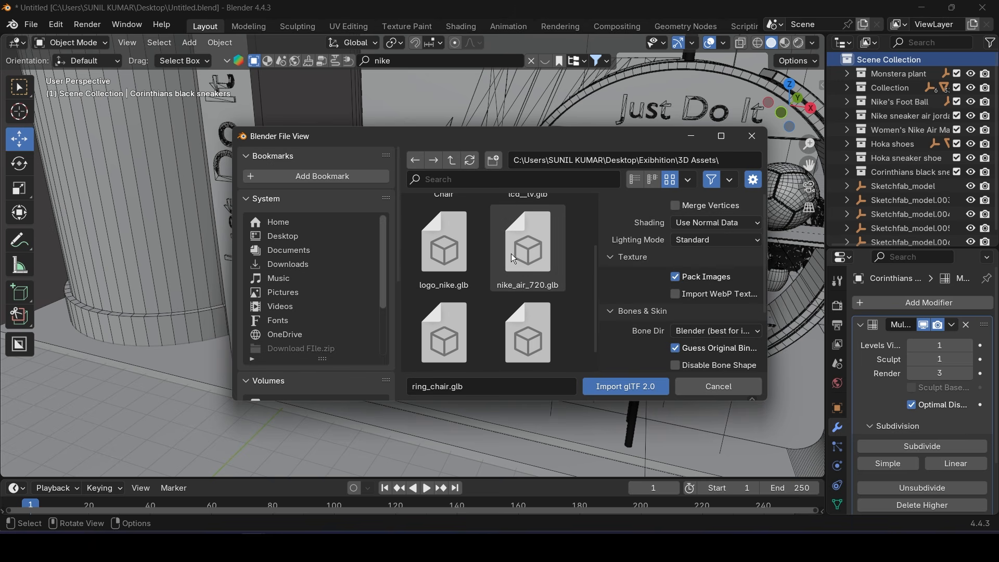
scroll(539, 259, down, 1)
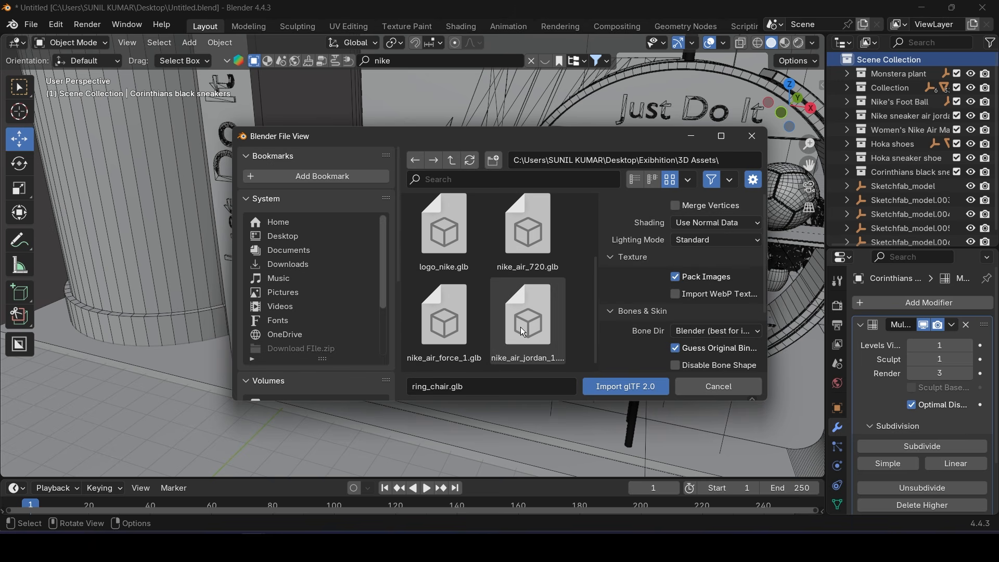
click(533, 323)
click(626, 387)
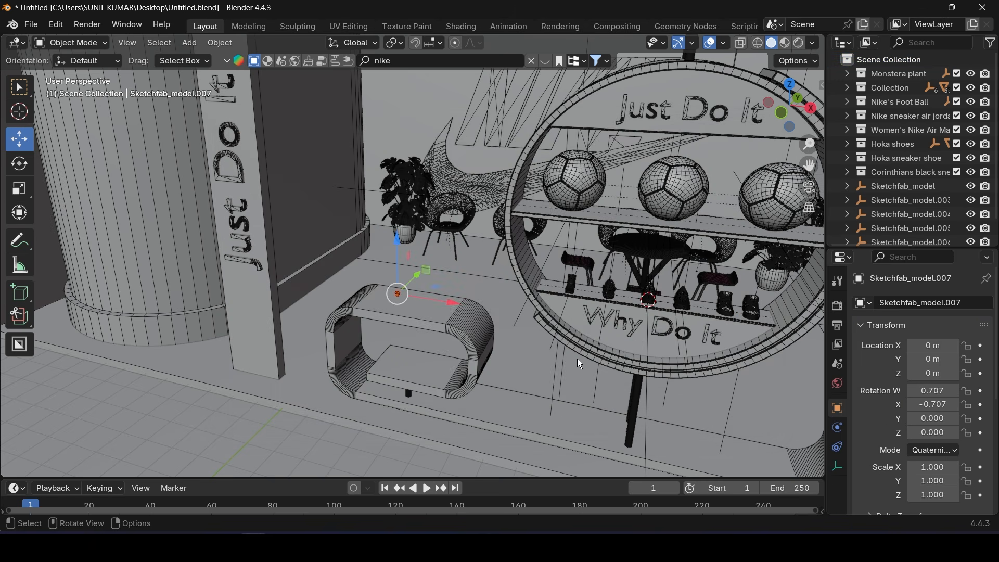
Scale the imported Air Jordan shoe model up to about 8.851 on all axes
key(s)
click(731, 254)
key(s)
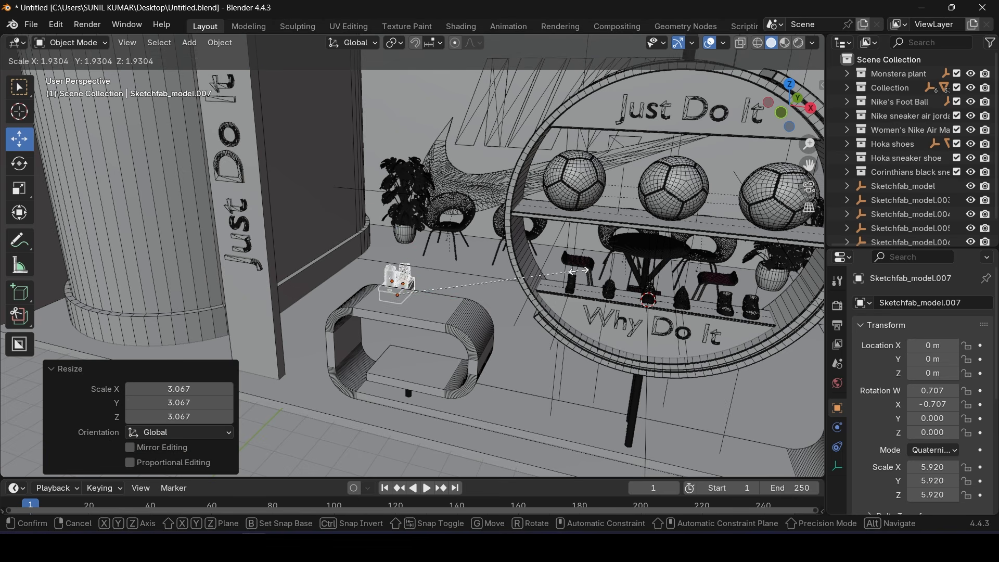
click(629, 275)
key(s)
click(535, 269)
Place the shoe model above the rounded display stand, about 3.43 m in X, -7.15 m in Y and 3.6 m in Z
key(KP_Decimal)
key(g)
key(y)
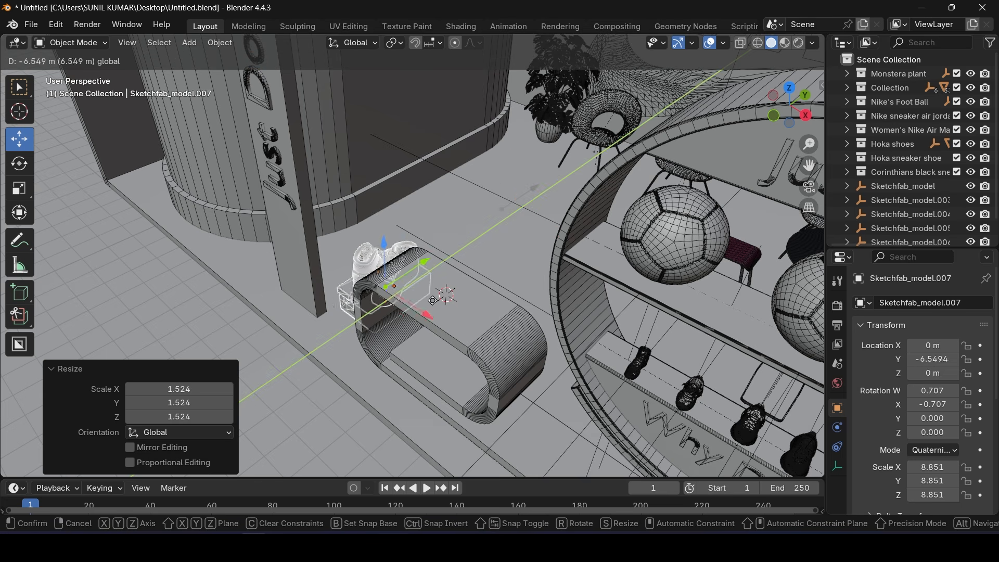
click(432, 330)
key(g)
key(x)
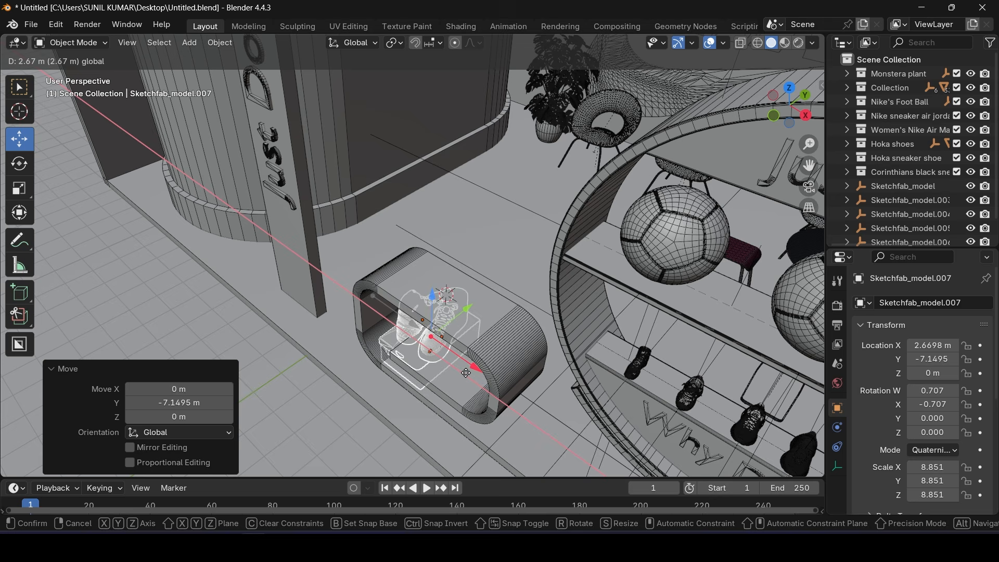
click(457, 358)
key(g)
key(z)
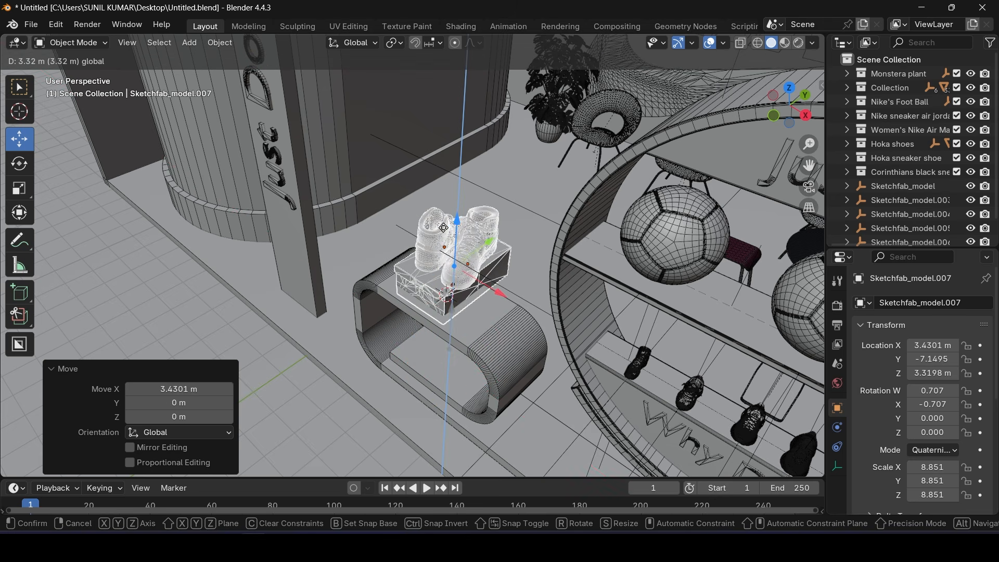
click(439, 219)
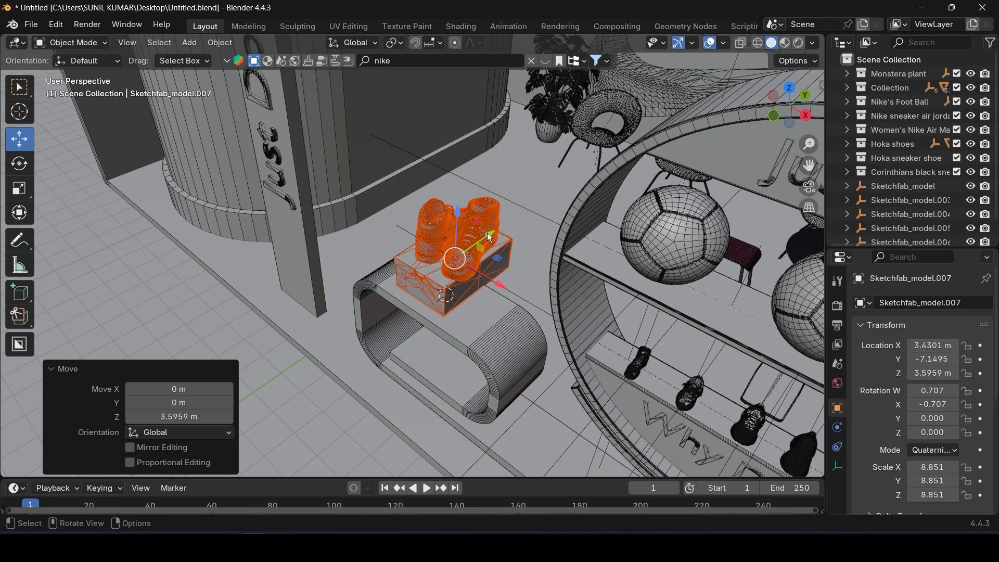
Shift the shoe model about -0.85 m along Y so it sits over the stand, at Y -8 m
key(g)
key(y)
scroll(461, 279, up, 3)
click(461, 279)
middle_drag(461, 279, 545, 299)
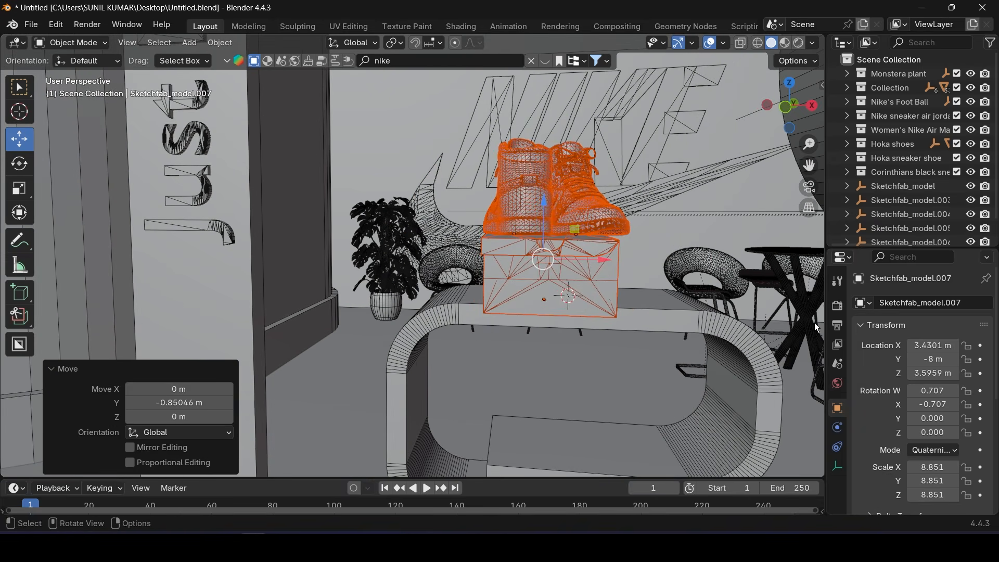
Switch the shoe model to XYZ Euler rotation and raise it to about 3.64 m so its box rests on the stand
click(931, 452)
click(896, 344)
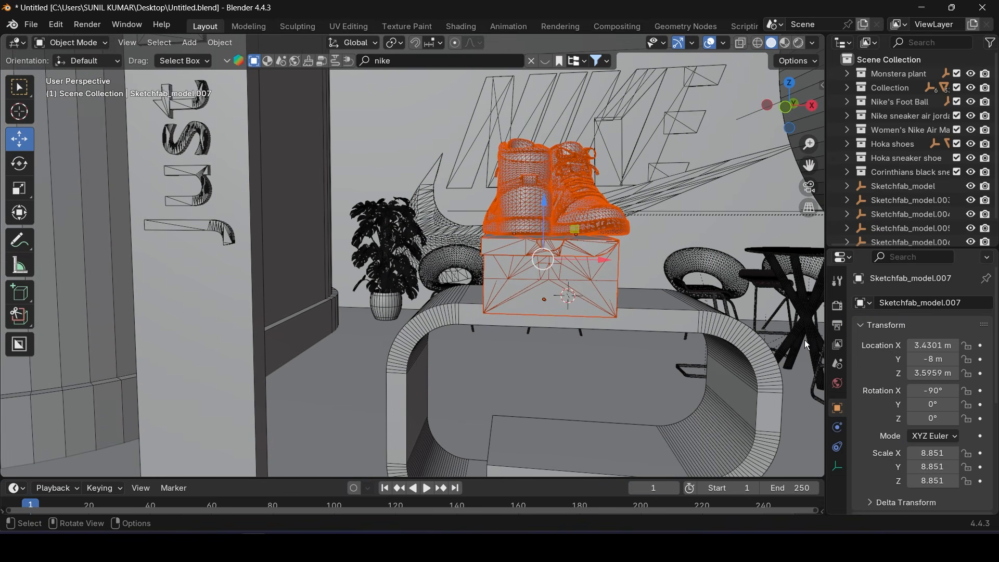
key(KP_1)
scroll(742, 299, up, 4)
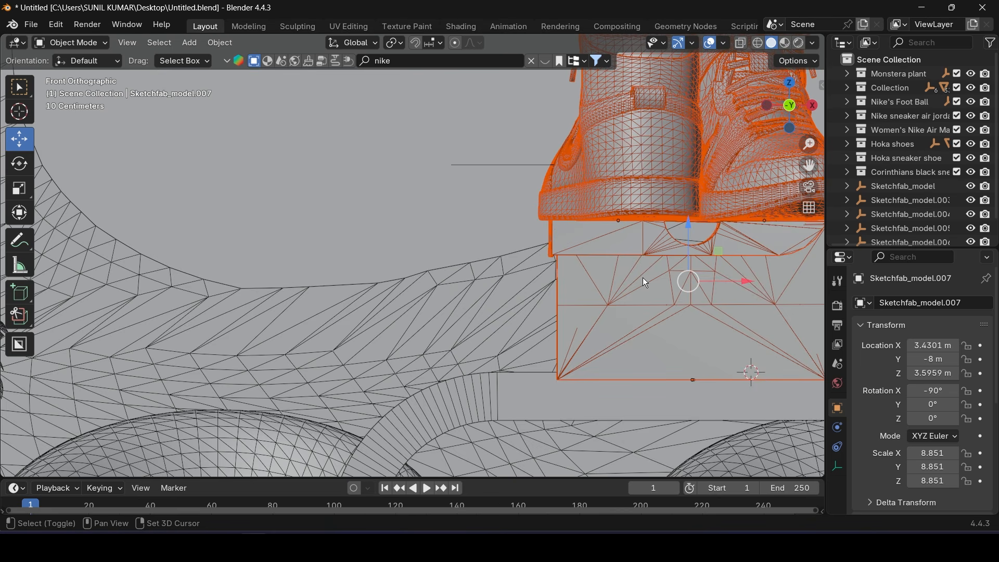
shift+middle_drag(642, 277, 472, 268)
drag(515, 221, 522, 200)
scroll(595, 401, down, 4)
shift+middle_drag(541, 337, 547, 359)
Rotate the shoe model to 56° about Z and shift it about 0.48 m along X on the stand
mouse_move(931, 418)
mouse_down()
mouse_move(960, 419)
mouse_move(929, 418)
mouse_up()
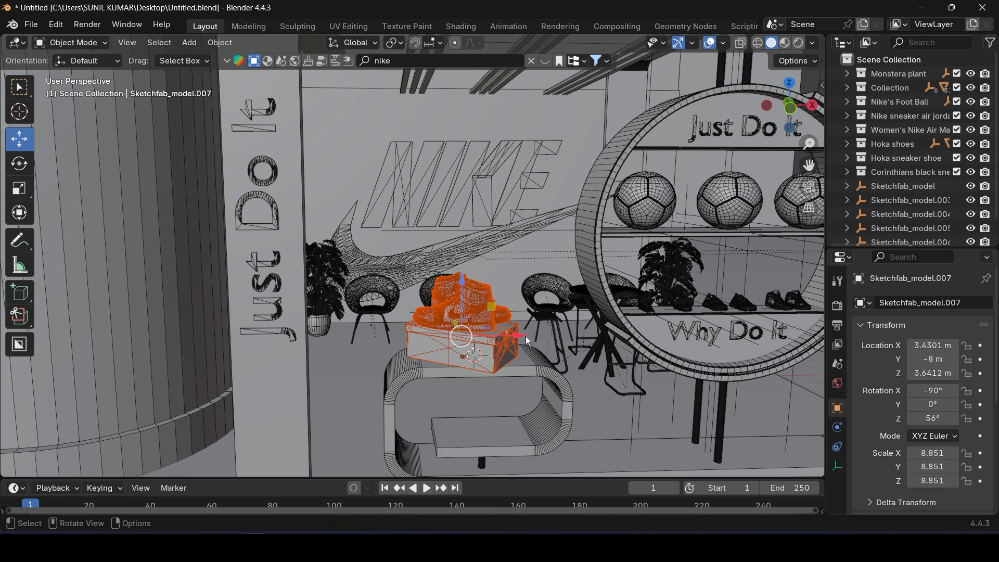
drag(526, 341, 539, 335)
middle_drag(538, 335, 459, 363)
Save the file and compare the camera view with the reference image Icon.jpg
key(ctrl+s)
key(KP_0)
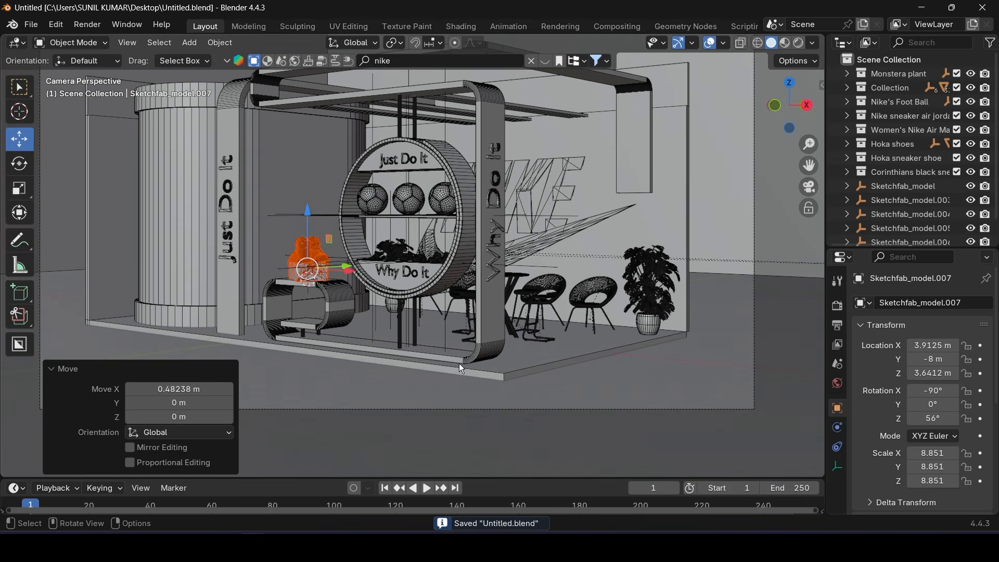
shift+middle_drag(381, 283, 395, 312)
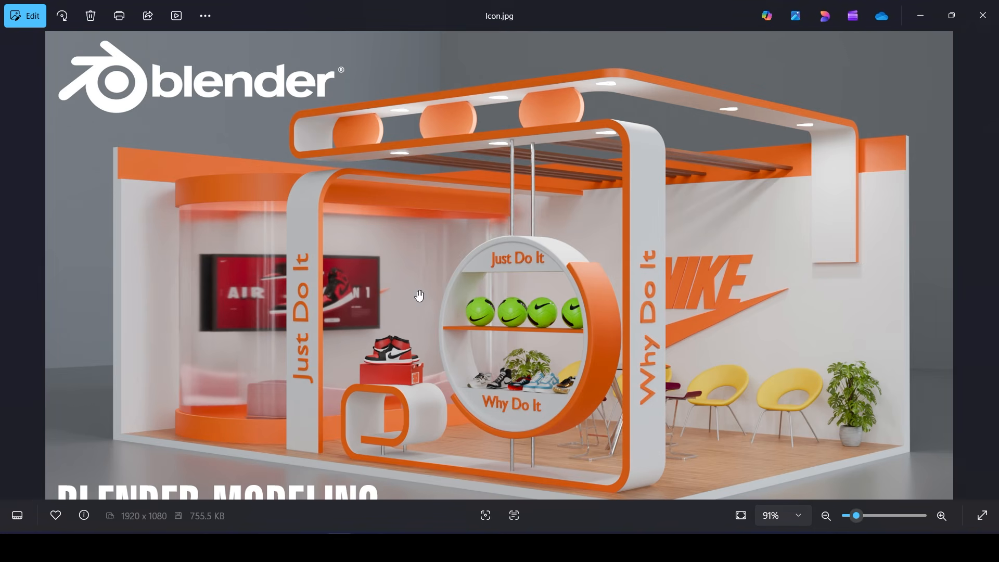
click(920, 21)
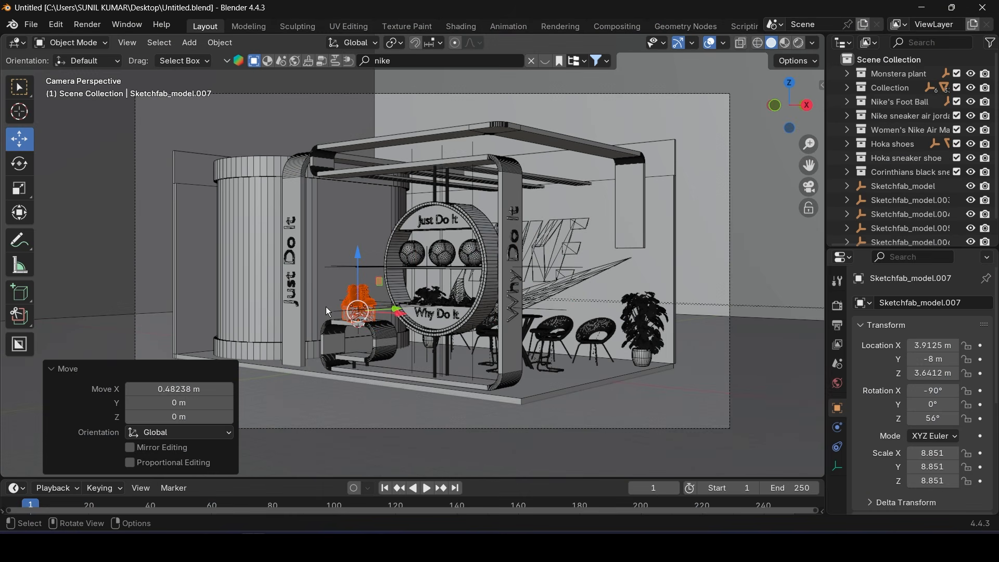
Import the lcd__tv.glb model from the 3D Assets folder into the Scene Collection
shift+middle_drag(281, 270, 392, 236)
middle_drag(292, 216, 312, 247)
shift+middle_drag(312, 247, 471, 279)
scroll(476, 286, up, 5)
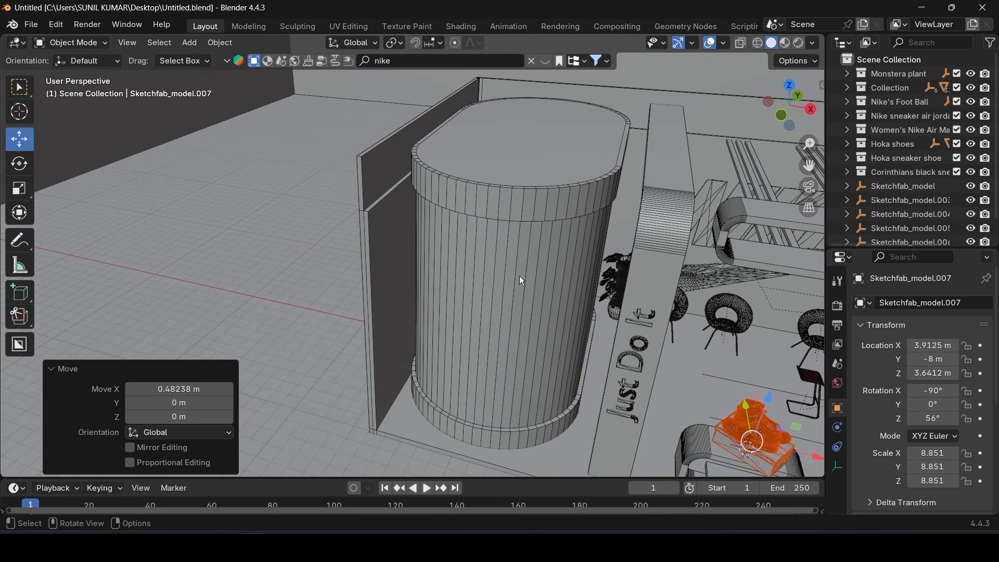
click(472, 280)
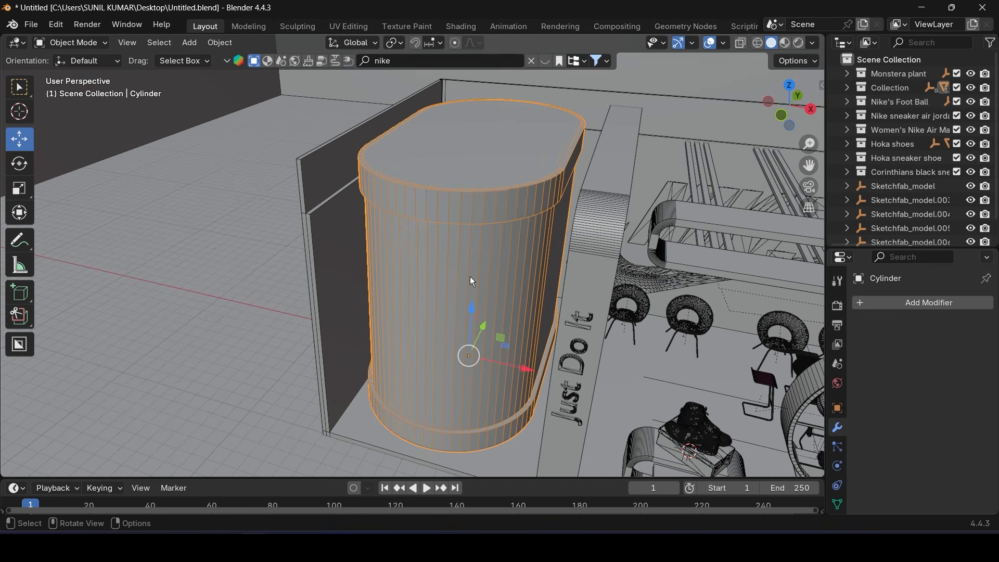
click(886, 59)
click(31, 24)
mouse_move(85, 228)
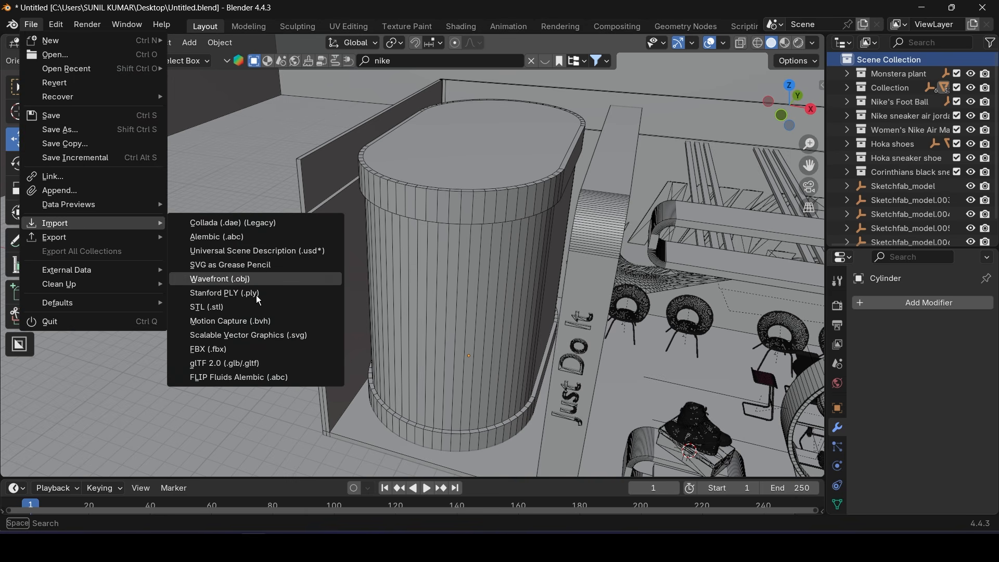
click(238, 363)
double_click(503, 228)
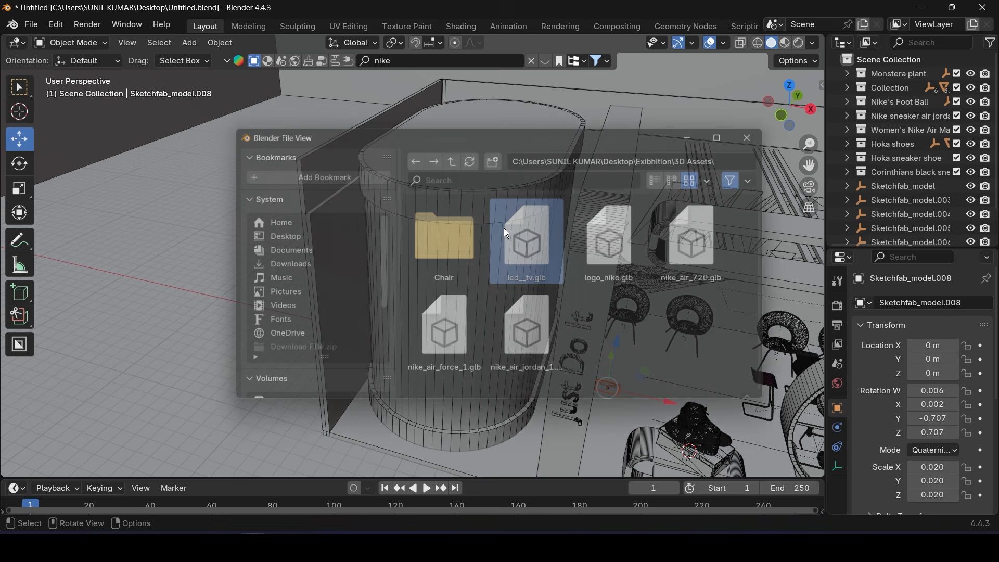
Enlarge the imported TV to a scale of about 0.130 on all axes
key(s)
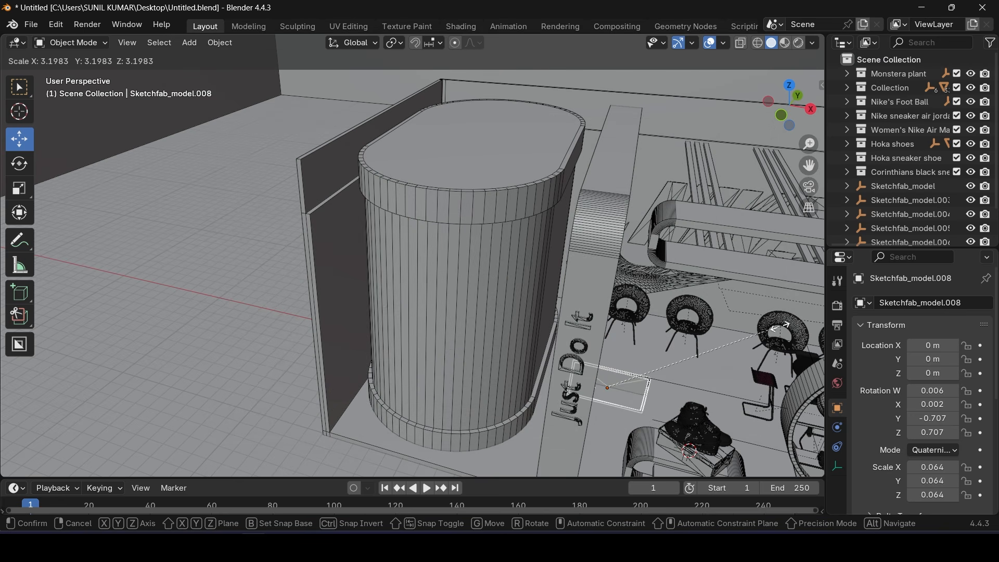
click(781, 328)
scroll(593, 291, up, 4)
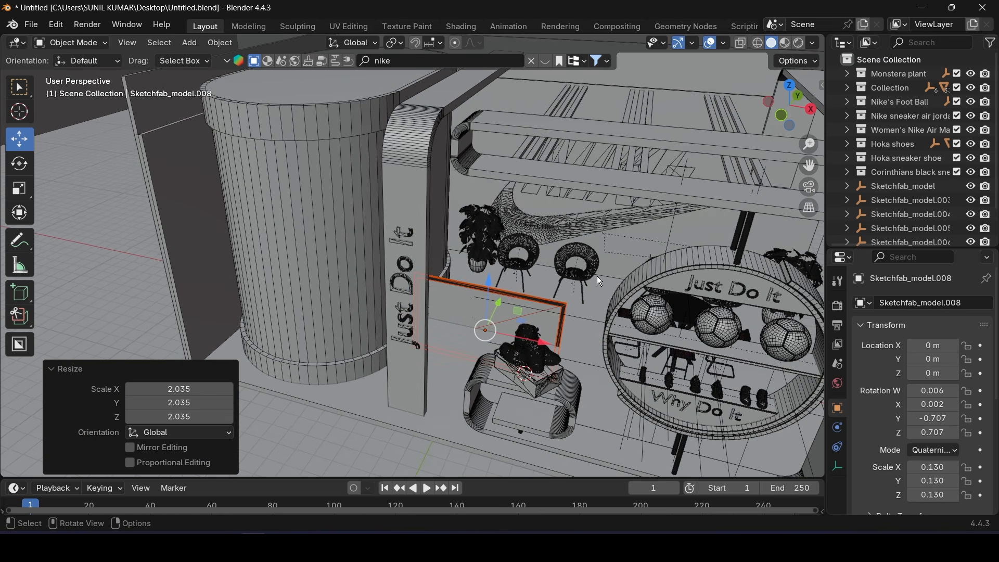
Switch the TV to XYZ Euler rotation and set its Z rotation to 90°
click(933, 452)
click(901, 345)
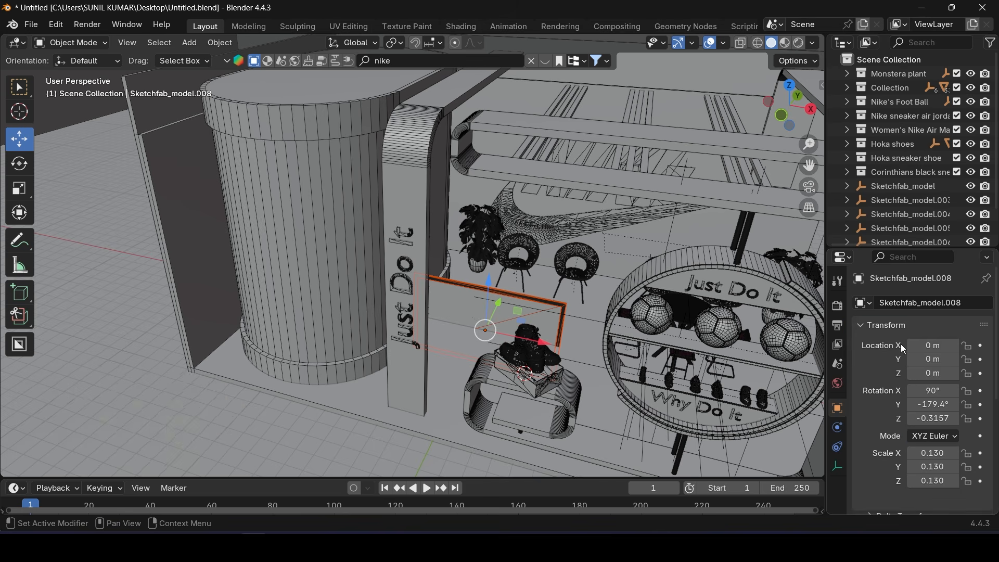
drag(932, 418, 977, 417)
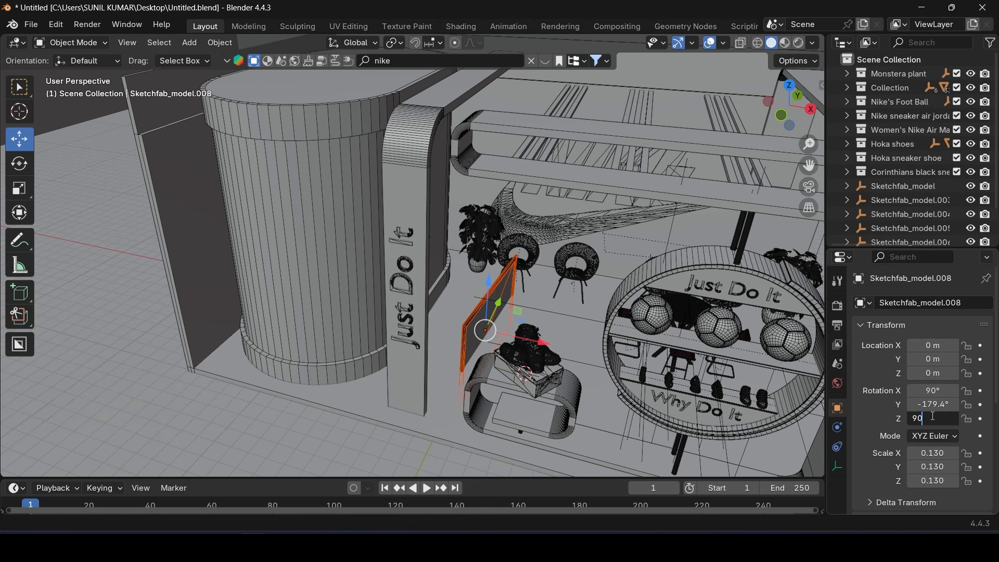
key(Return)
In a wireframe top view, move the TV along X to about -14.2 m, against the inner wall of the rounded cylinder room
key(KP_7)
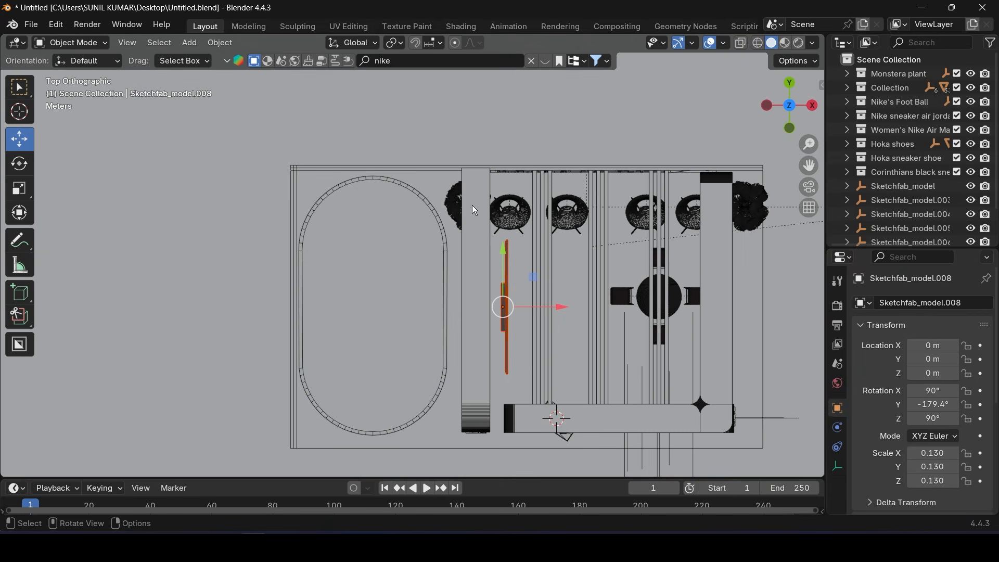
drag(555, 308, 358, 298)
click(758, 42)
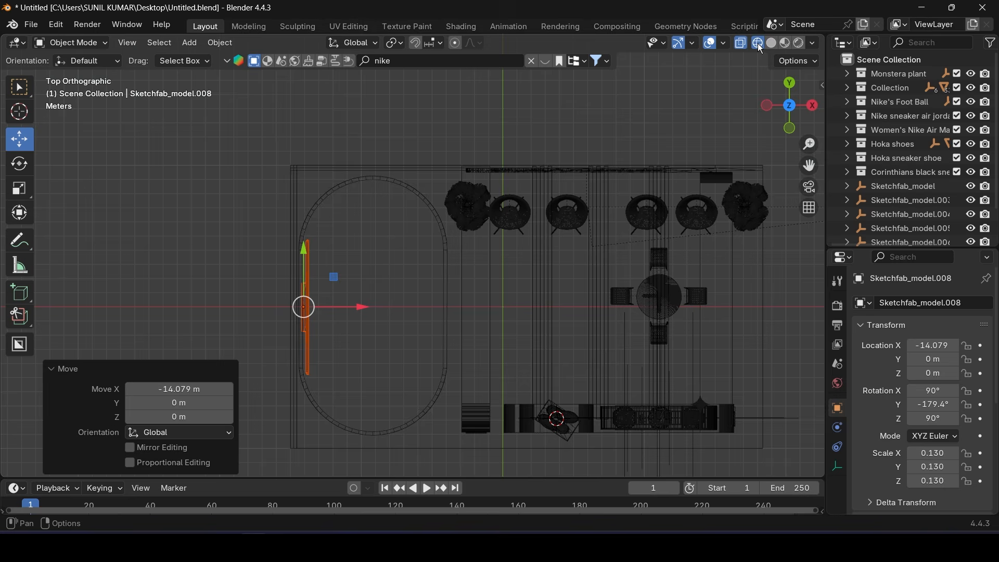
scroll(306, 285, up, 4)
scroll(539, 210, up, 3)
mouse_move(301, 286)
shift+middle_down()
mouse_move(557, 199)
mouse_move(489, 265)
shift+middle_up()
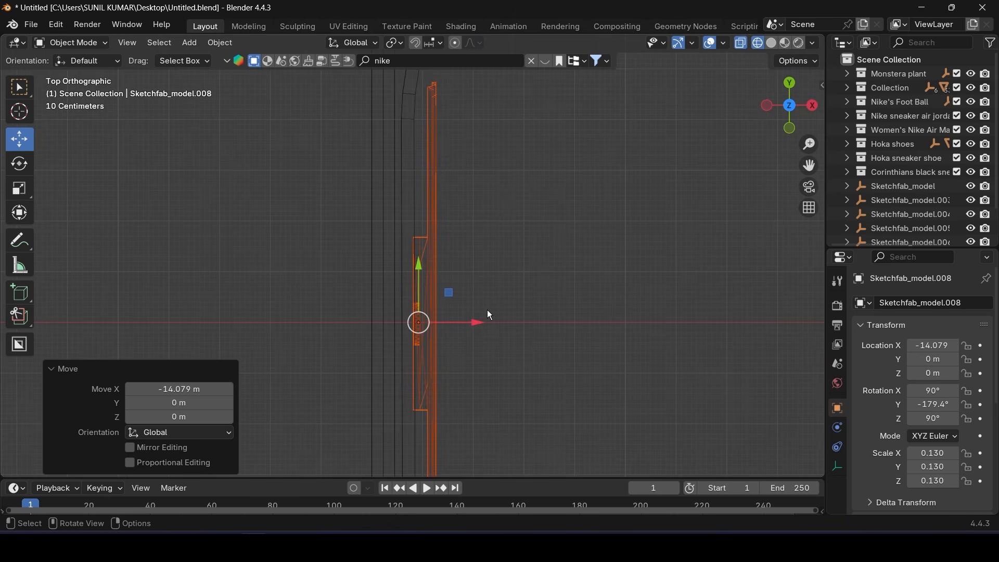
drag(480, 318, 467, 320)
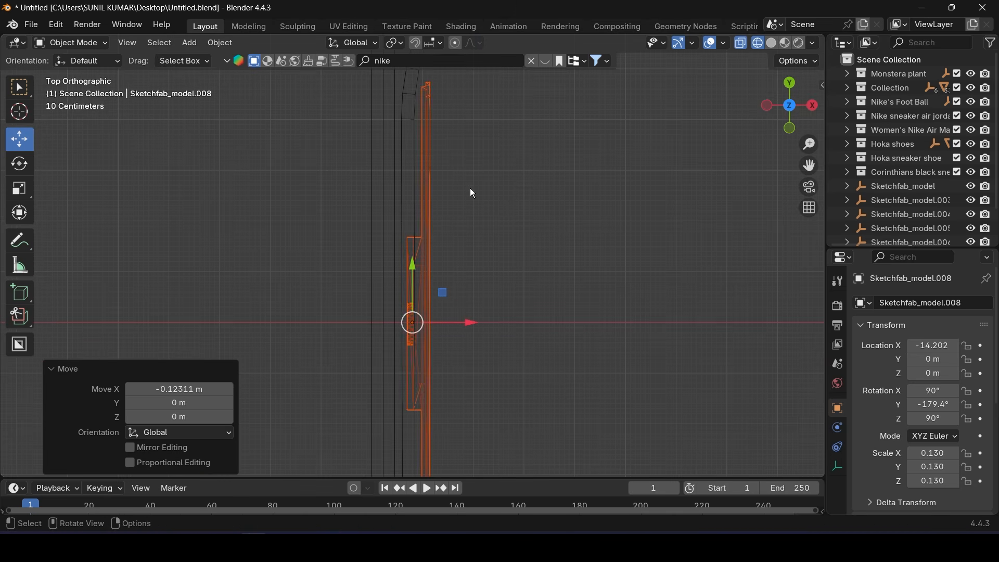
Scale the TV down to about 0.097 on all axes and raise it about 8.34 m along Z
key(s)
click(466, 232)
middle_drag(466, 232, 441, 98)
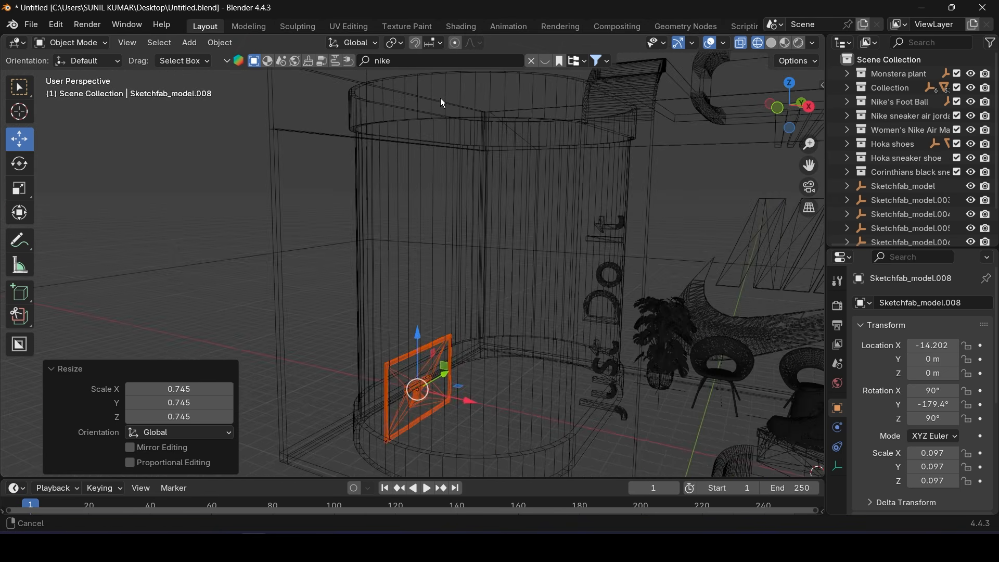
drag(422, 325, 427, 175)
Return the viewport to solid shading and save the Untitled.blend file
click(772, 42)
mouse_move(640, 151)
middle_down()
mouse_move(439, 208)
mouse_move(561, 248)
mouse_move(455, 233)
mouse_move(444, 273)
mouse_move(462, 279)
mouse_move(432, 279)
mouse_move(493, 277)
mouse_move(432, 302)
middle_up()
scroll(451, 274, down, 5)
key(ctrl+s)
scroll(451, 277, up, 2)
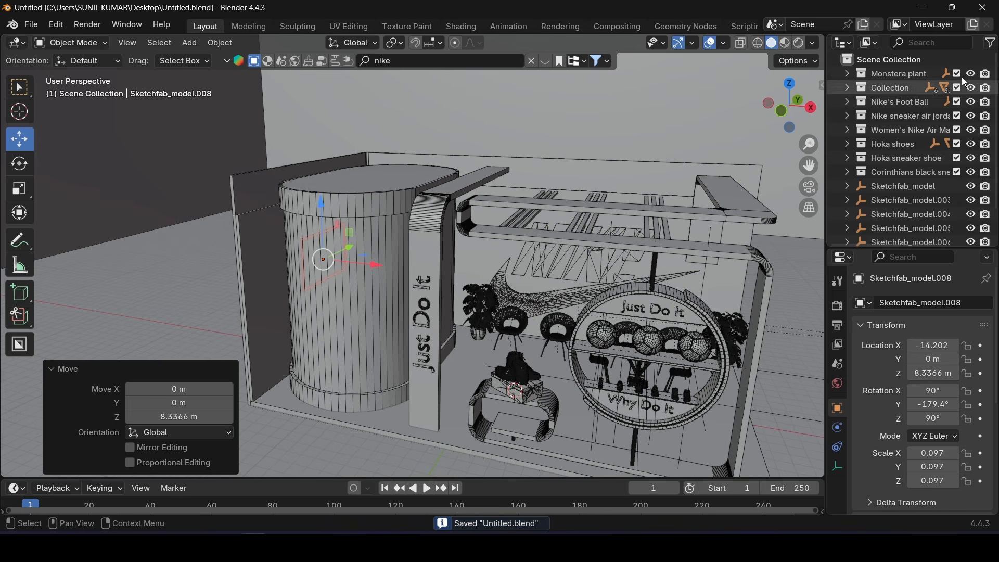
Import the sofa_pink.glb model from the Sofa folder into the Scene Collection
click(882, 61)
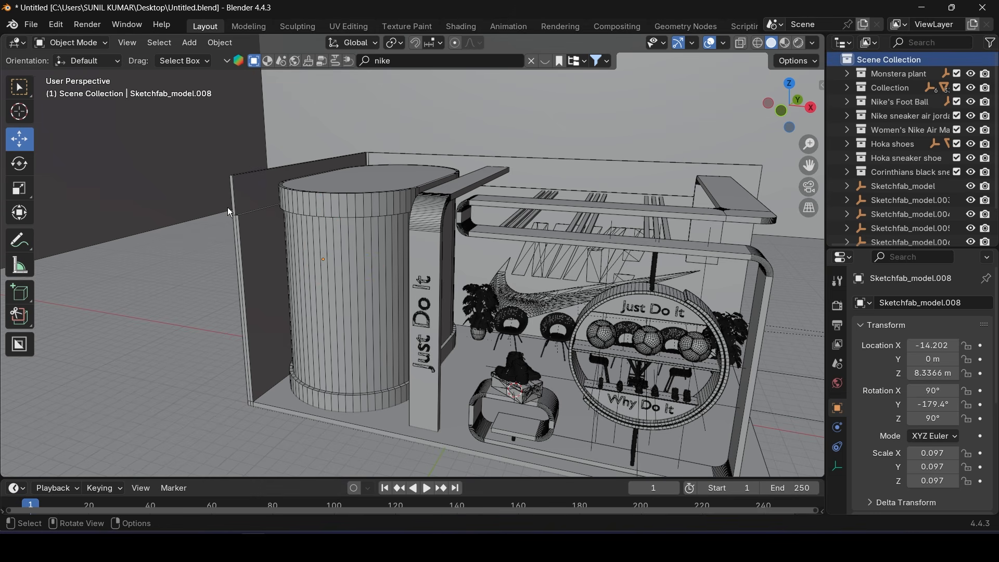
click(32, 28)
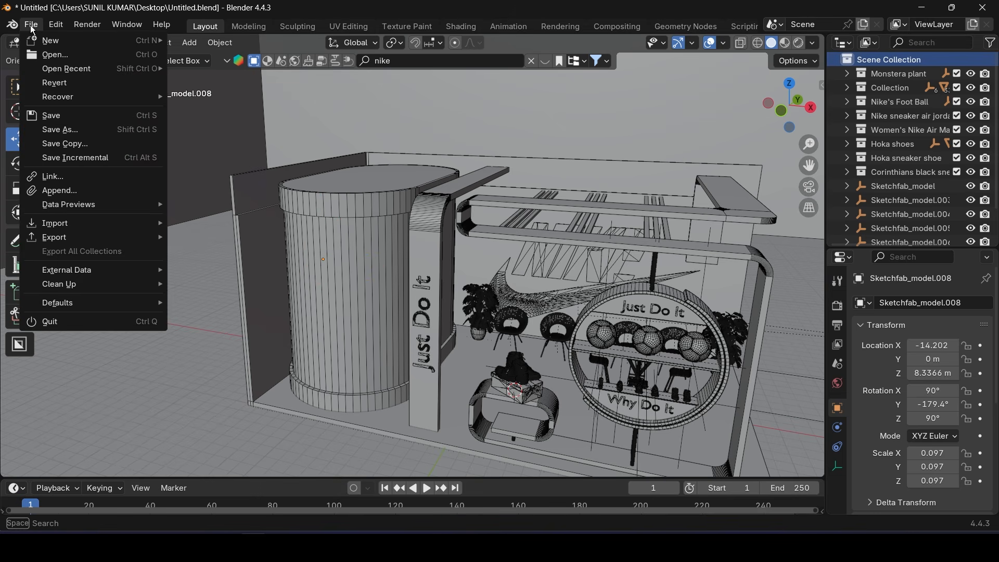
mouse_move(73, 223)
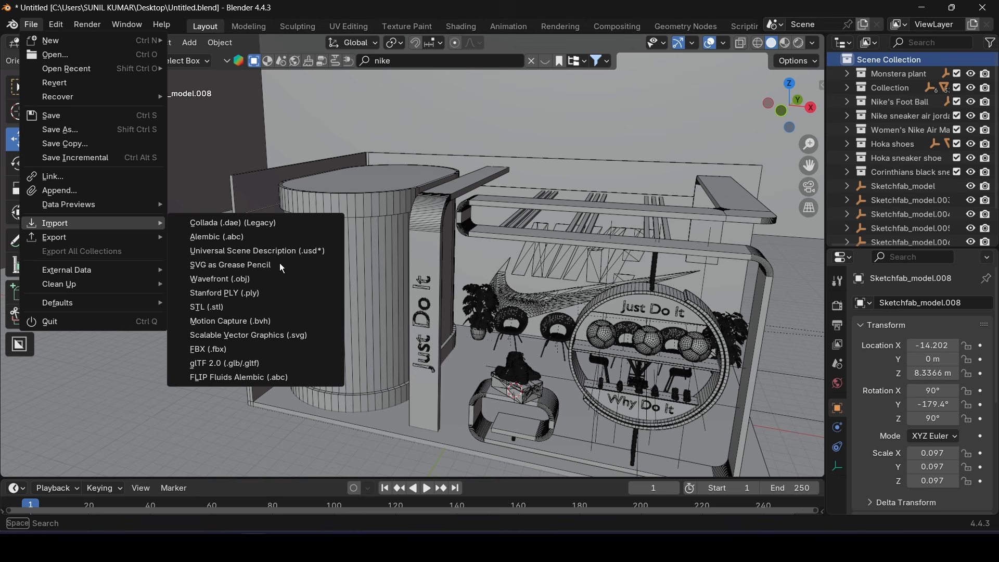
click(252, 368)
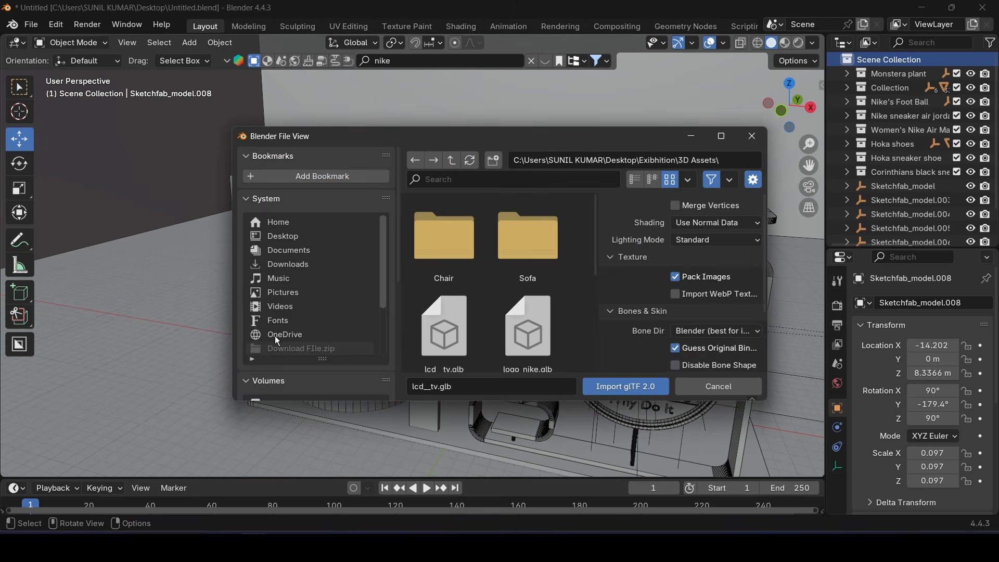
click(510, 242)
click(445, 248)
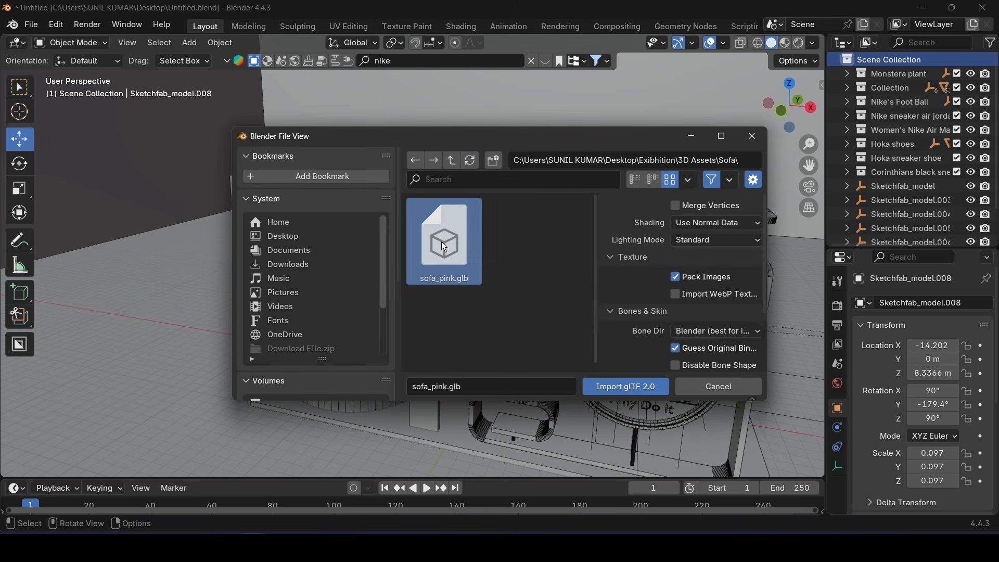
click(631, 386)
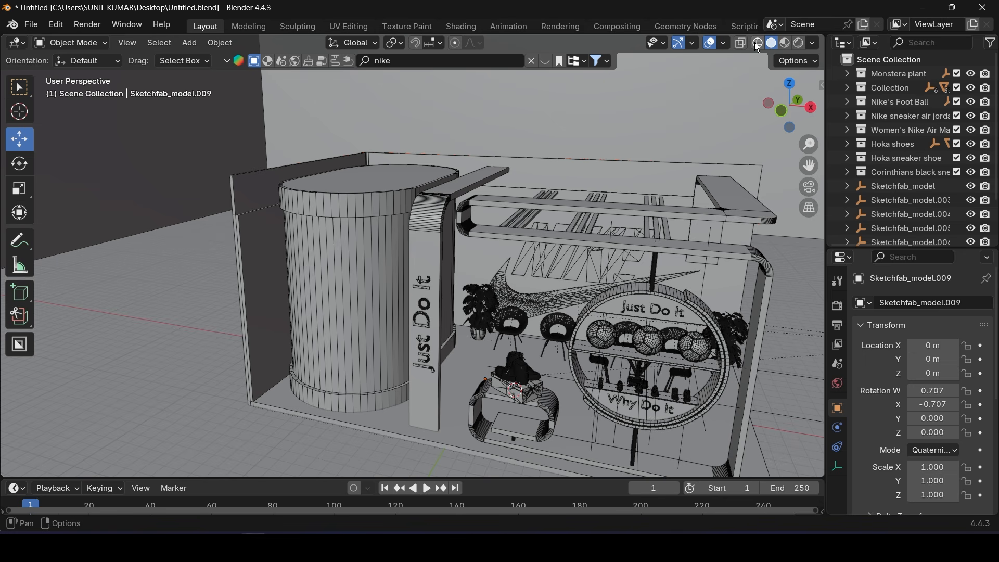
Scale the imported sofa set down to about 0.008 on all axes
key(s)
click(507, 310)
key(s)
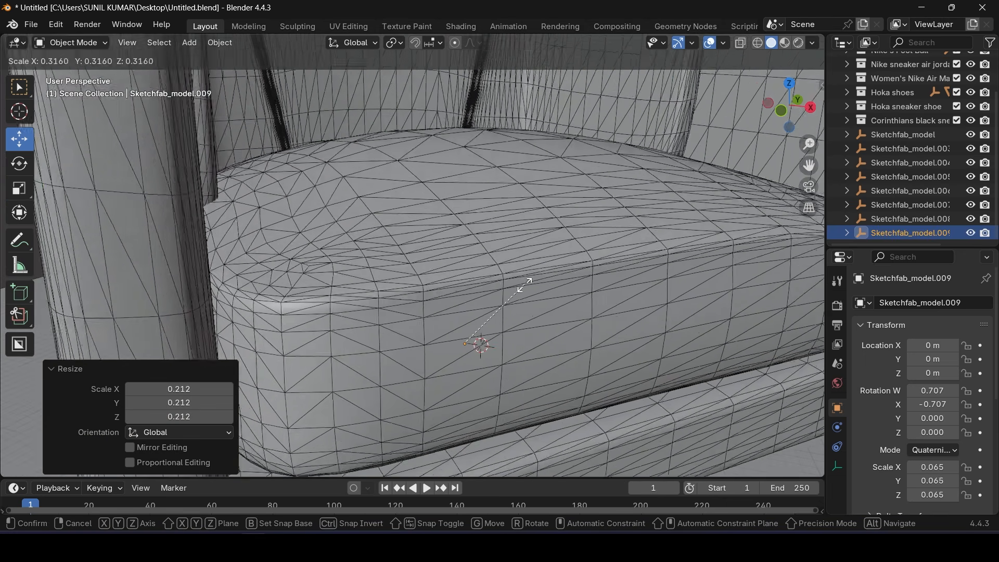
click(515, 305)
key(s)
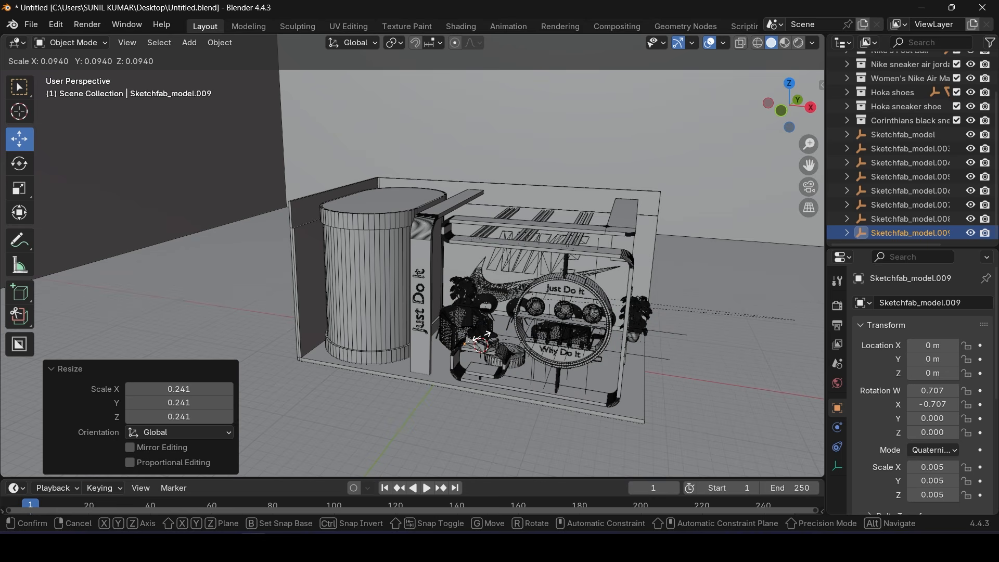
click(565, 332)
Move the sofa set about -17.96 m along Y, out in front of the stall
middle_drag(564, 331, 471, 172)
drag(466, 173, 396, 286)
shift+middle_drag(418, 286, 435, 94)
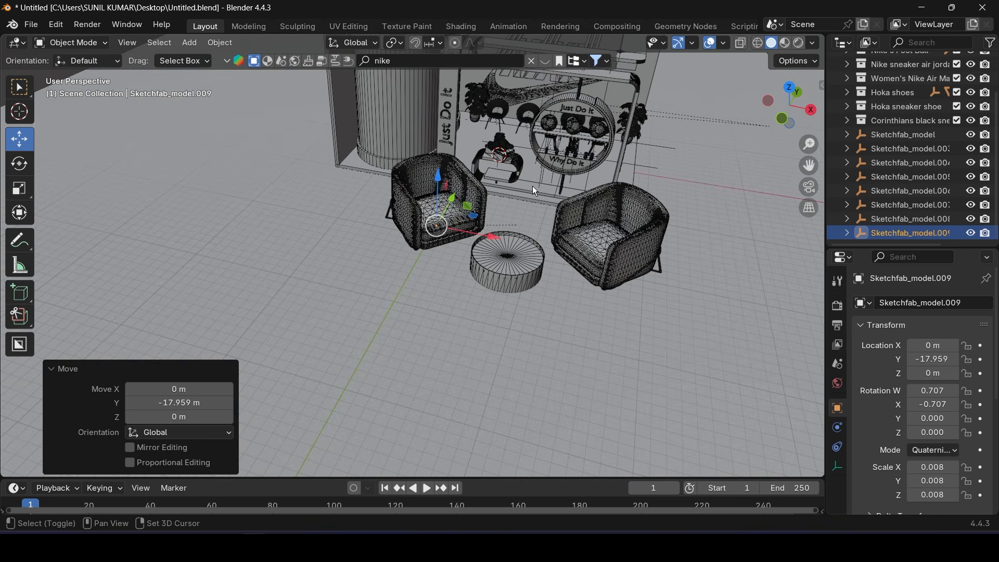
shift+middle_drag(532, 186, 518, 219)
scroll(498, 230, up, 3)
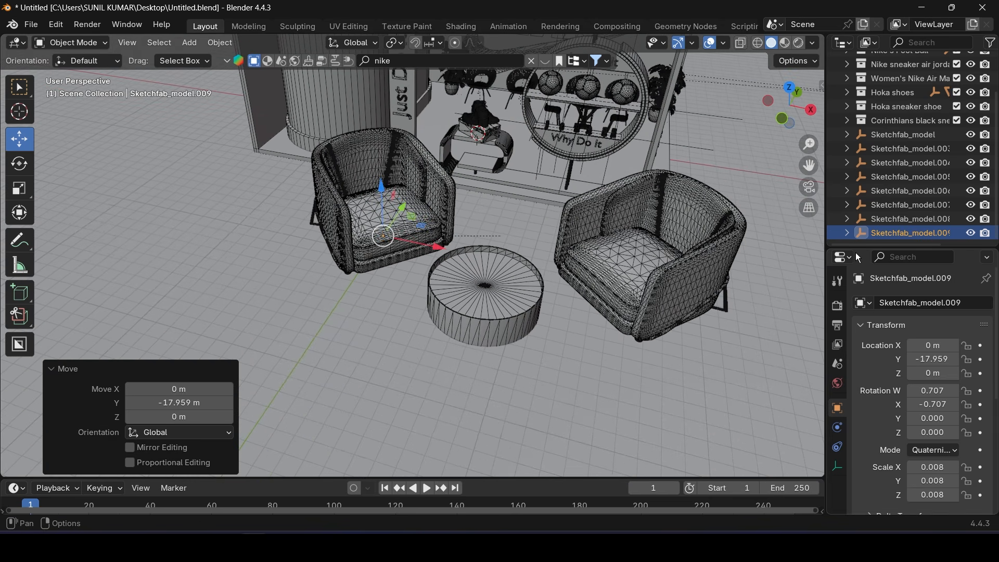
Shrink the sofa set further to a scale of about 0.005 on all axes
drag(859, 246, 860, 391)
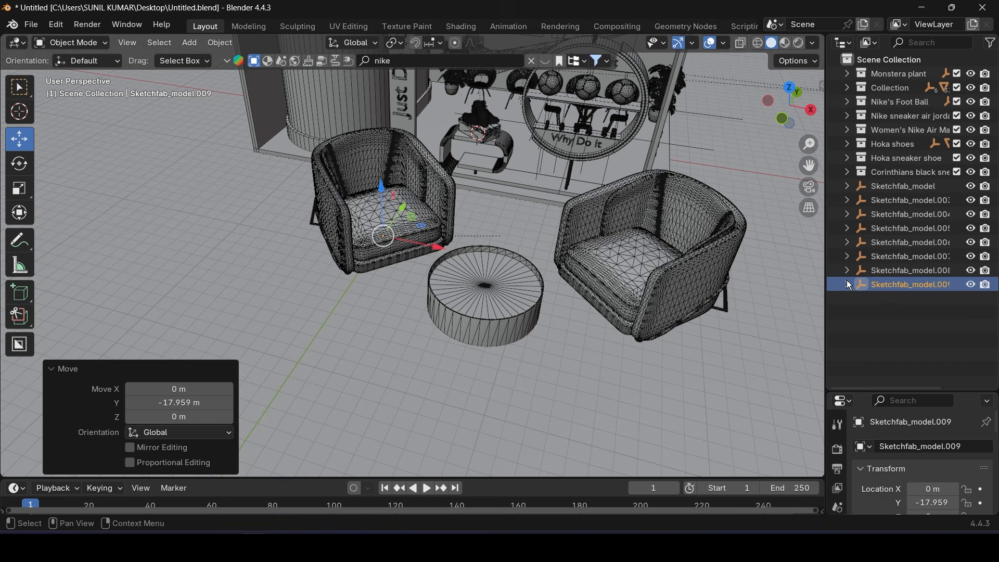
key(s)
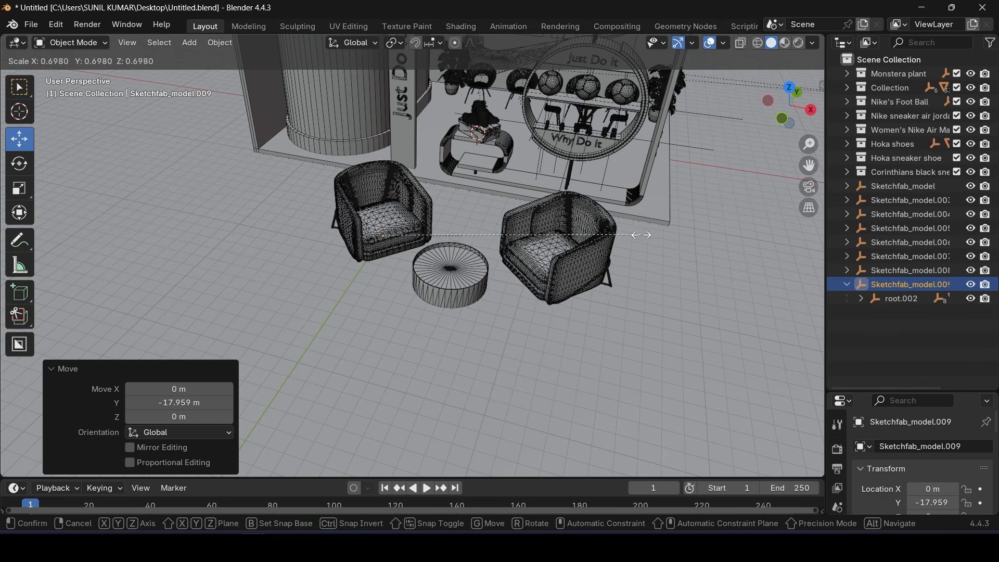
click(626, 239)
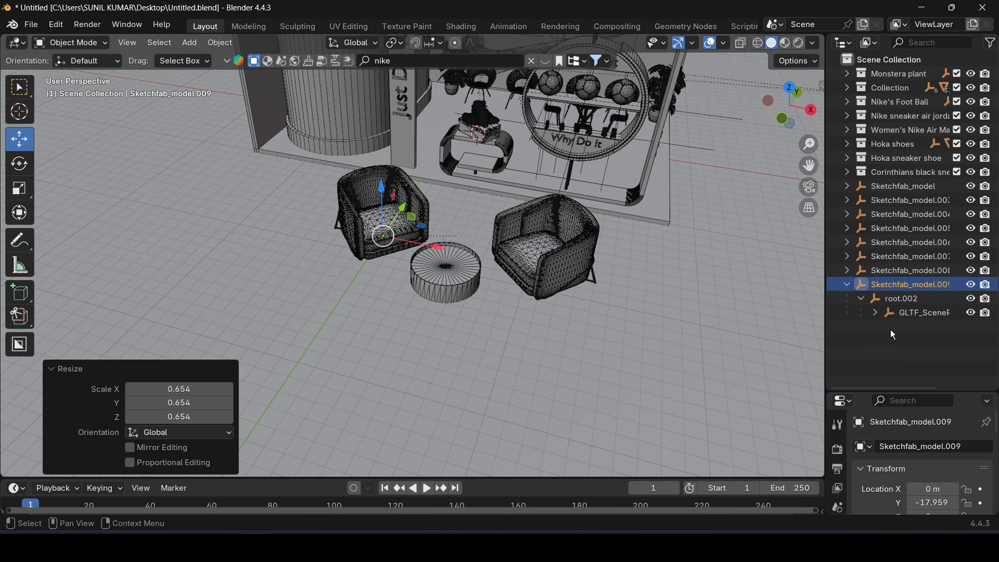
Select the Group1_1 armchair inside the sofa set's hierarchy, switch it to XYZ Euler rotation and set its Z rotation to 45°
click(876, 313)
click(889, 327)
click(936, 342)
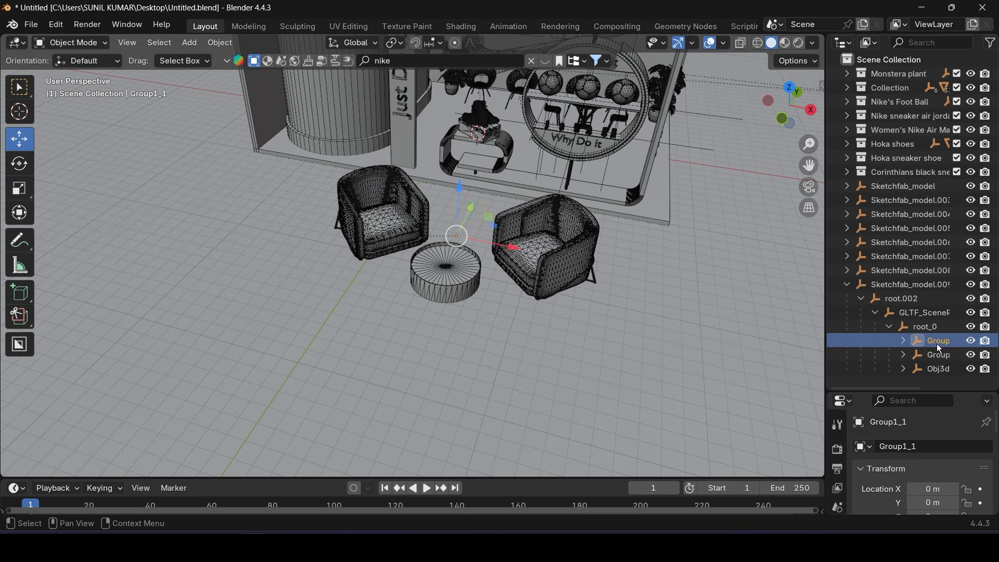
shift+middle_drag(537, 261, 529, 262)
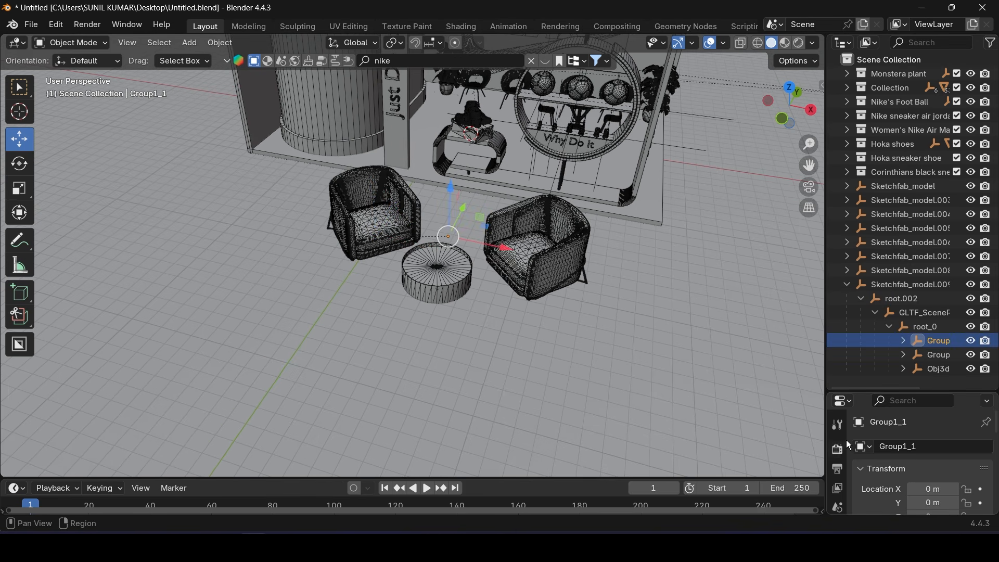
drag(866, 393, 865, 255)
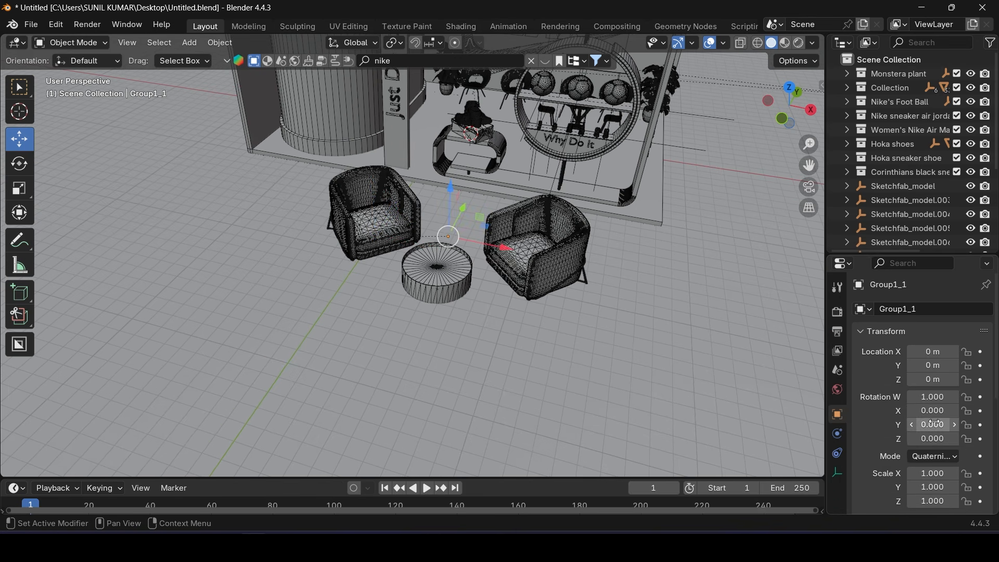
click(933, 458)
click(861, 348)
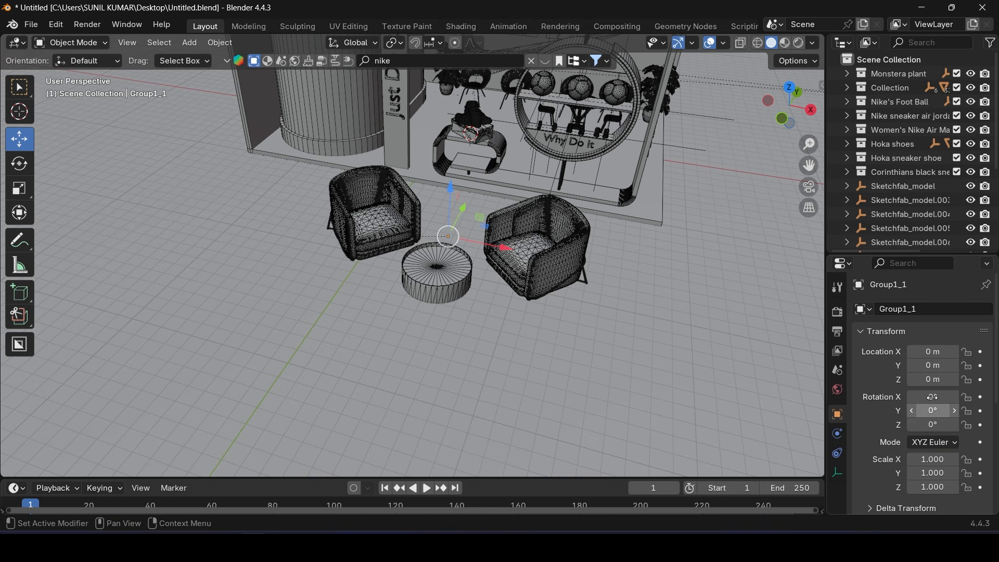
drag(943, 397, 961, 425)
key(ctrl+z)
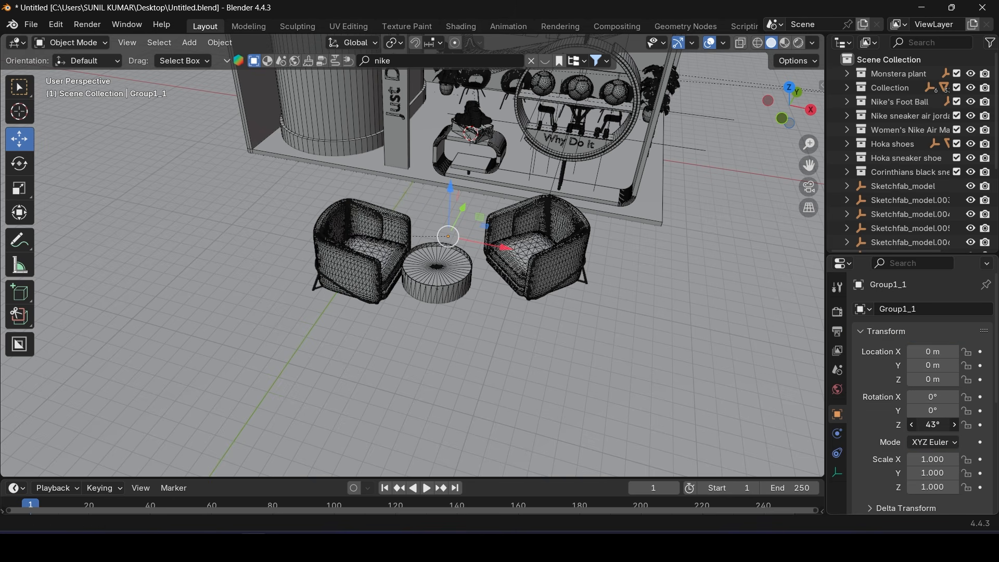
click(953, 427)
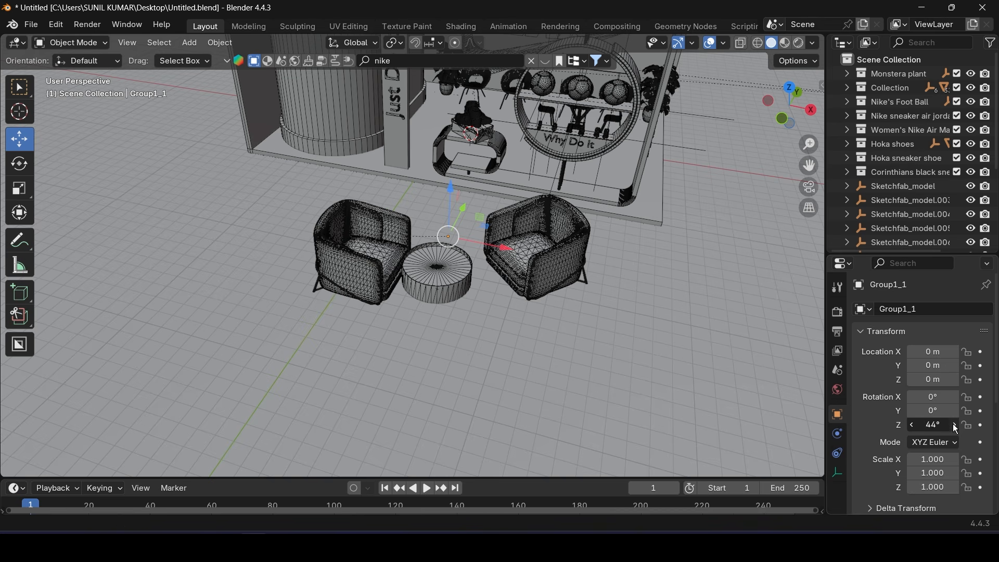
click(952, 426)
In top view, switch the other armchair, Group002_3, to XYZ Euler rotation and set its Z rotation to -45°
middle_drag(447, 251, 452, 261)
key(KP_7)
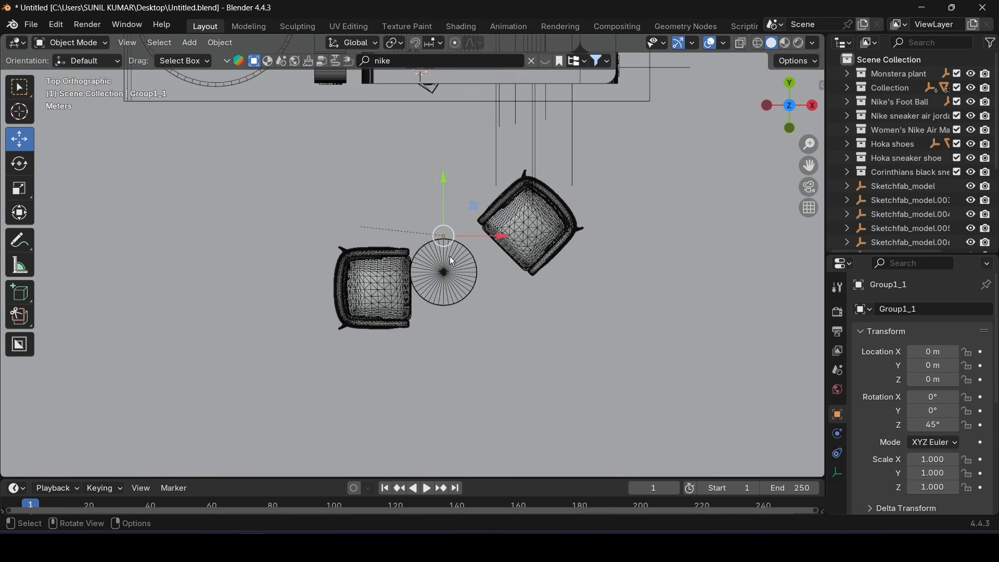
scroll(446, 262, up, 2)
key(period)
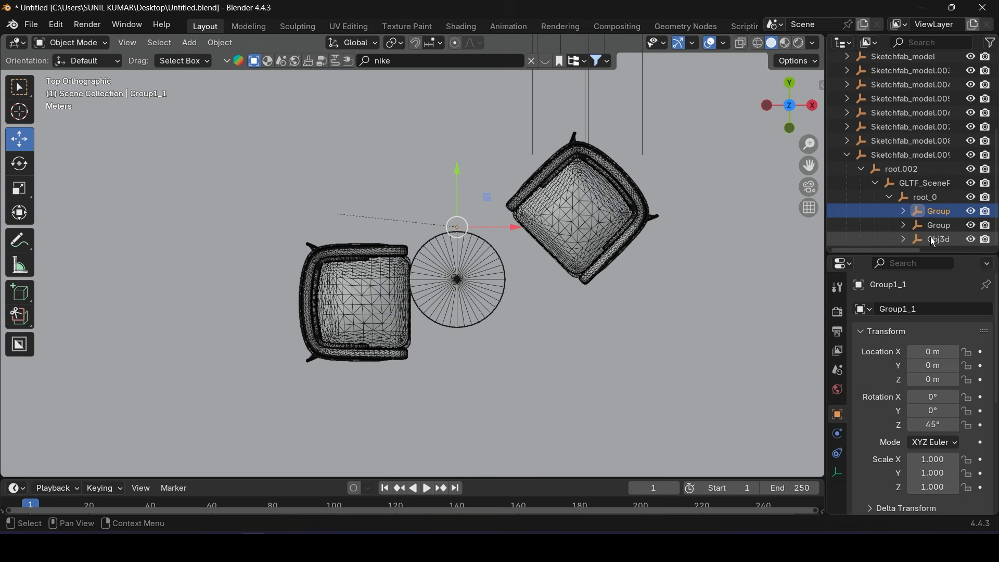
click(943, 225)
click(935, 457)
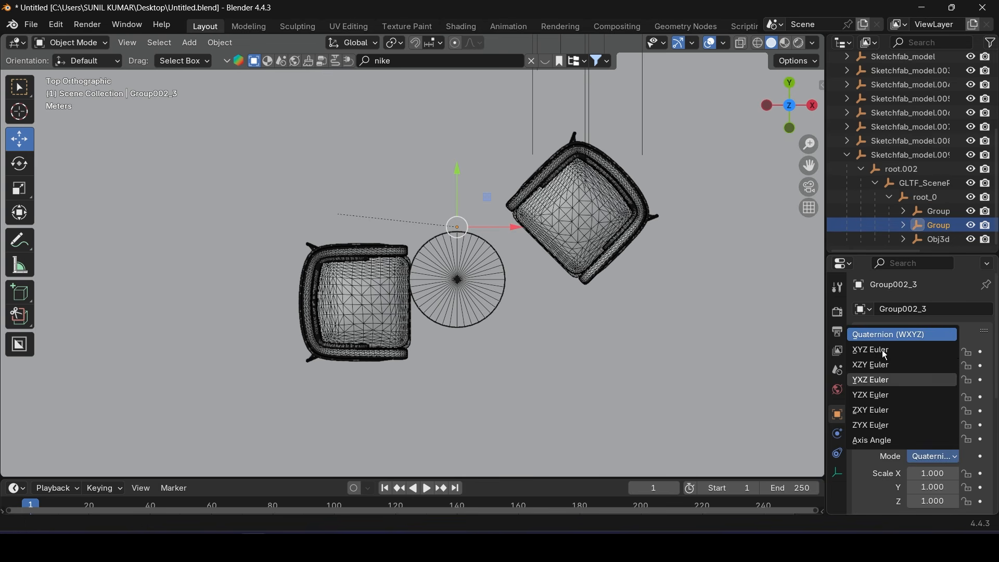
click(885, 354)
drag(933, 425, 905, 425)
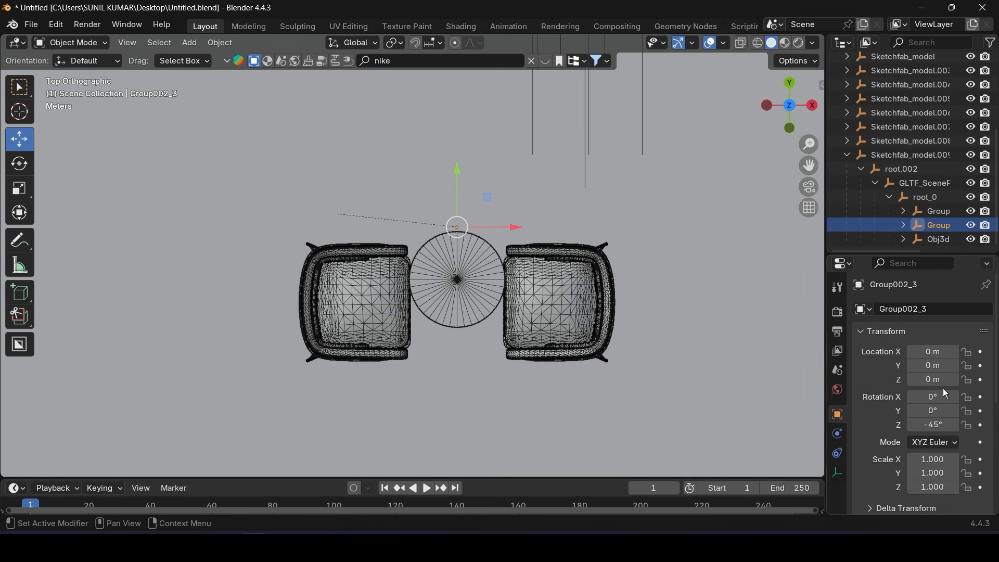
drag(931, 381, 935, 378)
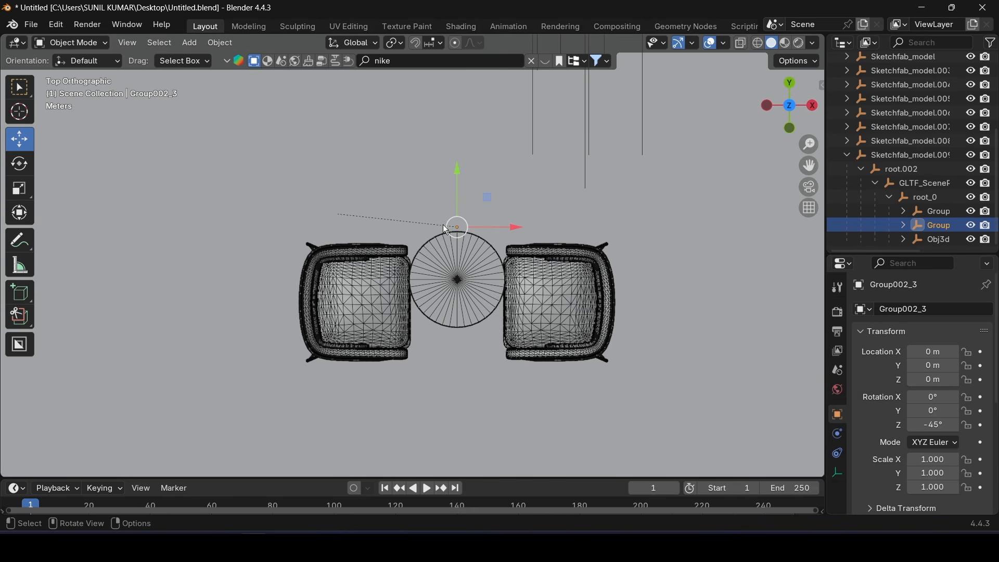
Move both armchairs outward along X, away from the round table, and shift the table about -1.03 m along Y to centre it between them
drag(515, 230, 466, 303)
click(936, 212)
click(940, 239)
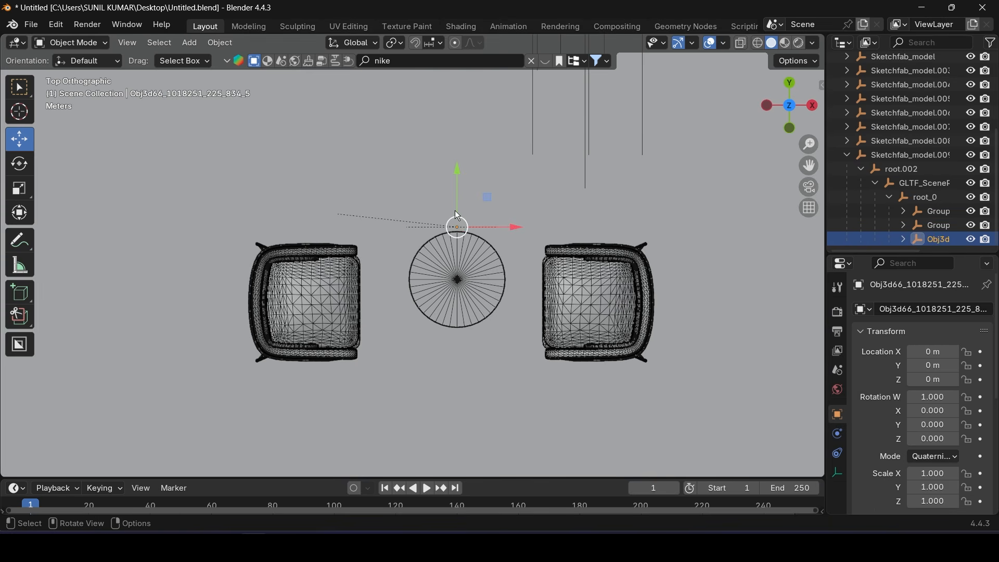
drag(461, 165, 460, 189)
Select the whole sofa set and move it to about X -13.75 m, Y 3.21 m, over the rounded cylinder room
click(847, 155)
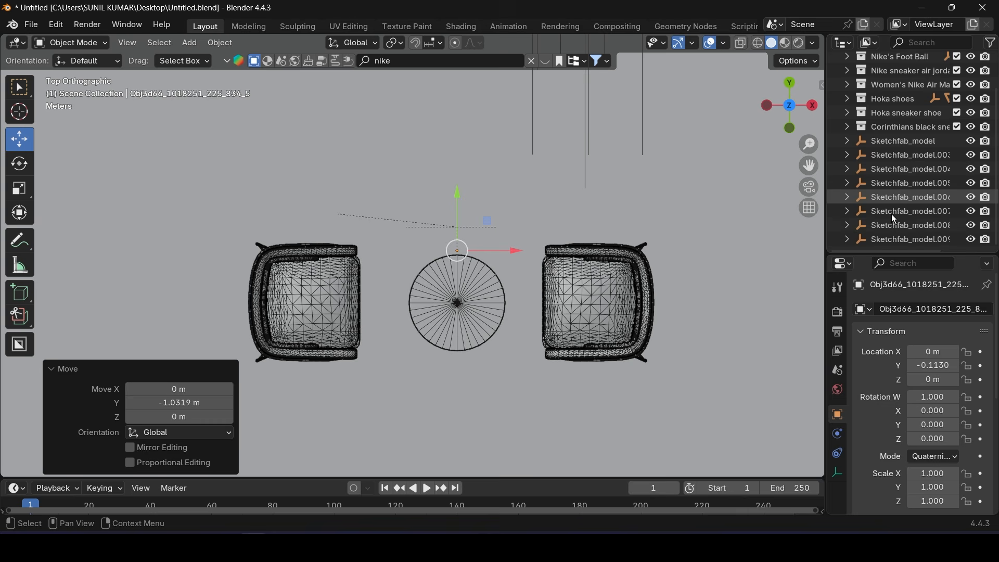
click(893, 241)
scroll(353, 240, down, 3)
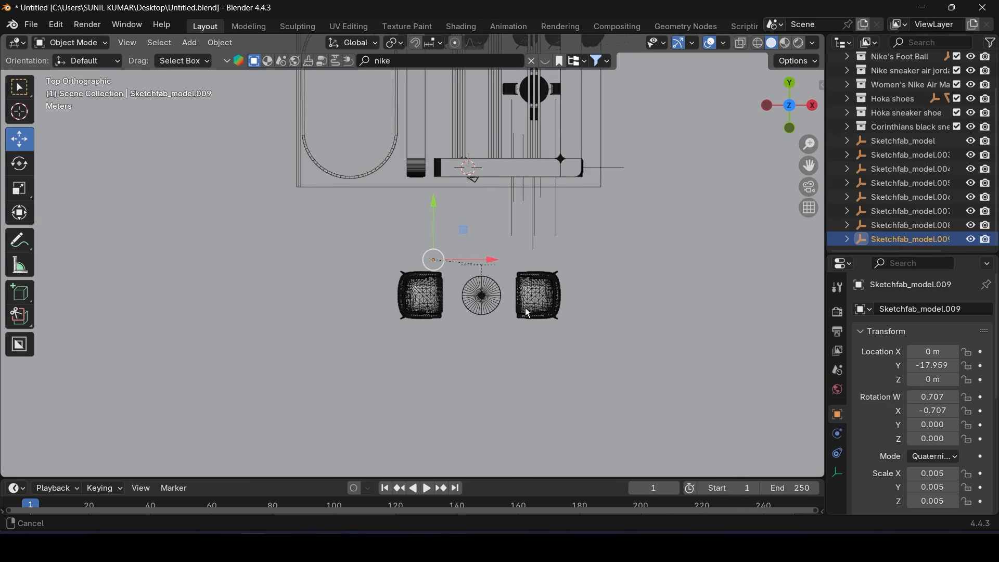
shift+middle_drag(395, 141, 424, 238)
mouse_move(508, 329)
mouse_down()
mouse_move(402, 148)
mouse_move(381, 133)
mouse_up()
scroll(396, 160, up, 5)
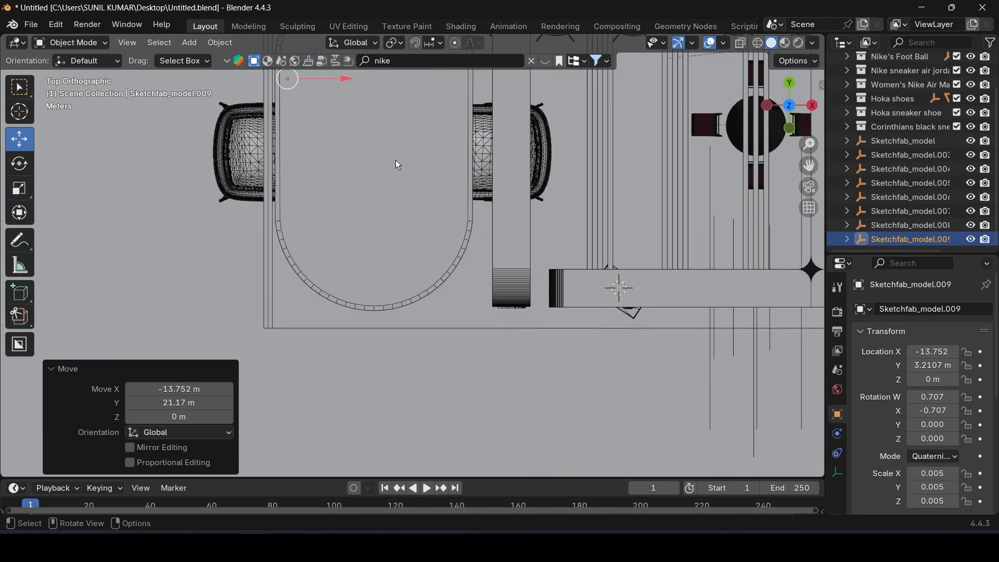
Rotate the sofa set 90° about the global Z axis
click(21, 163)
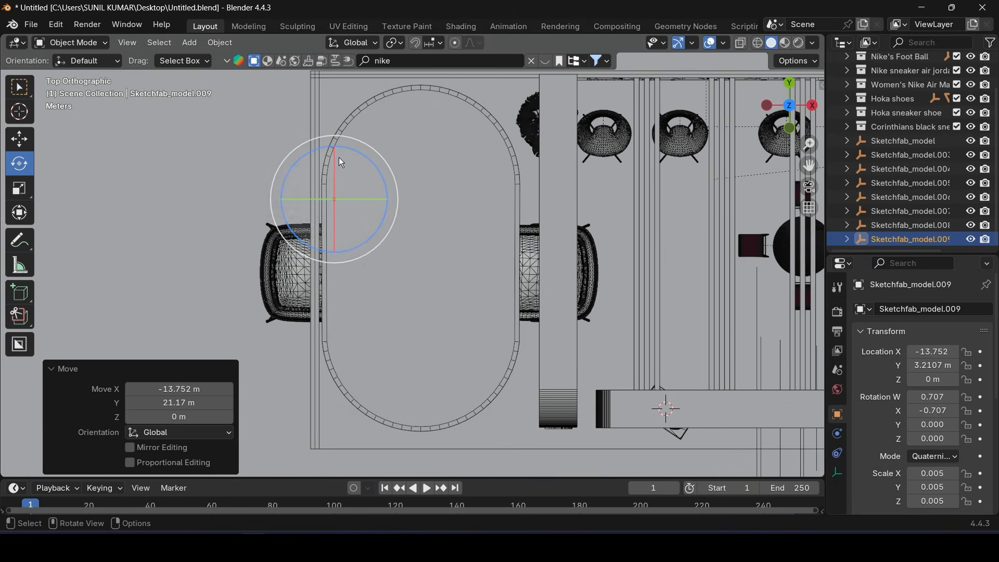
drag(310, 150, 289, 233)
click(177, 403)
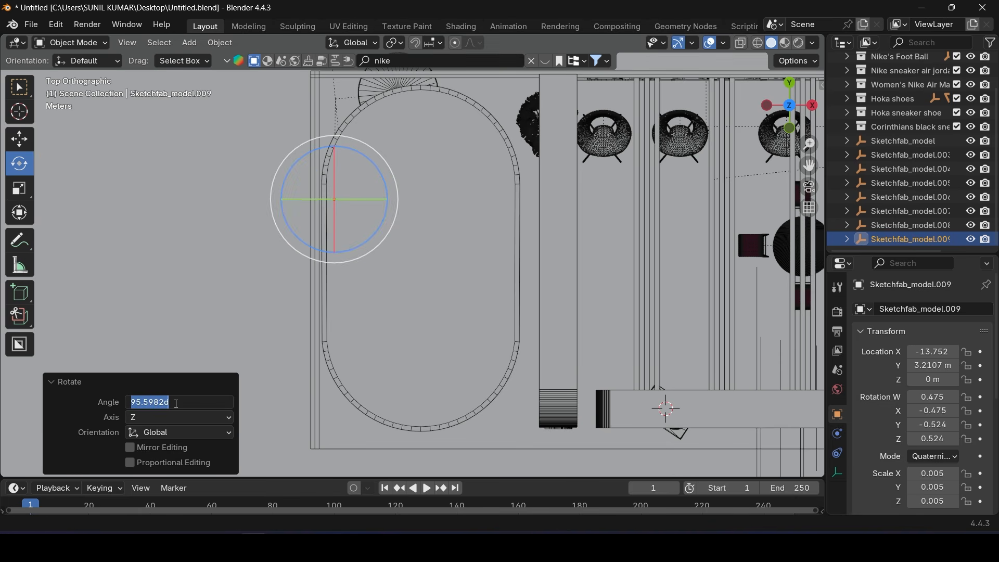
key(Return)
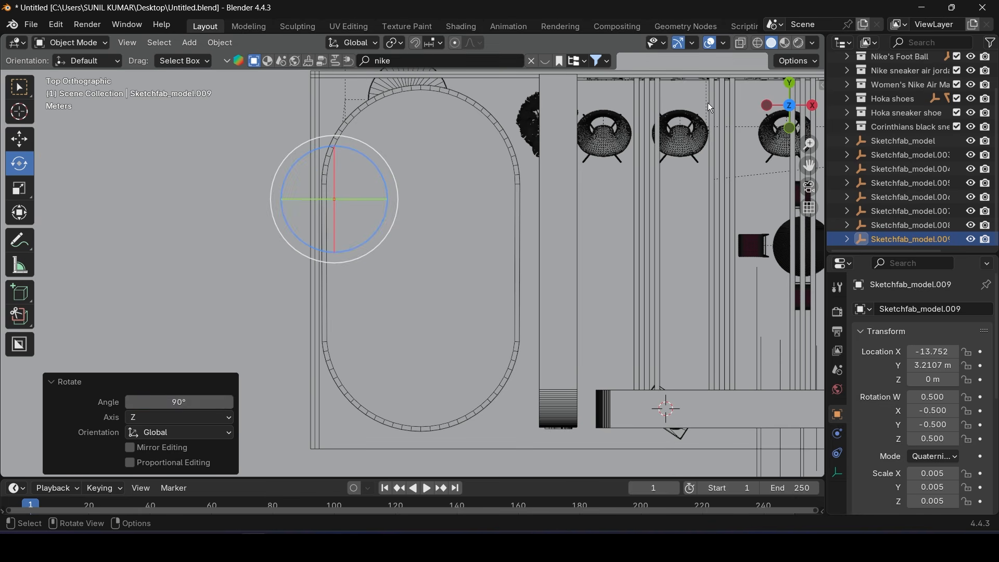
In wireframe, move the sofa set about -8.37 m along Y so it sits centred inside the rounded room
click(758, 44)
click(19, 138)
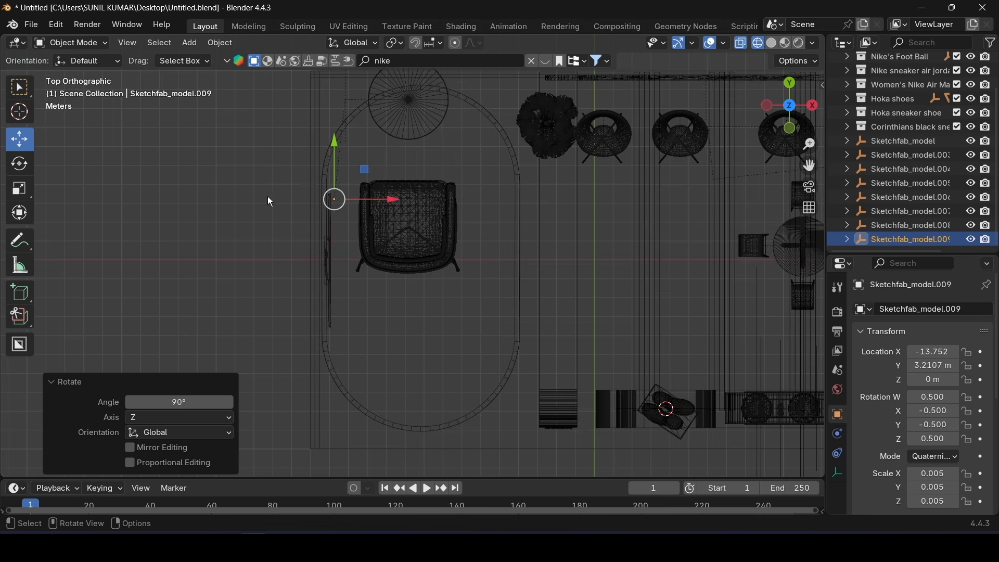
scroll(338, 201, down, 3)
drag(368, 169, 369, 255)
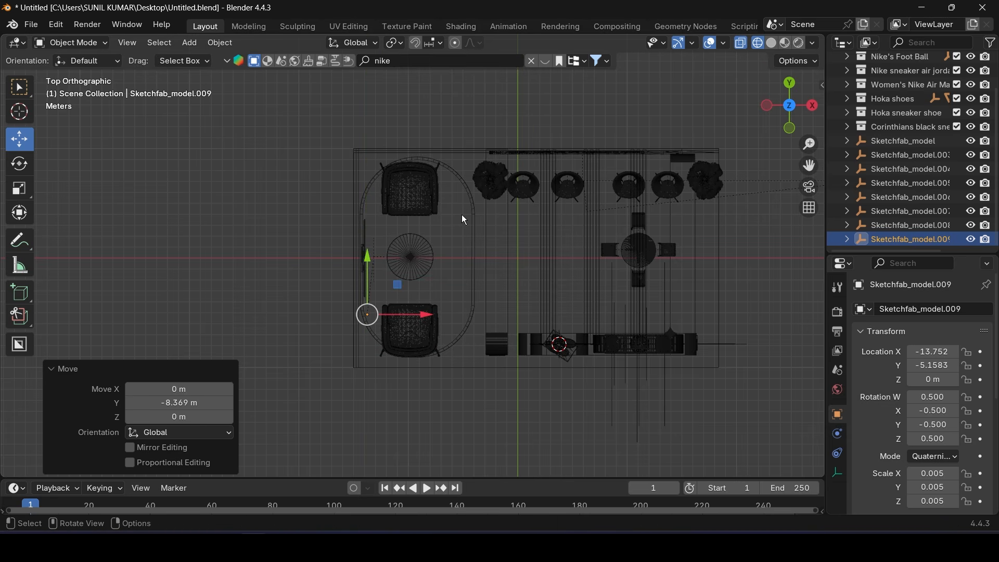
Scale the sofa set down, first to 0.776 and then further, and move it to about X -12.17 m, Y -3.01 m inside the rounded room
scroll(461, 214, up, 2)
key(s)
click(491, 208)
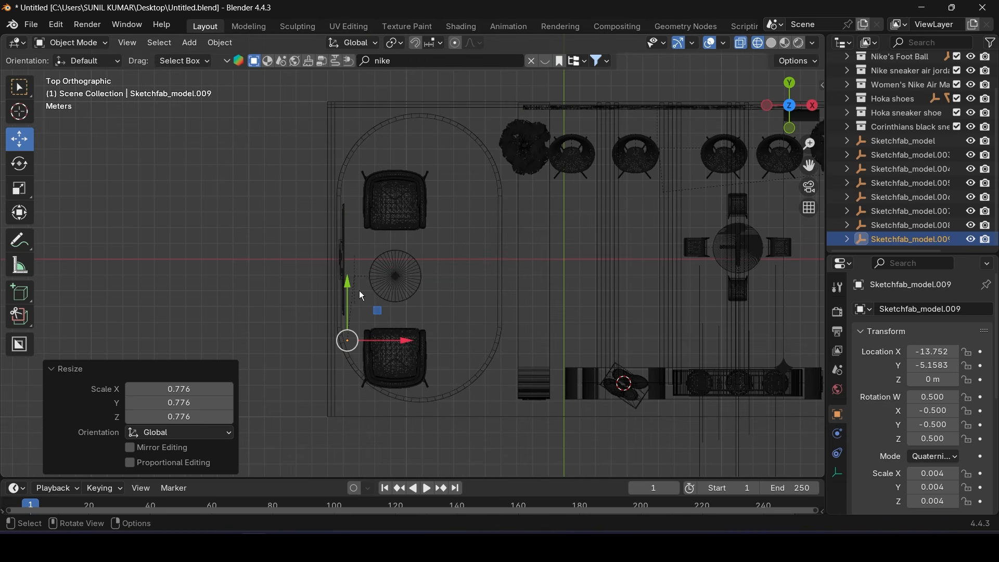
drag(378, 311, 372, 242)
key(s)
click(483, 211)
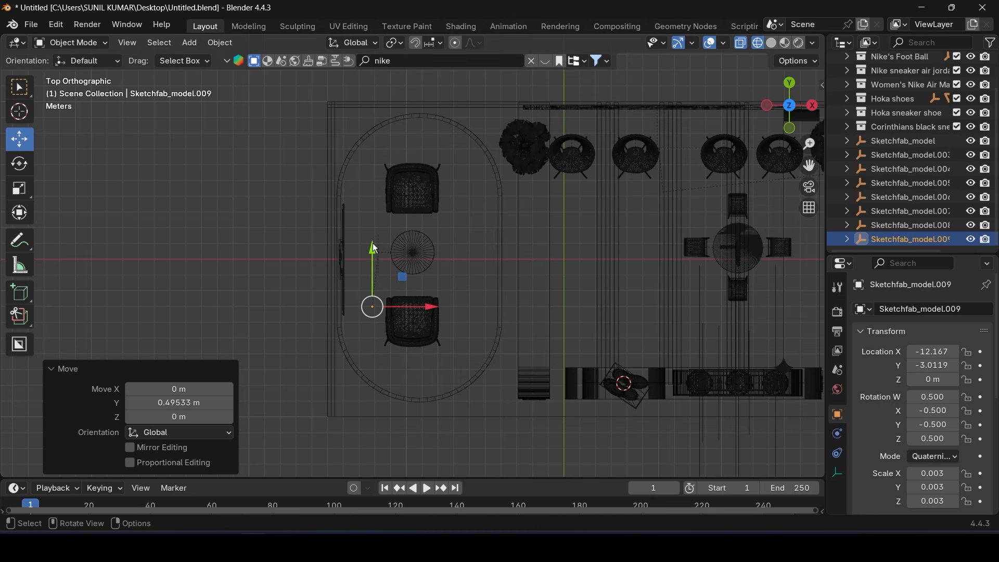
From the front view, raise the sofa set about 0.72 m along Z so its legs rest on the room floor, and save the file
key(KP_1)
scroll(351, 269, down, 3)
shift+middle_drag(371, 291, 370, 191)
scroll(457, 341, up, 11)
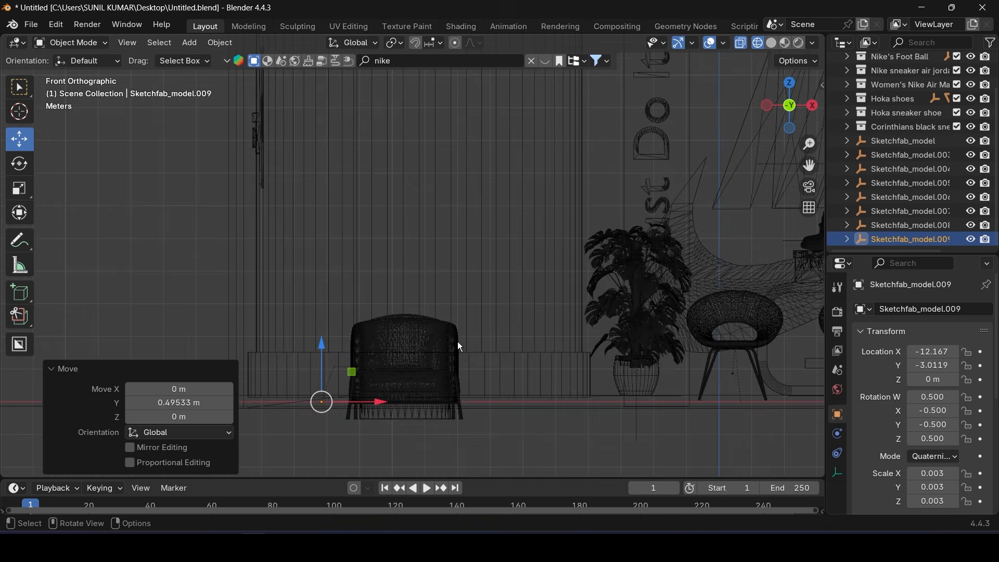
shift+middle_drag(457, 341, 461, 148)
drag(242, 312, 249, 255)
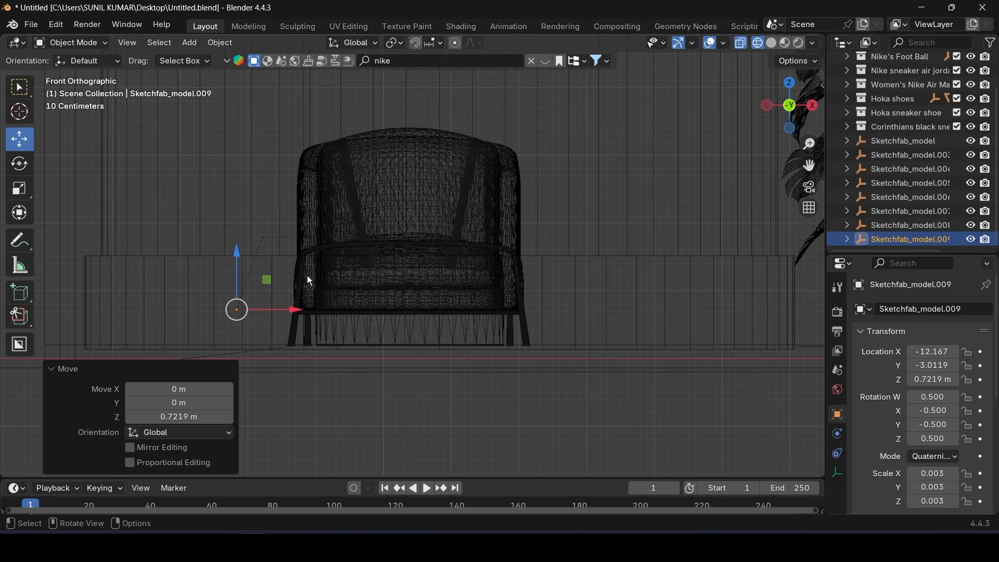
middle_drag(307, 275, 484, 333)
key(ctrl+s)
Check the furnished stall through the camera in solid shading and save the file
scroll(484, 333, down, 3)
key(KP_0)
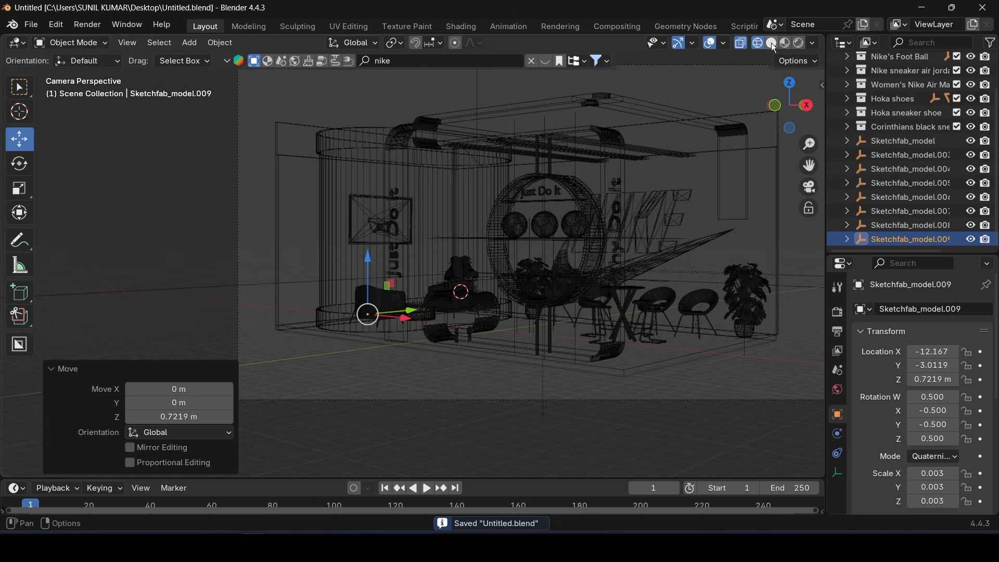
click(772, 42)
scroll(438, 293, up, 3)
shift+middle_drag(438, 293, 336, 314)
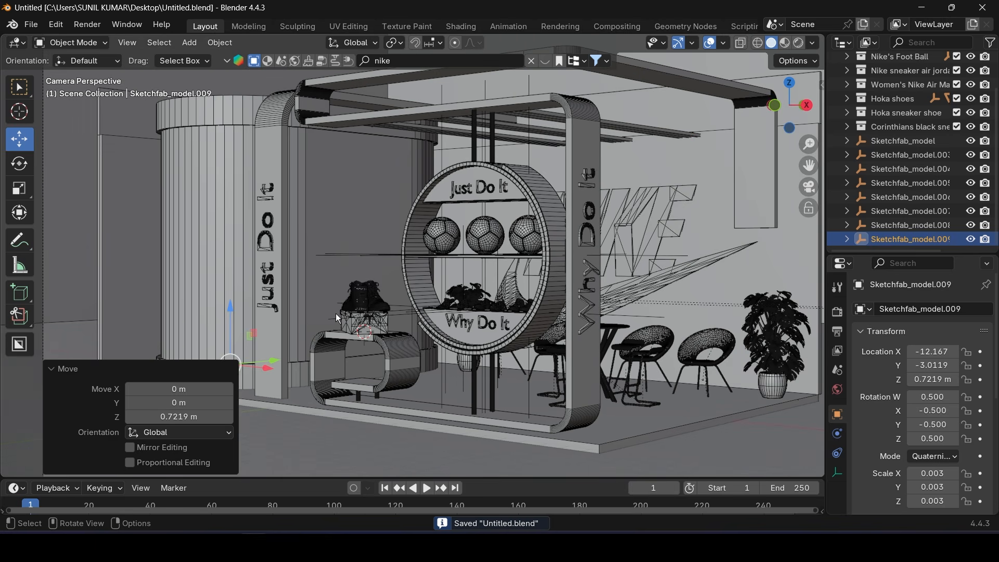
scroll(337, 317, down, 3)
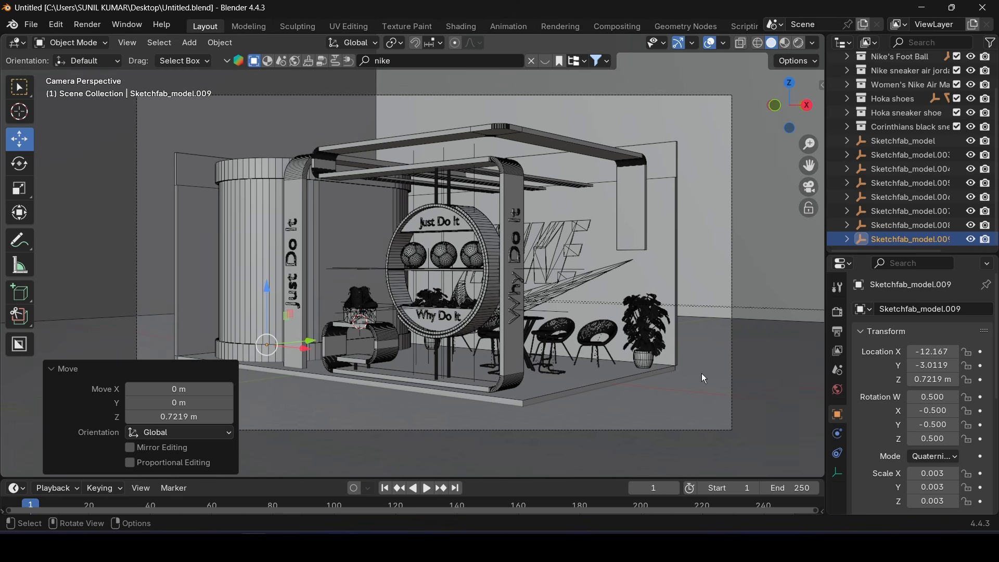
key(ctrl+s)
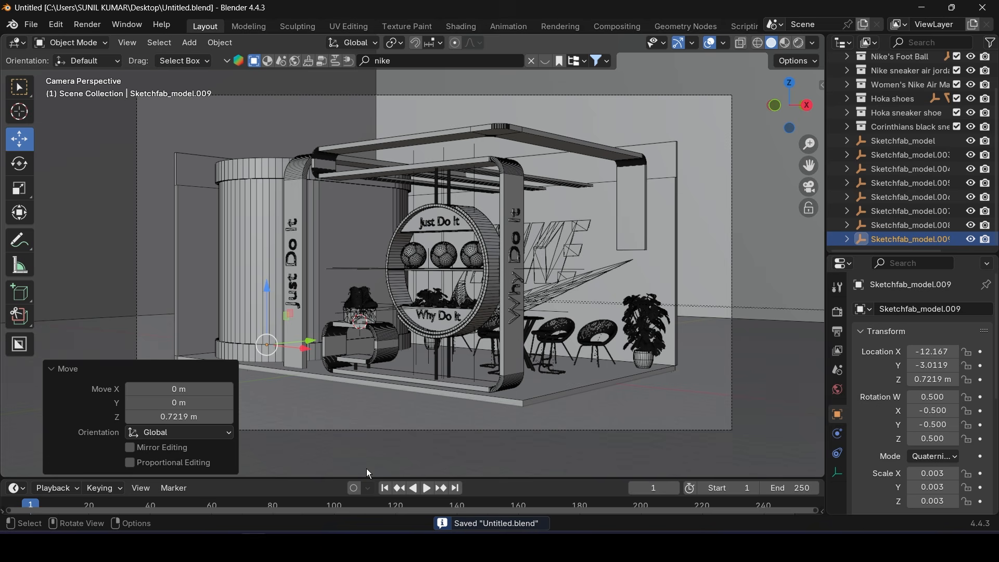
Set the render engine to Cycles with GPU Compute as the device
click(838, 389)
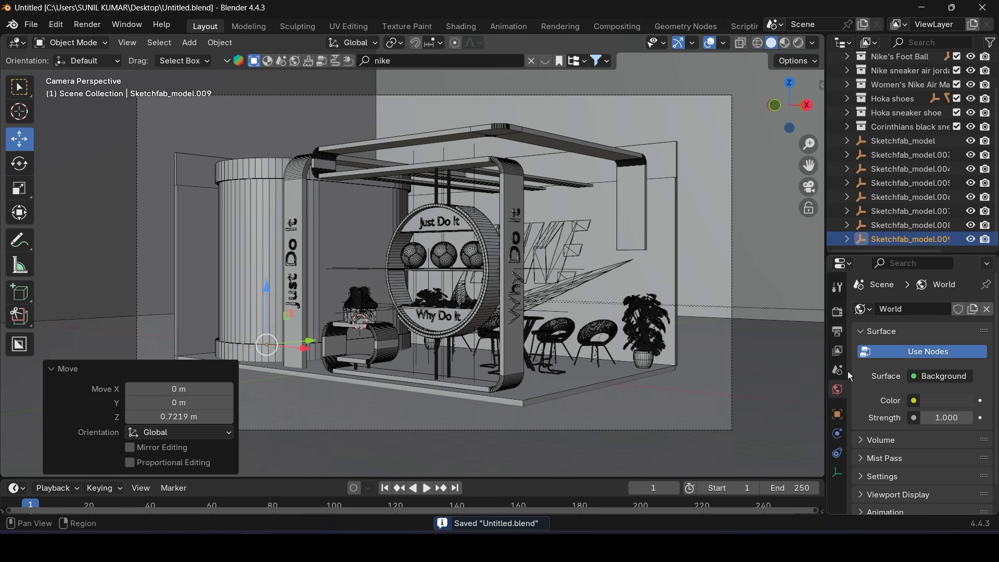
click(838, 312)
click(954, 310)
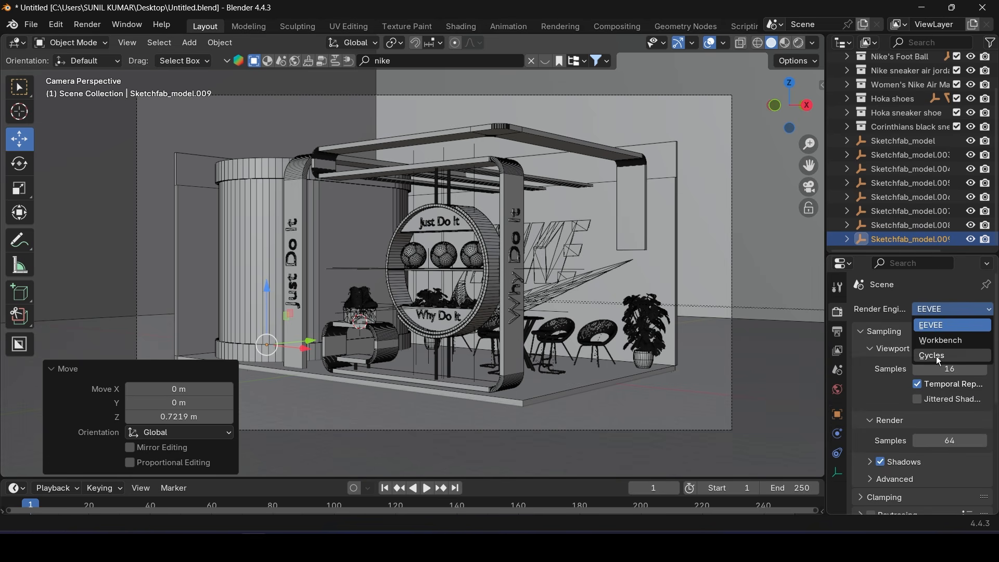
click(935, 356)
click(931, 344)
click(931, 375)
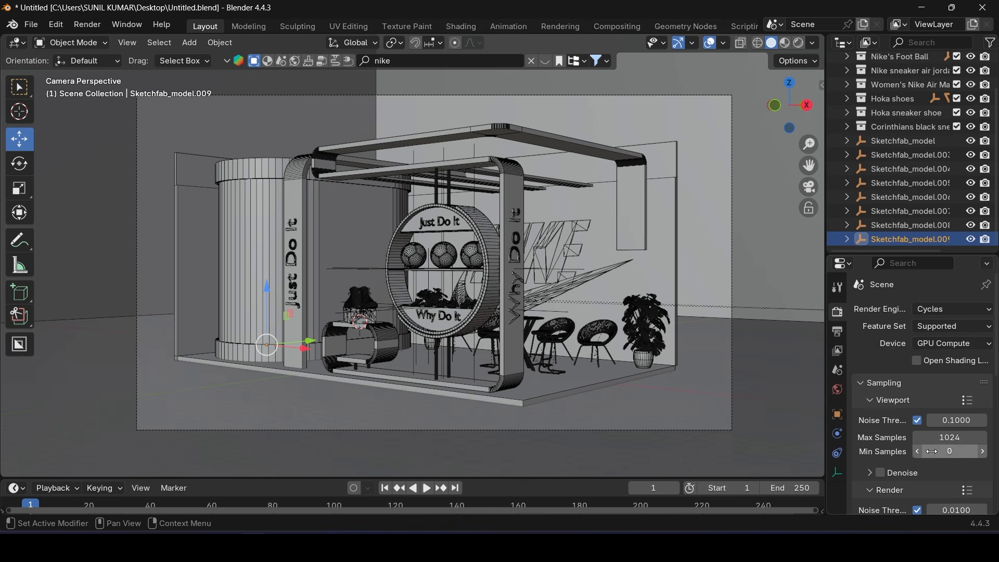
Set the final render's maximum samples to 320 and save the file
scroll(936, 375, down, 8)
click(956, 359)
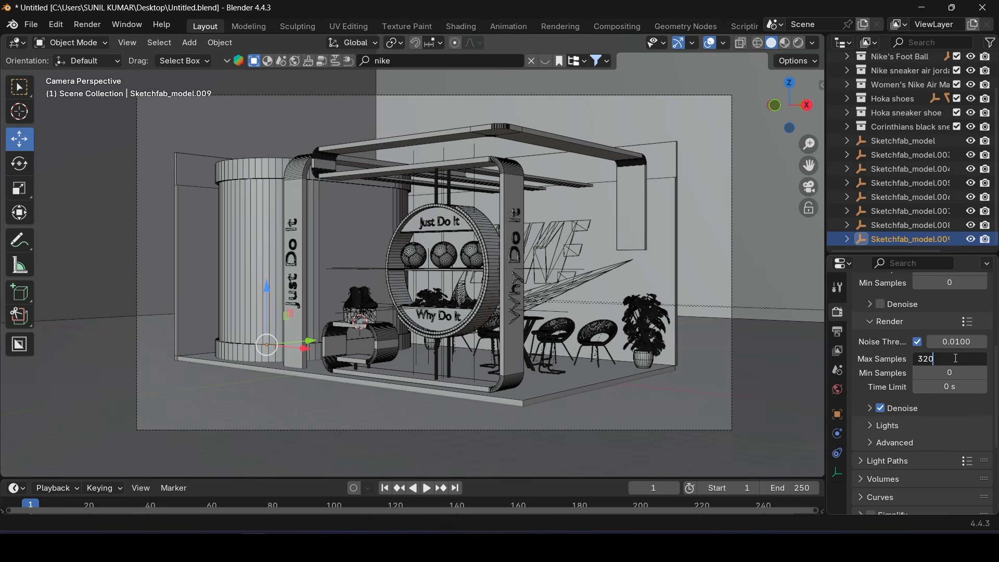
key(ctrl+s)
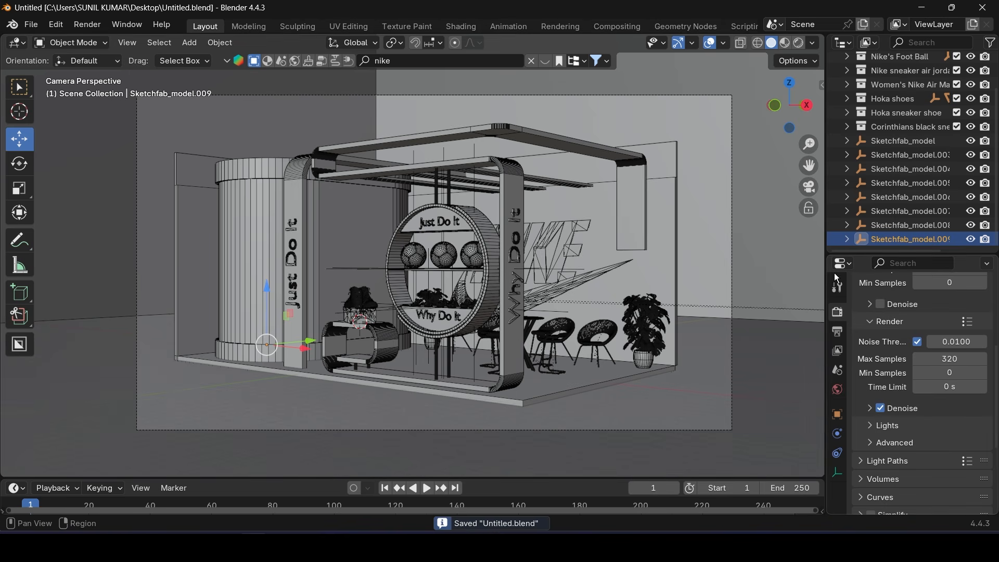
Give the world background colour an Environment Texture using artist_workshop_4k.exr from the HDRi New folder
click(838, 391)
click(917, 376)
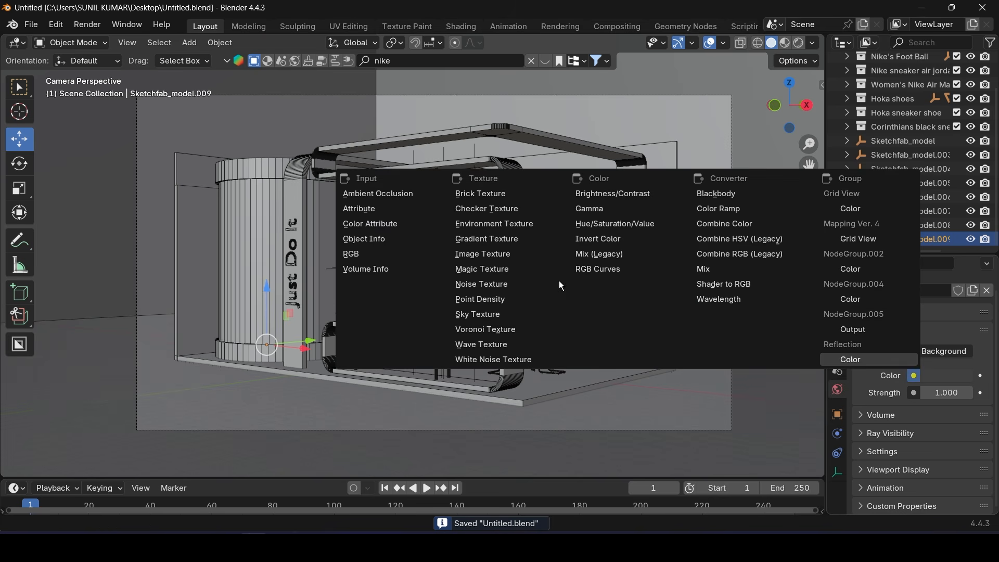
click(493, 224)
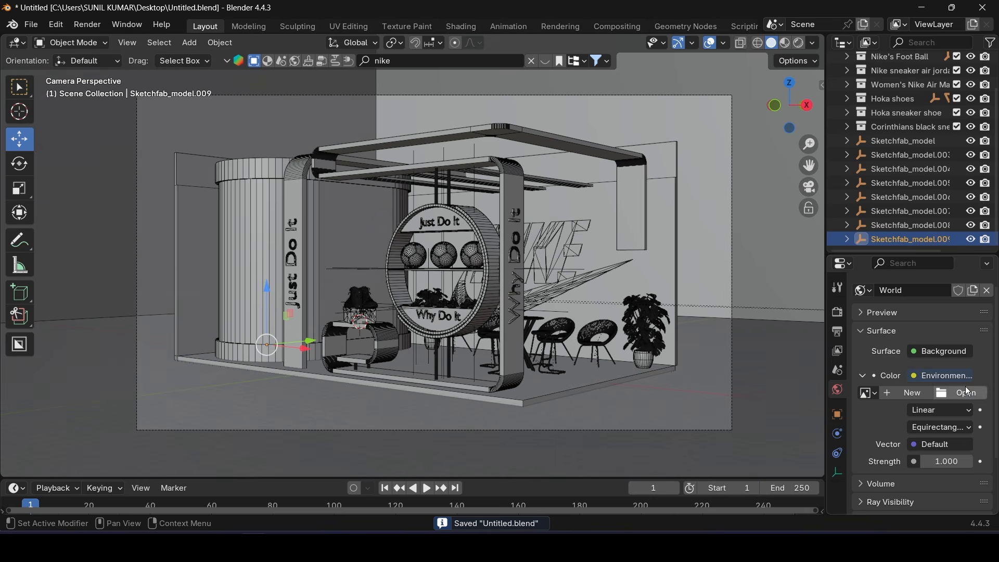
click(960, 392)
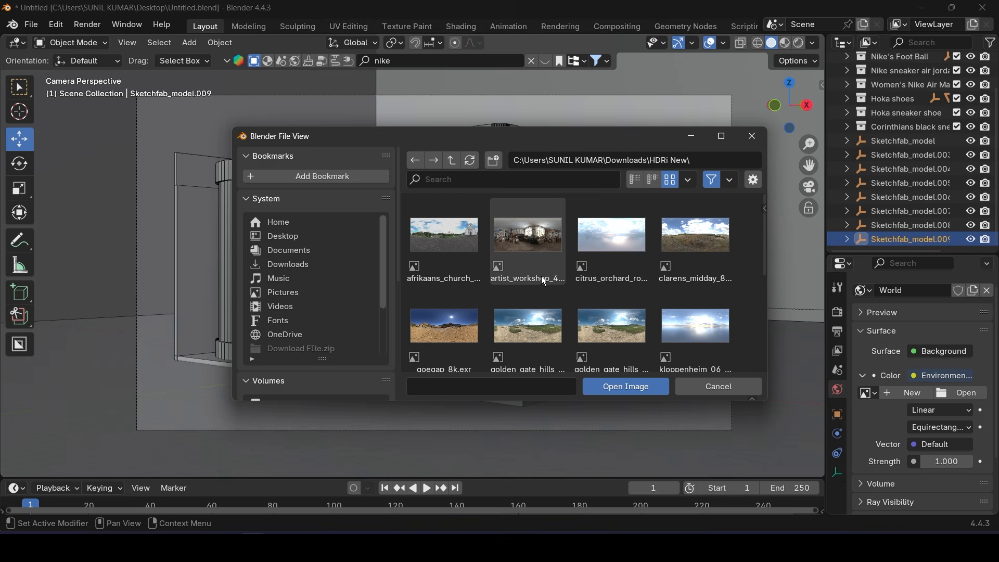
click(535, 243)
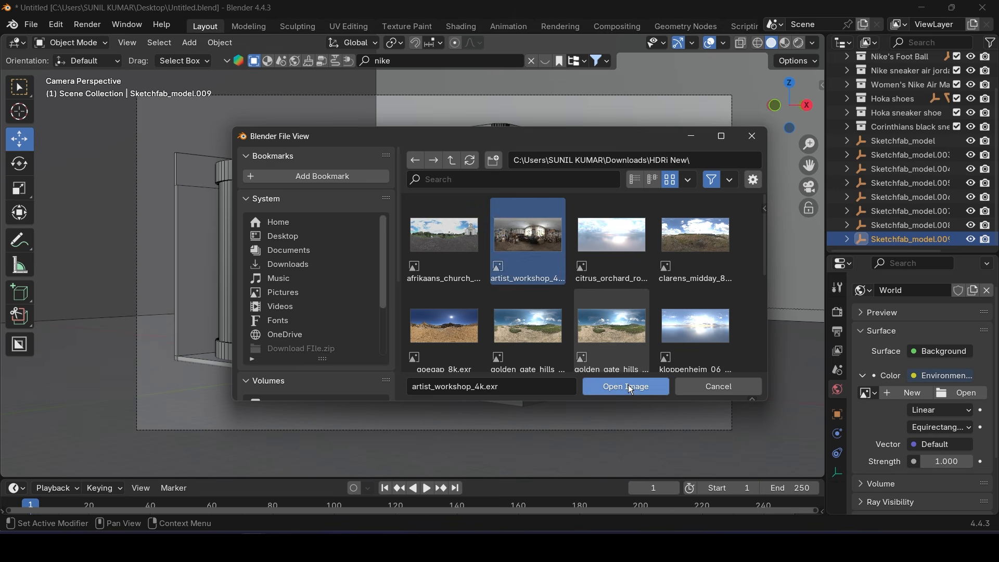
click(629, 386)
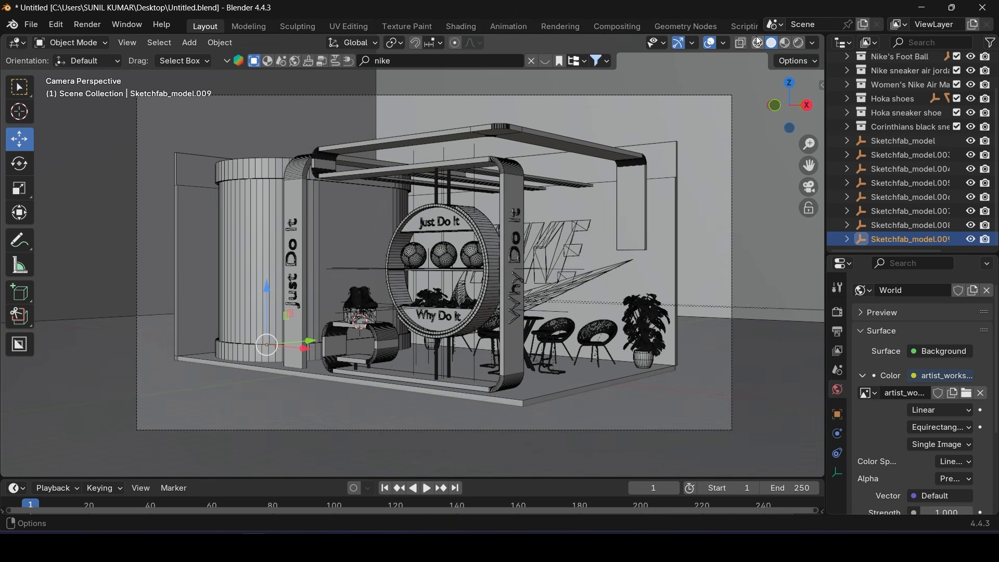
Preview the camera view in rendered shading, return to solid shading and save the file
key(z)
key(8)
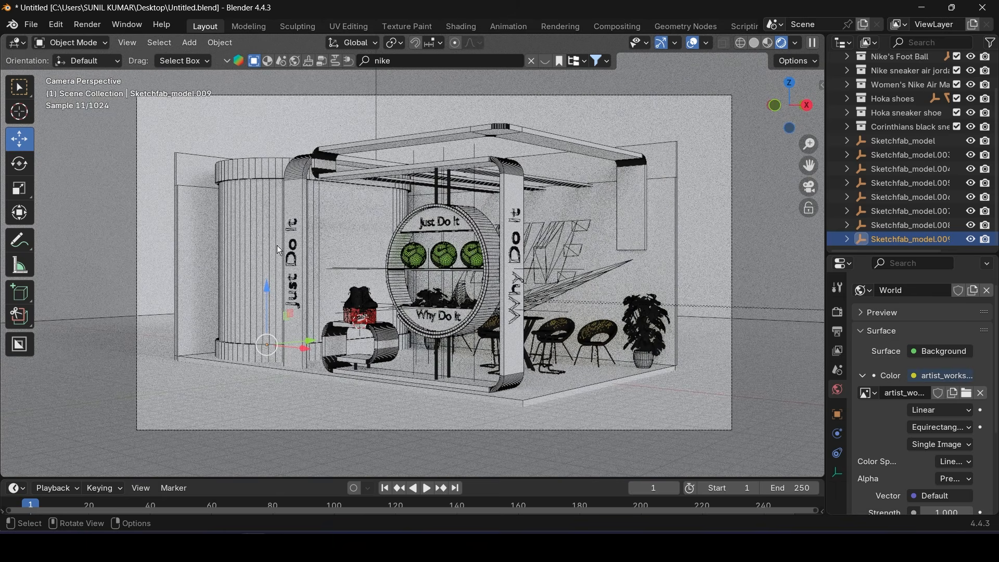
click(759, 46)
key(ctrl+s)
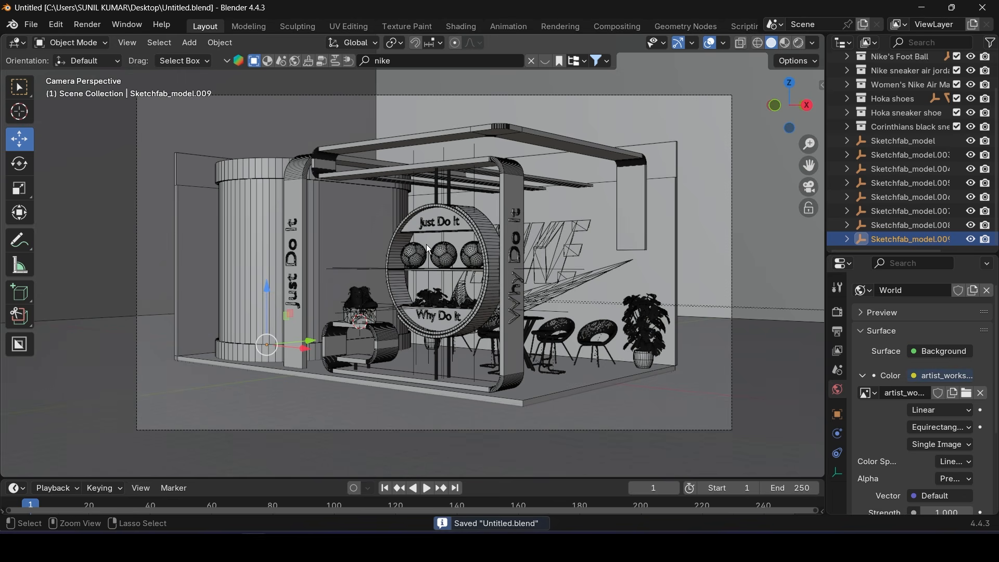
Make the Scene Collection active and search the asset library for "wall light"
ctrl+middle_drag(423, 238, 411, 323)
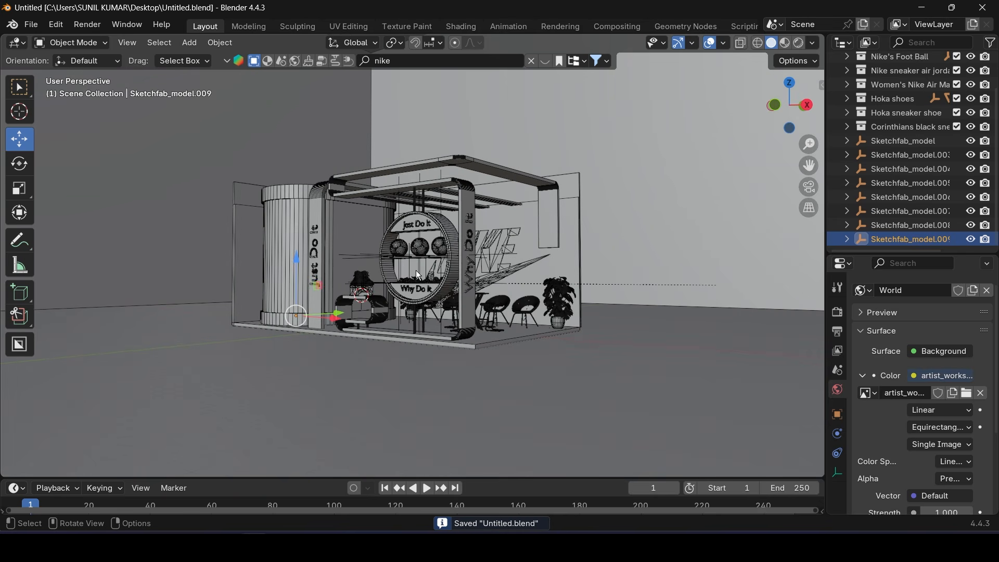
ctrl+middle_drag(418, 213, 448, 440)
middle_drag(413, 342, 411, 305)
shift+middle_drag(411, 305, 405, 354)
scroll(304, 171, up, 4)
scroll(513, 252, down, 5)
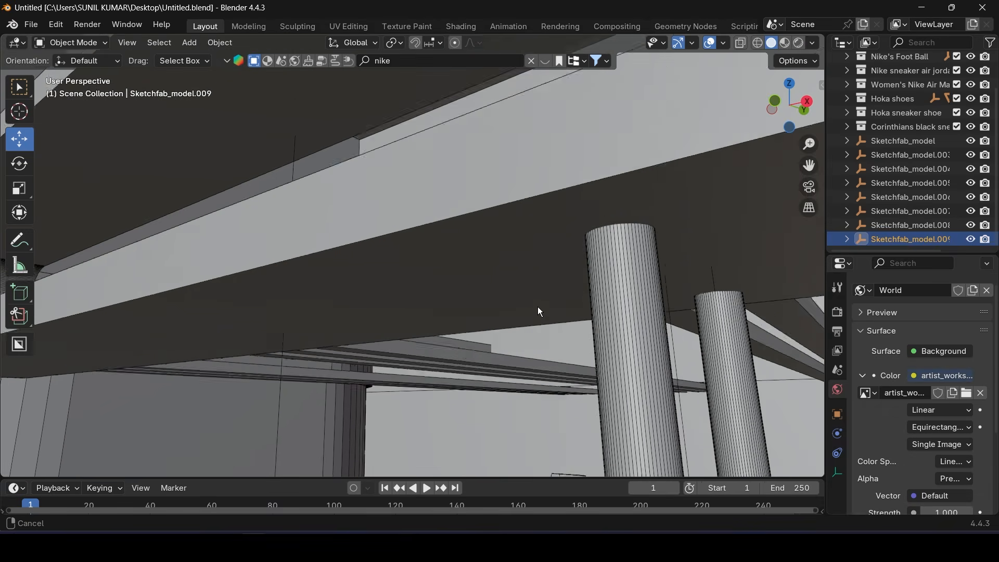
scroll(929, 181, up, 3)
click(882, 61)
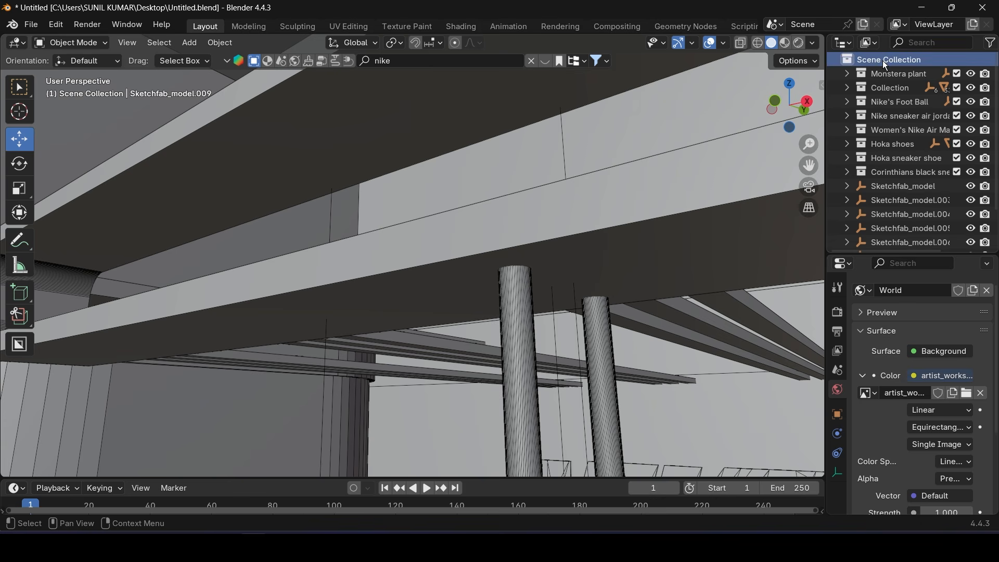
click(404, 61)
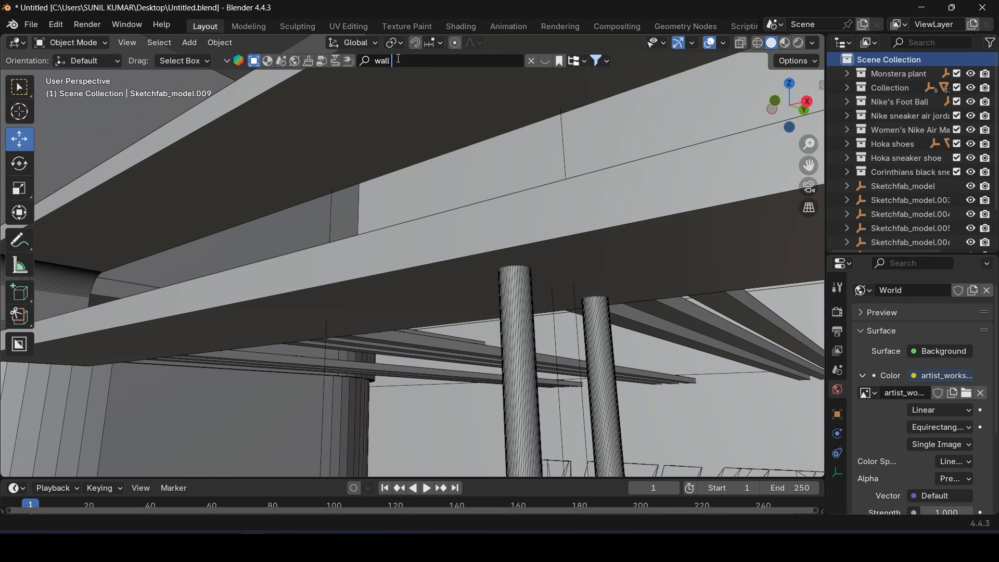
key(Return)
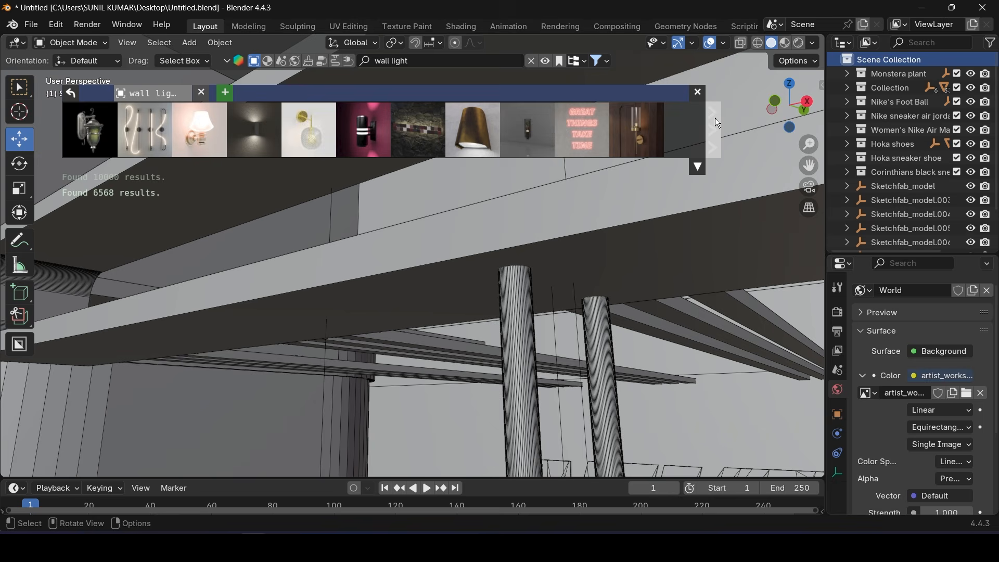
Browse the wall light results and import the Multiline TC-C light into the scene
click(715, 119)
click(716, 118)
click(715, 118)
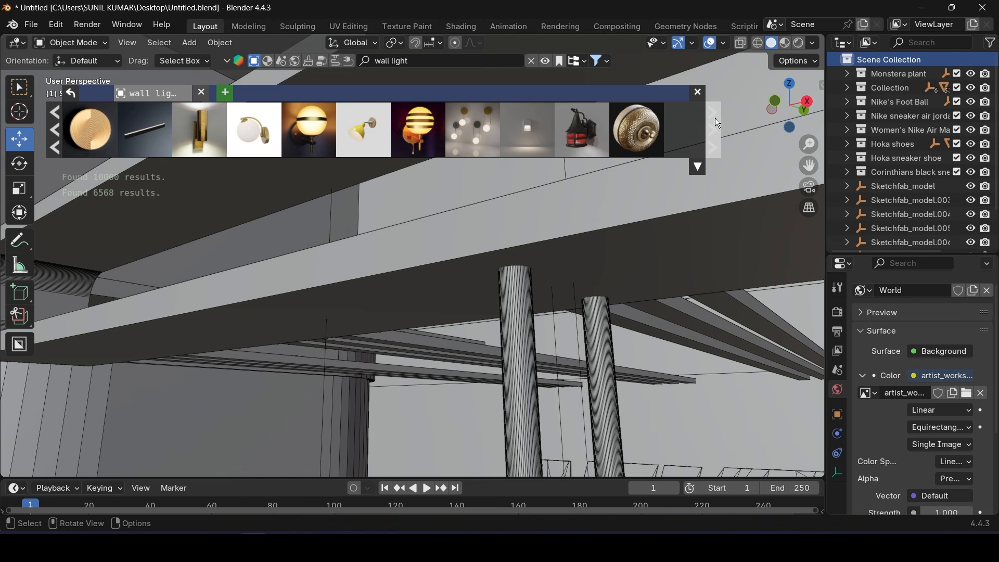
click(715, 118)
click(715, 118)
click(715, 119)
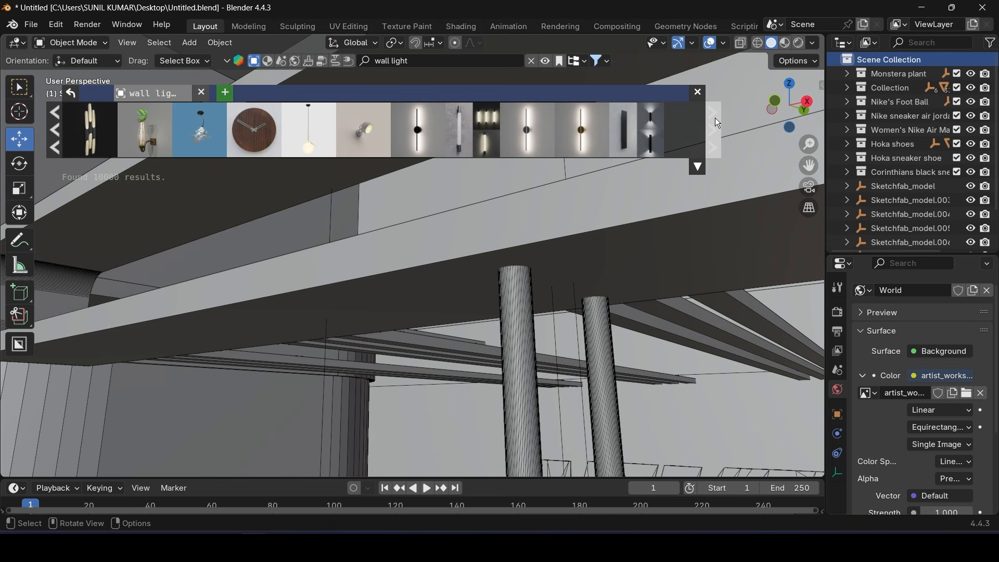
click(715, 118)
click(715, 118)
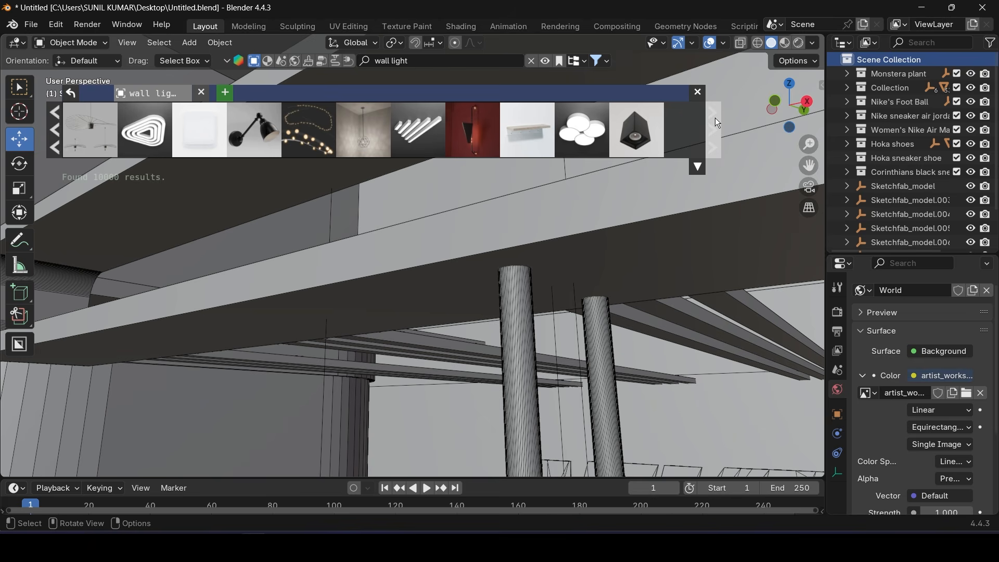
click(718, 123)
click(55, 130)
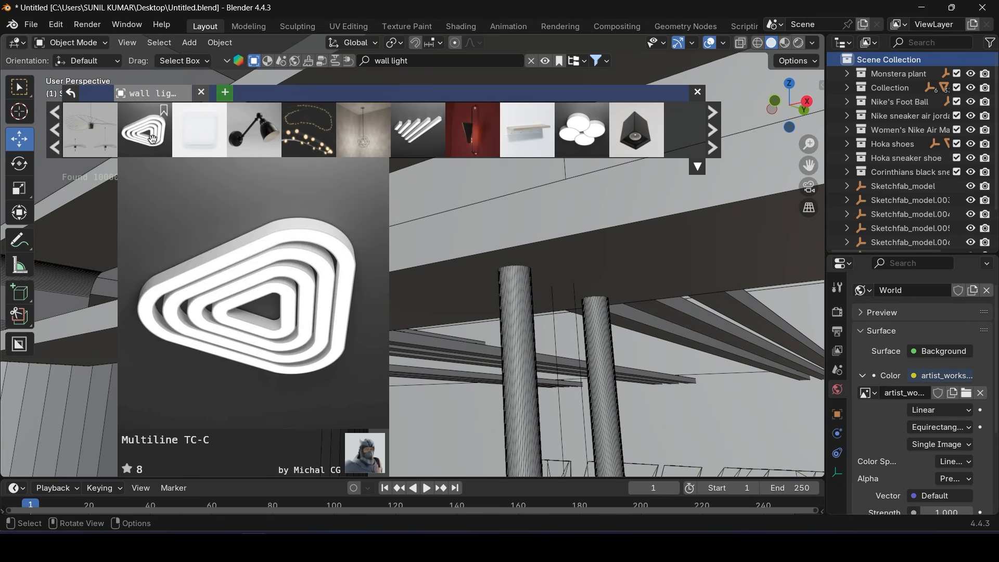
click(152, 139)
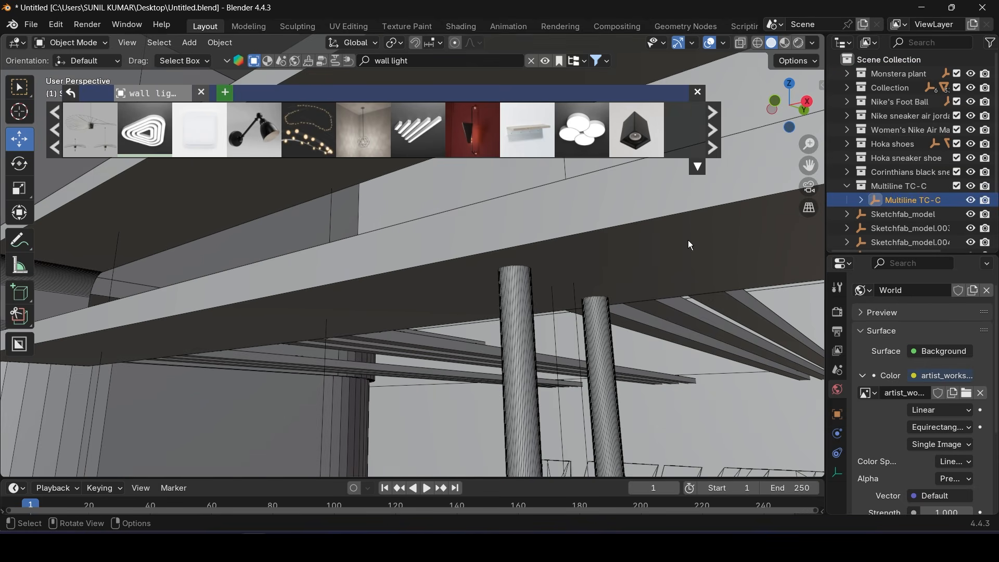
Raise the Multiline TC-C light about 9.7 m along Z to just under the roof beam and scale it to about 0.635
scroll(490, 312, down, 10)
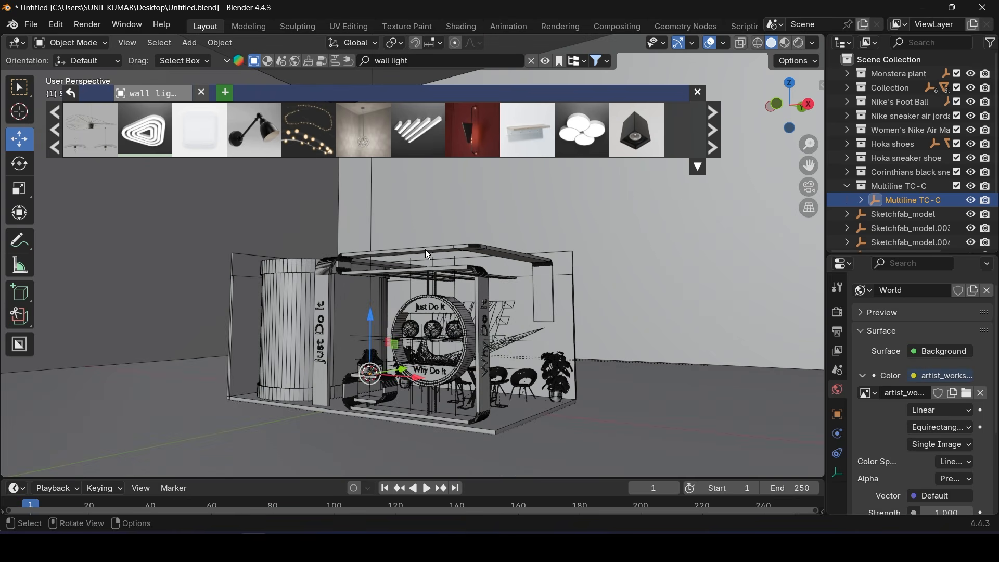
key(KP_1)
scroll(456, 319, up, 6)
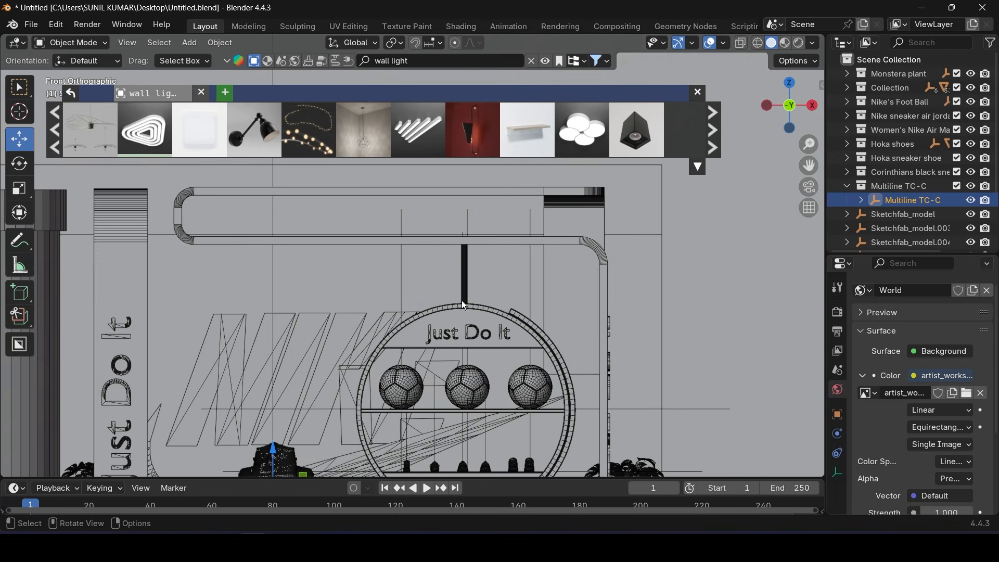
scroll(465, 306, down, 3)
drag(385, 403, 442, 403)
drag(389, 345, 386, 191)
scroll(617, 288, up, 6)
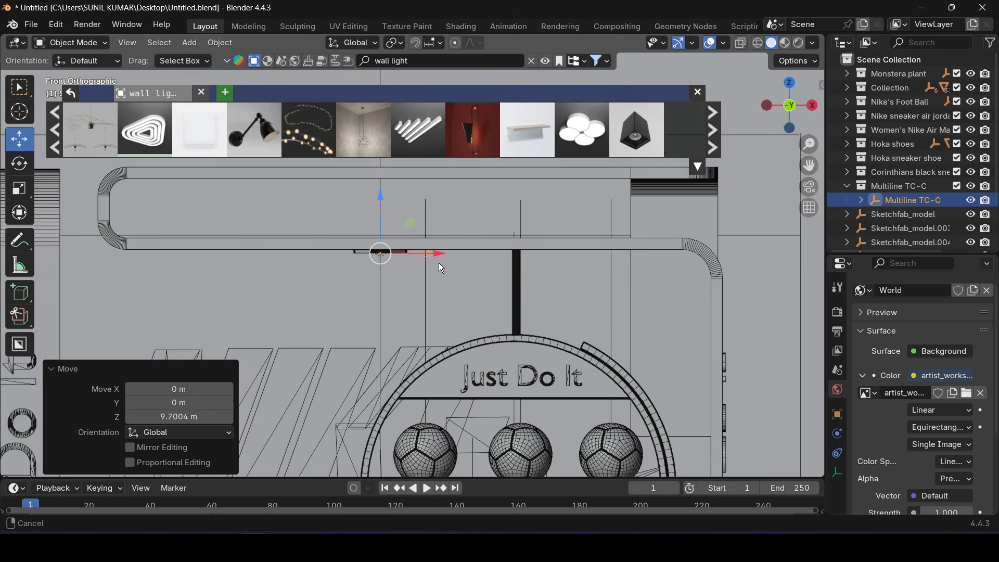
key(s)
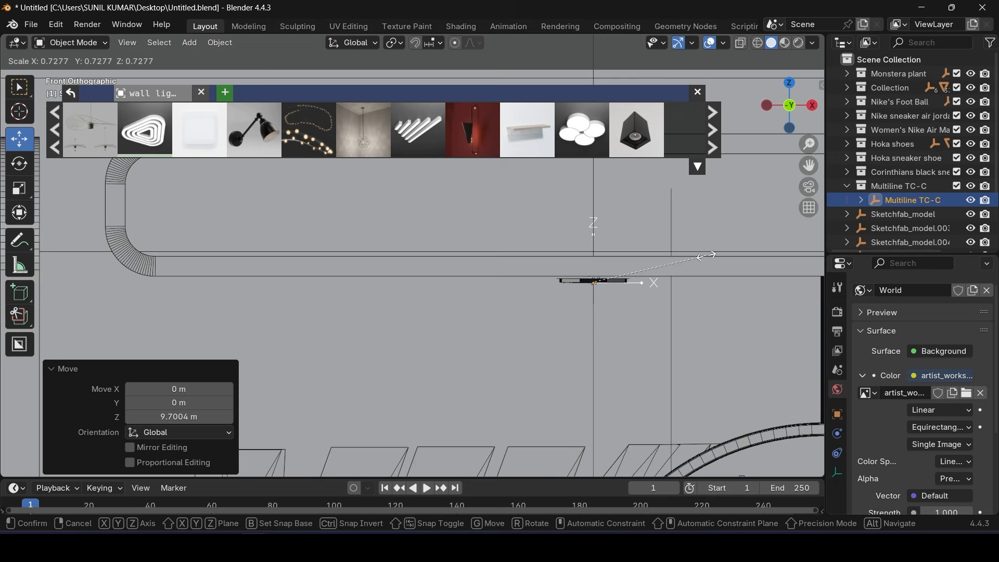
click(692, 256)
key(KP_7)
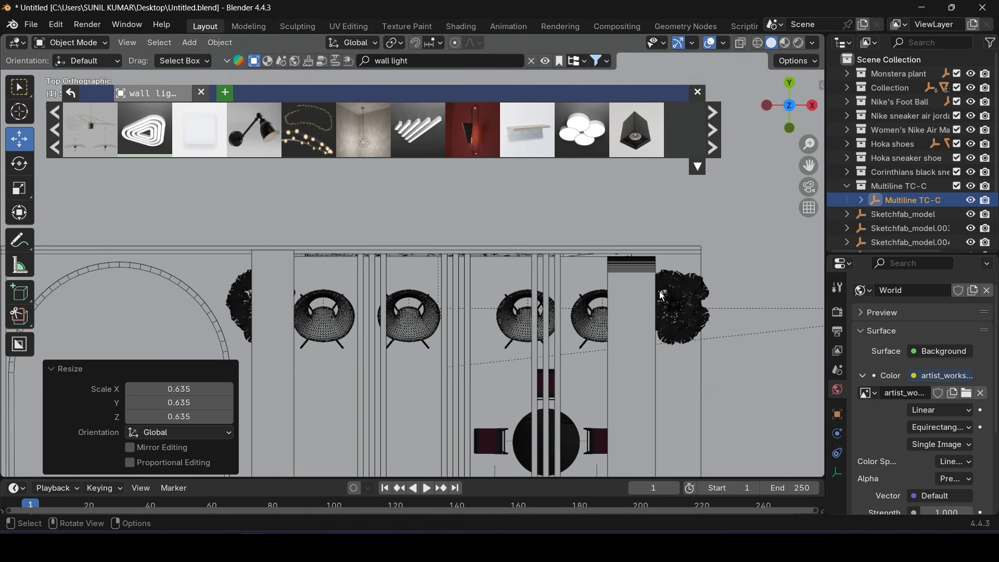
Examine the Multiline TC-C light from below in rendered shading and save the file
shift+middle_drag(550, 408, 573, 112)
scroll(552, 107, up, 1)
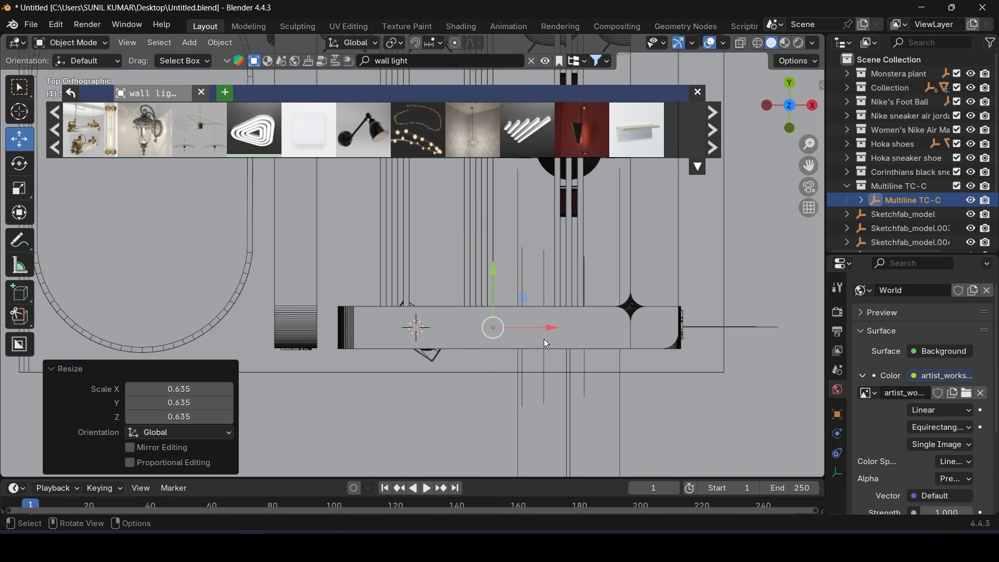
scroll(547, 344, up, 3)
scroll(568, 358, down, 3)
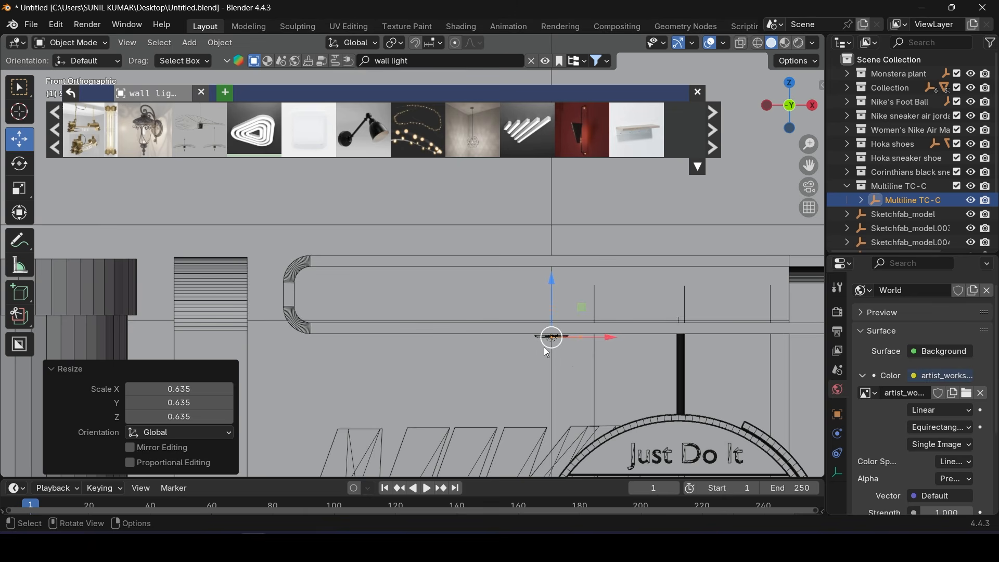
mouse_move(545, 347)
middle_down()
mouse_move(560, 254)
mouse_move(607, 406)
mouse_move(535, 304)
mouse_move(560, 315)
mouse_move(540, 329)
middle_up()
scroll(537, 324, up, 3)
shift+middle_drag(676, 373, 534, 325)
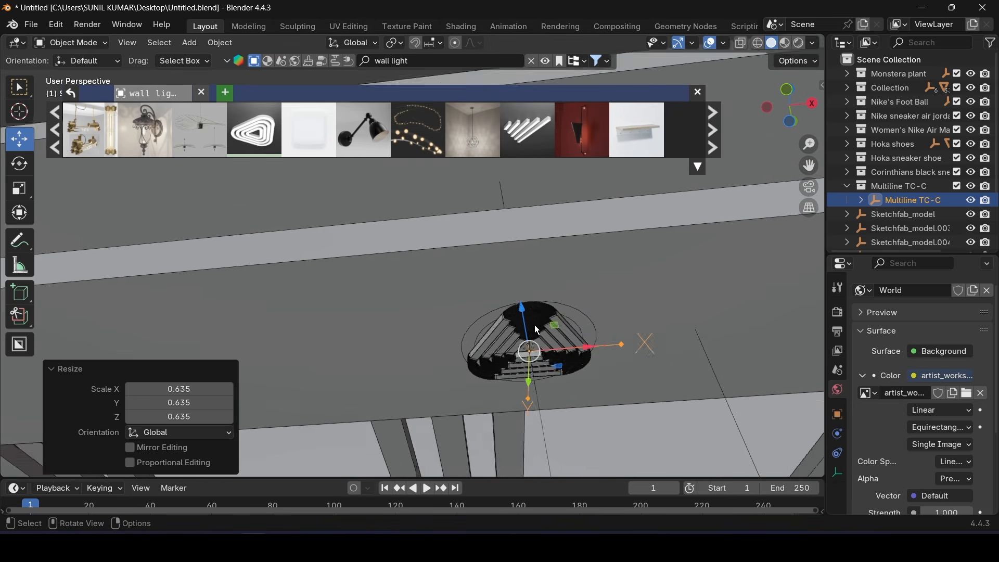
scroll(534, 324, up, 4)
shift+middle_drag(614, 356, 427, 280)
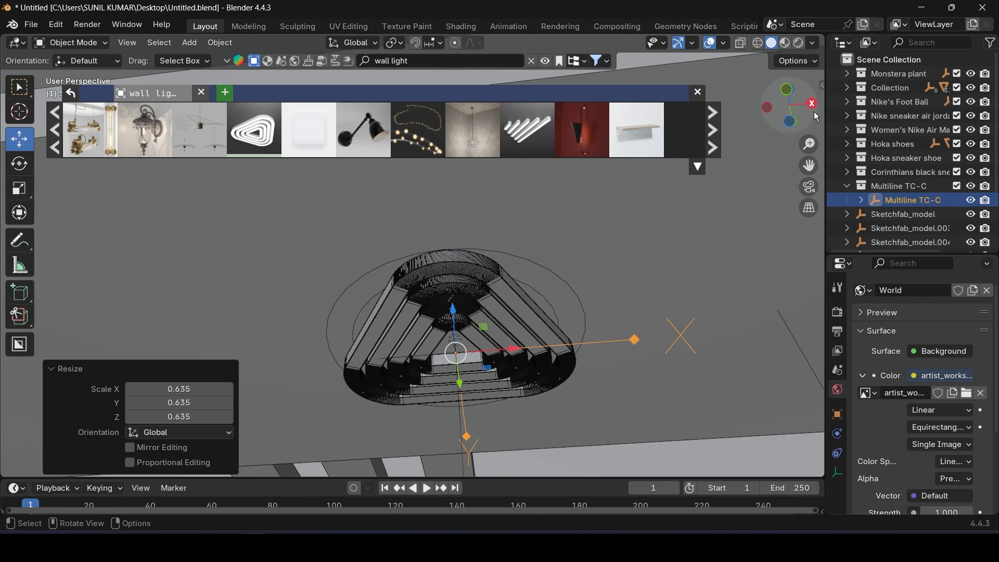
click(800, 43)
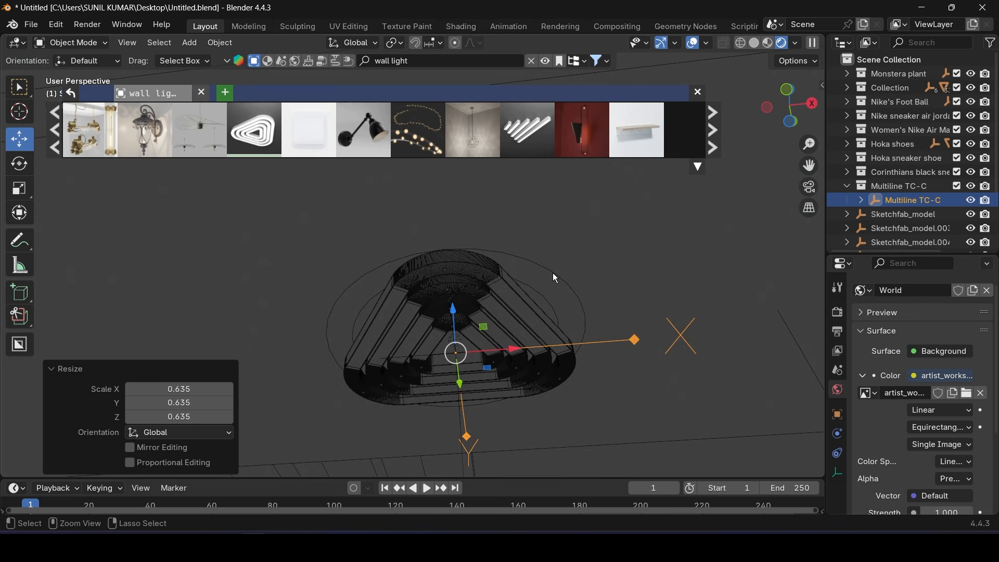
key(ctrl+s)
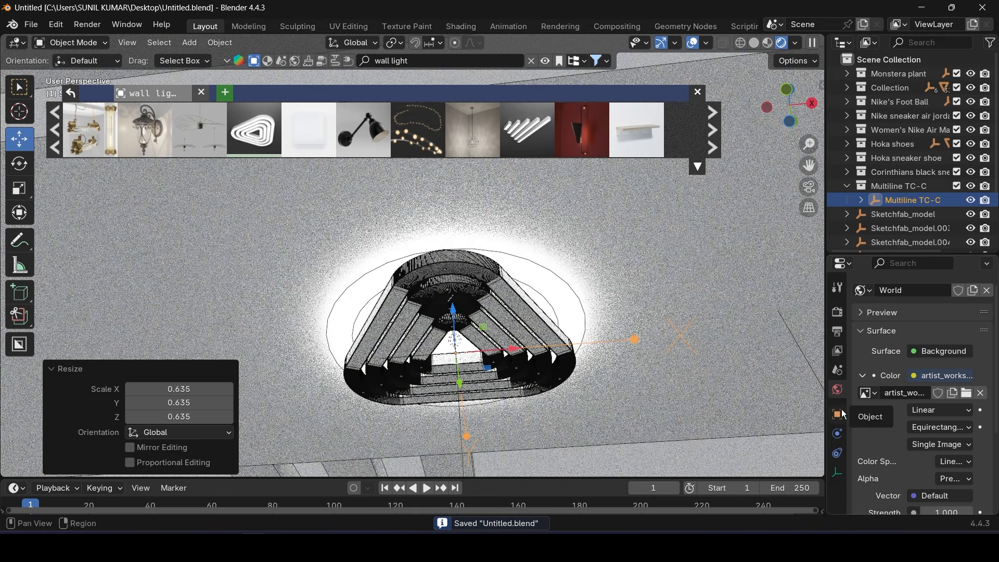
Set the Multiline TC-C light's X rotation to 180° and return to solid shading
click(838, 414)
drag(931, 378, 989, 378)
click(932, 378)
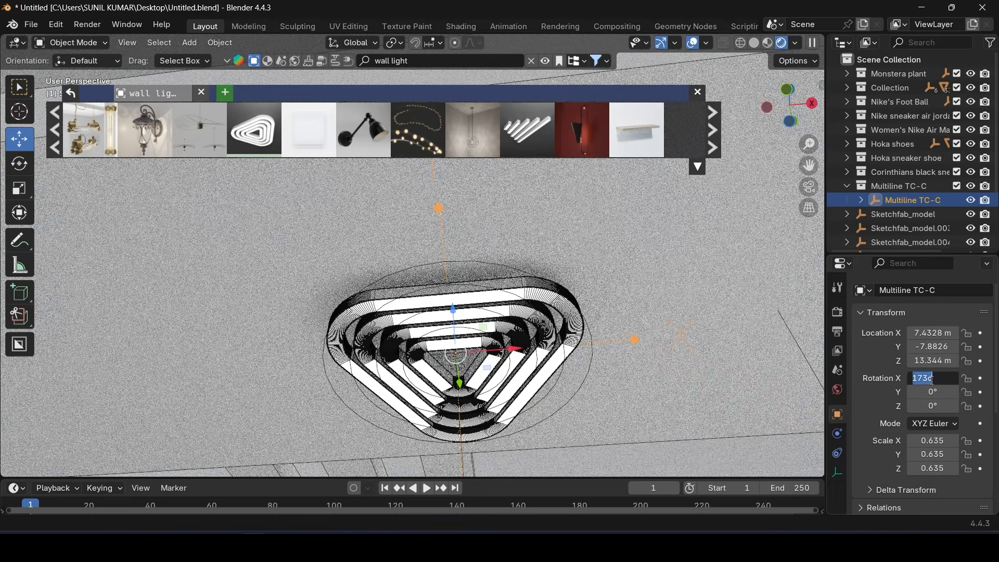
text(180)
key(Return)
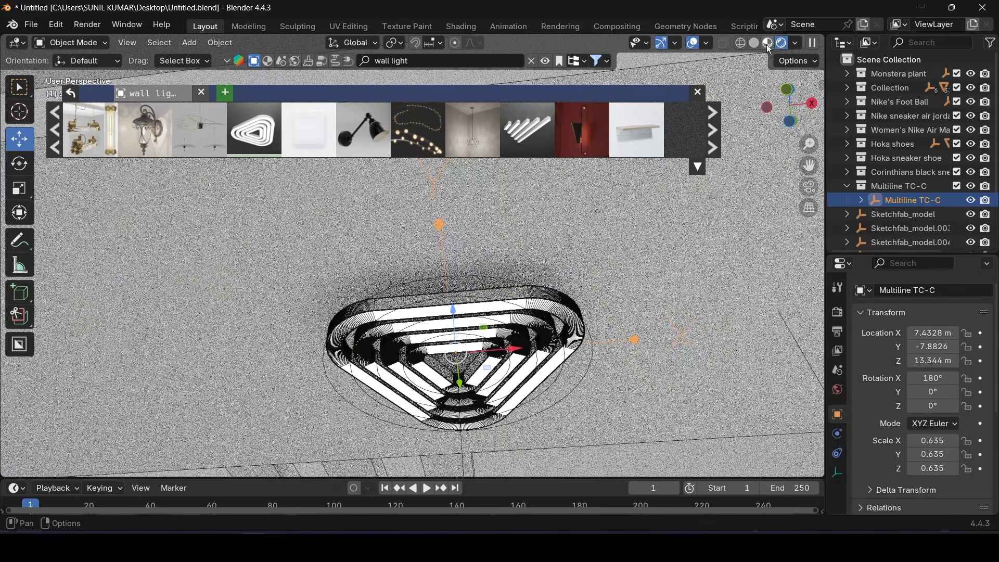
click(754, 44)
Raise the light about 0.12 m against the lower beam and move it along X to about 5.12 m
key(KP_1)
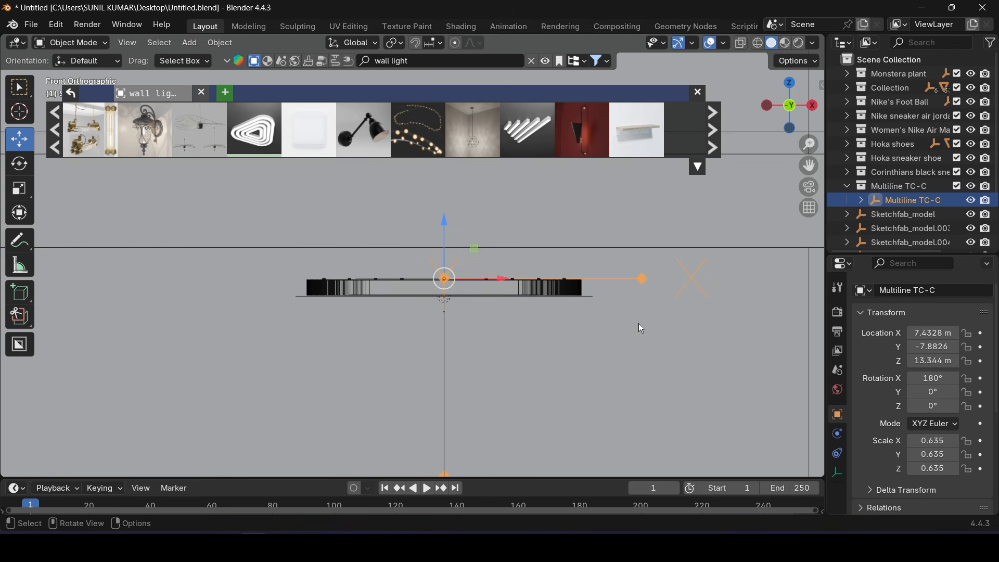
scroll(423, 257, up, 2)
drag(464, 271, 467, 214)
scroll(467, 221, down, 12)
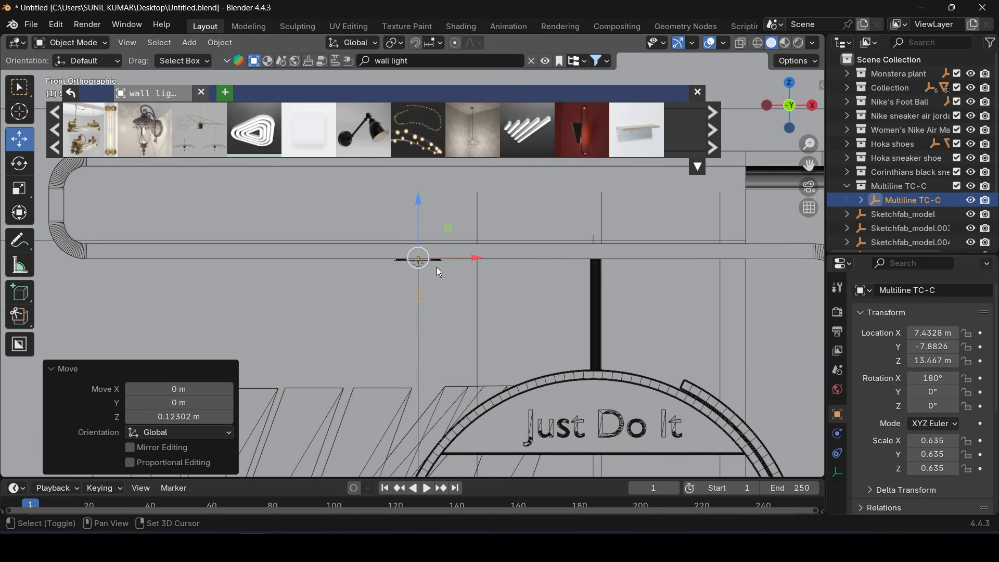
shift+middle_drag(437, 269, 534, 323)
drag(561, 314, 466, 302)
scroll(379, 315, down, 3)
shift+middle_drag(466, 302, 439, 321)
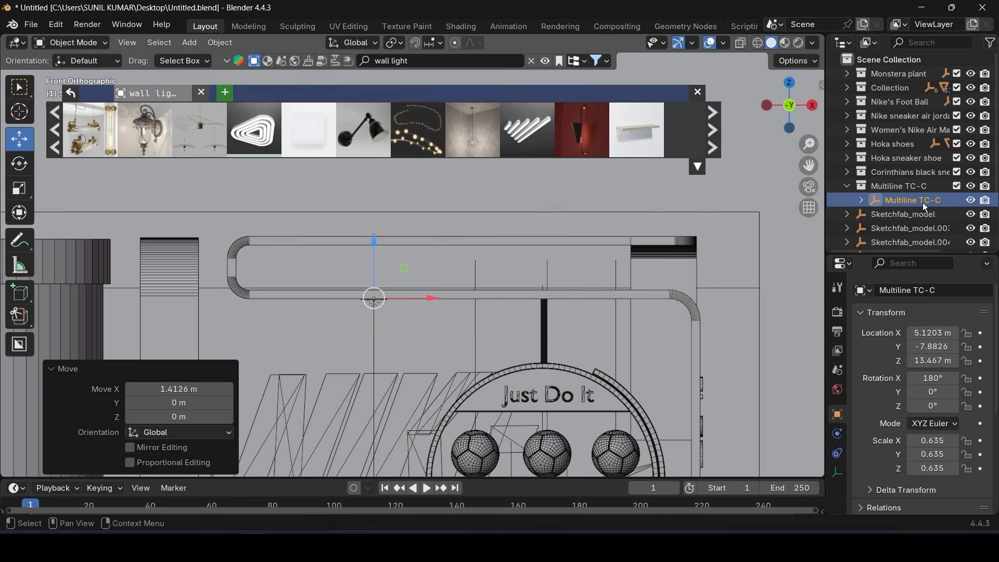
Duplicate the light with its whole hierarchy and raise the copy about 1.85 m to the underside of the upper beam
right_click(897, 204)
click(895, 207)
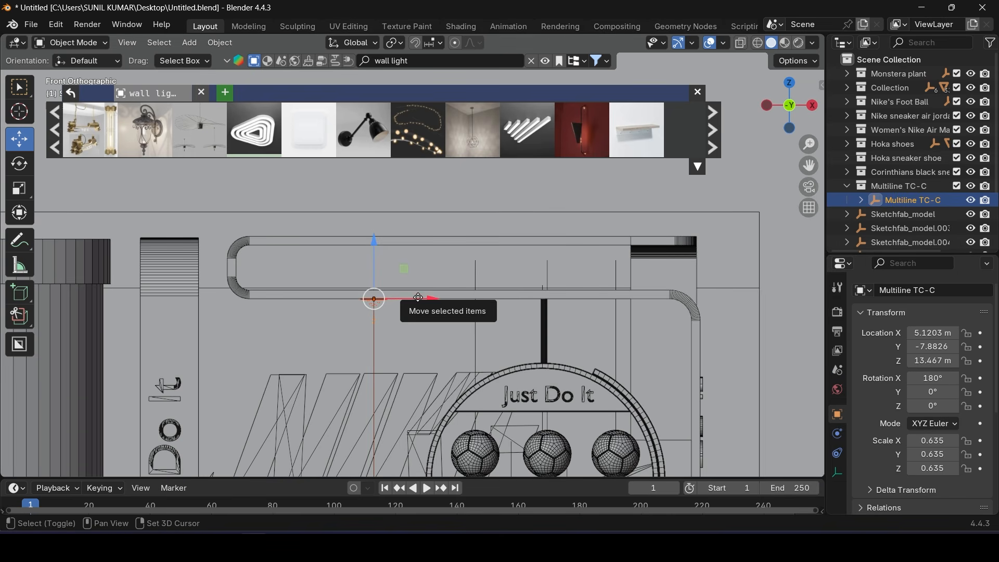
key(shift+d)
key(Escape)
scroll(414, 291, up, 4)
drag(338, 292, 332, 177)
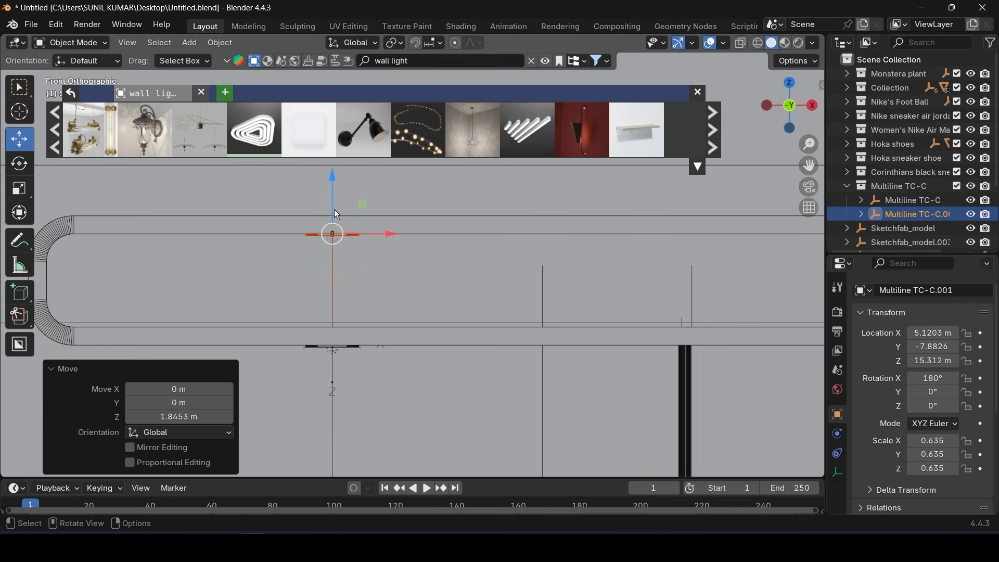
scroll(334, 209, down, 1)
Duplicate both beam lights with their hierarchies and move the copies about 4.38 m along X
shift+click(909, 201)
right_click(911, 212)
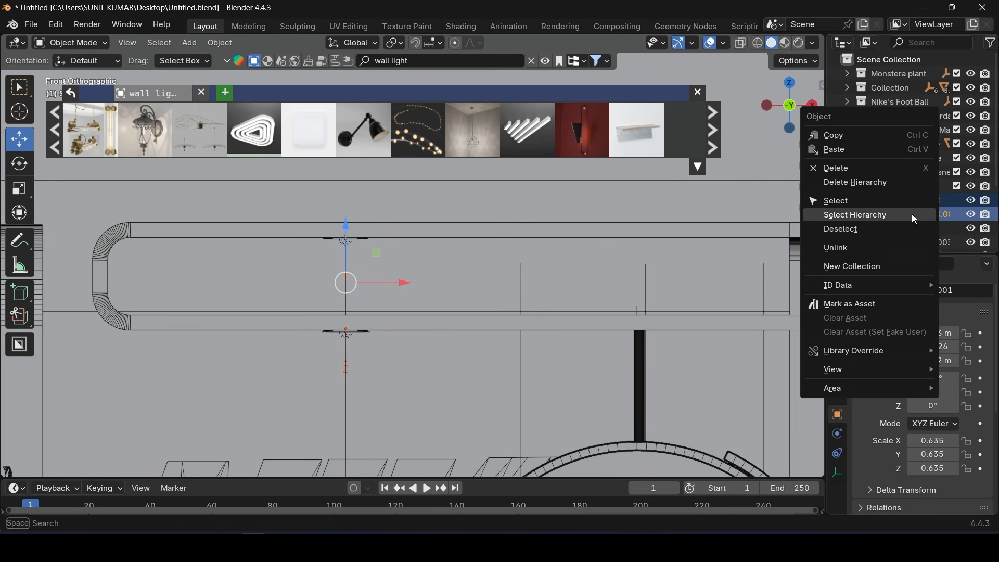
click(911, 214)
scroll(526, 301, down, 2)
shift+middle_drag(498, 303, 444, 316)
key(shift+d)
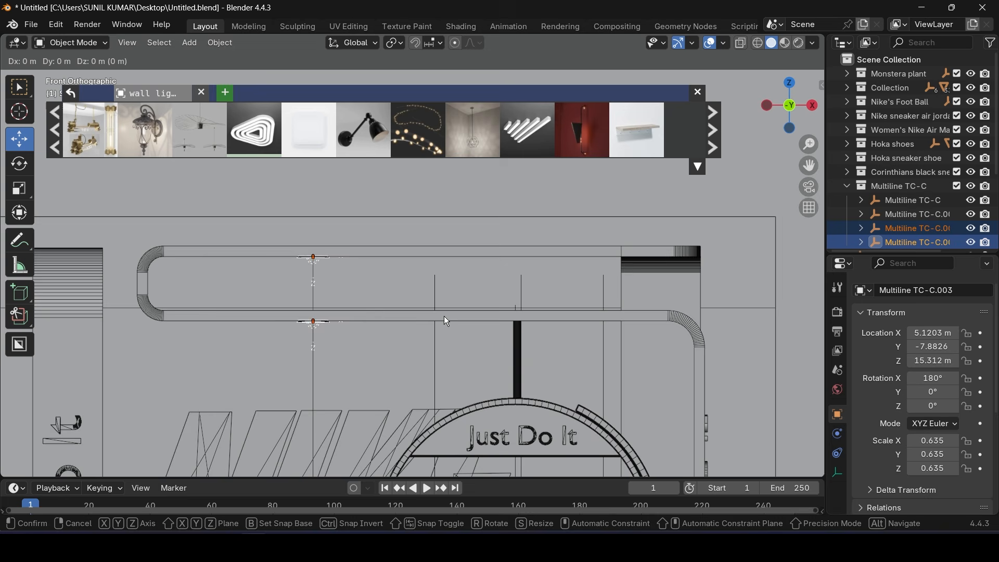
right_click(445, 316)
drag(366, 288, 526, 293)
Duplicate the second pair of lights and move the new pair about 4.83 m along X toward the beam corner
key(shift+d)
right_click(525, 292)
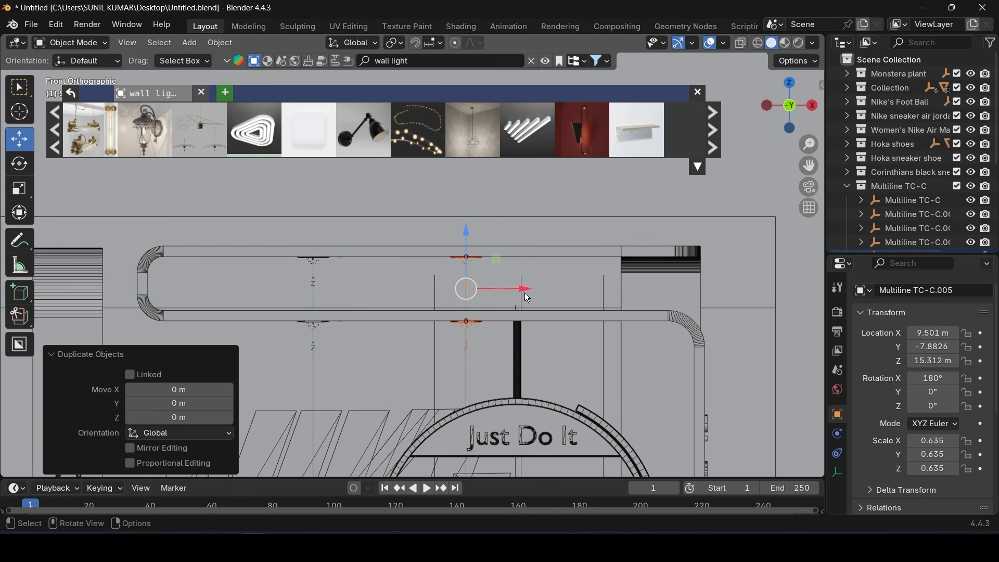
key(g)
mouse_move(679, 297)
mouse_down()
mouse_move(704, 298)
mouse_move(690, 295)
mouse_up()
scroll(690, 296, down, 4)
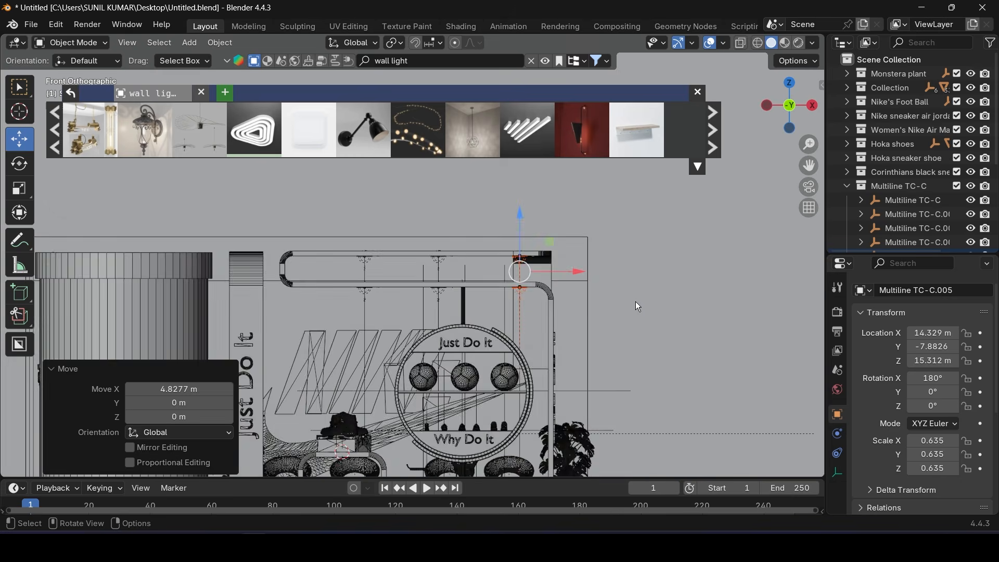
Examine from below how the lights sit under the upper and lower beams, especially at the rounded corner
middle_drag(635, 301, 541, 322)
scroll(541, 322, down, 10)
scroll(485, 319, up, 5)
shift+middle_drag(391, 303, 539, 277)
scroll(514, 292, up, 4)
scroll(514, 292, up, 3)
scroll(580, 258, up, 6)
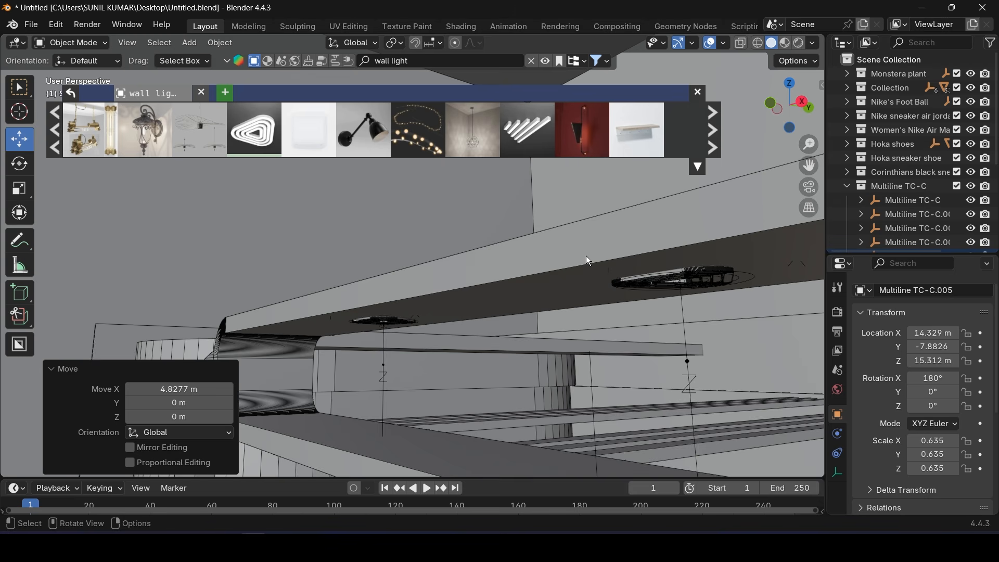
shift+middle_drag(585, 255, 143, 308)
scroll(266, 355, down, 6)
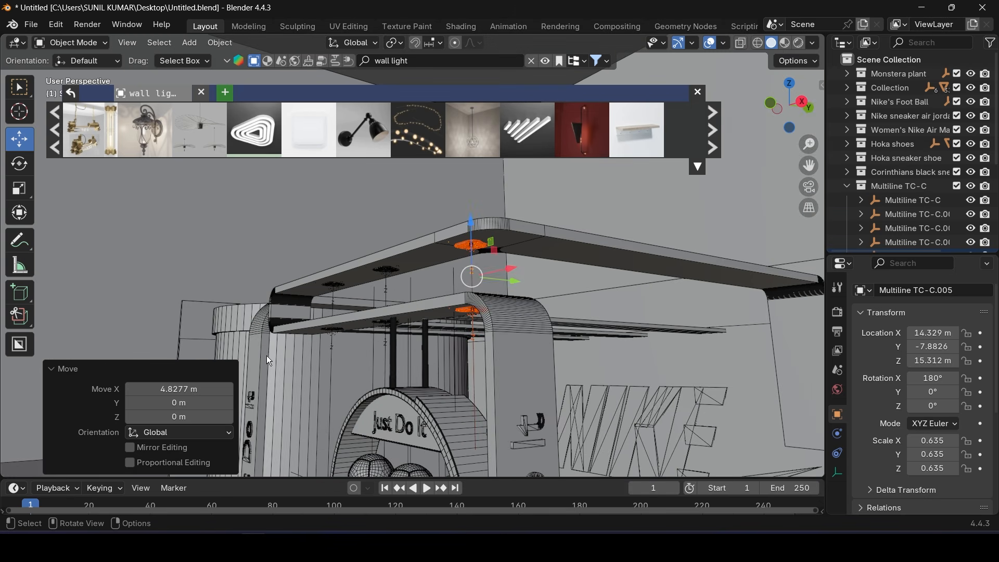
scroll(425, 286, up, 6)
shift+middle_drag(448, 232, 442, 401)
scroll(441, 401, down, 6)
middle_drag(419, 186, 407, 239)
scroll(406, 239, up, 4)
scroll(373, 202, up, 3)
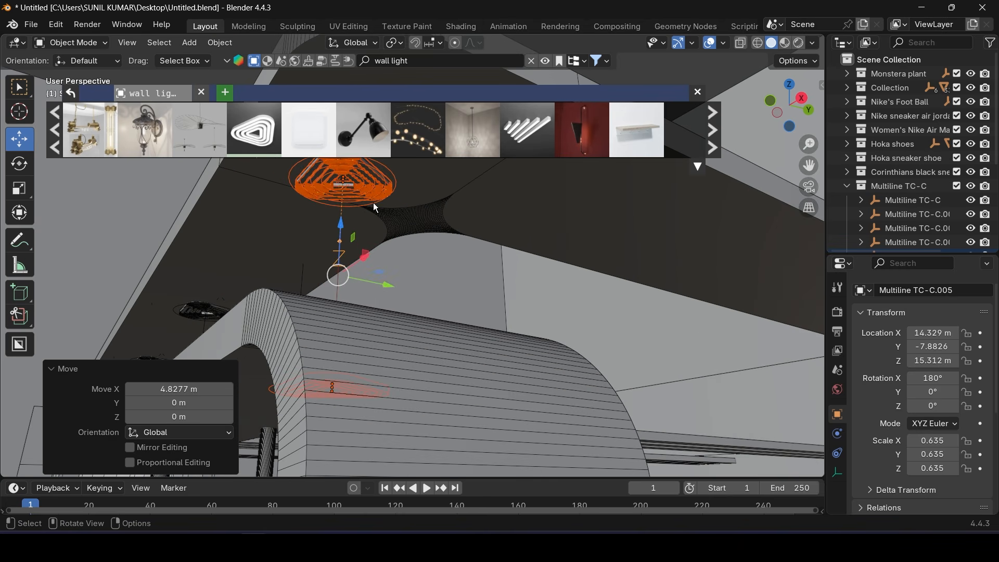
scroll(895, 205, down, 3)
Move only the upper light at the corner about 0.82 m along X to centre it under the roof corner
click(910, 215)
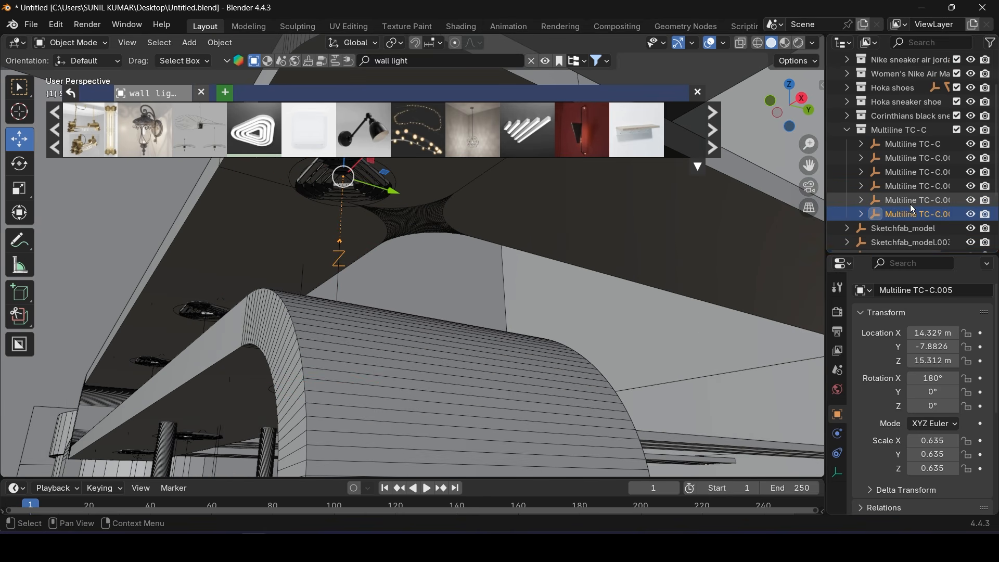
shift+middle_drag(469, 269, 438, 275)
drag(386, 292, 423, 272)
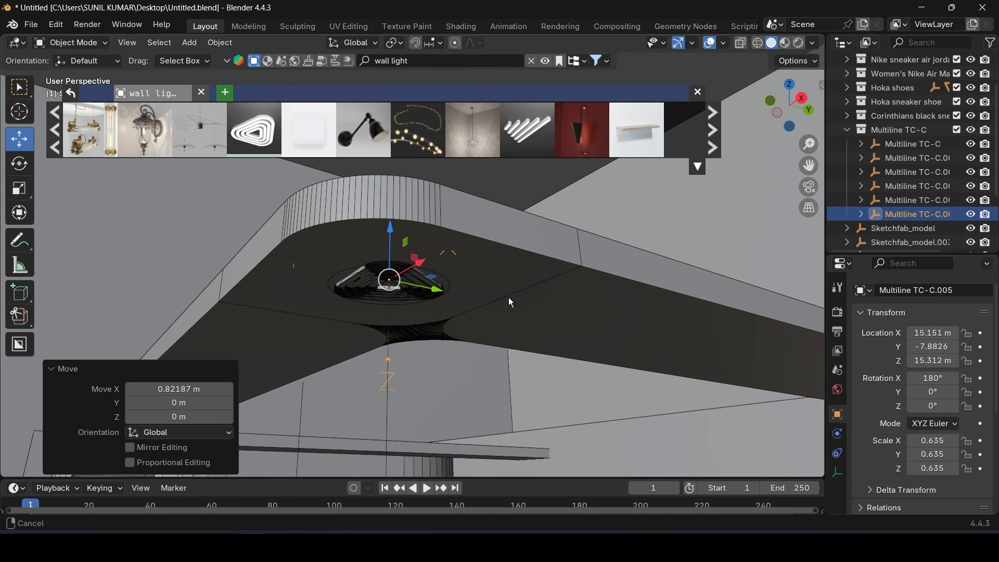
shift+middle_drag(507, 297, 472, 288)
Duplicate the upper corner light with its hierarchy and move the copy about 4.24 m along Y under the side beam
right_click(908, 214)
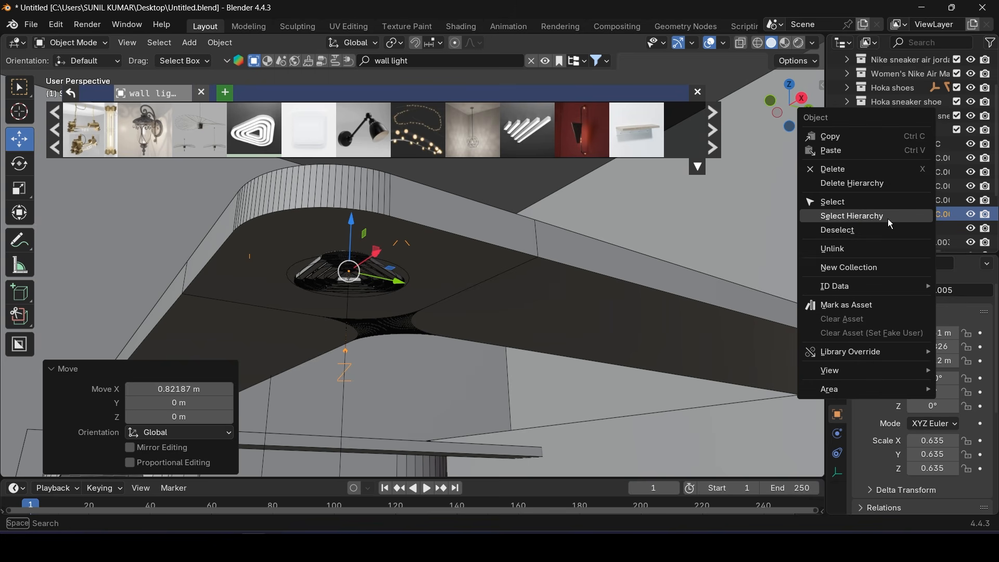
click(887, 218)
key(shift+d)
right_click(429, 258)
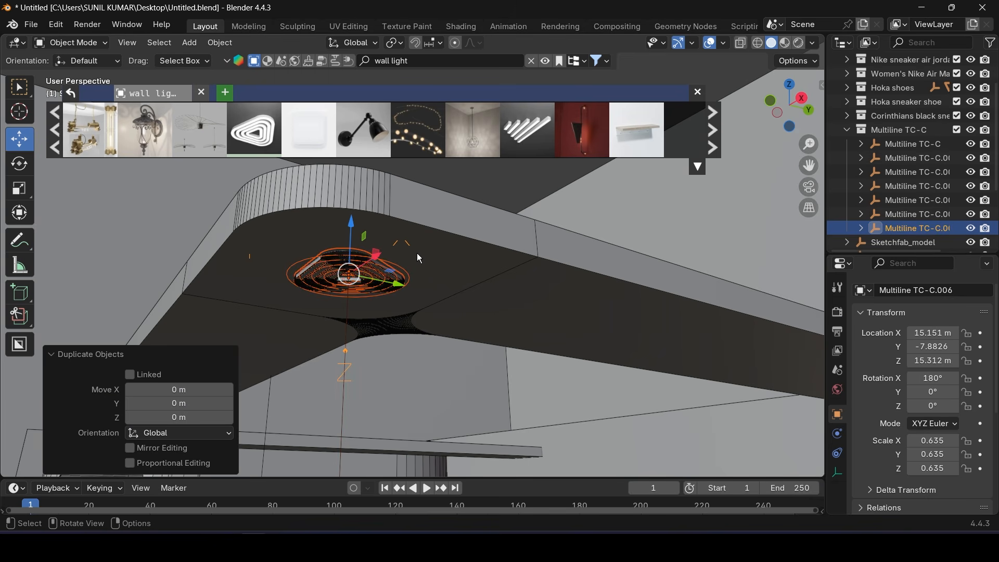
scroll(489, 294, down, 2)
shift+middle_drag(500, 298, 416, 282)
drag(263, 244, 564, 341)
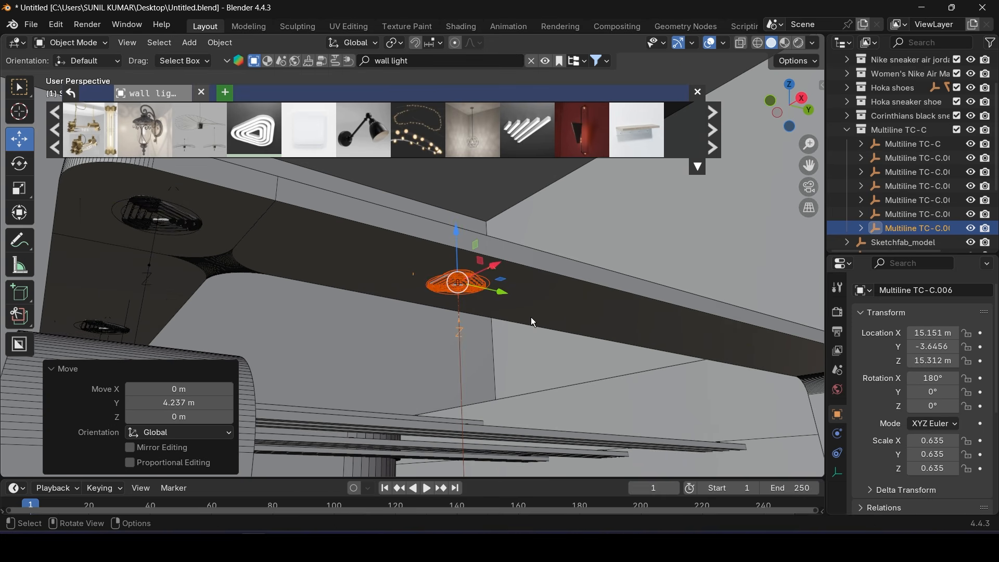
Duplicate the side beam light in the right view and move the copy about 5.37 m along Y
key(KP_3)
shift+middle_drag(523, 320, 424, 281)
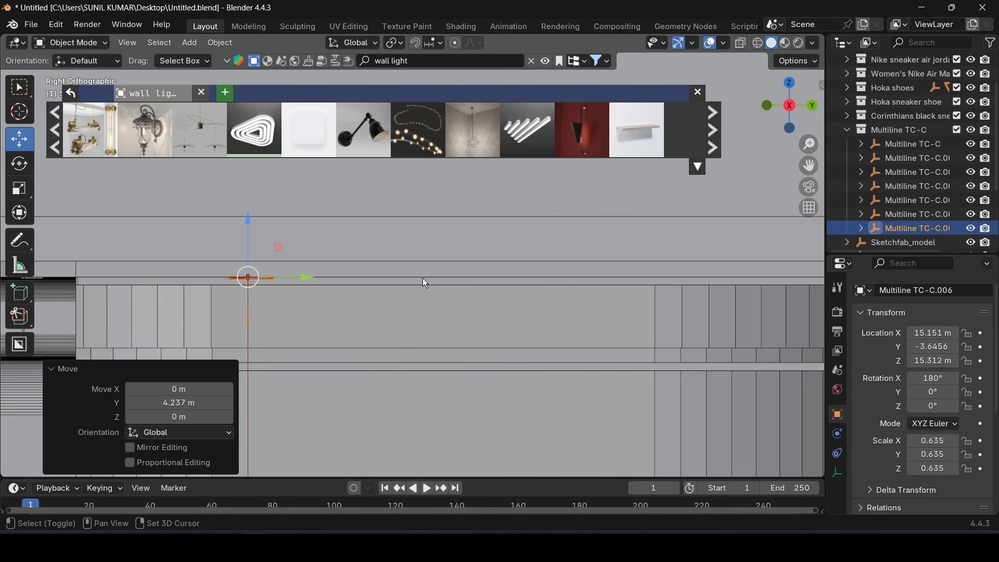
key(shift+d)
right_click(424, 281)
drag(317, 292, 583, 286)
scroll(583, 287, down, 7)
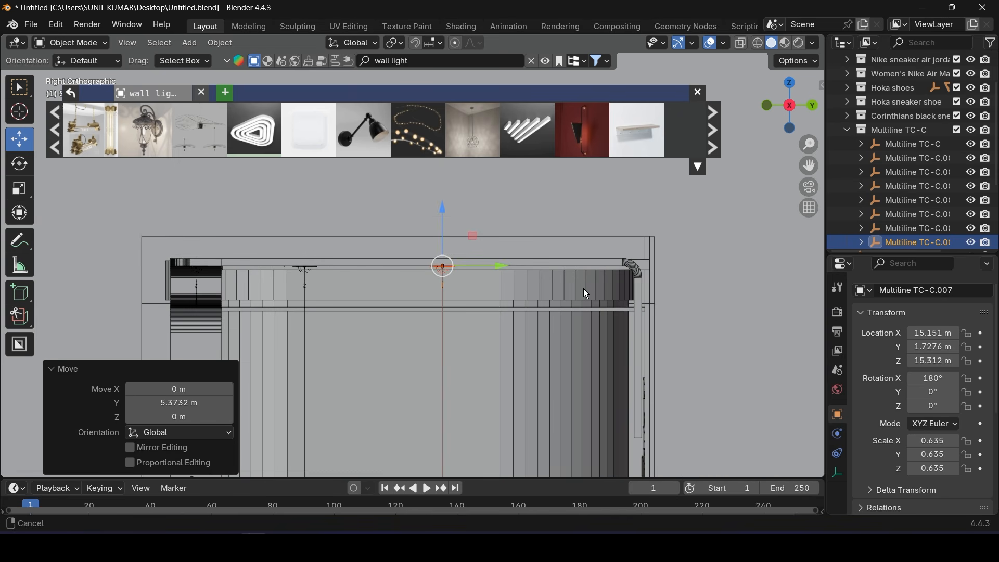
Add one more side beam light about 5.56 m further along Y and save the file
key(shift+d)
right_click(575, 263)
drag(502, 268, 650, 270)
middle_drag(650, 270, 529, 307)
key(ctrl+s)
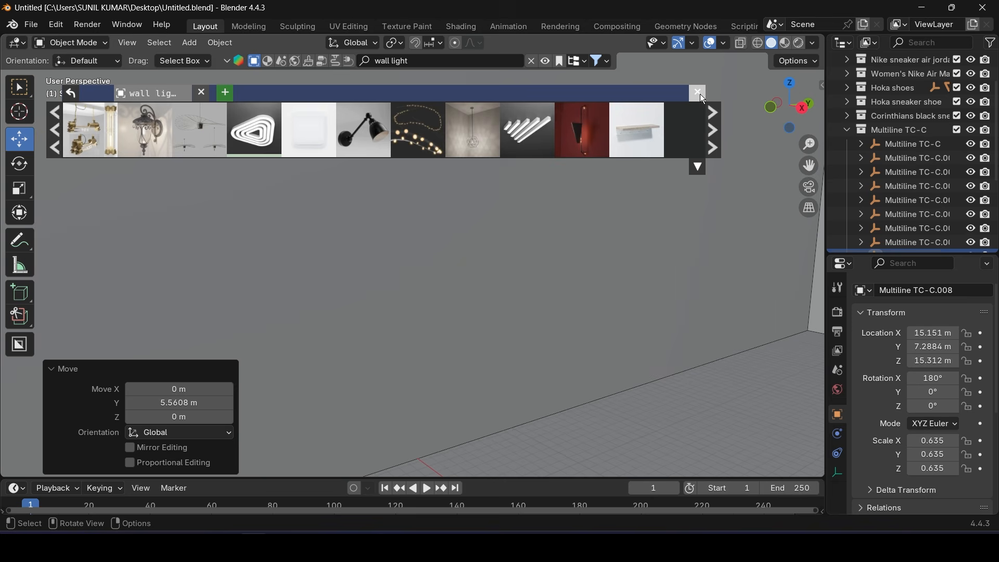
Close the asset search results, look over the whole stall and save the file
click(698, 92)
scroll(527, 299, down, 6)
scroll(539, 305, up, 6)
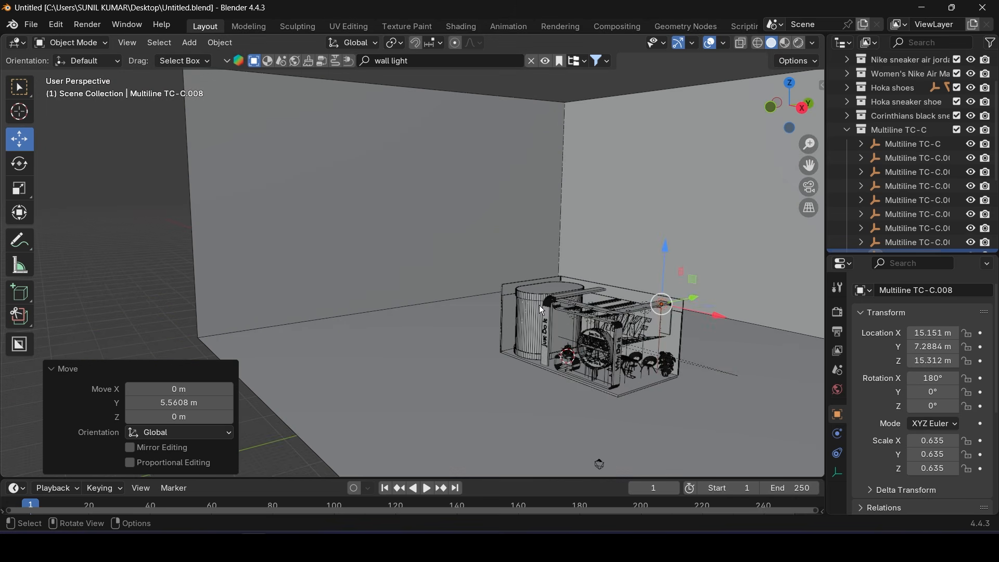
mouse_move(758, 362)
middle_down()
mouse_move(552, 277)
mouse_move(571, 300)
mouse_move(504, 281)
middle_up()
scroll(548, 276, up, 3)
key(ctrl+s)
Duplicate the last light with its hierarchy and move the copy about -24.63 m along X and -8 m along Y onto the oval tower
scroll(954, 169, down, 5)
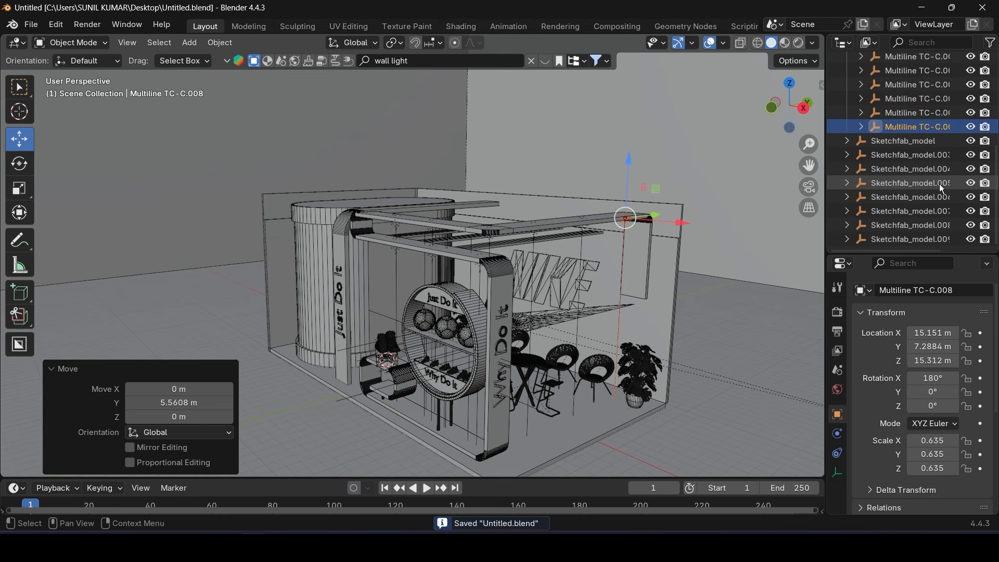
right_click(914, 129)
click(867, 132)
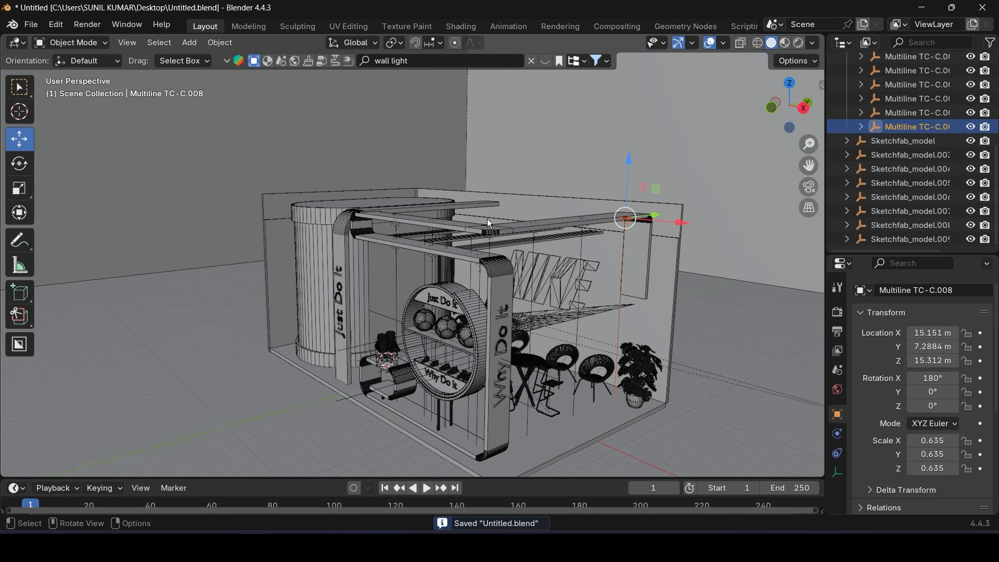
key(shift+d)
right_click(485, 241)
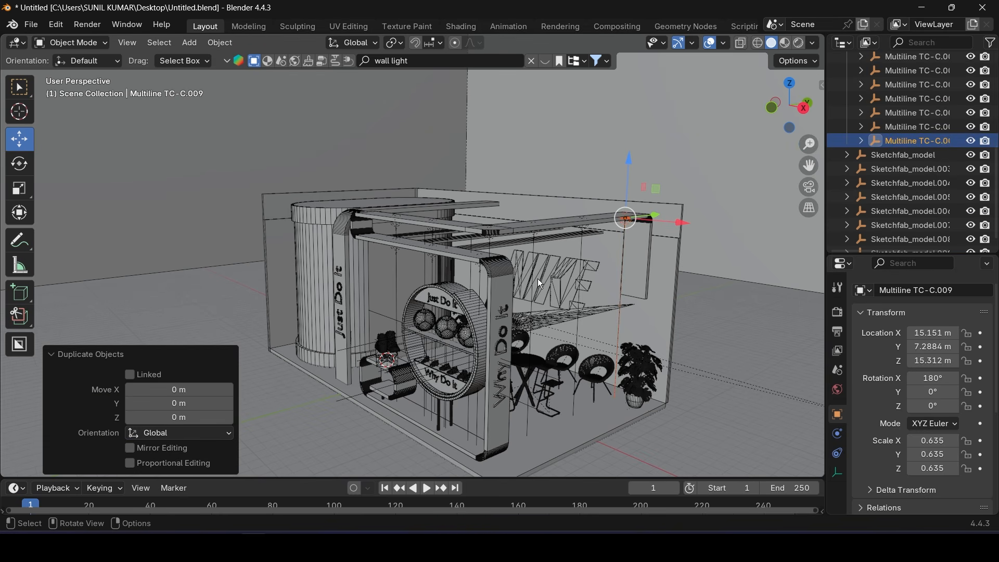
middle_drag(538, 279, 635, 357)
drag(735, 243, 448, 245)
middle_drag(436, 295, 414, 302)
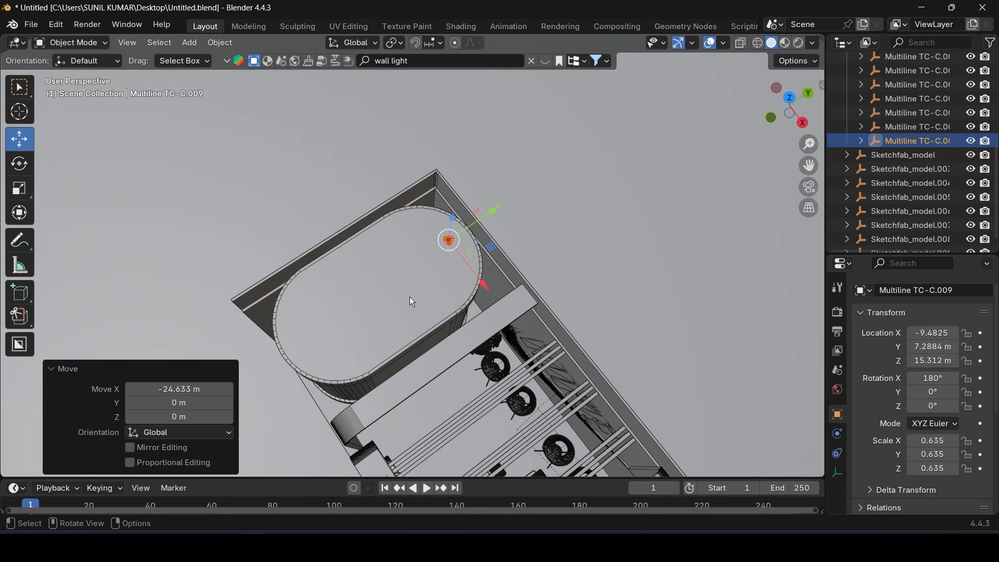
drag(502, 213, 411, 258)
Scale the oval tower's light up by about 5.82 and view it from the front
key(s)
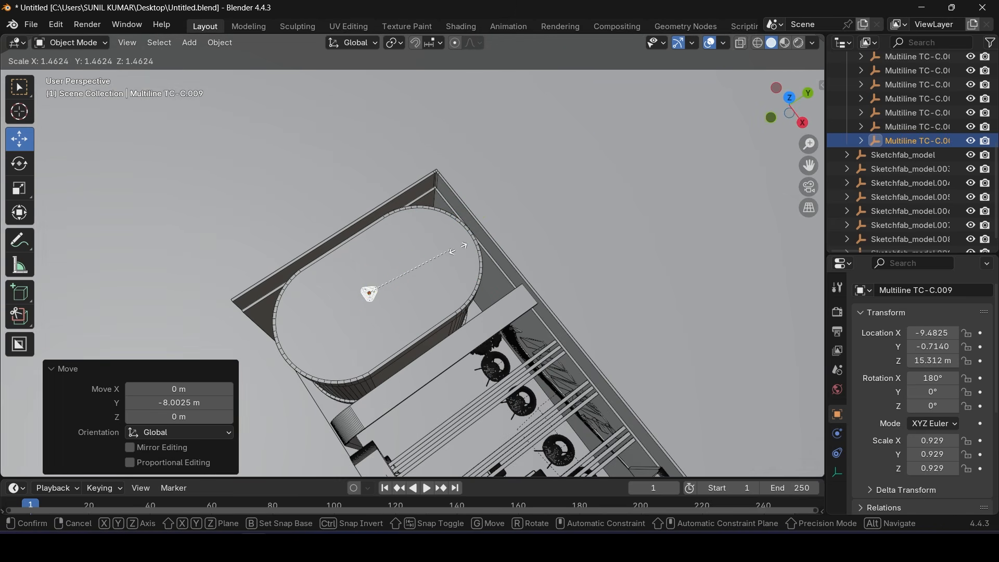
click(722, 207)
scroll(445, 299, up, 3)
middle_drag(445, 298, 511, 276)
key(KP_1)
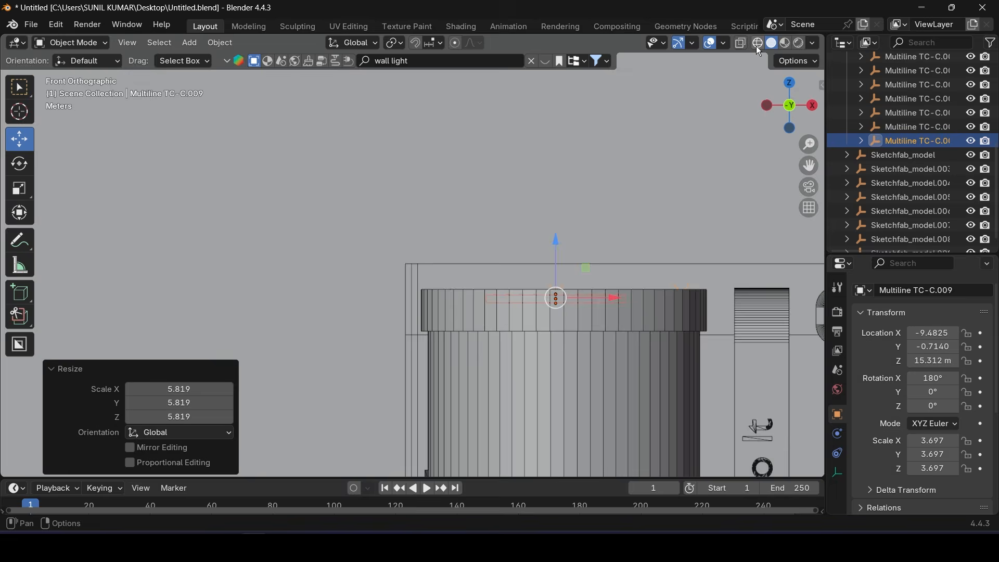
Raise the oval tower's light by about 0.16 m along Z in wireframe display and save the file
click(759, 44)
scroll(596, 301, up, 2)
drag(509, 238, 509, 231)
key(ctrl+s)
Check the lit stall through the camera in rendered shading, and return to a solid perspective view
middle_drag(492, 283, 301, 246)
key(KP_0)
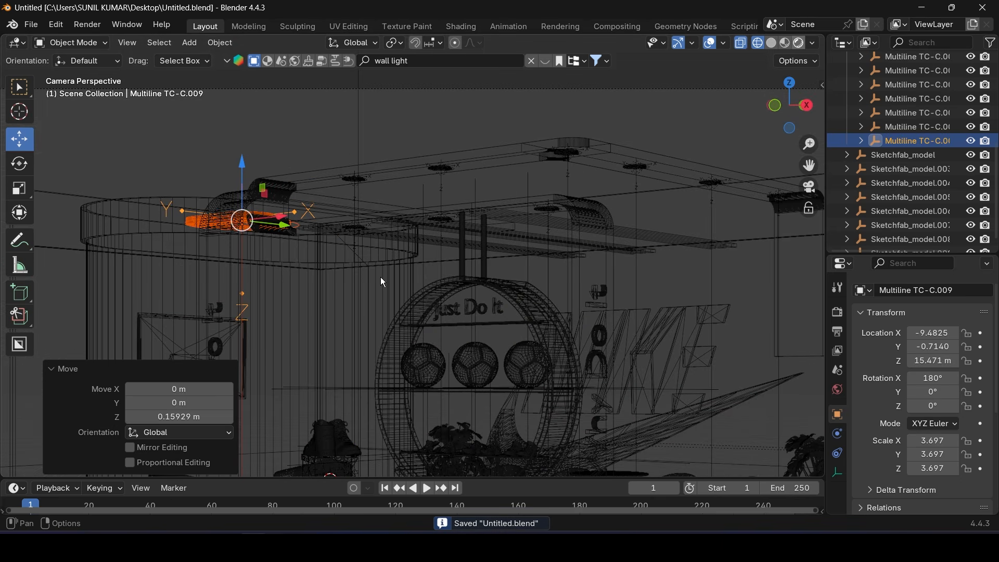
key(shift+z)
scroll(358, 277, down, 3)
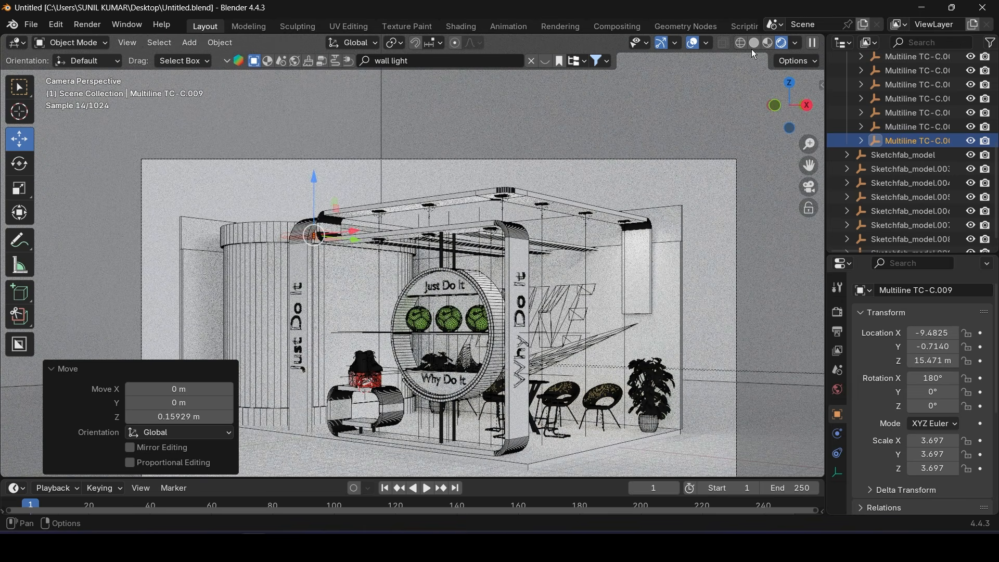
click(755, 43)
mouse_move(468, 292)
middle_down()
mouse_move(487, 355)
mouse_move(484, 255)
middle_up()
scroll(878, 165, up, 6)
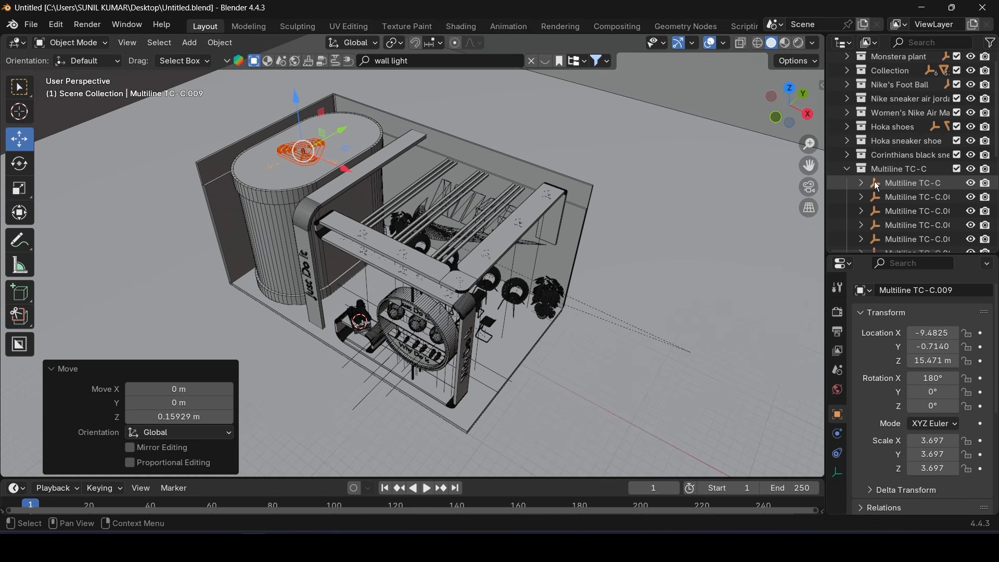
Collapse the Multiline TC-C collection, create a new collection under the Scene Collection and make it active
click(847, 169)
scroll(875, 171, up, 1)
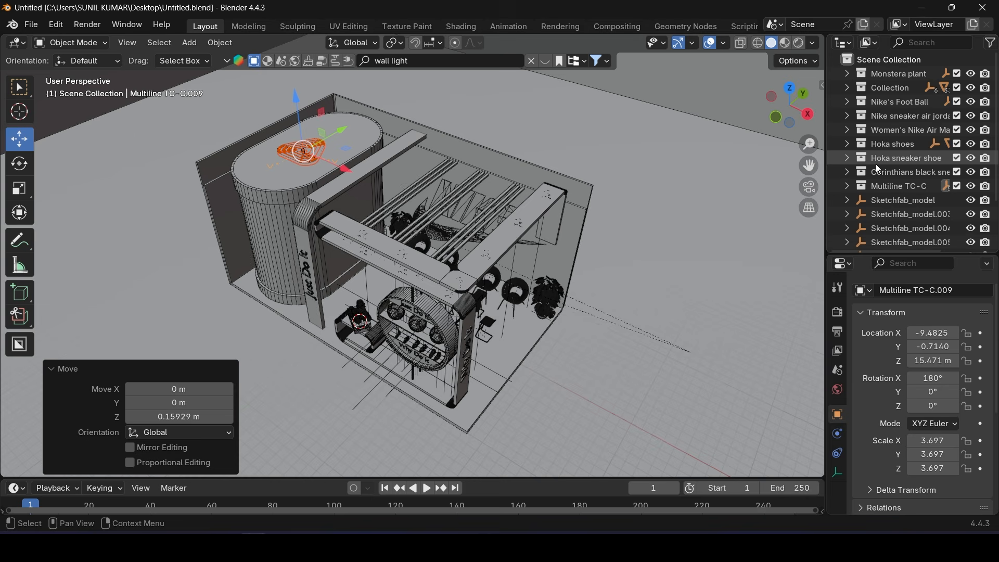
click(876, 61)
scroll(885, 158, down, 3)
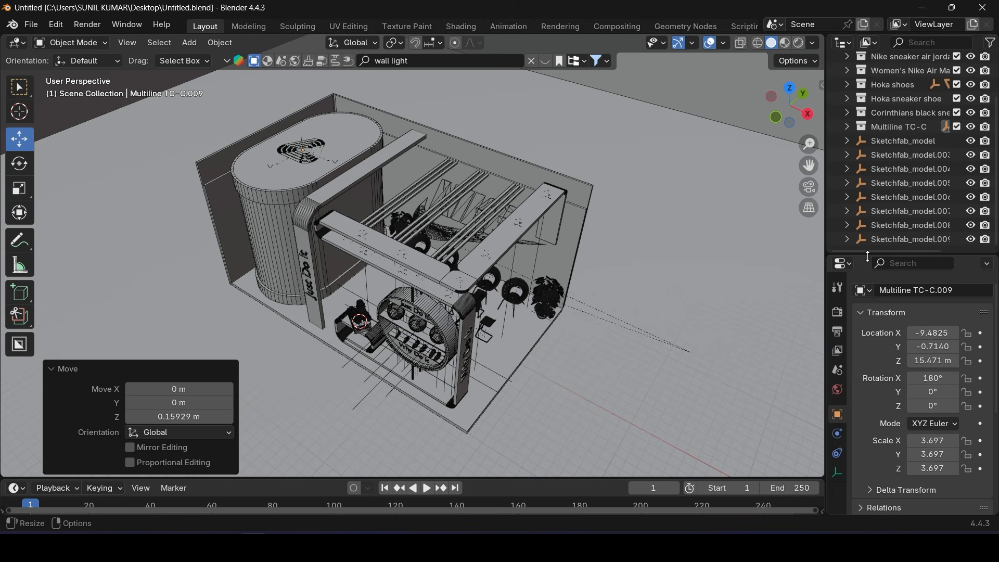
drag(868, 257, 863, 329)
right_click(866, 315)
click(866, 316)
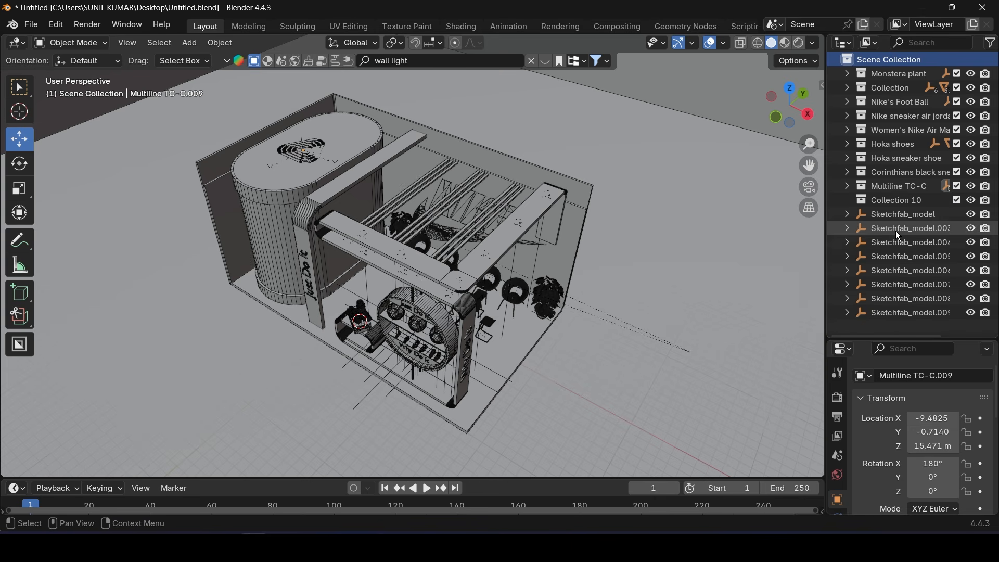
click(887, 202)
Add an area light, raise it about 18.63 m, and move it about 2.09 m along X and 8.63 m along Y over the stall
click(191, 43)
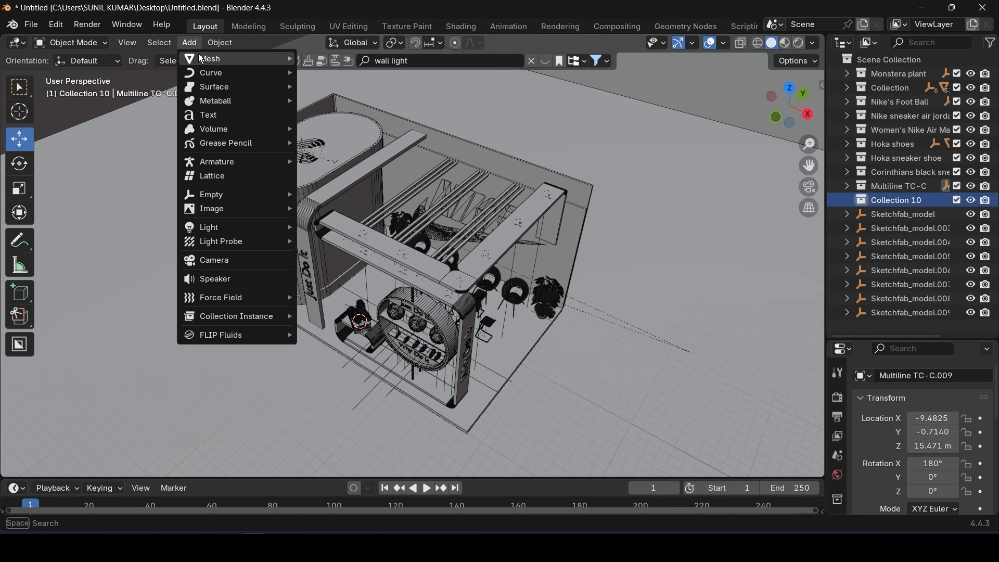
mouse_move(219, 229)
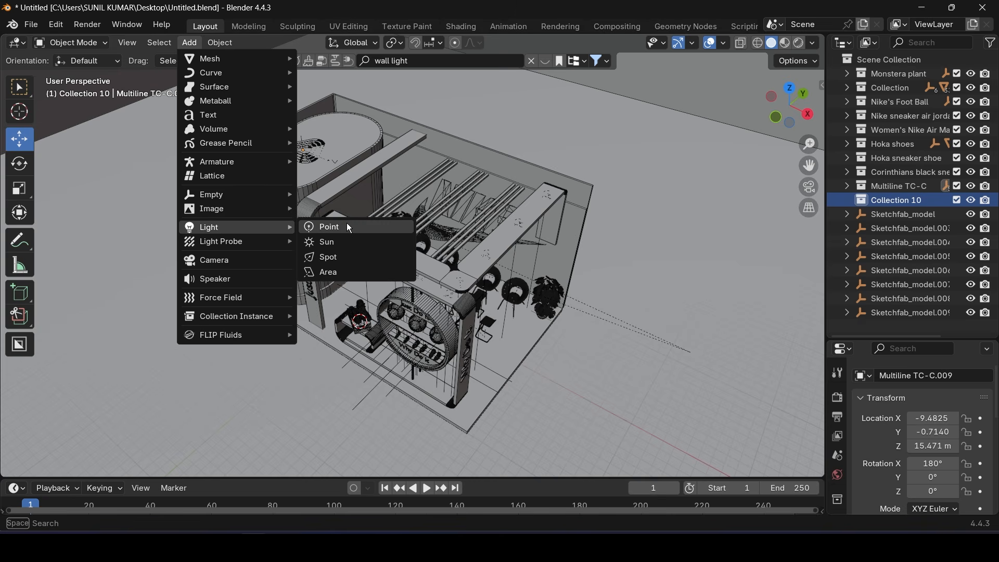
click(347, 272)
scroll(379, 251, down, 3)
drag(380, 250, 407, 192)
key(KP_7)
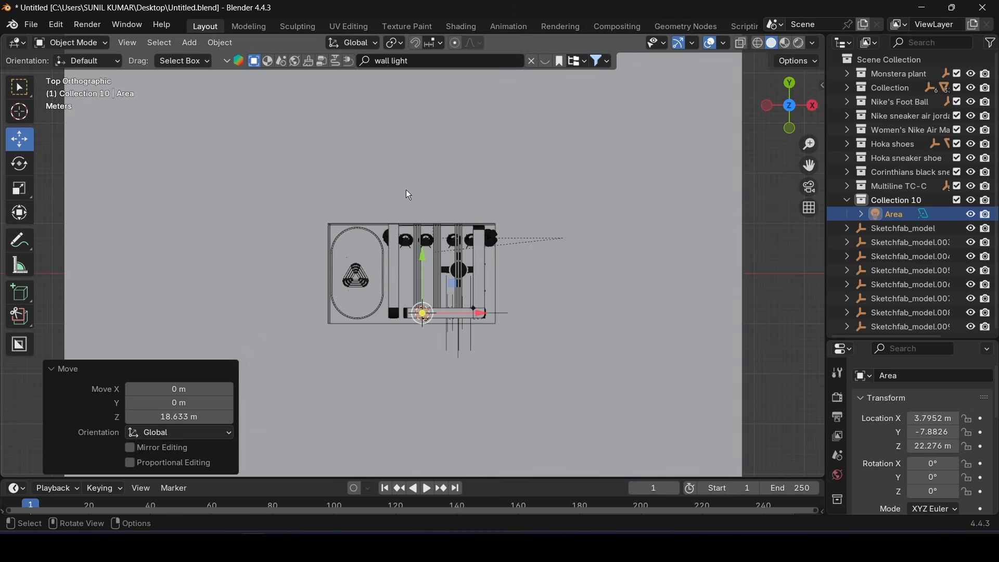
scroll(416, 206, up, 5)
key(g)
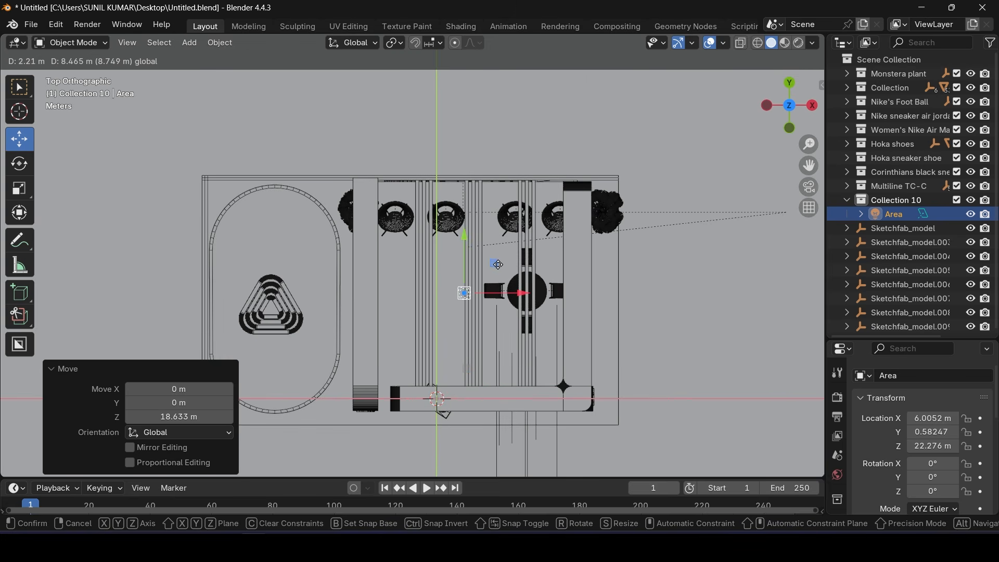
click(513, 284)
Scale the overhead area light up to about 13.14 and shift it about 0.92 m along X
key(s)
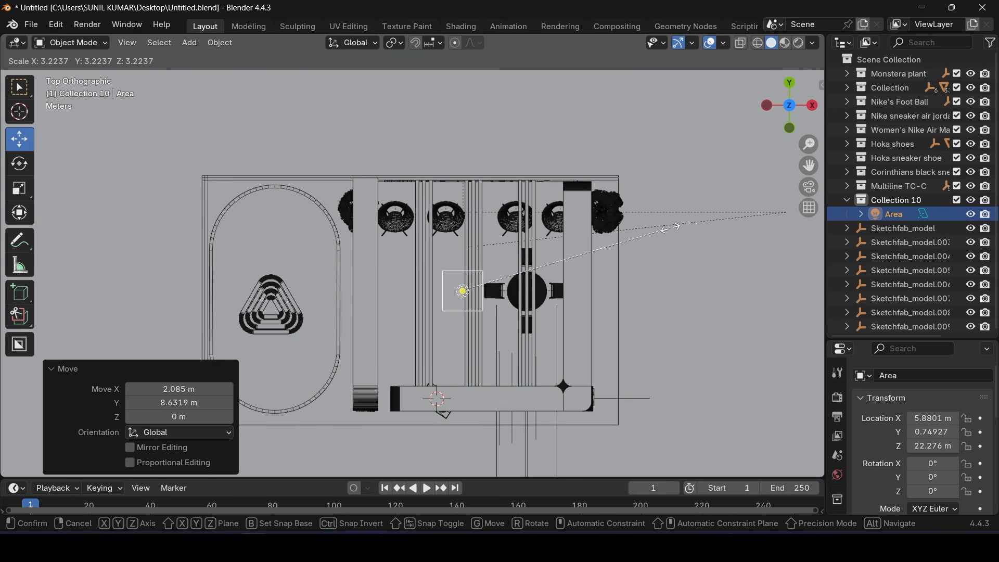
click(613, 258)
key(s)
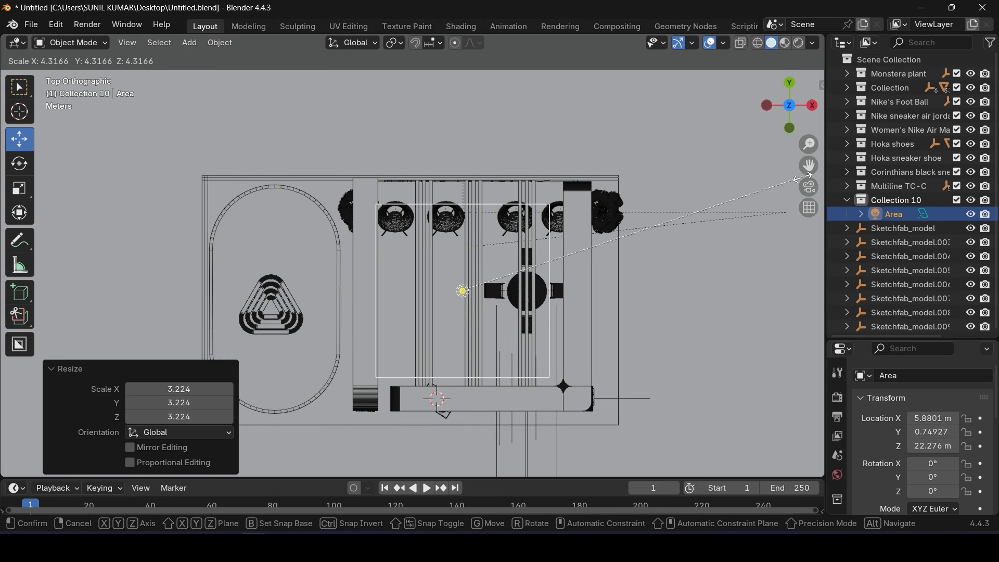
click(520, 284)
drag(525, 295, 536, 295)
Set the overhead area light's power to 150 W
scroll(866, 507, down, 6)
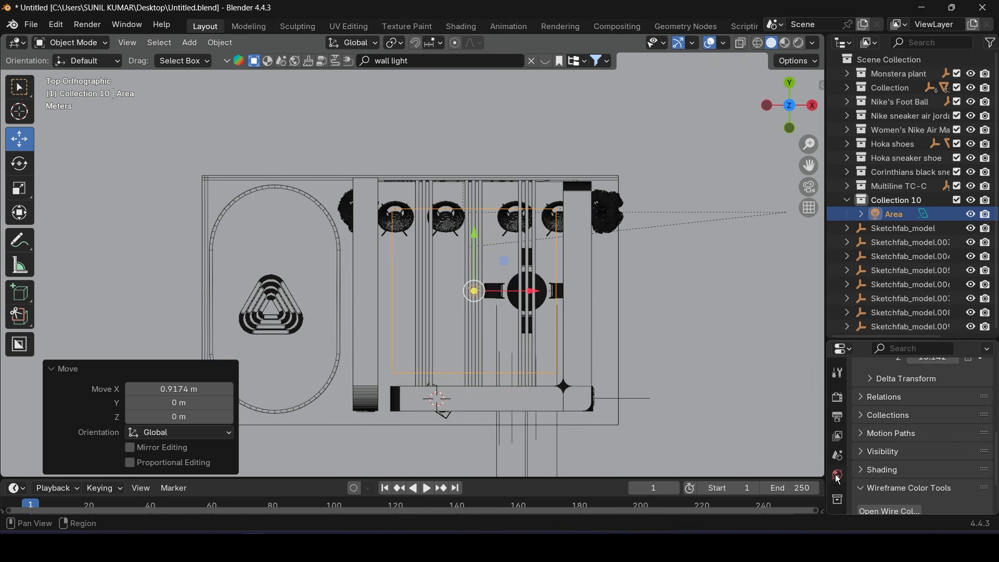
scroll(838, 478, down, 4)
click(838, 497)
scroll(931, 438, down, 1)
click(940, 413)
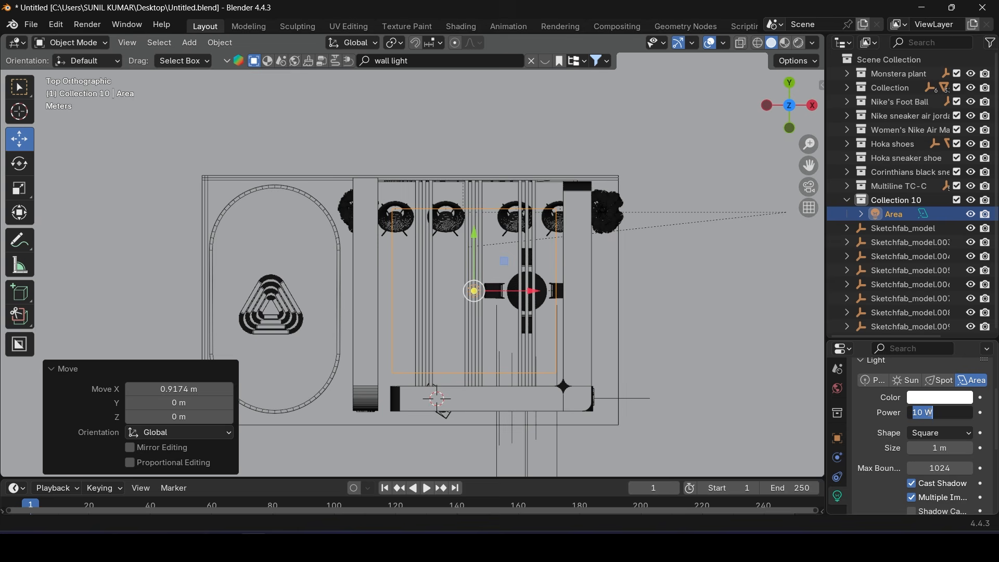
key(Return)
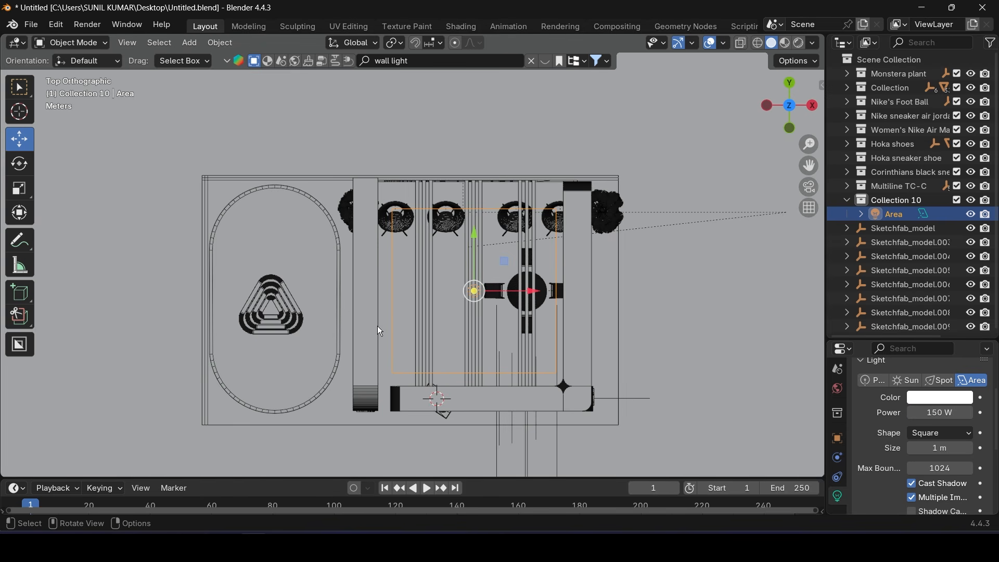
Duplicate the overhead area light and move the copy out along Y and down to the front of the stall
middle_drag(439, 408, 441, 235)
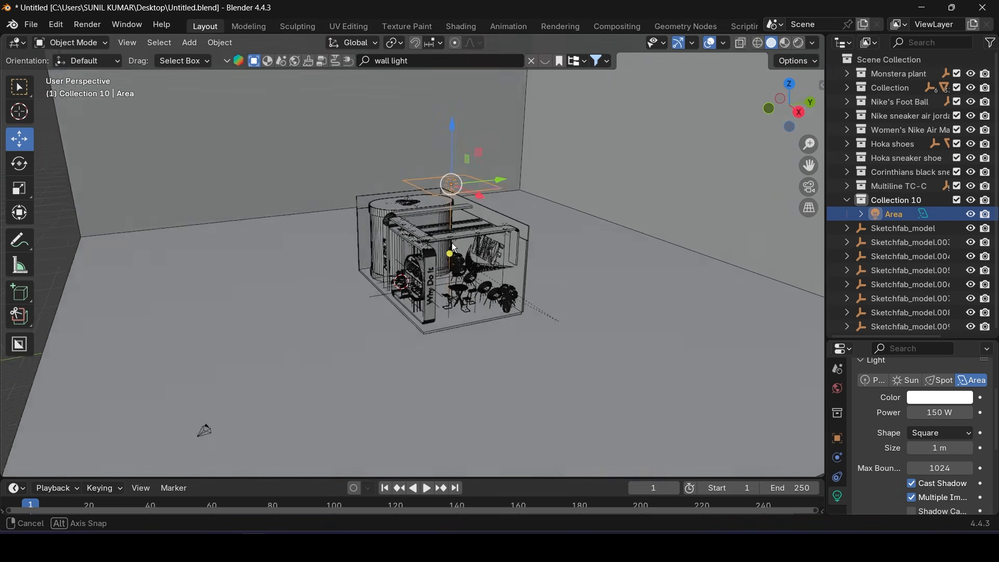
key(shift+d)
right_click(443, 241)
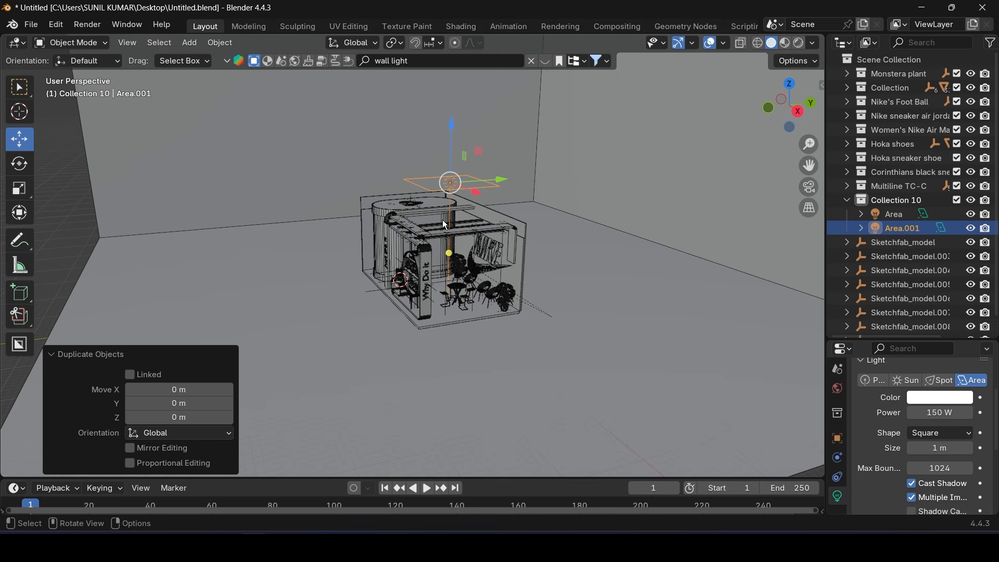
drag(502, 179, 297, 186)
drag(274, 148, 244, 223)
Rotate the front area light 90° about X to face the stall and lower it about 1.64 m
click(26, 169)
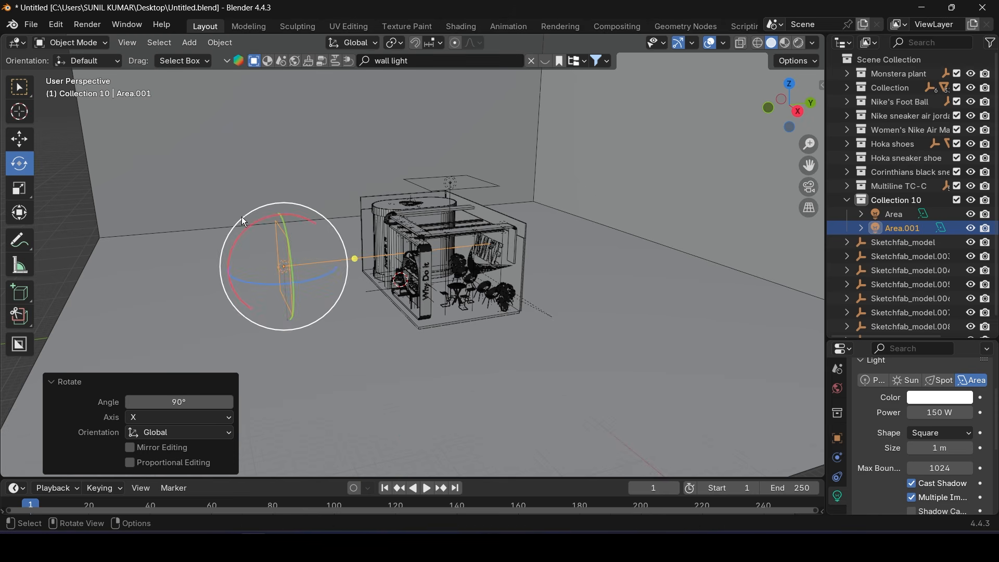
click(20, 139)
middle_drag(307, 255, 329, 193)
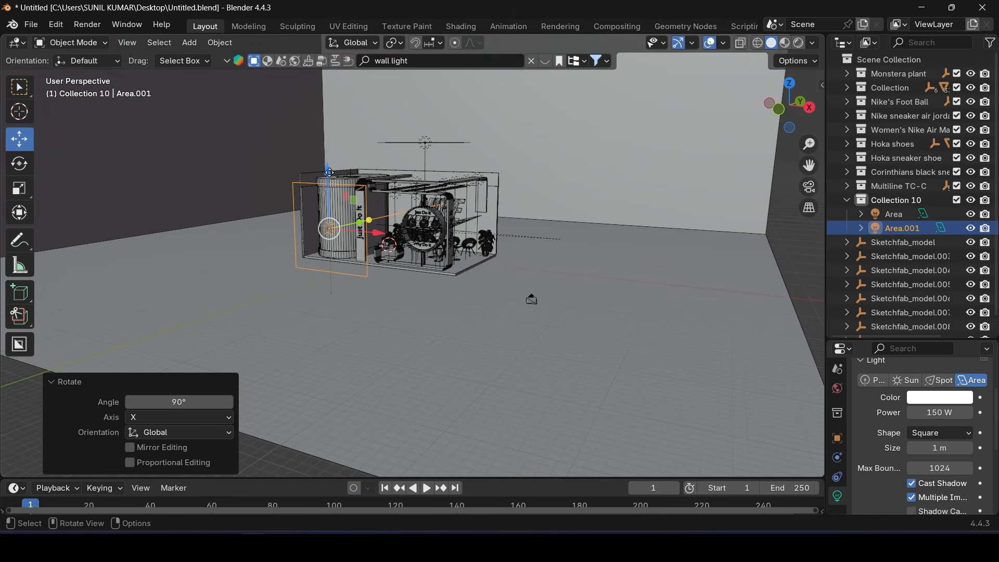
drag(330, 172, 330, 186)
Duplicate the front area light and move the copy about 31.64 m along X and back along Y beside the stall's open side
mouse_move(365, 228)
middle_down()
mouse_move(376, 232)
mouse_move(363, 240)
middle_up()
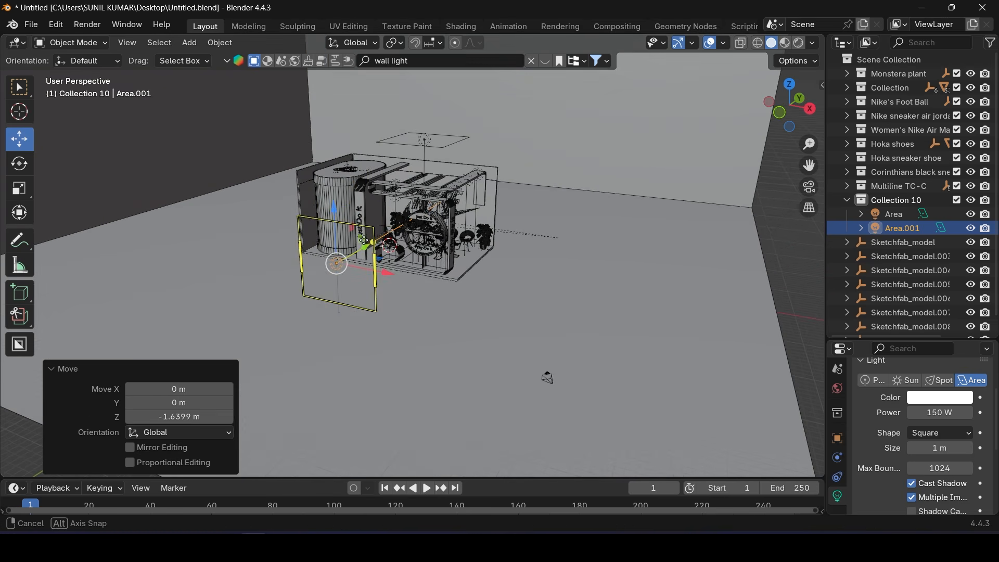
key(shift+d)
key(Escape)
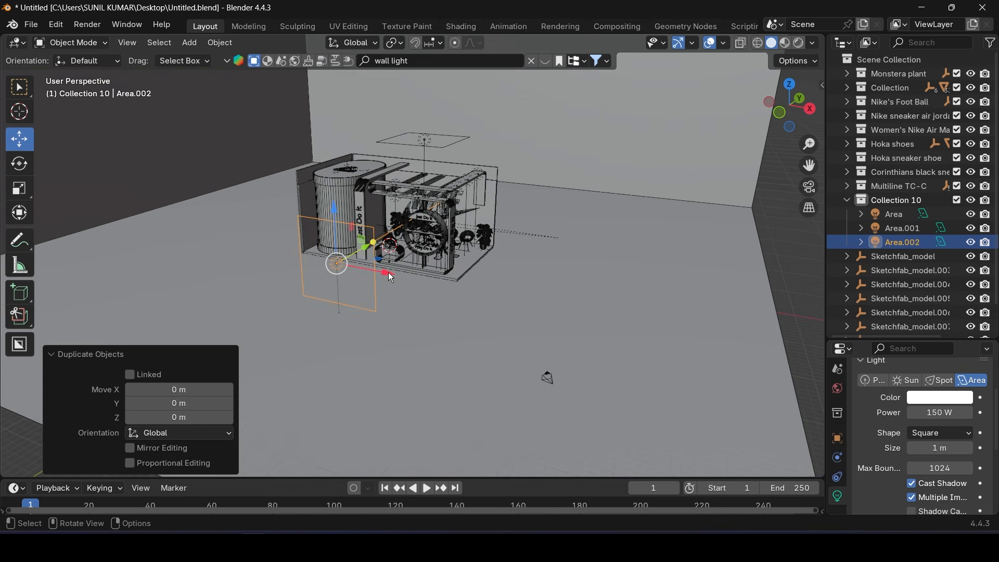
drag(391, 277, 592, 302)
middle_drag(591, 302, 651, 284)
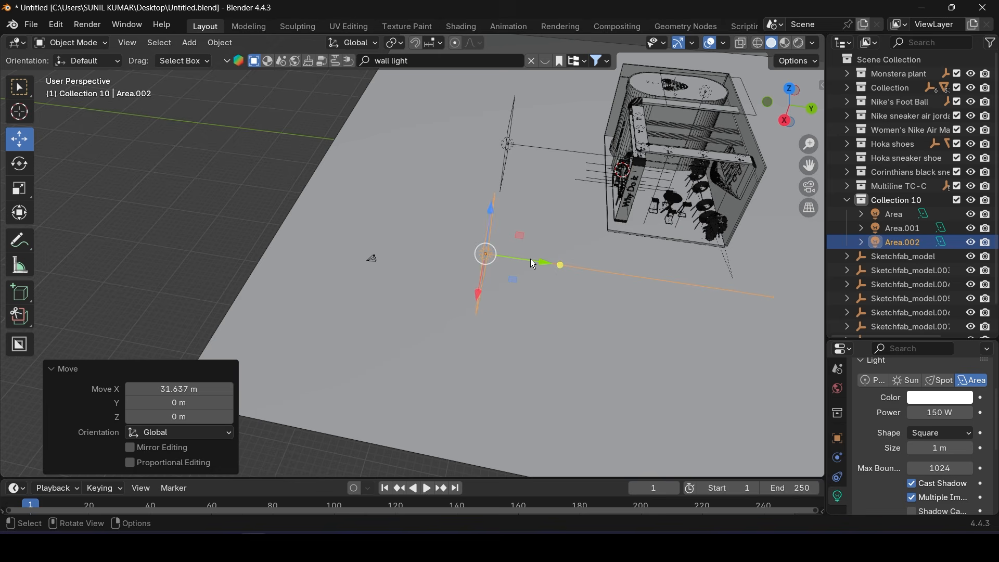
drag(533, 264, 760, 296)
middle_drag(760, 296, 557, 304)
drag(558, 304, 542, 309)
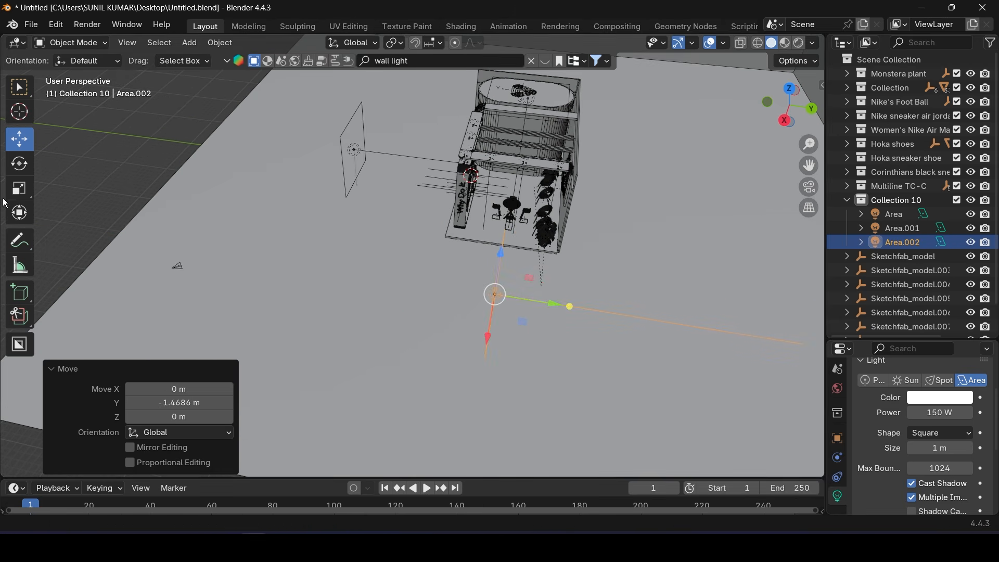
Set the side area light's Z rotation to 90° so it faces the stall, and save the file
click(19, 164)
click(837, 438)
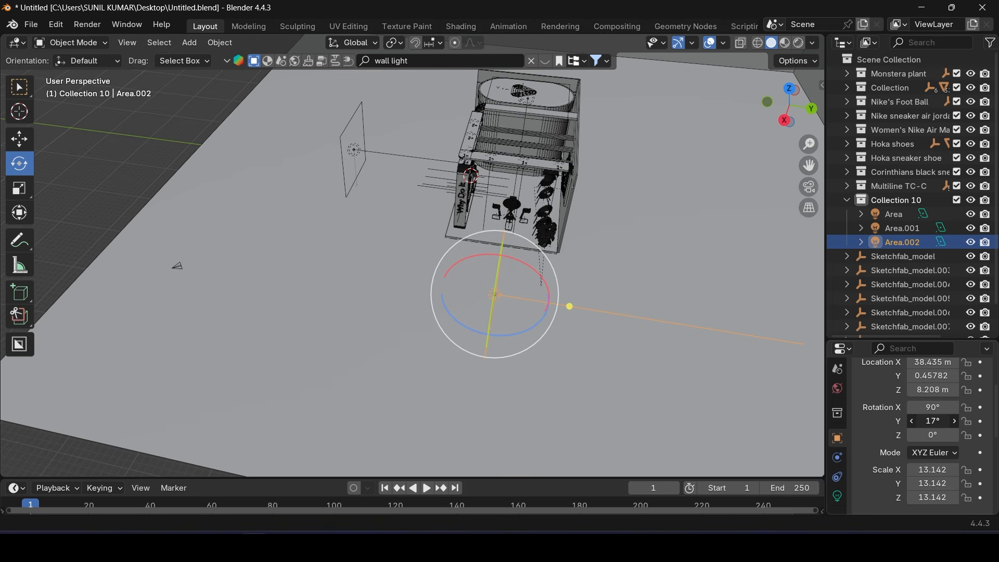
drag(933, 421, 913, 443)
key(ctrl+z)
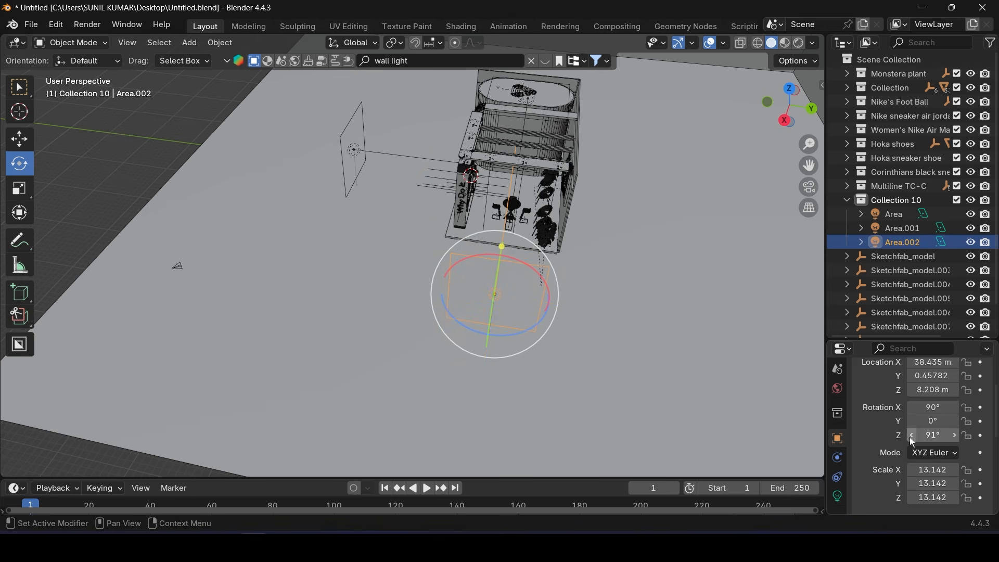
middle_drag(676, 291, 456, 323)
key(ctrl+s)
Give the stall's overhead beam frame with its curved front post a new material named White
scroll(448, 326, up, 4)
scroll(457, 323, up, 5)
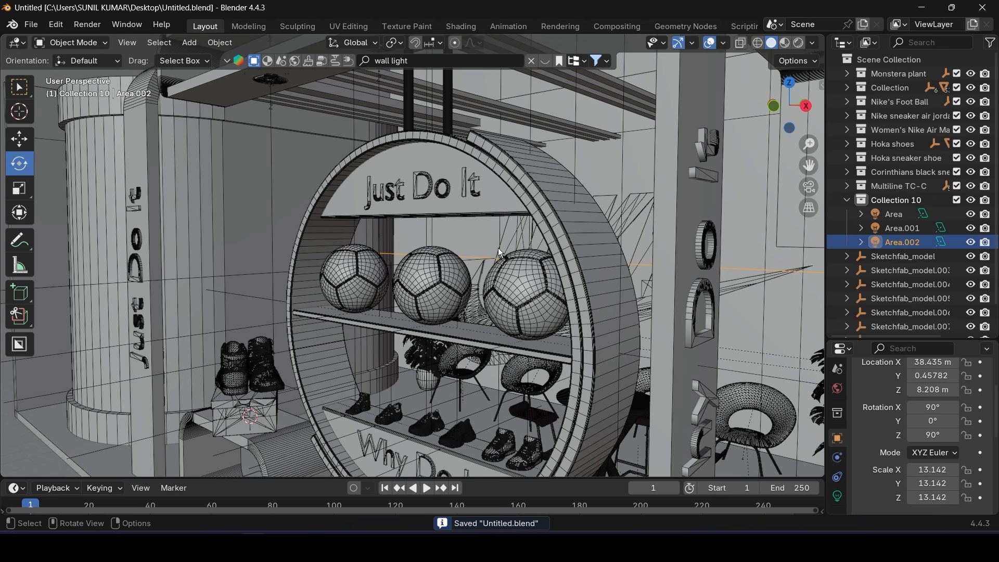
scroll(500, 247, down, 5)
scroll(522, 241, up, 3)
shift+middle_drag(571, 241, 532, 240)
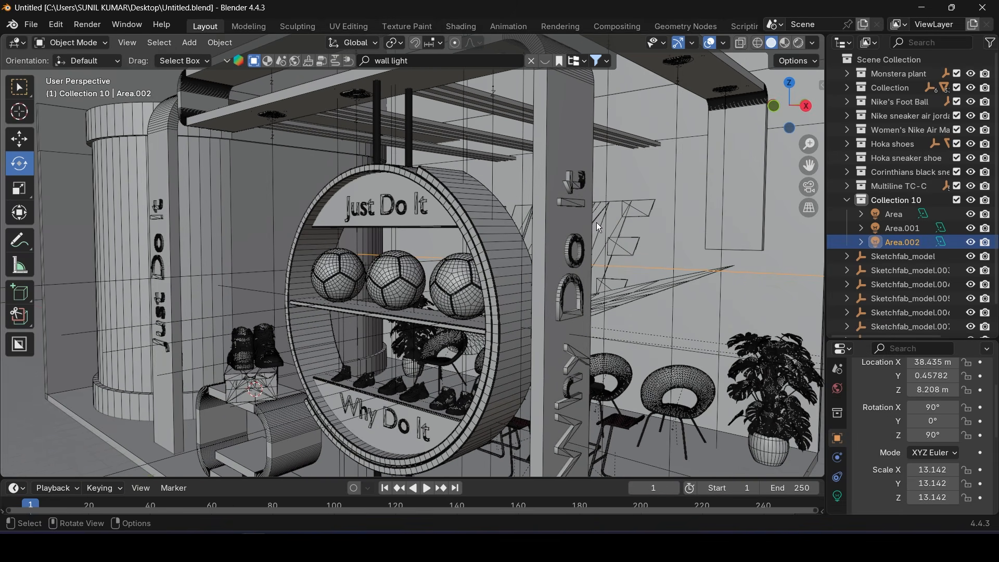
middle_drag(597, 222, 485, 323)
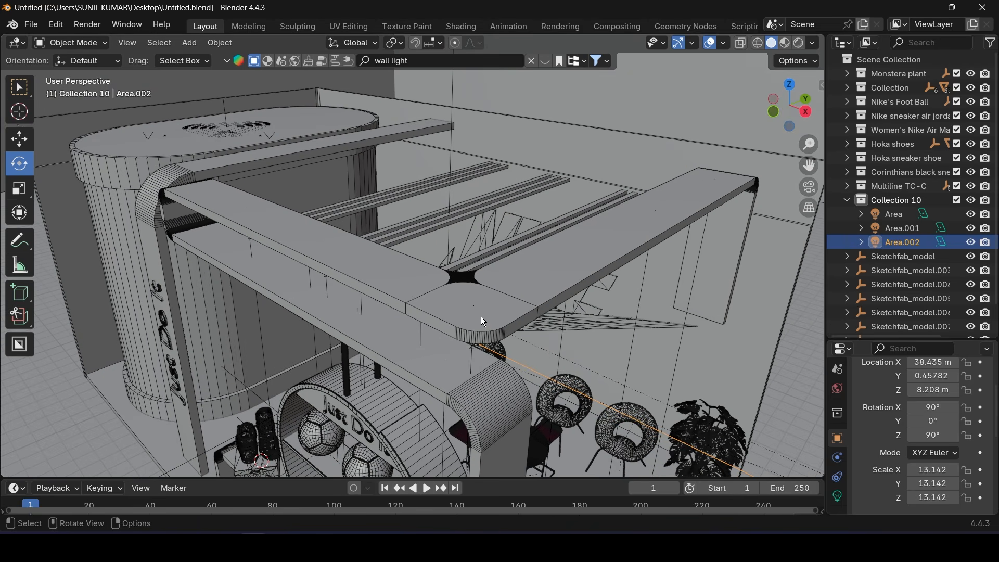
click(483, 318)
click(837, 495)
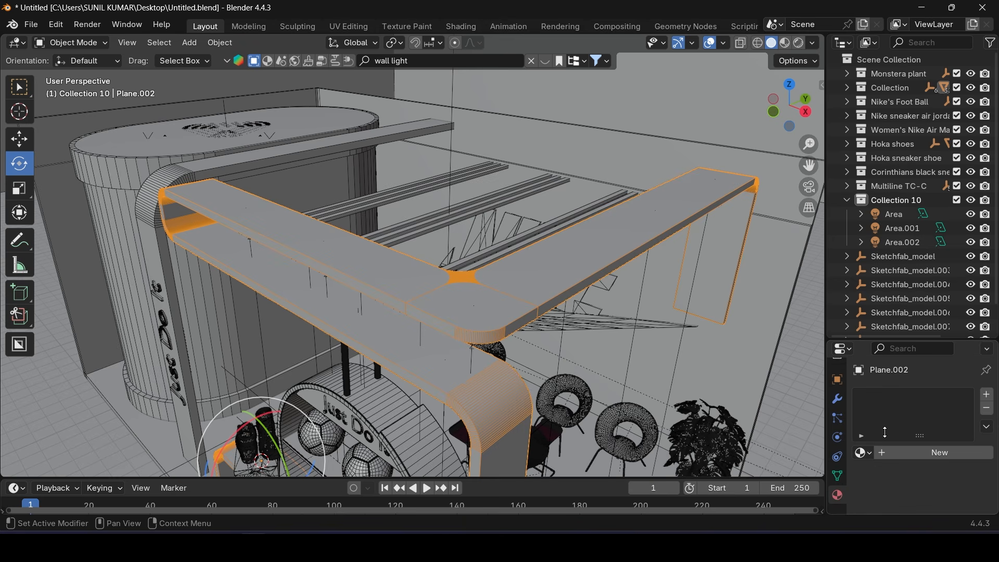
click(915, 454)
double_click(902, 454)
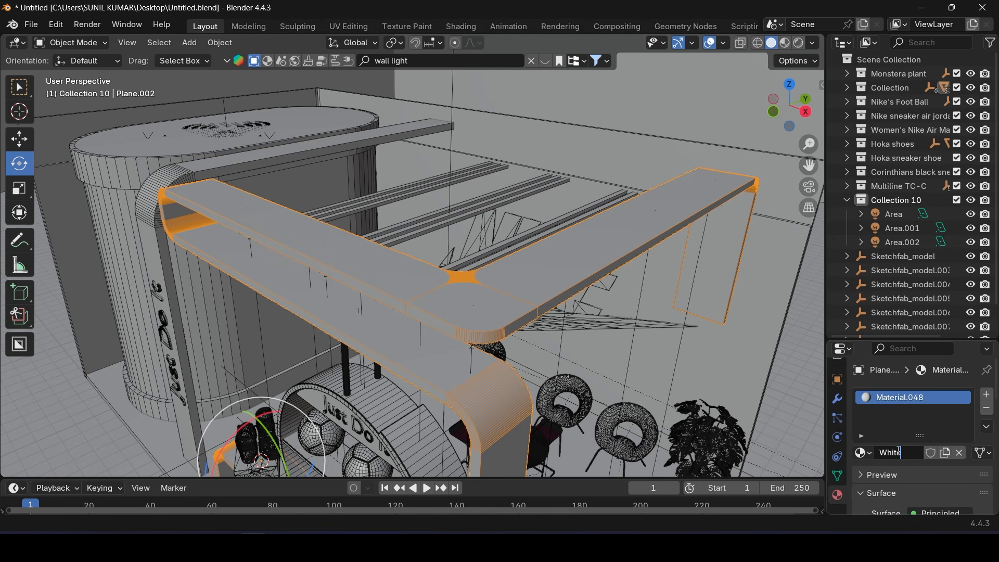
key(Return)
scroll(901, 456, down, 4)
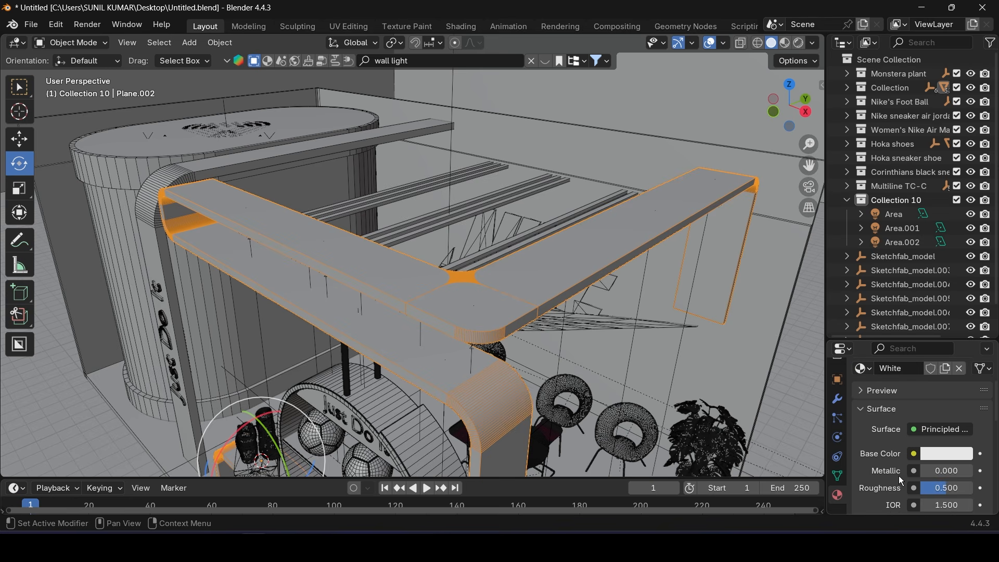
scroll(902, 480, up, 4)
scroll(364, 348, up, 2)
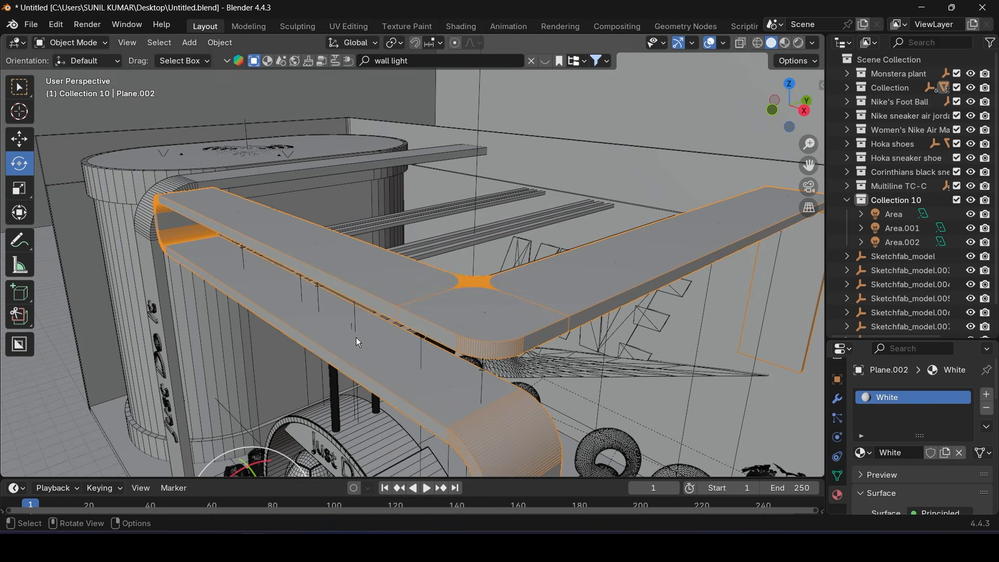
In Edit Mode, select the loop of outer side faces running around the overhead beam frame and its curved front post
click(70, 42)
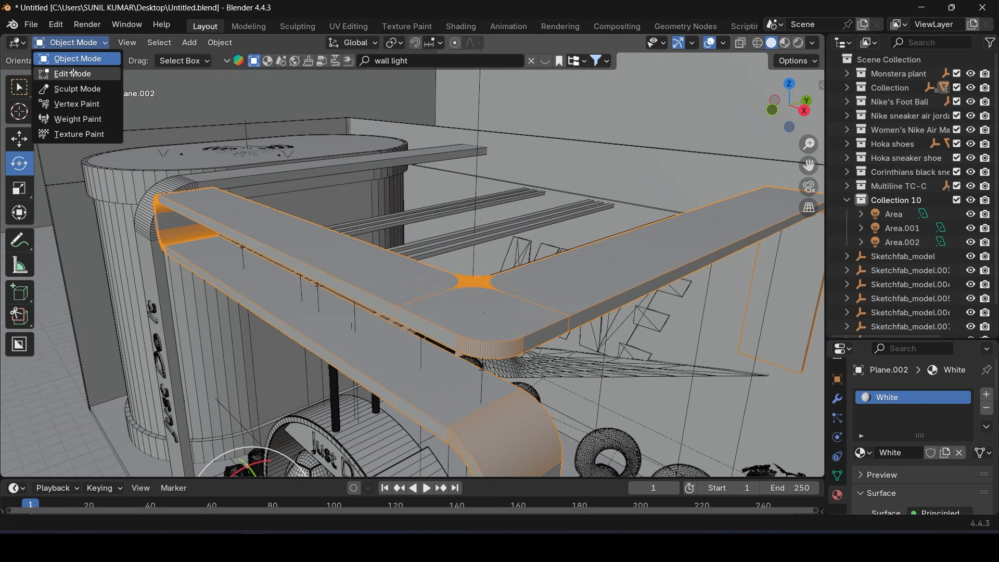
click(73, 75)
click(456, 340)
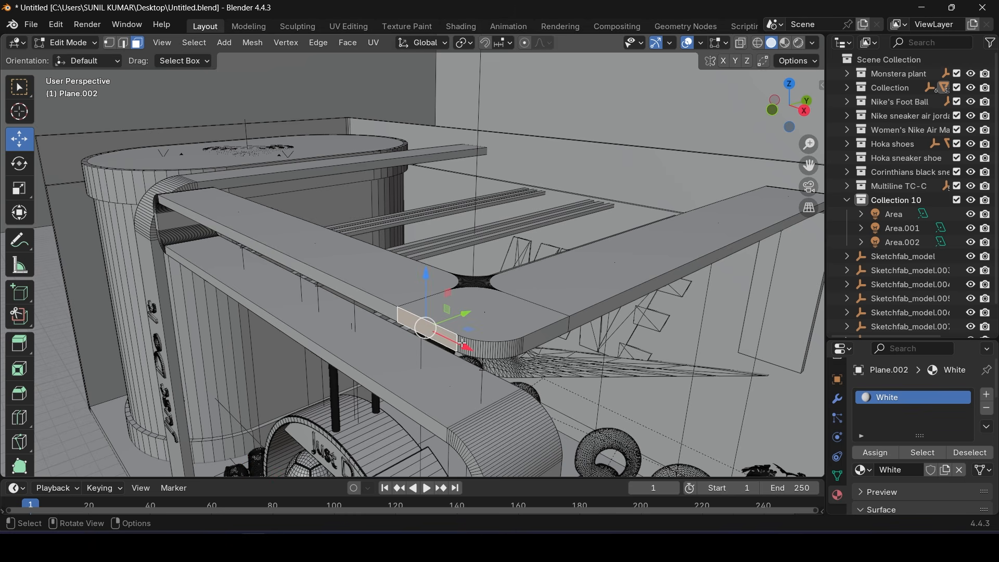
alt+click(501, 347)
middle_drag(501, 348, 538, 310)
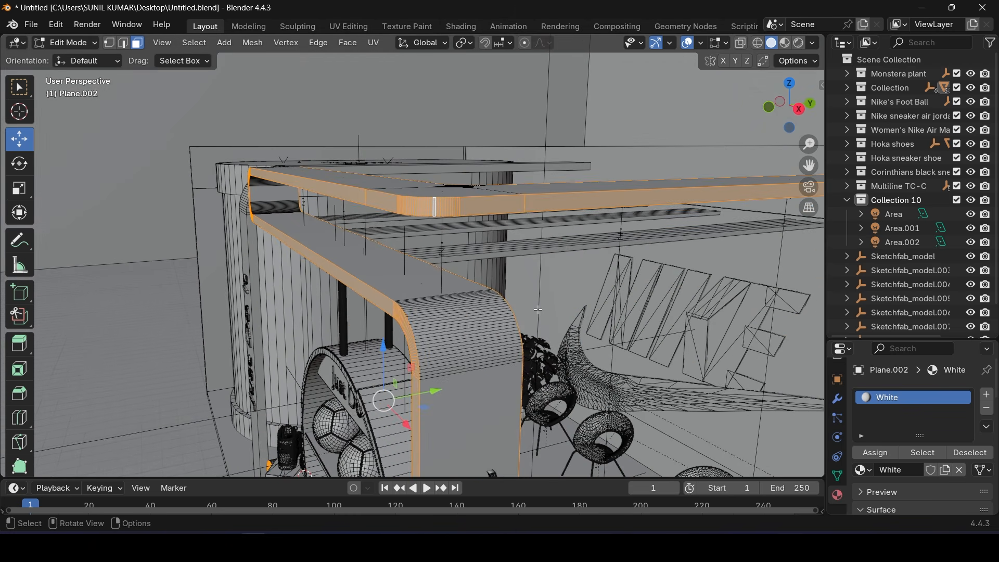
Add a second material slot to the beam frame and name its new material COLOR
click(992, 396)
click(901, 492)
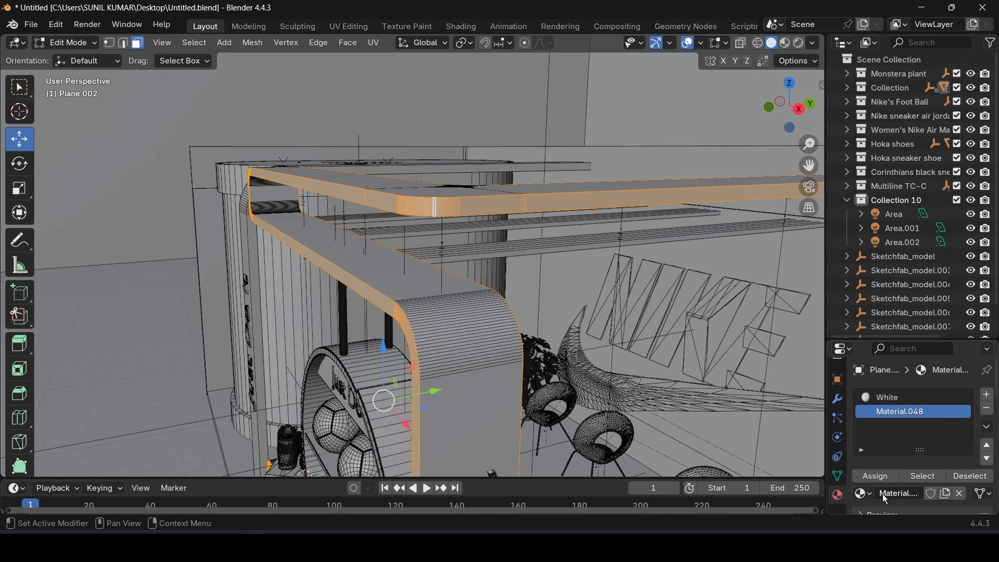
scroll(876, 458, down, 2)
scroll(884, 469, up, 2)
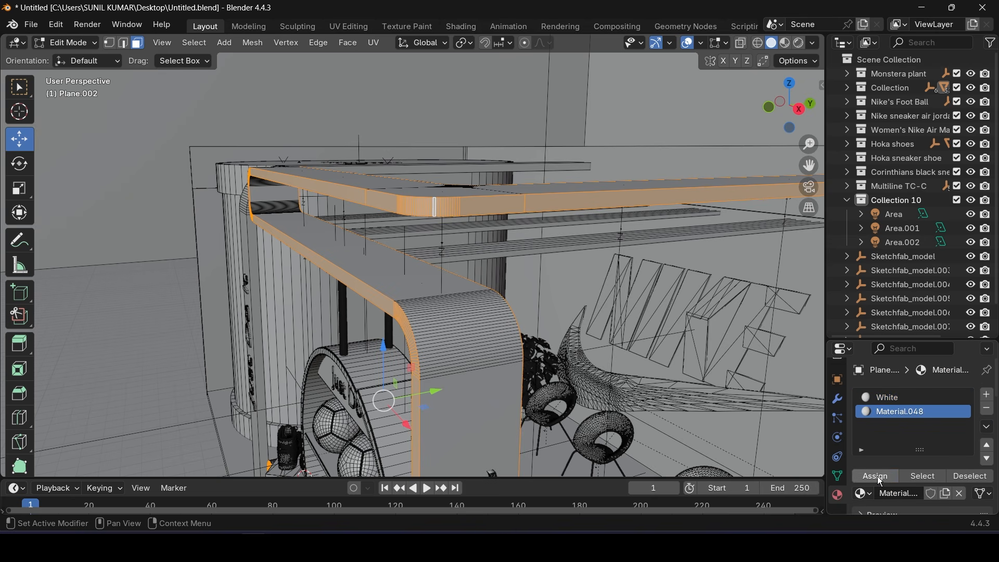
scroll(880, 480, down, 2)
scroll(887, 442, up, 2)
double_click(901, 413)
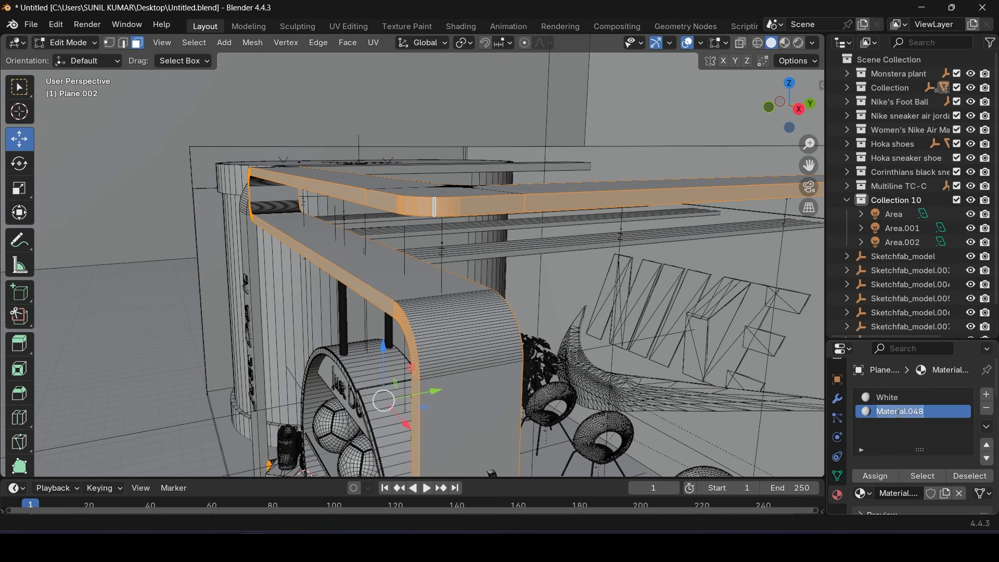
text(COLOR)
key(Return)
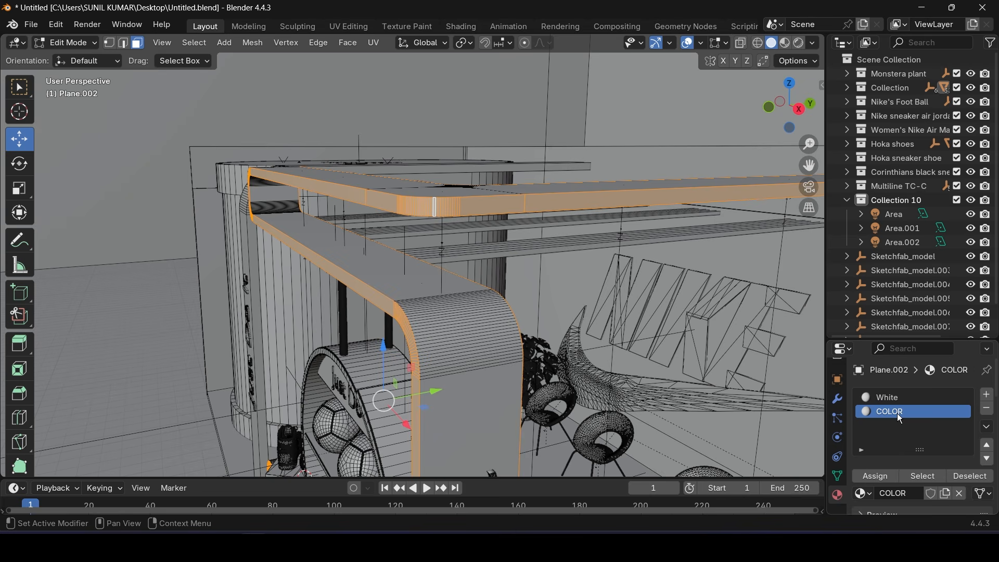
Set COLOR's base color to hue 0.024, saturation 1 and value 1, assign it to the selected side faces, and save the file
scroll(882, 469, down, 3)
click(943, 493)
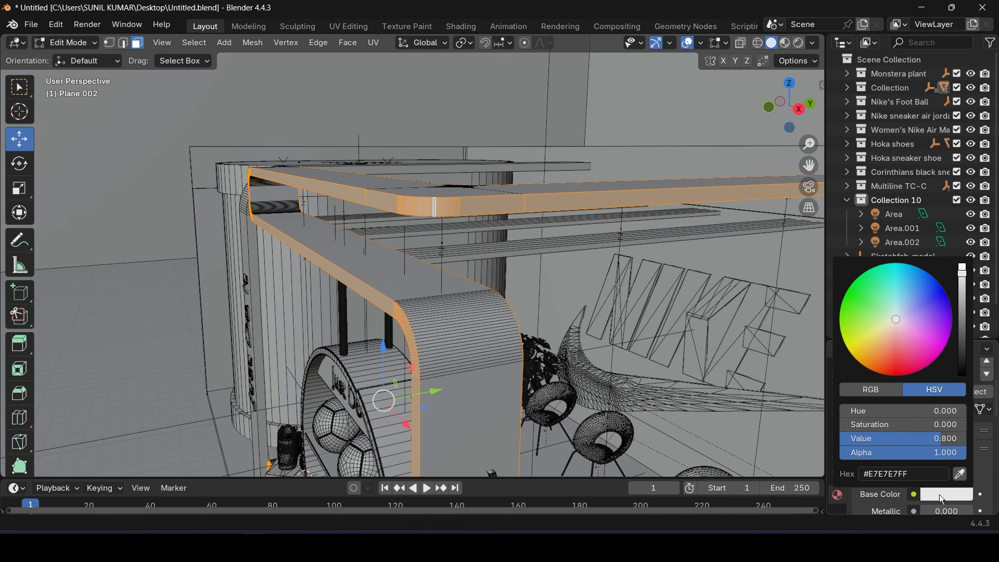
click(889, 410)
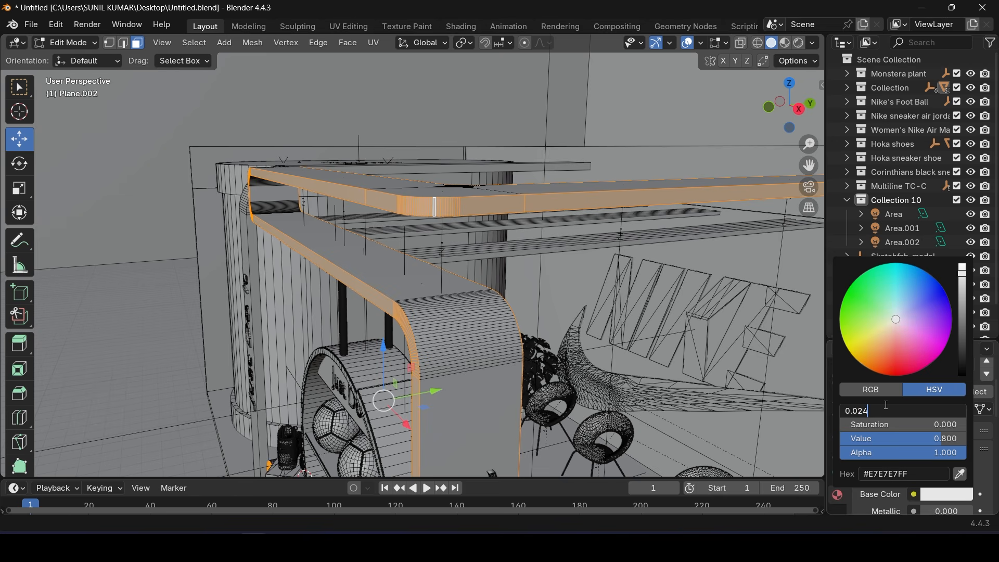
key(Tab)
text(1)
key(Tab)
text(1)
key(Return)
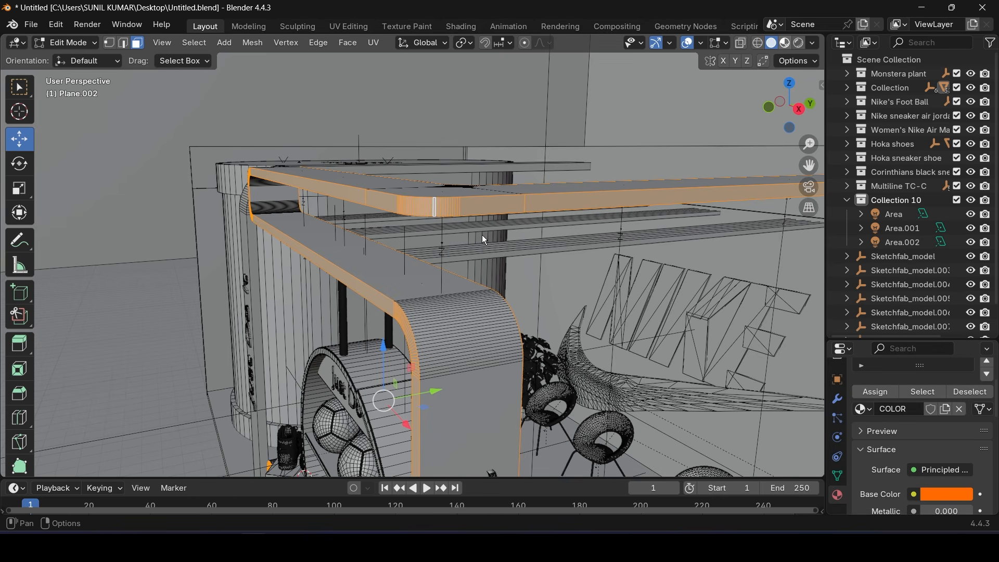
key(Tab)
key(ctrl+s)
Assign the existing White material to the flat panel behind the lettering in the round display
scroll(482, 235, down, 5)
middle_drag(463, 233, 518, 255)
scroll(463, 326, up, 5)
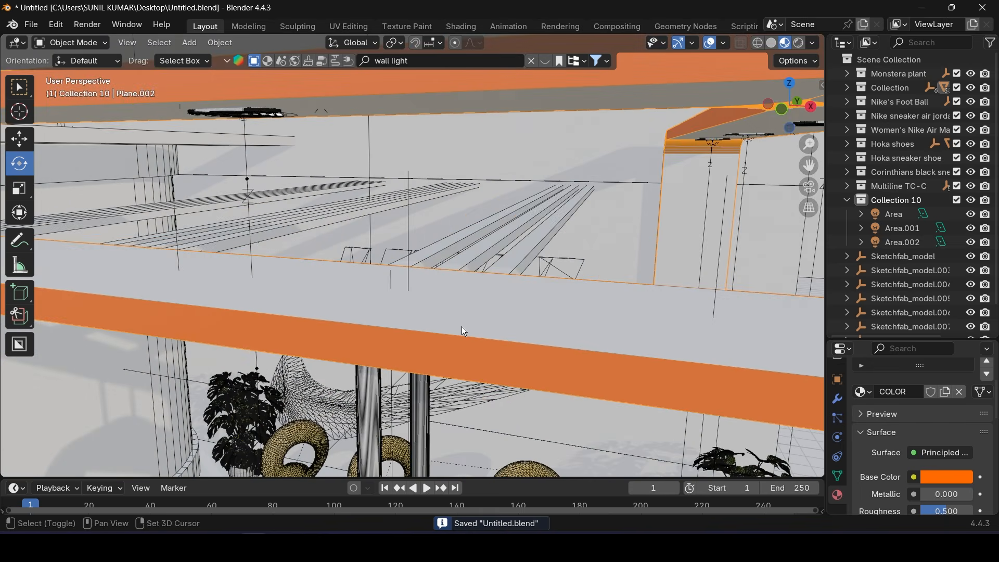
shift+middle_drag(461, 326, 295, 148)
scroll(377, 341, down, 5)
middle_drag(380, 344, 410, 270)
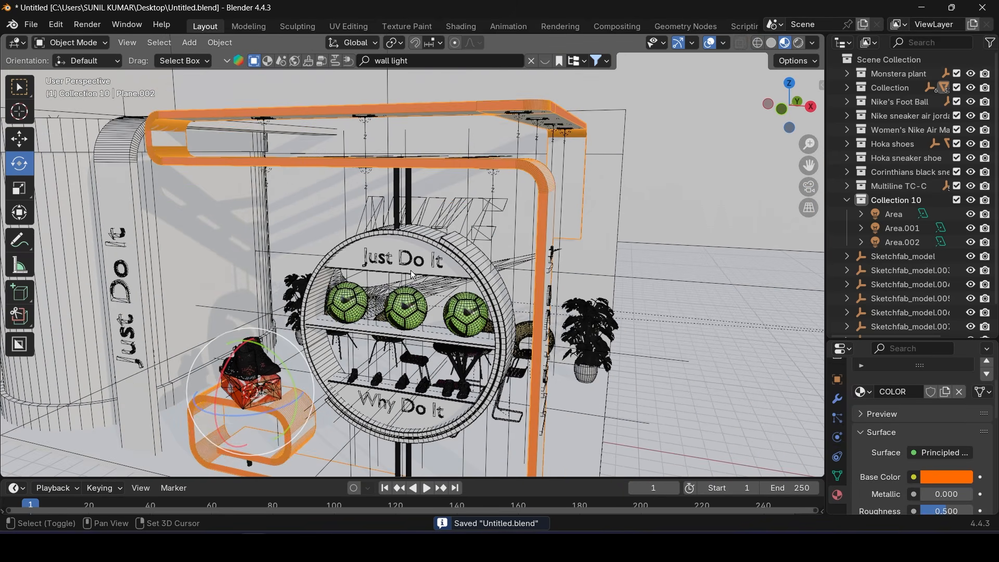
scroll(409, 271, up, 4)
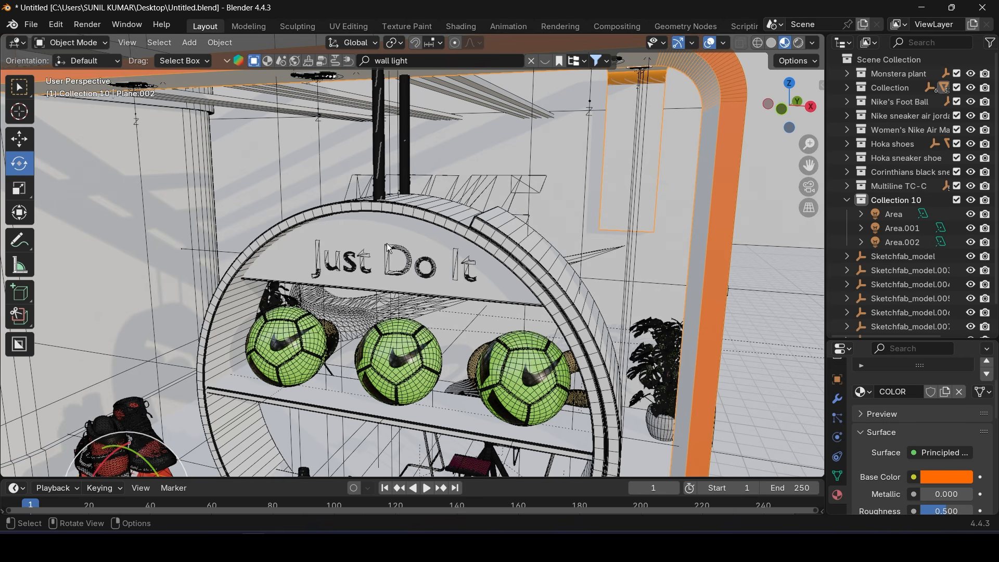
scroll(390, 249, up, 2)
click(364, 210)
click(867, 455)
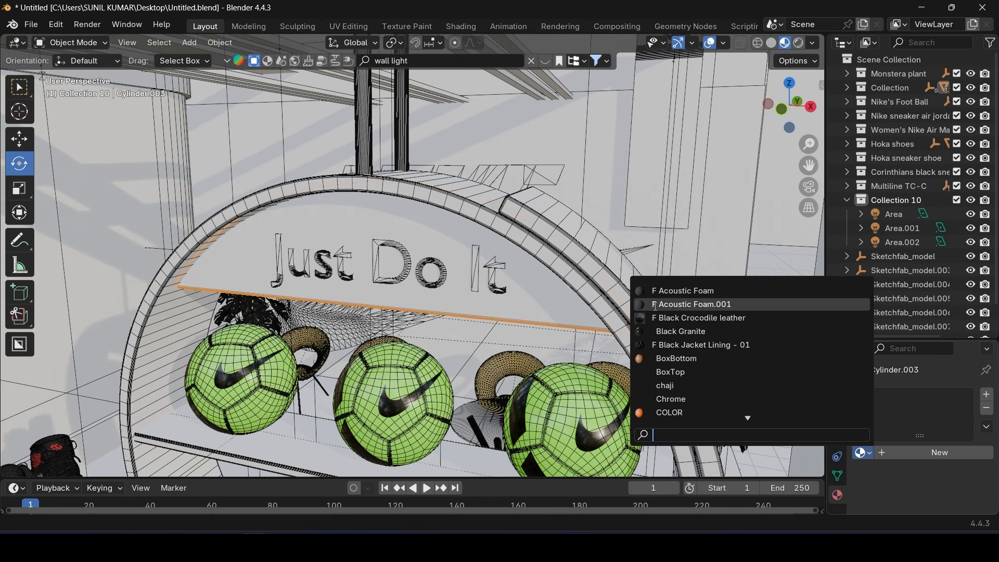
text(w)
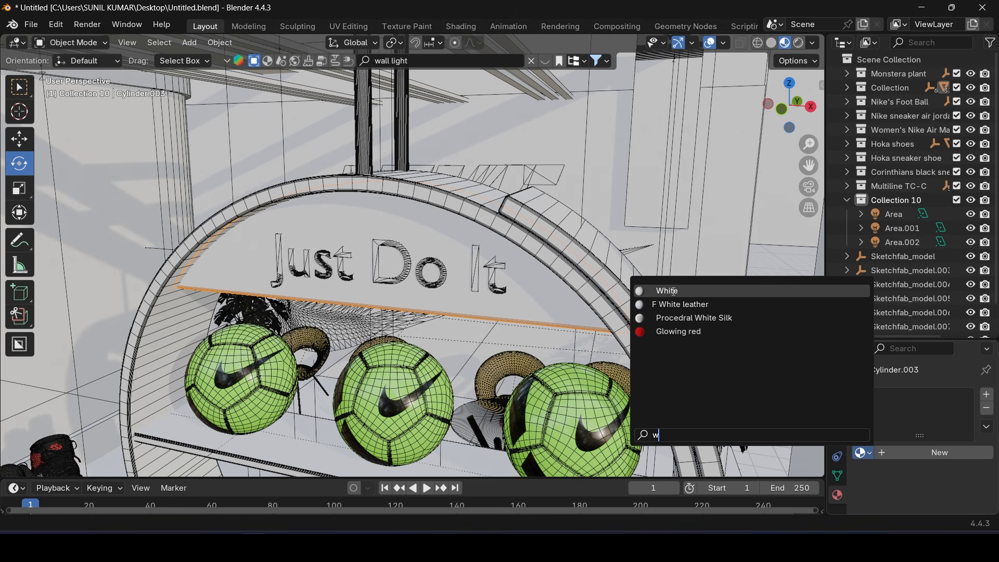
click(648, 292)
Assign the COLOR material to the round display's "Just Do It" lettering and to the shelf holding the footballs
click(378, 277)
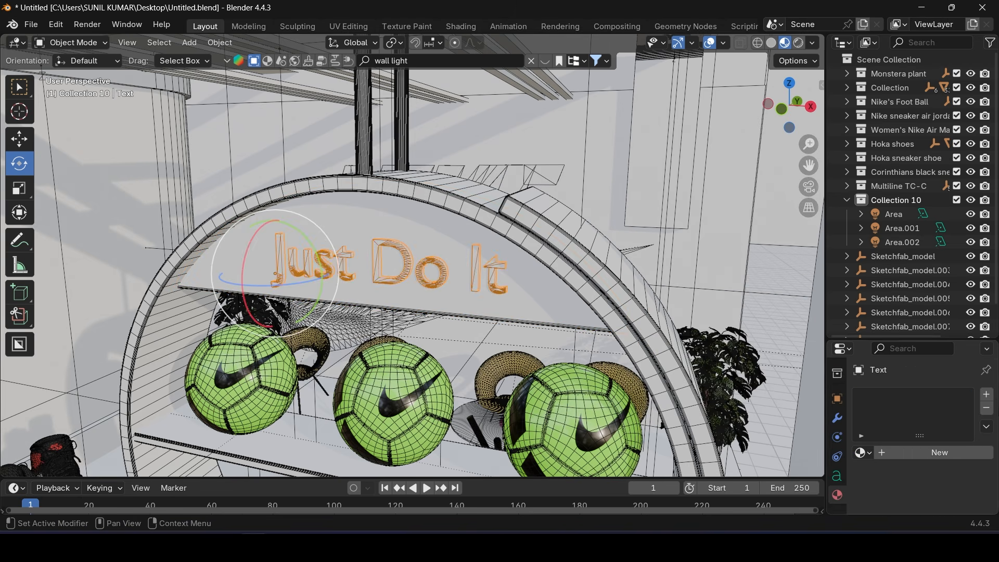
click(872, 457)
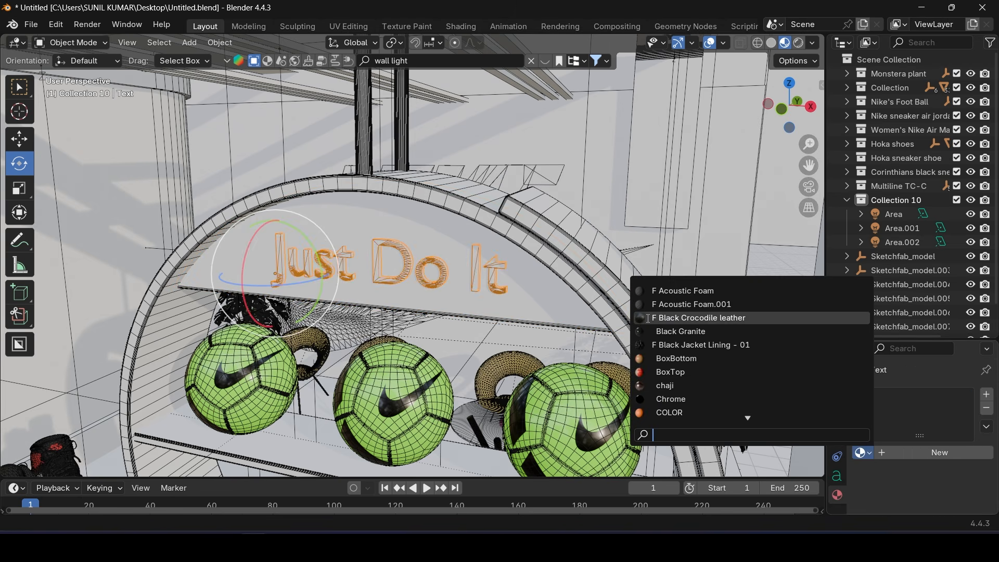
click(673, 411)
scroll(495, 345, down, 3)
scroll(493, 346, up, 2)
shift+middle_drag(509, 437, 417, 289)
click(410, 301)
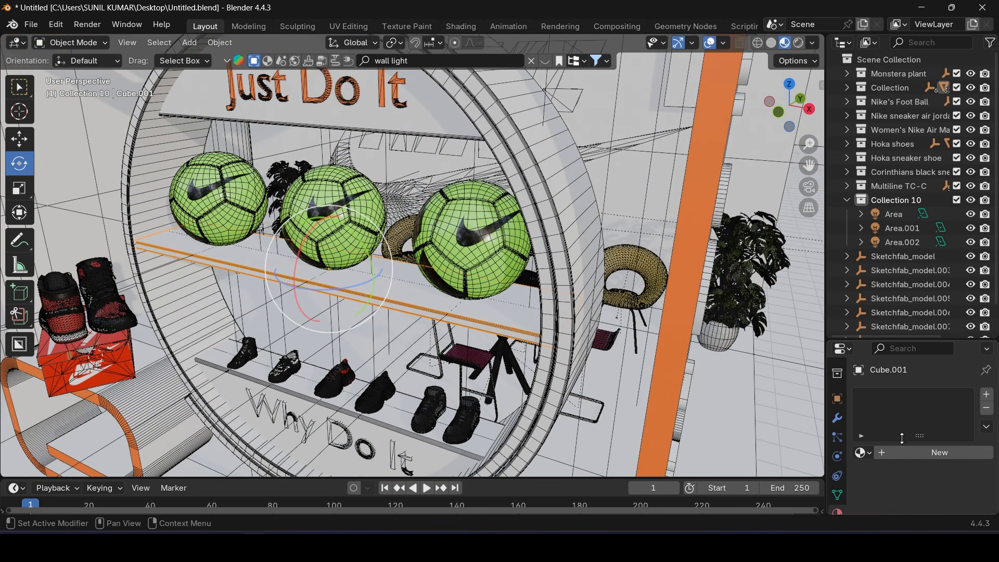
click(864, 455)
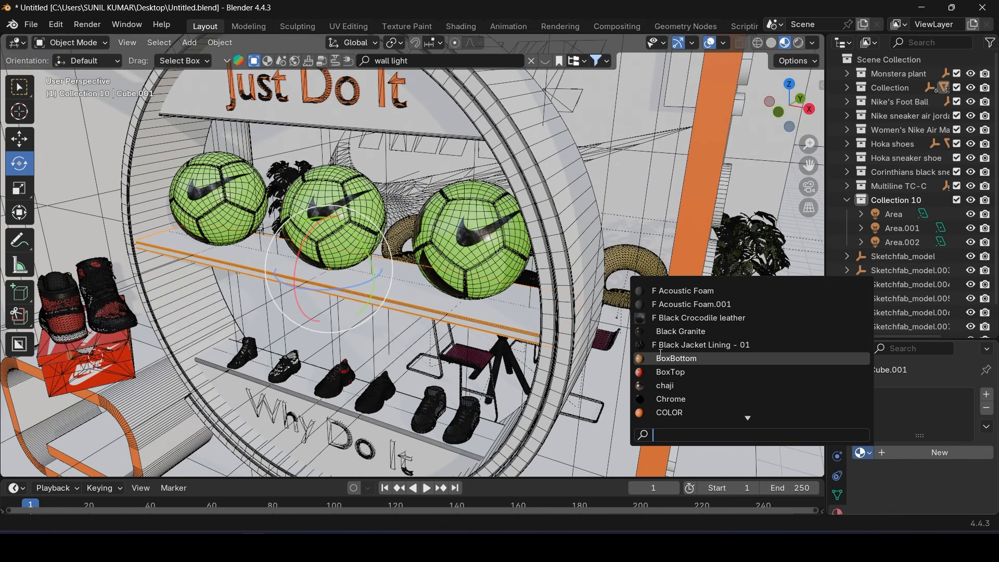
click(643, 416)
Assign the COLOR material to the round display's "Why Do It" lettering and to the vertical "Why Do It" text on the front post
middle_drag(590, 411, 605, 344)
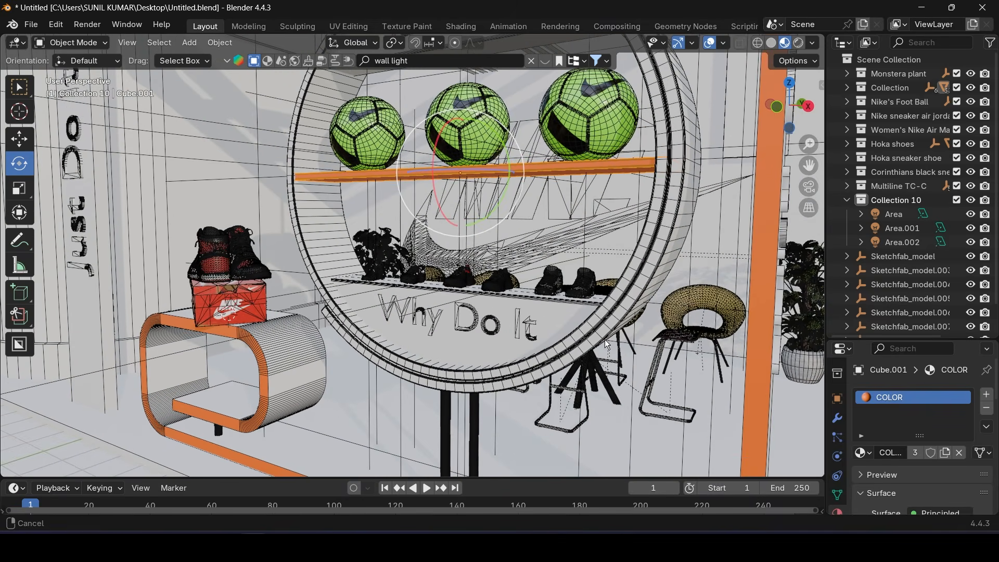
scroll(598, 339, up, 1)
click(581, 329)
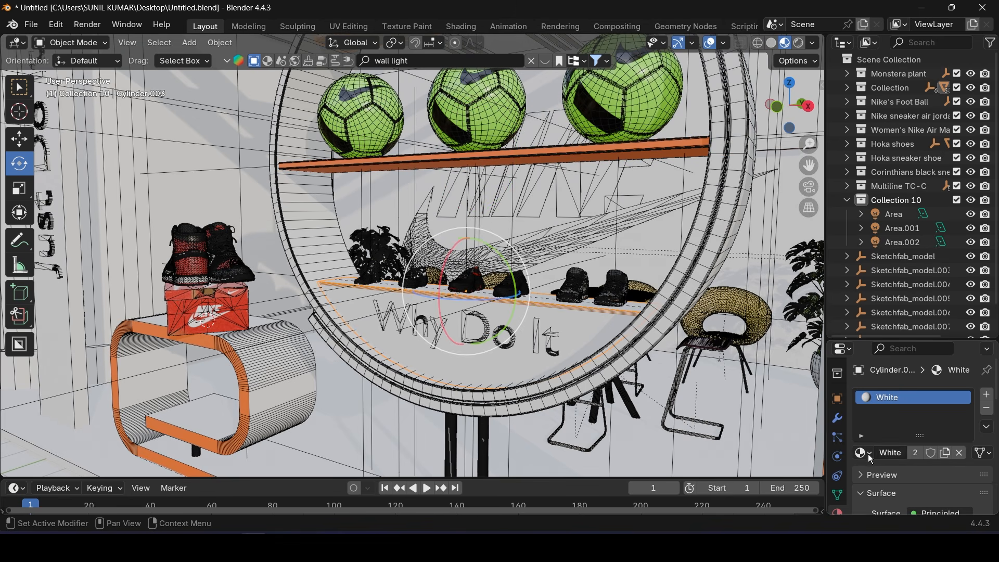
click(539, 343)
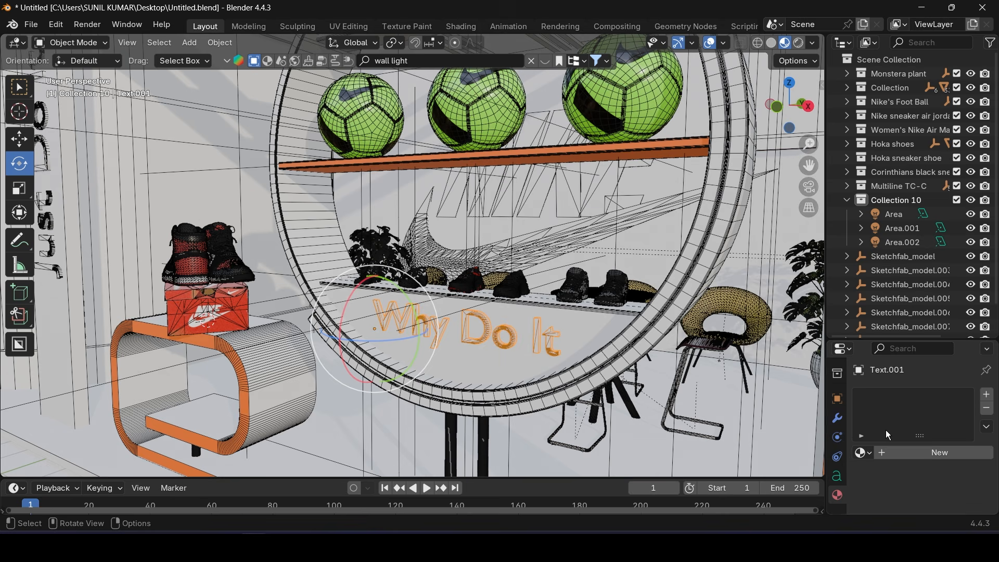
click(872, 459)
click(655, 413)
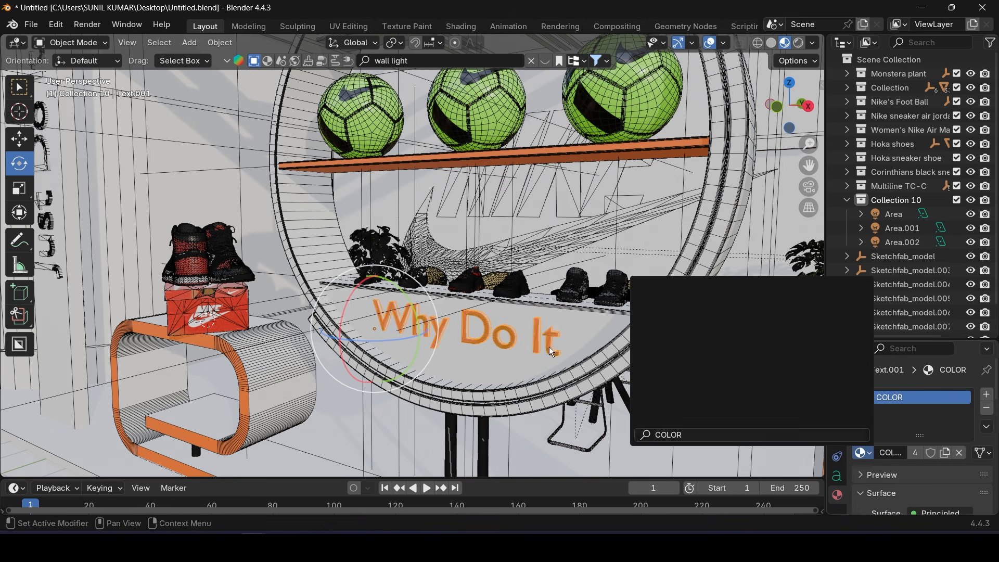
middle_drag(598, 374, 489, 312)
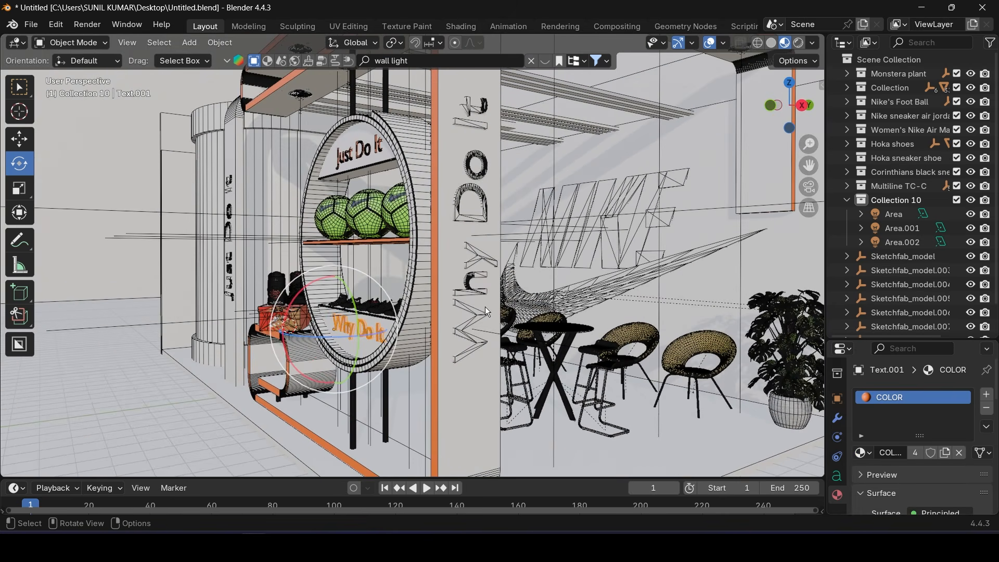
click(479, 320)
click(872, 449)
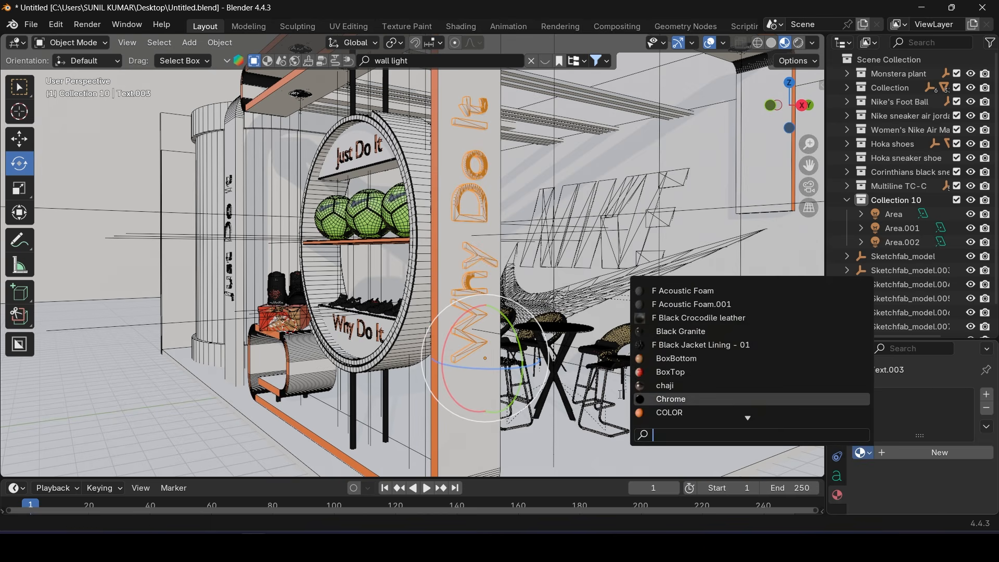
click(669, 412)
Assign the COLOR material to the NIKE logo on the back wall and to the vertical "Just Do It" text
middle_drag(489, 222, 576, 283)
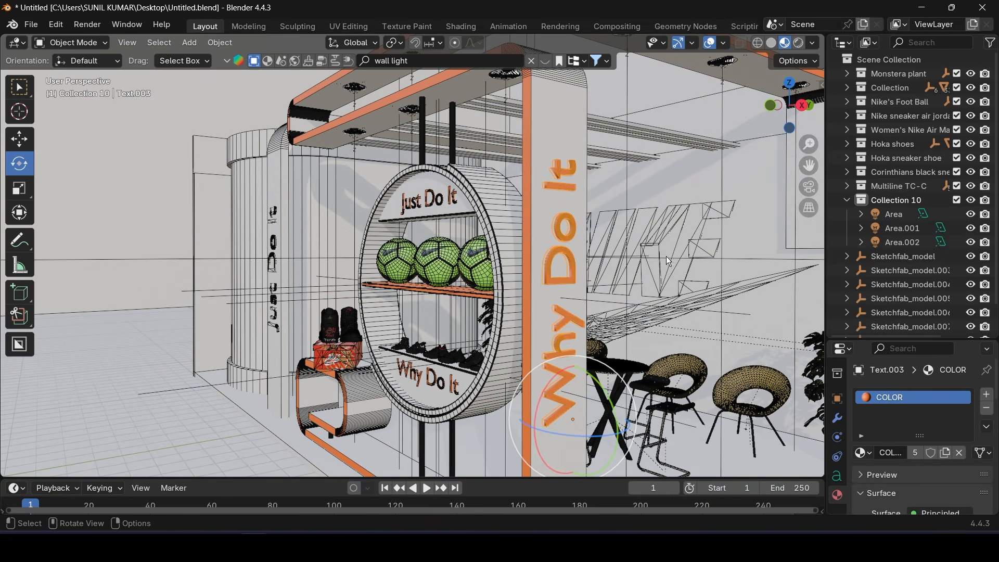
click(657, 252)
click(865, 453)
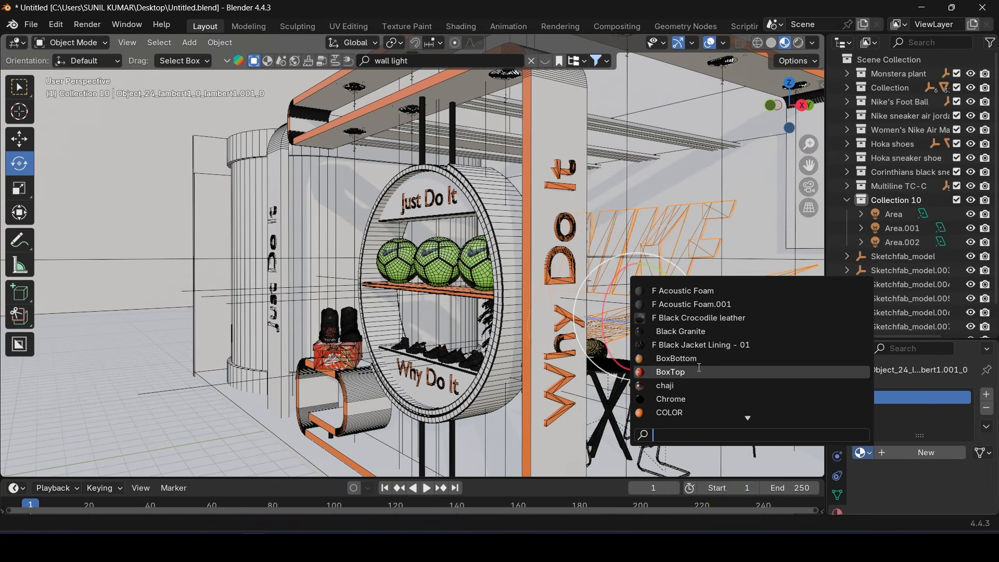
click(685, 412)
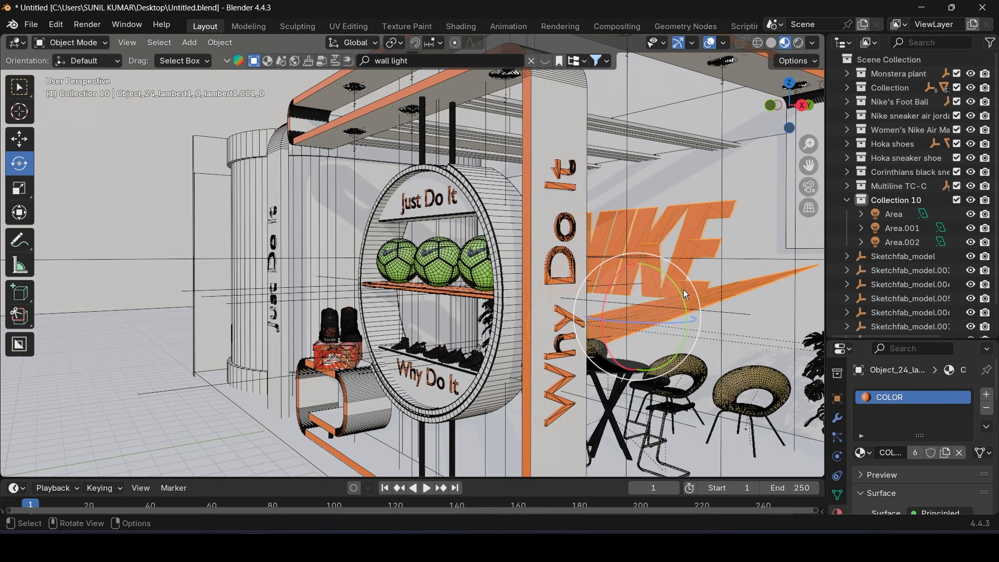
middle_drag(683, 290, 502, 240)
click(464, 306)
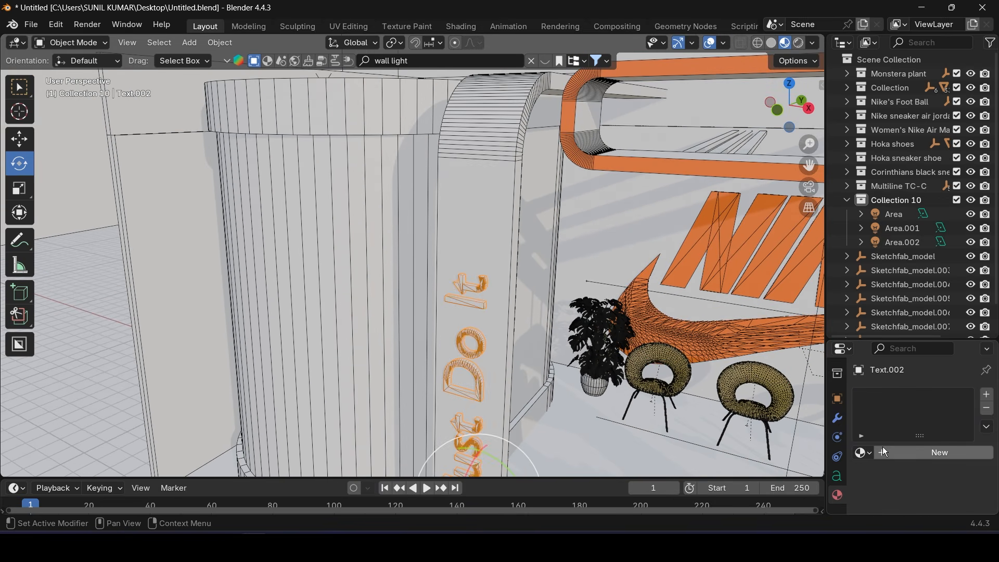
click(863, 452)
Assign the White material to the curved strip carrying the vertical "Just Do It" text beside the rounded room
middle_drag(577, 332, 488, 291)
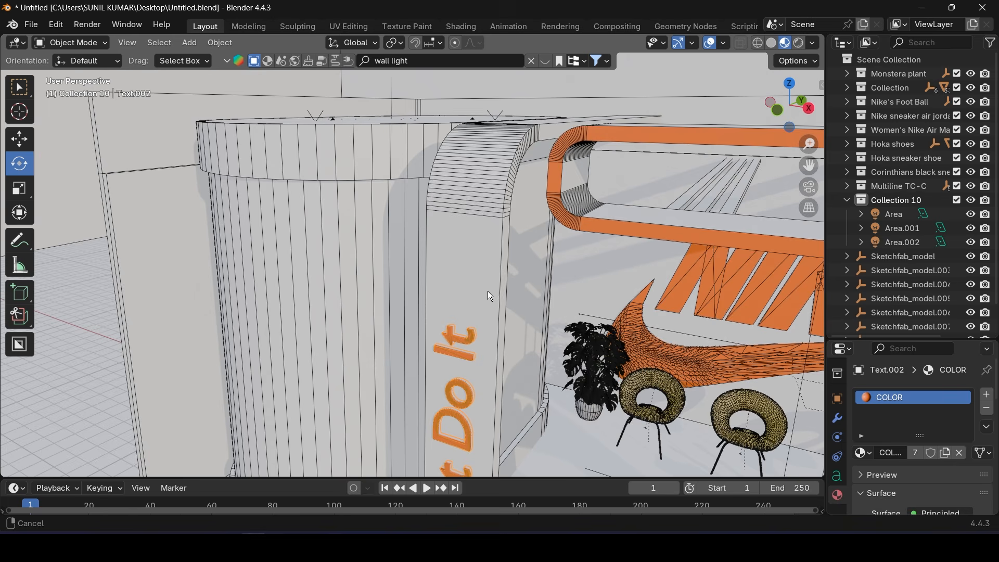
click(488, 291)
click(863, 452)
text(w)
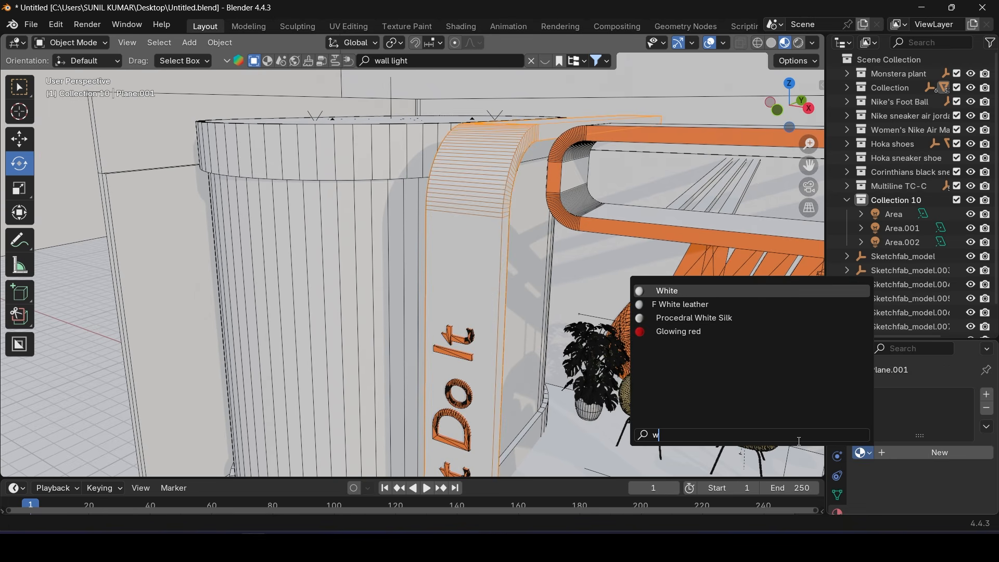
click(665, 289)
Assign the COLOR material in a second slot to the side edge face loop of the curved "Just Do It" strip
middle_drag(665, 289, 404, 383)
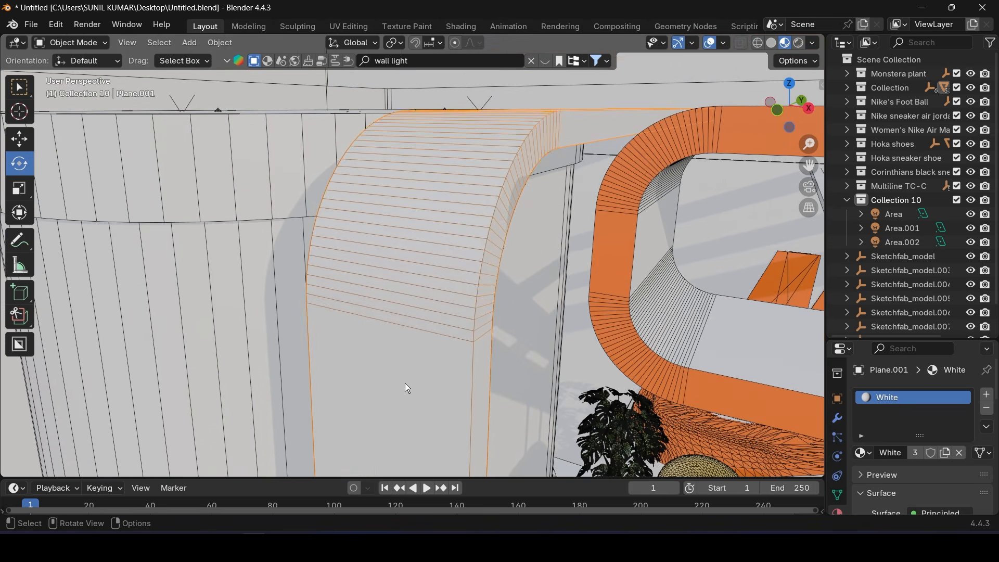
click(70, 43)
click(72, 73)
middle_drag(234, 323, 205, 383)
click(269, 335)
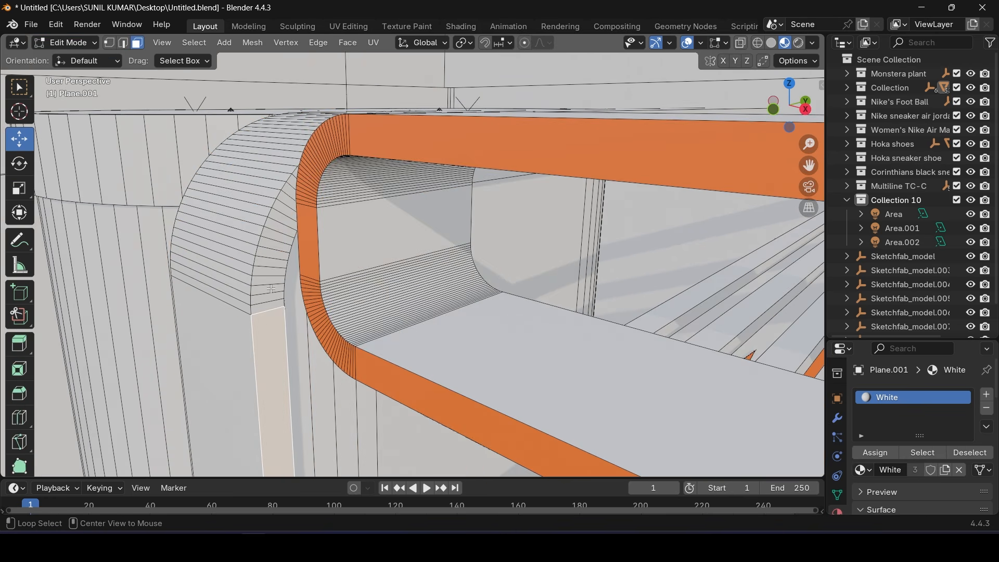
alt+click(271, 288)
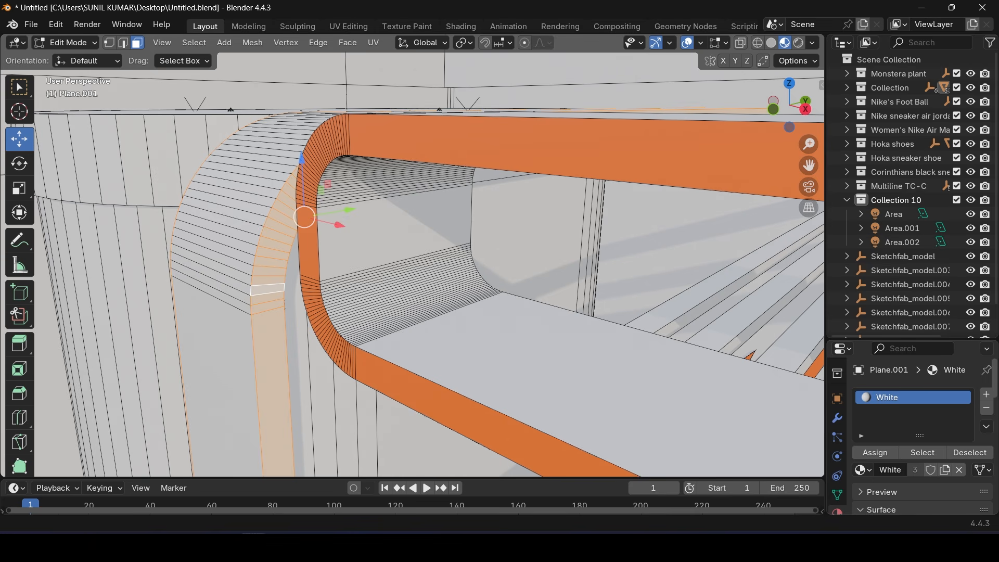
click(991, 401)
click(864, 494)
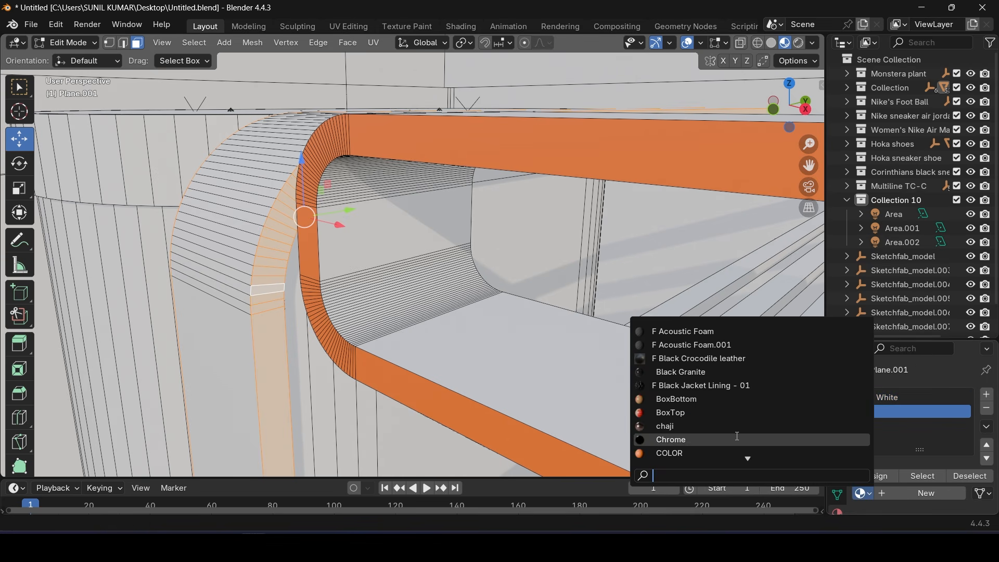
click(677, 455)
click(878, 479)
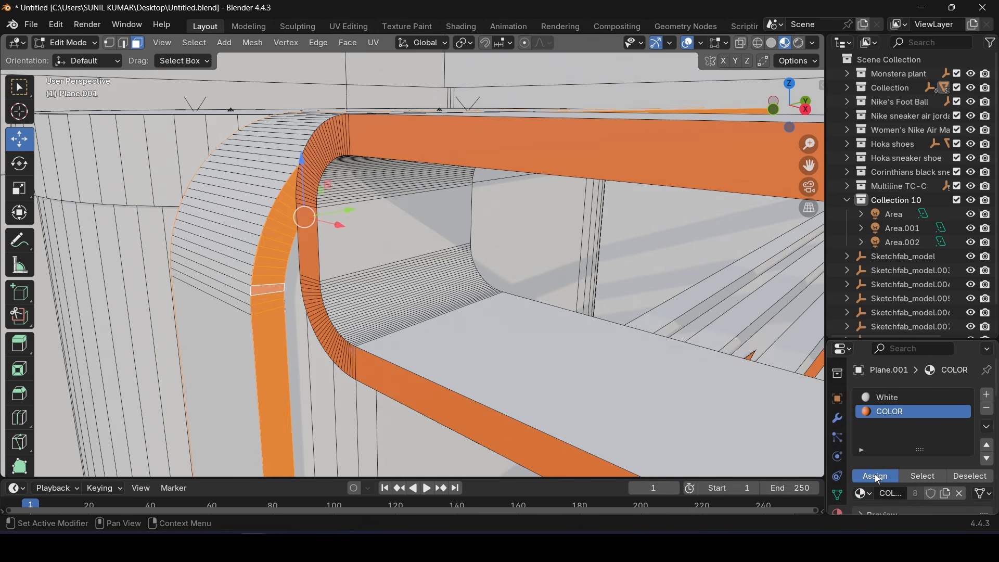
scroll(321, 233, down, 4)
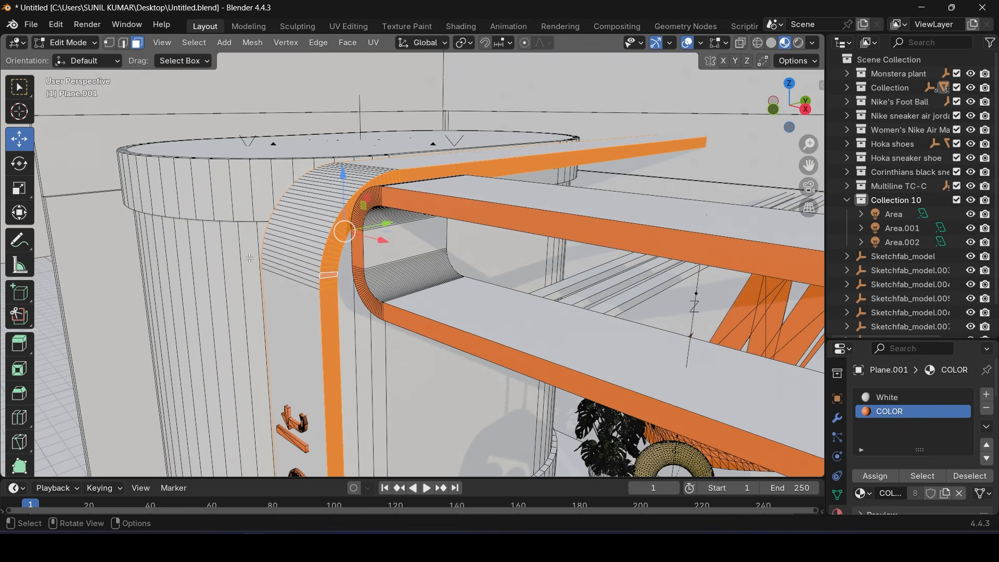
Return to Object Mode and assign the COLOR material to the whole cylinder of the rounded room
middle_drag(321, 233, 391, 269)
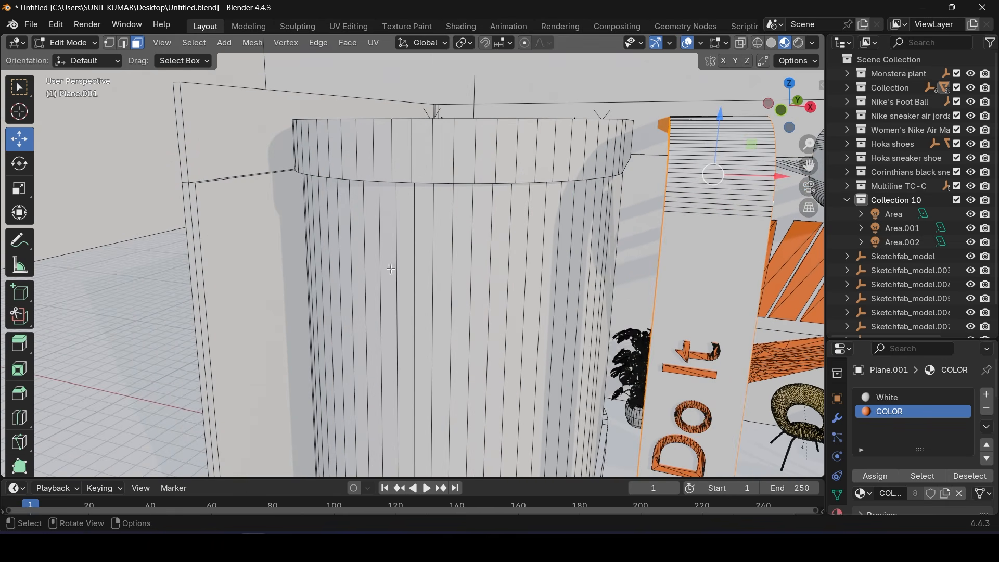
click(511, 246)
key(Tab)
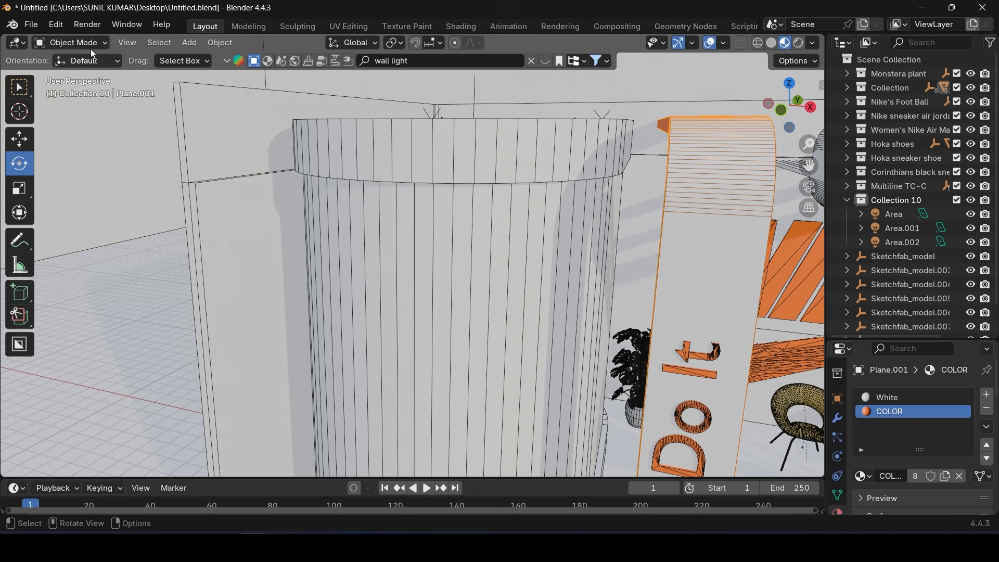
click(71, 43)
click(527, 280)
middle_drag(525, 277, 337, 275)
middle_drag(565, 299, 514, 230)
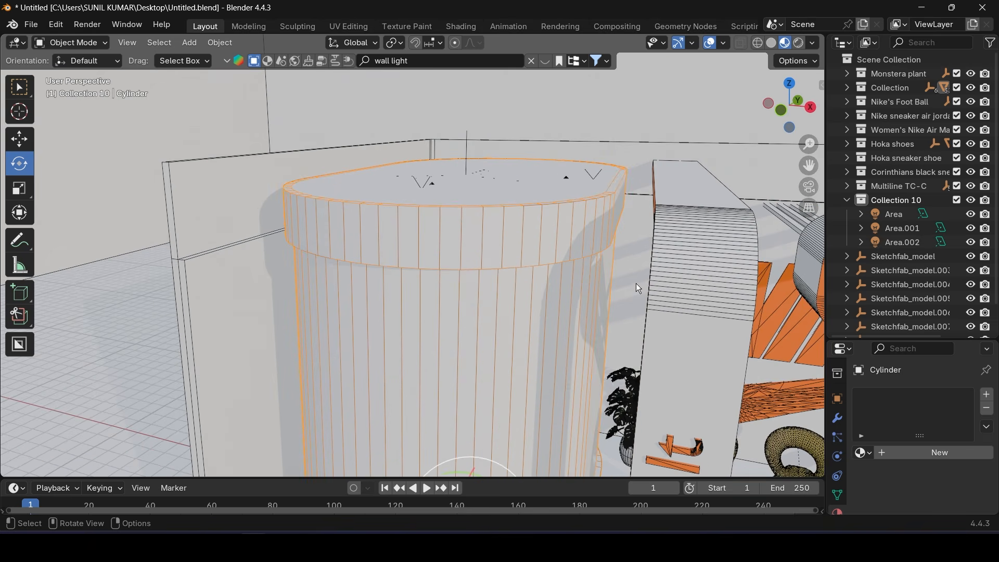
click(864, 453)
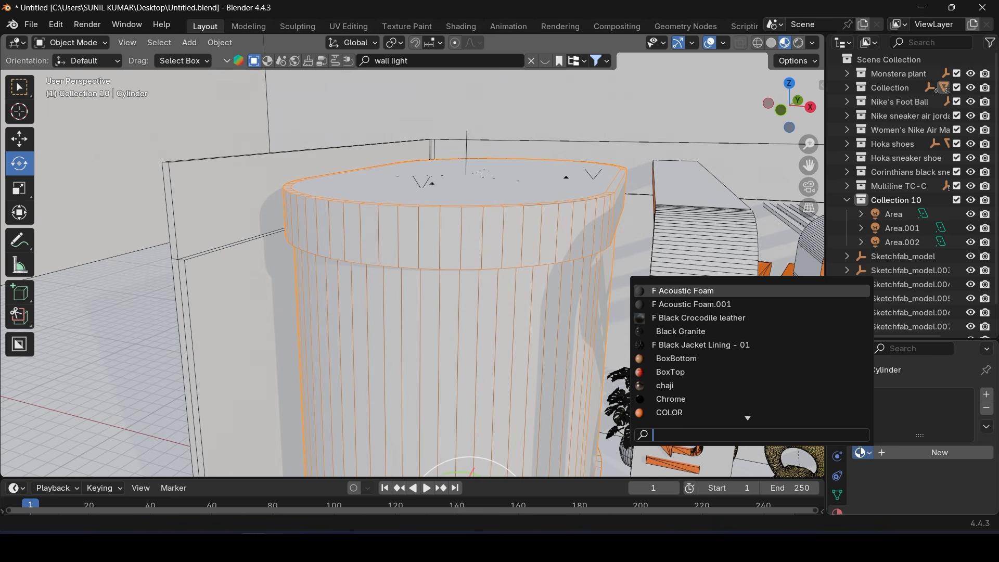
click(680, 414)
Select the cylinder's wall faces between its upper and lower bands and create a new material in a second slot
middle_drag(480, 289, 477, 273)
click(71, 43)
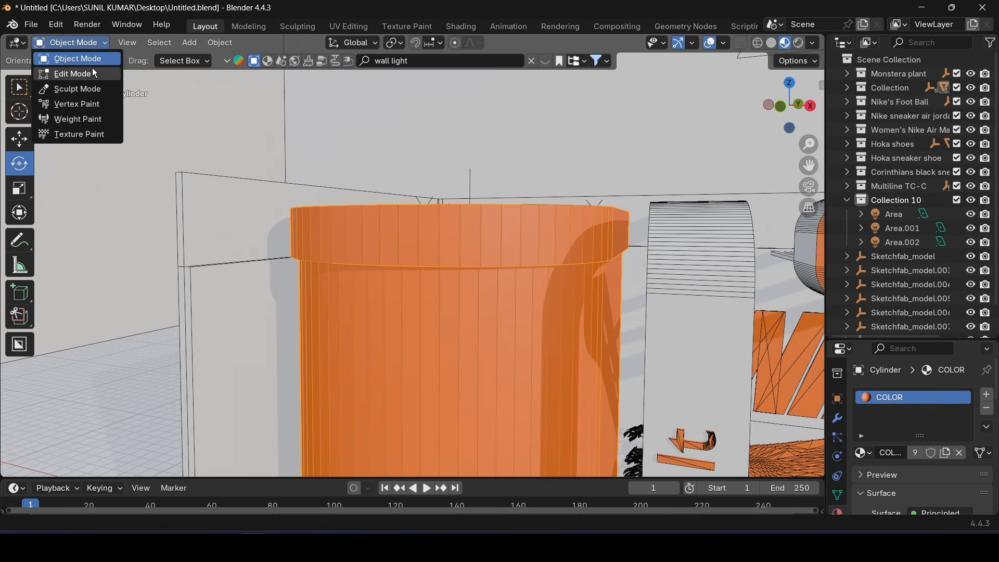
click(92, 70)
click(760, 45)
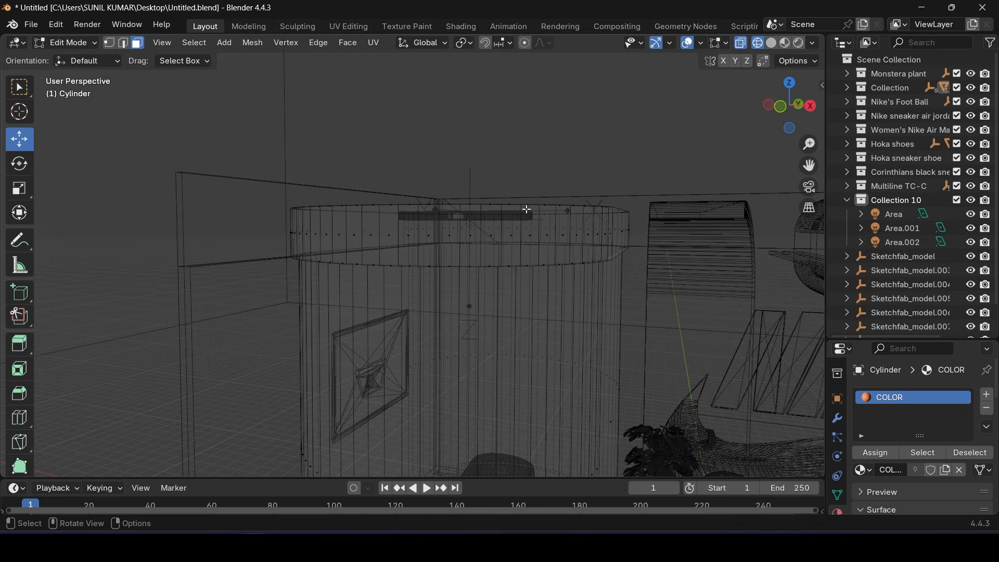
key(KP_1)
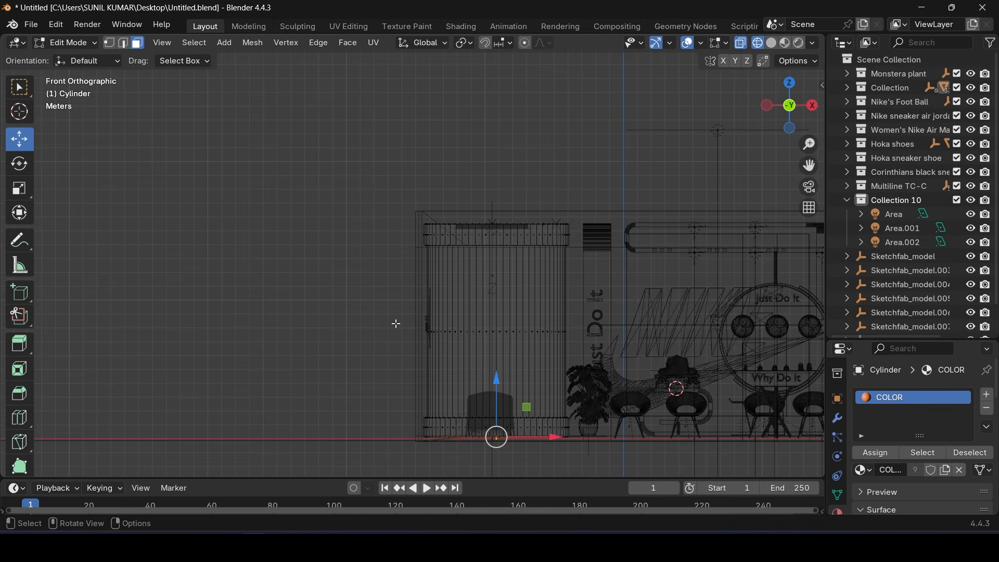
drag(356, 311, 601, 353)
scroll(587, 334, up, 2)
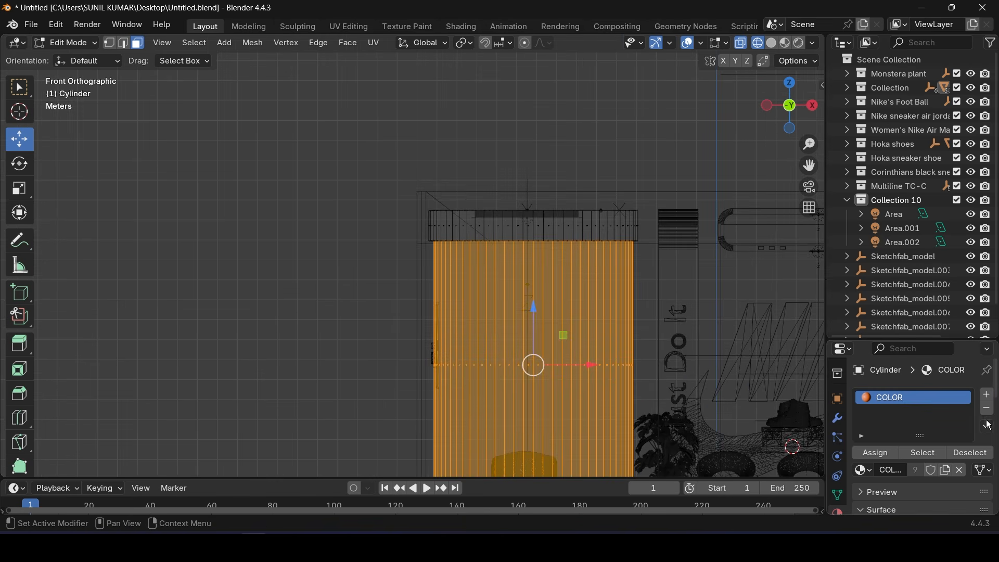
click(992, 400)
click(916, 492)
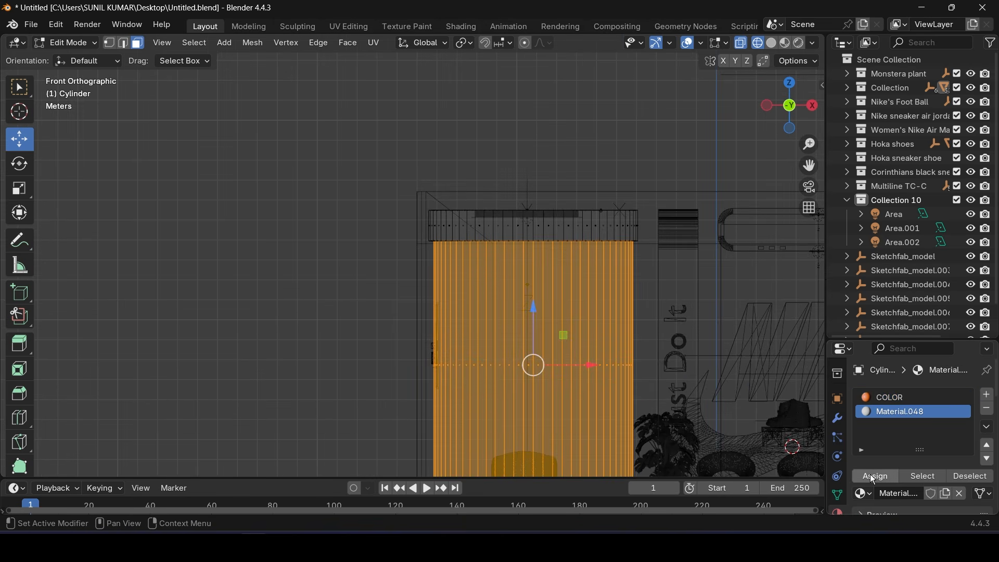
Rename the new material GLASS, assign it to the selected wall faces and return to Object Mode
double_click(891, 413)
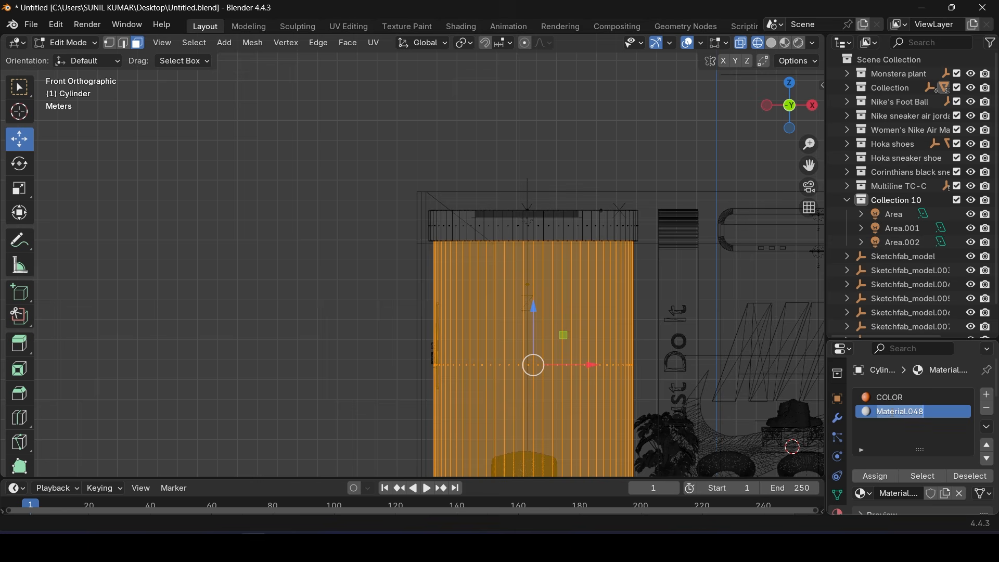
key(Return)
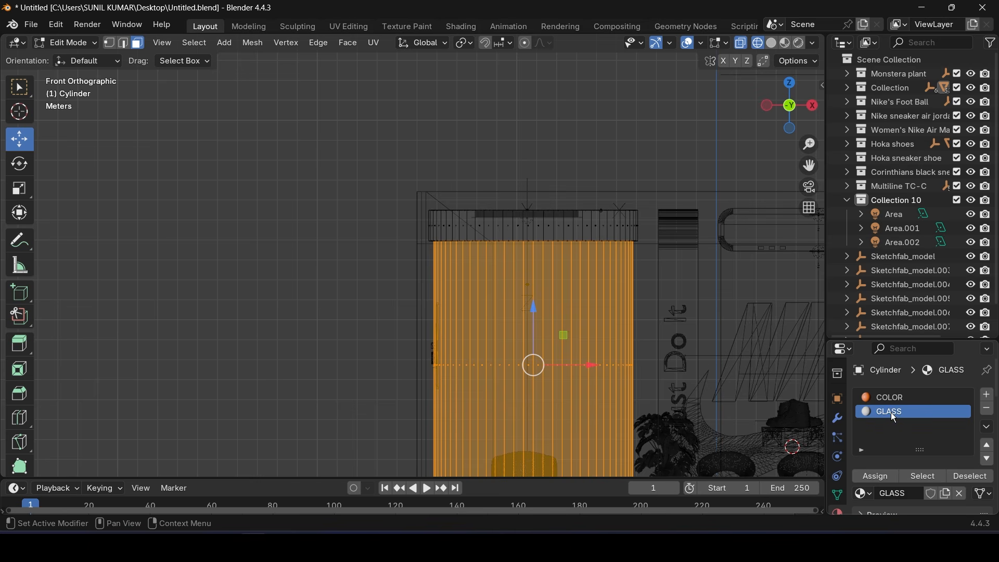
click(876, 478)
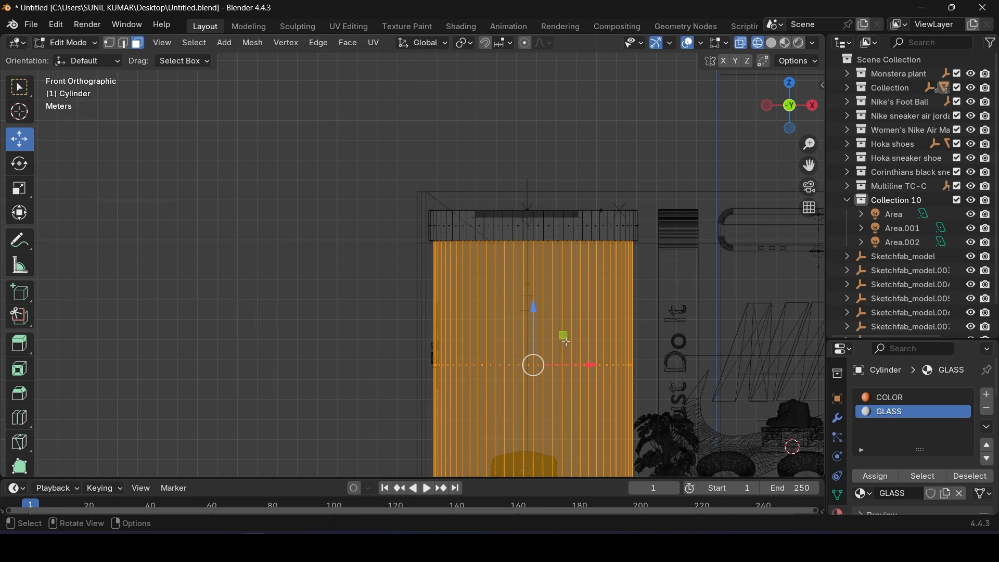
key(Tab)
Set the GLASS material's roughness to 0.1, IOR to 1.45 and transmission weight to 1
scroll(880, 439, down, 5)
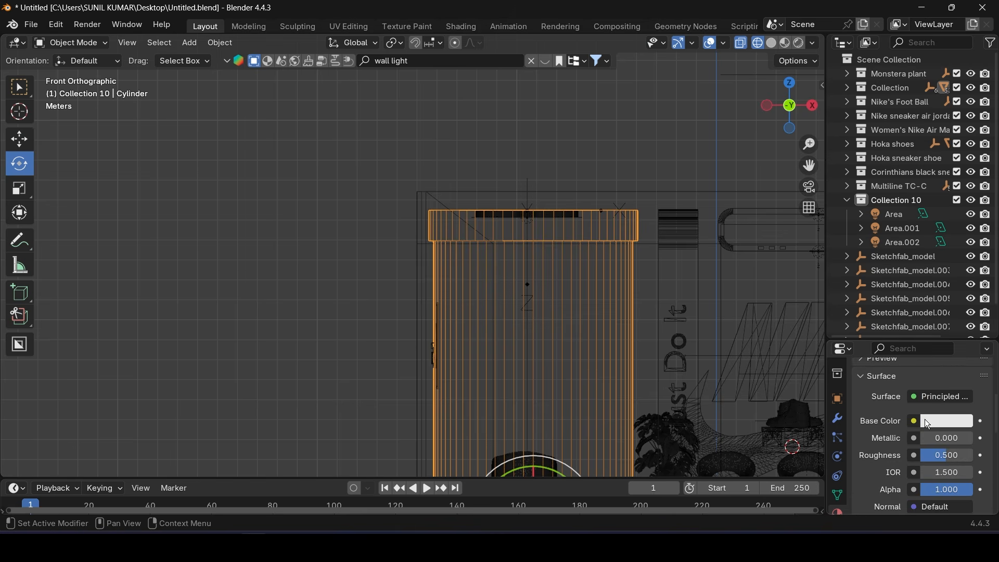
drag(867, 339, 867, 174)
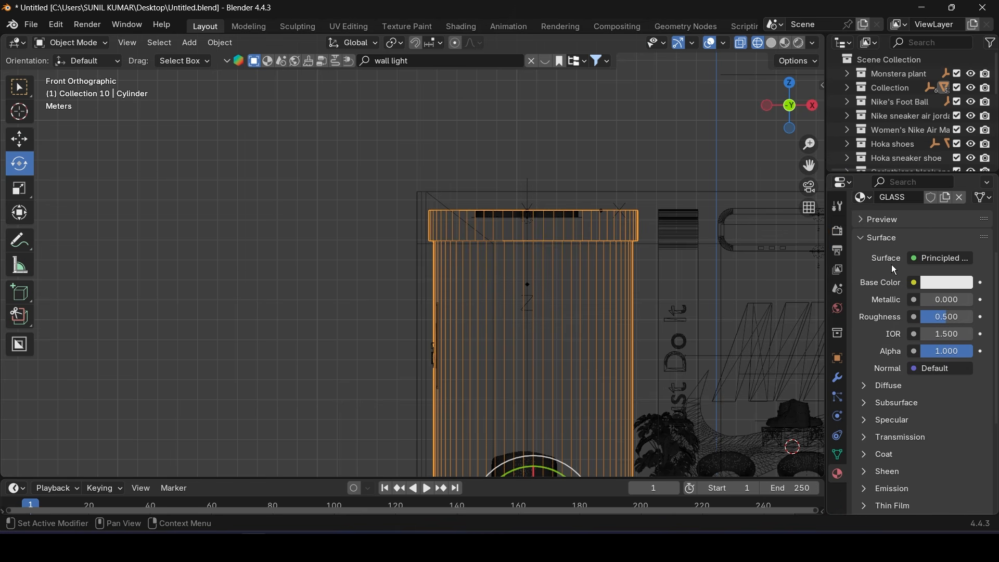
click(943, 320)
text(0.1)
key(Return)
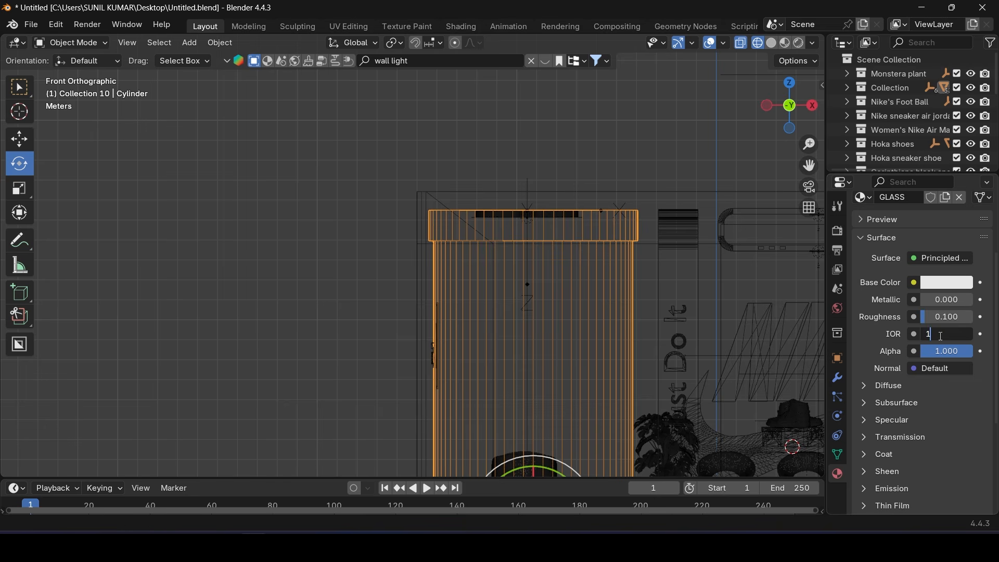
click(943, 336)
text(1.45)
key(Return)
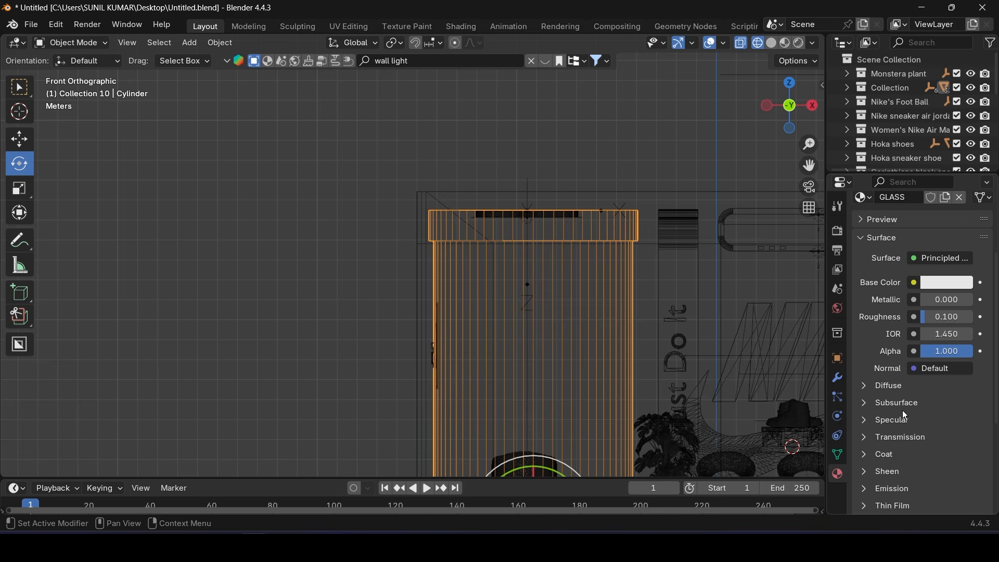
click(867, 438)
scroll(951, 417, down, 4)
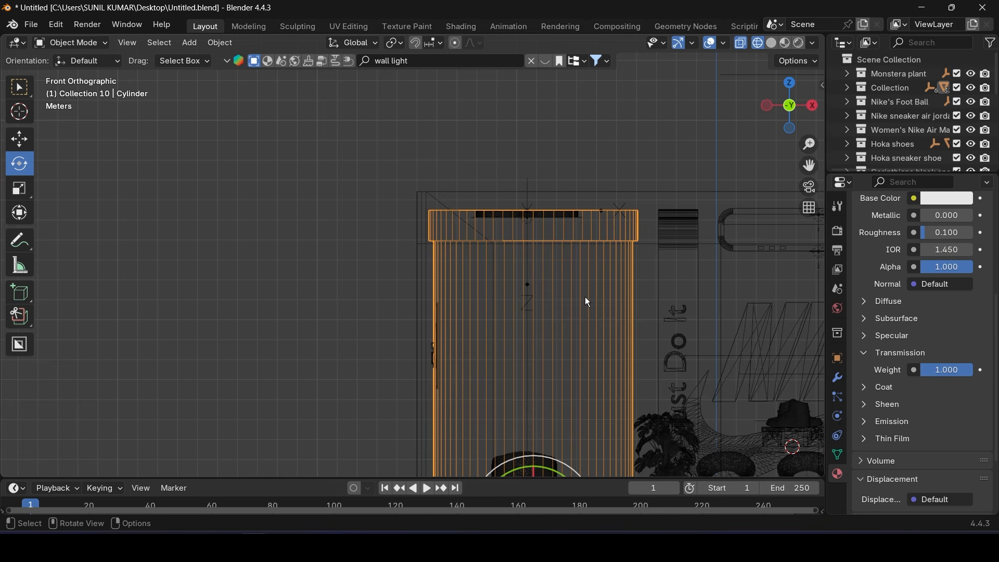
Show the stall through the camera in rendered shading with the wireframe overlay turned off
key(KP_0)
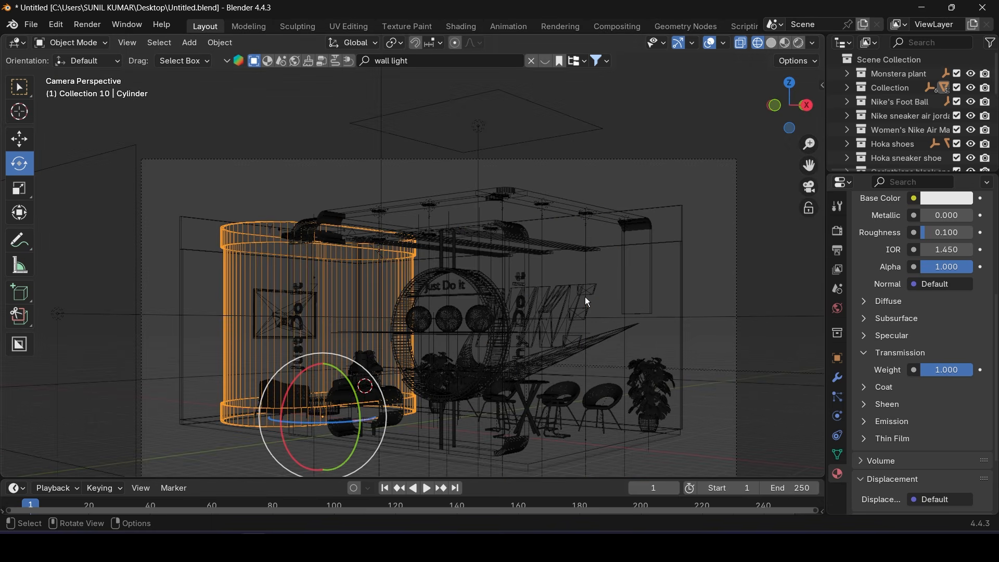
click(800, 42)
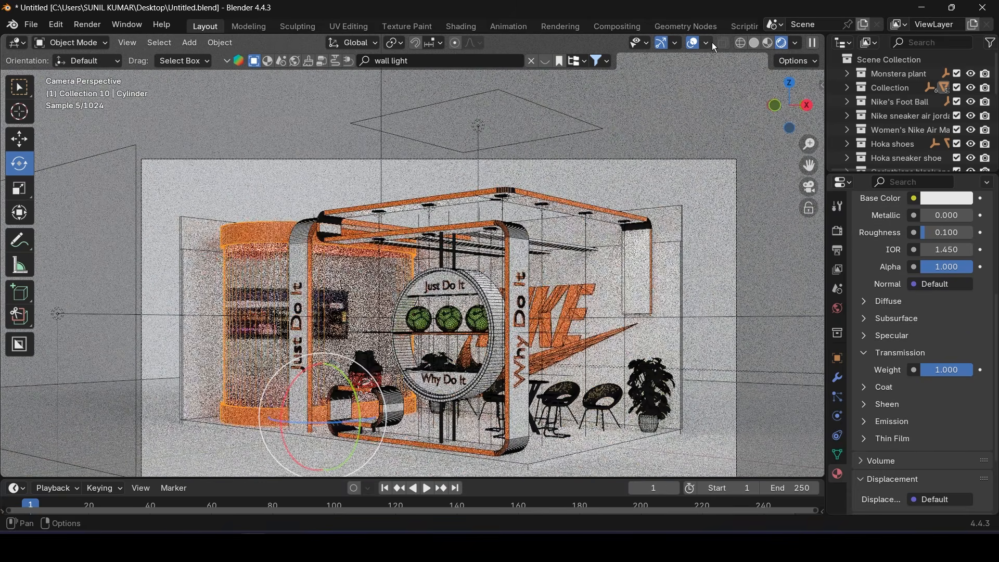
click(708, 43)
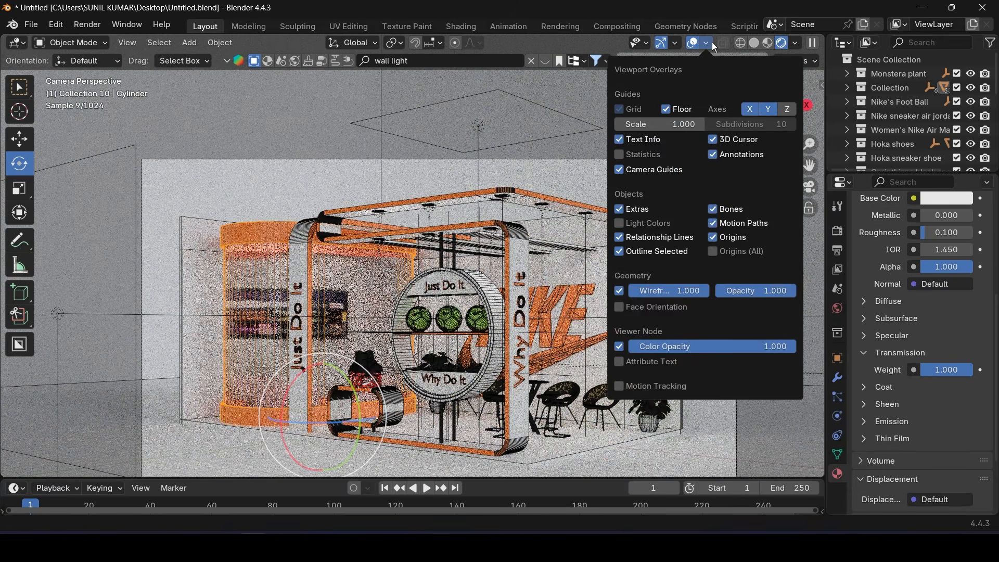
click(620, 292)
scroll(301, 333, down, 3)
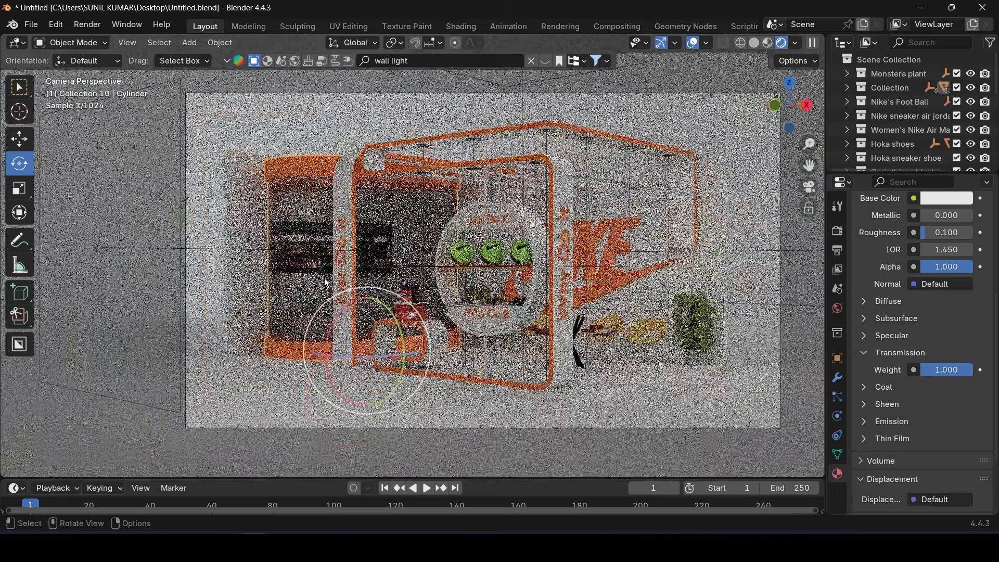
scroll(325, 281, up, 3)
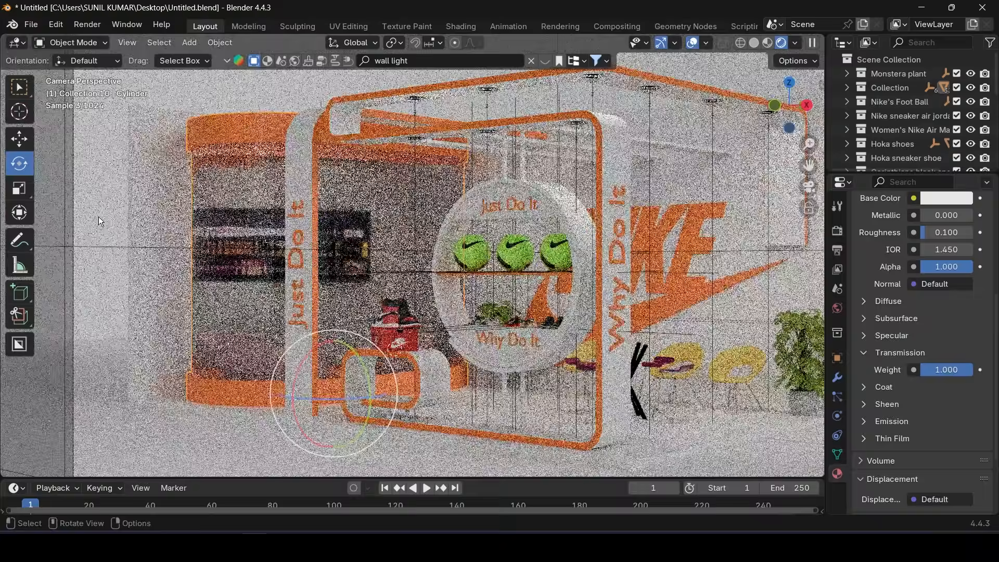
Give the large plane surrounding the stall a new material with a near-black base color and save the file
click(274, 297)
click(884, 286)
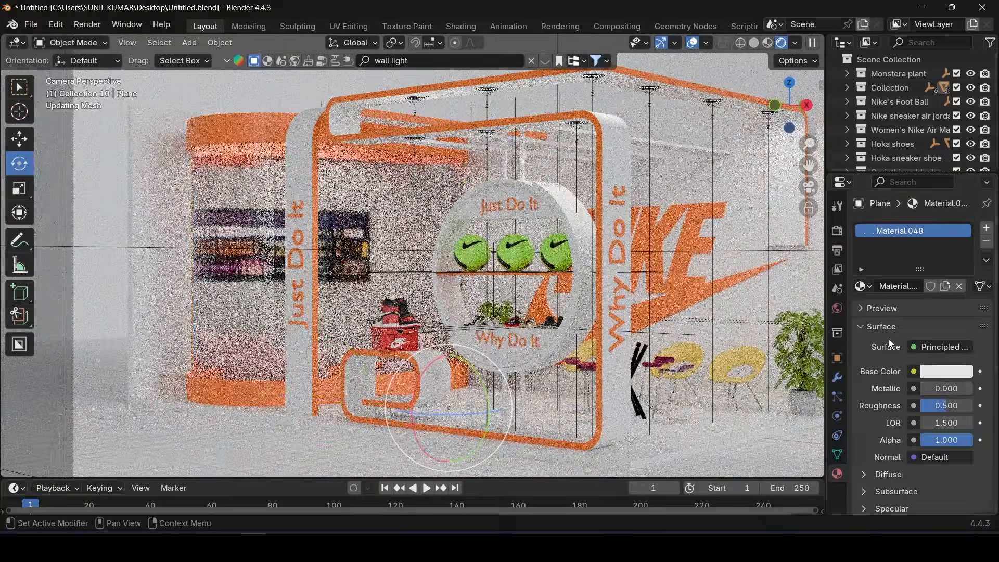
click(939, 371)
drag(960, 211, 960, 232)
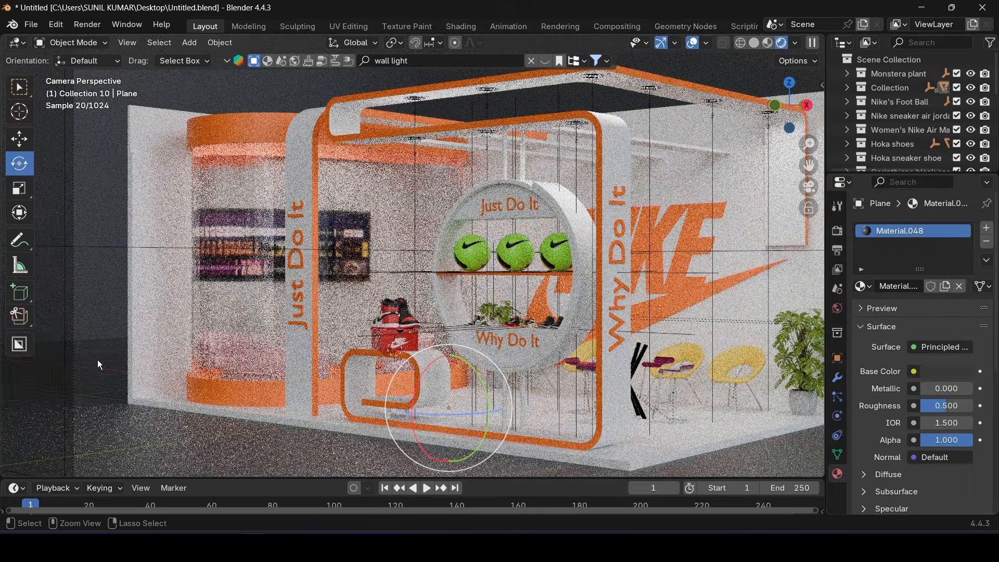
key(ctrl+s)
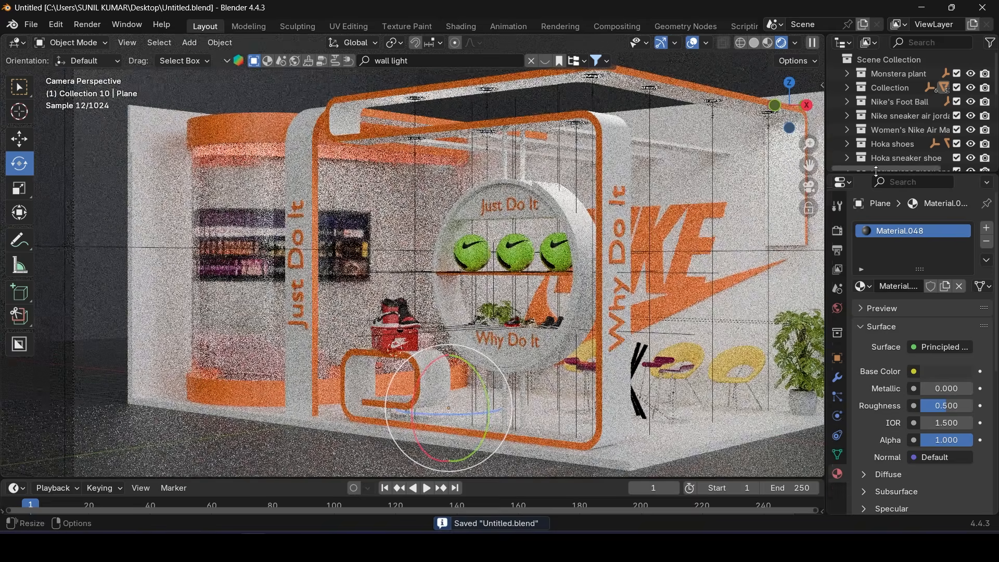
Switch to material preview shading and hide the rounded room's glass cylinder
drag(877, 171, 863, 350)
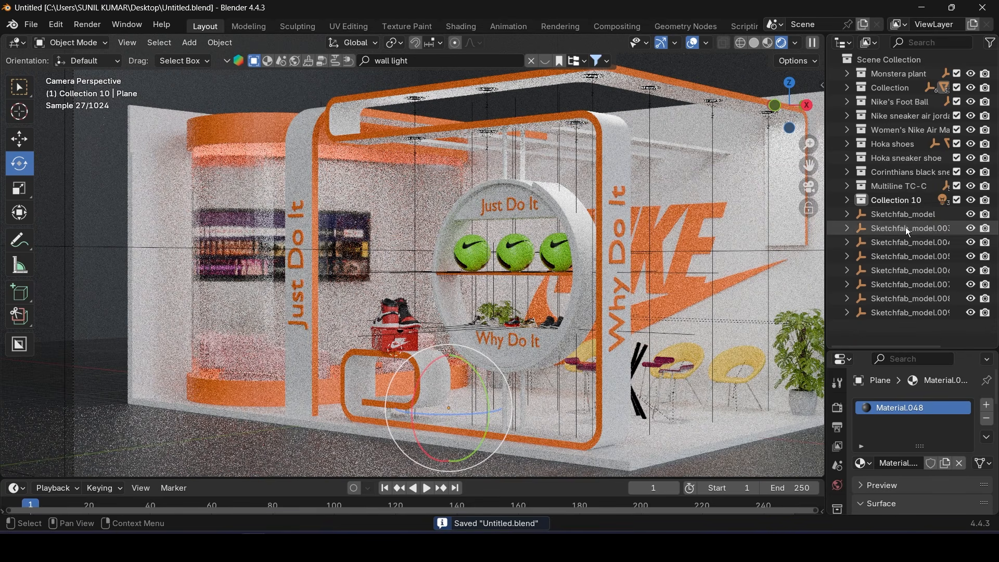
click(769, 44)
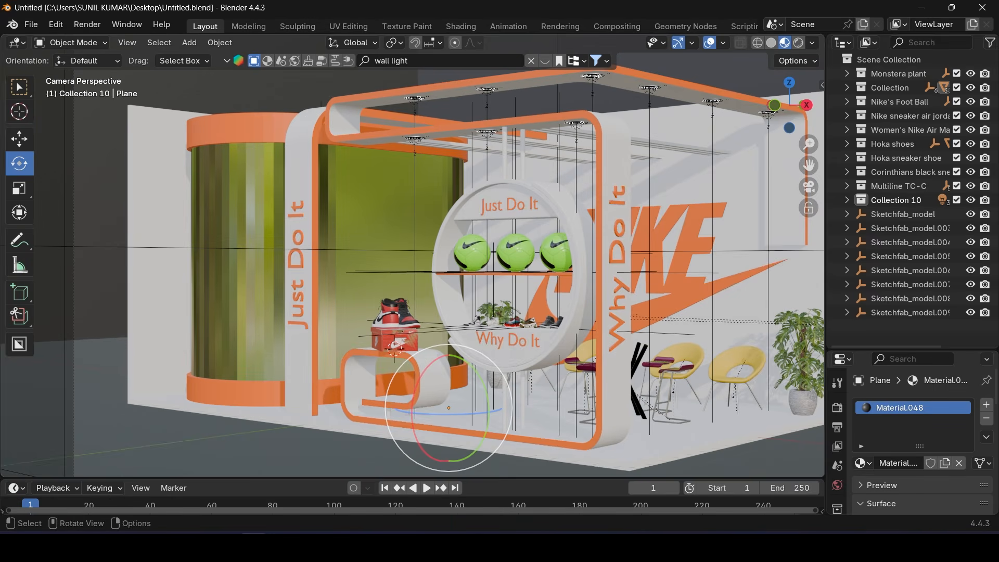
click(256, 206)
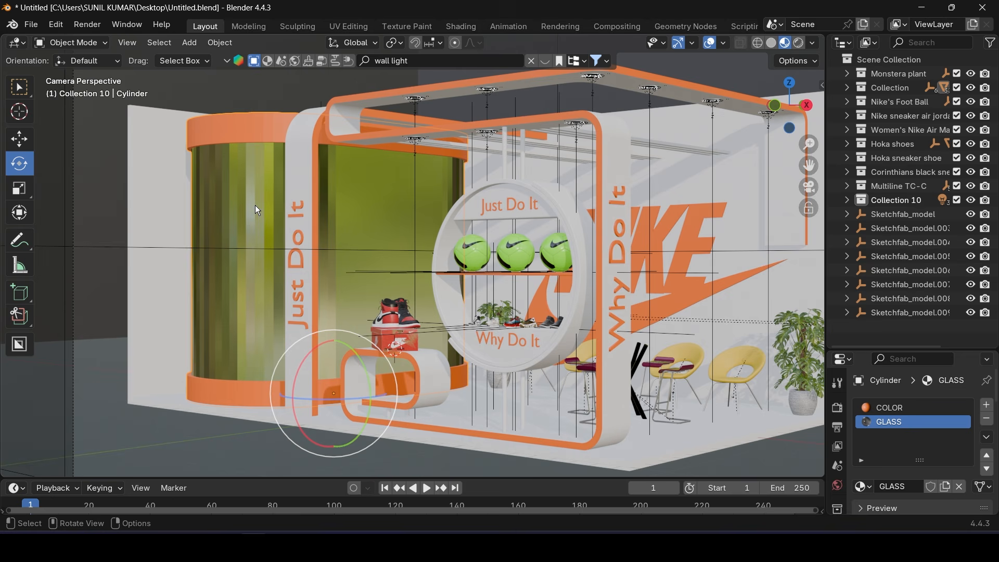
key(h)
key(h)
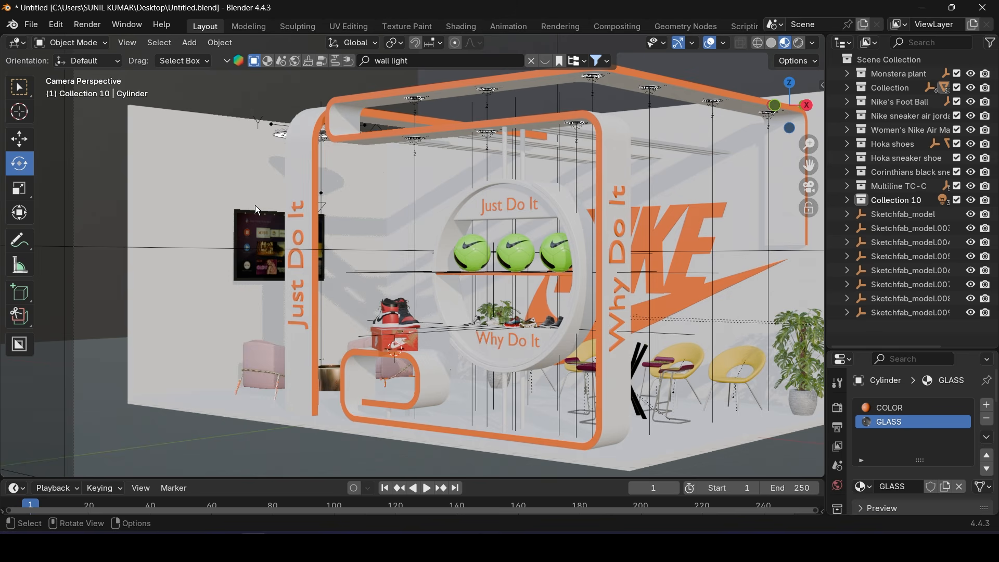
Select the wall TV's screen, bring up its material nodes in the Shading workspace and unlink the image from its Base Color texture
scroll(248, 238, up, 8)
shift+middle_drag(248, 239, 550, 257)
scroll(474, 245, up, 5)
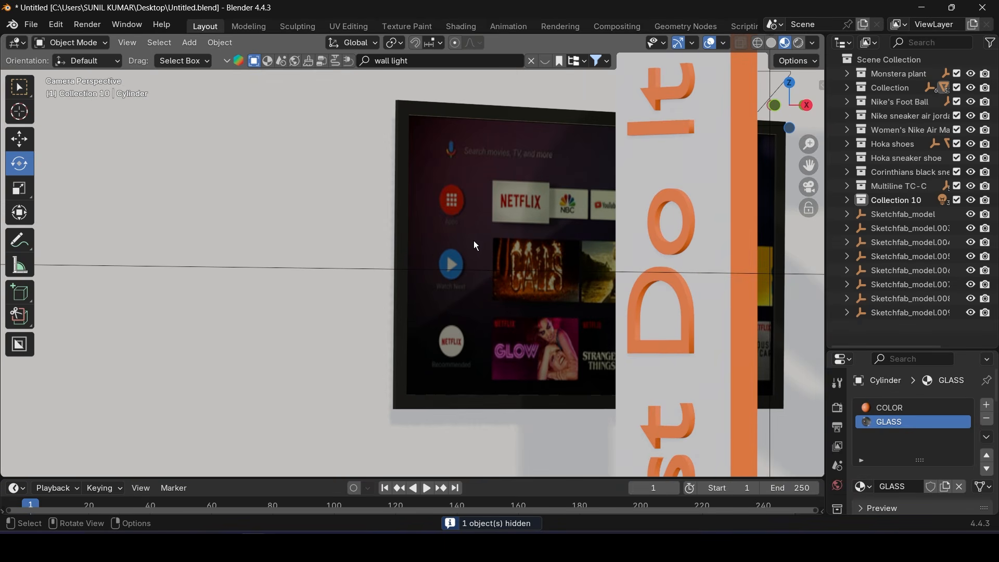
click(522, 215)
click(461, 26)
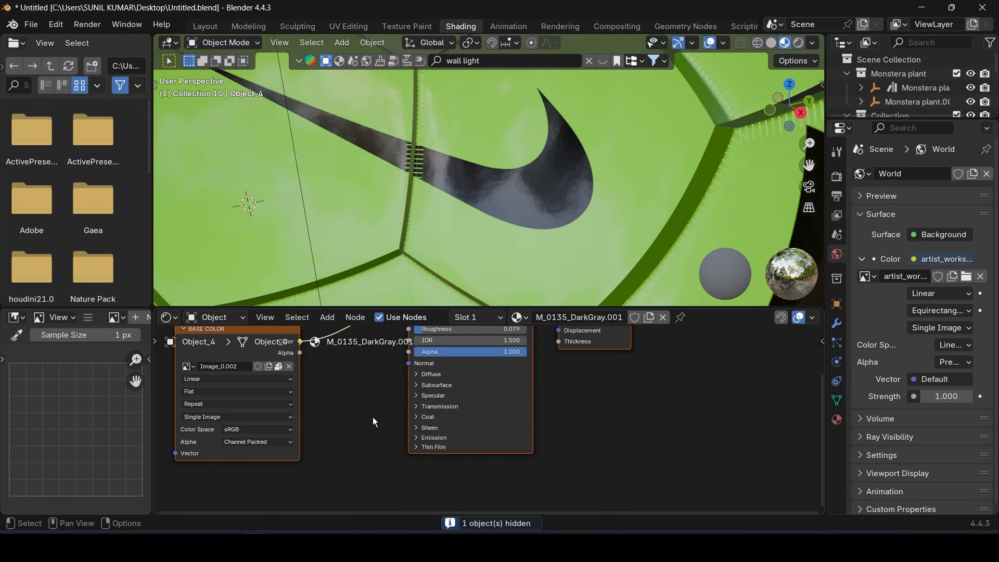
scroll(461, 382, up, 2)
click(462, 396)
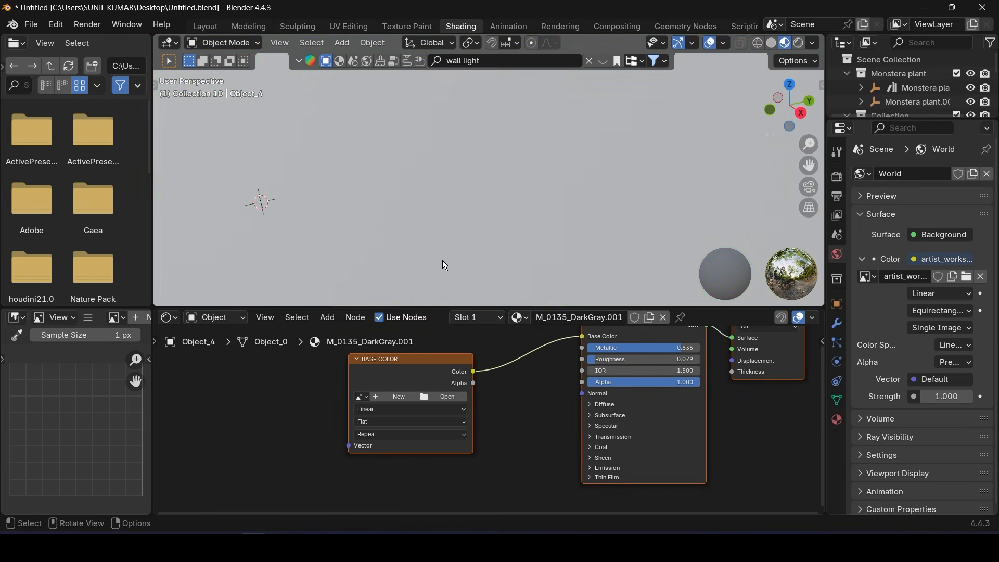
Load the red Air Jordan 1 image from the Exibhition\3D Assets folder into the TV screen's Base Color texture
scroll(442, 252, down, 2)
scroll(442, 251, down, 2)
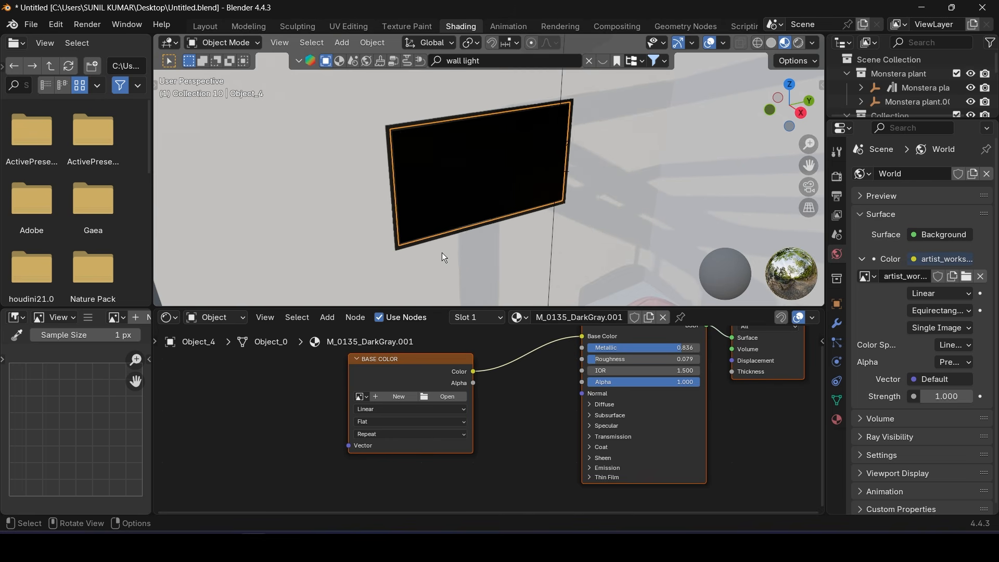
click(451, 398)
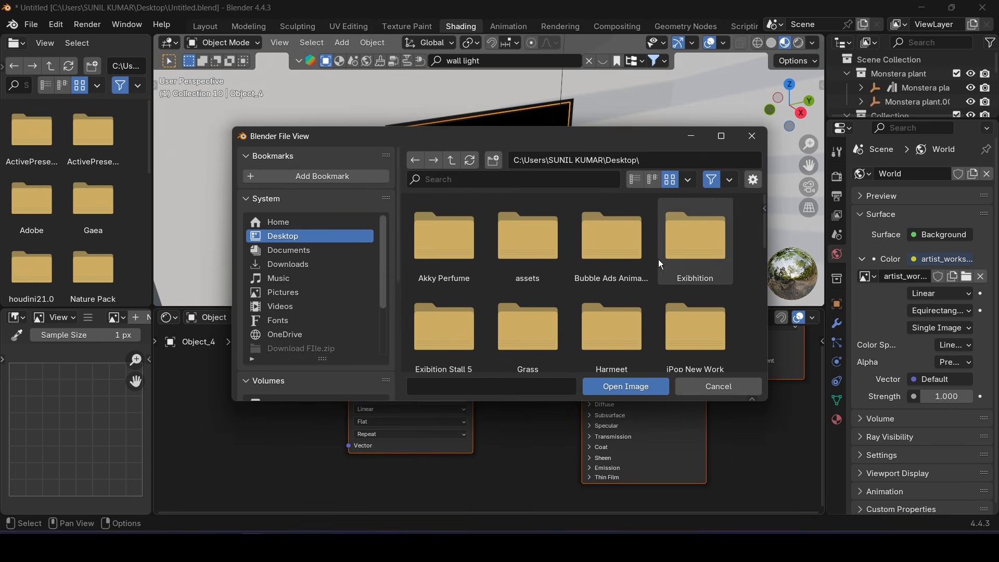
double_click(681, 239)
double_click(453, 254)
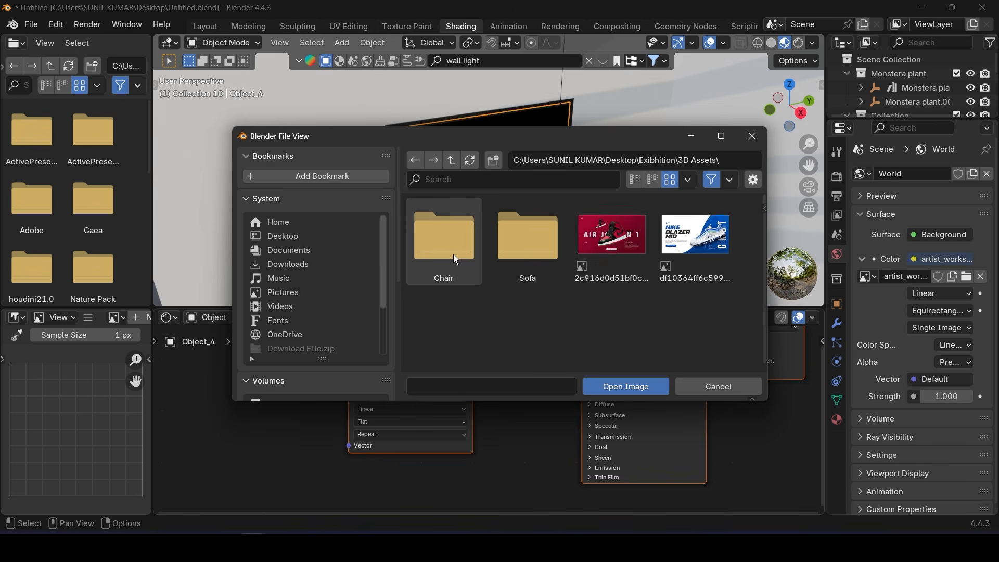
click(612, 235)
click(645, 385)
middle_drag(456, 241, 416, 341)
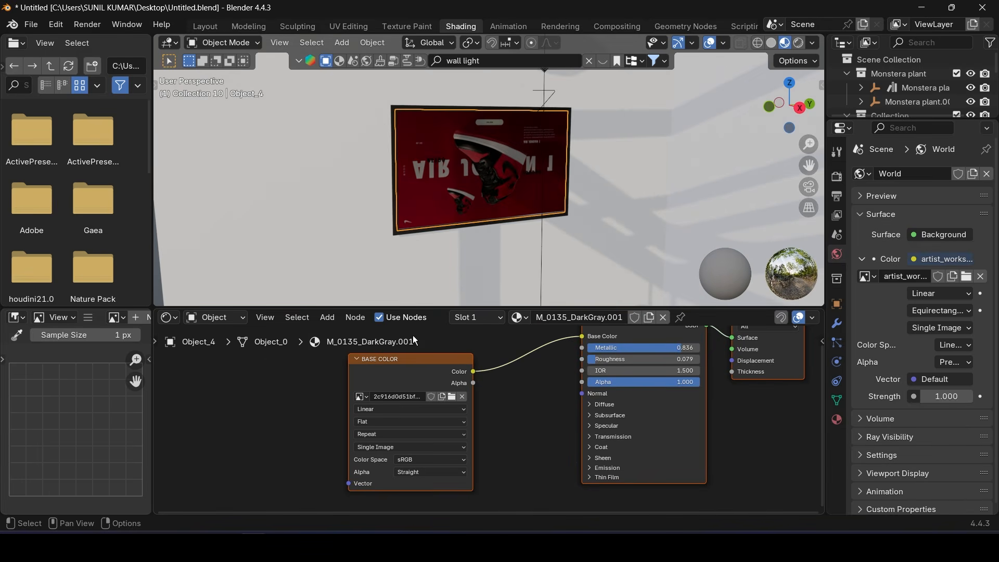
Add Texture Coordinate and Mapping nodes to the TV's Base Color texture and set the mapping's X rotation to 180°
click(407, 359)
key(ctrl+t)
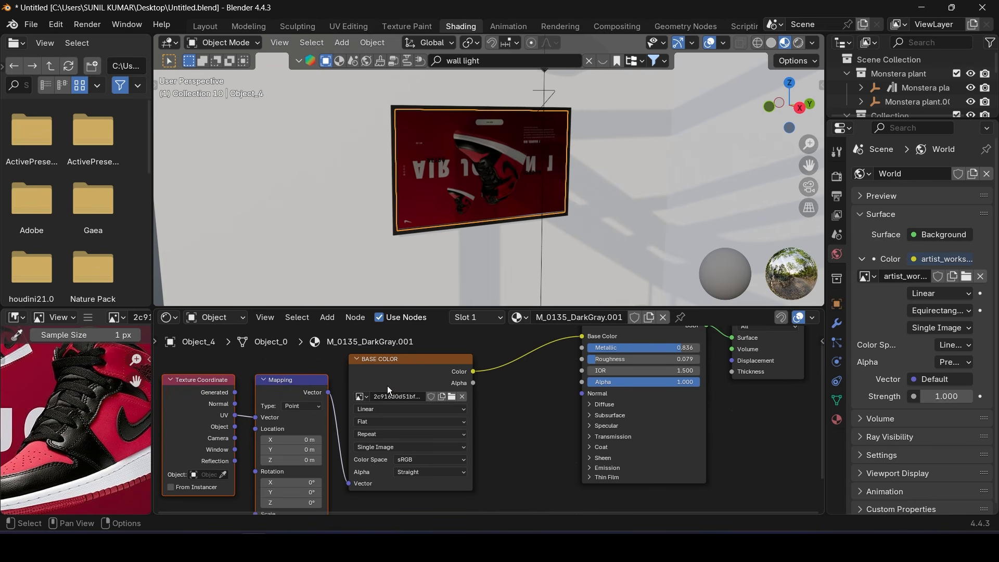
mouse_move(291, 479)
mouse_down()
mouse_move(312, 479)
mouse_move(292, 479)
mouse_up()
click(292, 479)
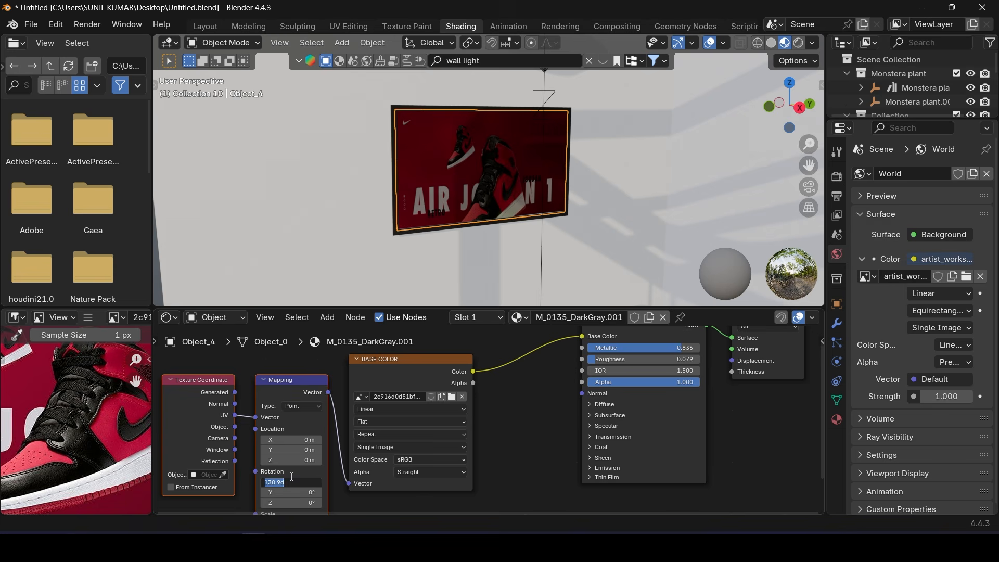
text(180)
key(Return)
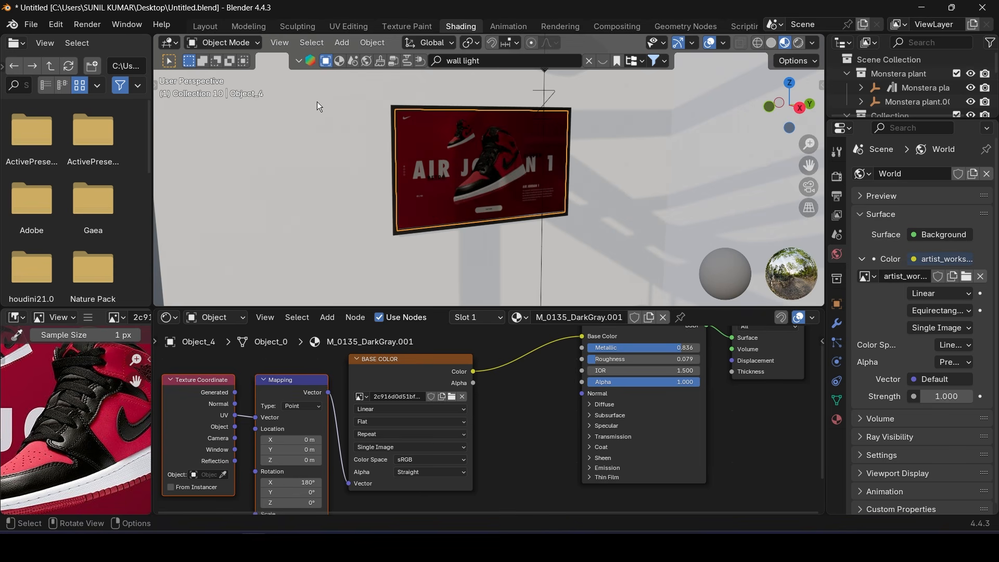
Back in the Layout workspace, unhide the rounded room's glass cylinder, apply Shade Auto Smooth to it and save the file
click(218, 30)
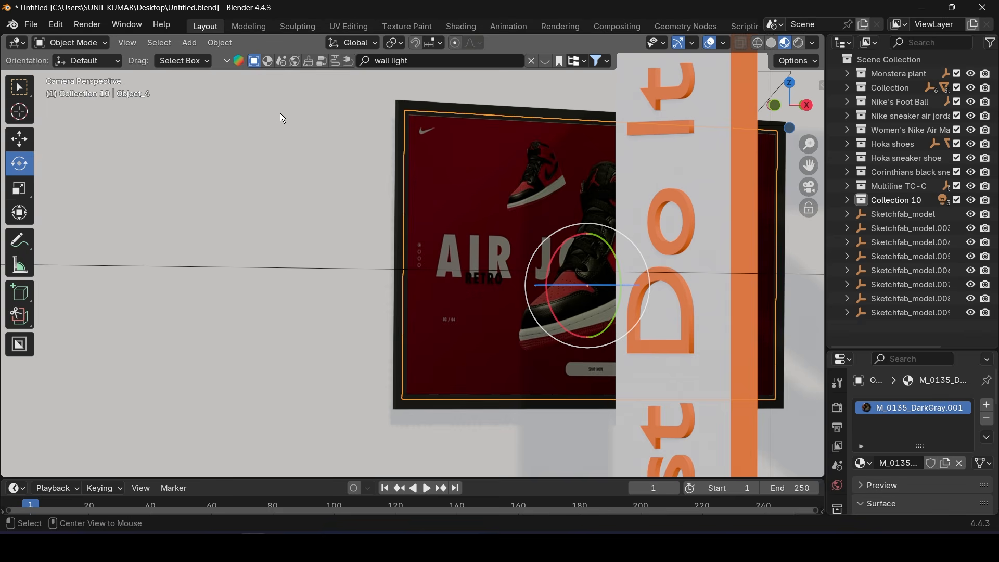
key(alt+h)
scroll(381, 180, down, 5)
click(407, 156)
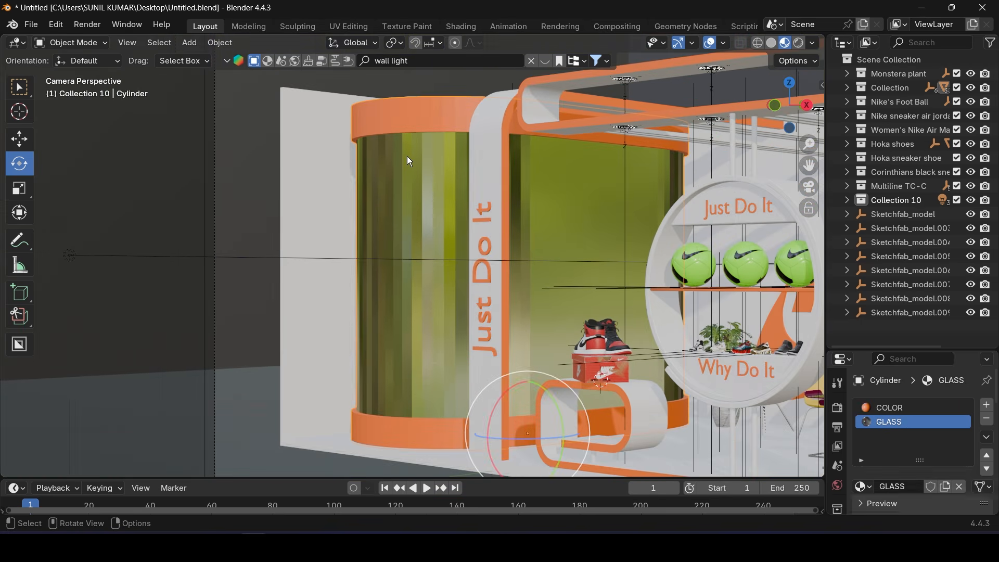
right_click(407, 156)
click(357, 169)
shift+middle_drag(452, 262, 314, 228)
middle_drag(314, 228, 335, 248)
key(ctrl+s)
Preview the whole stall through the camera in rendered shading
key(KP_0)
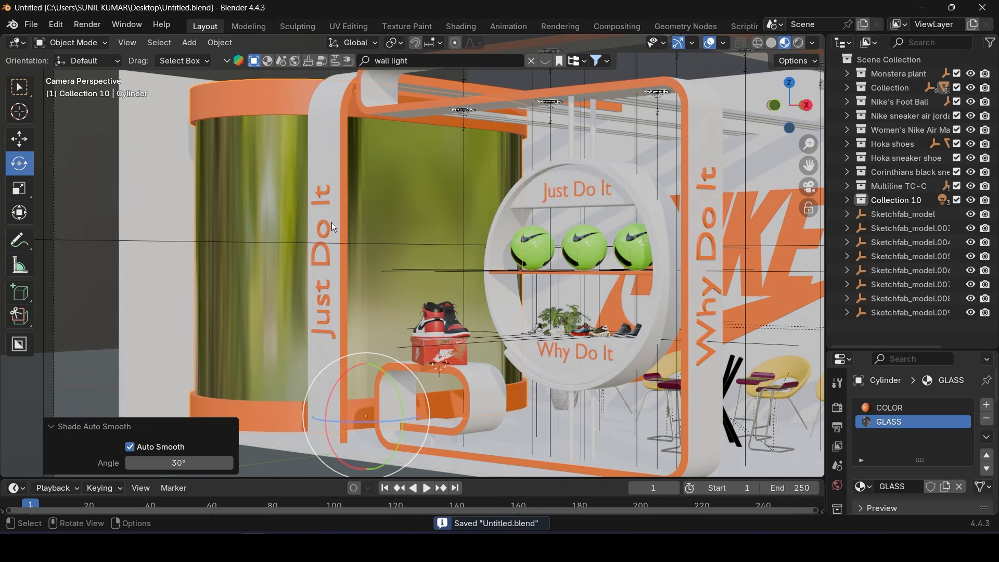
scroll(332, 222, down, 3)
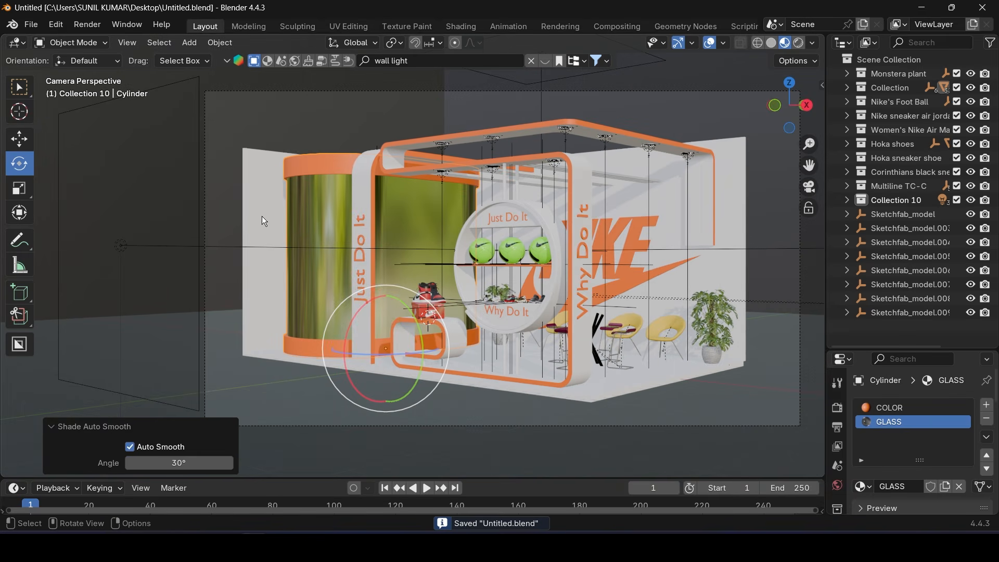
click(801, 43)
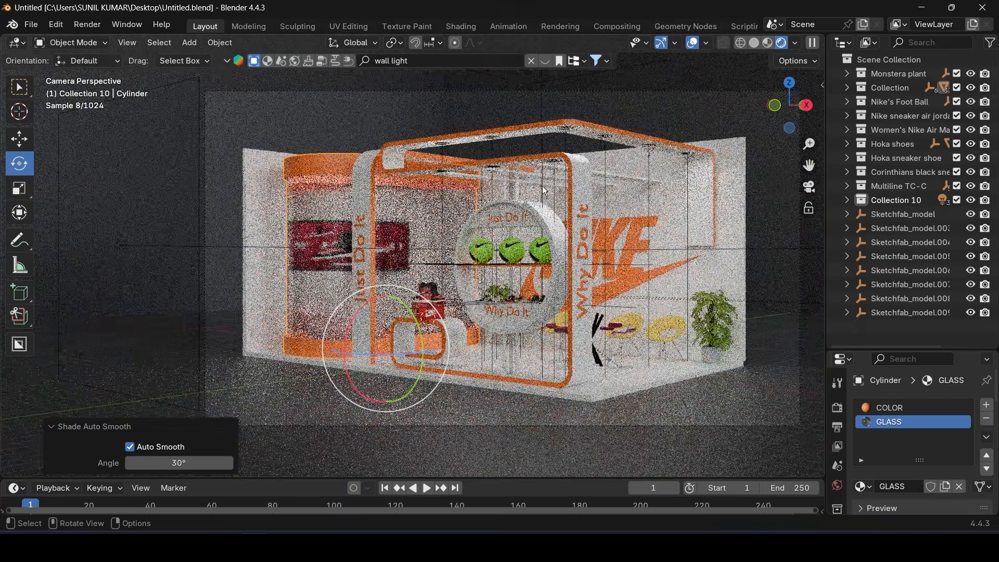
scroll(544, 186, up, 2)
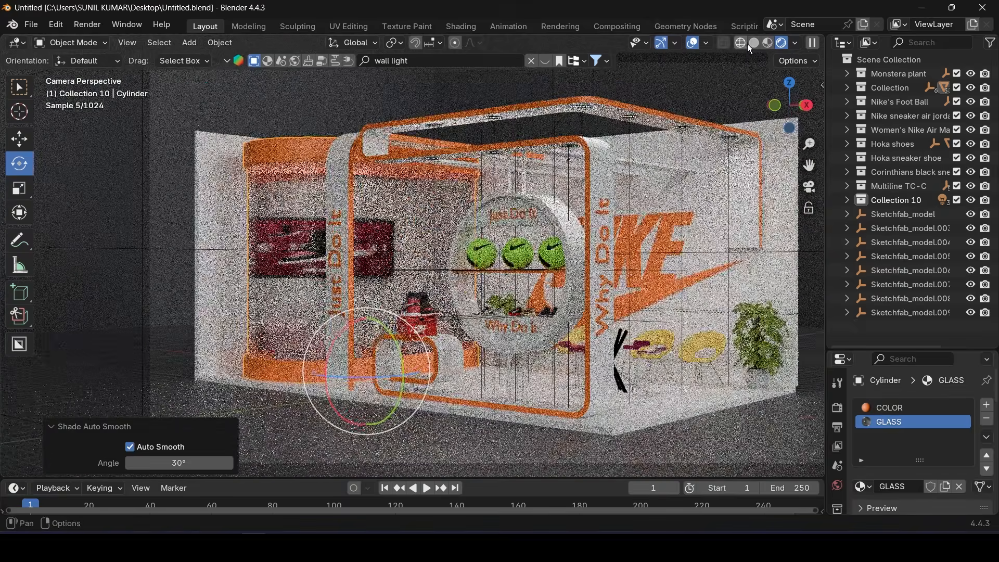
Switch to solid shading and assign the existing COLOR material to the middle set of ceiling slats
click(754, 44)
mouse_move(720, 70)
middle_down()
mouse_move(685, 151)
mouse_move(445, 327)
mouse_move(488, 278)
middle_up()
scroll(419, 252, up, 6)
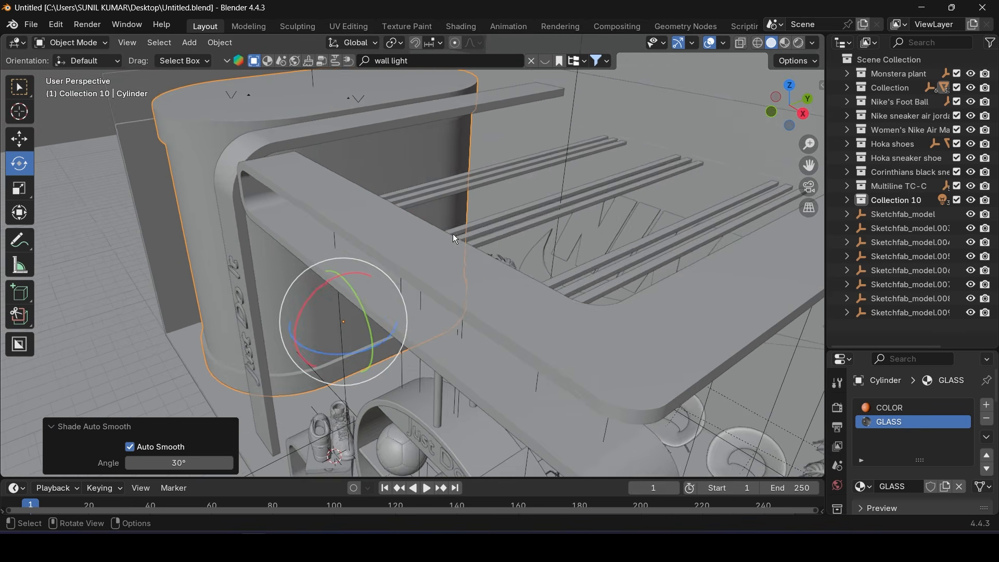
middle_drag(455, 239, 465, 245)
click(464, 242)
click(862, 462)
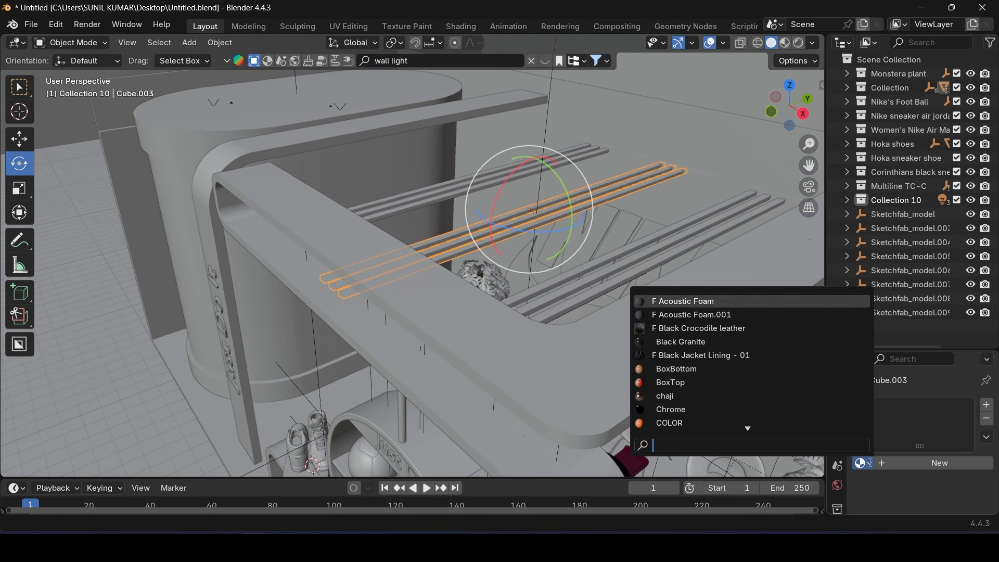
click(669, 423)
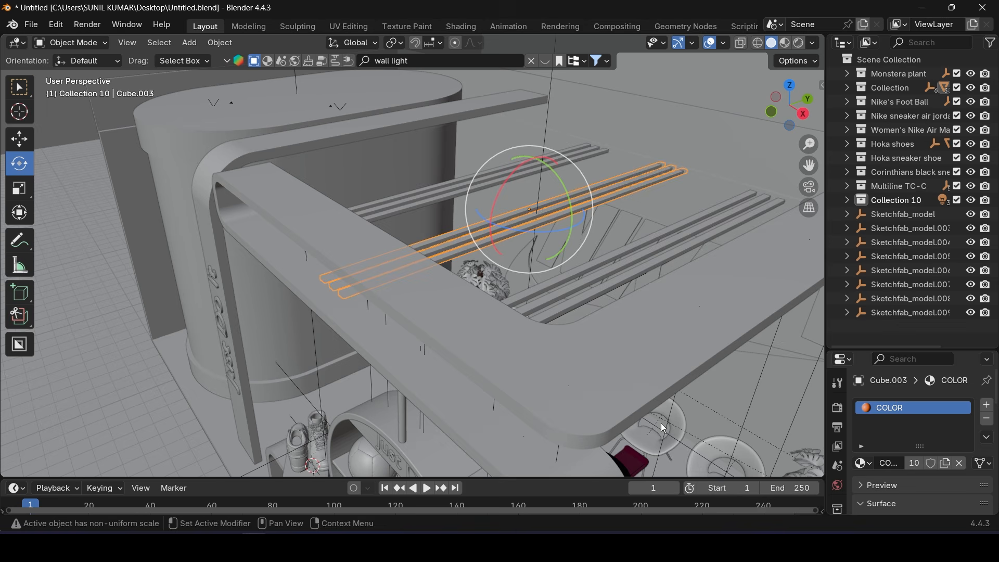
Assign the COLOR material to the two outer sets of ceiling slats
click(445, 191)
click(865, 464)
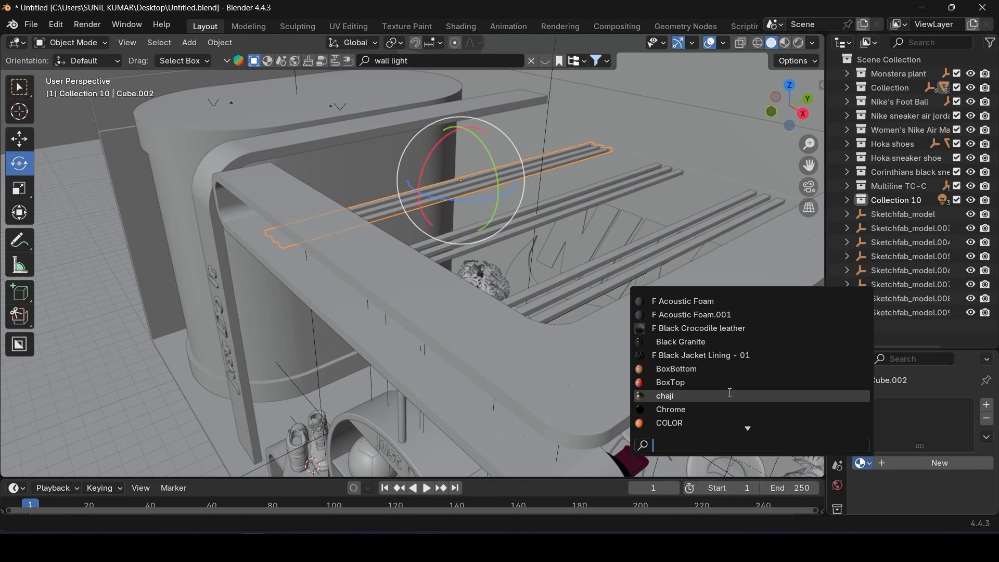
click(668, 422)
click(651, 264)
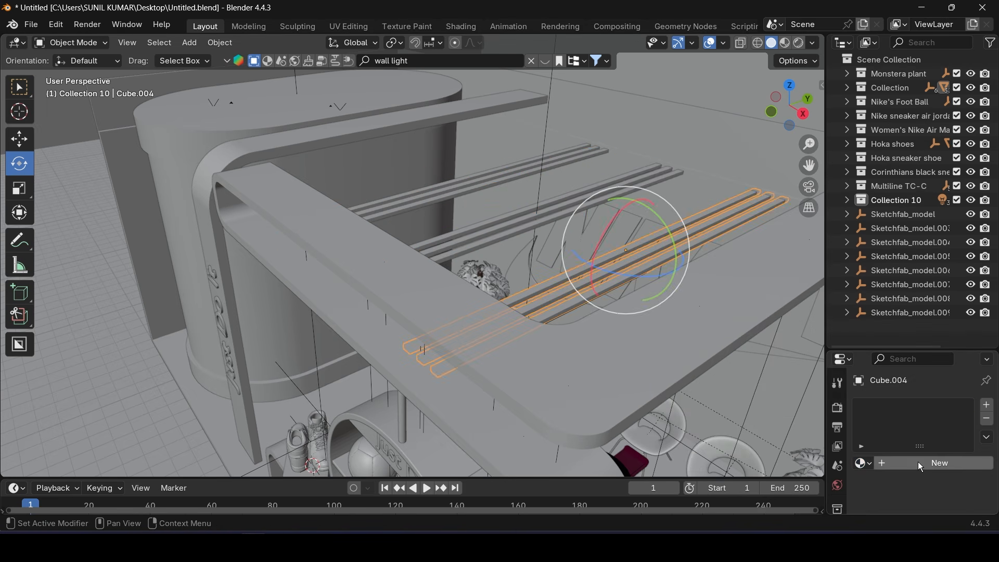
click(865, 464)
click(668, 423)
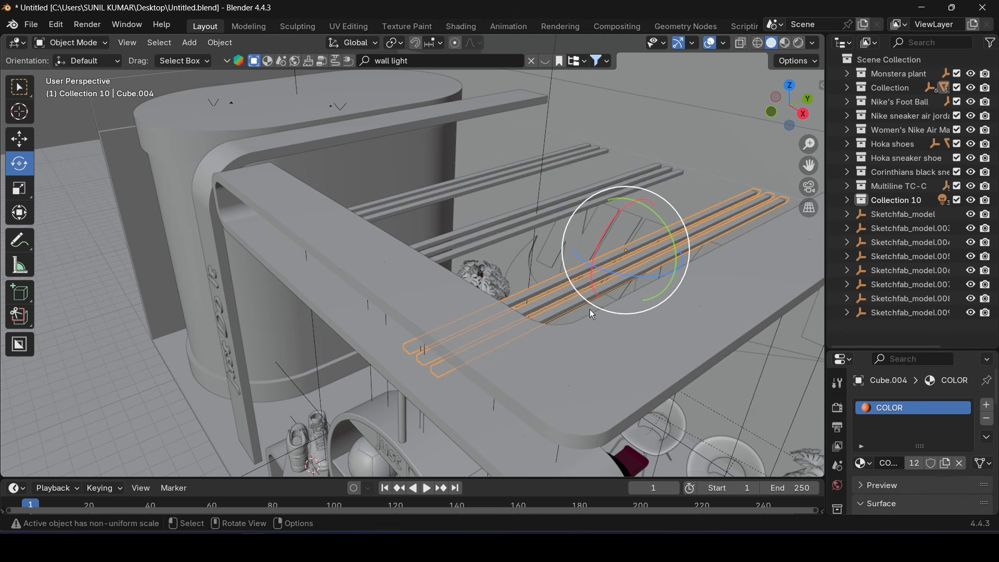
Show the stall through the camera in rendered shading with overlays turned off, and make the Move tool active
key(KP_0)
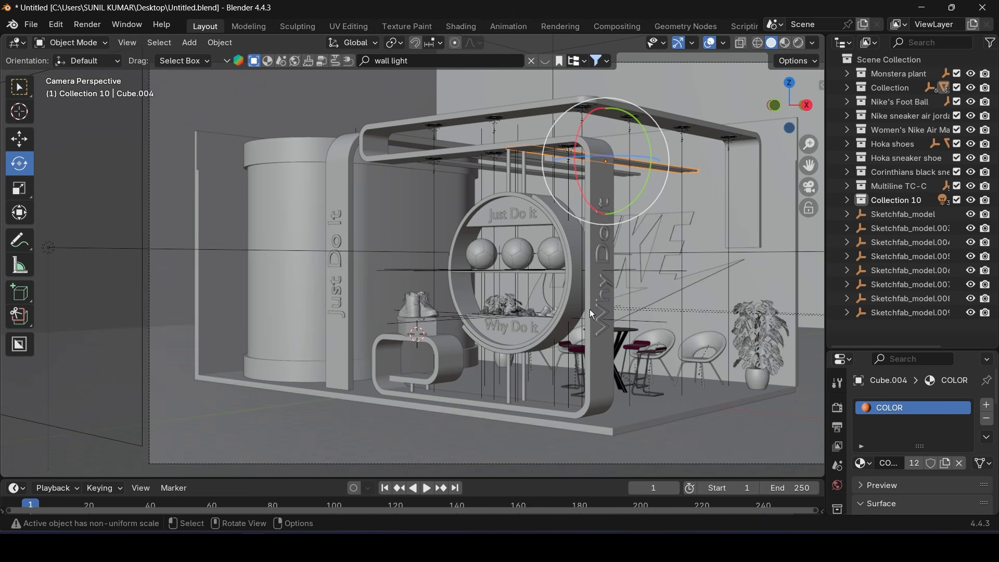
click(801, 44)
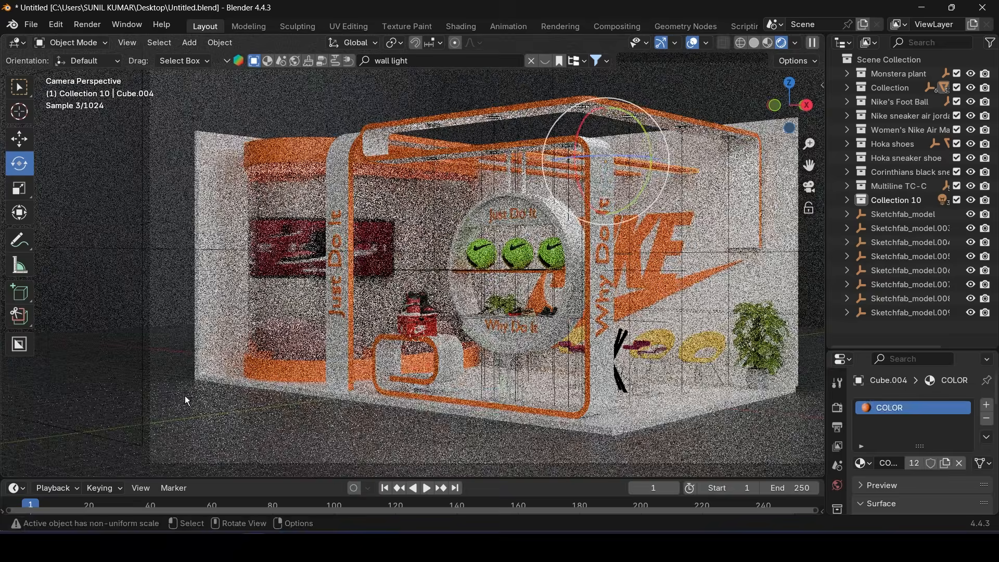
click(185, 395)
click(695, 43)
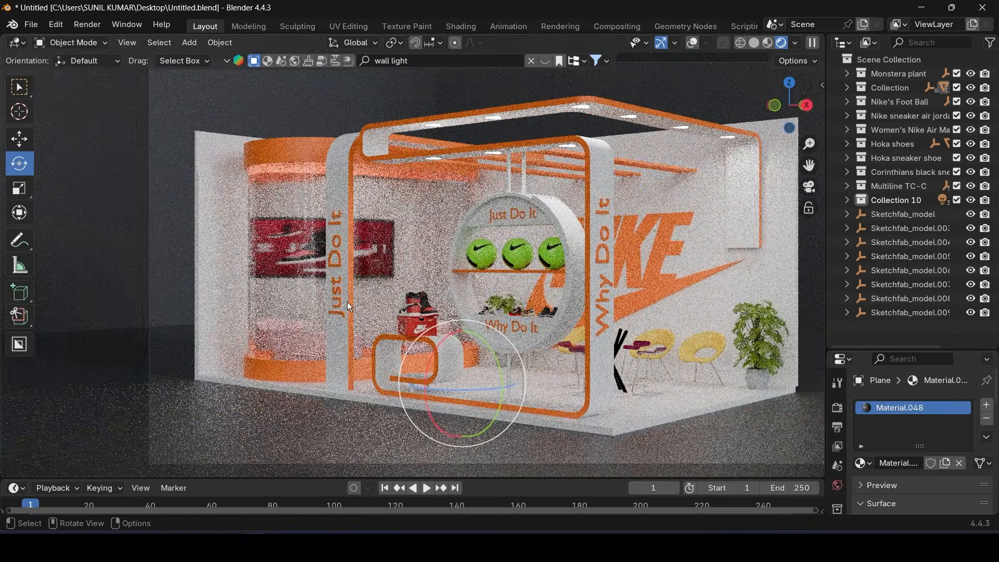
shift+middle_drag(452, 299, 391, 293)
scroll(390, 292, up, 1)
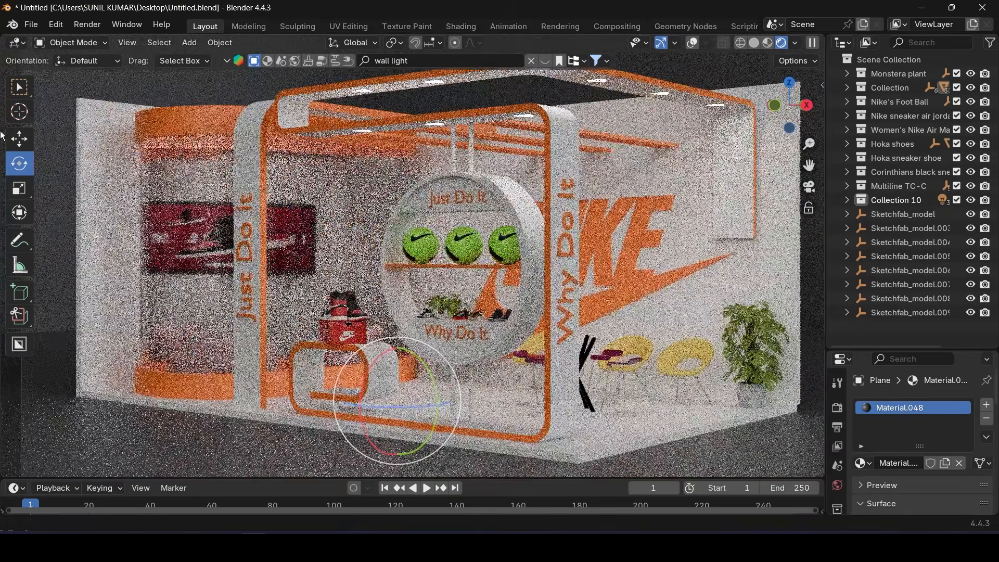
click(19, 139)
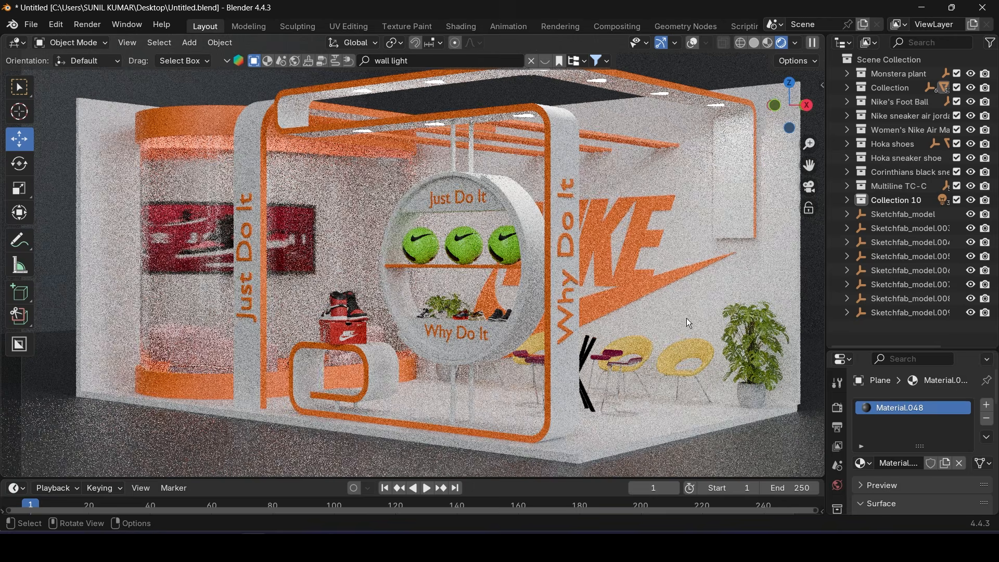
Enlarge the properties area, enable viewport denoising in the Cycles render settings and save the file
drag(880, 350, 859, 197)
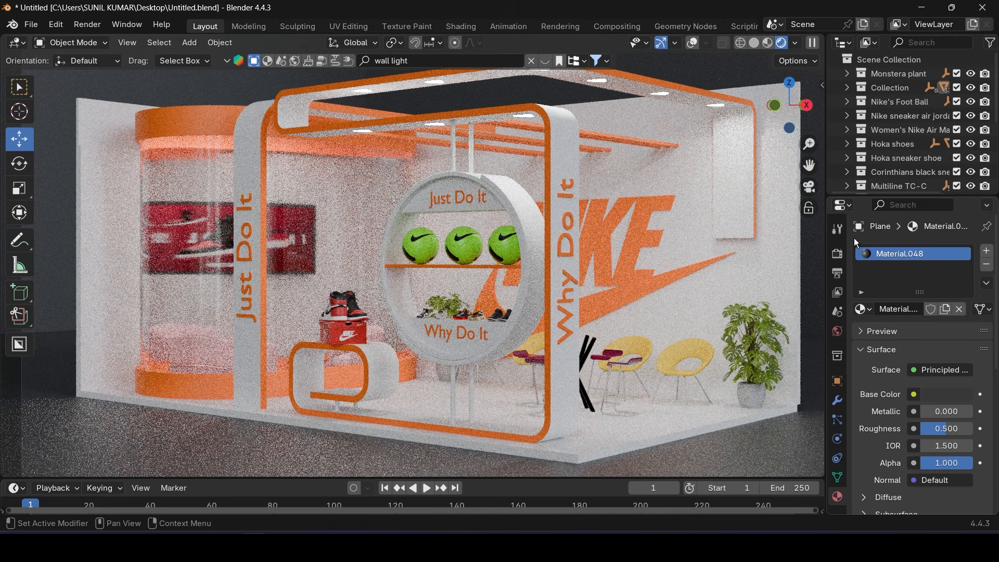
click(837, 254)
click(881, 415)
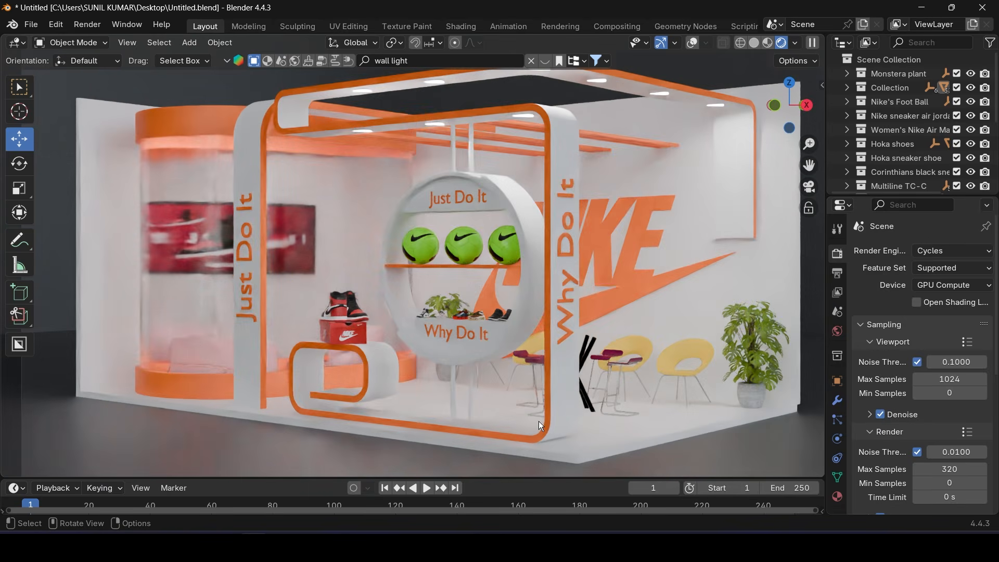
key(ctrl+s)
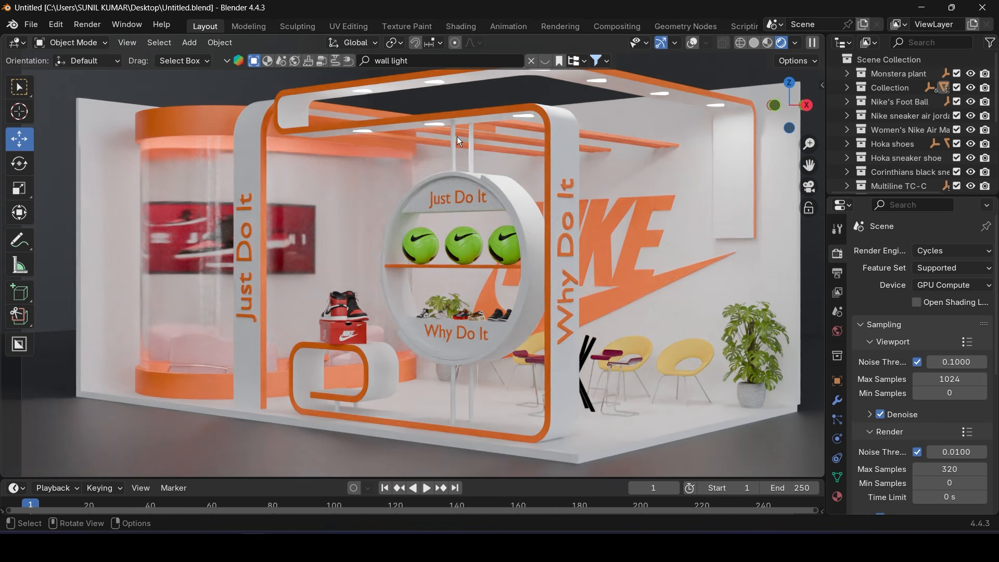
Switch to solid shading, inspect the circular display up close and compare it with the Icon.jpg reference image
click(754, 42)
scroll(429, 205, up, 5)
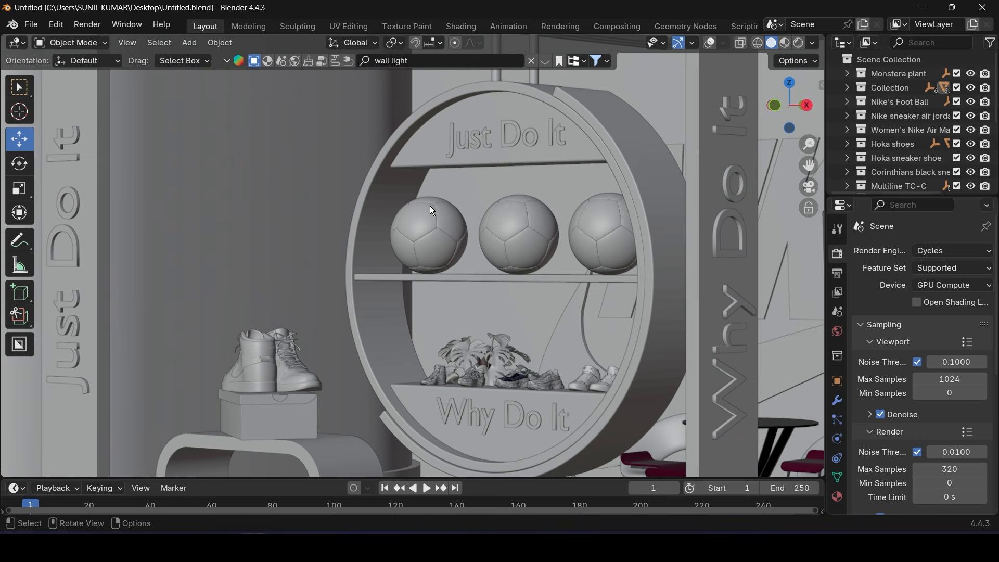
scroll(499, 260, down, 8)
scroll(515, 291, up, 8)
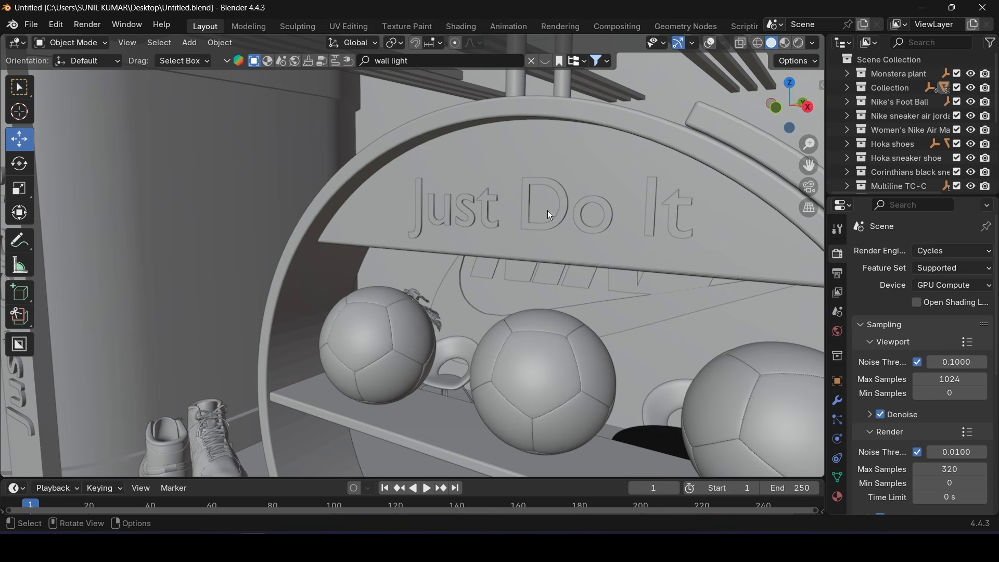
click(339, 546)
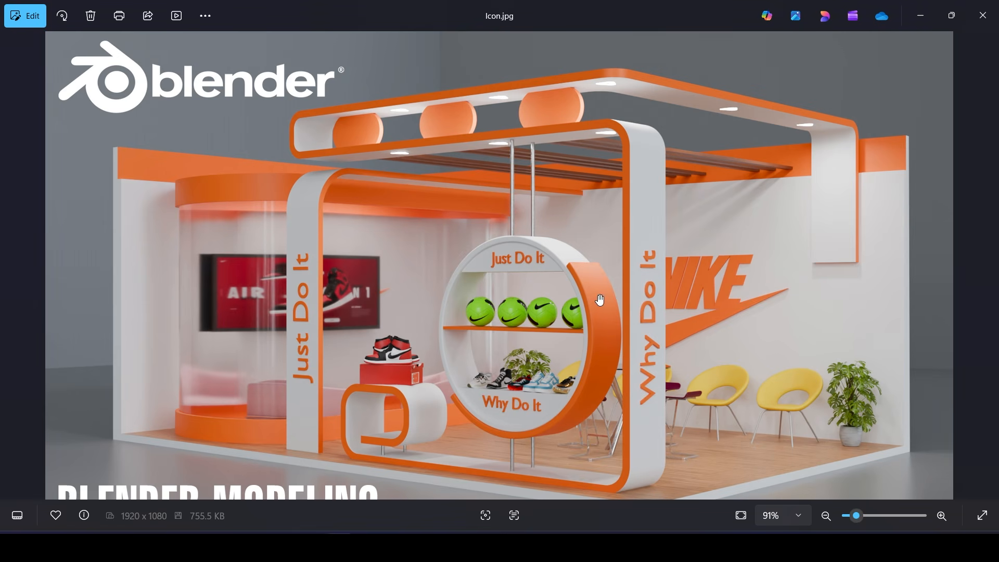
click(311, 546)
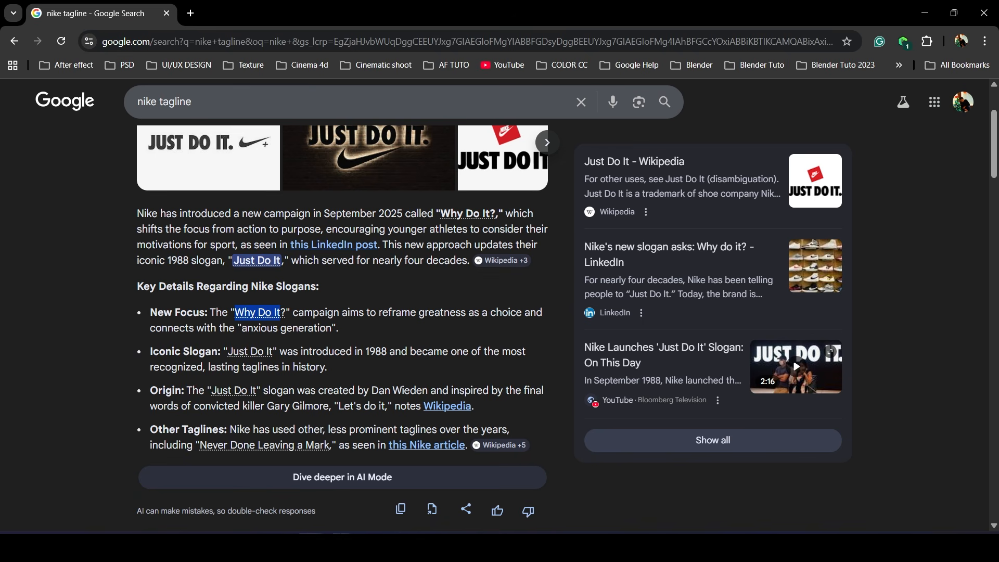
click(254, 546)
Switch back to Blender and assign the existing COLOR material to the selected part of the circular display
click(541, 388)
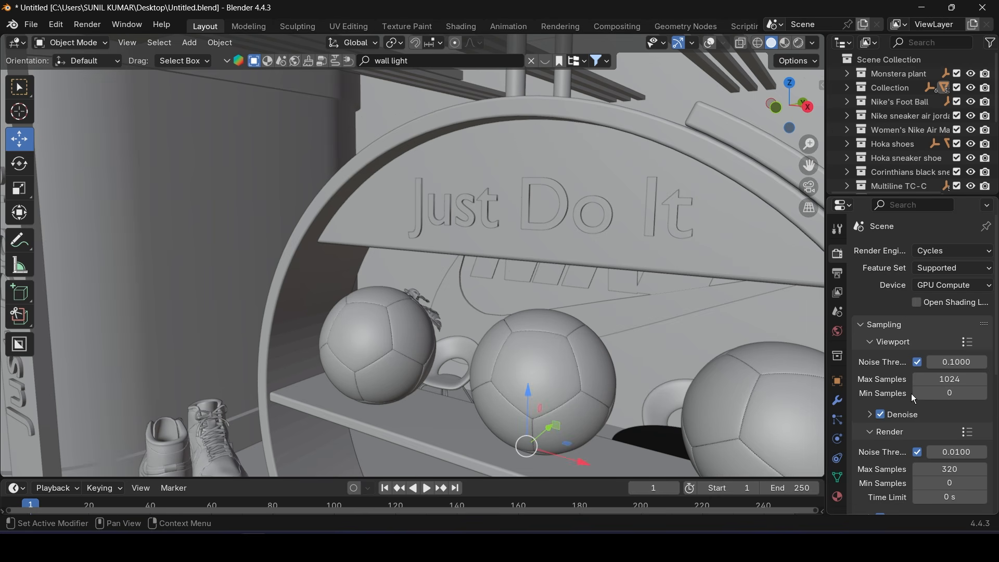
click(838, 497)
click(864, 310)
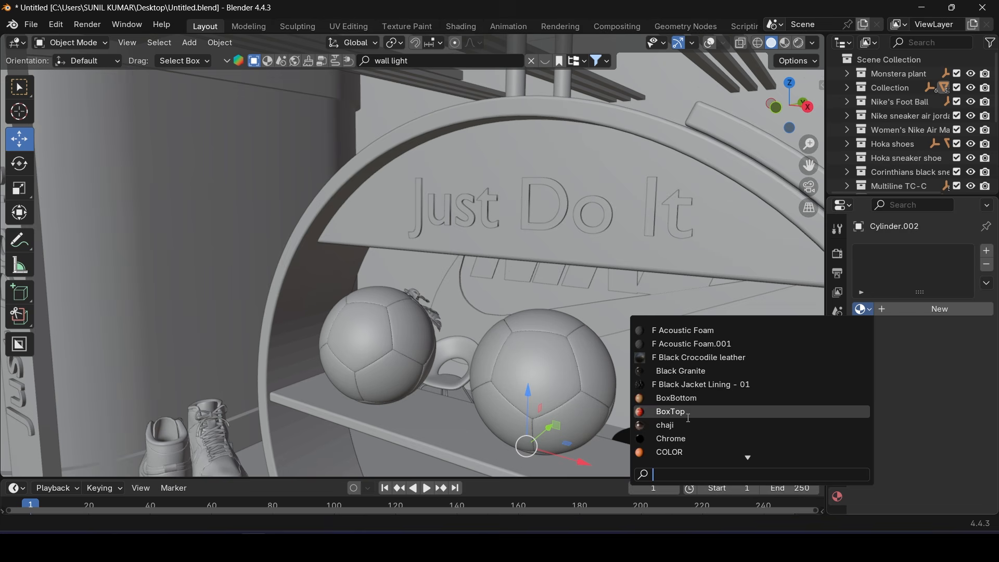
click(669, 451)
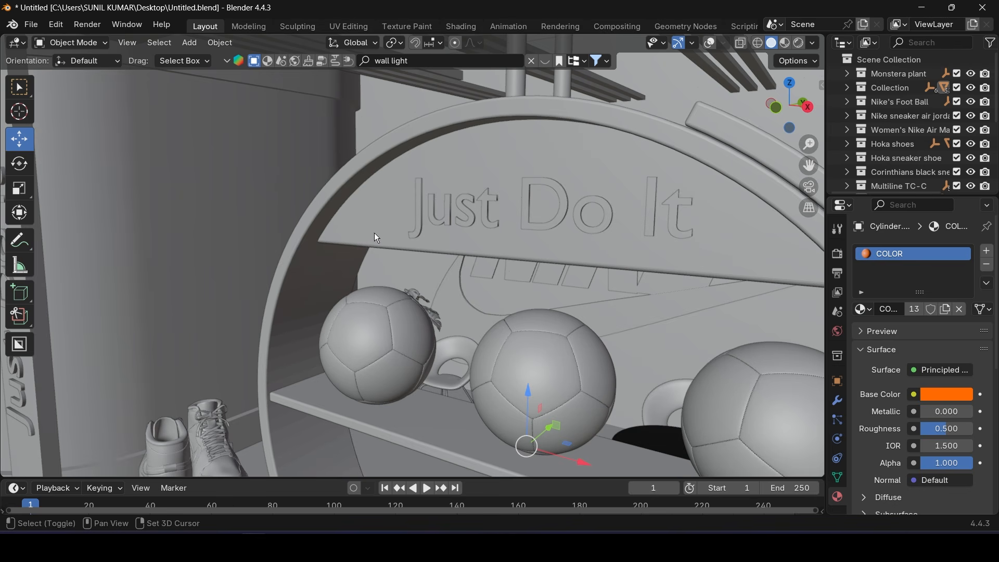
Apply Shade Auto Smooth to the circular display's ring and to its COLOR outer band
shift+middle_drag(373, 232, 445, 223)
click(386, 258)
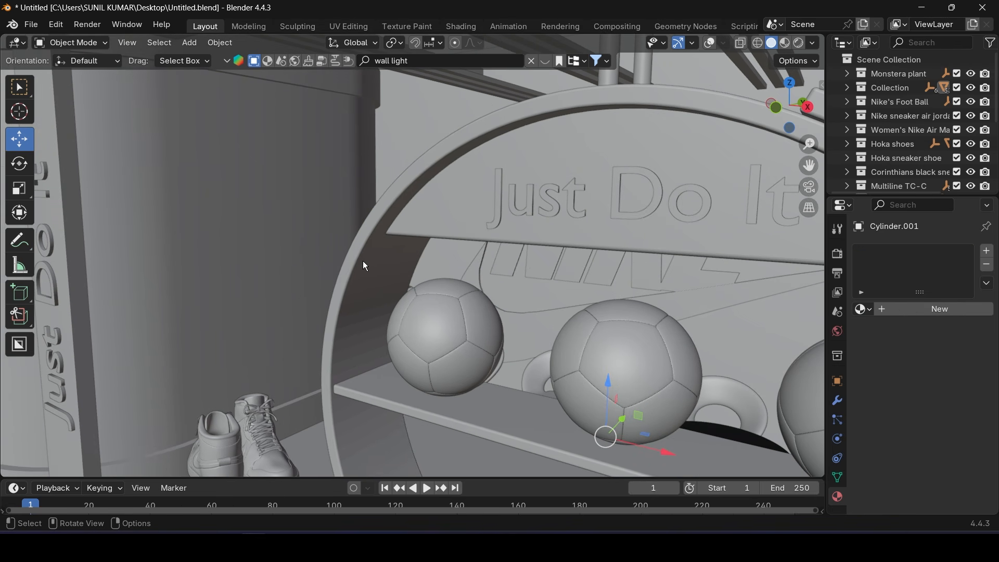
right_click(373, 273)
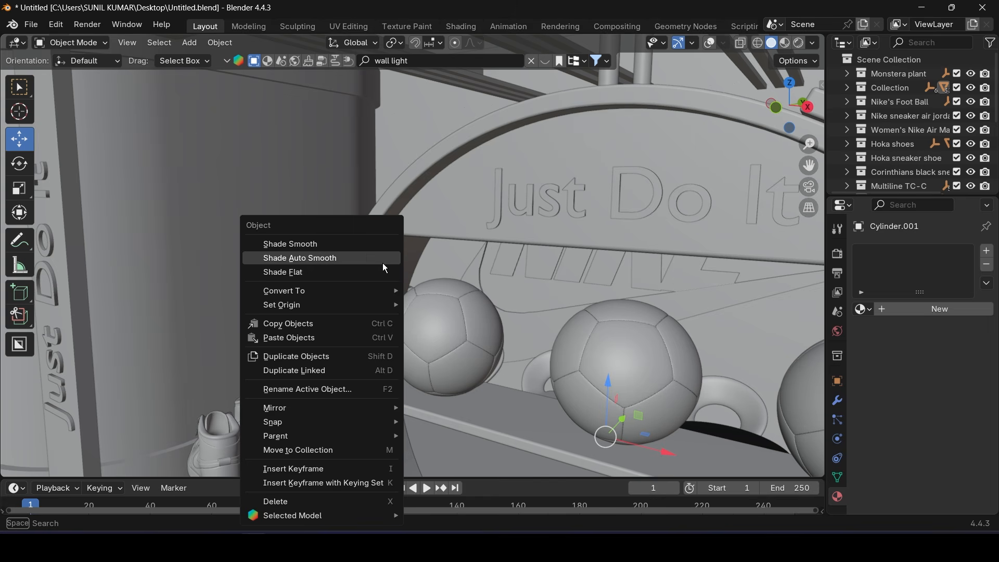
click(384, 258)
scroll(398, 295, down, 8)
click(518, 254)
right_click(518, 254)
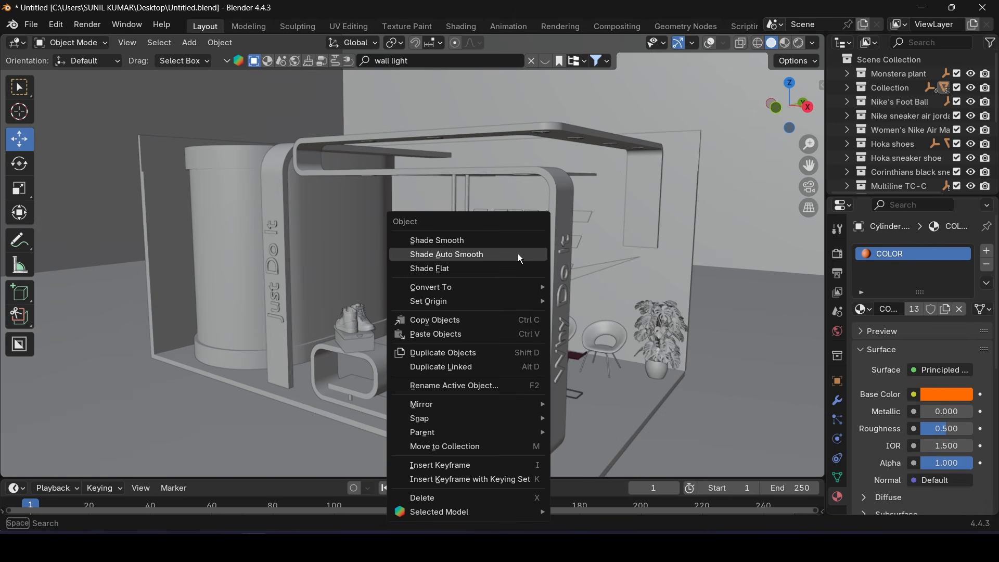
click(517, 254)
scroll(348, 278, up, 6)
shift+middle_drag(348, 278, 357, 279)
scroll(476, 290, down, 6)
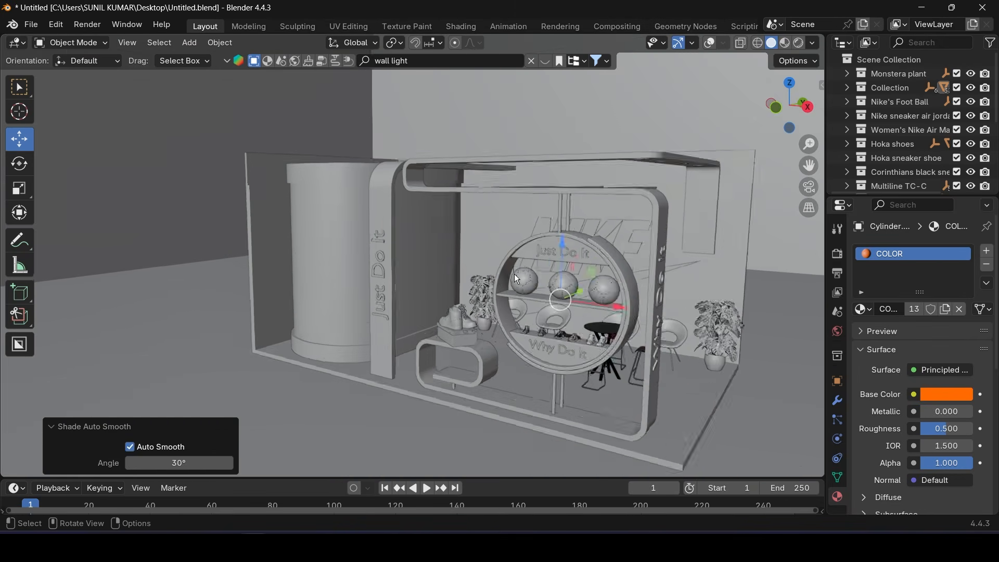
Search the online asset library for "silver" materials
scroll(516, 365, up, 6)
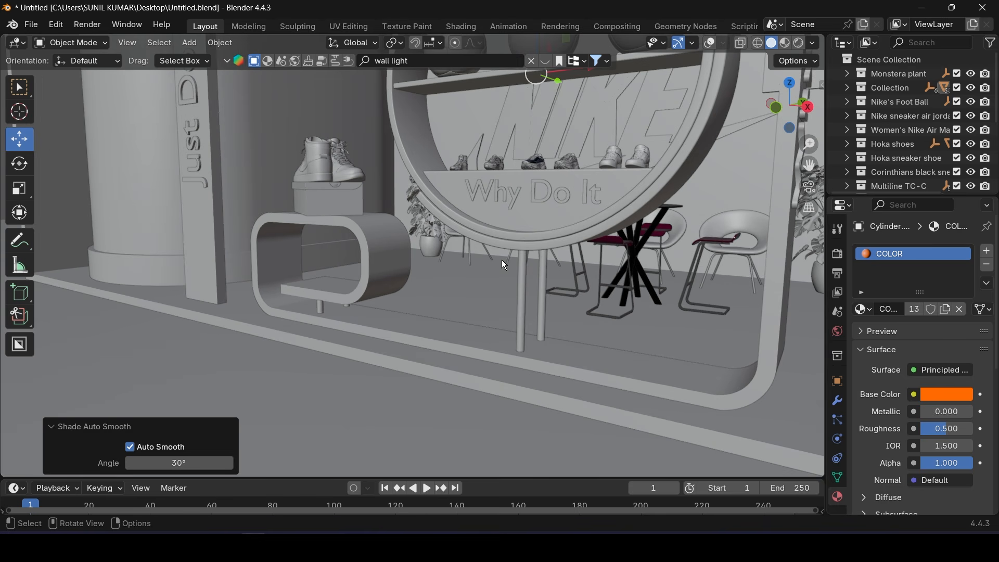
click(439, 57)
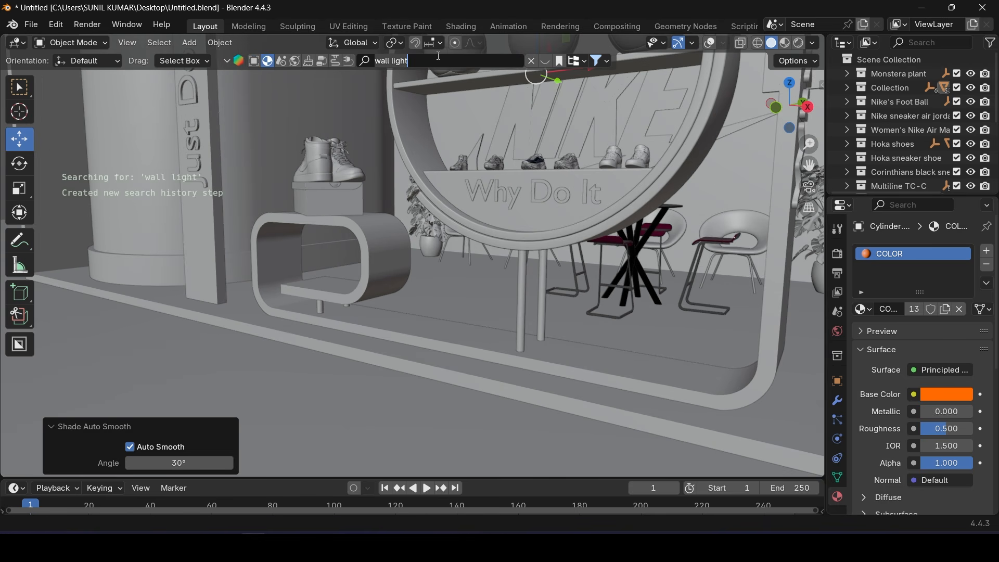
key(ctrl+a)
text(silver)
key(Return)
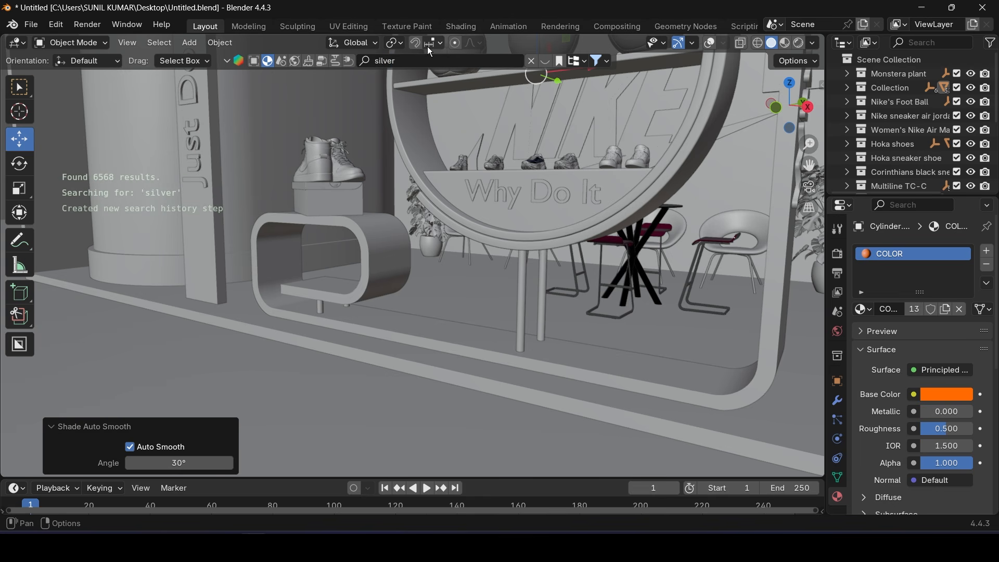
Assign the Clean silver material to the two support poles beneath the circular display
click(524, 287)
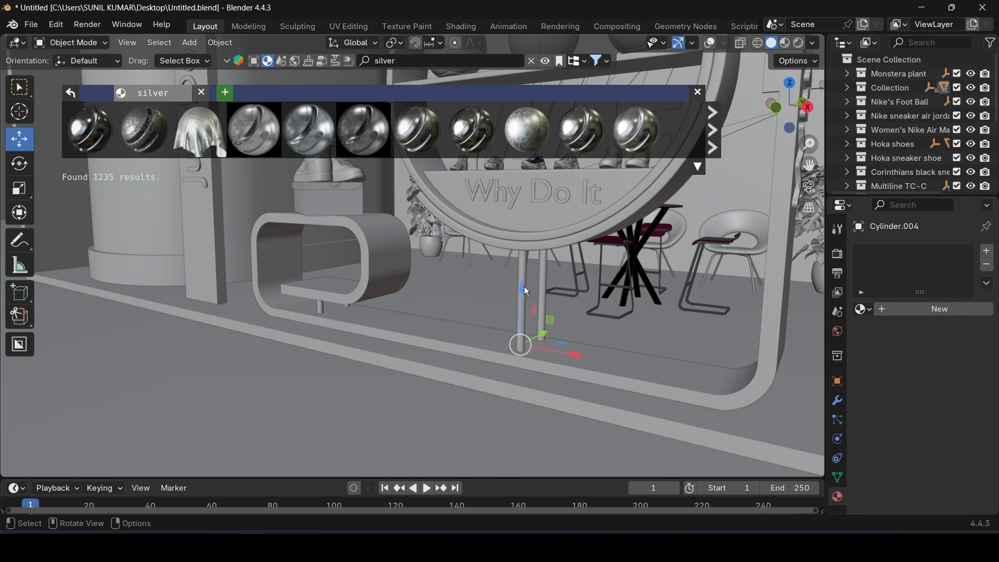
mouse_move(273, 140)
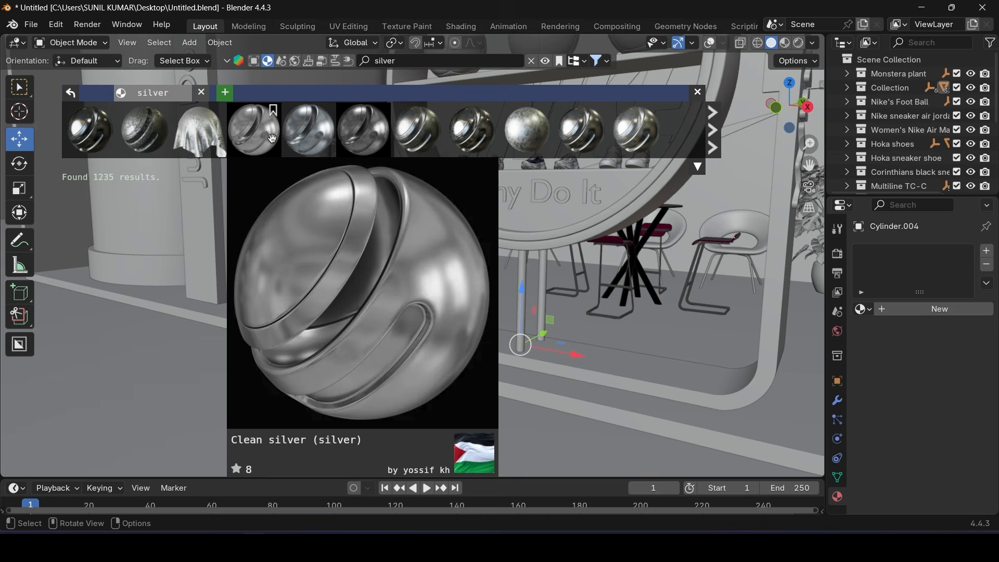
drag(273, 140, 548, 267)
click(542, 270)
mouse_move(301, 130)
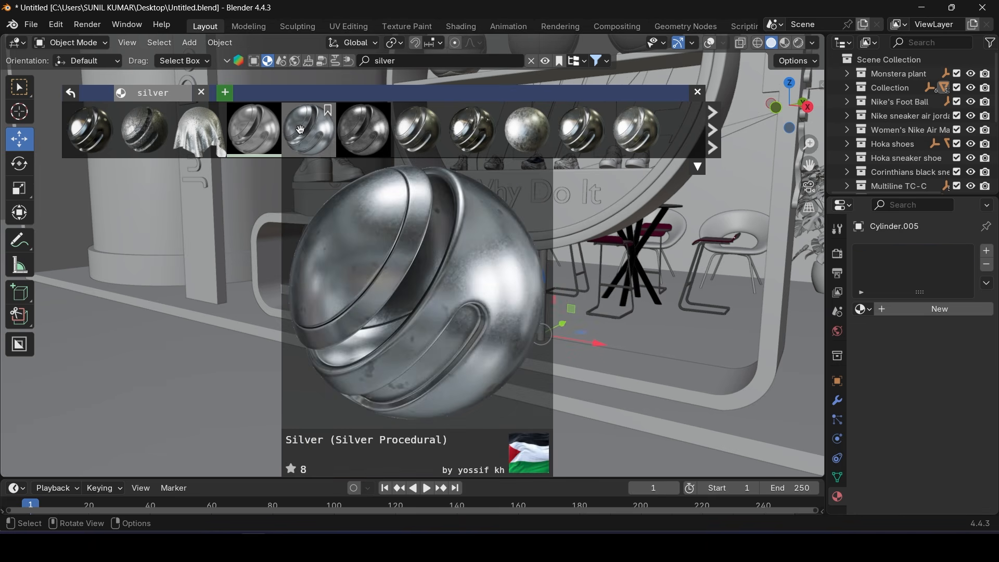
click(261, 128)
Assign the Clean silver material to a pole above the circular display and to a support under the rounded shoe stand
middle_drag(591, 207, 569, 166)
click(535, 265)
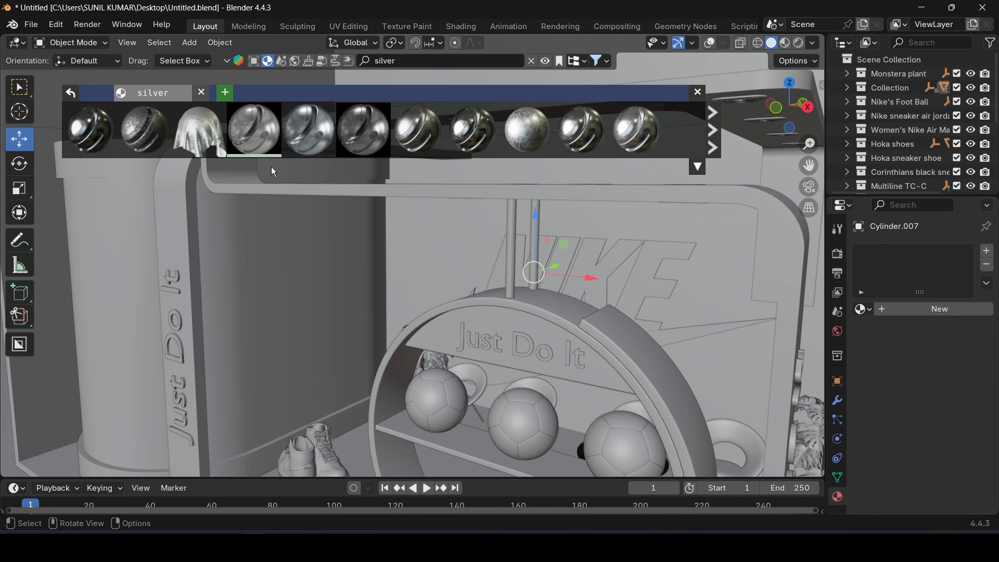
click(255, 130)
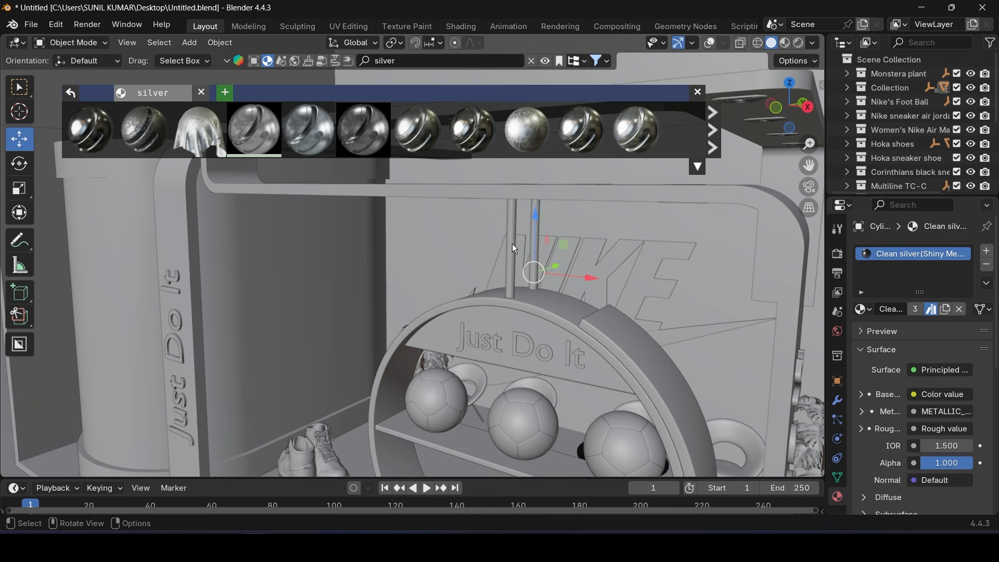
shift+middle_drag(515, 248, 348, 262)
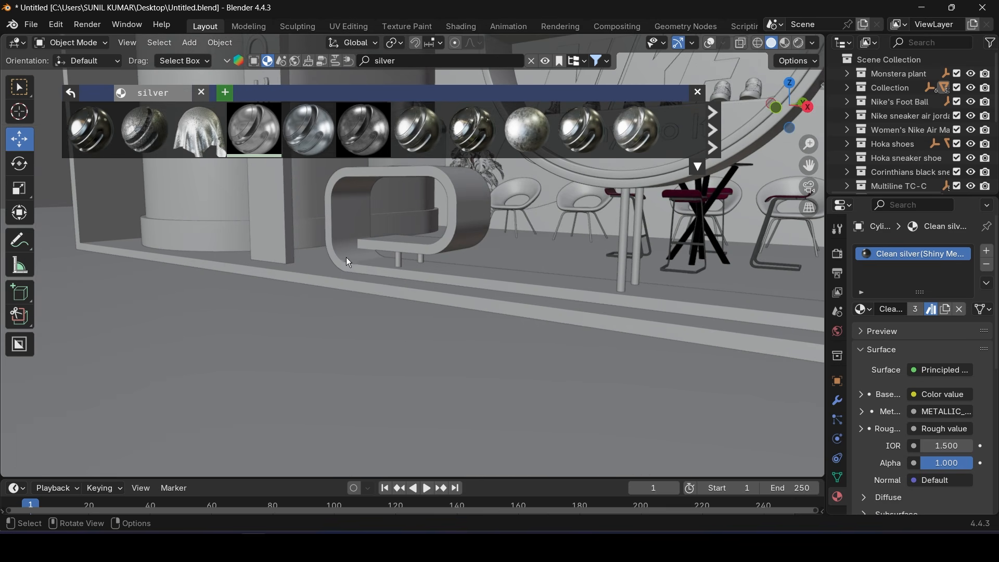
scroll(348, 262, up, 4)
click(372, 268)
drag(255, 130, 268, 155)
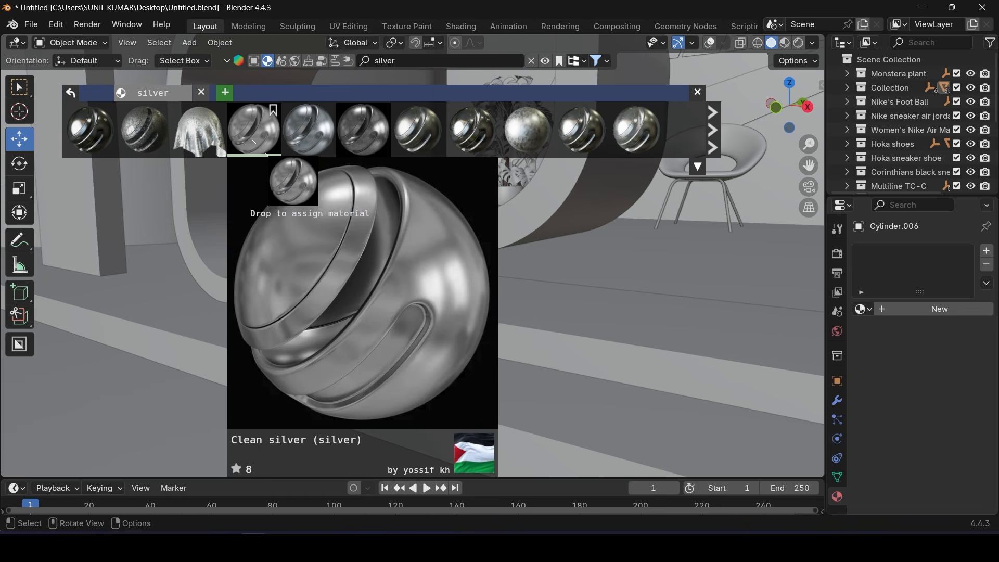
Save the file and close the silver search results
scroll(393, 315, down, 6)
shift+middle_drag(341, 234, 348, 446)
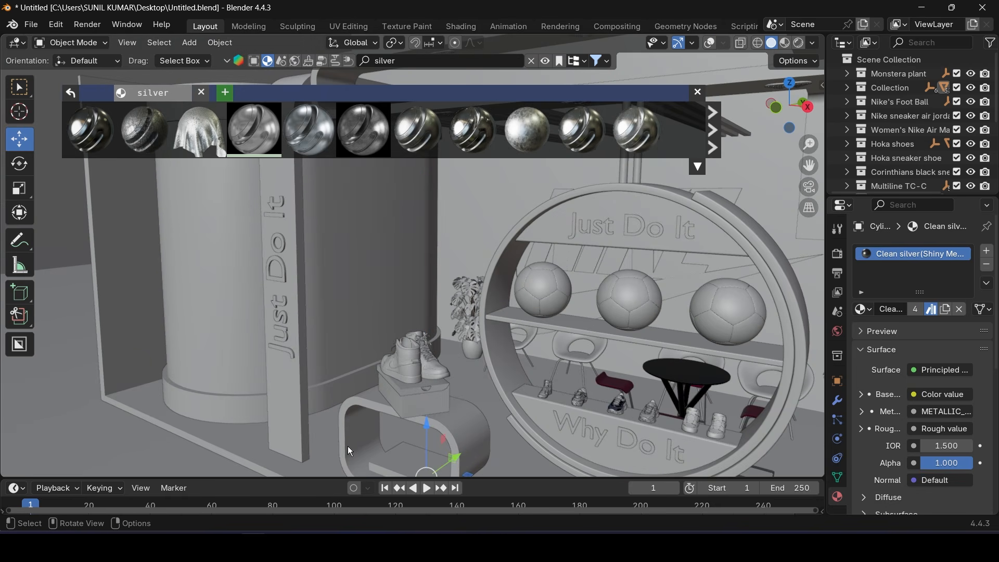
scroll(348, 445, down, 5)
middle_drag(423, 348, 442, 344)
key(ctrl+s)
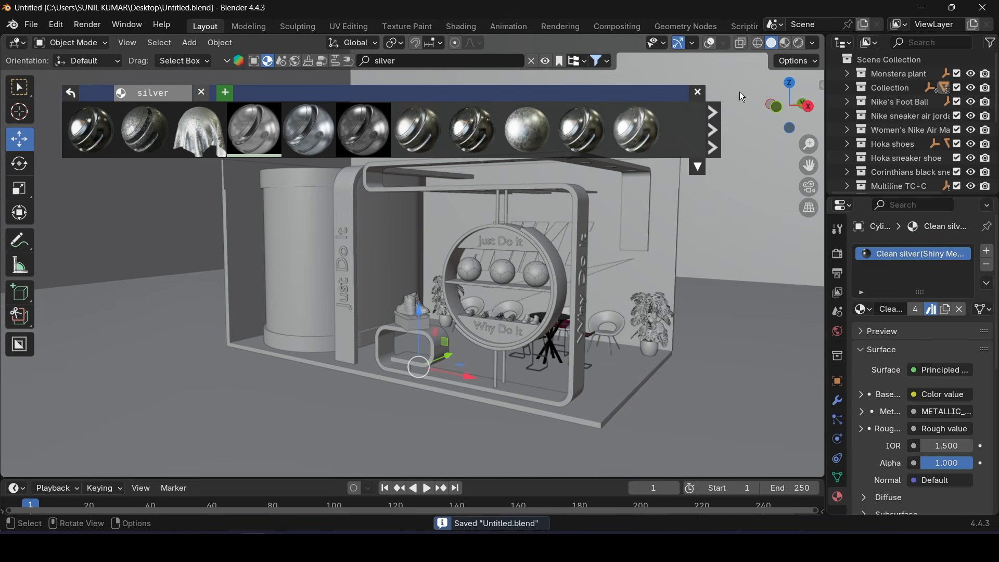
click(699, 92)
View the whole stall through the camera in rendered shading
scroll(488, 158, up, 5)
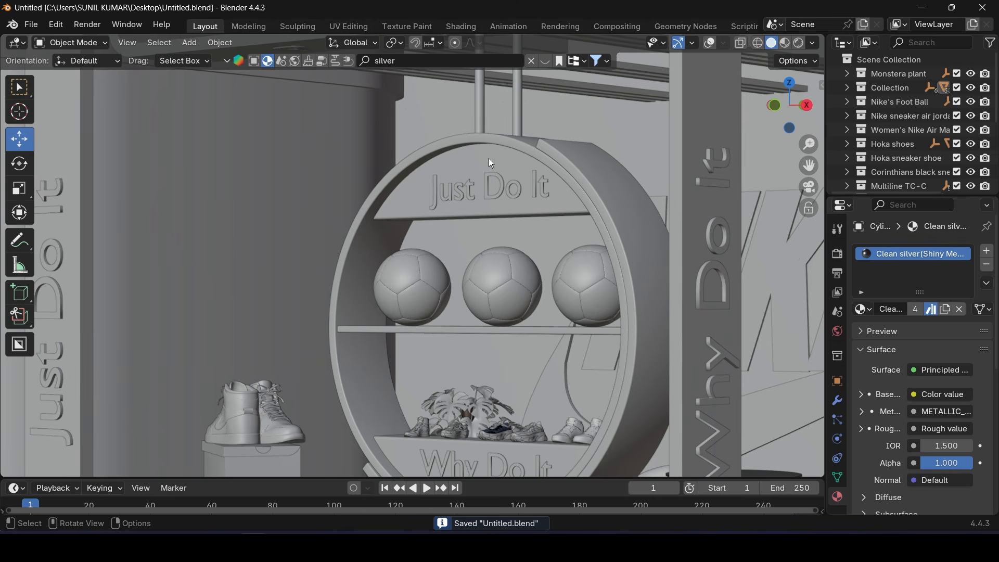
scroll(488, 158, down, 3)
scroll(467, 215, down, 2)
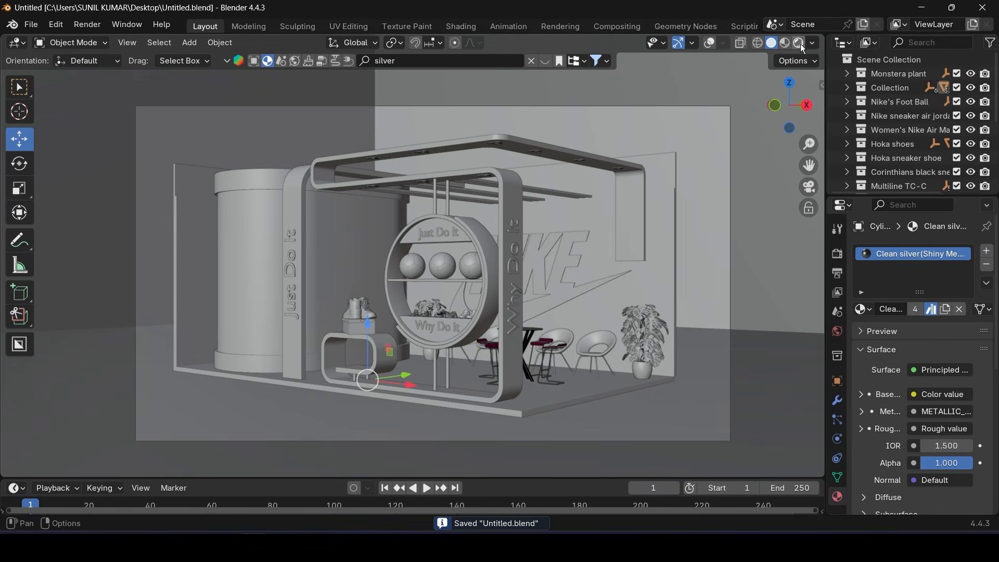
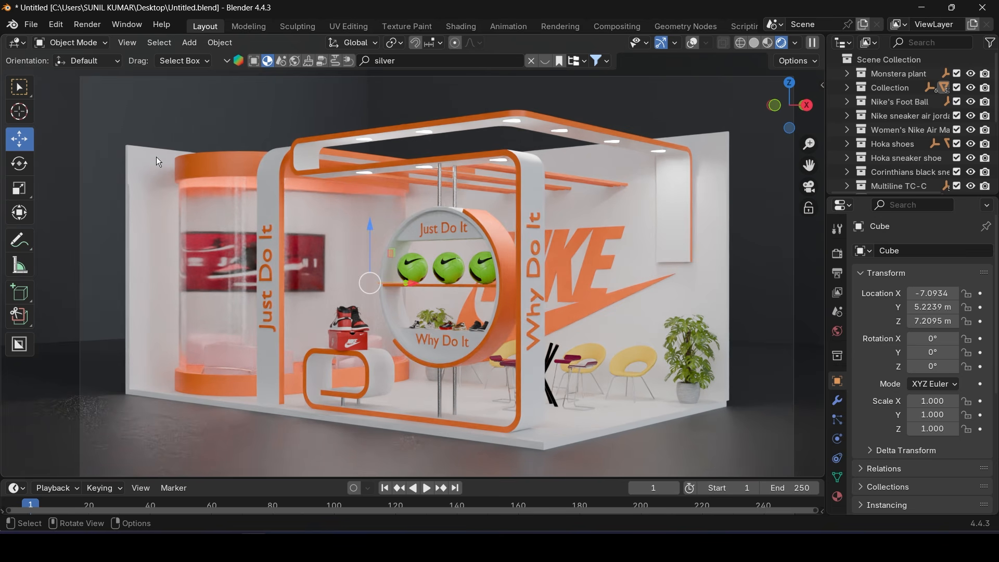
Open the stall's wall mesh in Edit Mode, with overlays turned on and the viewport in solid shading
key(Tab)
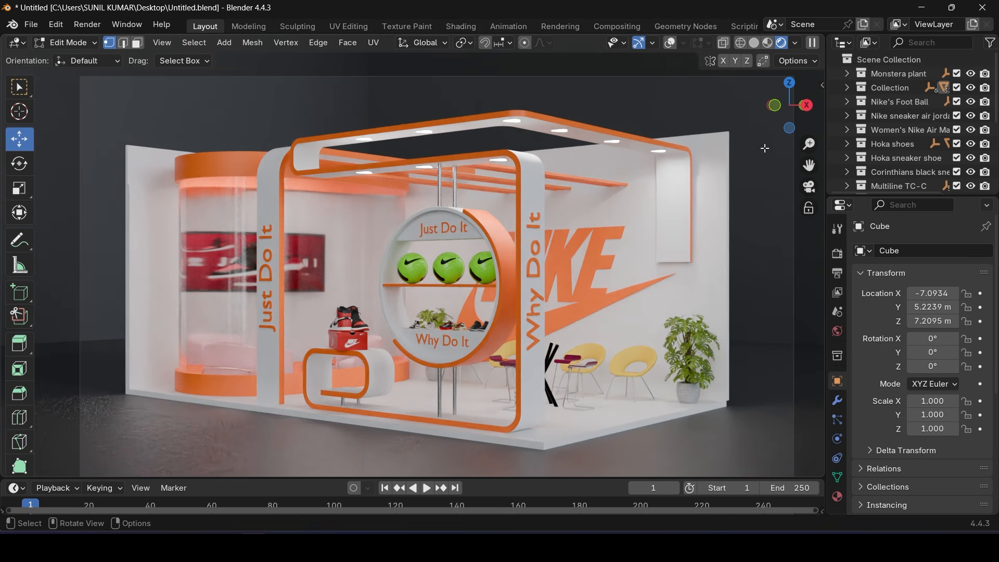
click(670, 43)
middle_drag(585, 268, 588, 307)
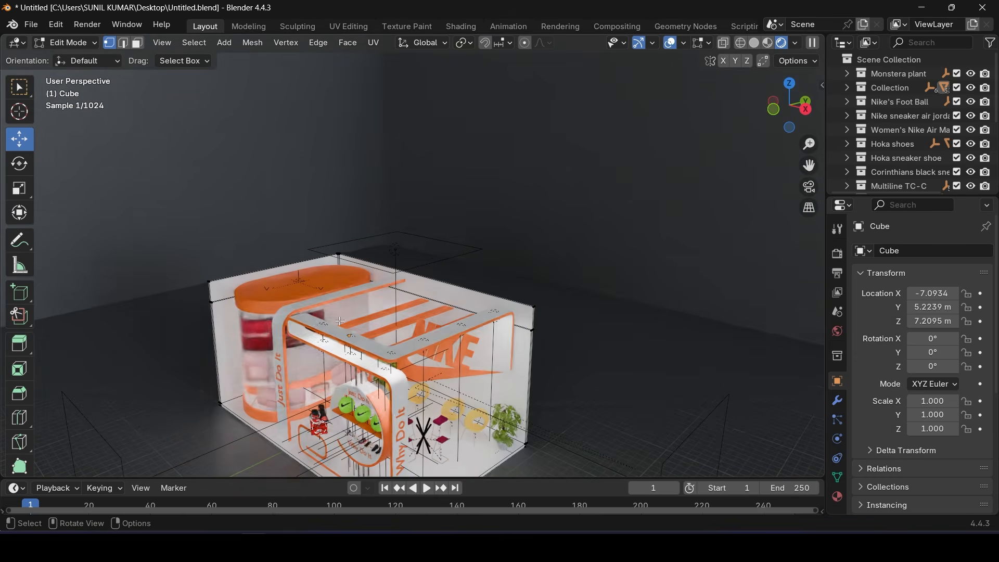
click(754, 43)
scroll(435, 306, up, 3)
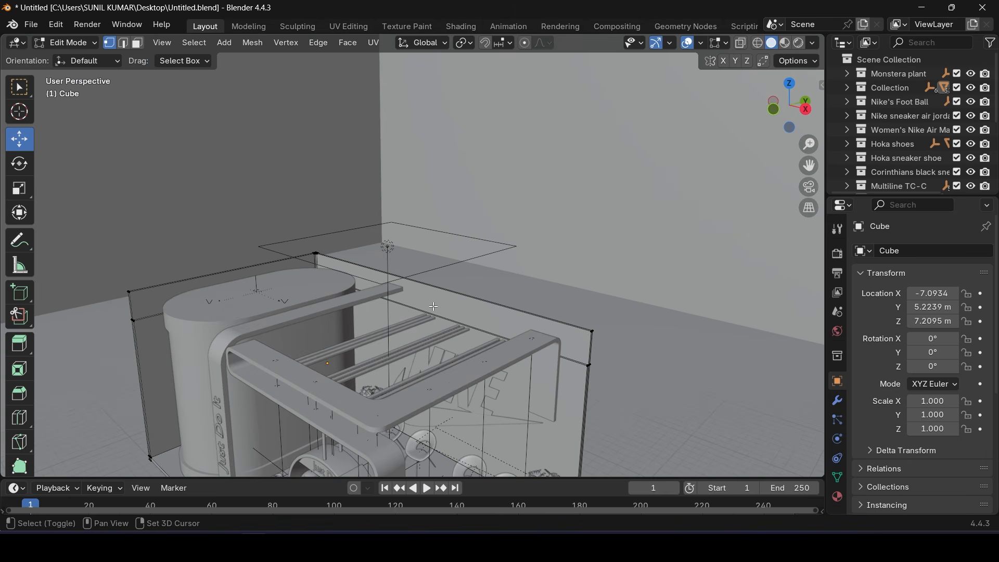
click(66, 43)
click(72, 55)
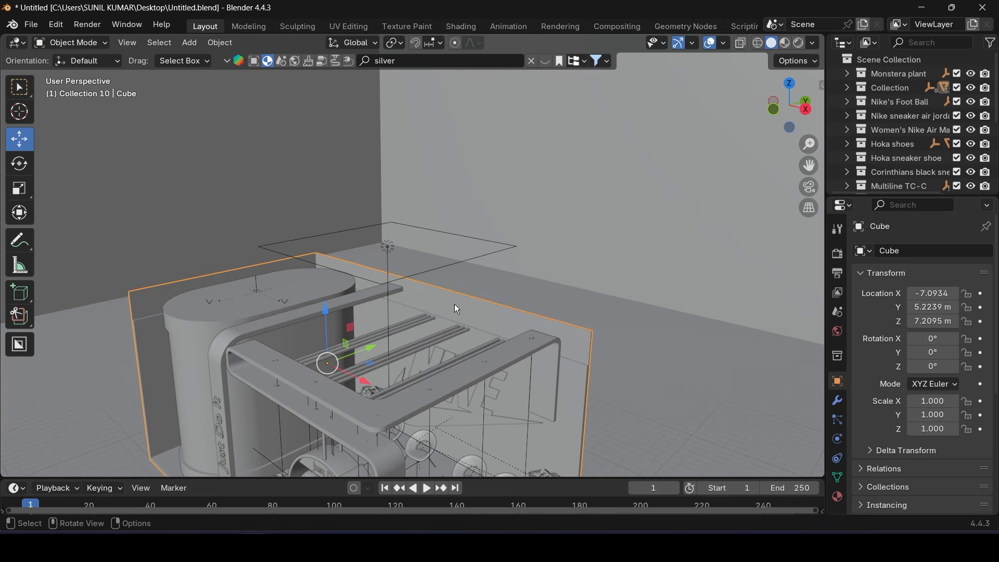
click(73, 43)
click(62, 71)
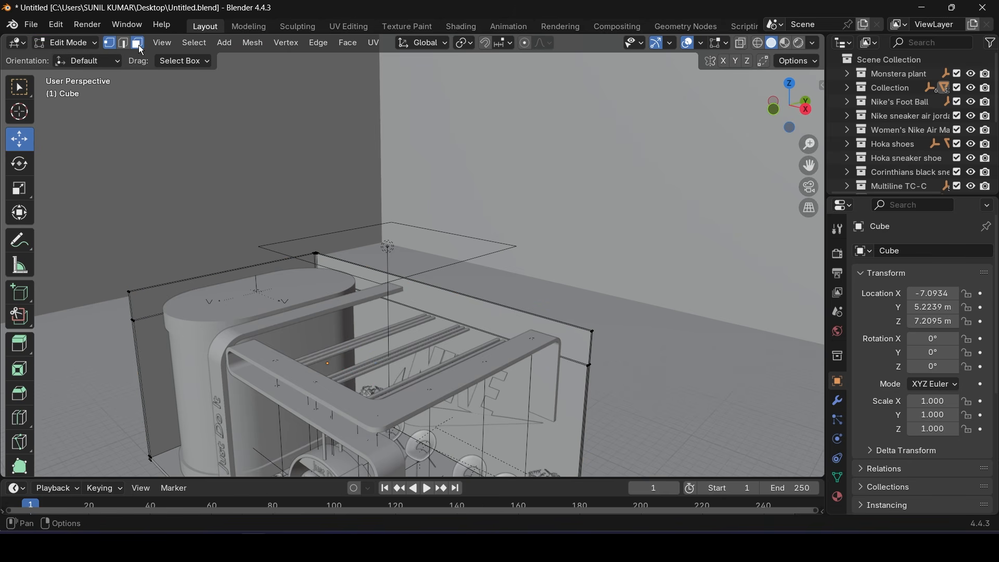
Assign COLOR in a second material slot to the upper strip faces of the stall's two walls
scroll(437, 312, up, 3)
click(440, 334)
scroll(236, 291, up, 3)
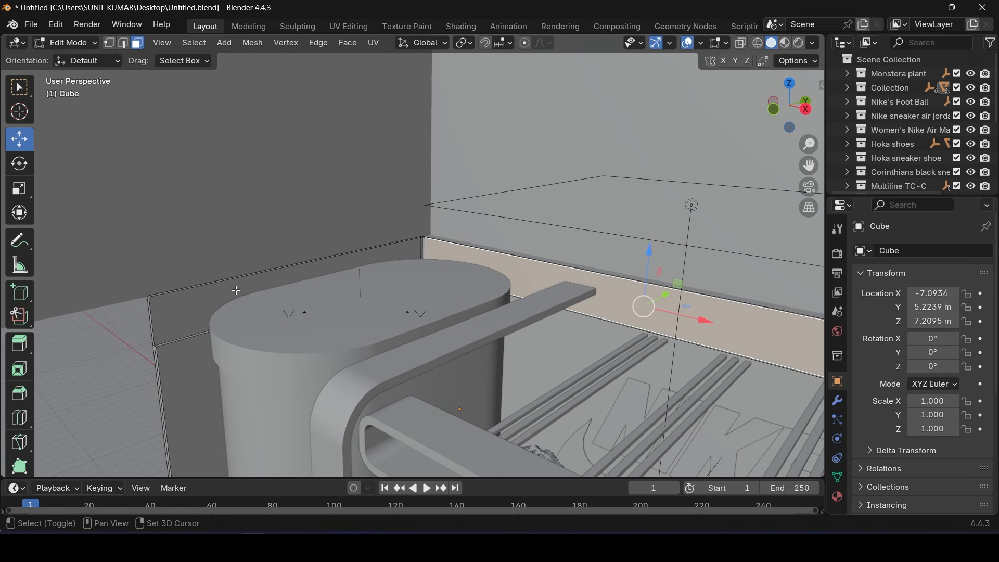
shift+click(227, 293)
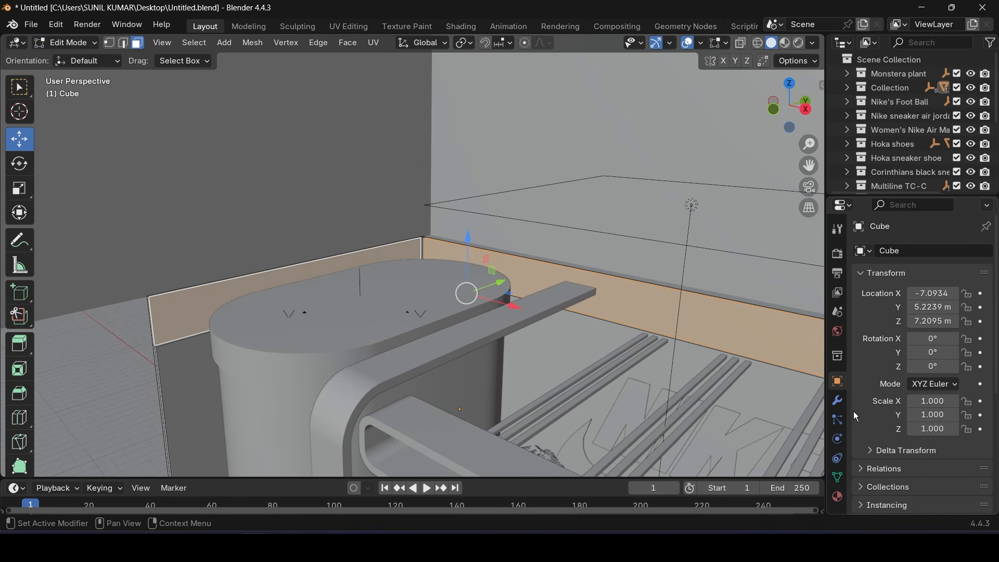
click(837, 497)
click(885, 269)
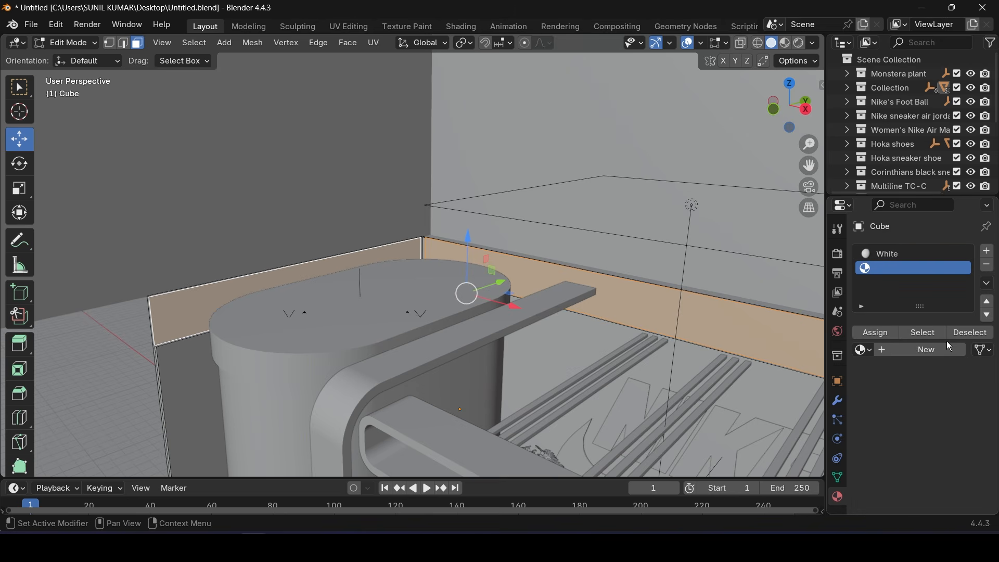
click(909, 348)
click(864, 350)
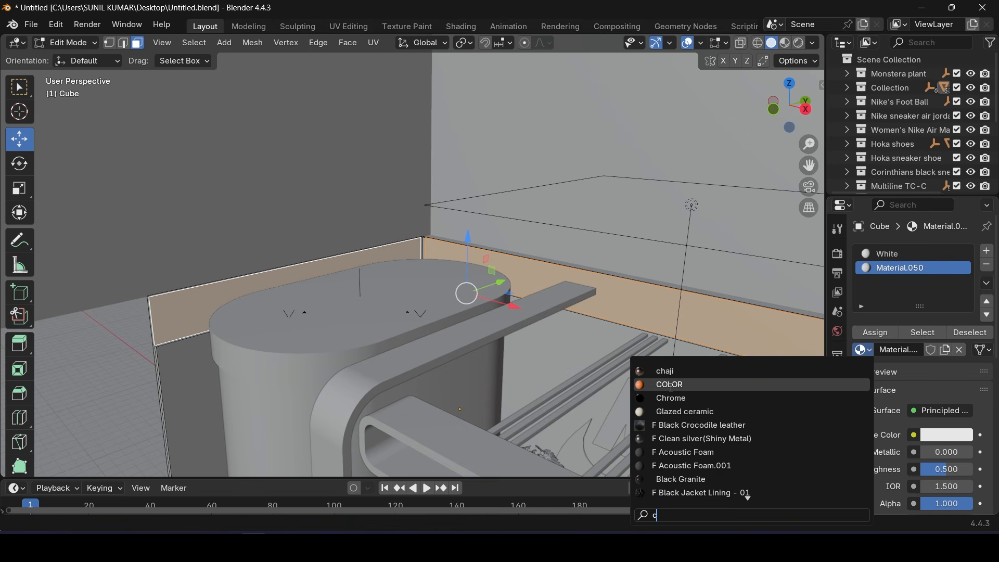
click(728, 381)
click(878, 335)
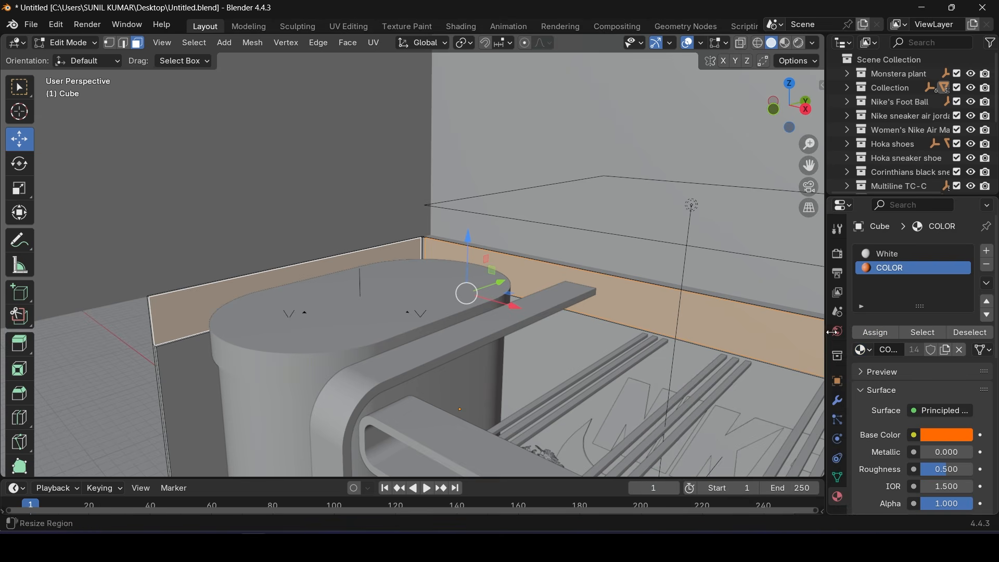
Return to Object Mode, check the wall strips in rendered shading and save the file
key(Tab)
middle_drag(563, 305, 565, 328)
scroll(567, 332, down, 3)
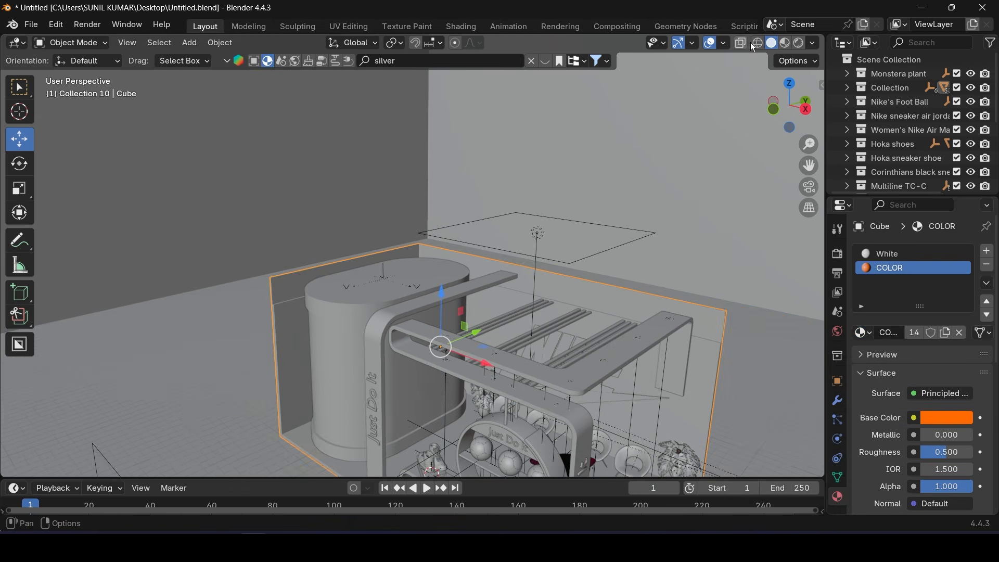
key(z)
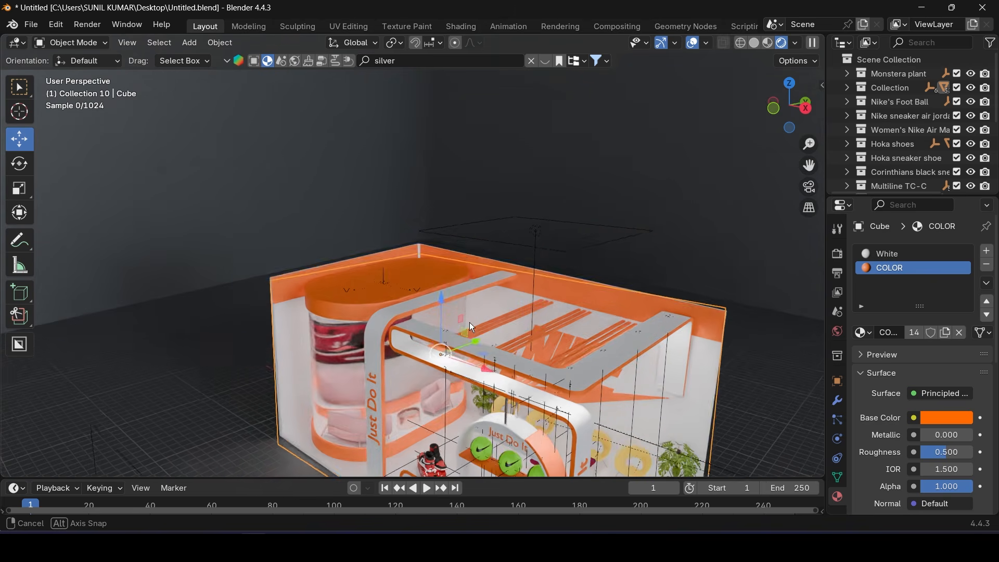
middle_drag(469, 323, 468, 298)
key(ctrl+s)
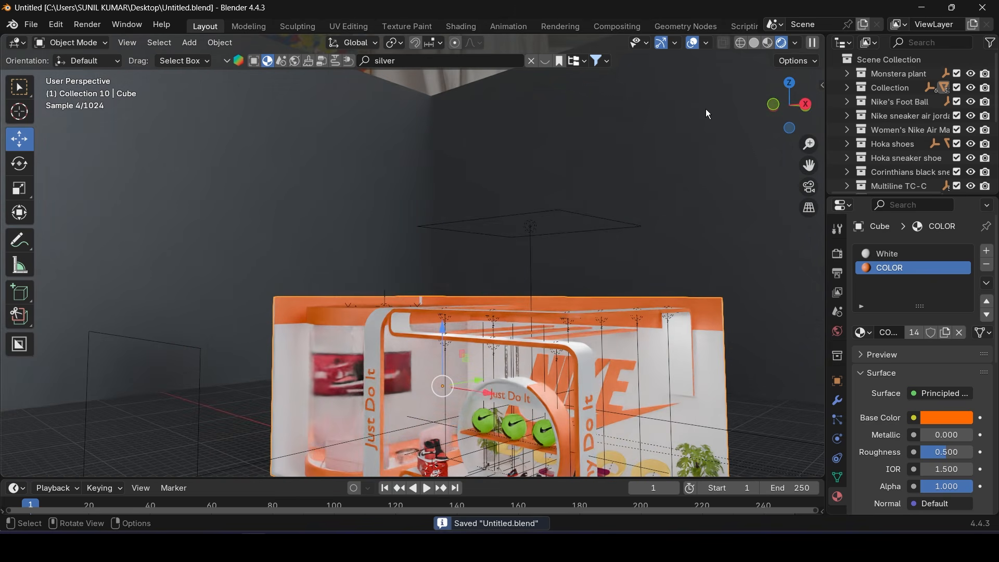
Show the stall's floor and seating area up close in solid shading
click(754, 43)
shift+middle_drag(445, 408, 370, 311)
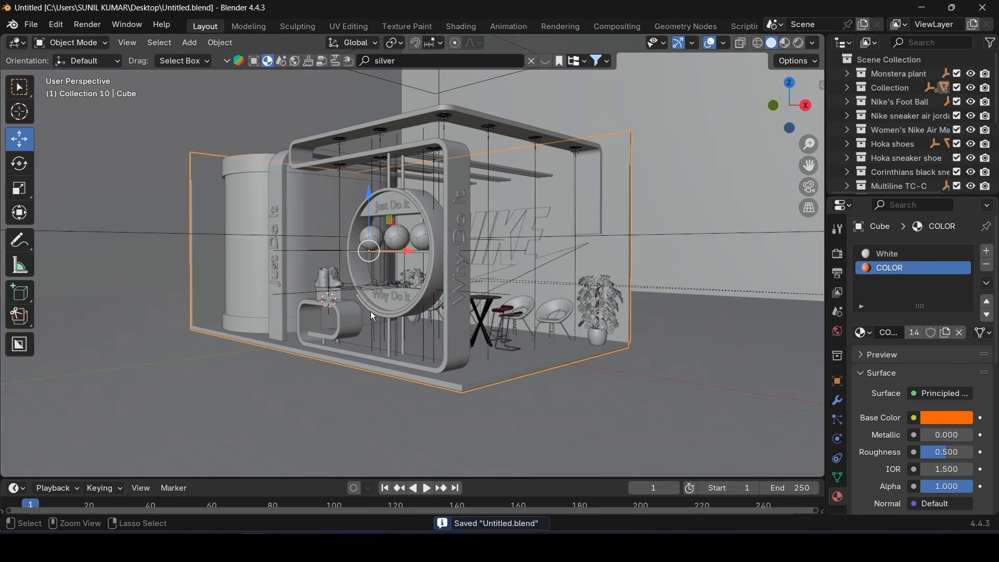
middle_drag(425, 381, 445, 351)
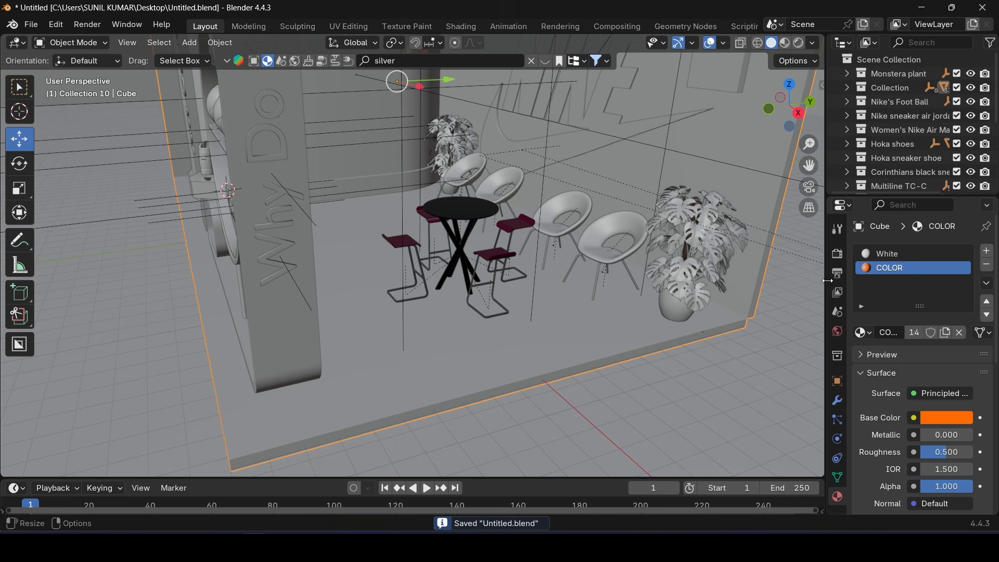
click(987, 251)
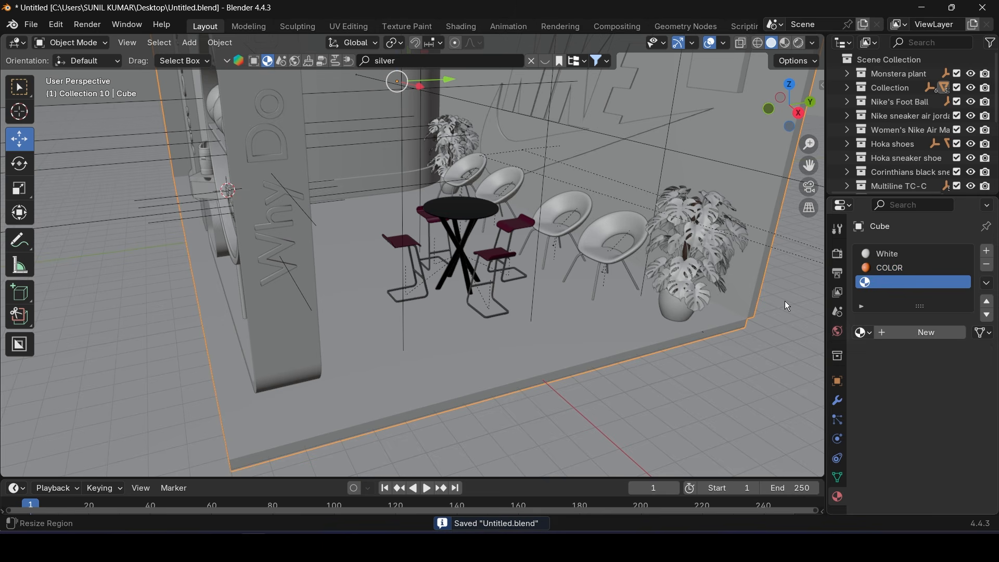
click(916, 333)
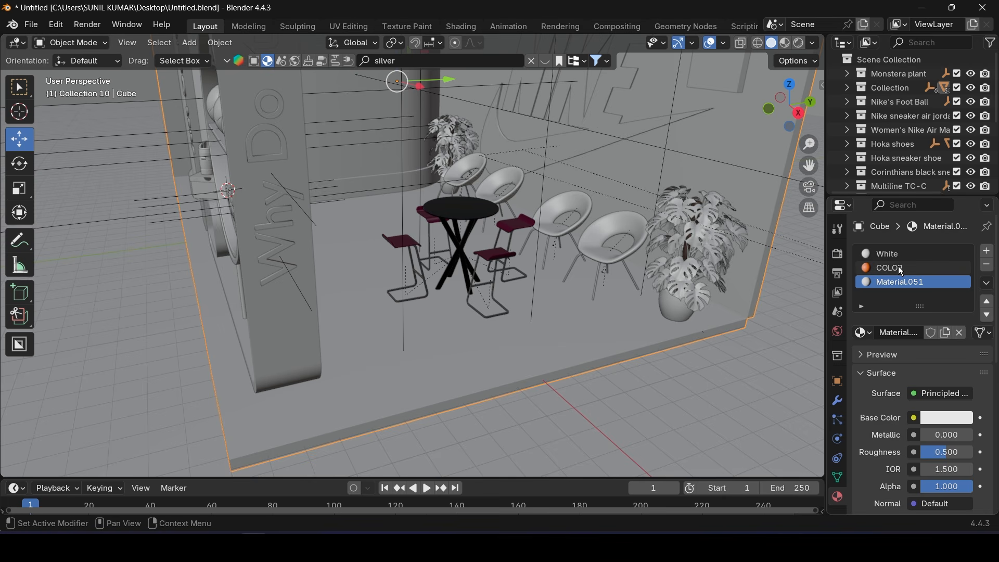
click(987, 265)
In Edit Mode, assign a new material in a third slot to the stall's top floor face, and return to Object Mode
click(87, 42)
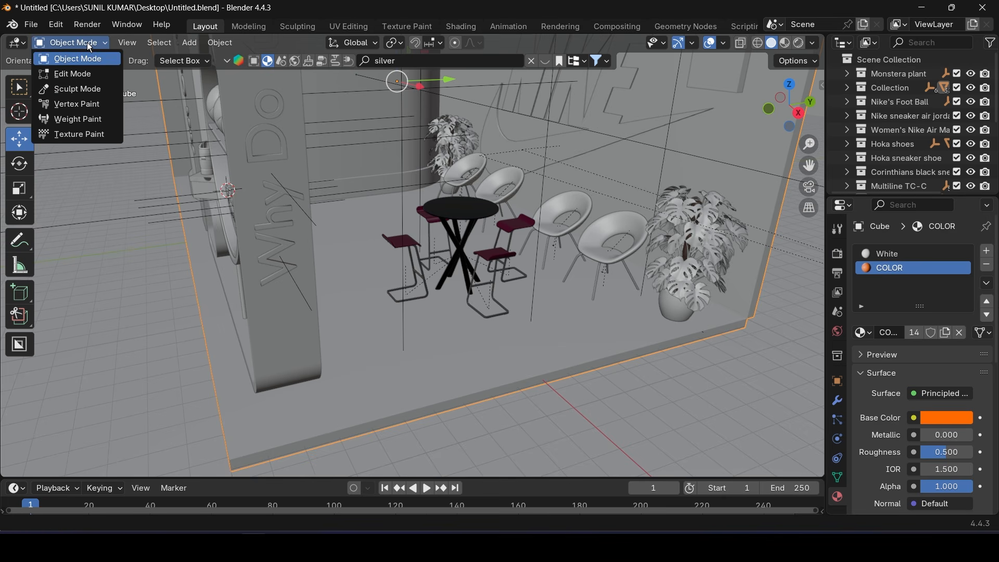
click(81, 77)
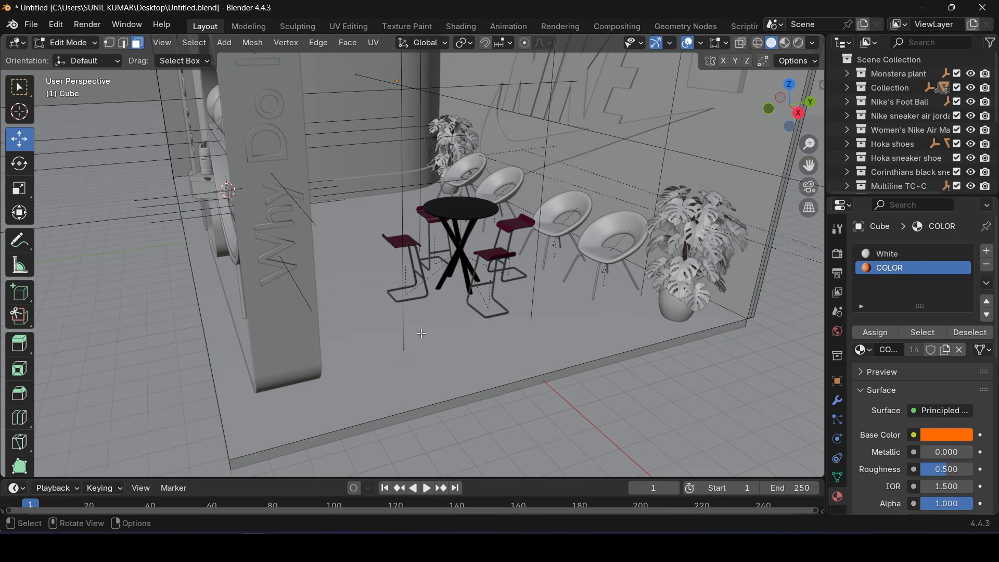
key(a)
click(914, 253)
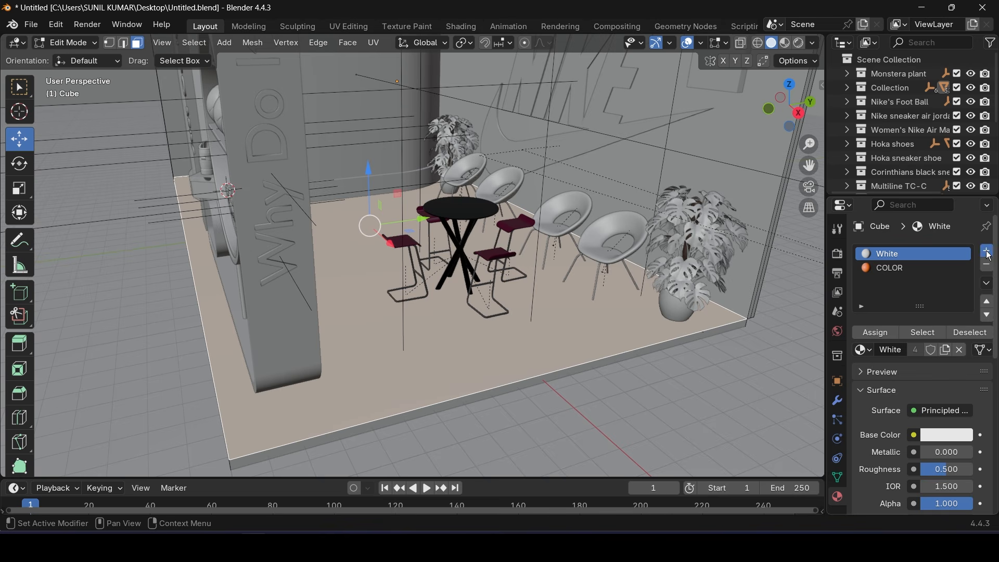
click(987, 251)
click(905, 348)
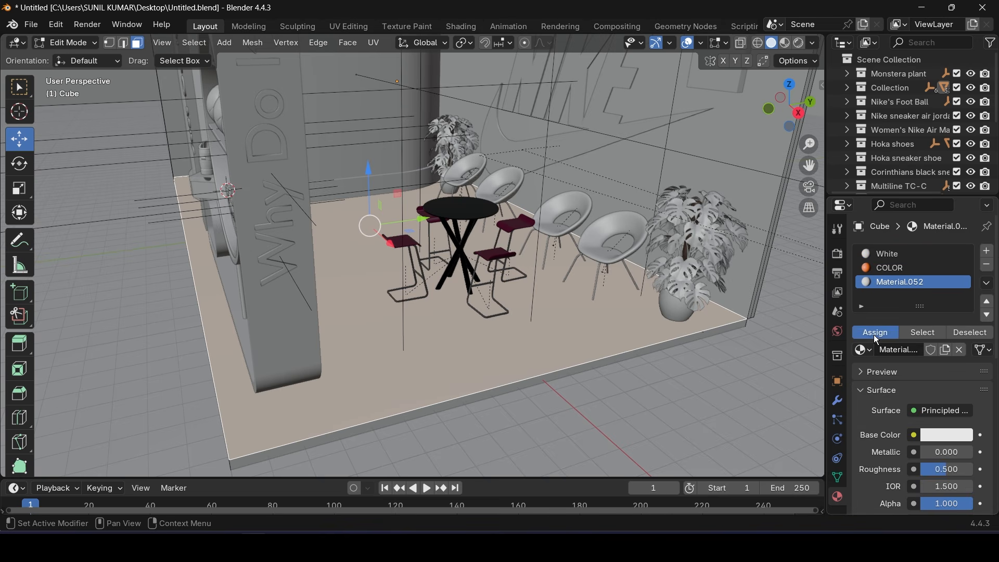
click(876, 336)
key(Tab)
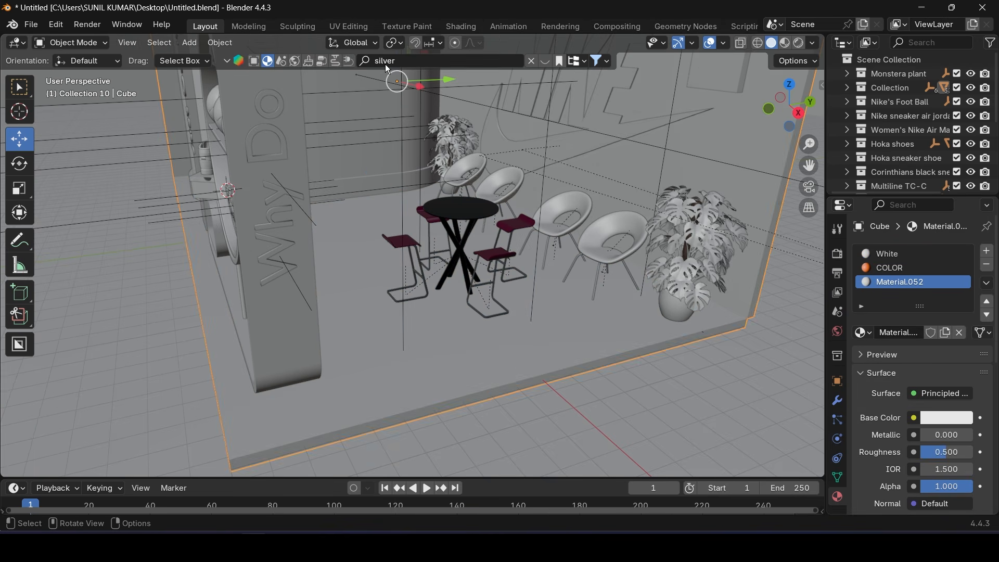
Search the online material library for wood and narrow the results with a filter
click(401, 64)
key(BackSpace)
key(BackSpace)
key(BackSpace)
key(BackSpace)
key(BackSpace)
key(BackSpace)
text(w)
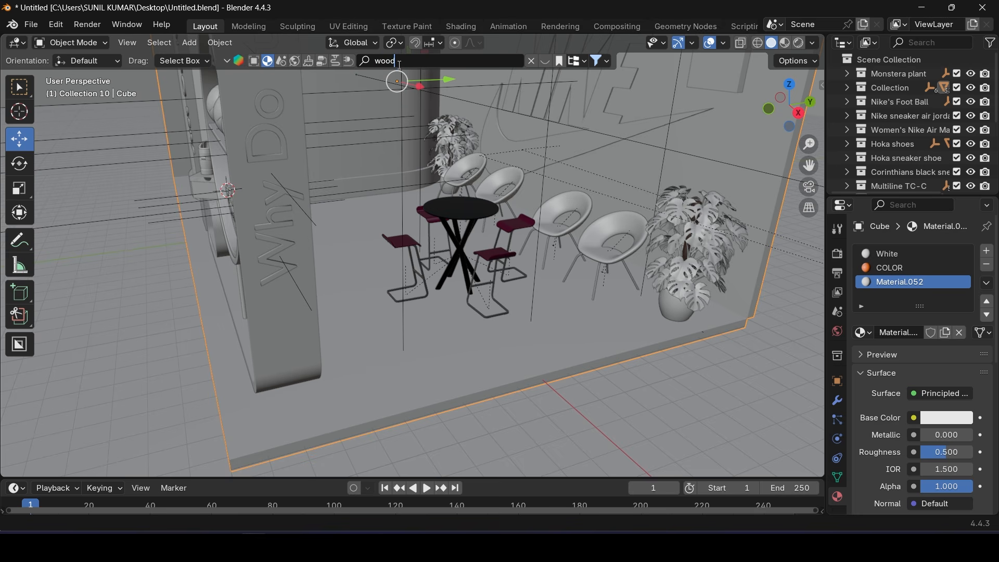
text(ood)
key(Return)
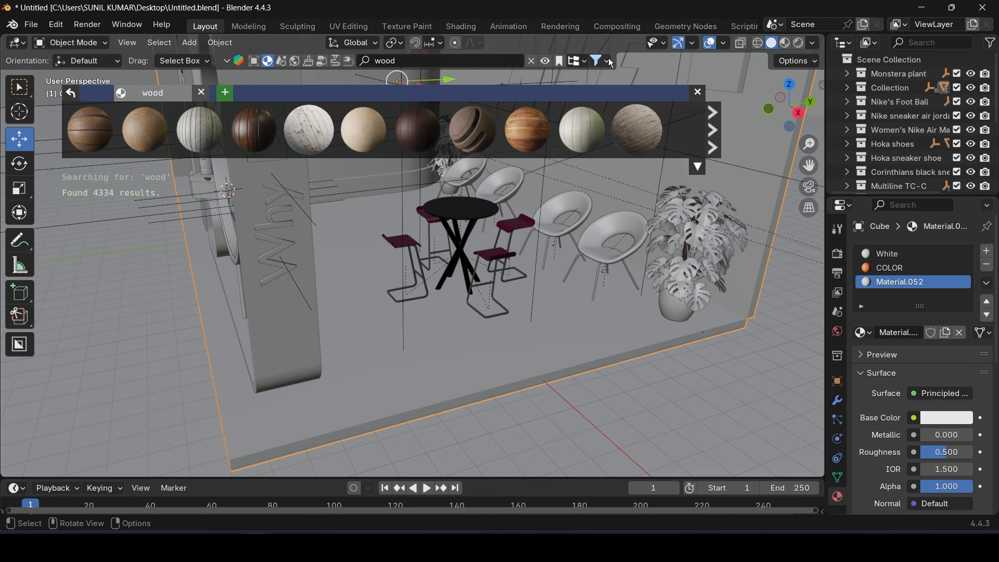
click(609, 62)
click(550, 142)
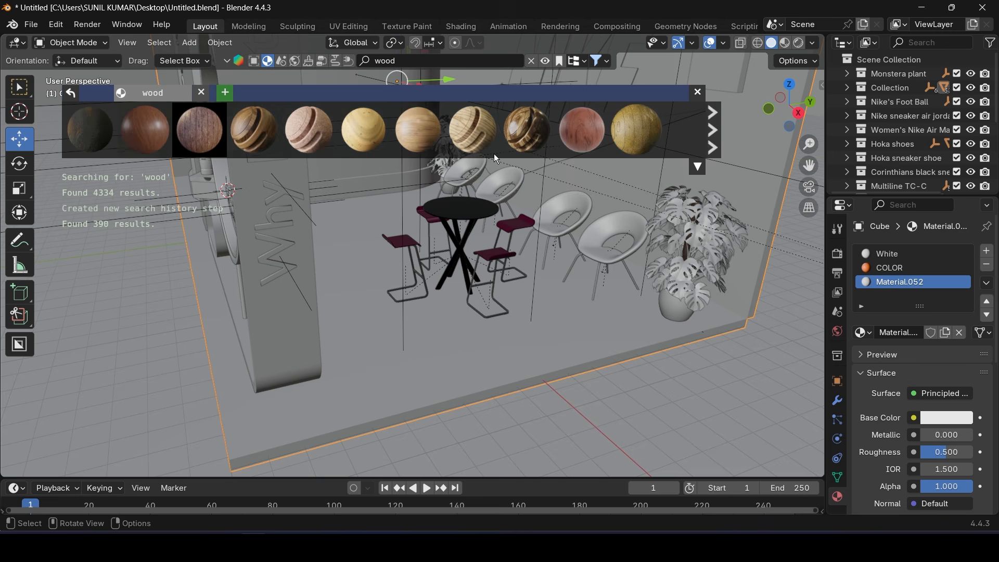
Apply the Wood floor procedural material to the stall's floor slot, check it in Material Preview shading and save the file
click(430, 137)
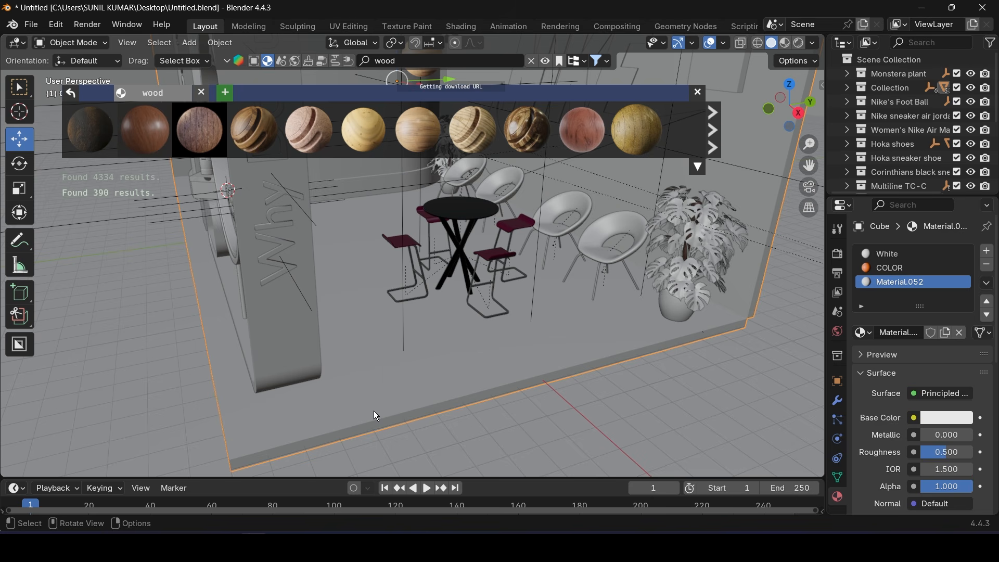
click(799, 43)
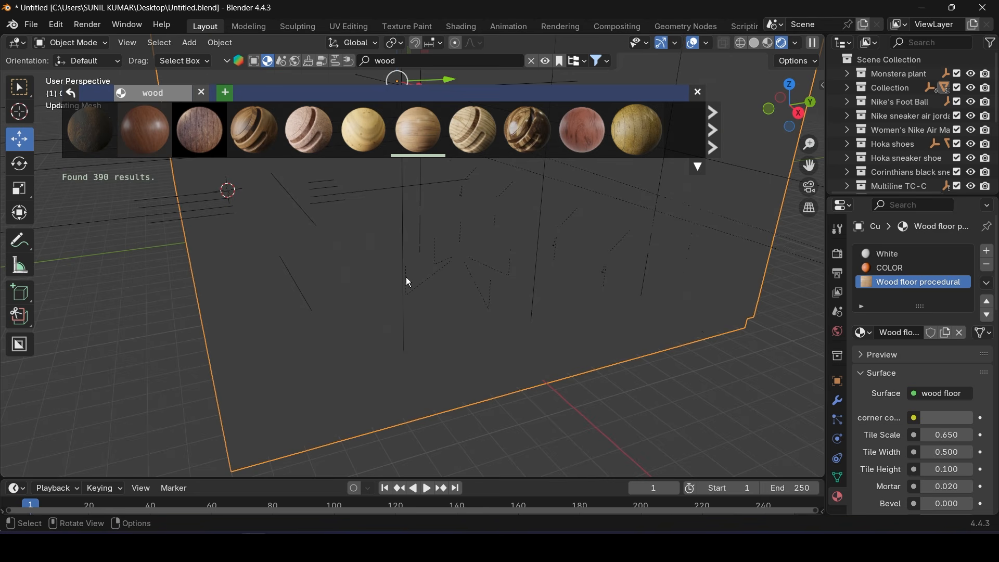
click(767, 44)
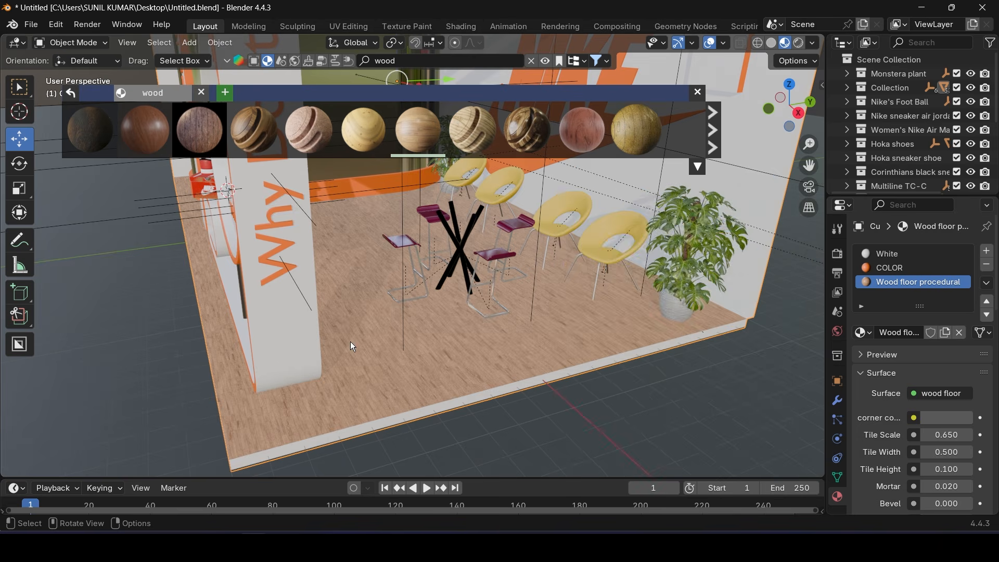
scroll(369, 328, up, 3)
shift+middle_drag(387, 317, 433, 329)
key(ctrl+s)
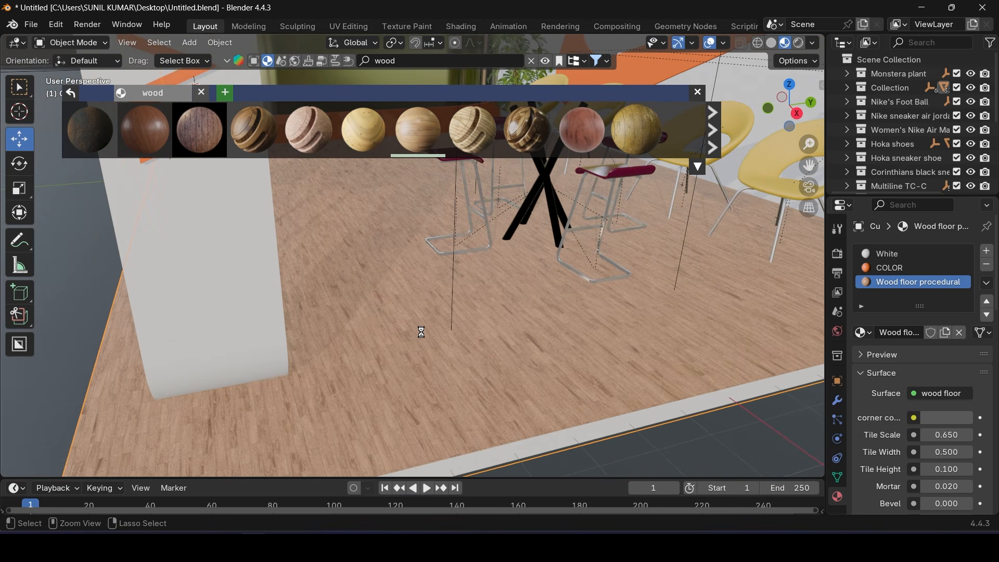
In the Shading workspace, set the floor material's Mapping node scale to 0.4 on X, Y and Z
click(460, 26)
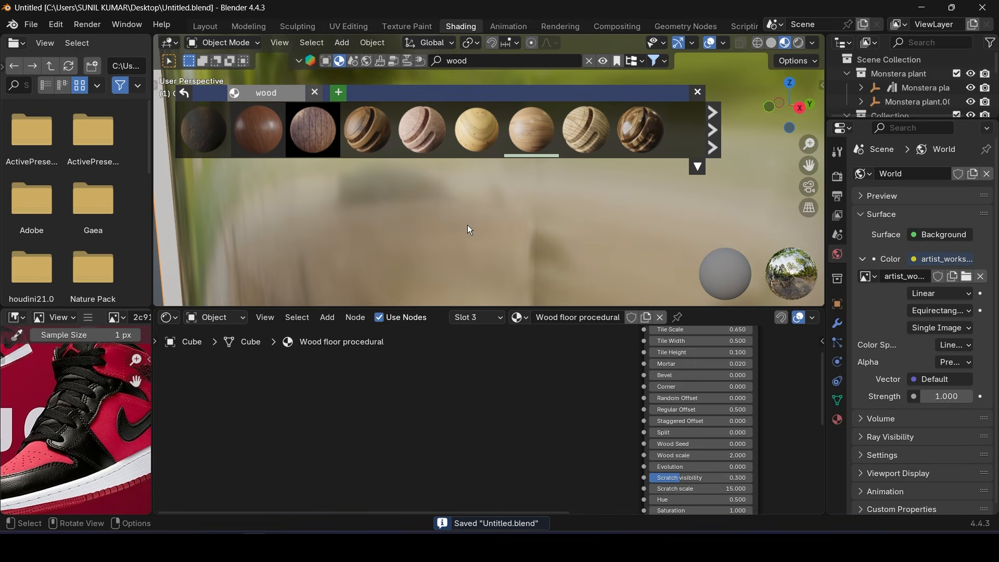
scroll(506, 264, down, 8)
shift+middle_drag(668, 239, 424, 132)
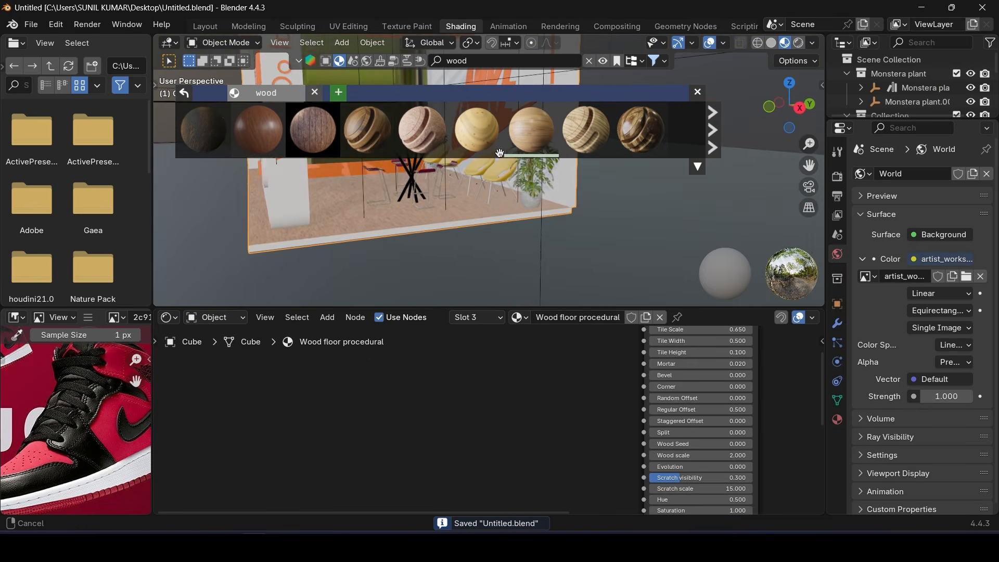
middle_drag(454, 203, 454, 221)
scroll(382, 233, up, 4)
shift+middle_drag(382, 233, 458, 215)
middle_drag(572, 459, 384, 388)
scroll(499, 401, up, 2)
scroll(502, 398, up, 2)
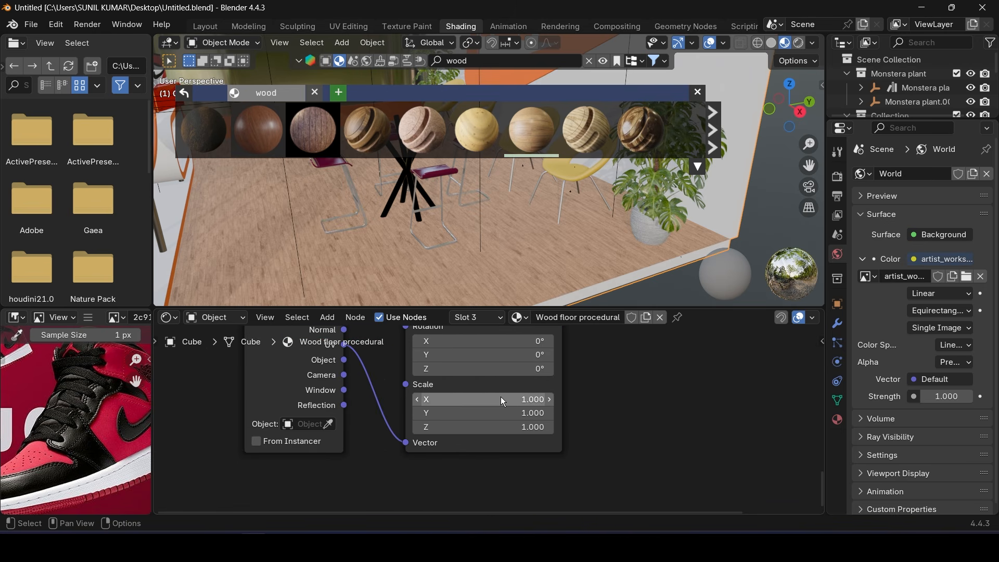
click(502, 398)
text(0.4)
key(Tab)
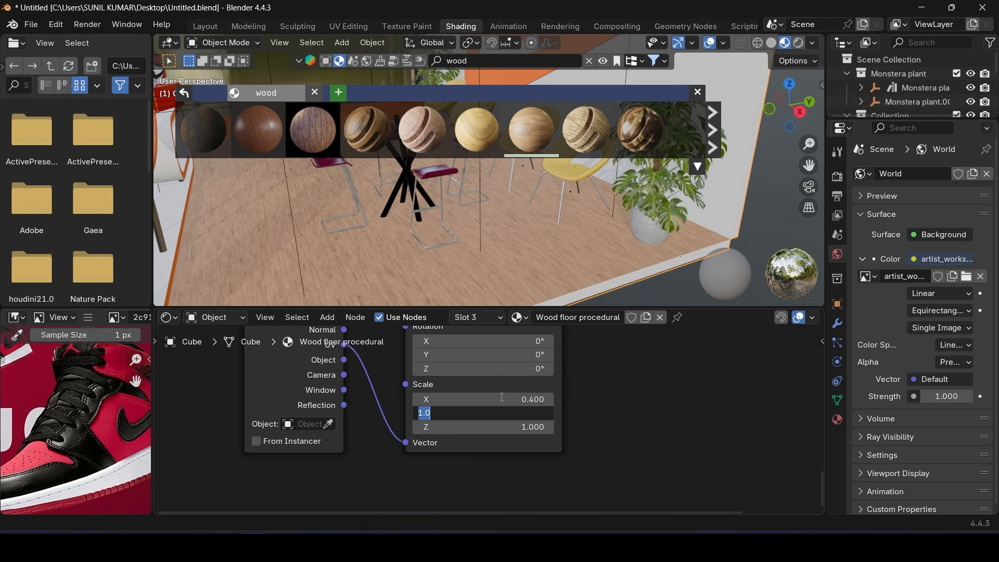
text(0.4)
key(Tab)
text(0)
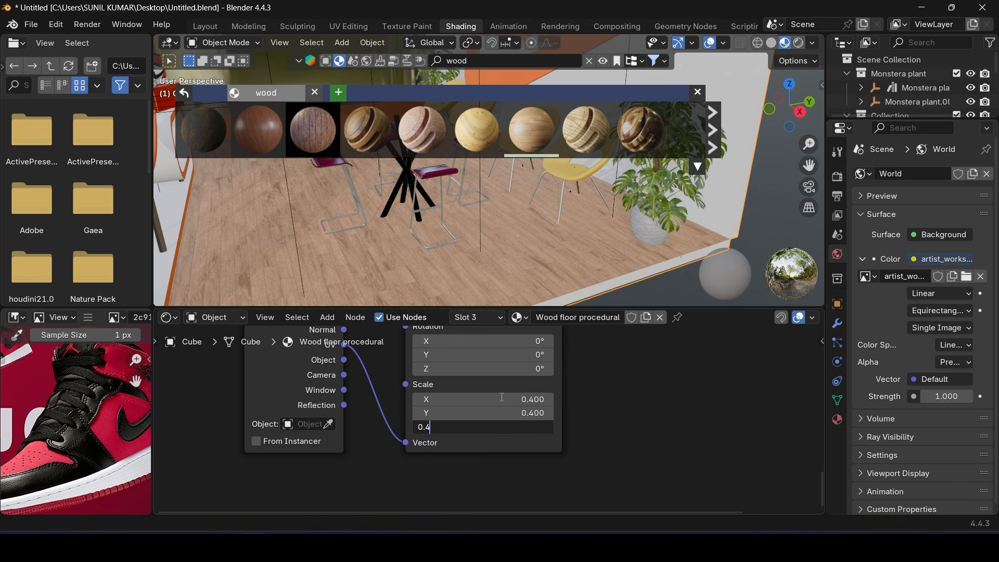
text(.4)
key(Return)
Return to the Layout workspace, inspect the floor planks up close, save the file and go back to Object Mode
key(Tab)
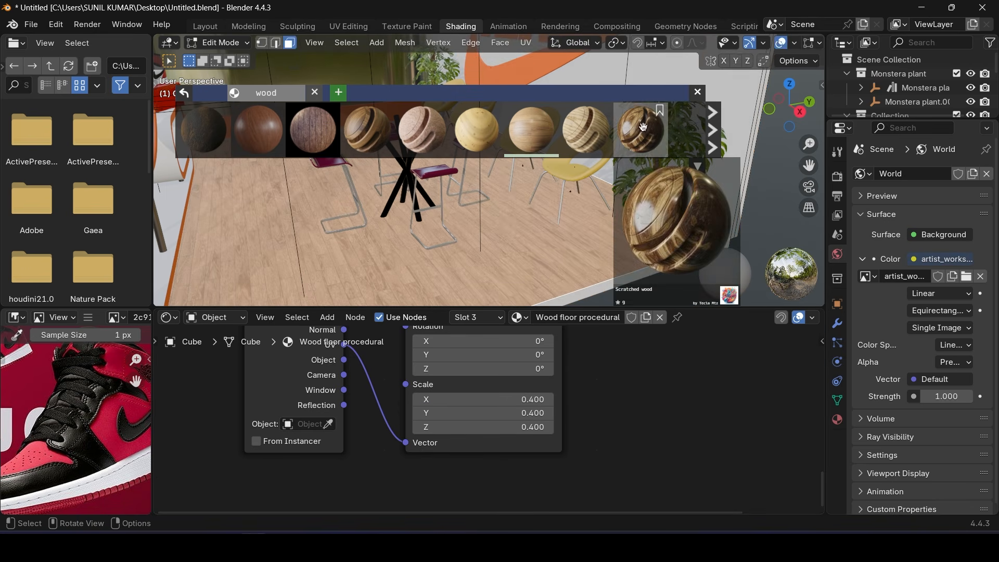
click(204, 25)
scroll(452, 256, down, 4)
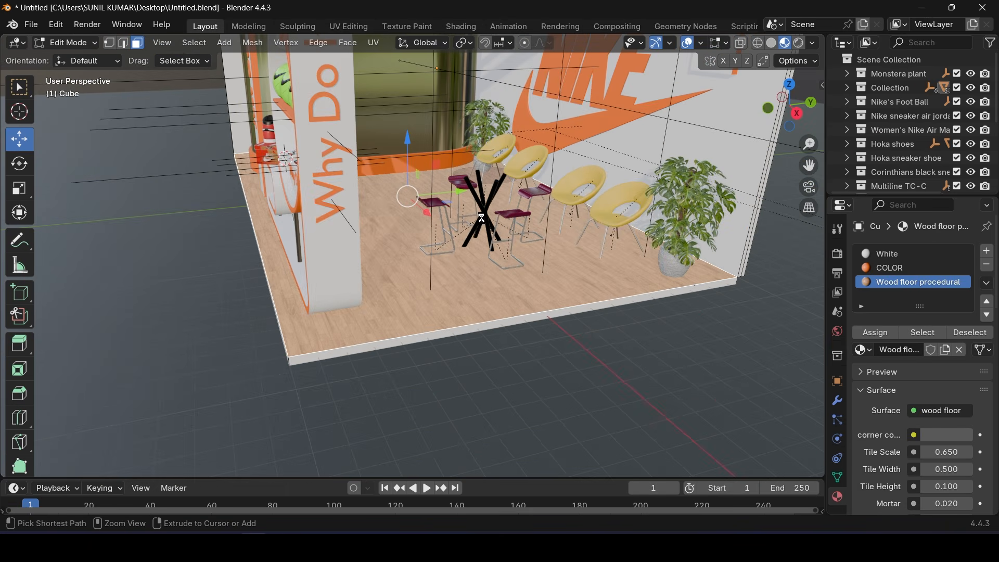
scroll(482, 218, up, 3)
scroll(473, 269, up, 3)
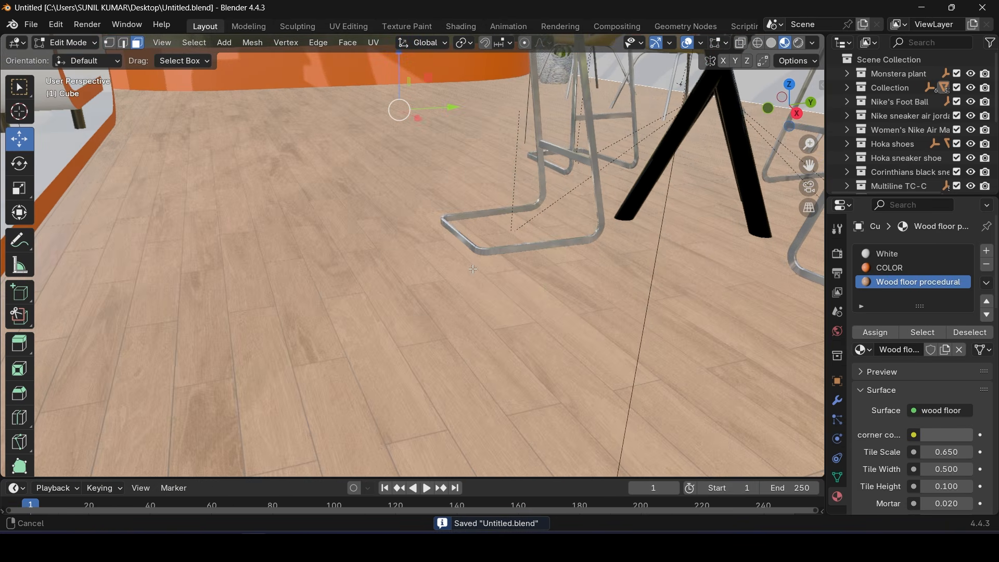
scroll(473, 269, down, 5)
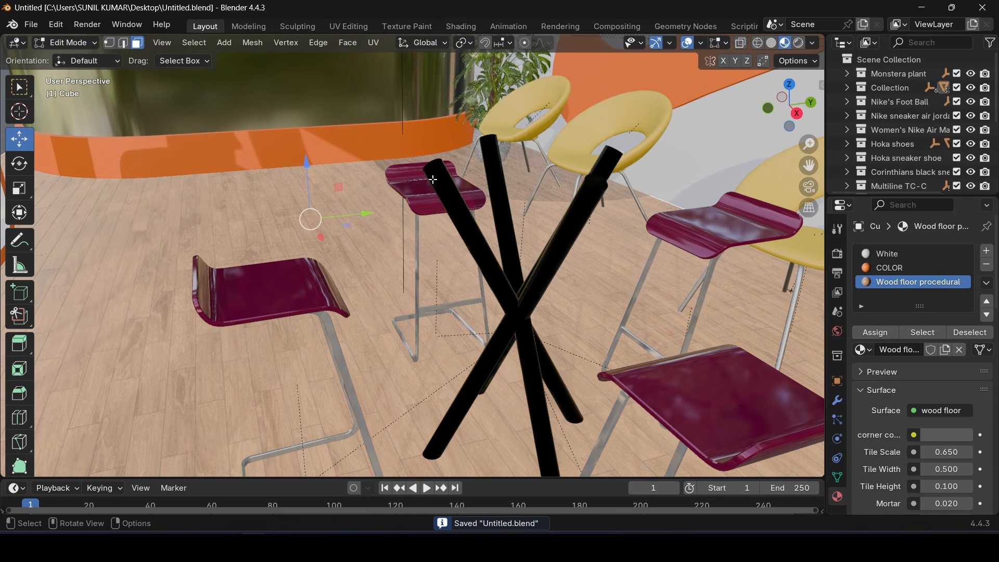
click(66, 43)
click(75, 58)
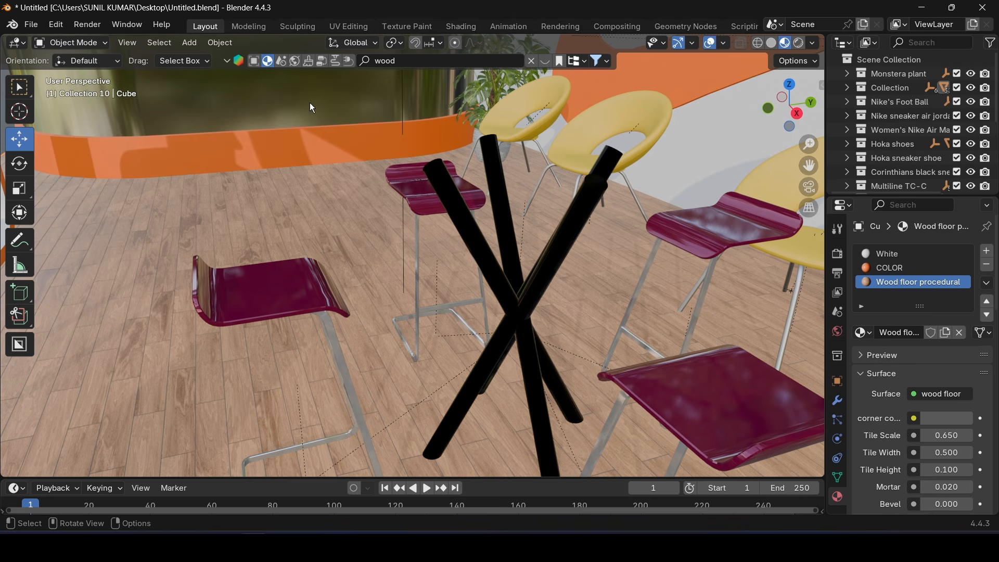
Select the round tabletop, switch to solid shading and scale it up uniformly by about 1.32
click(535, 198)
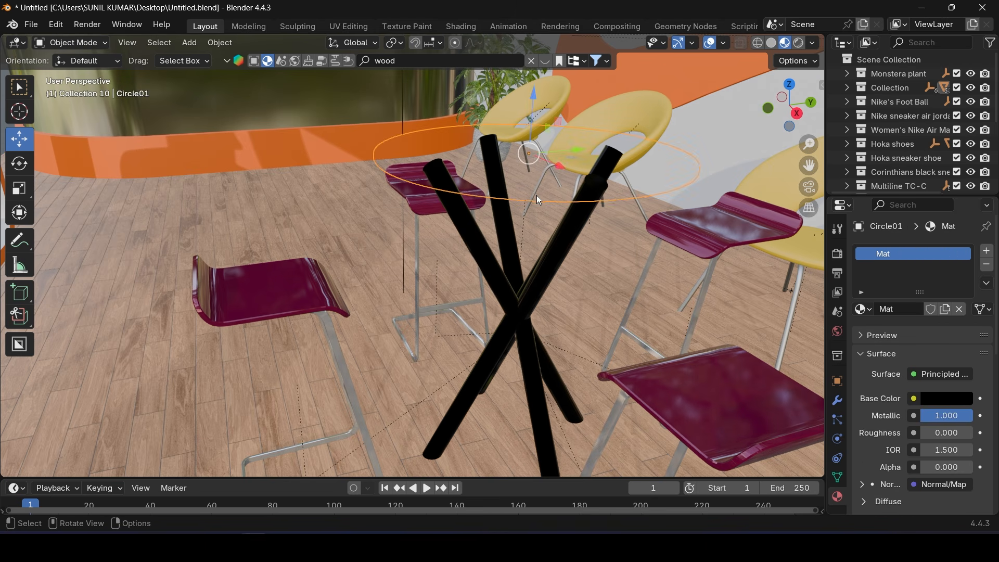
click(771, 43)
key(s)
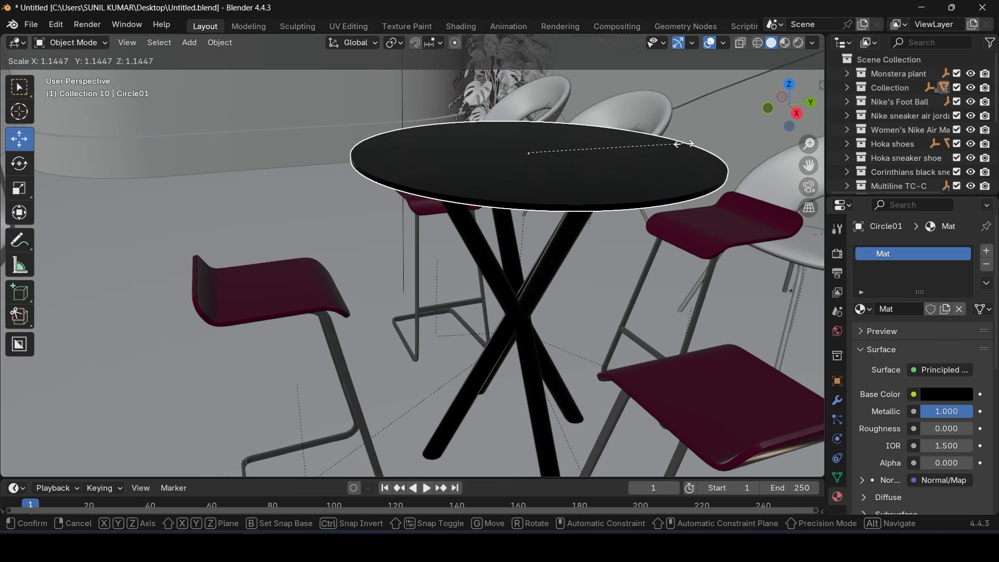
click(707, 145)
Replace the tabletop's Mat material with the existing GLASS material
shift+middle_drag(757, 320, 673, 320)
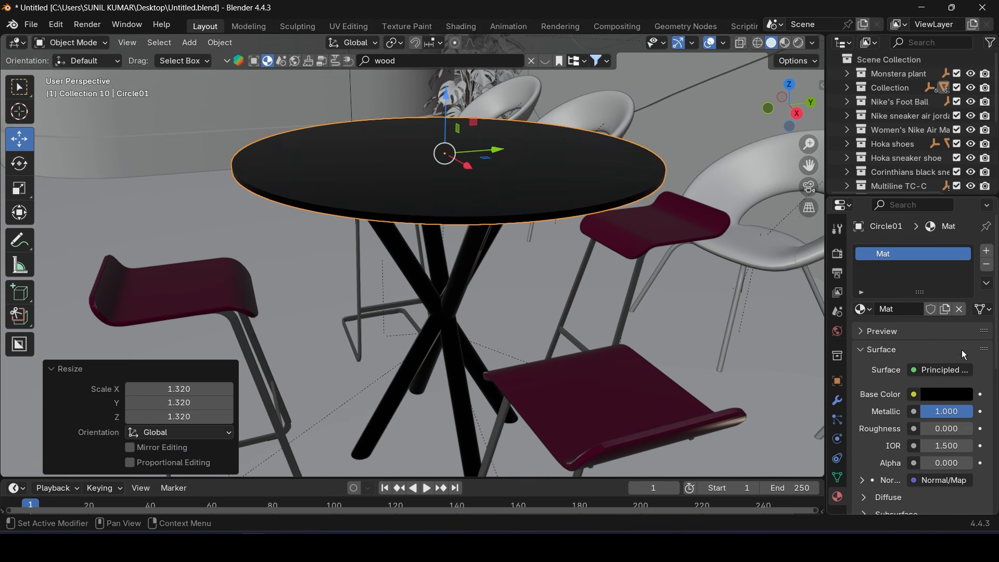
click(959, 311)
click(862, 309)
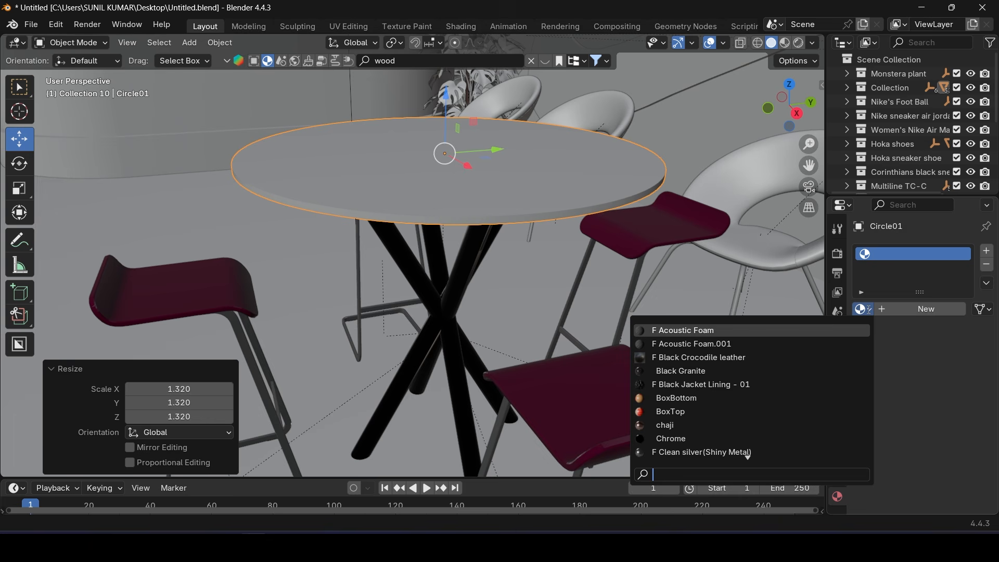
text(g)
key(Return)
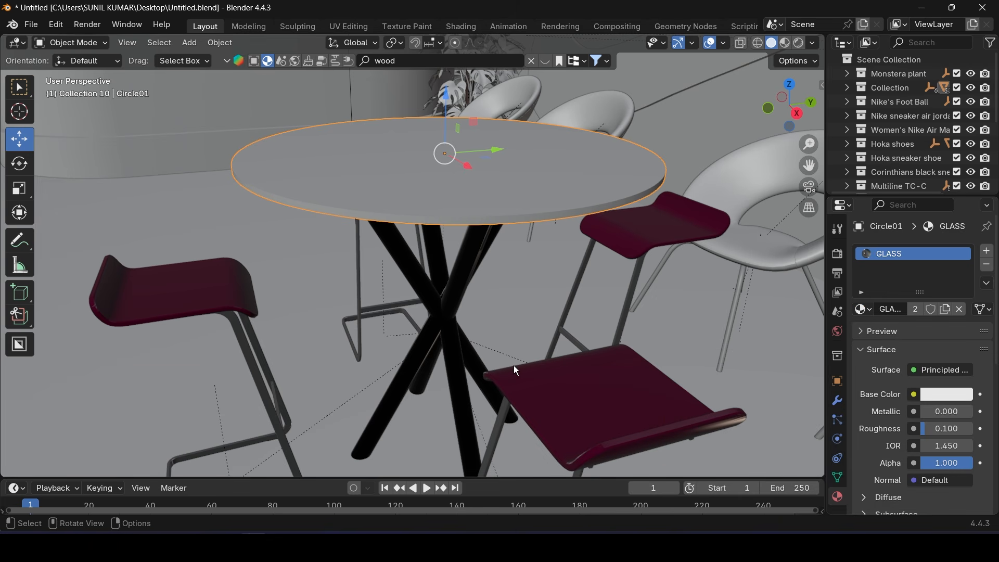
Remove the Chrome material from the front table leg and look through the existing materials for a silver one
middle_drag(439, 321, 461, 226)
click(467, 244)
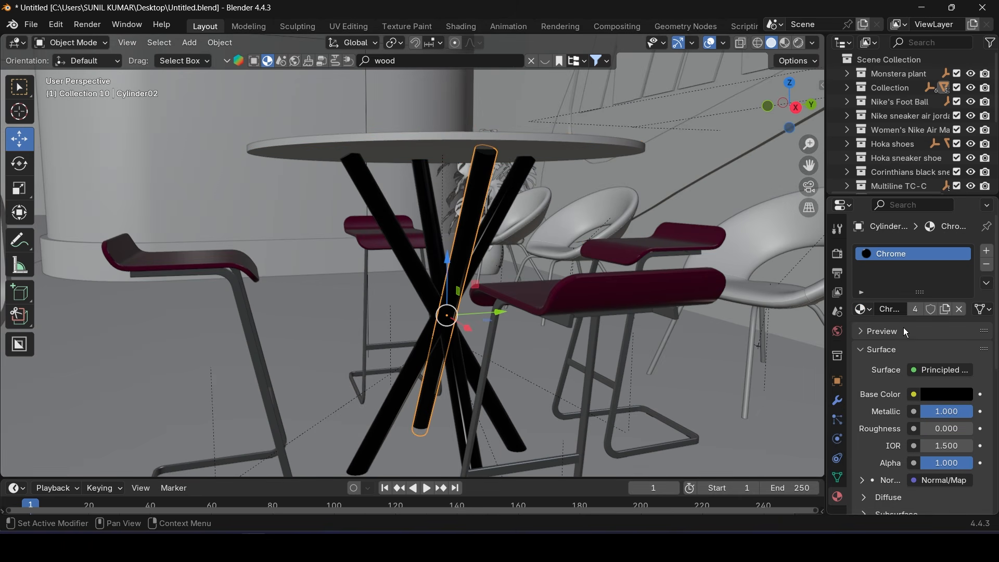
click(961, 309)
click(865, 309)
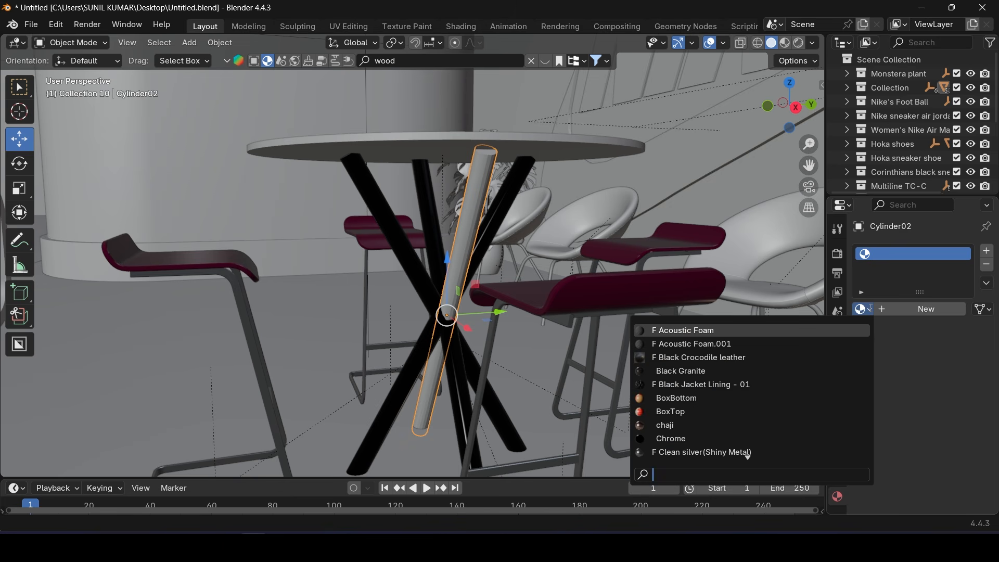
text(s)
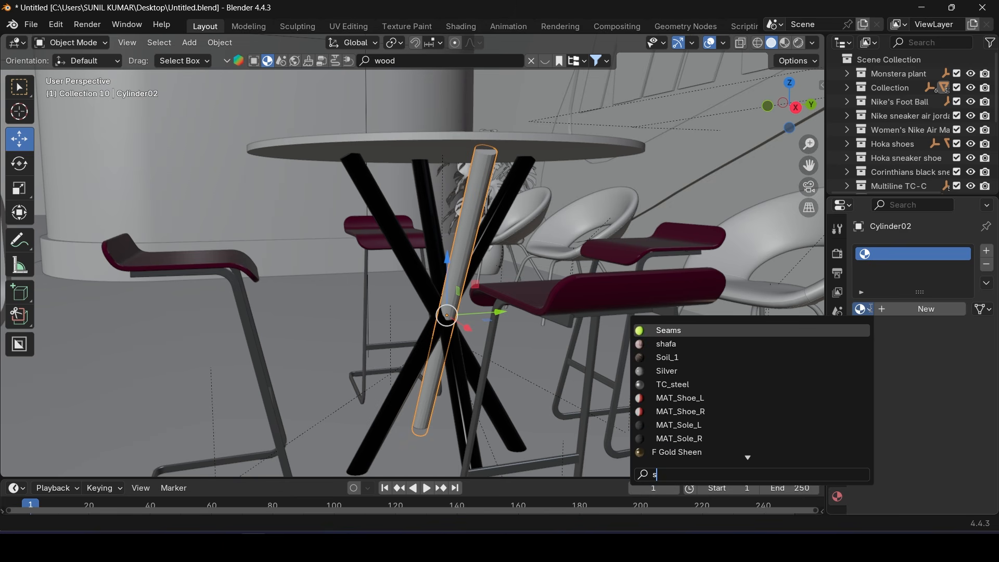
click(732, 380)
Copy the name of the Clean silver(Shiny Metal) material from the metal leg under the curved display counter
scroll(193, 330, down, 6)
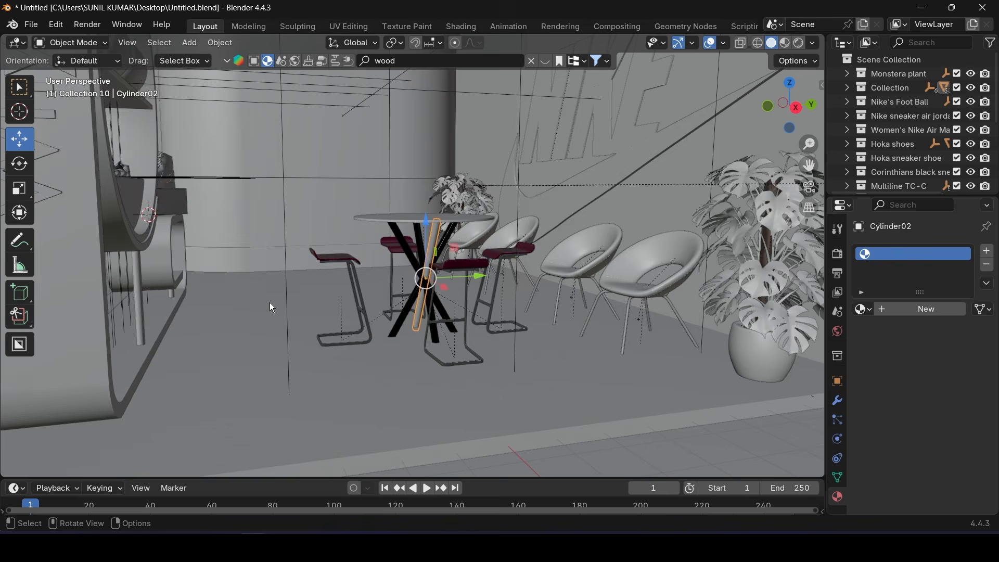
scroll(186, 293, up, 4)
click(171, 302)
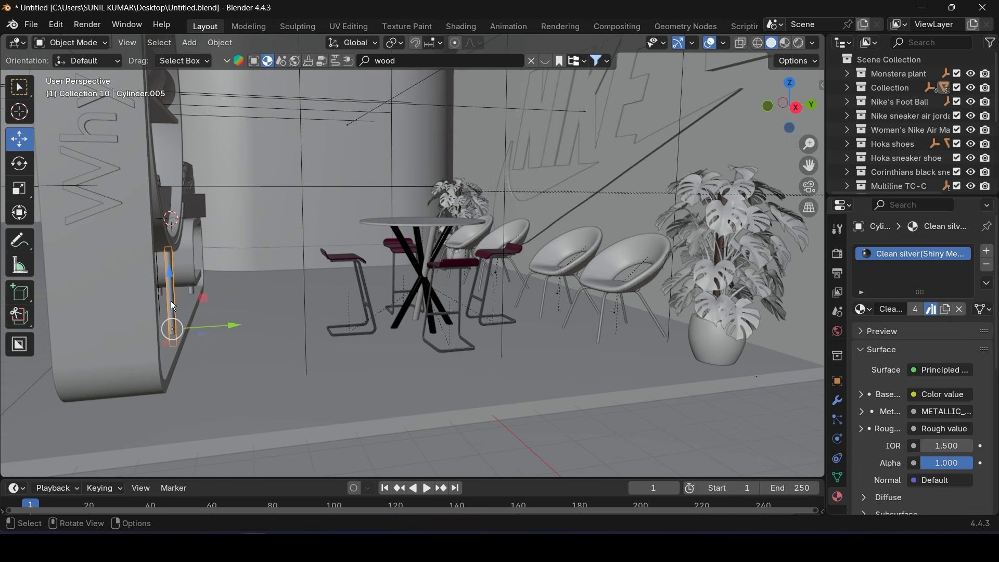
click(887, 319)
key(ctrl+c)
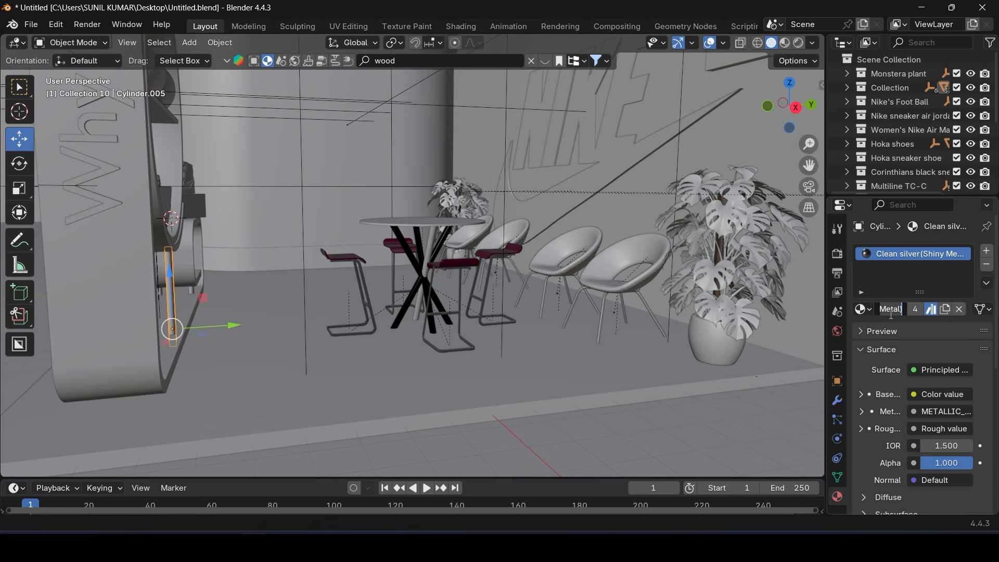
key(Escape)
Replace the Chrome material on the Cylinder01 table leg with Clean silver(Shiny Metal)
scroll(354, 264, up, 5)
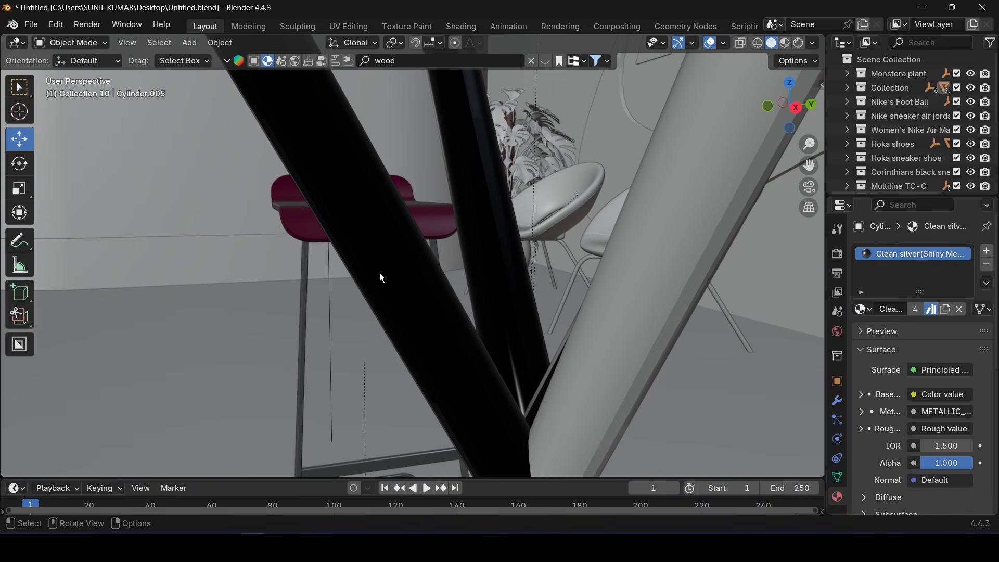
click(408, 273)
click(959, 311)
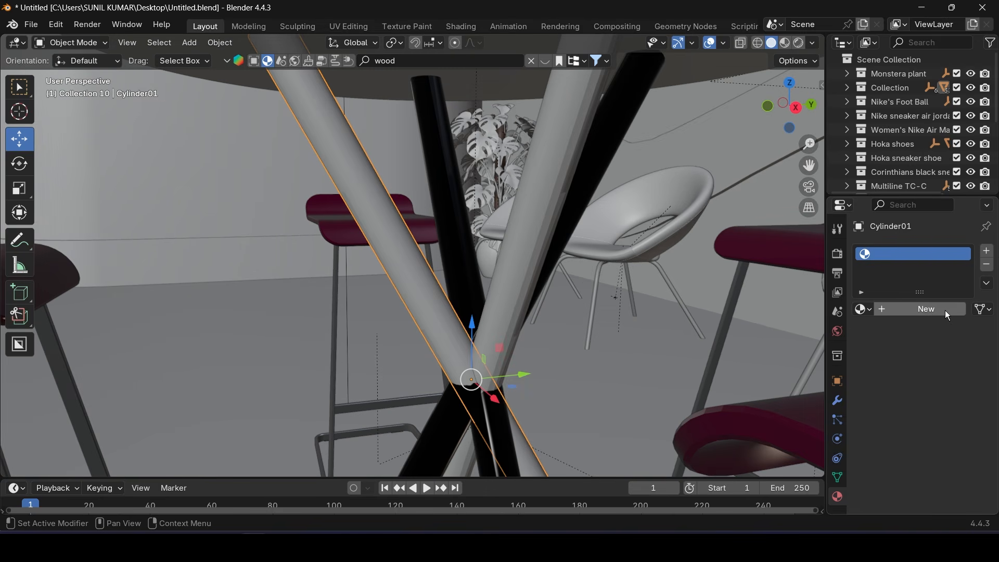
click(863, 310)
key(ctrl+v)
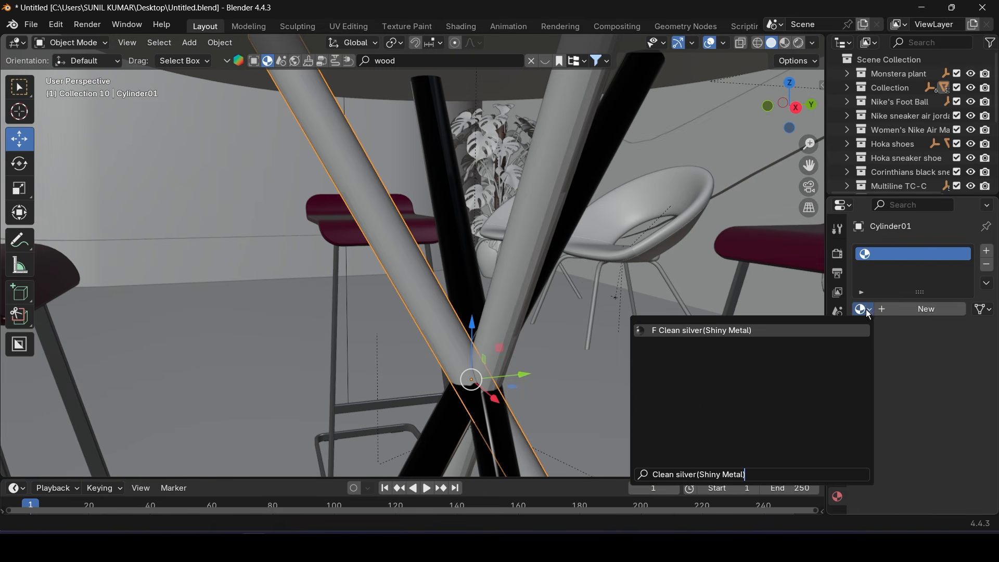
key(Return)
Replace the Chrome material on the rear table leg, Cylinder03, with Clean silver(Shiny Metal)
click(455, 239)
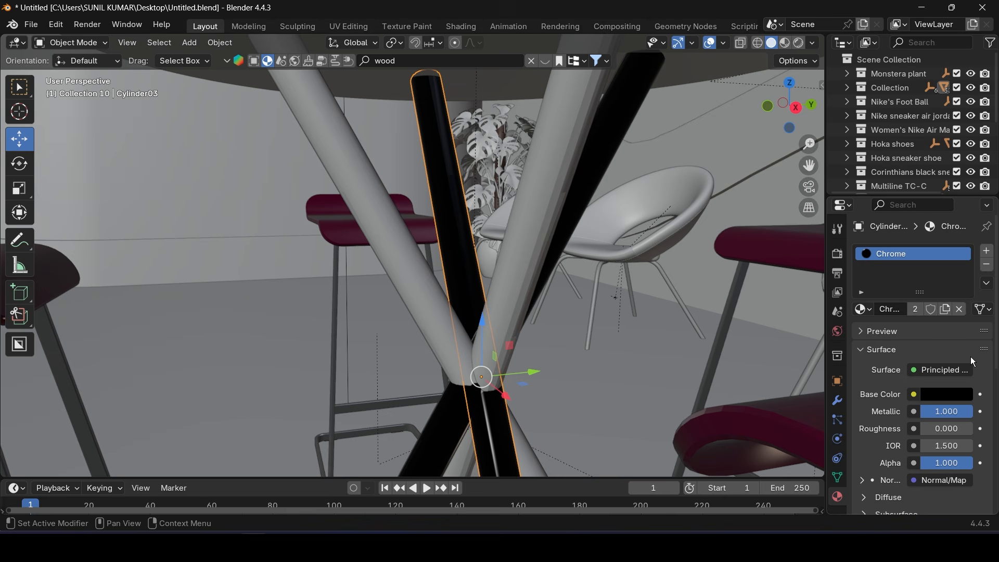
click(960, 310)
click(865, 309)
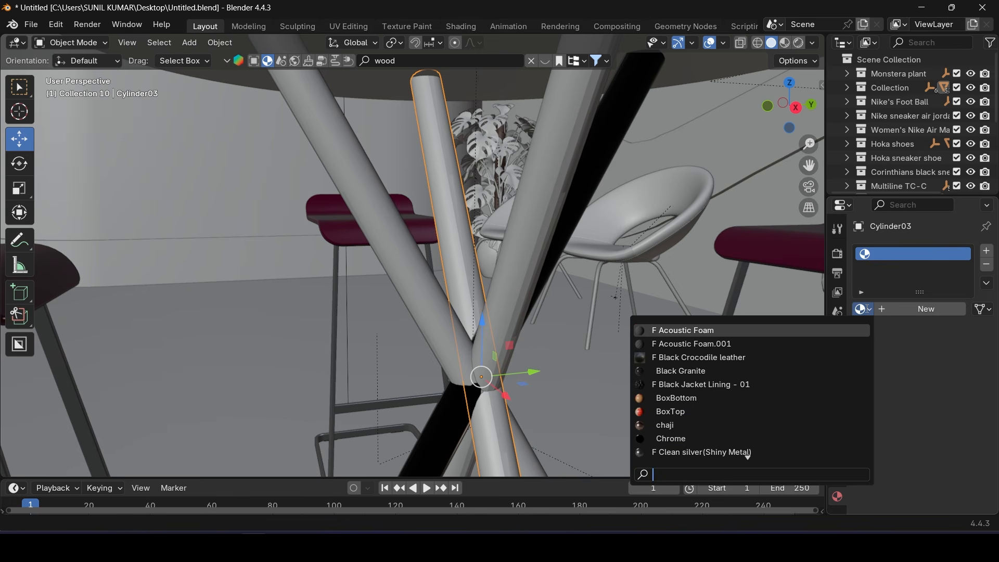
text(Clean silver(Shiny Metal))
key(Return)
Replace the Chrome material on the last black table leg, Cylinder04, with Clean silver(Shiny Metal)
click(592, 158)
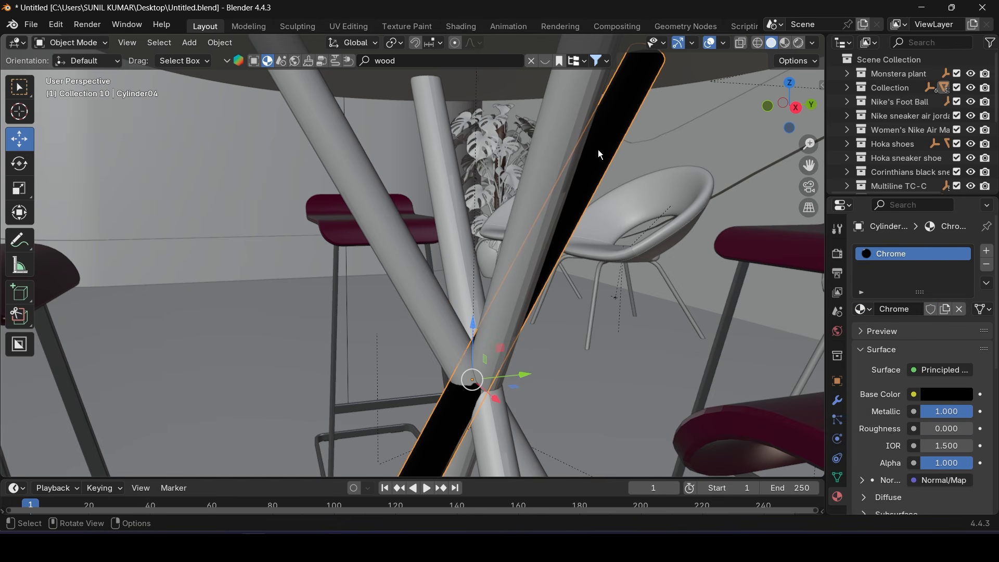
click(960, 309)
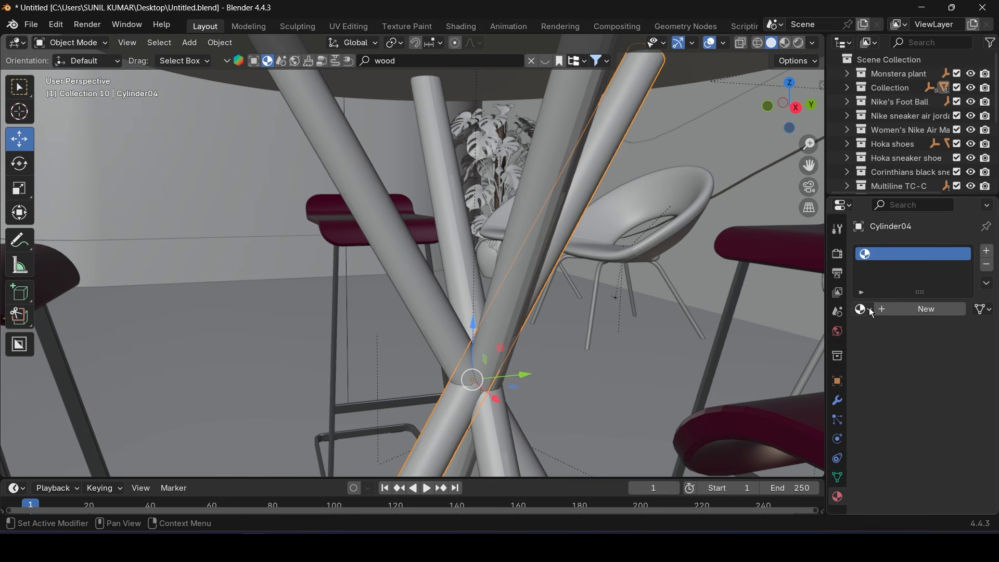
click(871, 309)
click(747, 453)
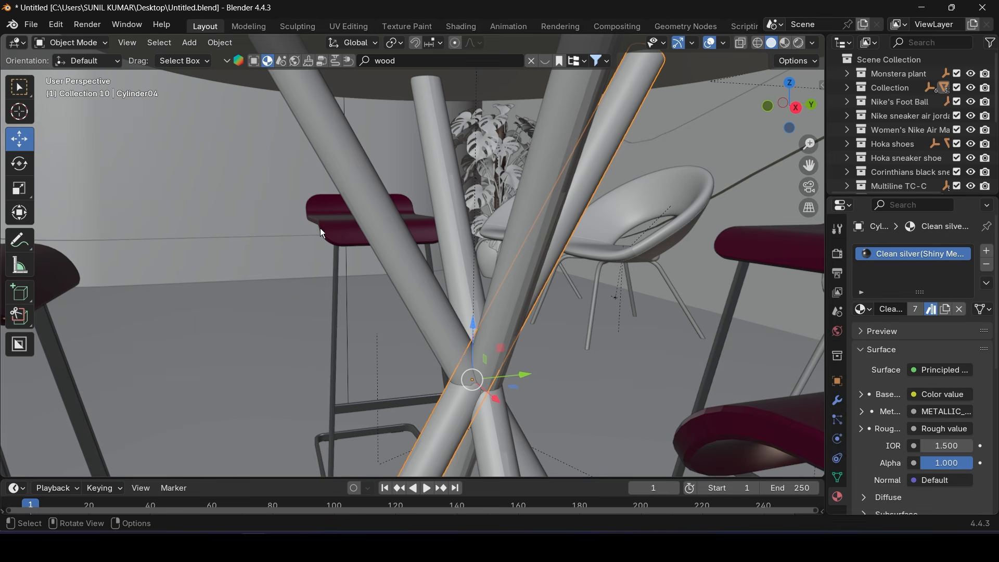
Switch to material preview shading and assign Clean silver(Shiny Metal) to the table leg that has no material
scroll(320, 228, down, 10)
click(786, 43)
scroll(385, 258, up, 6)
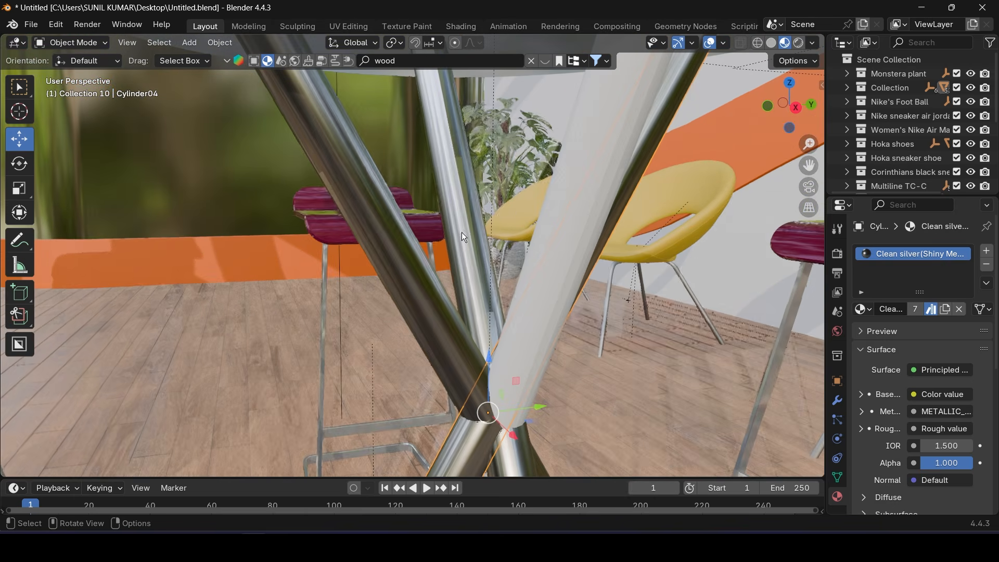
click(592, 217)
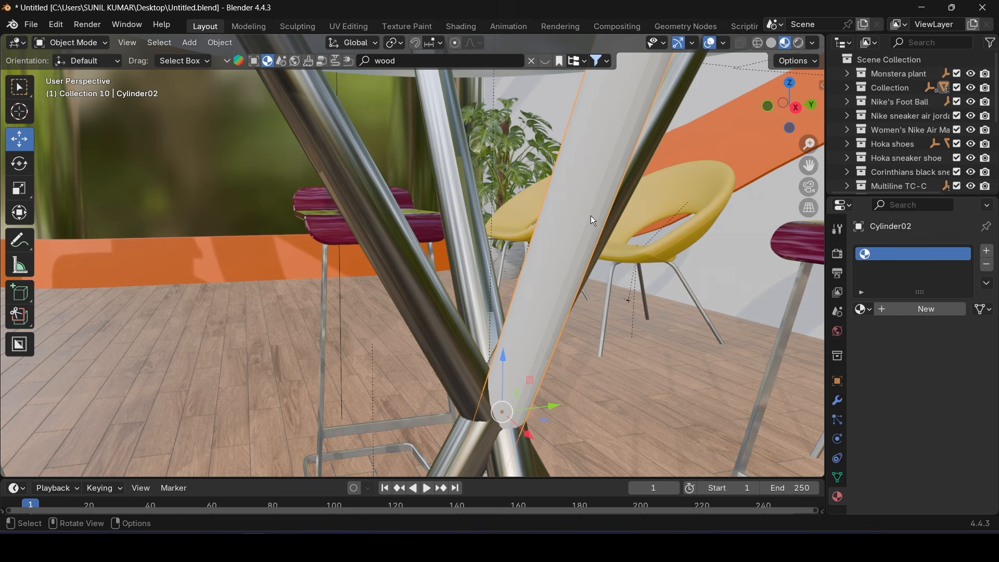
click(870, 306)
text(Clean silver(Shiny Metal))
key(Return)
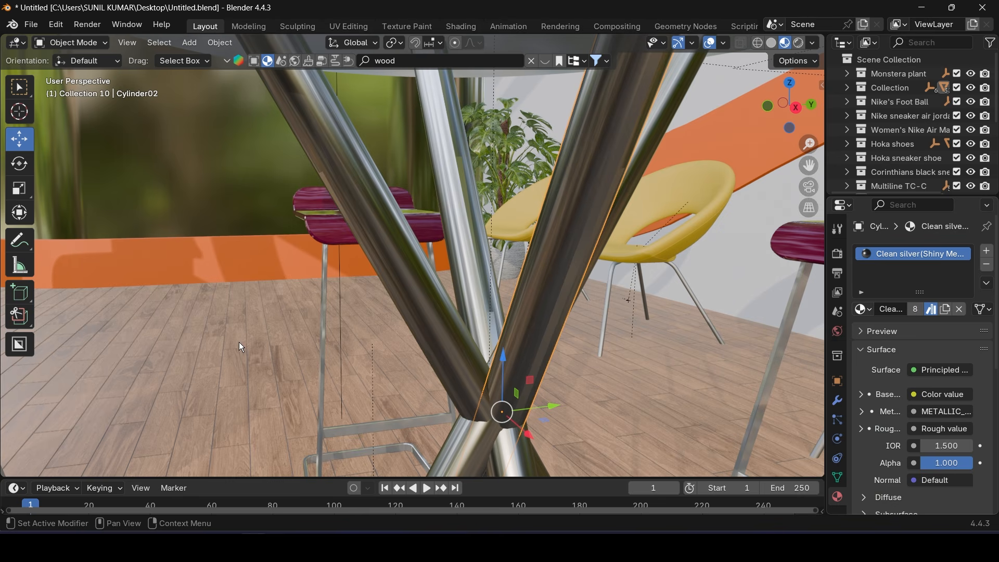
Save the file and render the stall image from the camera view
scroll(444, 283, down, 8)
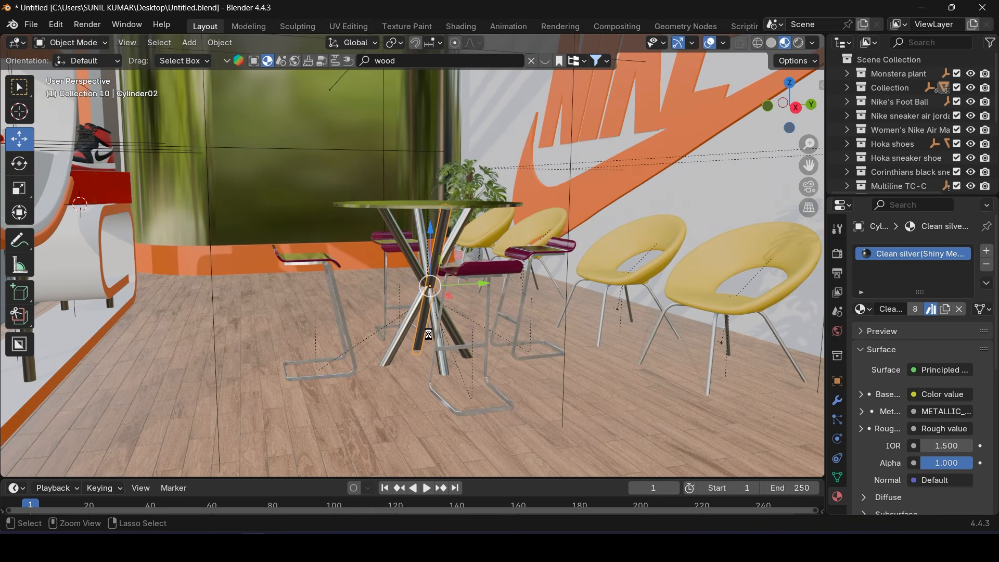
key(KP_0)
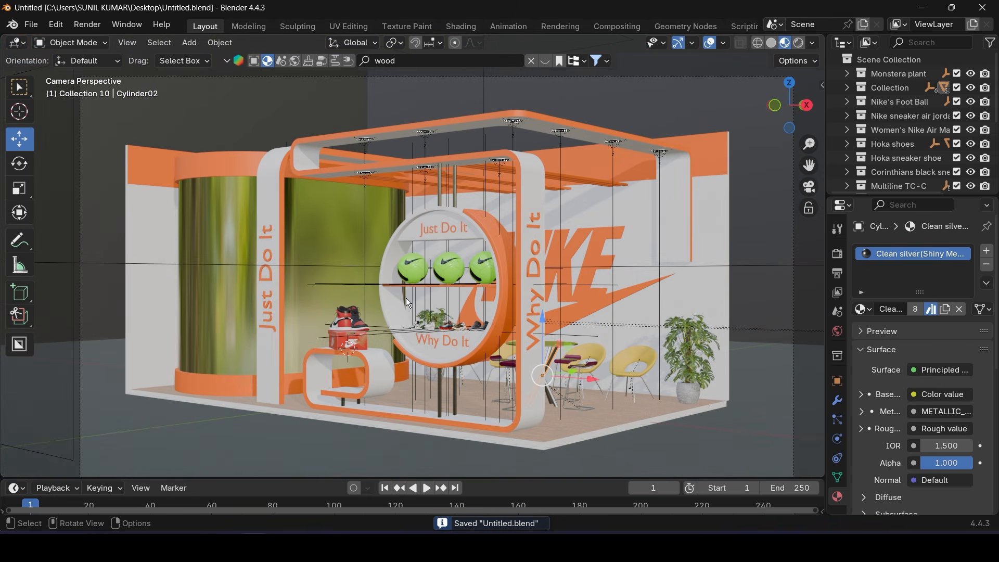
click(87, 25)
click(112, 46)
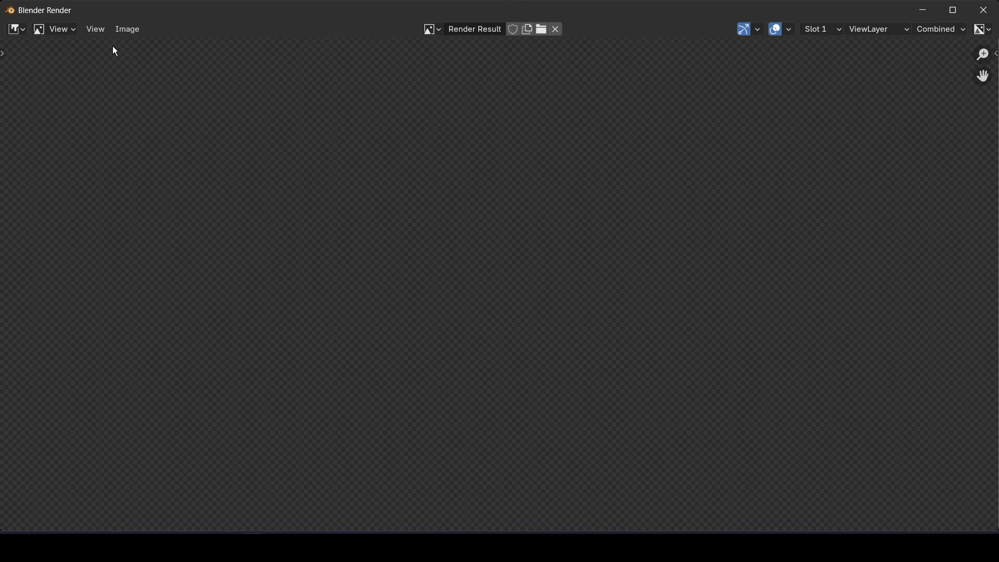